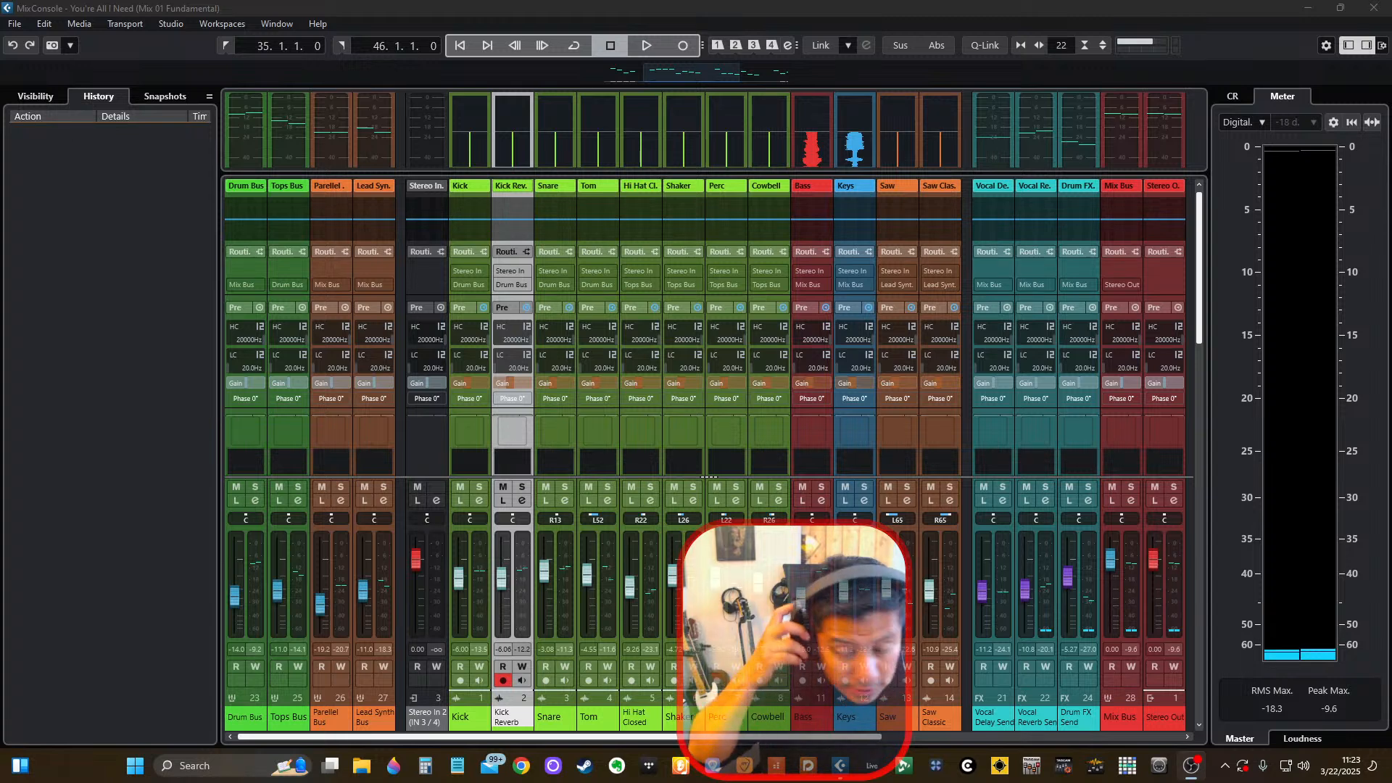
Play back the mix in the MixConsole to hear it, and stop playback.
left_click(789, 3)
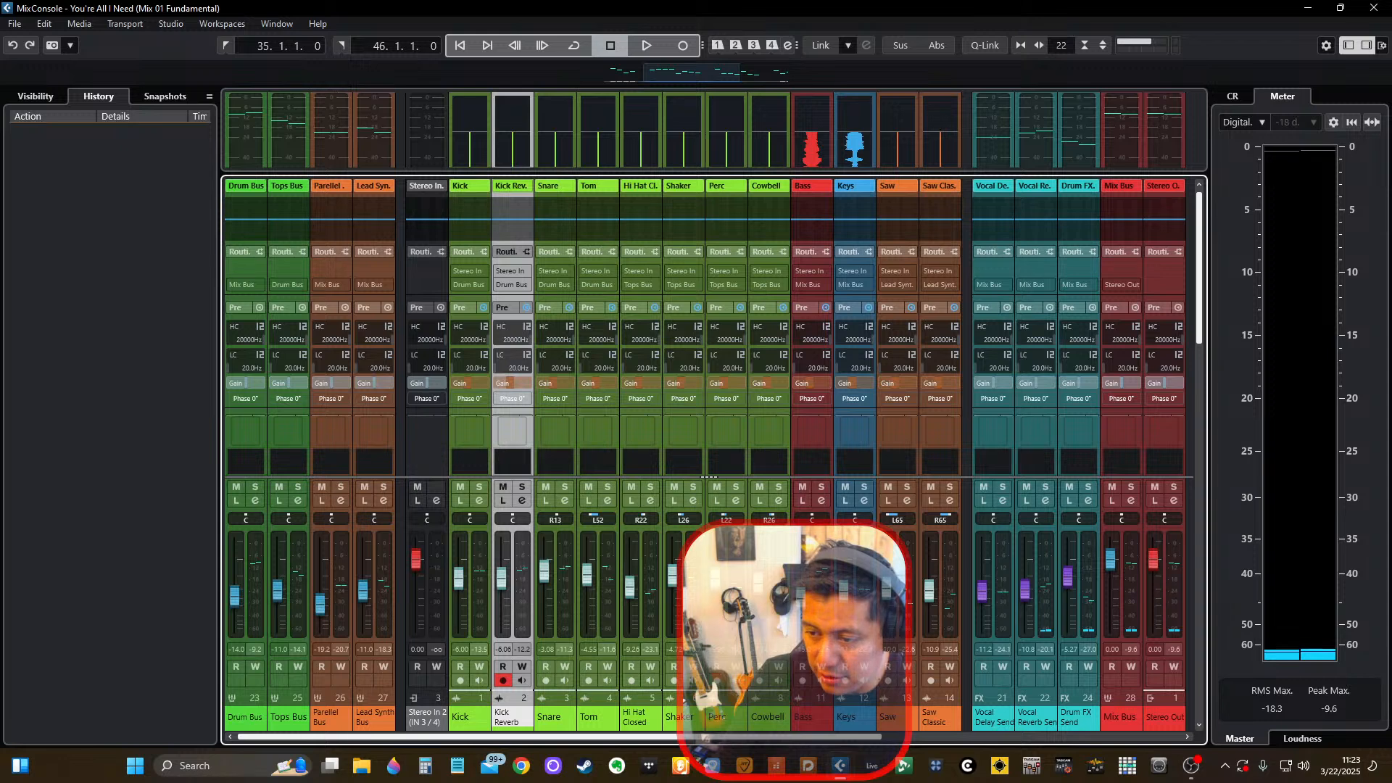
left_click(825, 6)
key("space")
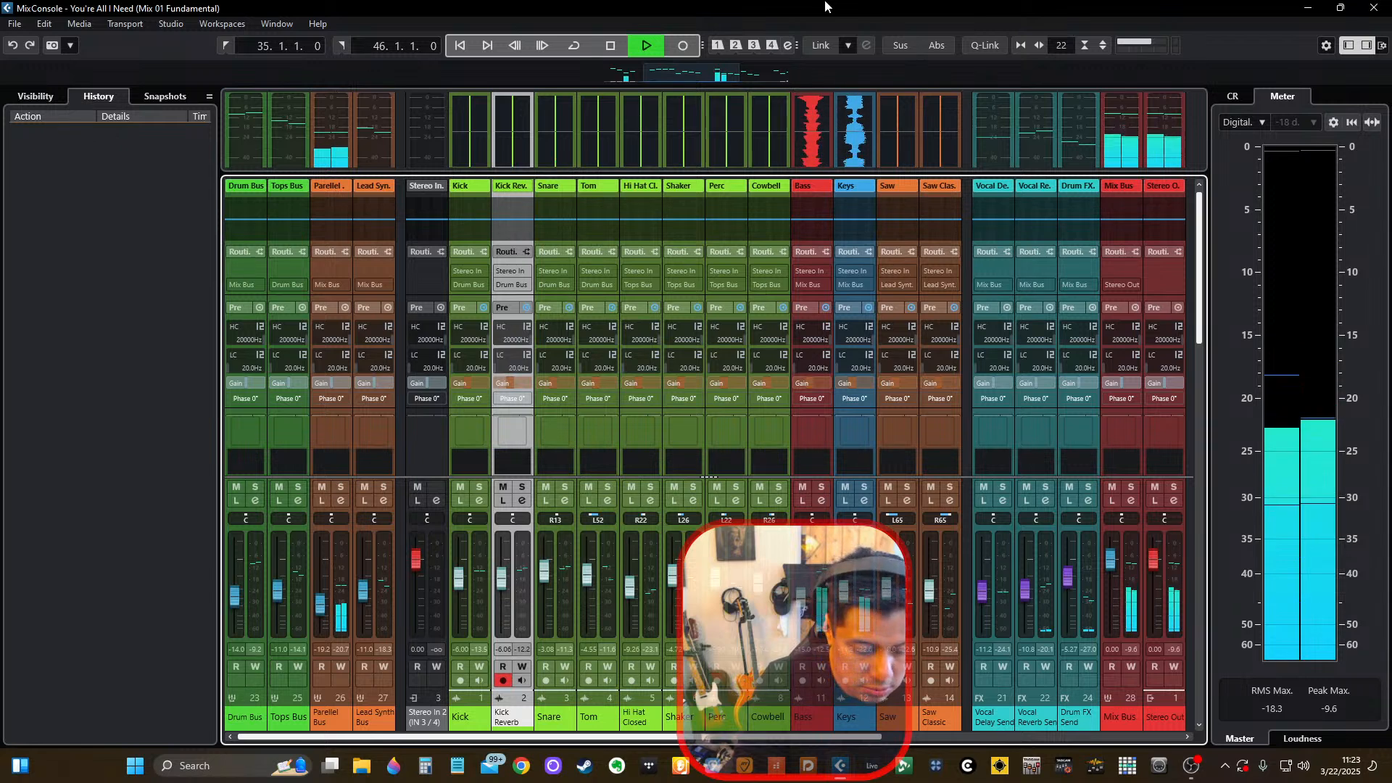
key("space")
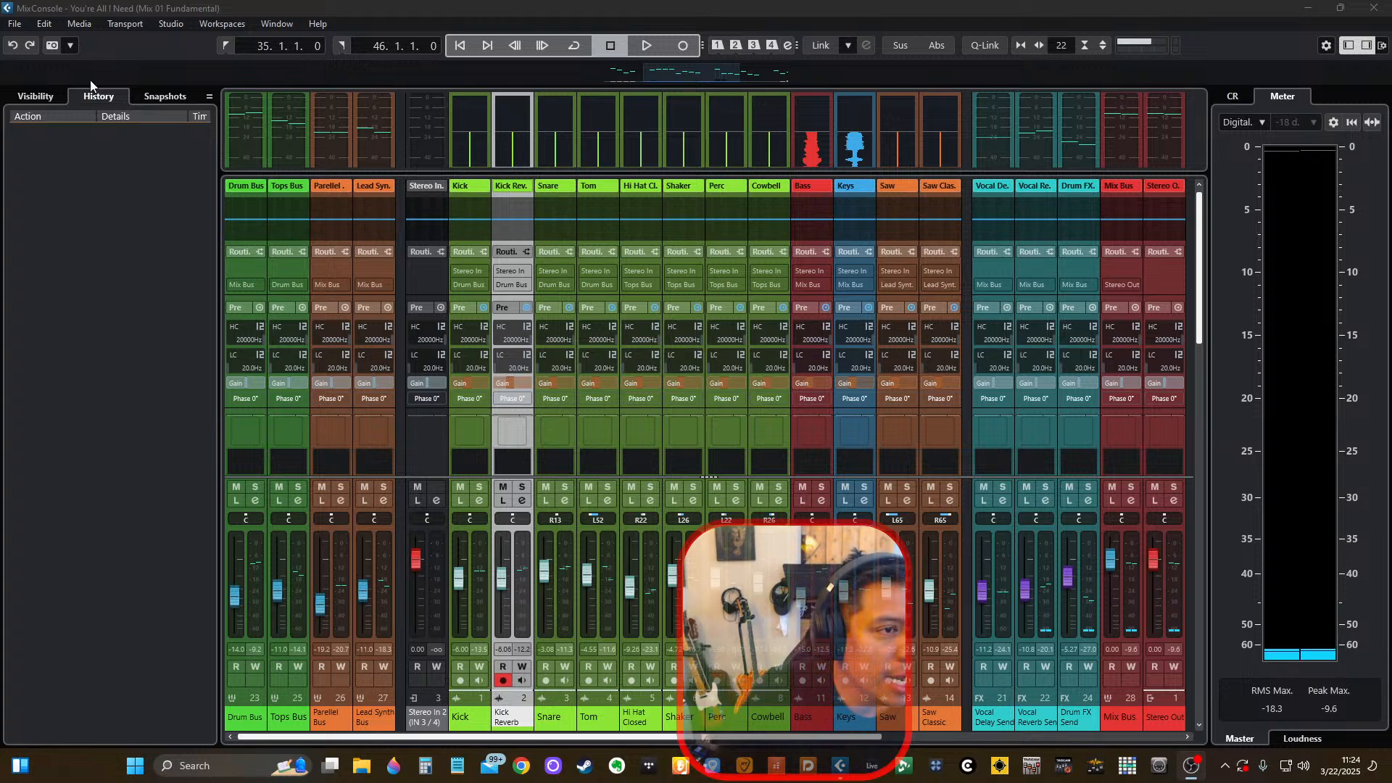
Hide the Stereo In 2 (IN 3/4) channel from the MixConsole.
left_click(35, 96)
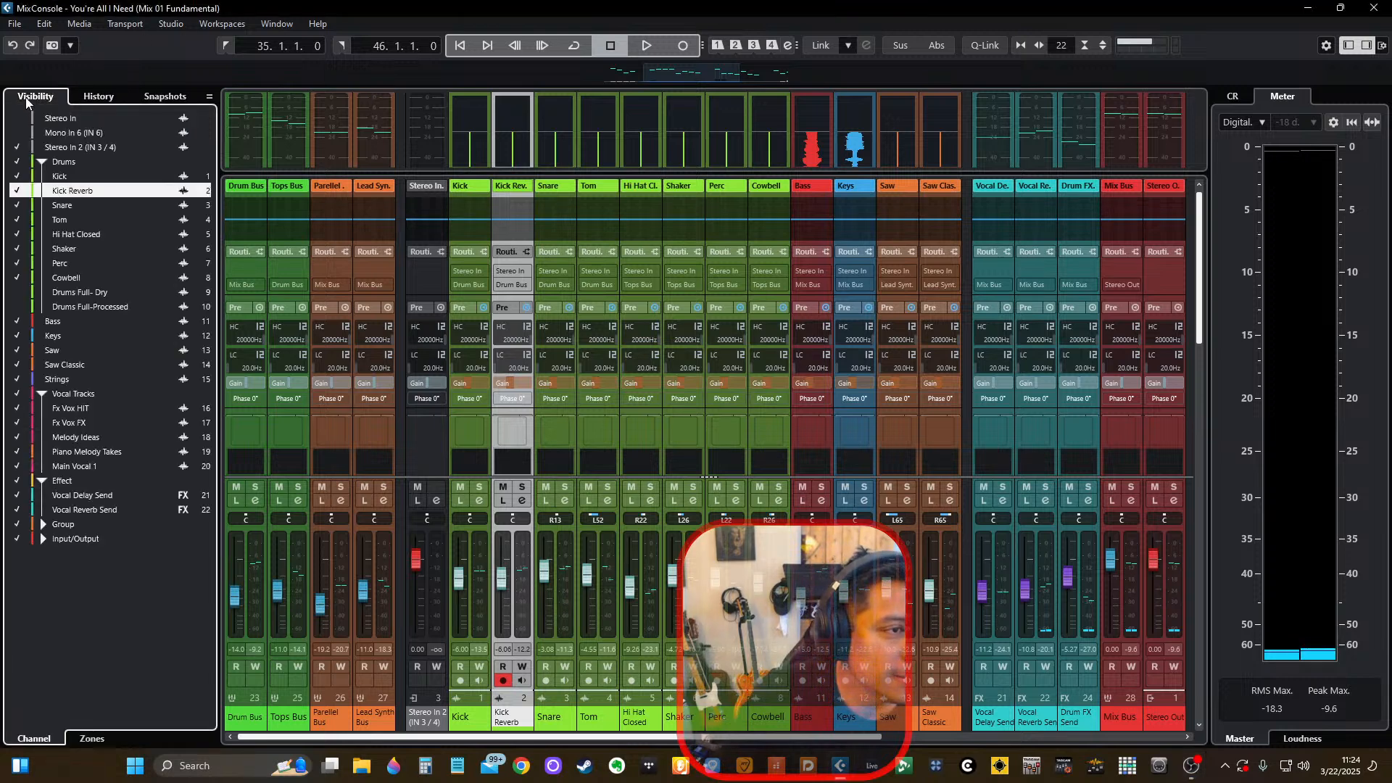
left_click(16, 147)
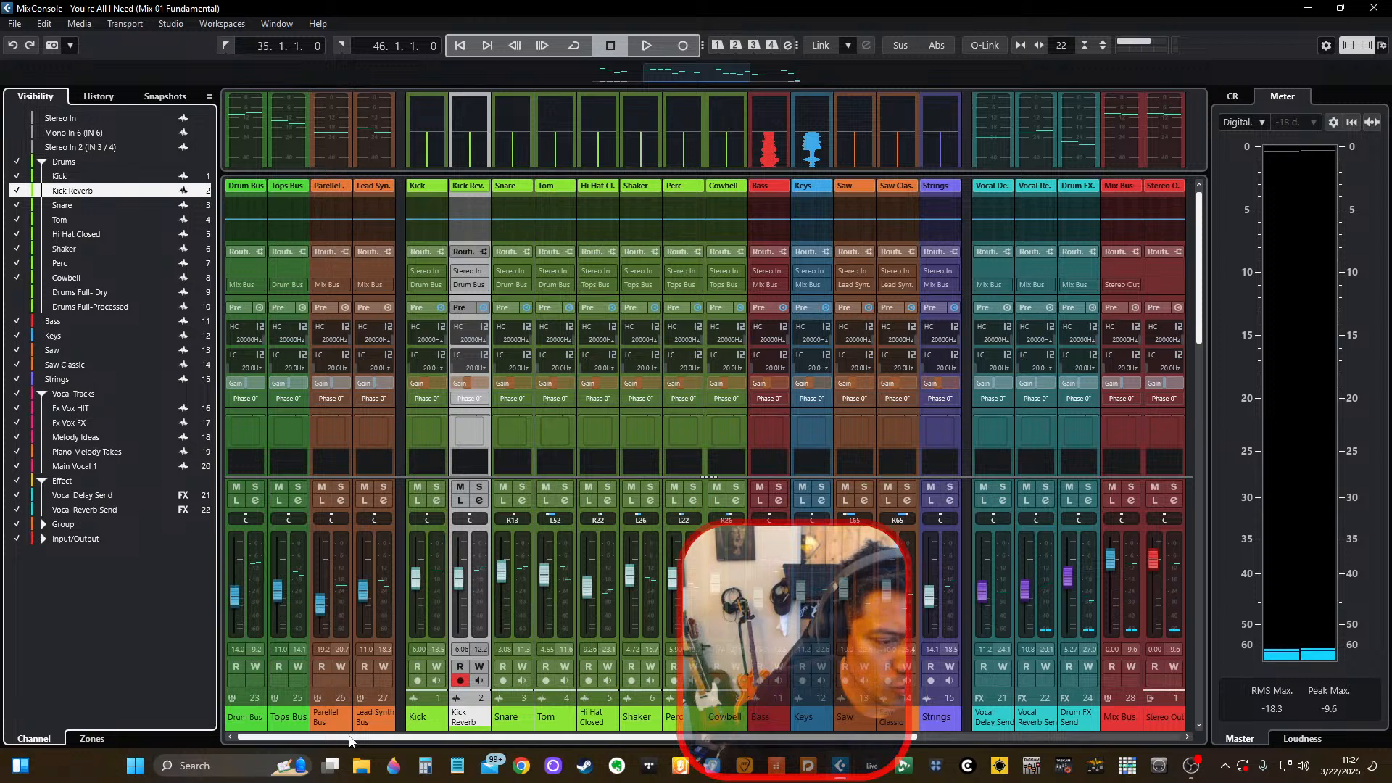
Inspect the channel inserts and view the UADx Ampex ATR-102 Master Tape plug-in on the Mix Bus, leaving it closed.
left_click_drag(350, 738, 610, 746)
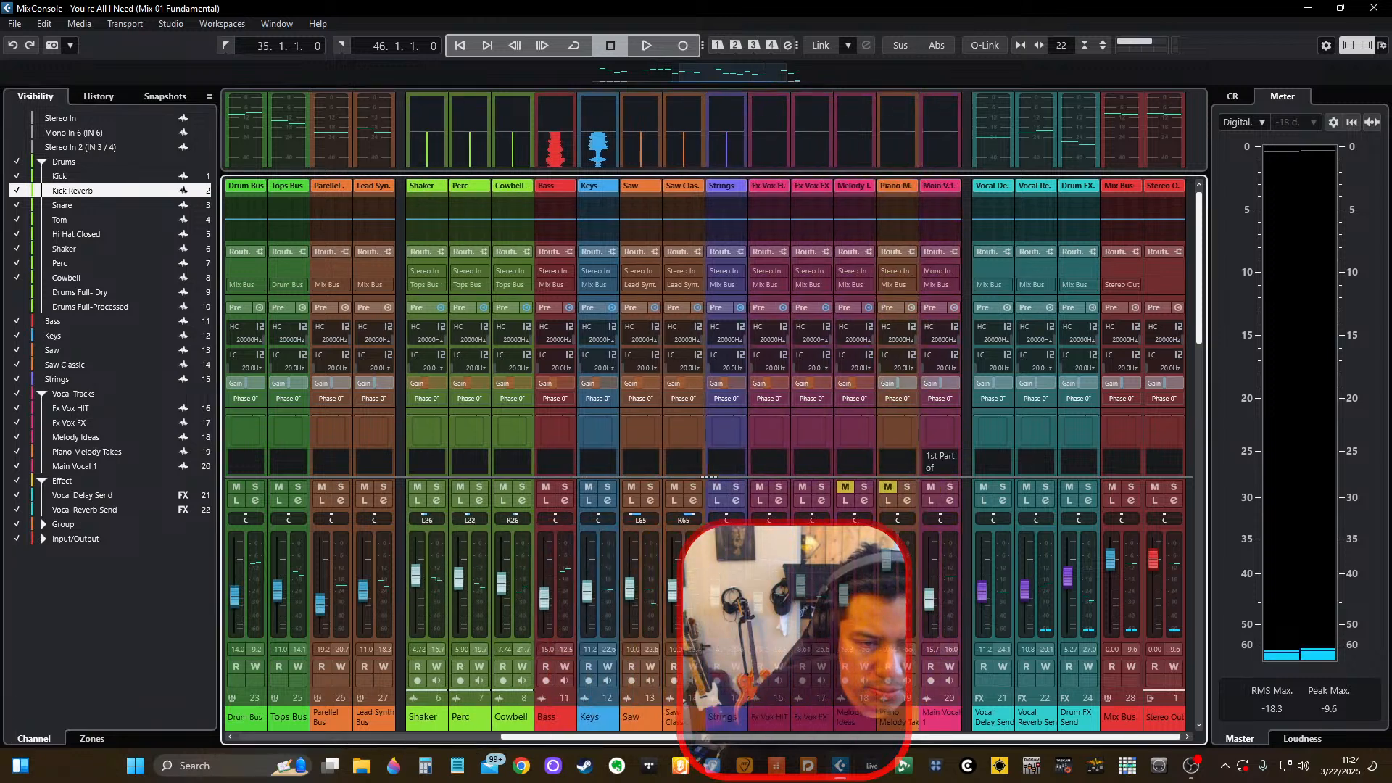
scroll(1143, 336, "down", 3)
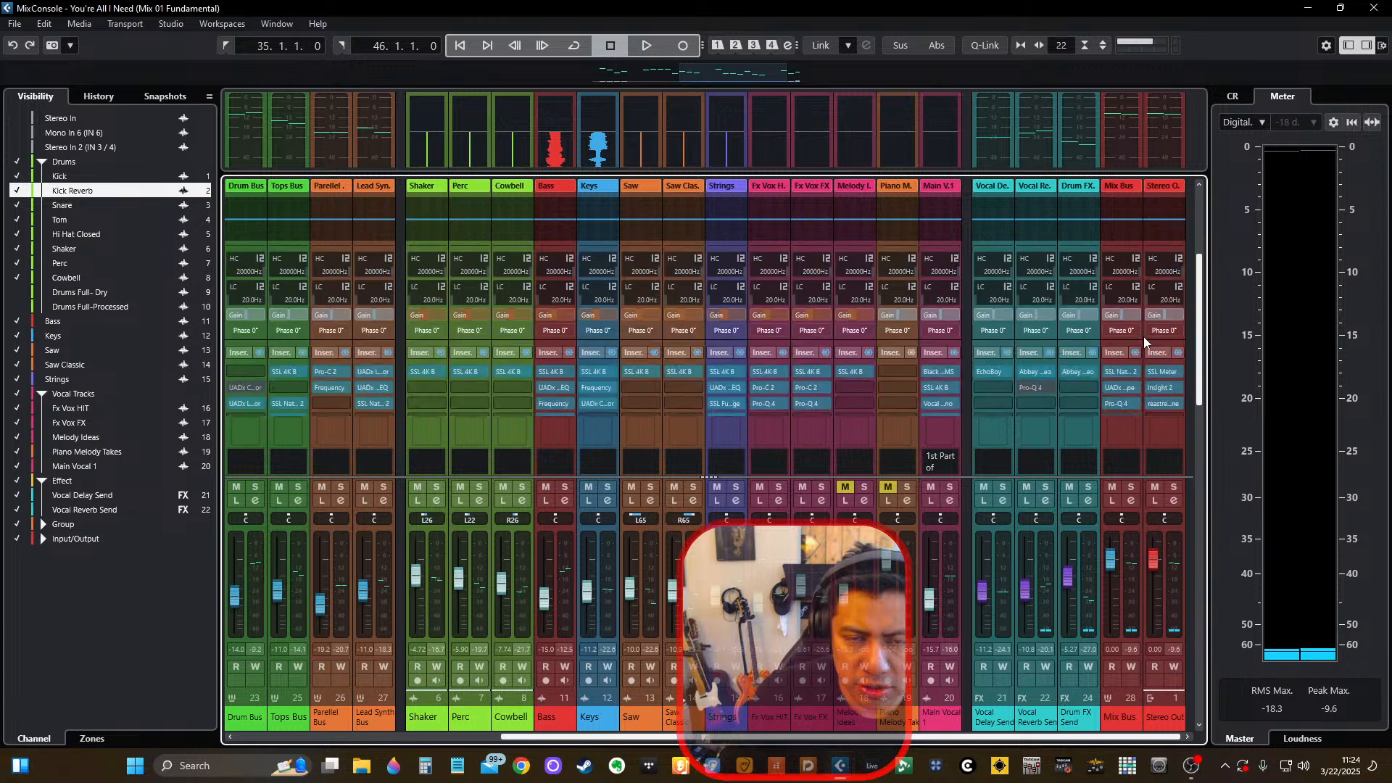
left_click(1120, 319)
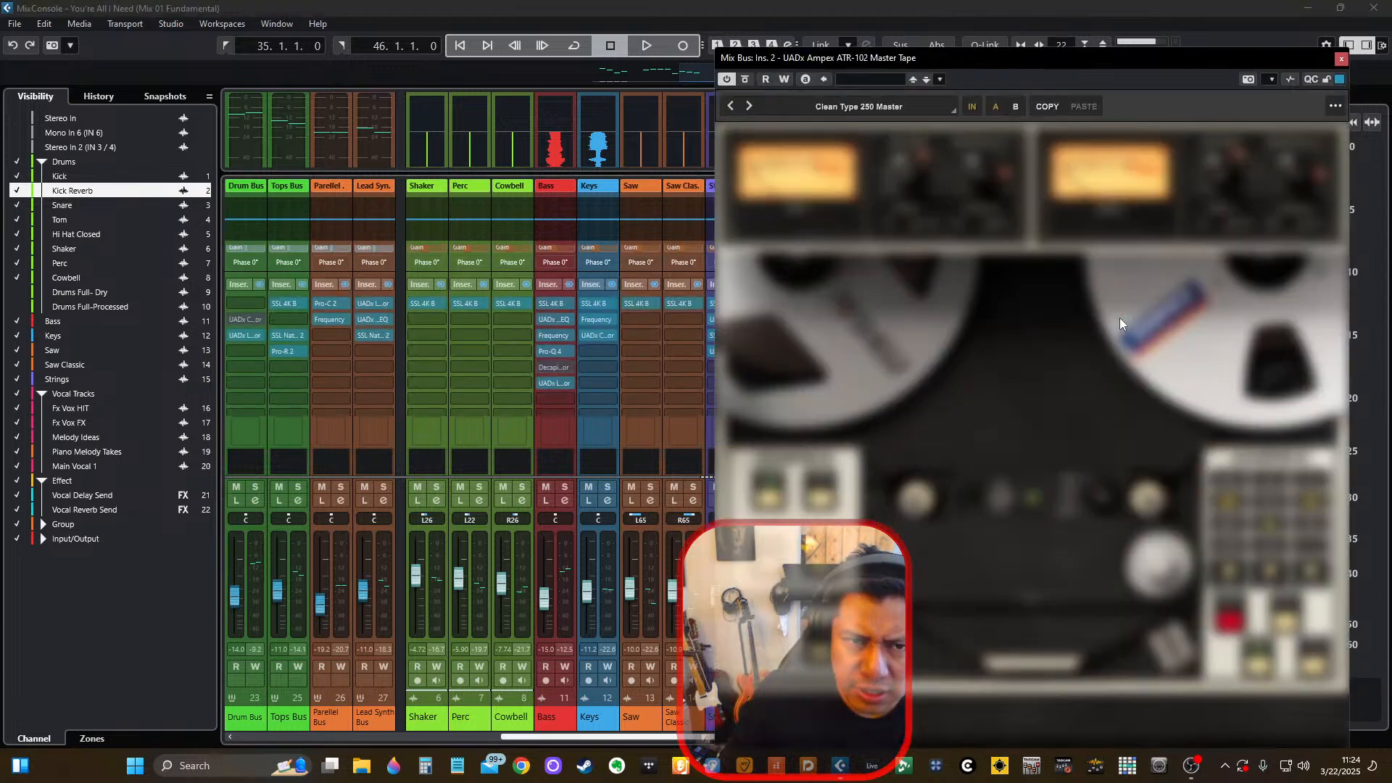
key("Escape")
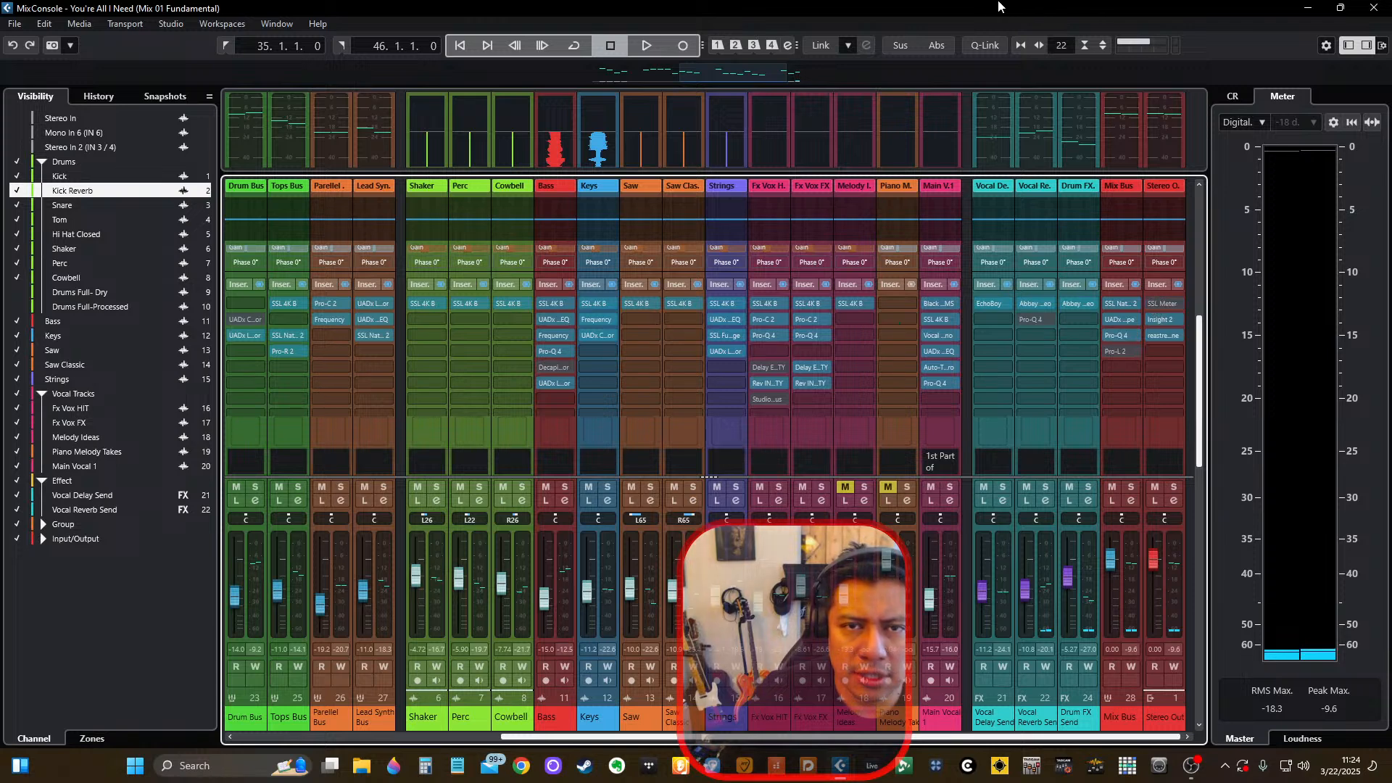
Check the audio load in the Audio Performance Monitor, close it, and return from the MixConsole to the project window.
left_click(1137, 45)
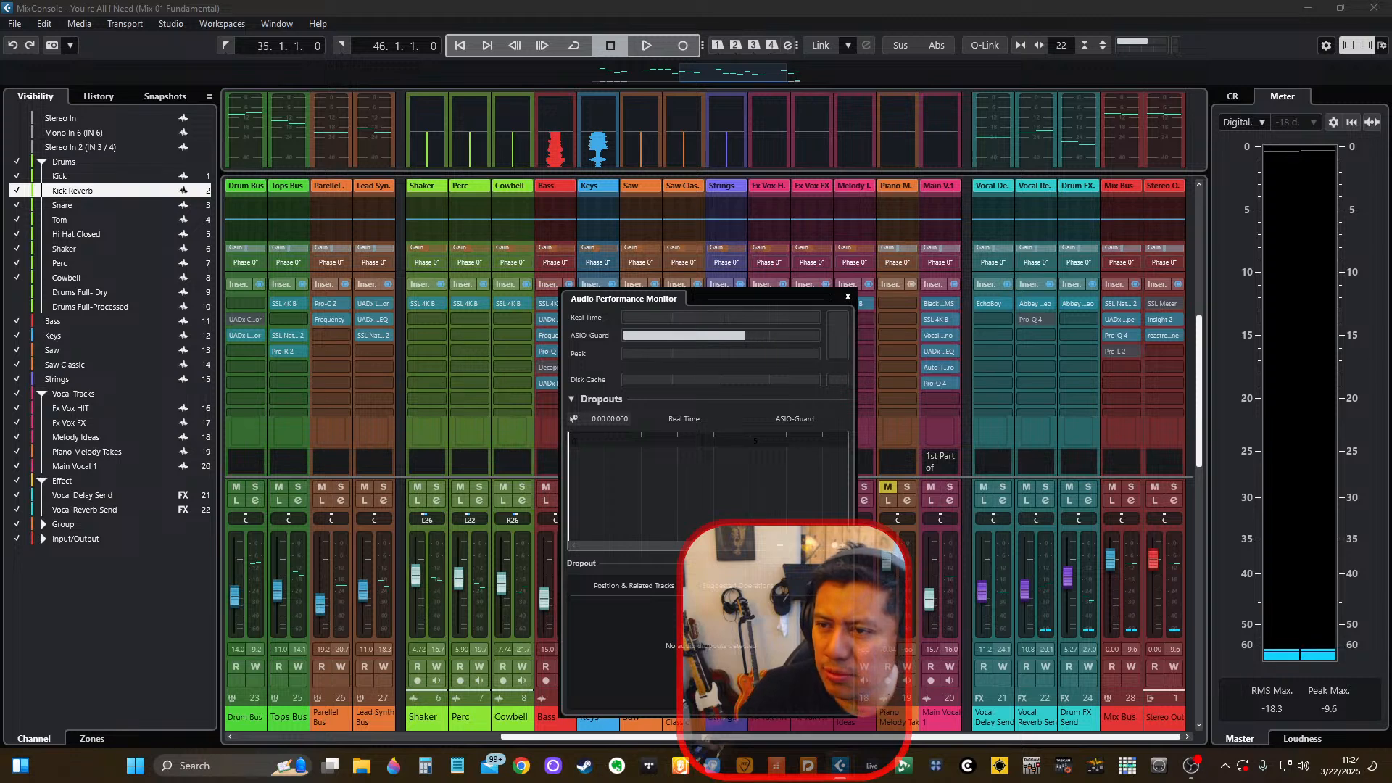
left_click(848, 297)
key("F3")
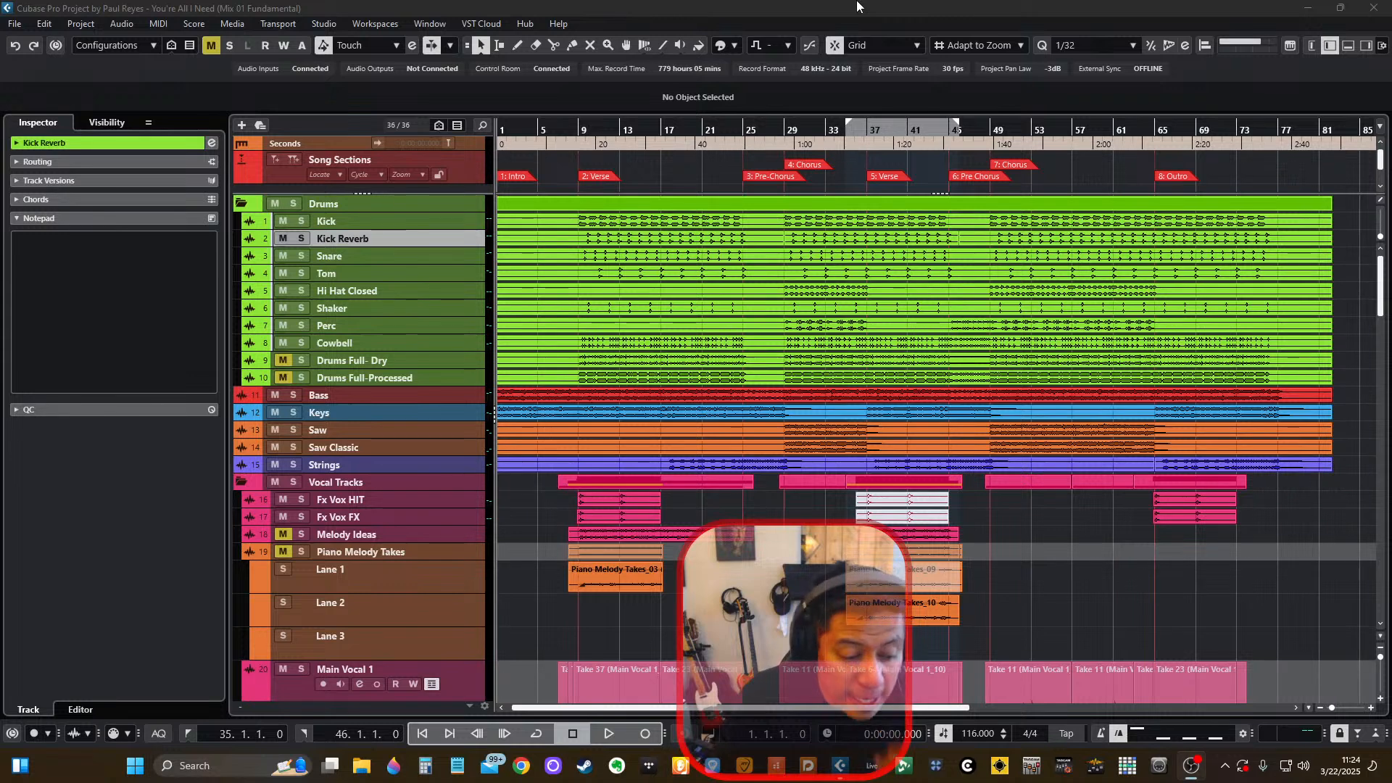
Look through the Main Vocal 1 take lanes, examining Lanes 25 and 36, the Take 36 verse event and the track notes.
scroll(741, 433, "down", 15)
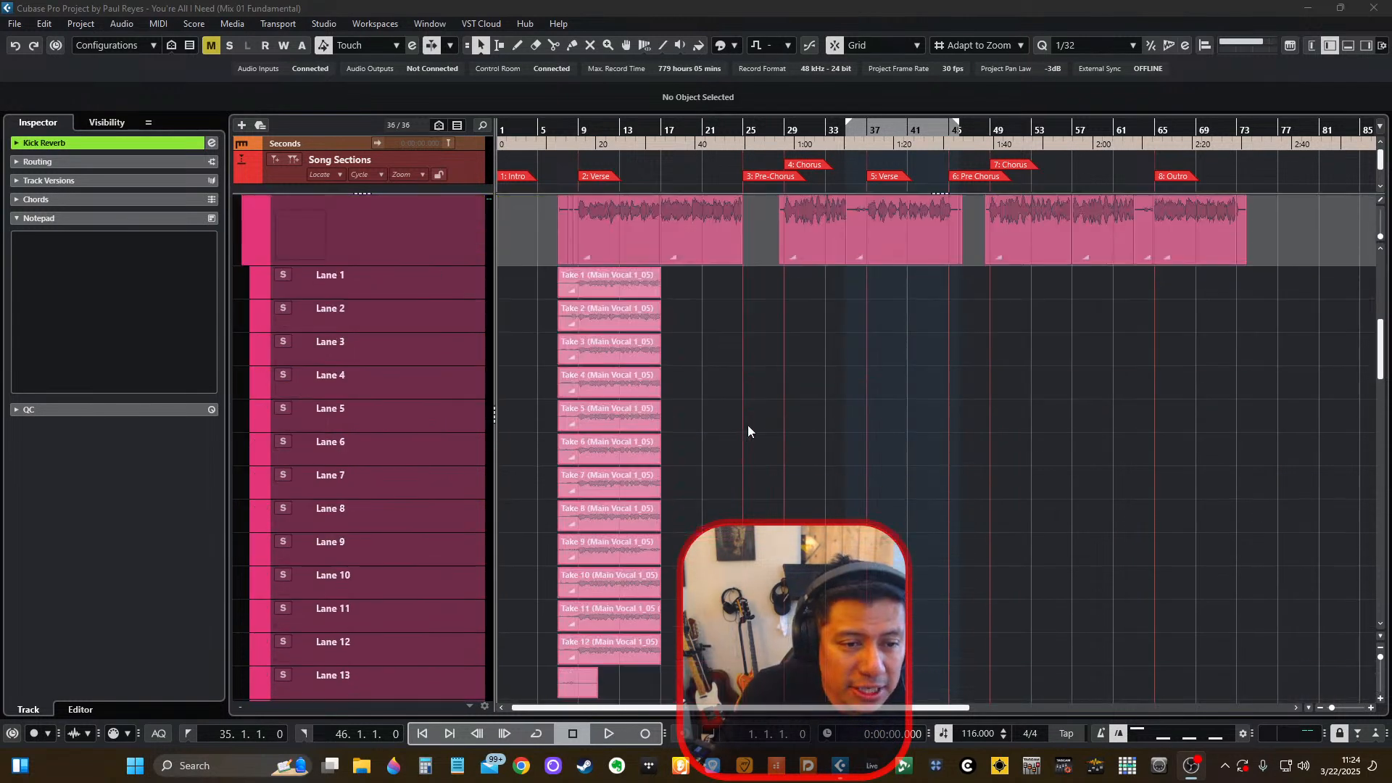
scroll(753, 449, "down", 10)
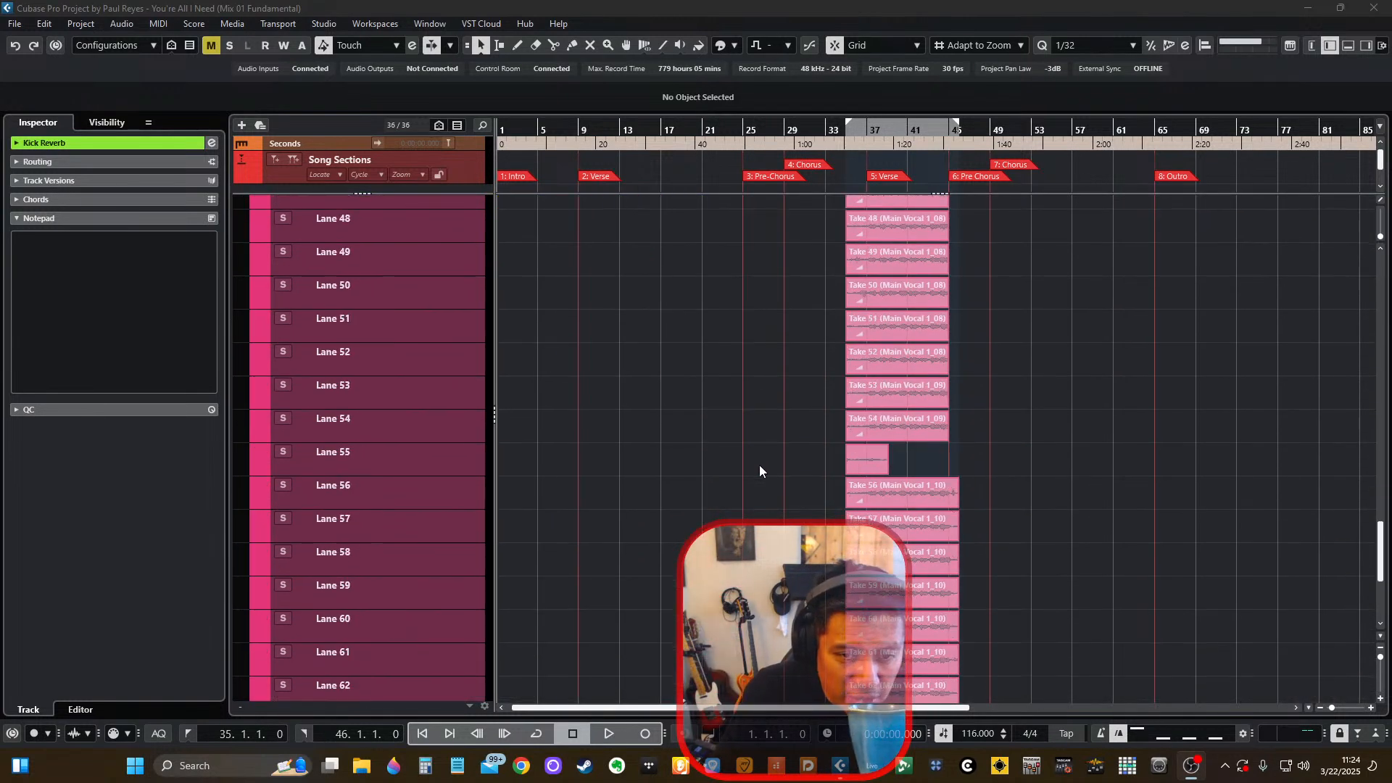
scroll(747, 469, "up", 3)
scroll(668, 479, "up", 10)
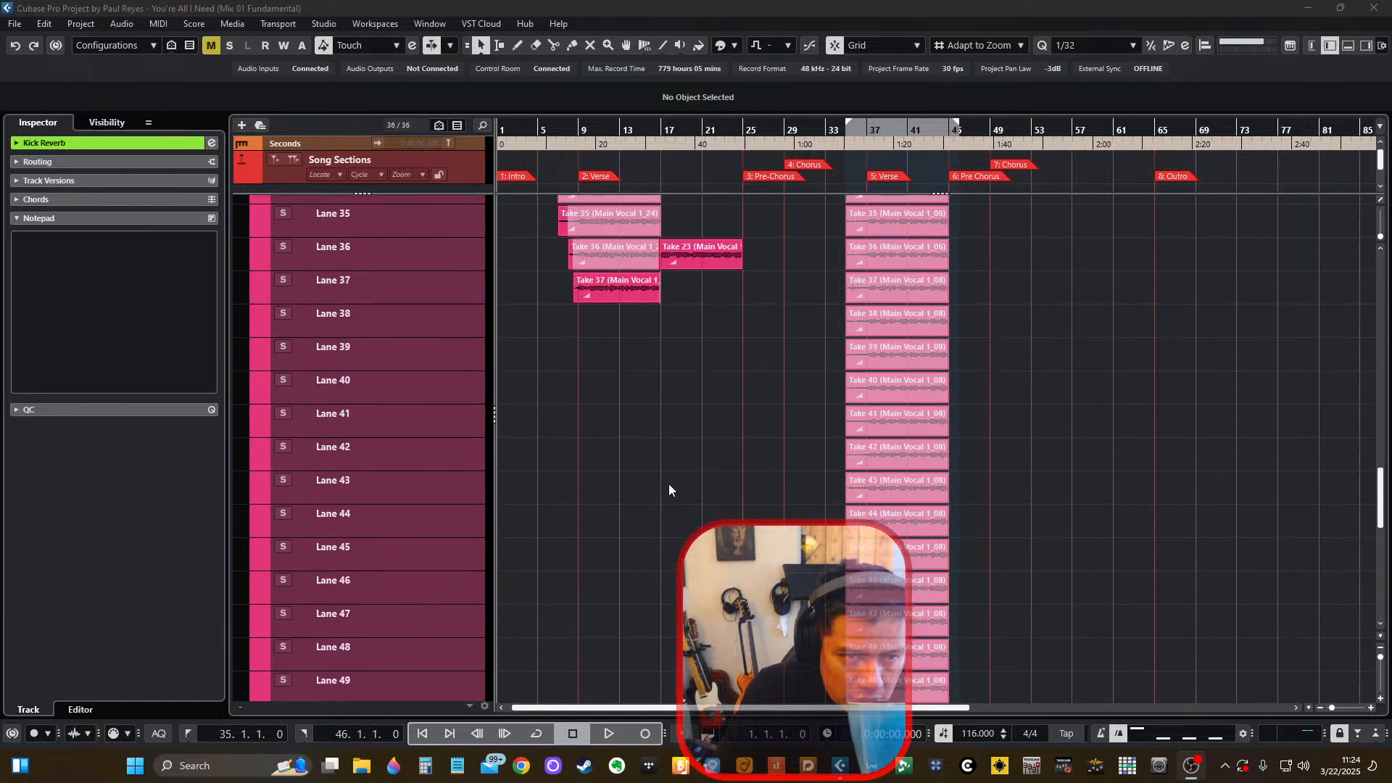
scroll(669, 489, "up", 4)
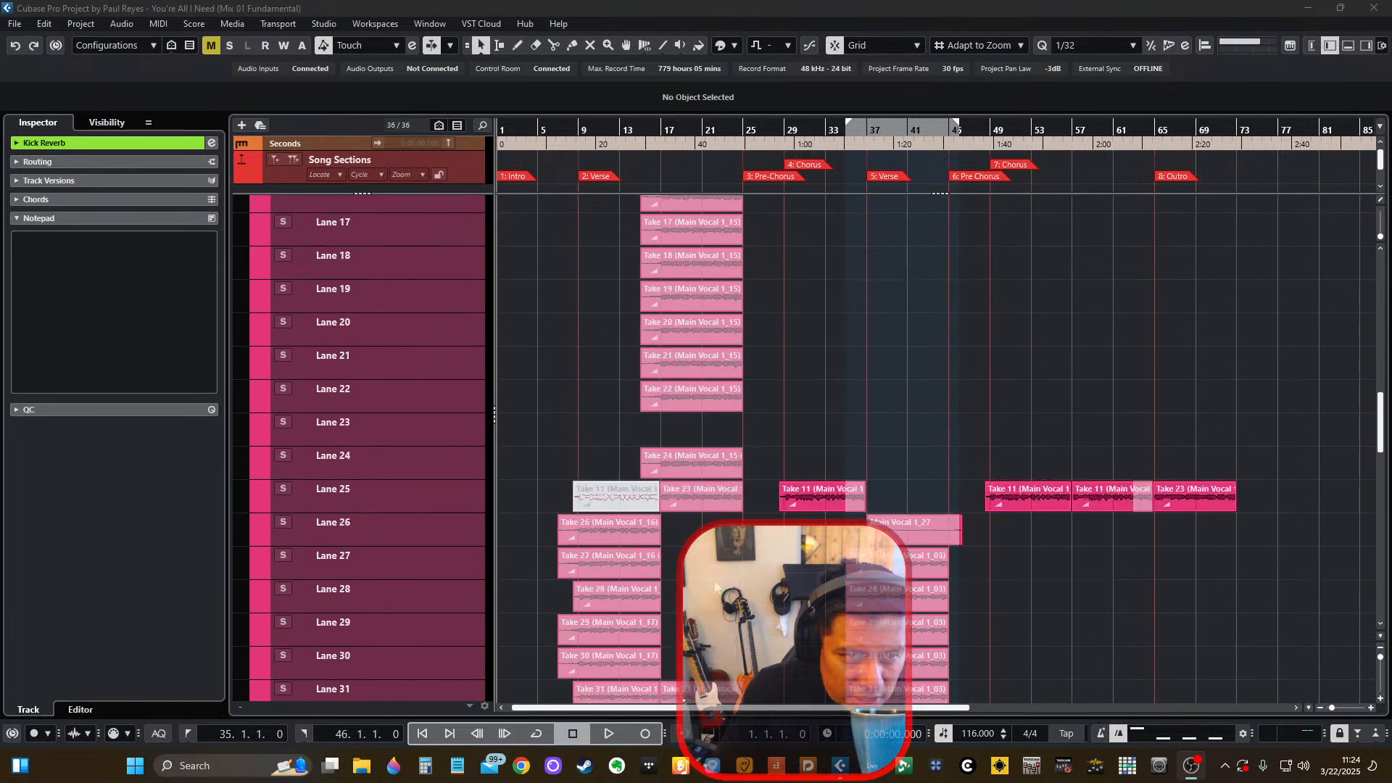
left_click(329, 492)
scroll(391, 502, "down", 4)
left_click(379, 556)
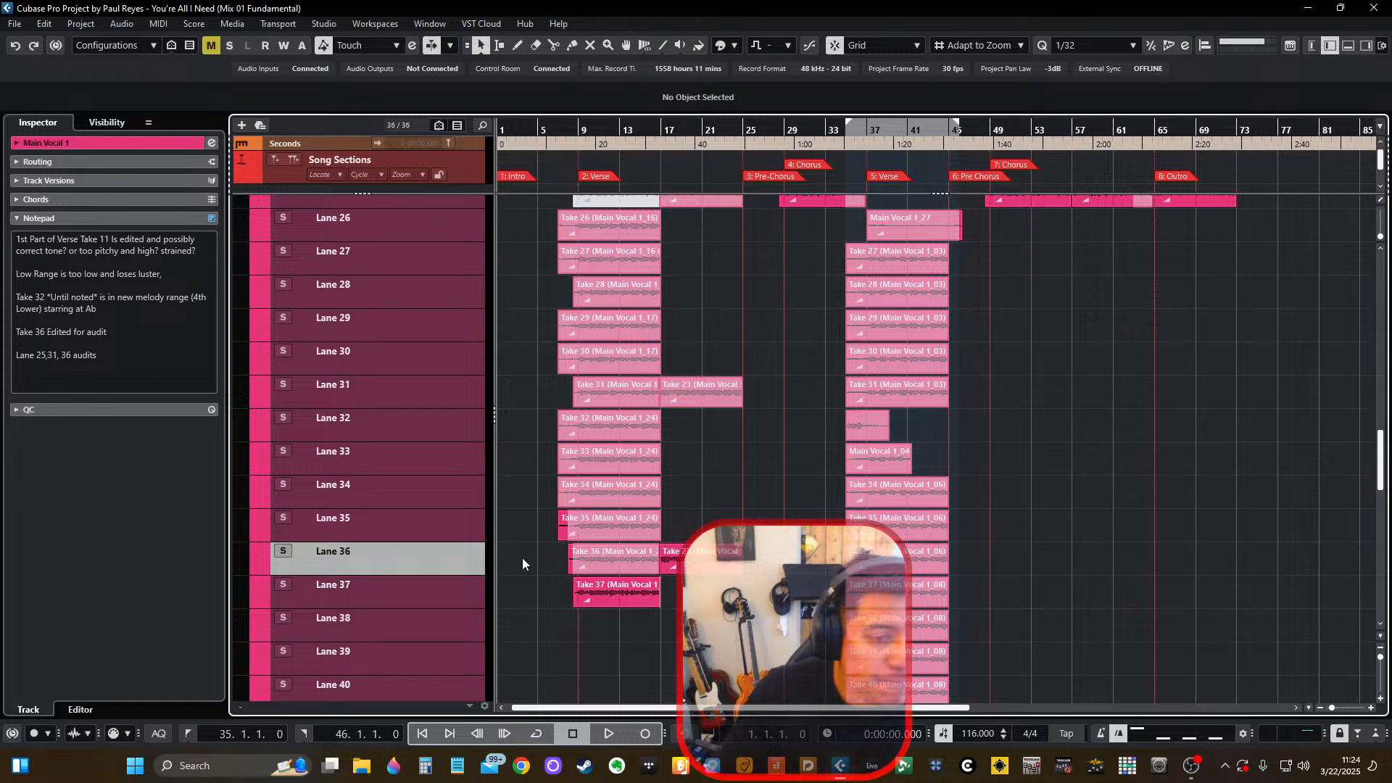
left_click(597, 555)
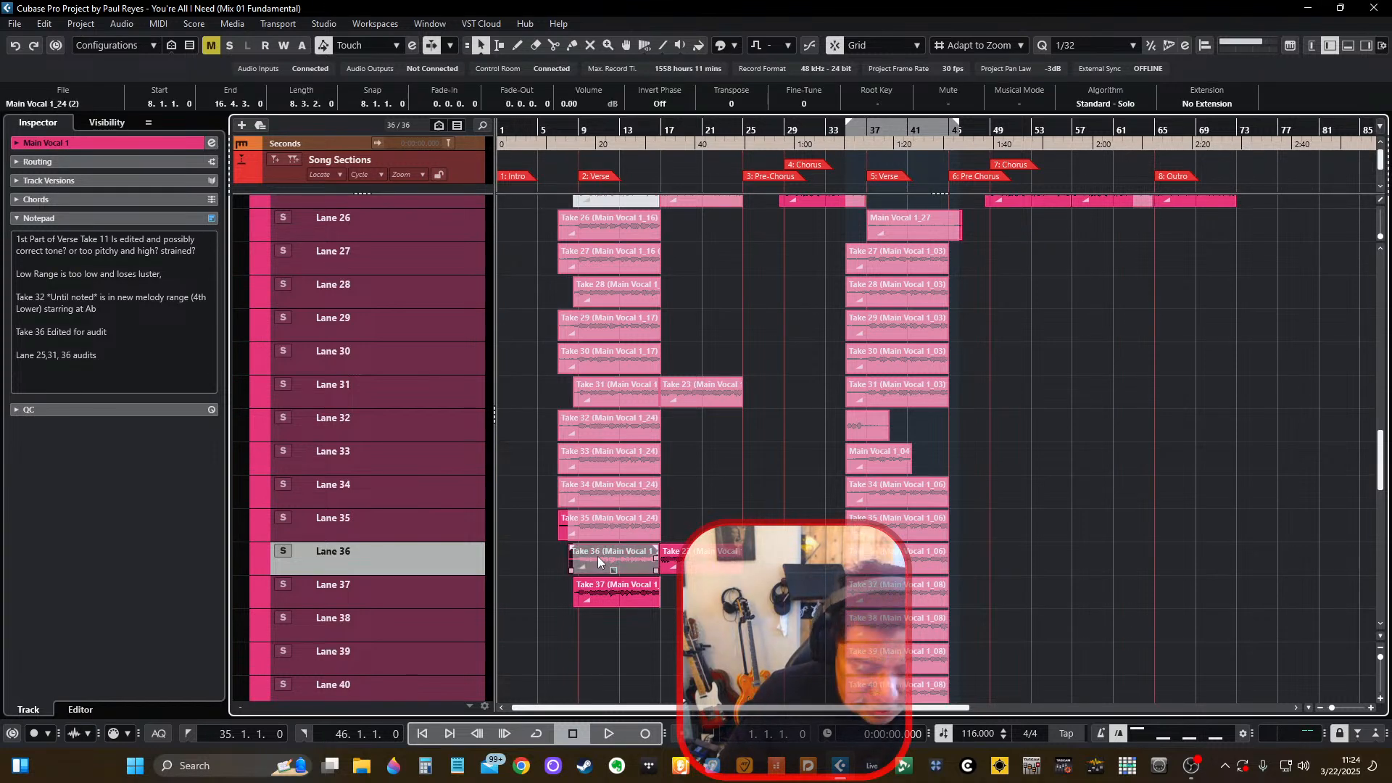
scroll(556, 528, "up", 3)
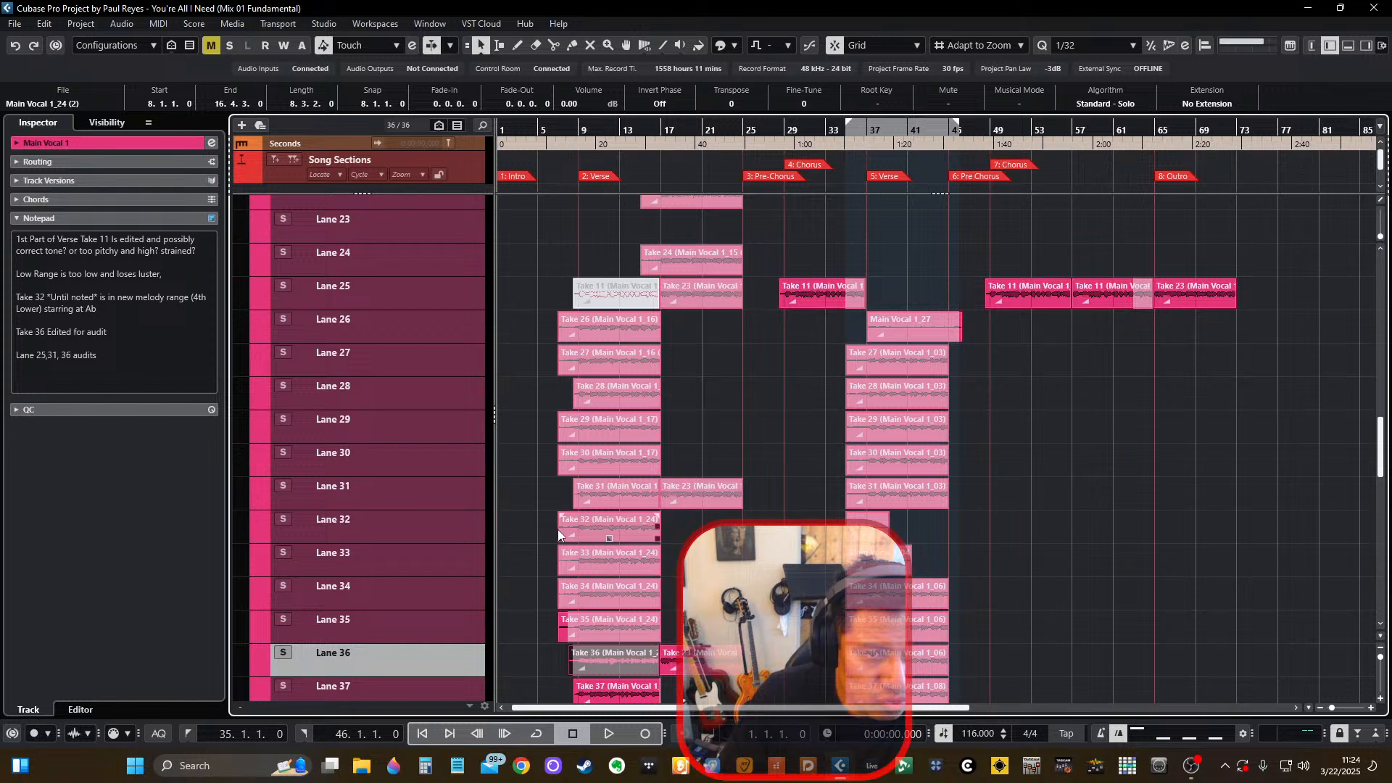
Delete the muted Take 11 event in the first verse from Lane 25 of Main Vocal 1.
left_click(613, 296)
scroll(560, 325, "up", 1)
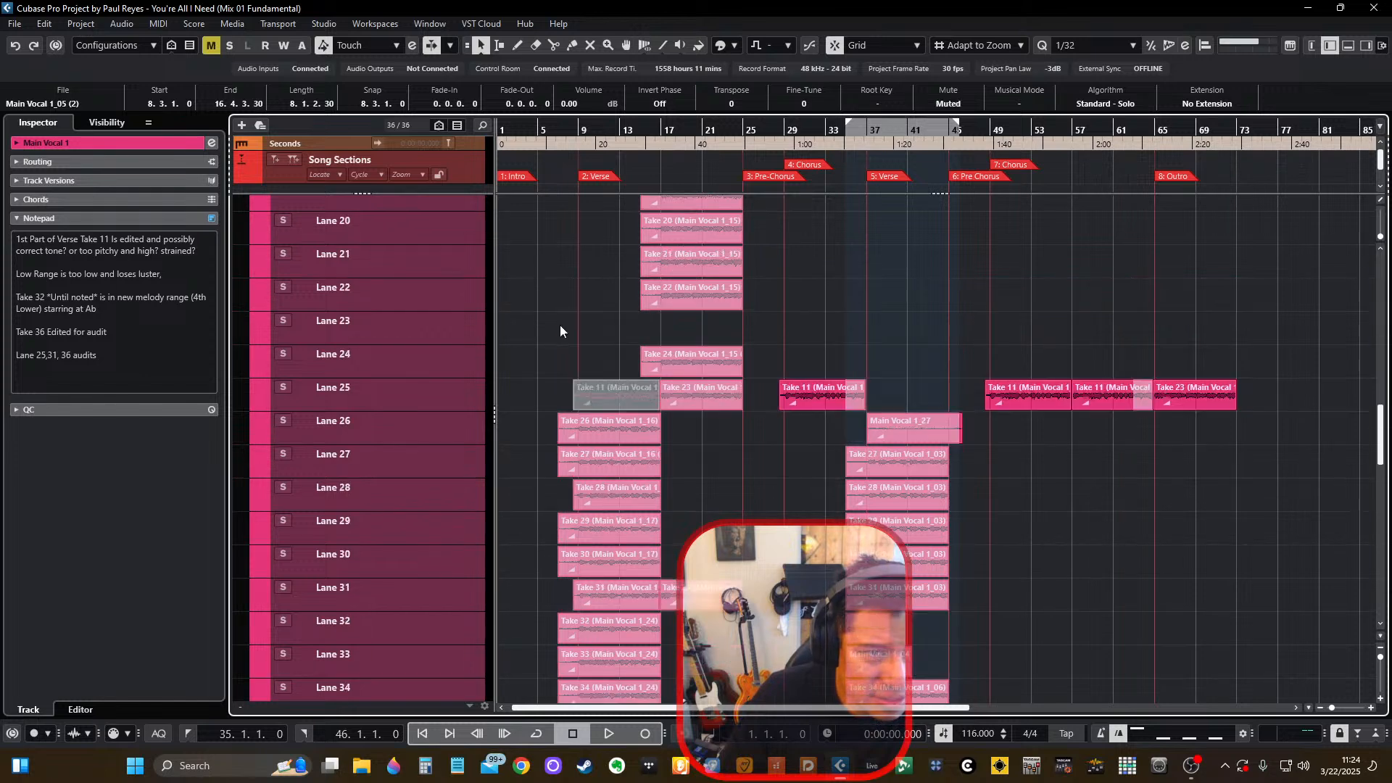
scroll(561, 325, "down", 1)
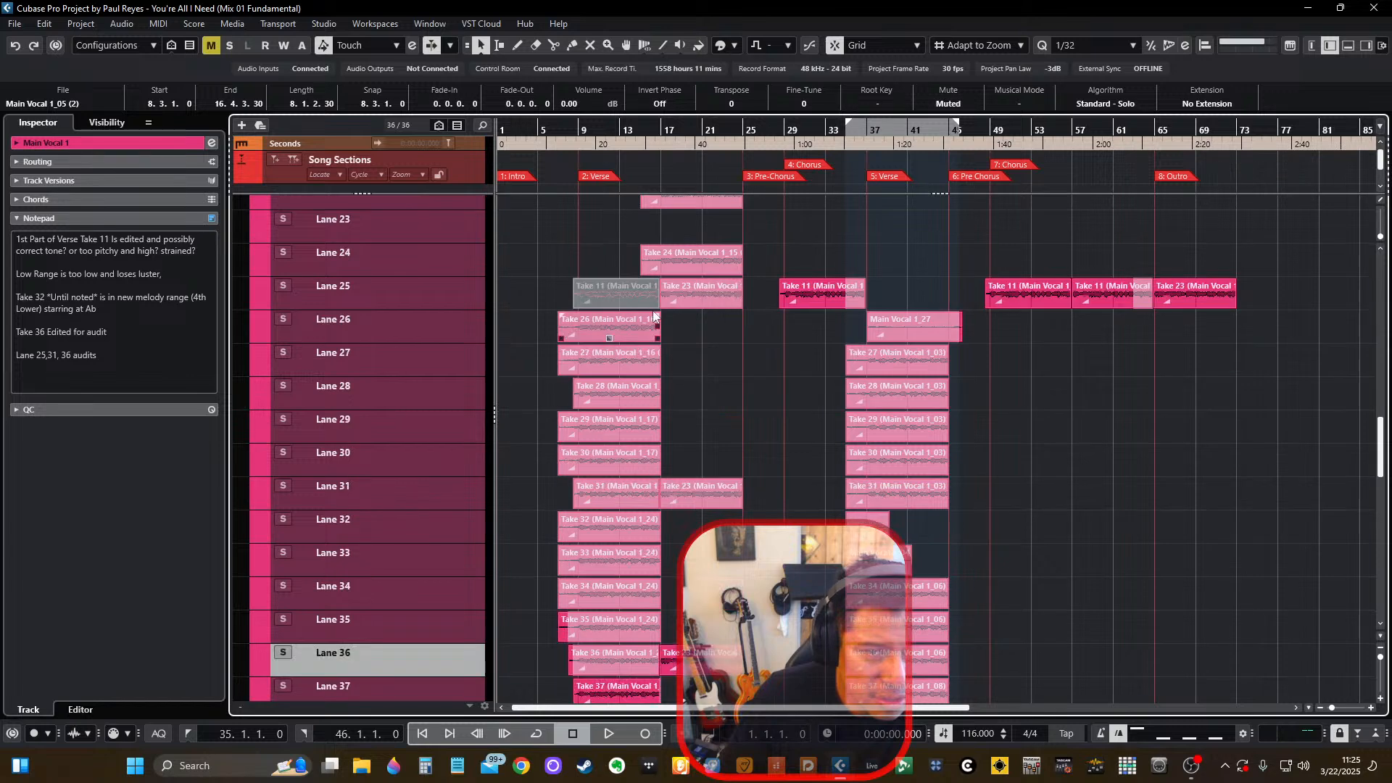
left_click(611, 287)
left_click(601, 288)
key("Delete")
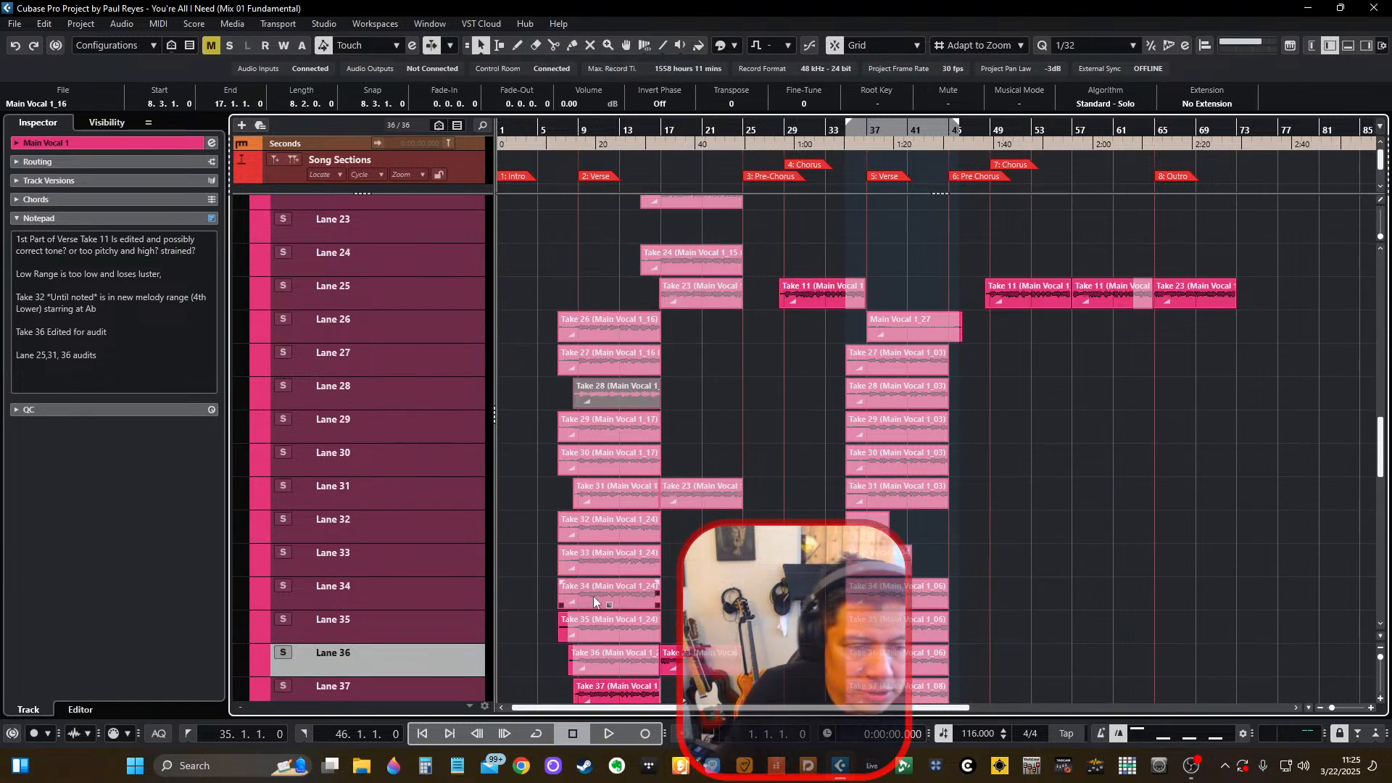
Copy the Take 36 verse event from Lane 36 into the empty first-verse space in Lane 25.
left_click(621, 671)
left_click_drag(599, 660, 597, 297)
left_click(410, 302)
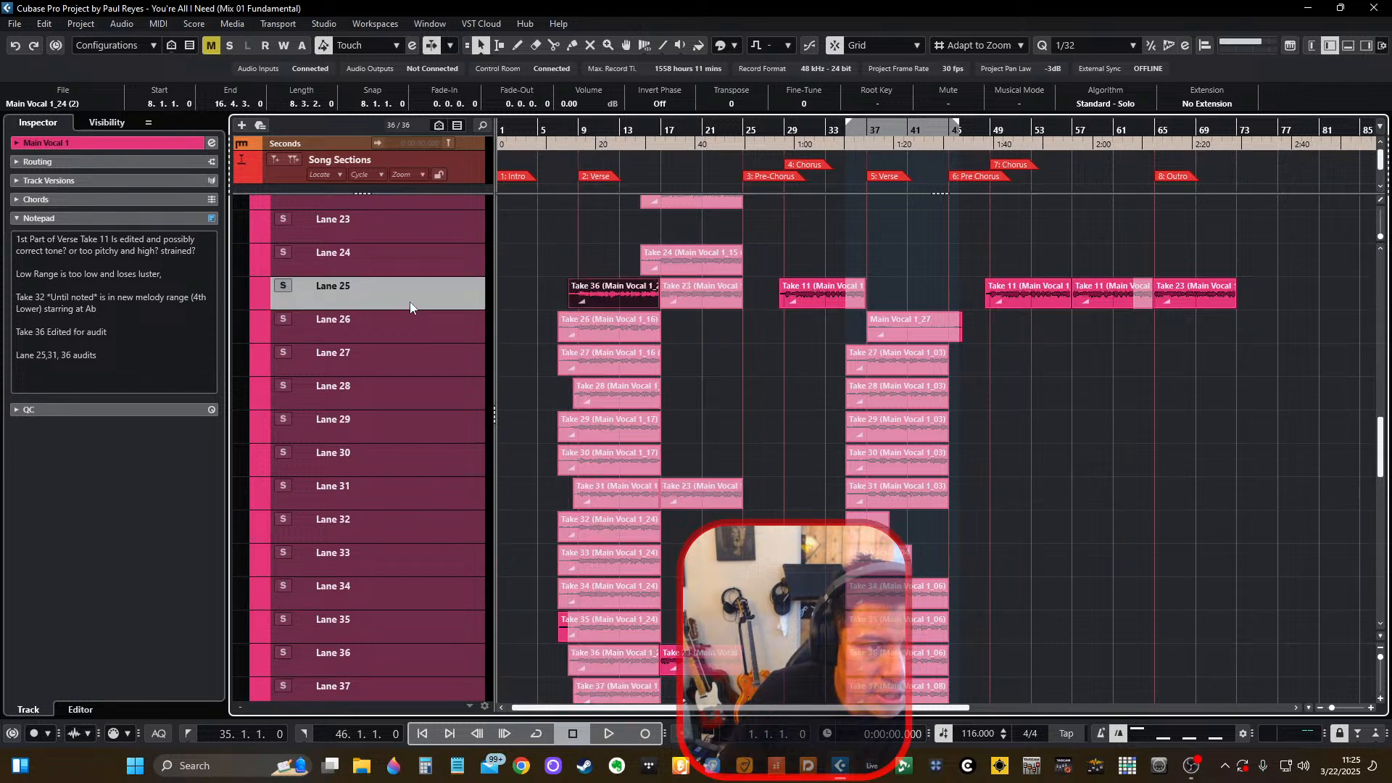
Duplicate the Main Vocal 1 track with all its take lanes.
scroll(468, 364, "up", 10)
scroll(485, 437, "up", 7)
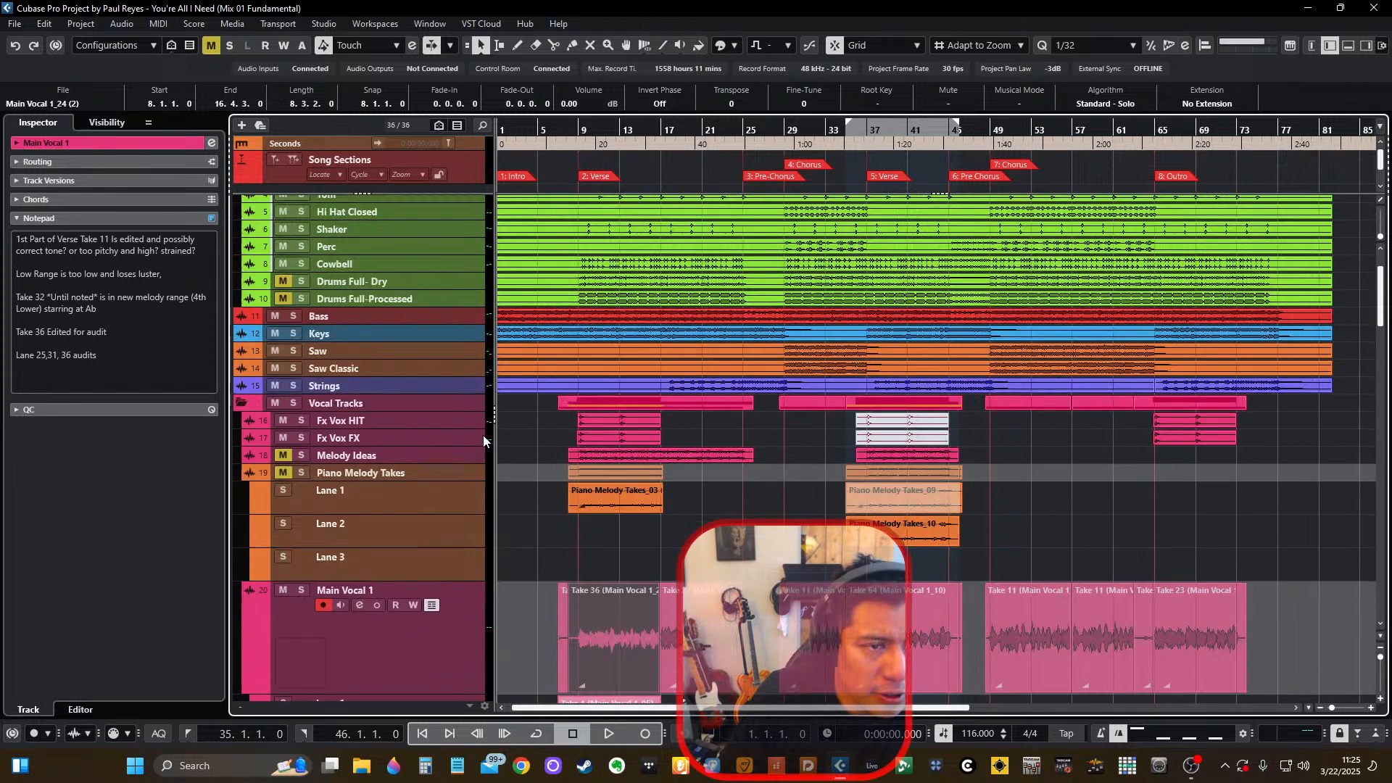
scroll(457, 602, "down", 1)
left_click(458, 574)
right_click(458, 574)
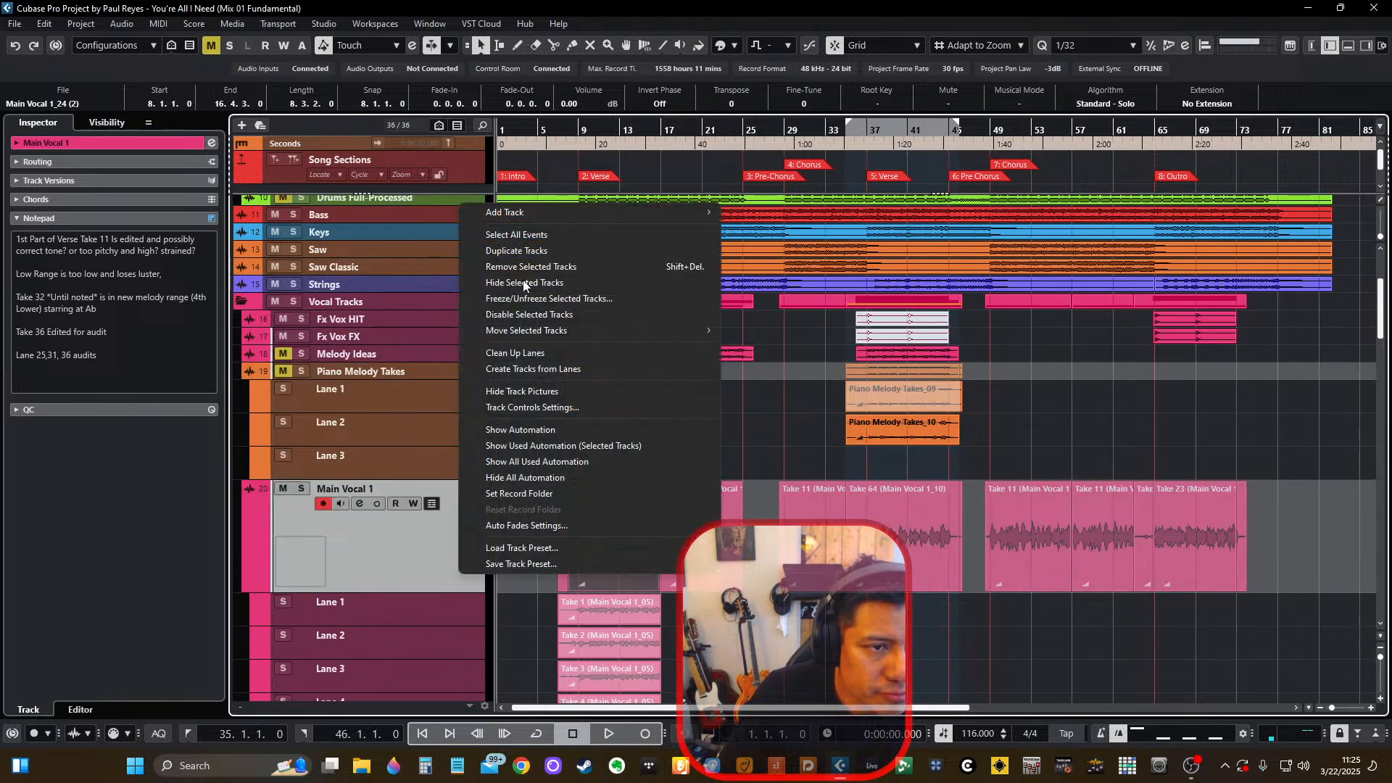
left_click(560, 244)
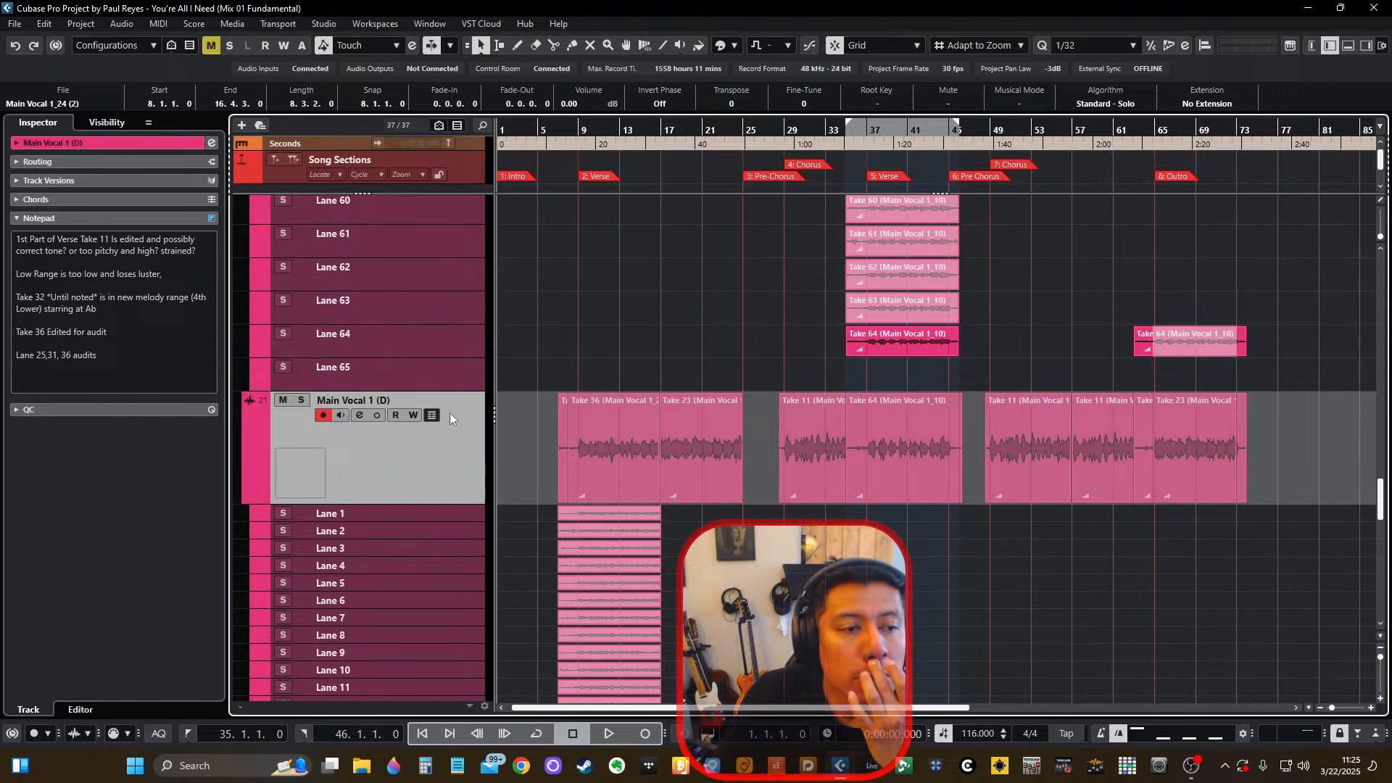
Rename the duplicated vocal track as Main Vocal TAKES.
double_click(357, 401)
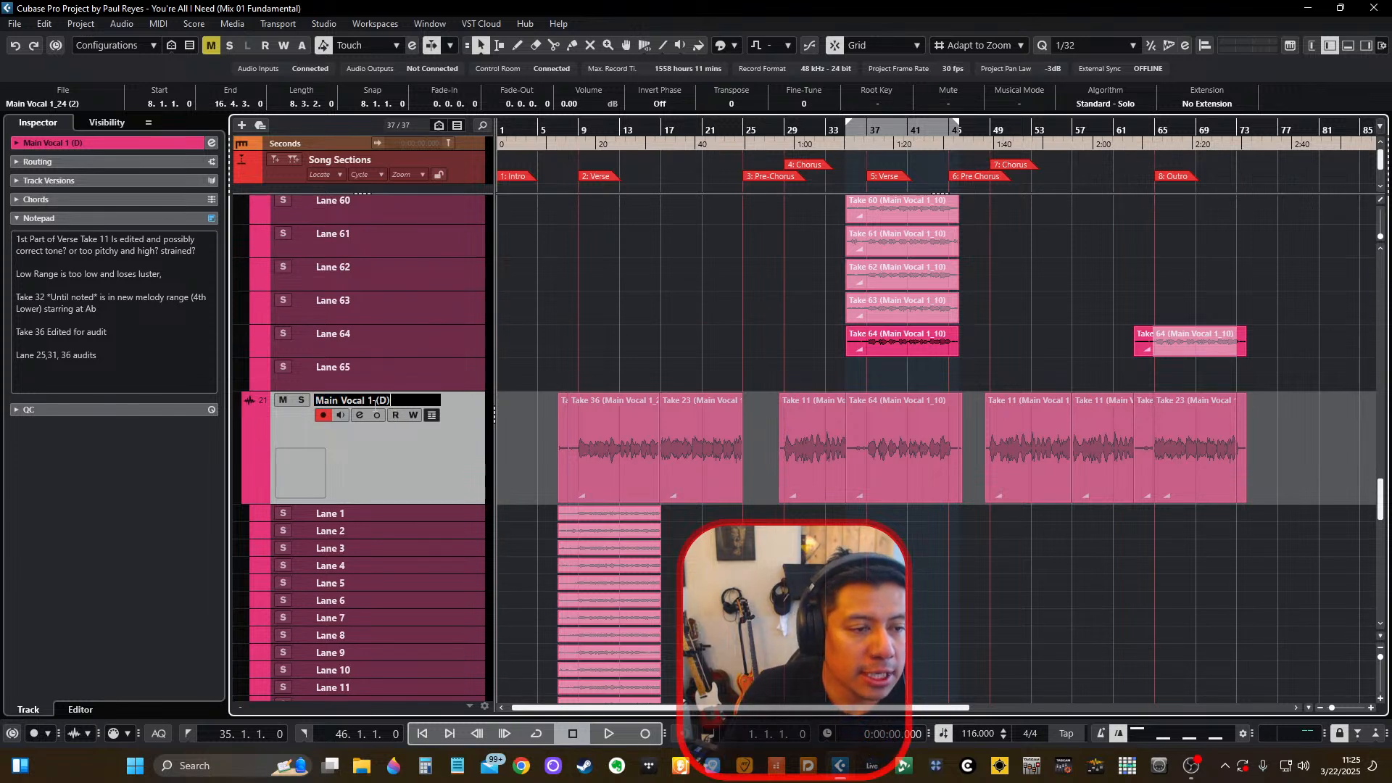
key("BackSpace")
key("BackSpace")
key("BackSpace")
key("BackSpace")
key("BackSpace")
type("TAKES")
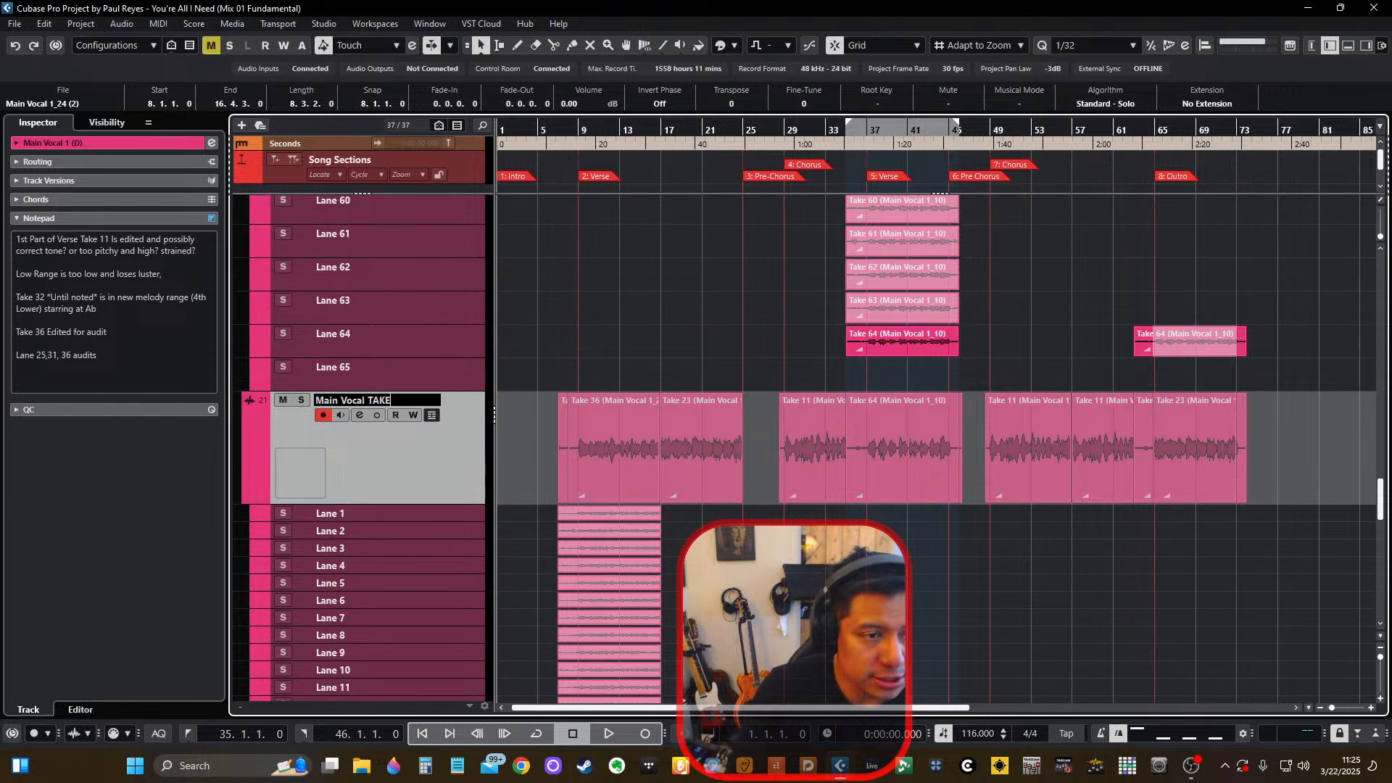
key("Return")
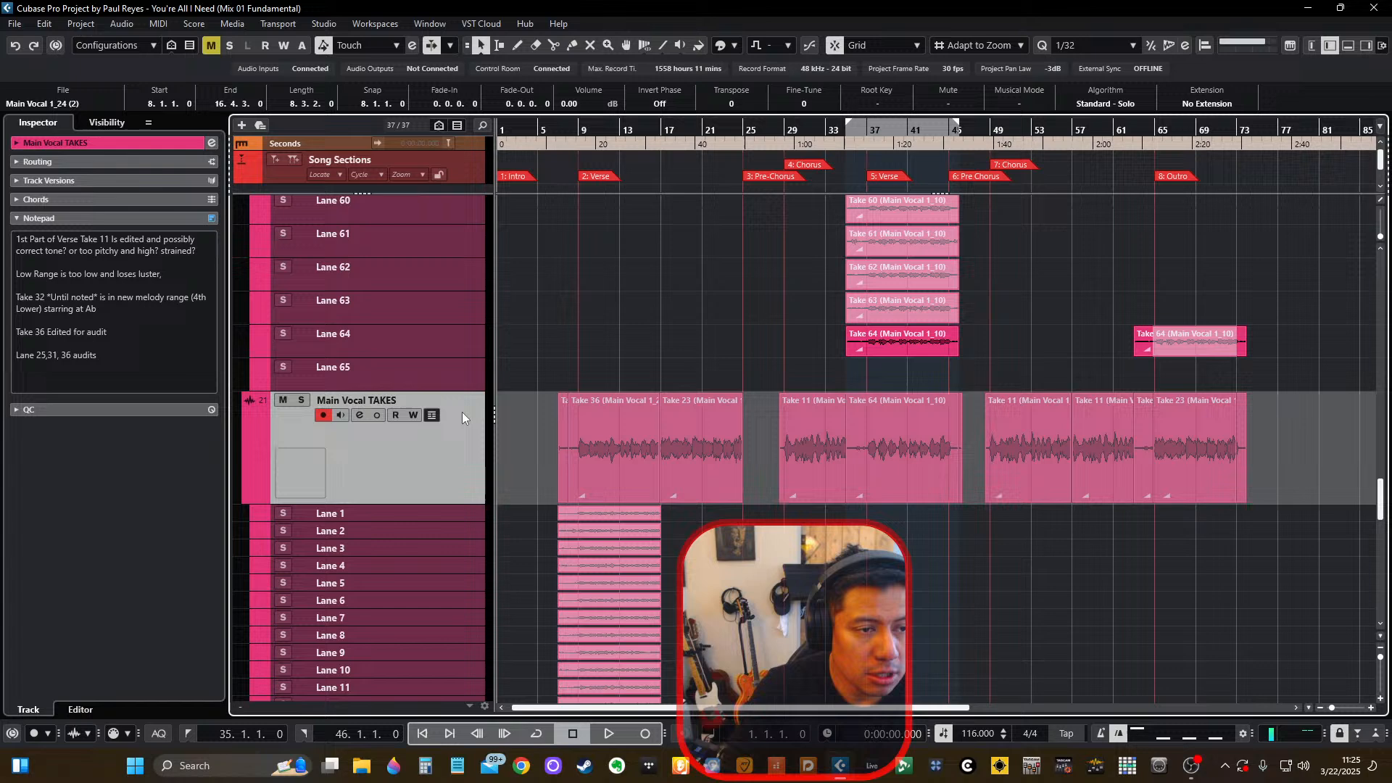
Disarm recording and mute the Main Vocal TAKES track, and collapse its take lanes.
left_click(323, 416)
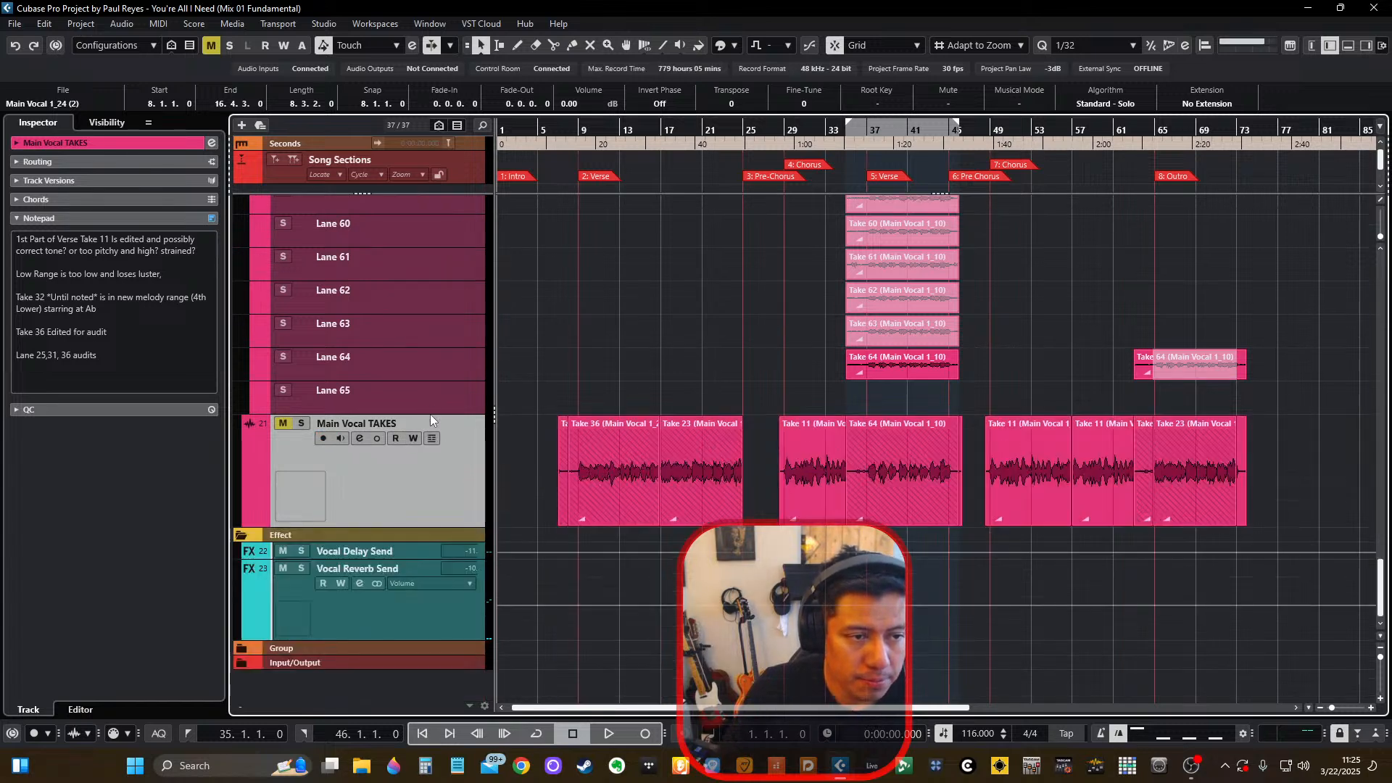
left_click(431, 414)
Remove all take lanes from Lane 26 through Lane 65 on the Main Vocal 1 track.
scroll(455, 419, "up", 10)
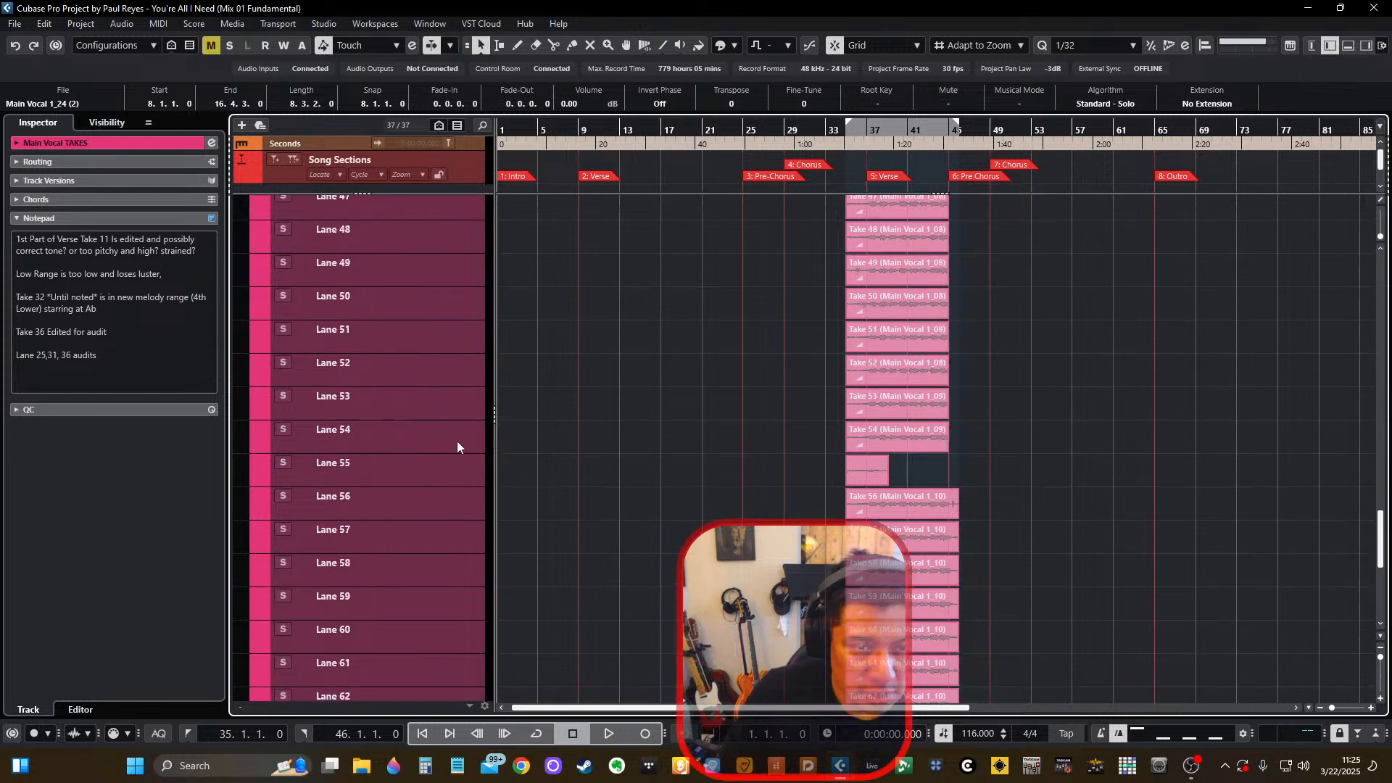
scroll(456, 441, "down", 8)
left_click(461, 484)
scroll(460, 486, "up", 15)
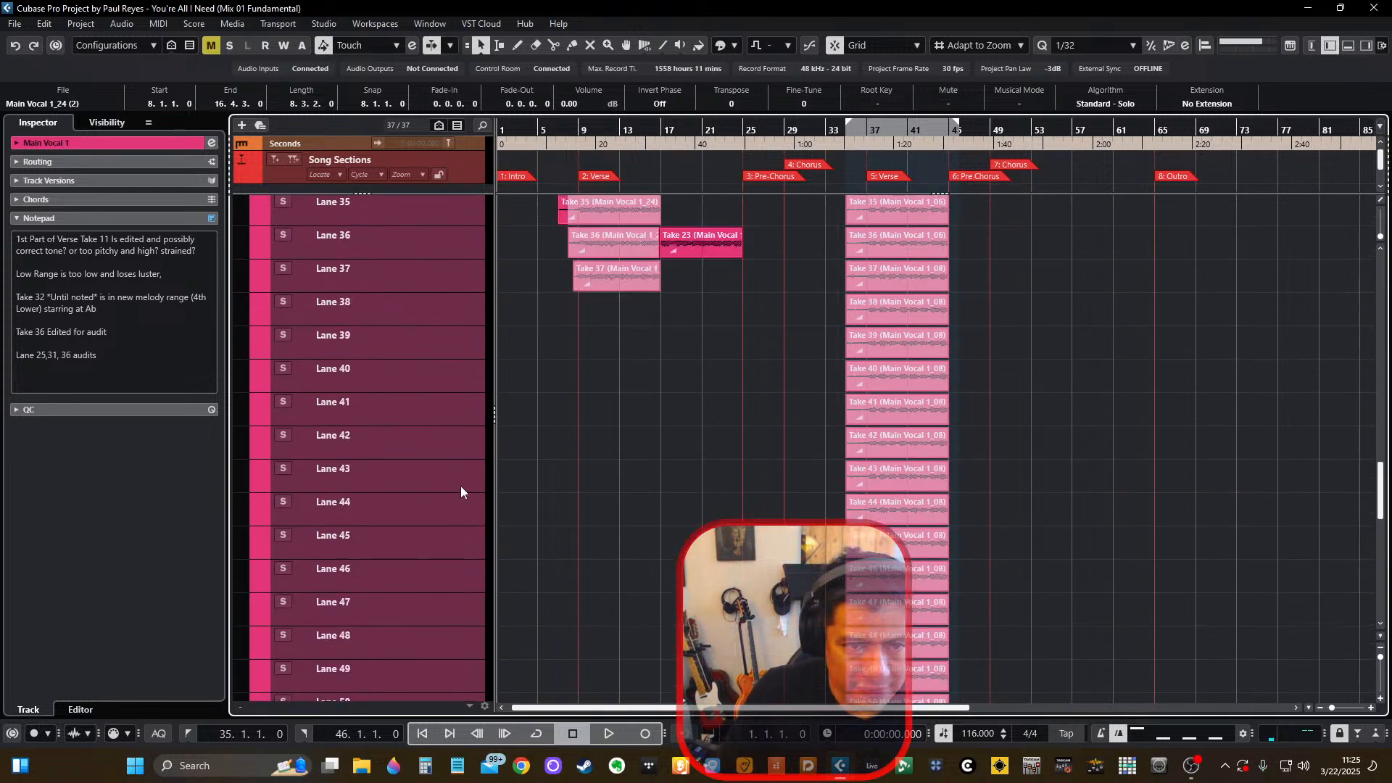
left_click(433, 327, "shift")
right_click(433, 328)
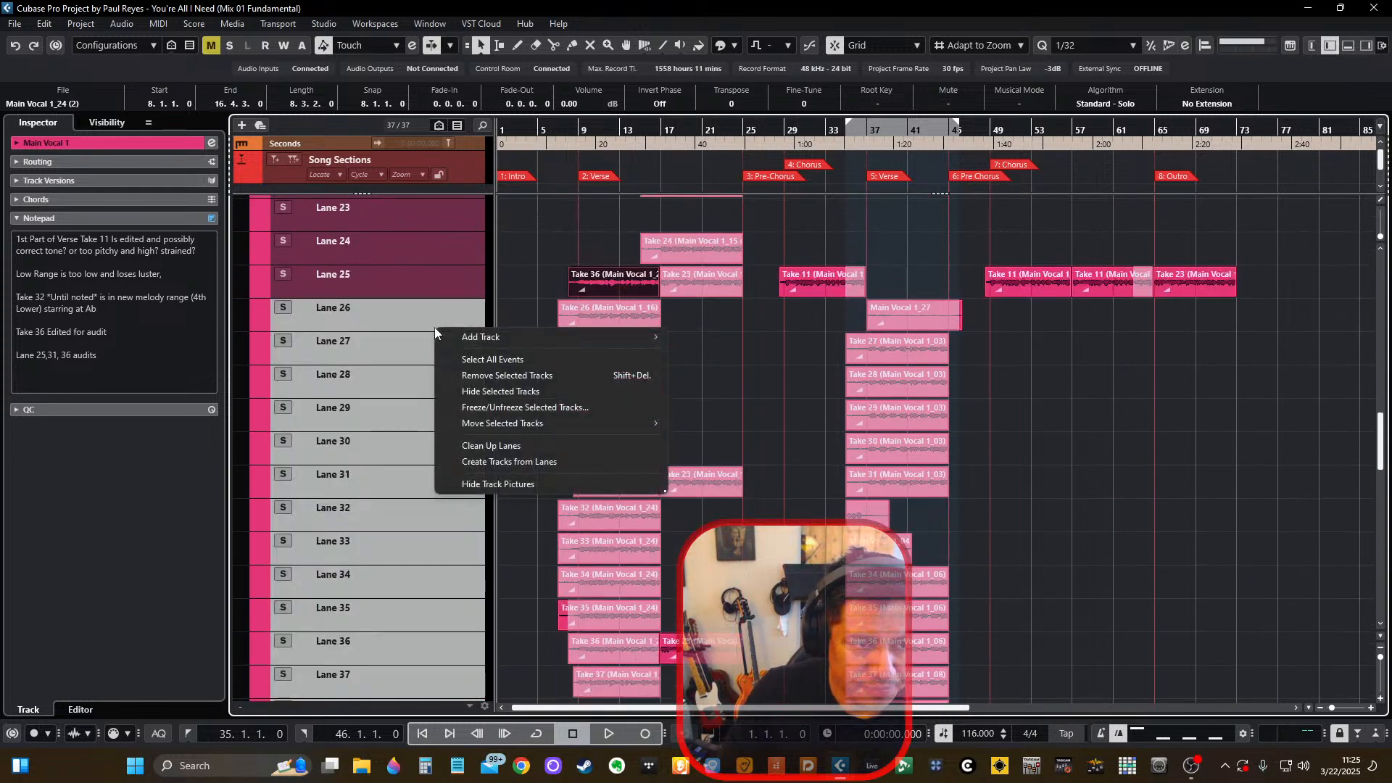
left_click(490, 377)
left_click(664, 415)
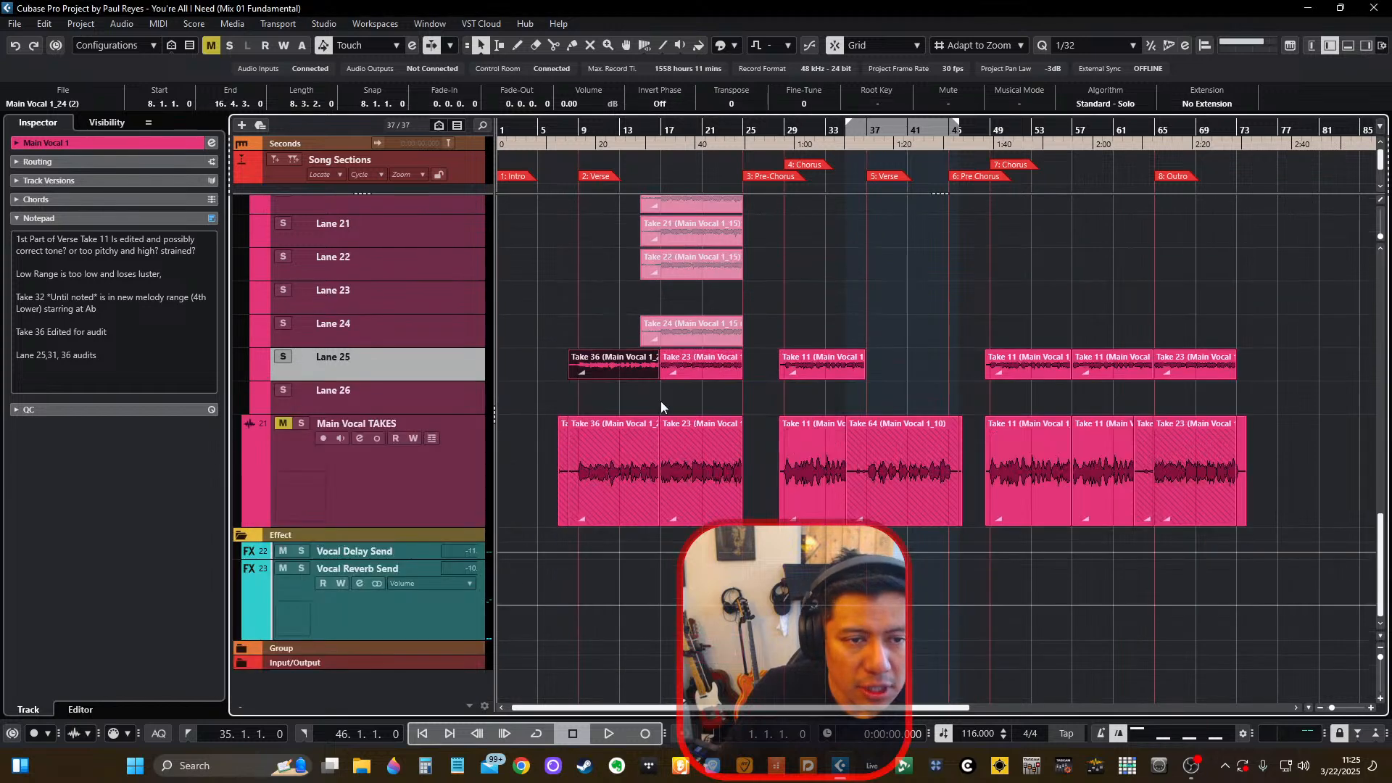
Remove take lanes Lane 1 through Lane 24 from the Main Vocal 1 track, keeping the comped lane.
scroll(558, 417, "up", 3)
left_click(437, 439)
scroll(437, 439, "up", 15)
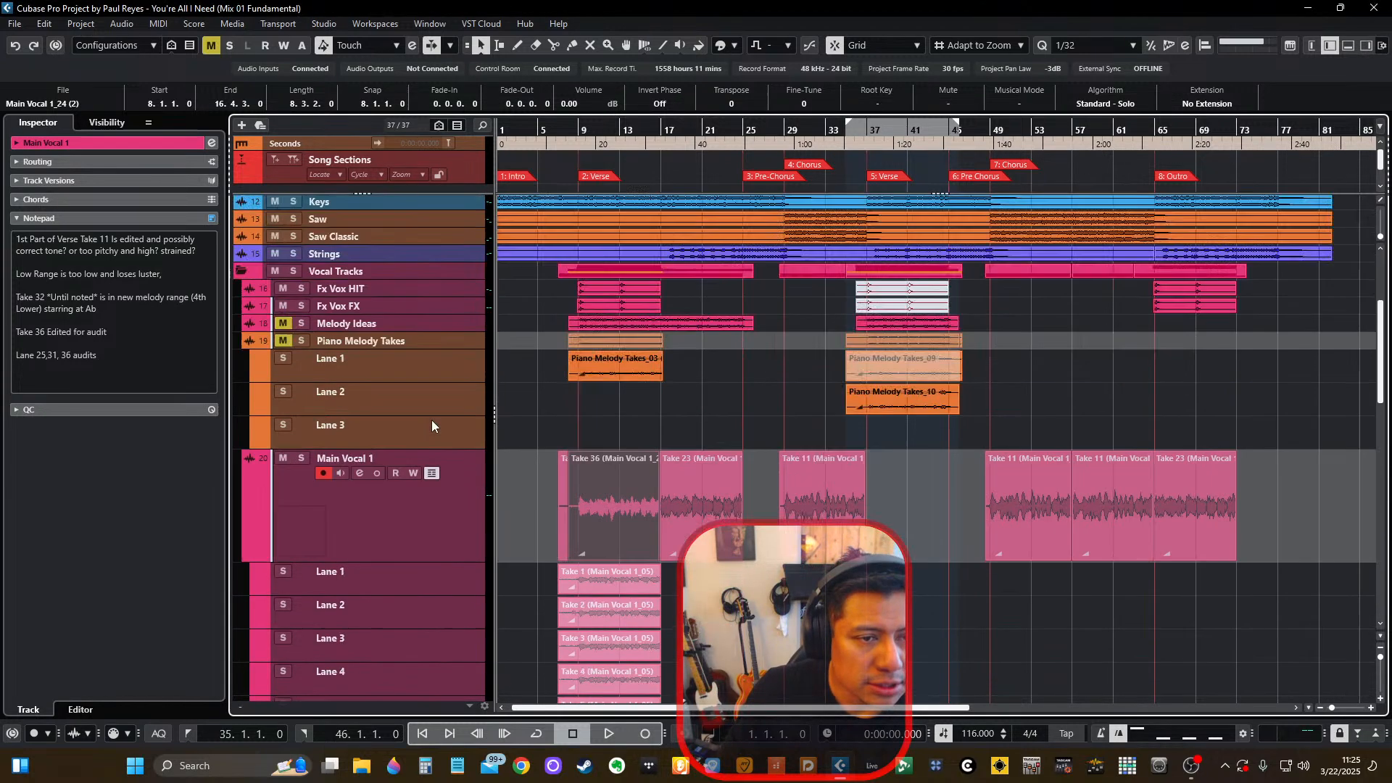
scroll(432, 419, "down", 3)
left_click(419, 367, "shift")
right_click(419, 368)
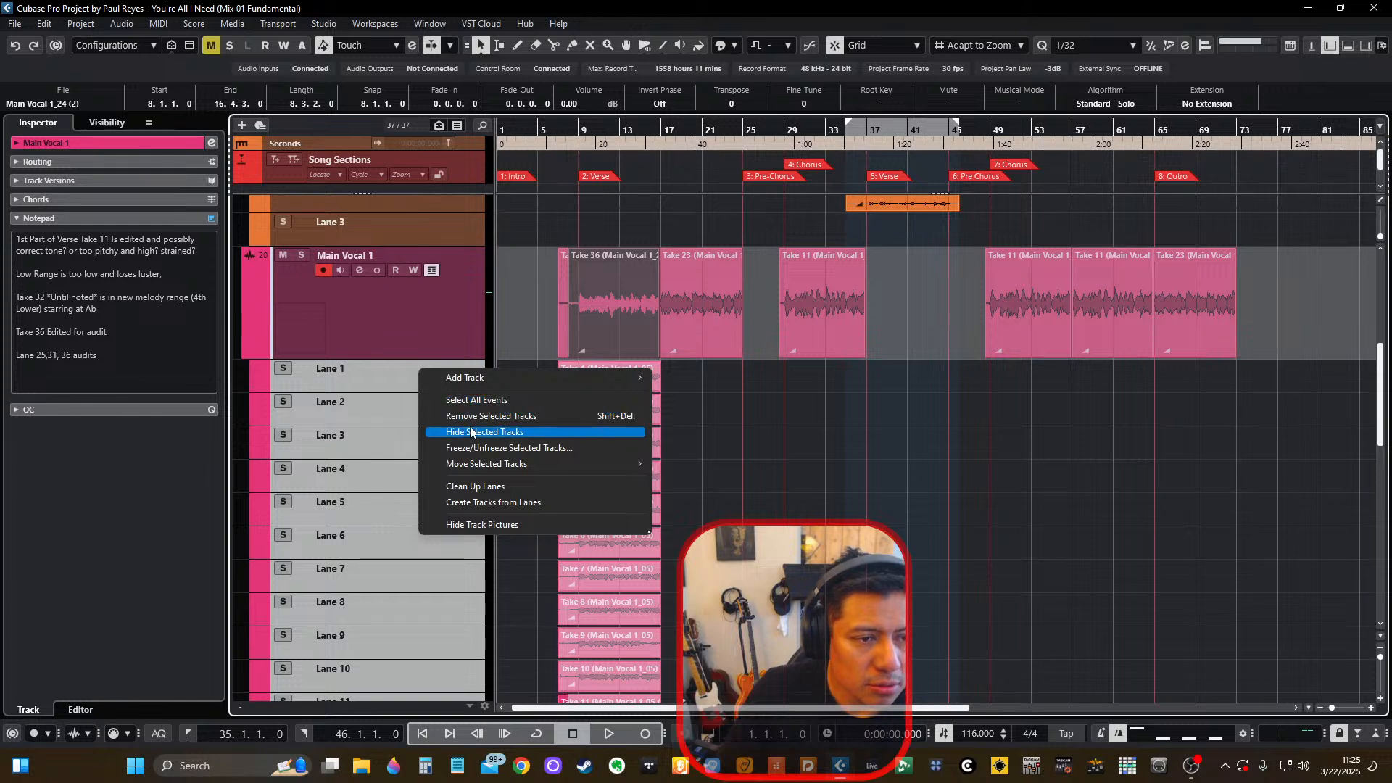
left_click(478, 415)
left_click(664, 414)
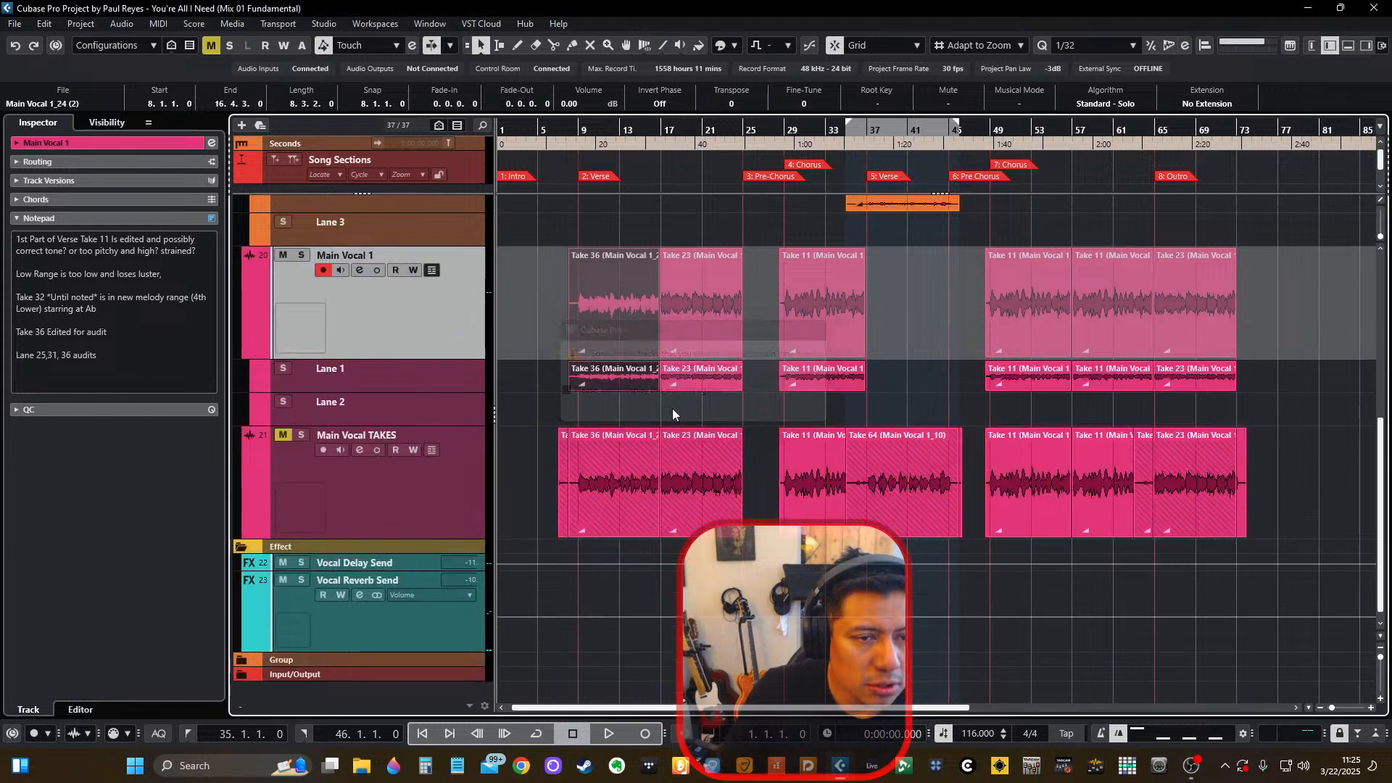
Rename the Main Vocal 1 track as Main Vocal and collapse its take lanes.
double_click(386, 259)
left_click_drag(364, 256, 401, 263)
key("BackSpace")
key("Return")
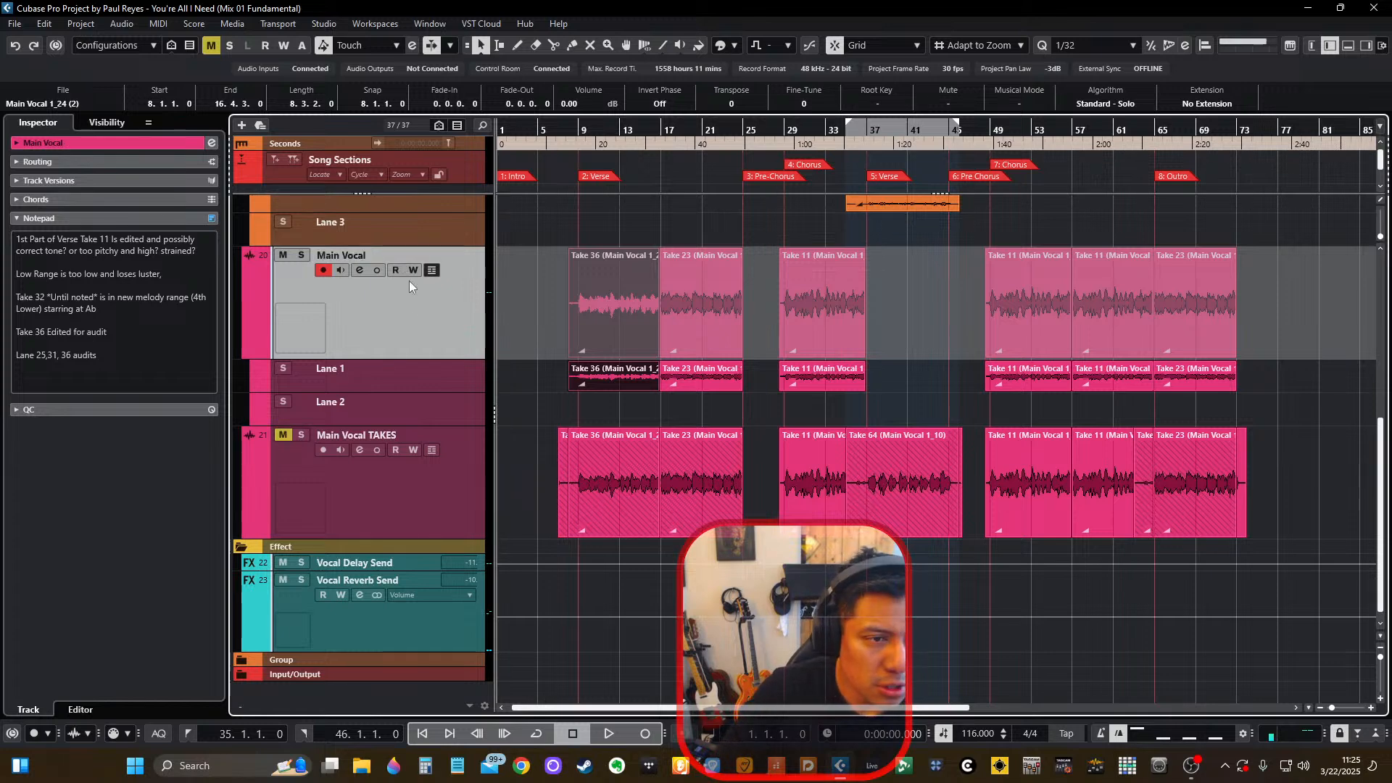
left_click(432, 270)
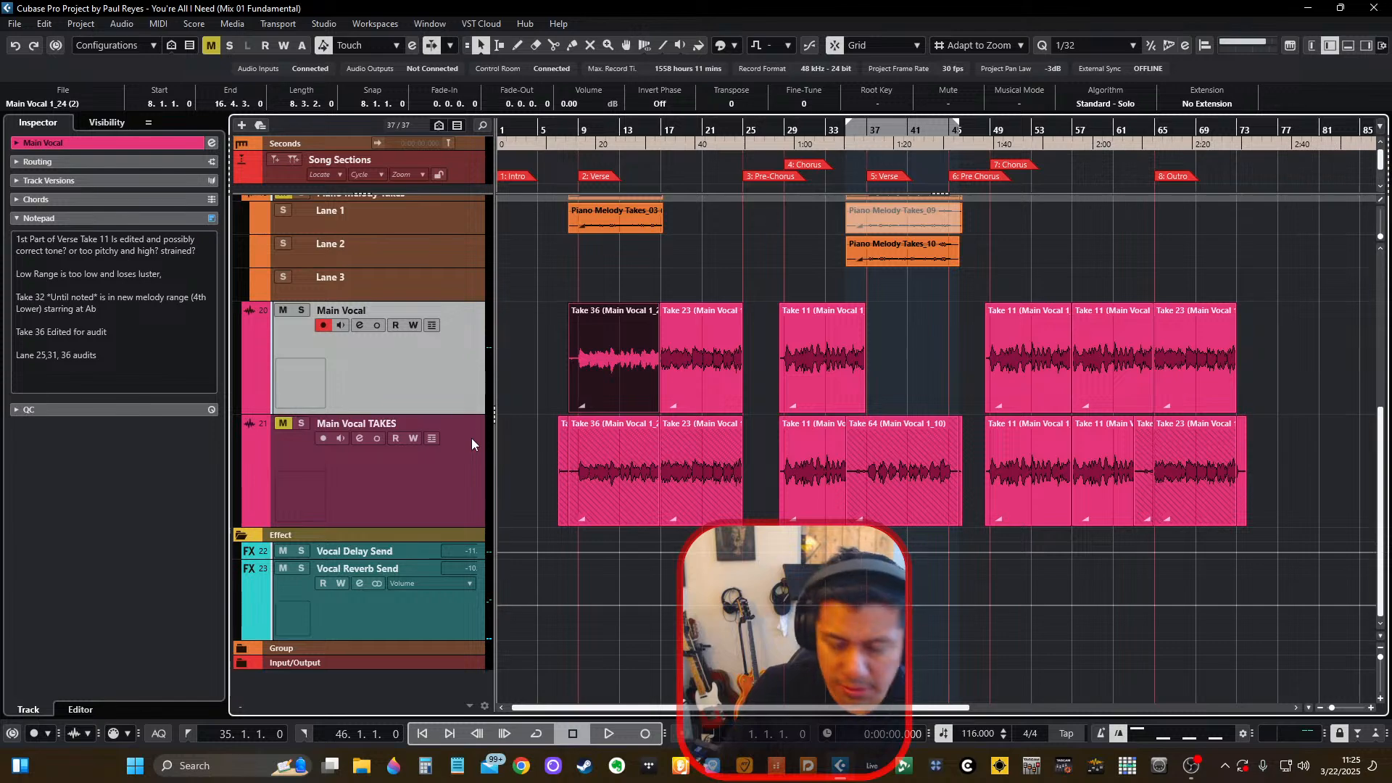
Open the MixConsole and reset the inserts section of the Main Vocal TAKES channel.
key("F3")
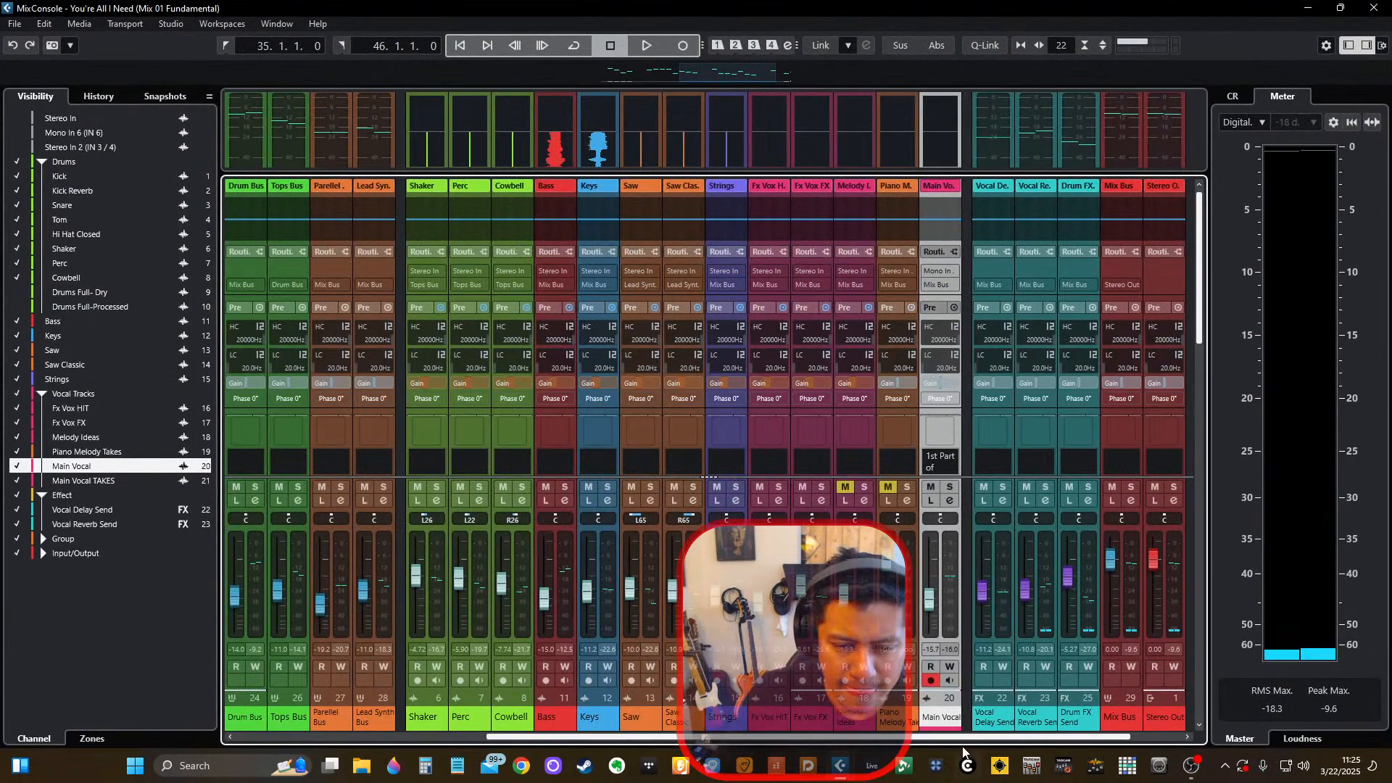
scroll(1054, 736, "right", 1)
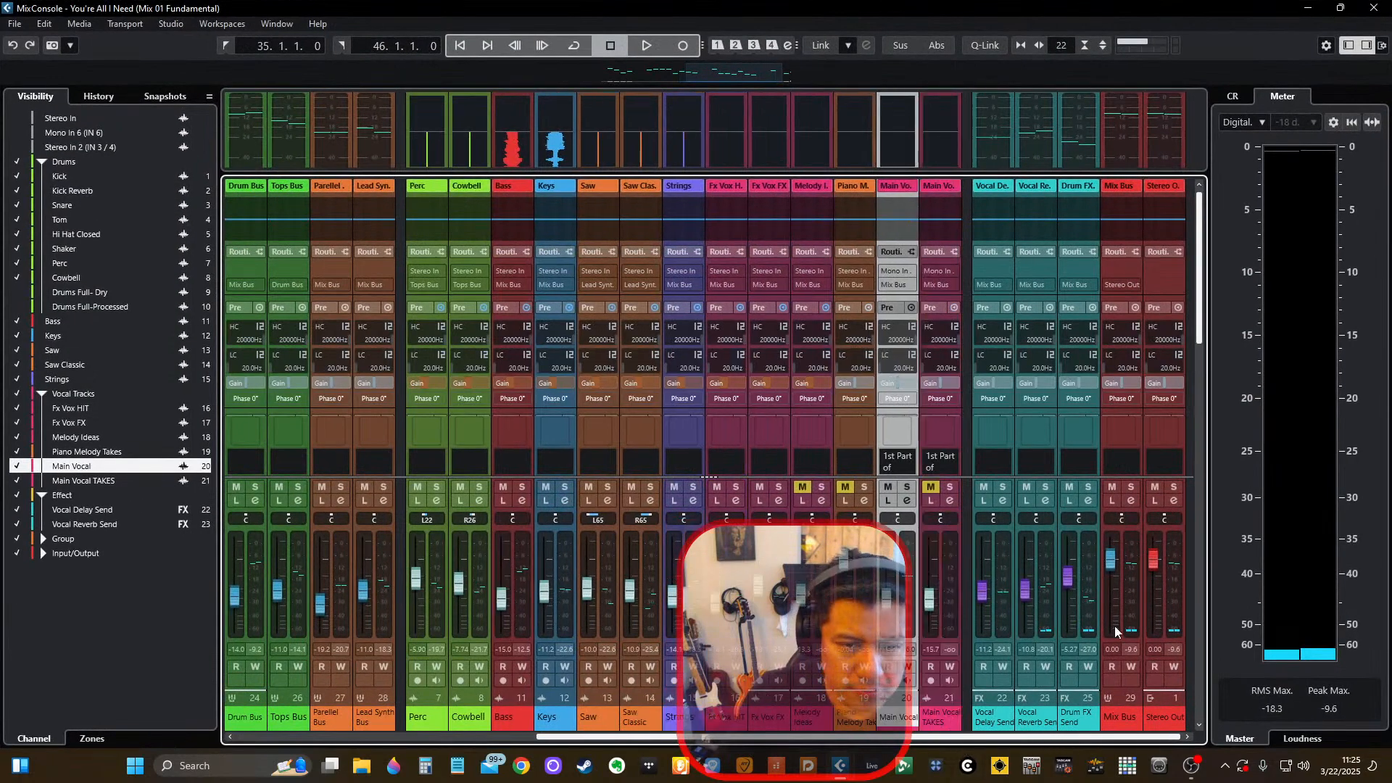
scroll(952, 288, "down", 2)
right_click(956, 319)
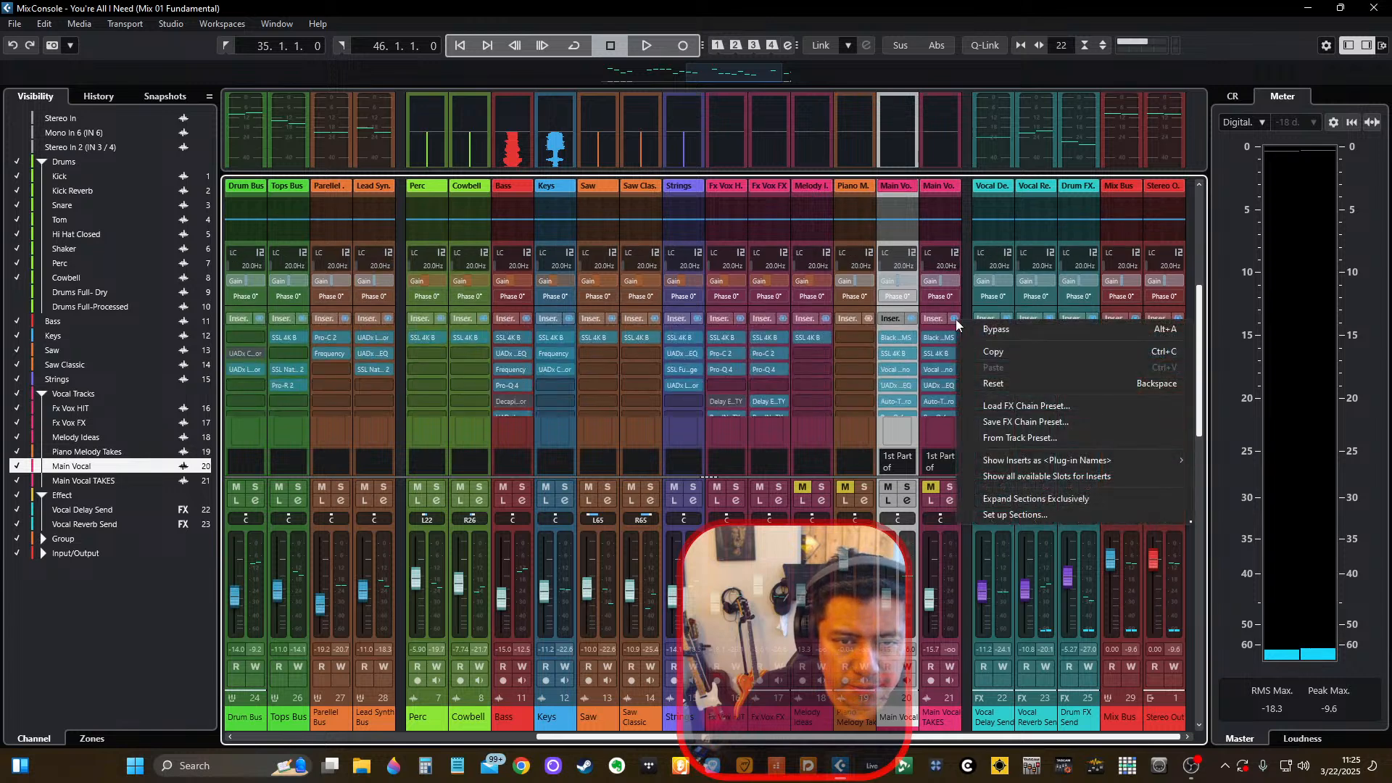
left_click(935, 324)
left_click(947, 185)
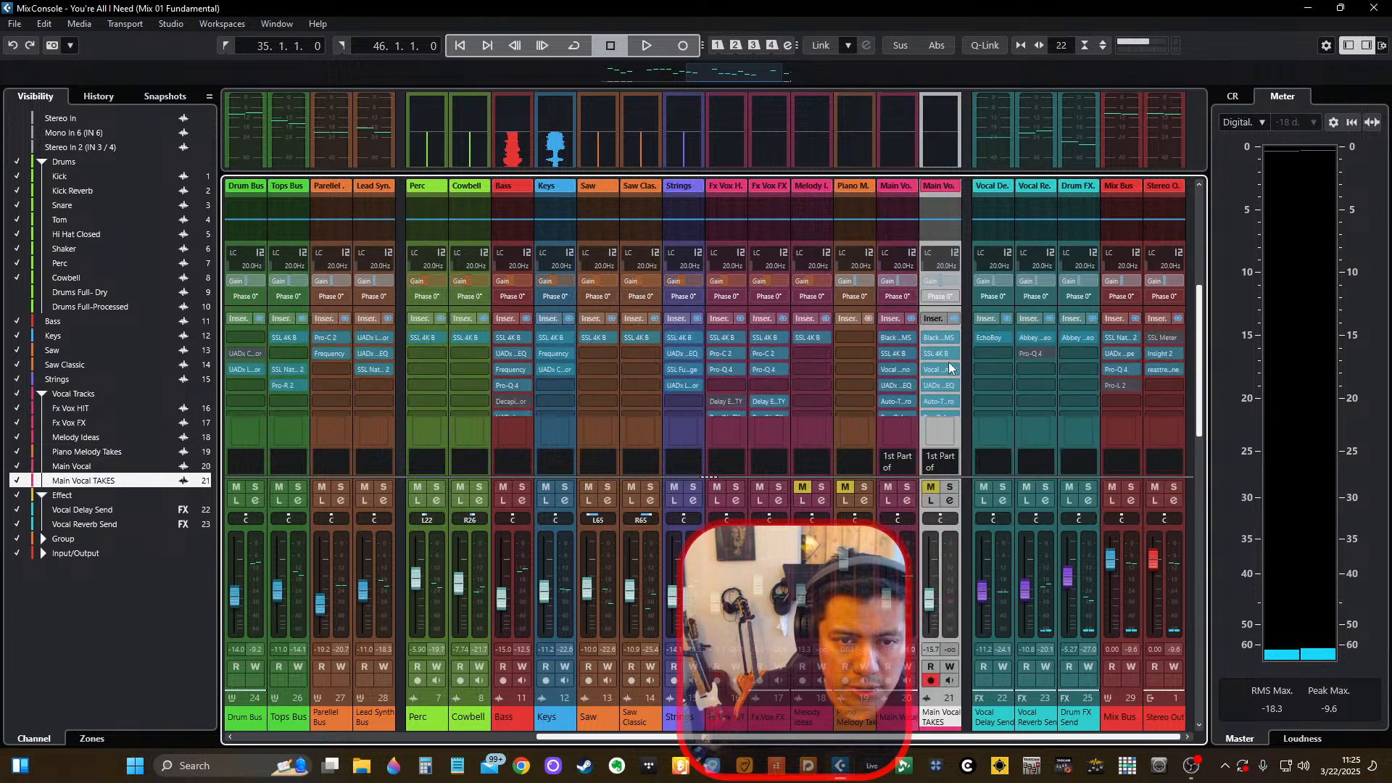
right_click(955, 323)
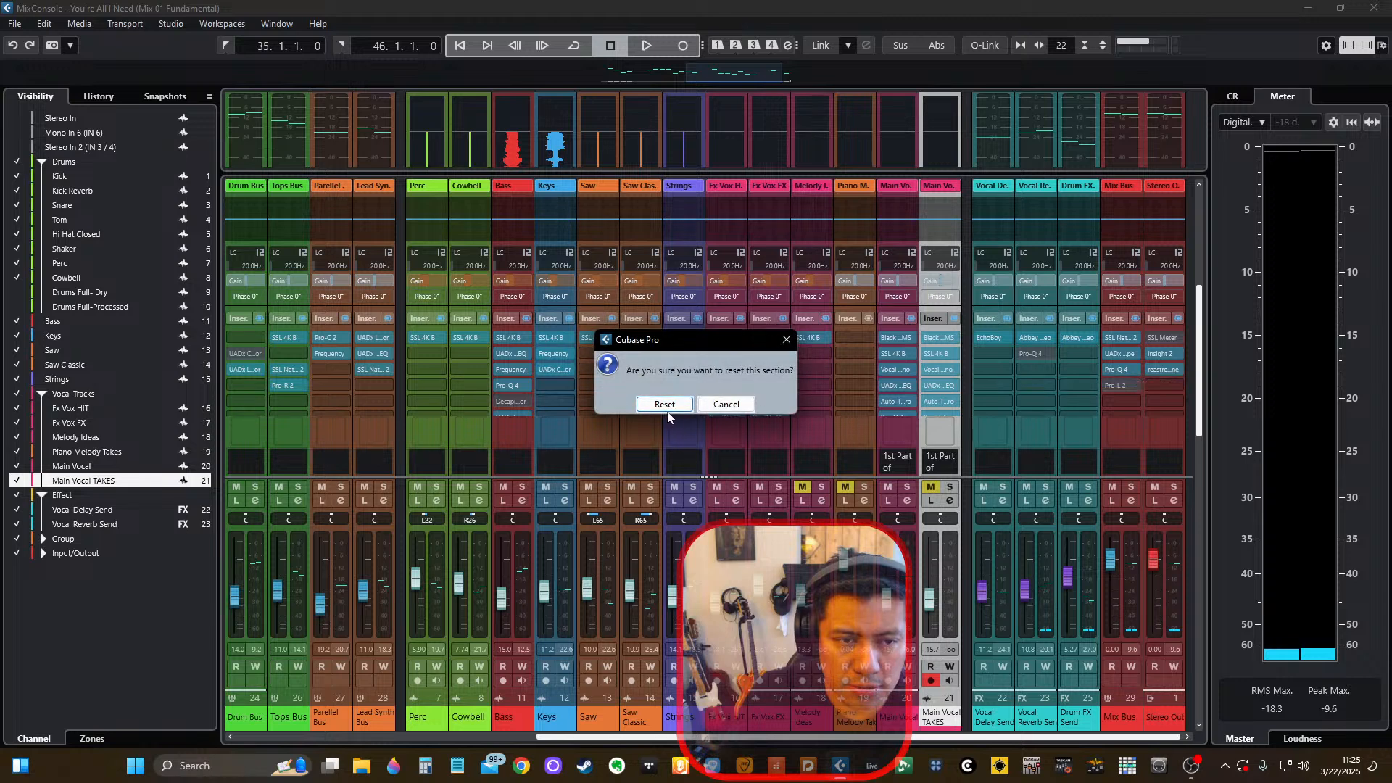
left_click(664, 402)
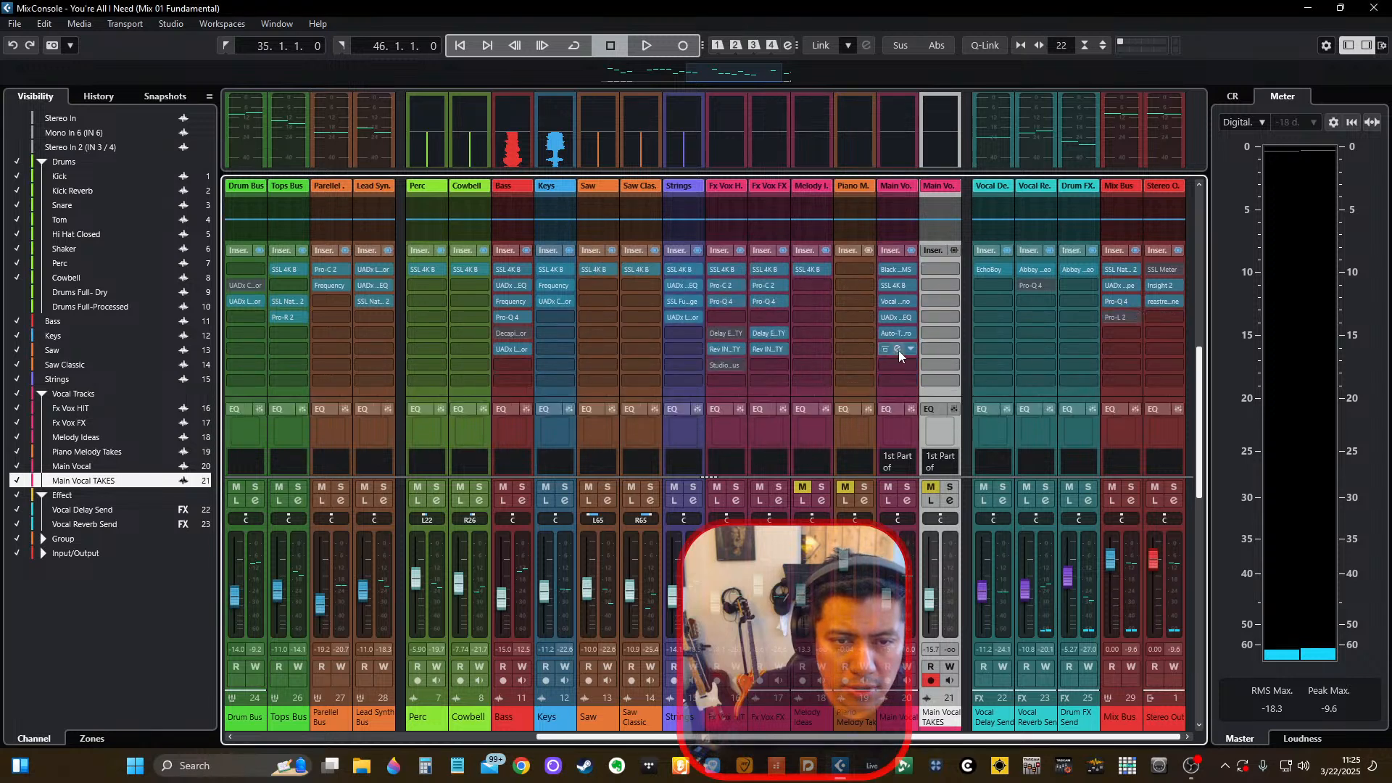
Review the Main Vocal channel's insert plug-ins, including Pro-Q 4, Auto-Tune Pro, Manley Massive Passive EQ, SSL 4K B and Black Box HG-2MS.
left_click(899, 350)
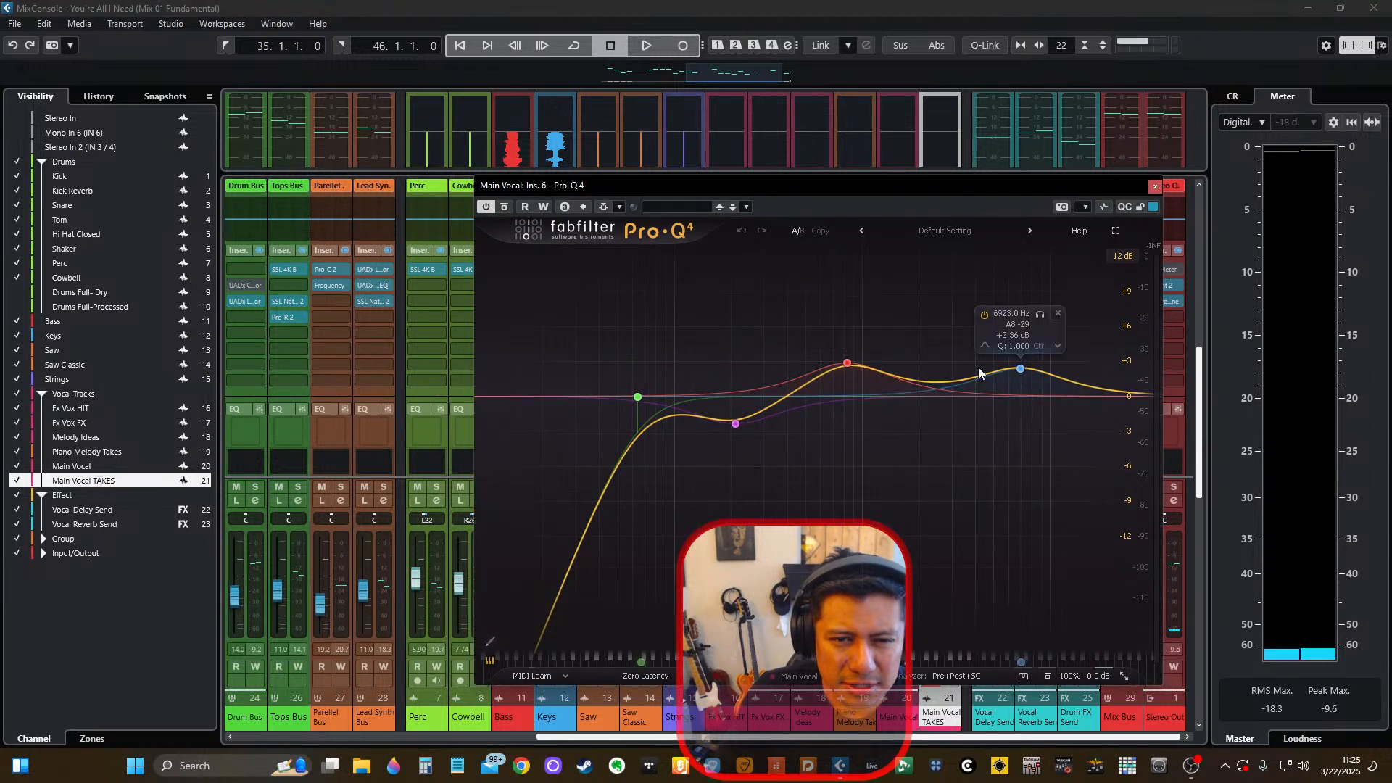
key("Escape")
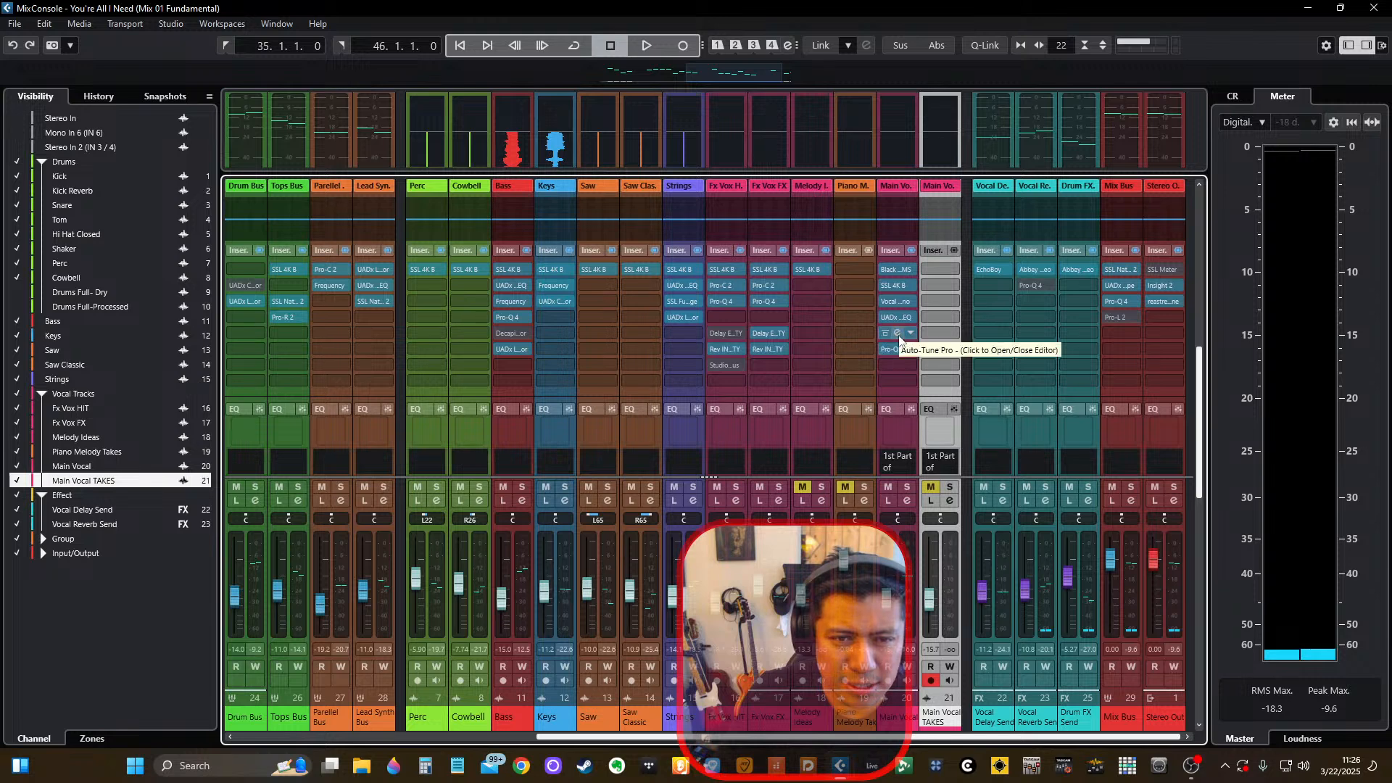
left_click(899, 335)
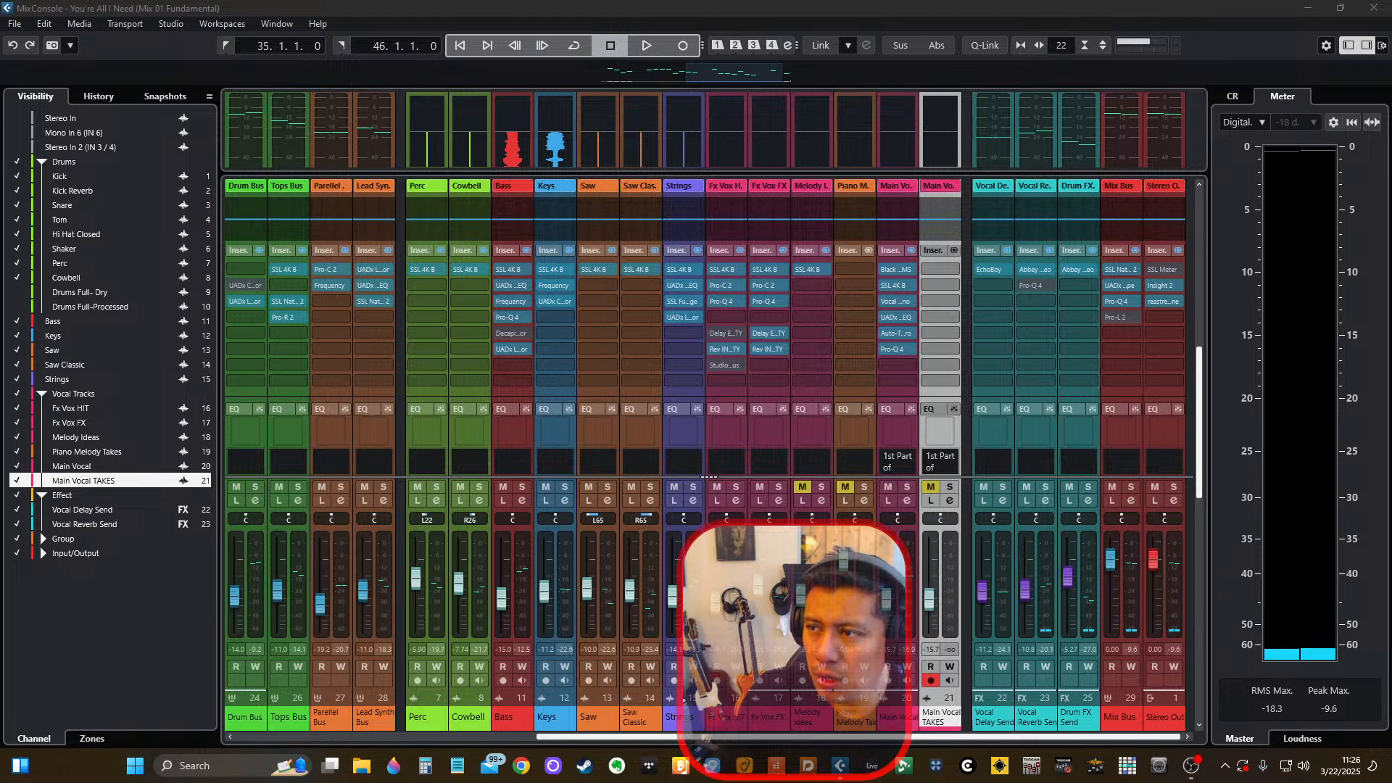
left_click(1048, 334)
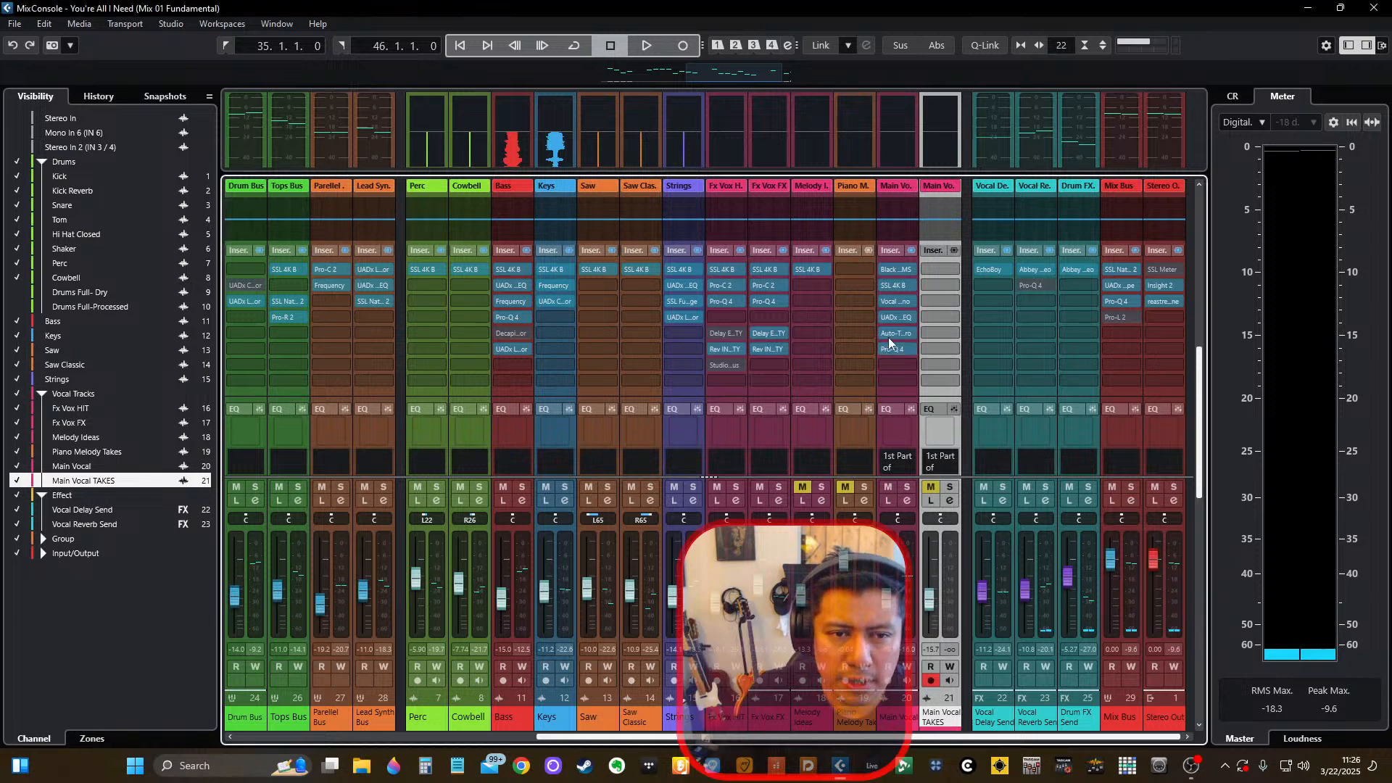
left_click(897, 320)
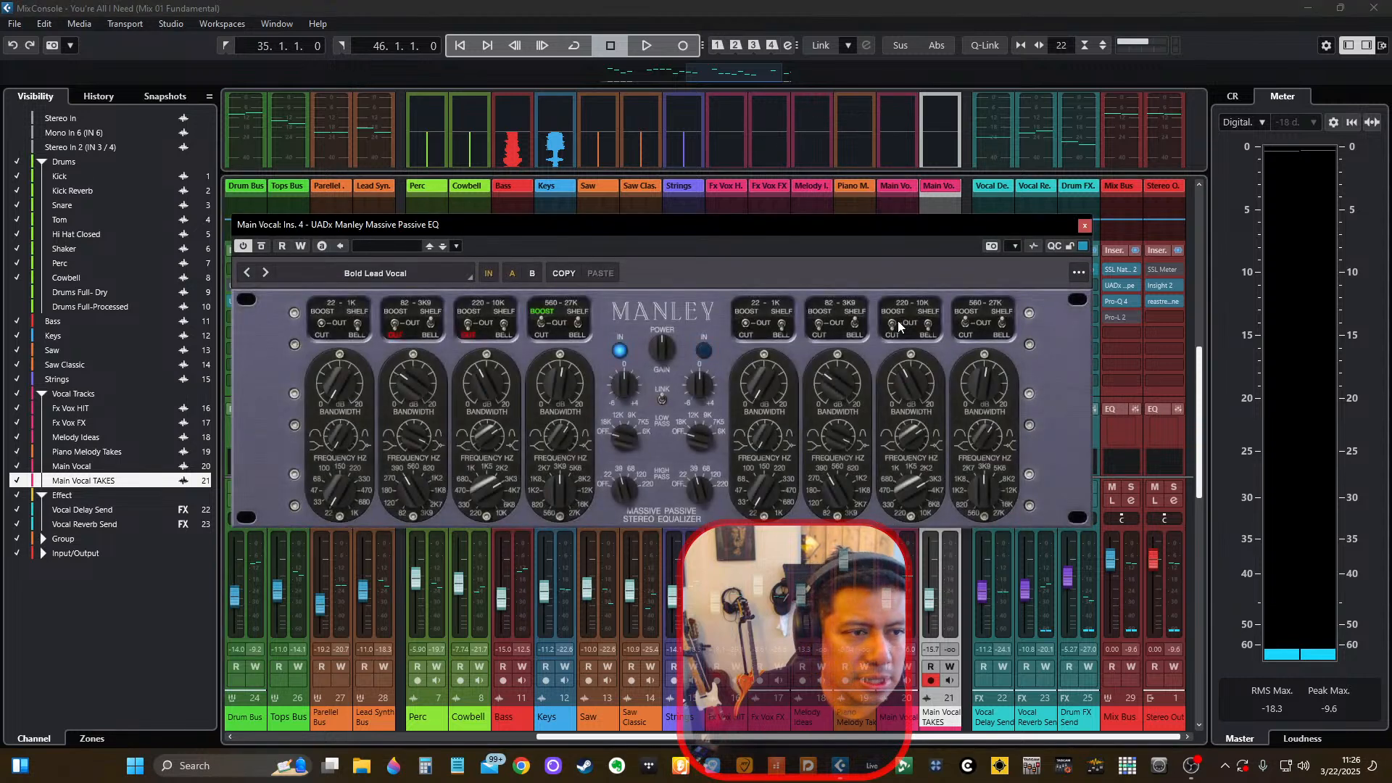
key("Escape")
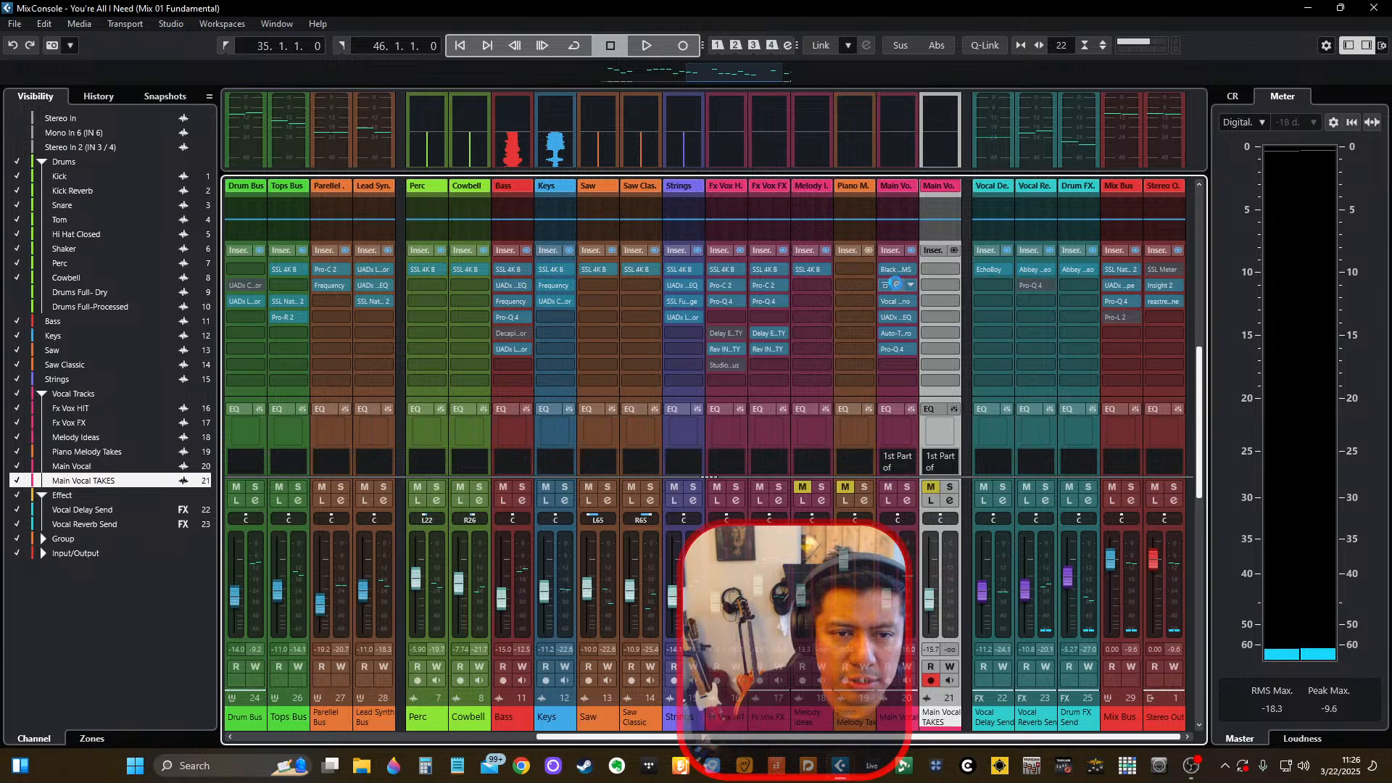
left_click(897, 284)
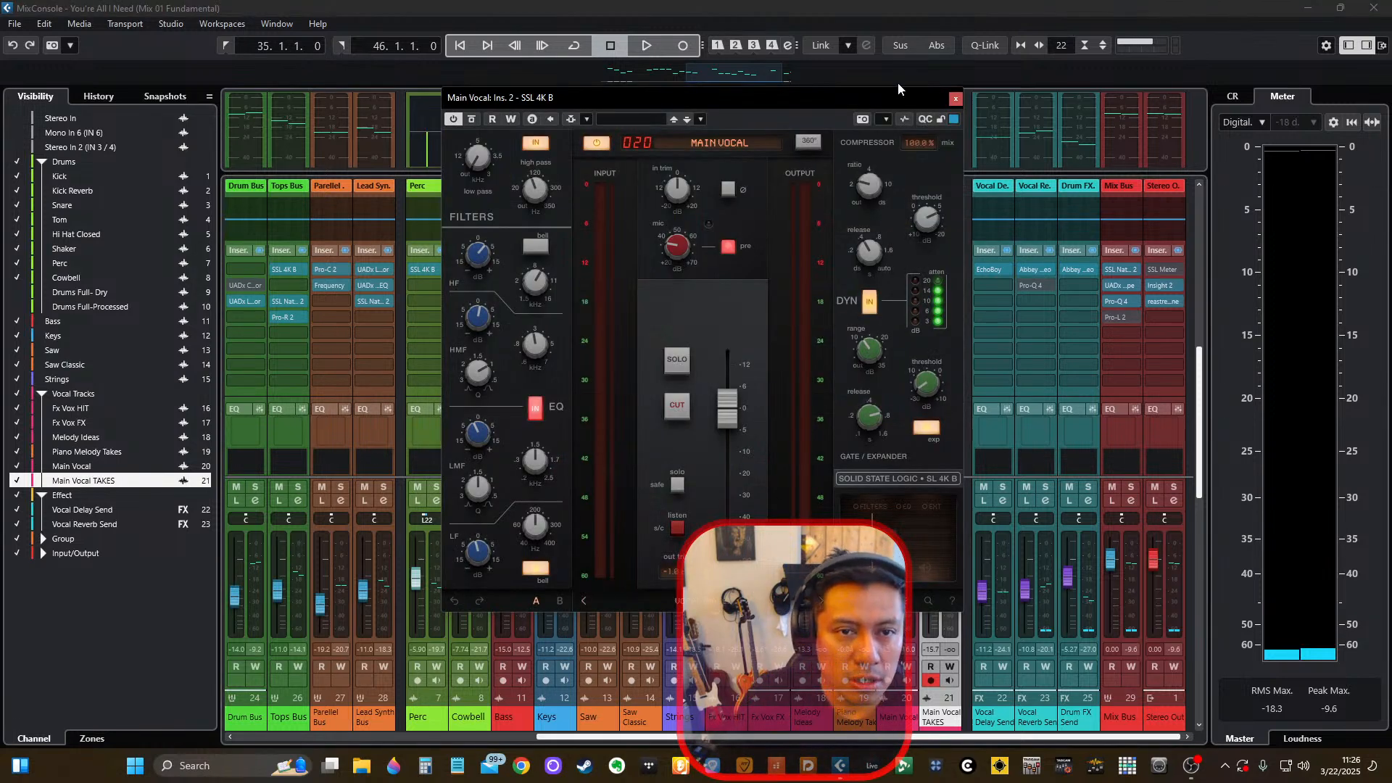
left_click_drag(908, 99, 925, 109)
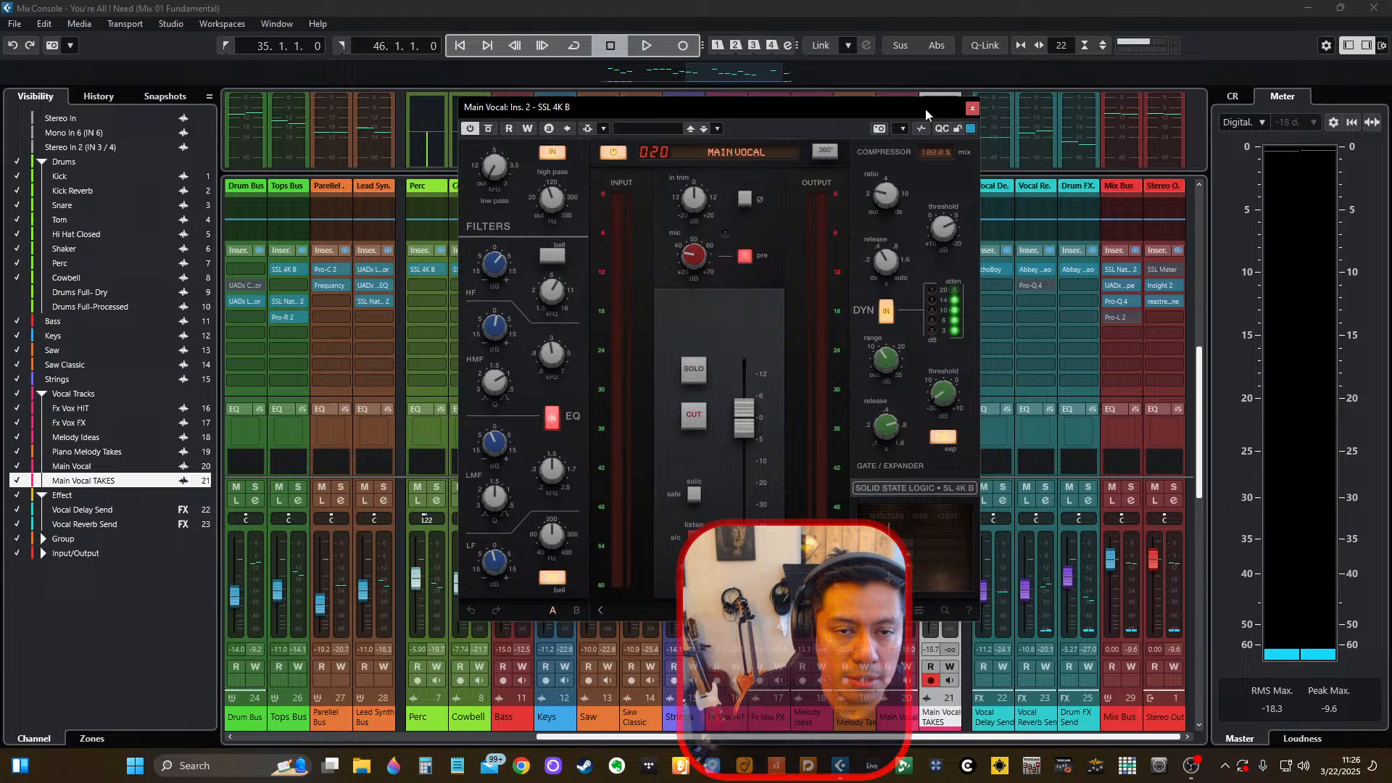
left_click(970, 109)
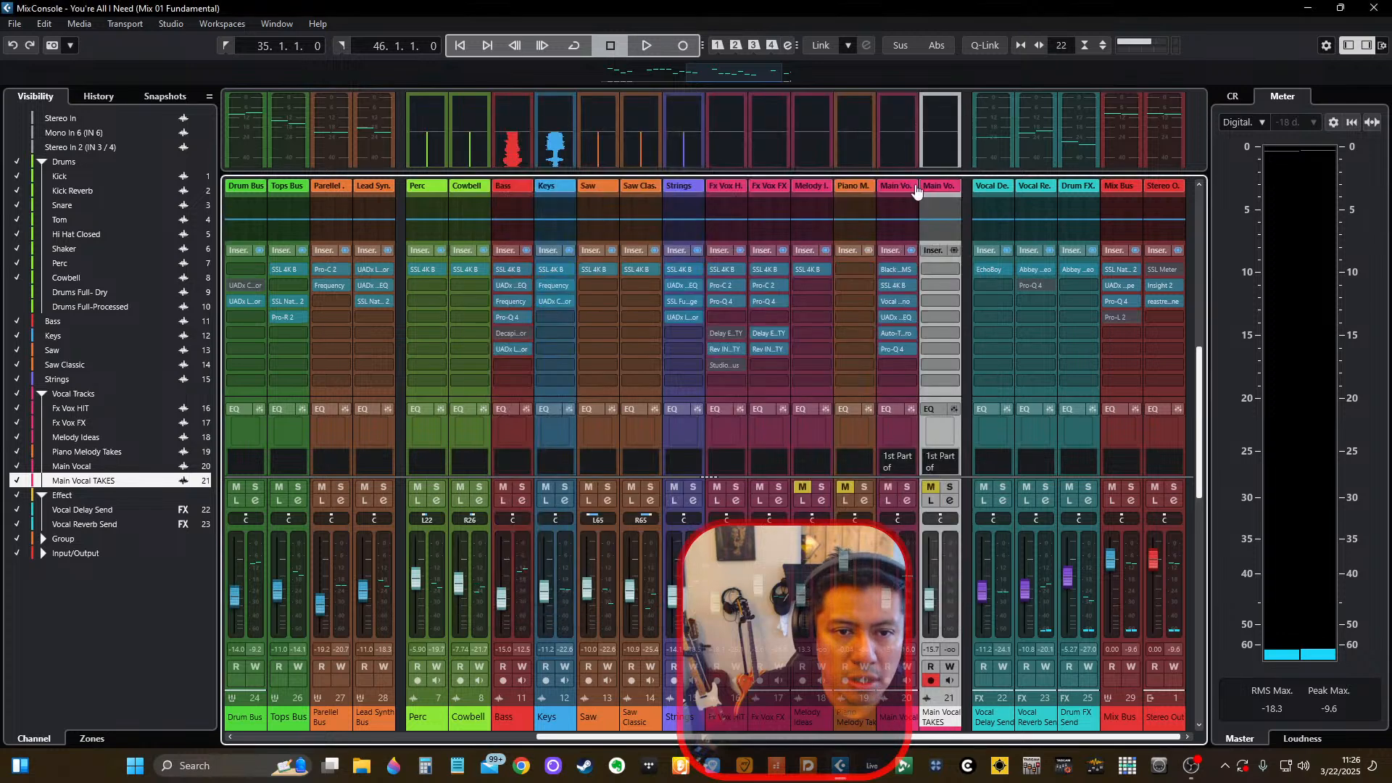
left_click(896, 269)
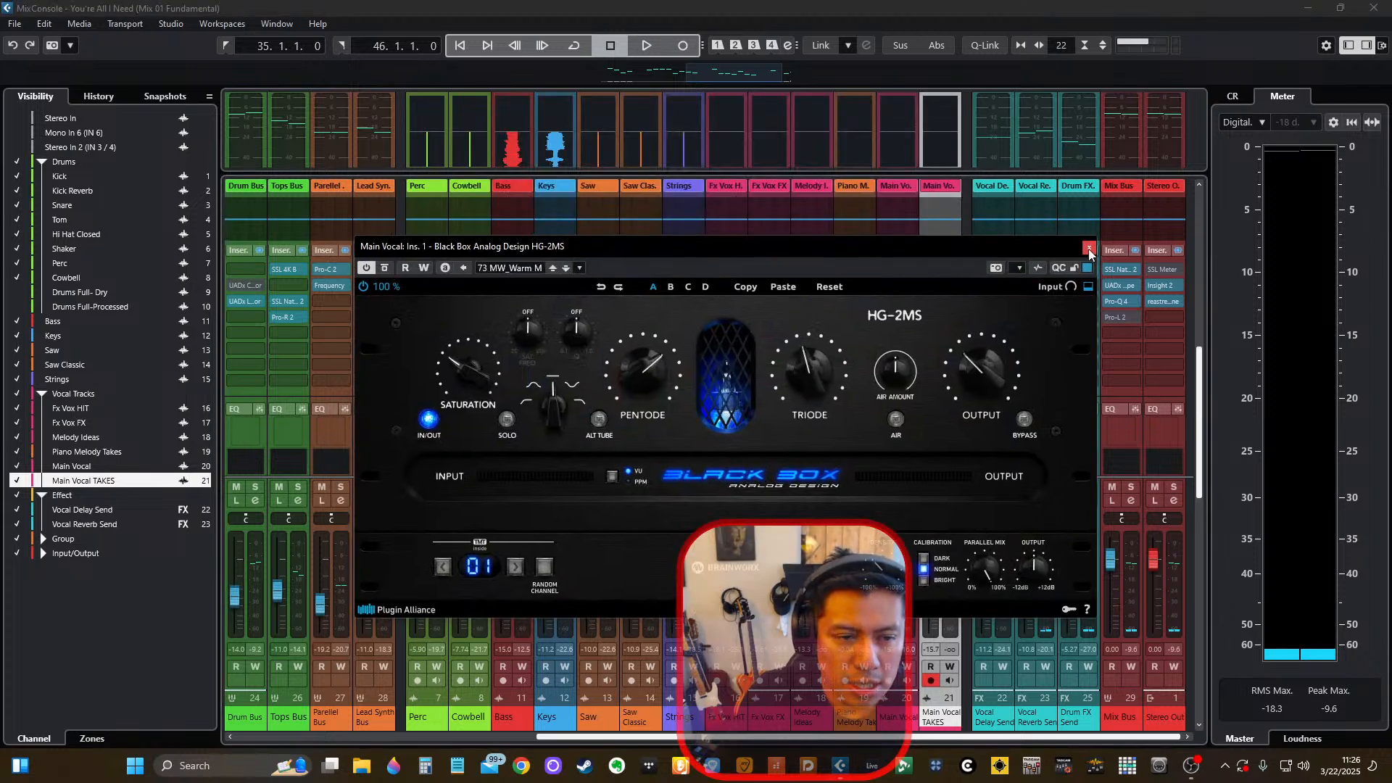
left_click(1089, 250)
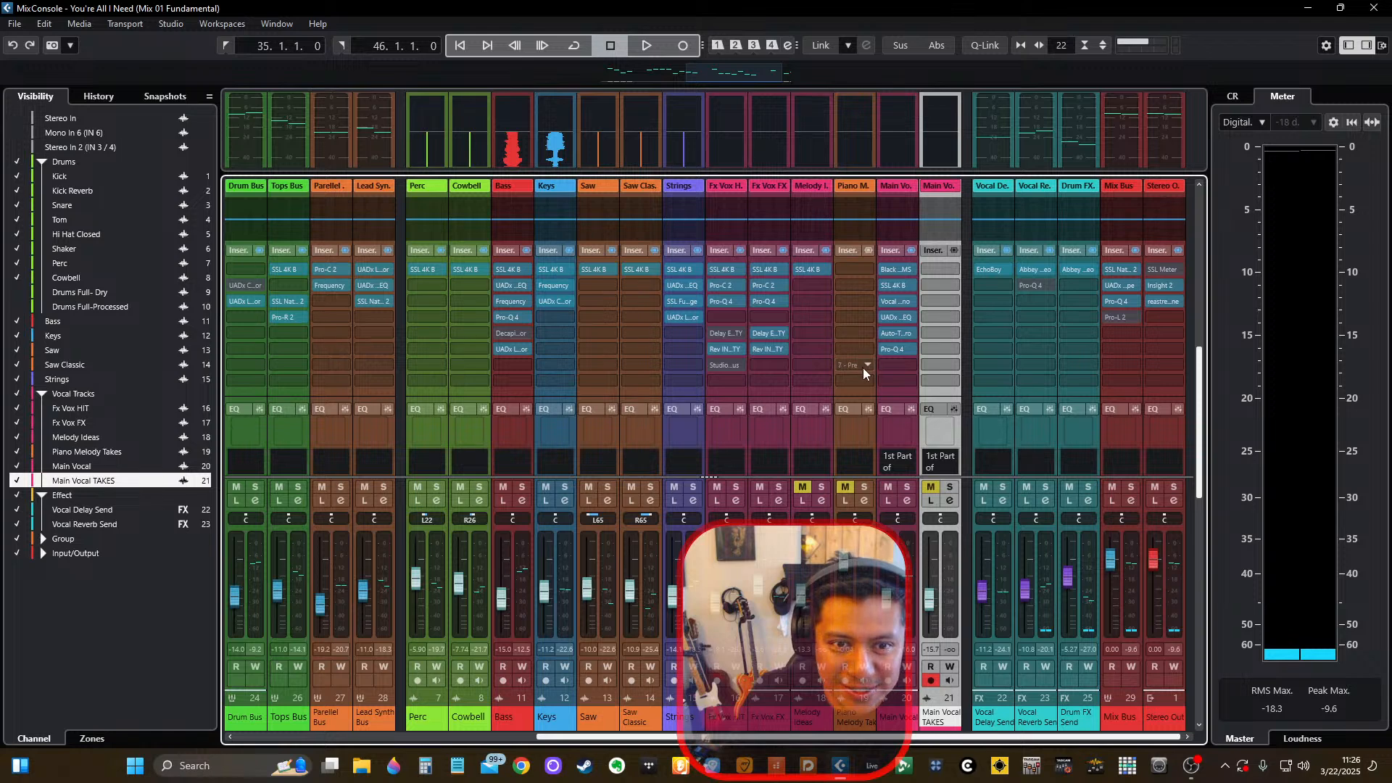
Examine the routing, inserts and sends of the Main Vocal channel alongside the Main Vocal TAKES channel.
scroll(865, 366, "down", 3)
scroll(864, 366, "up", 3)
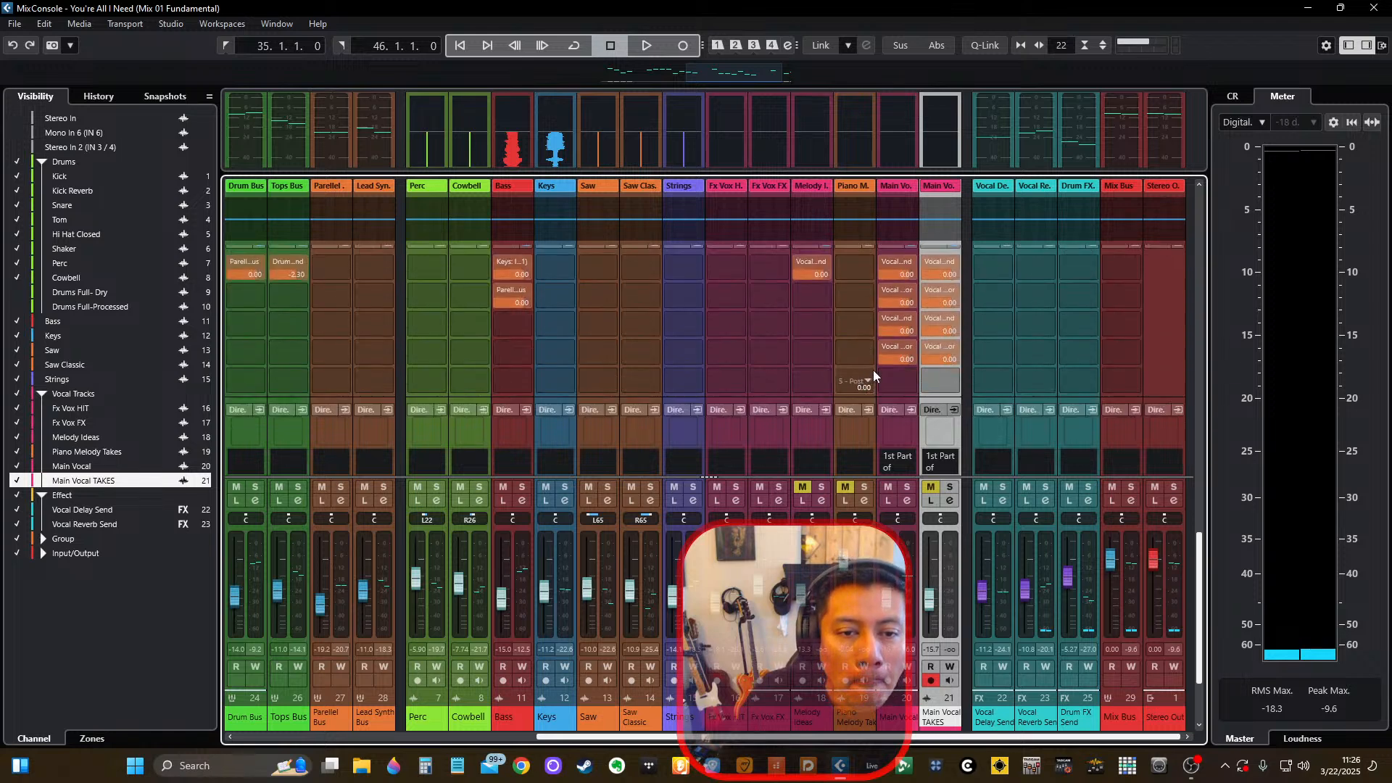
scroll(873, 372, "up", 2)
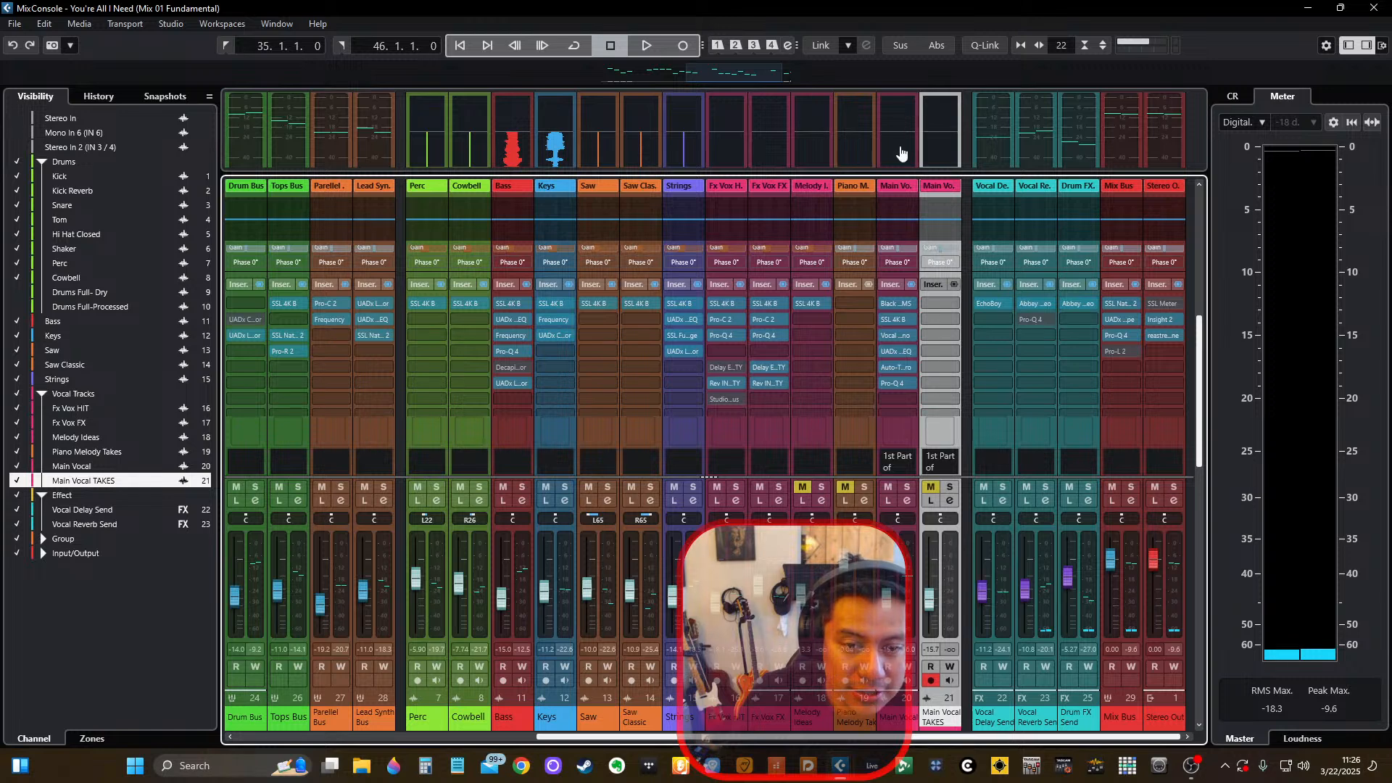
left_click(890, 200)
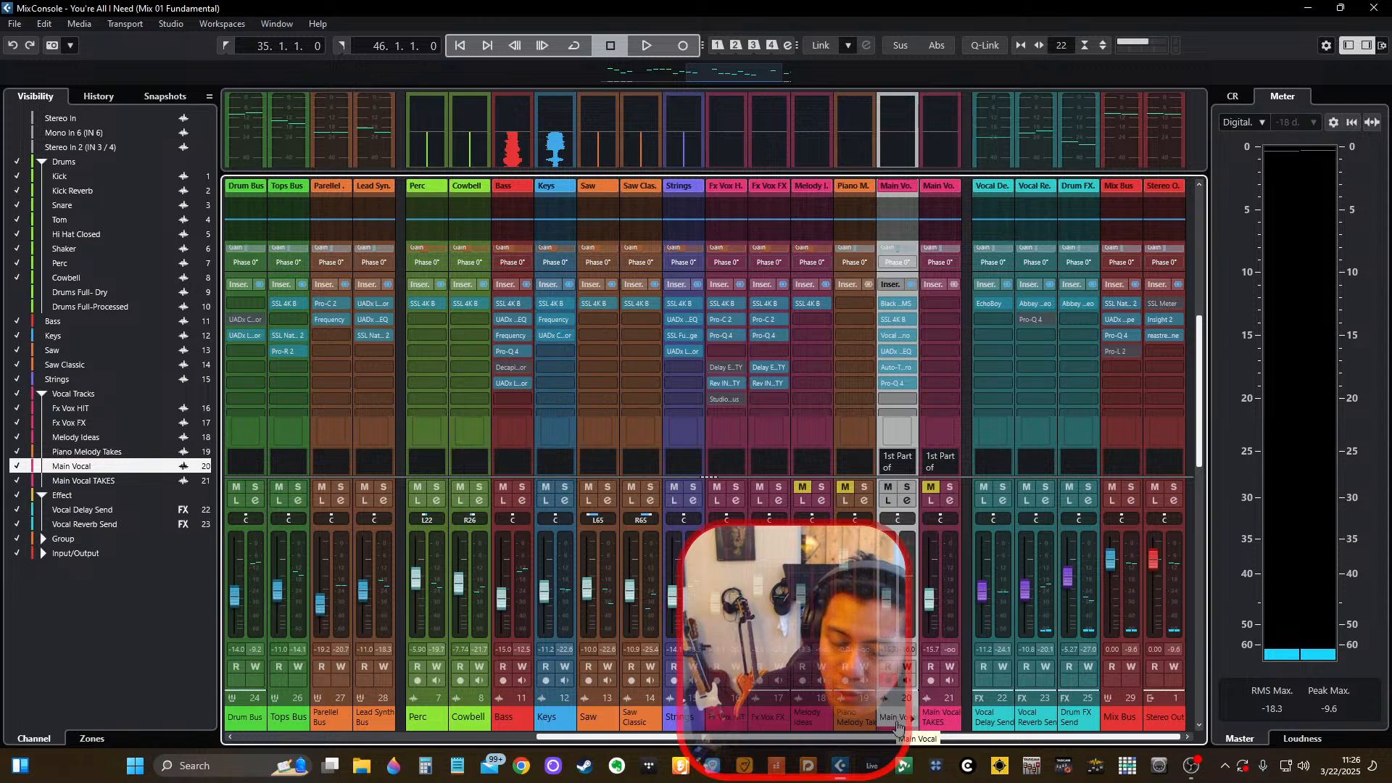
scroll(903, 317, "down", 2)
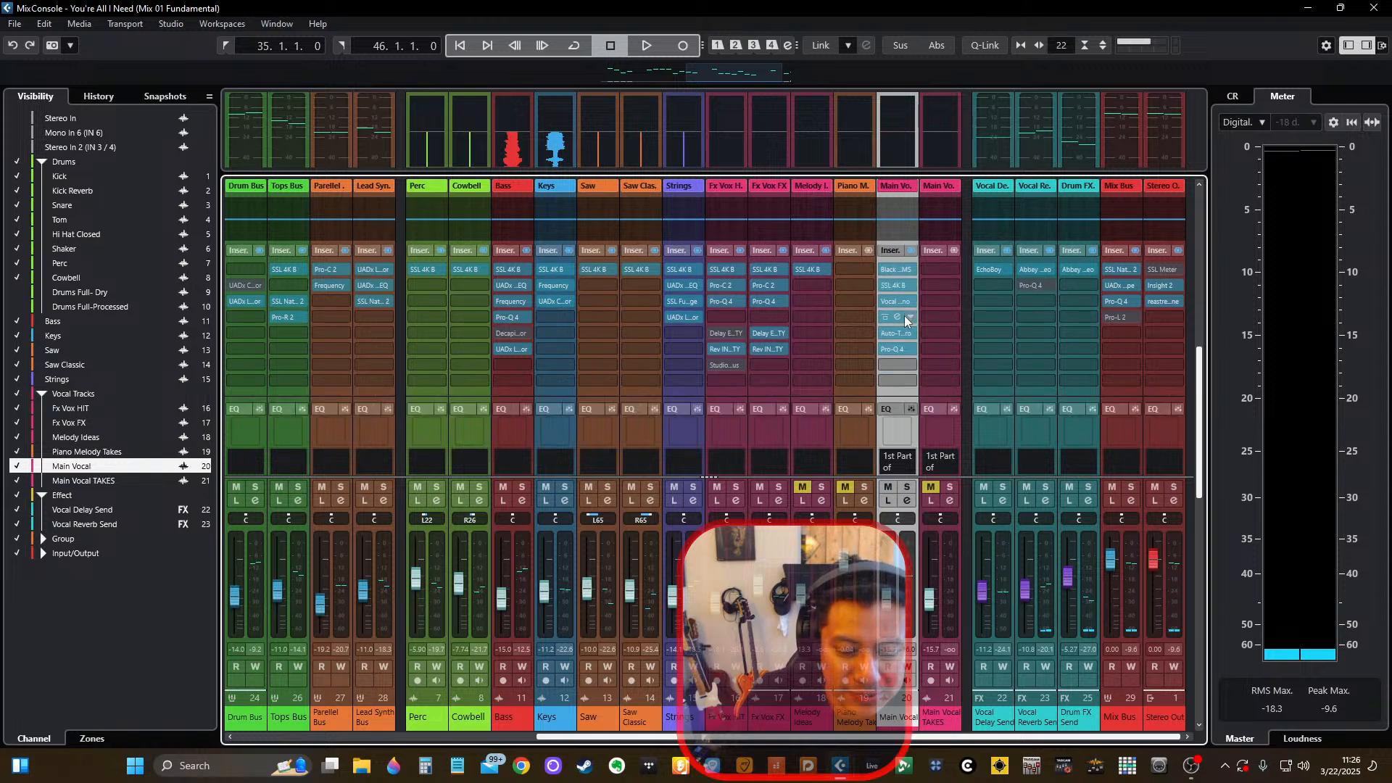
scroll(903, 315, "down", 2)
scroll(906, 320, "up", 2)
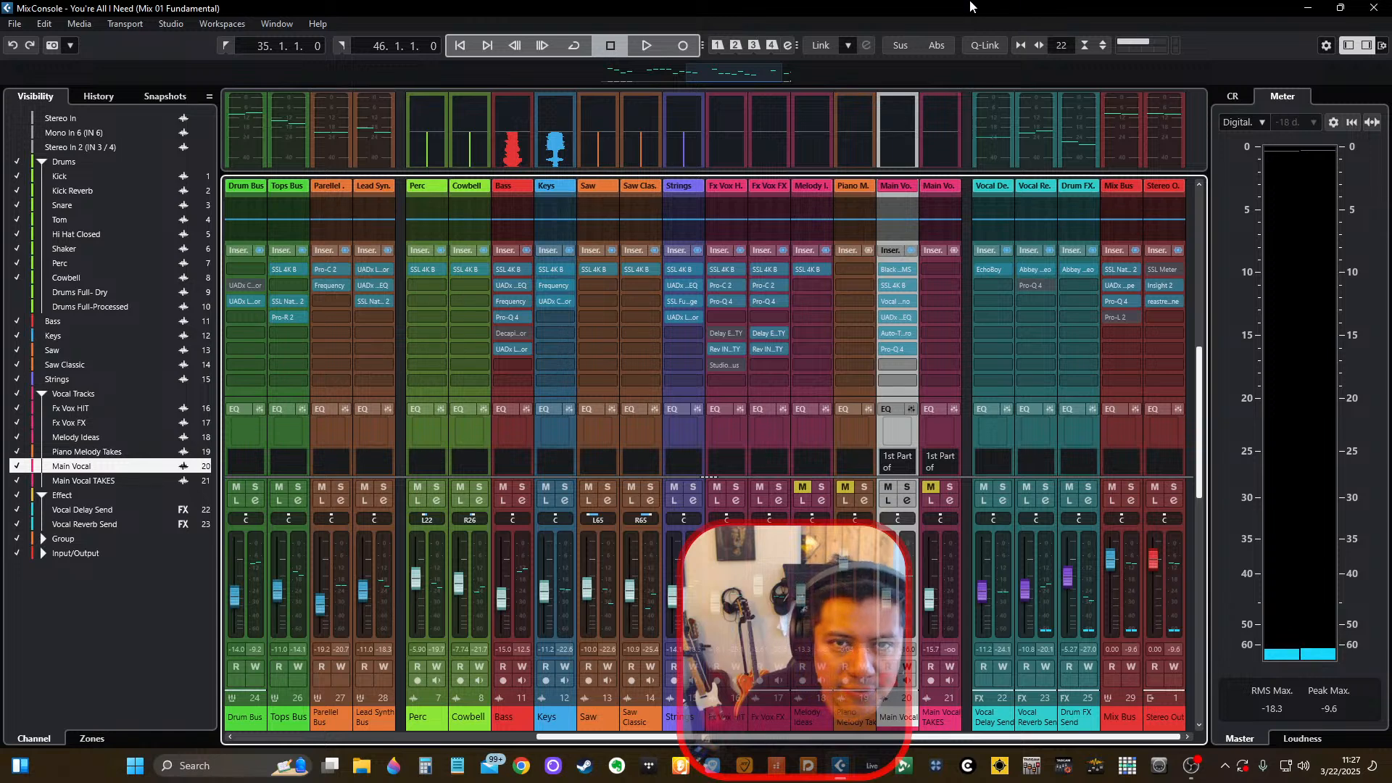
scroll(902, 339, "down", 5)
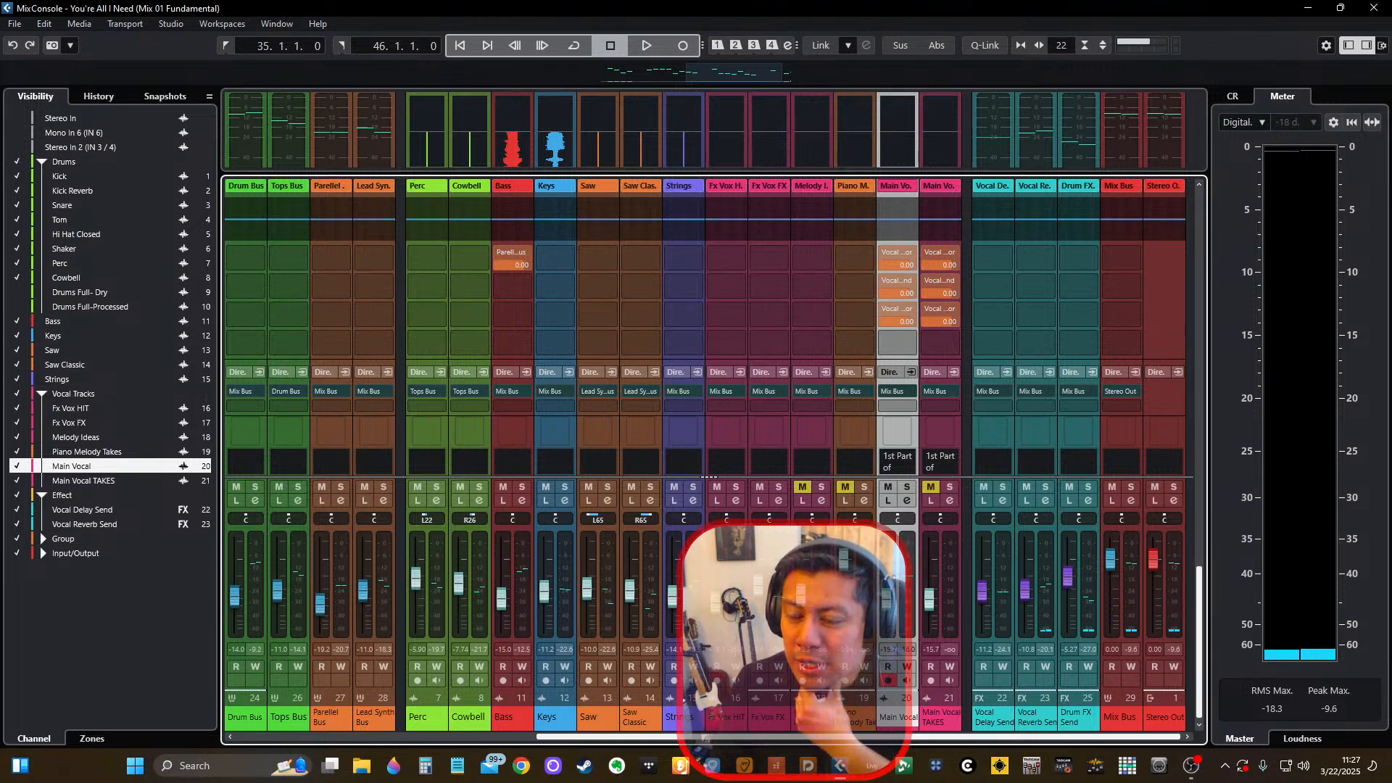
scroll(902, 358, "up", 5)
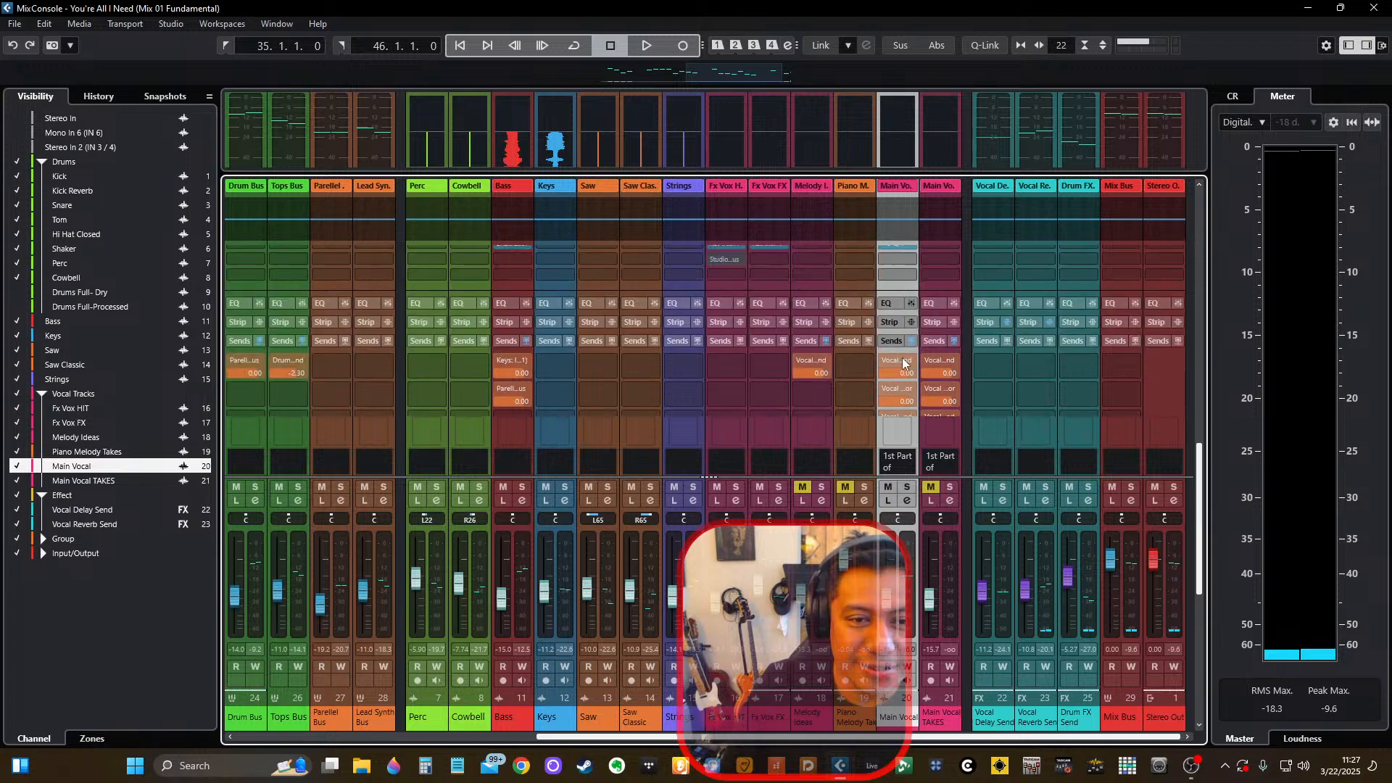
scroll(912, 359, "up", 3)
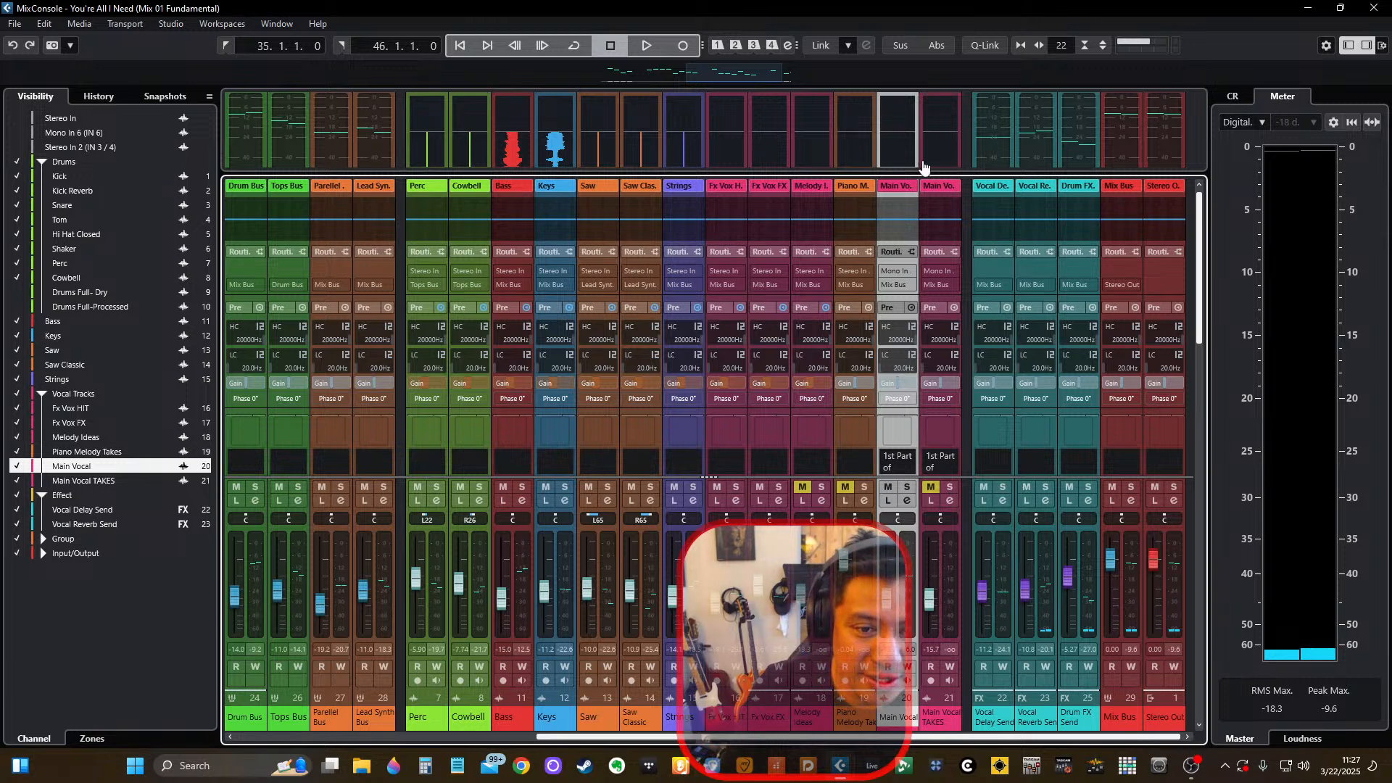
scroll(899, 247, "down", 3)
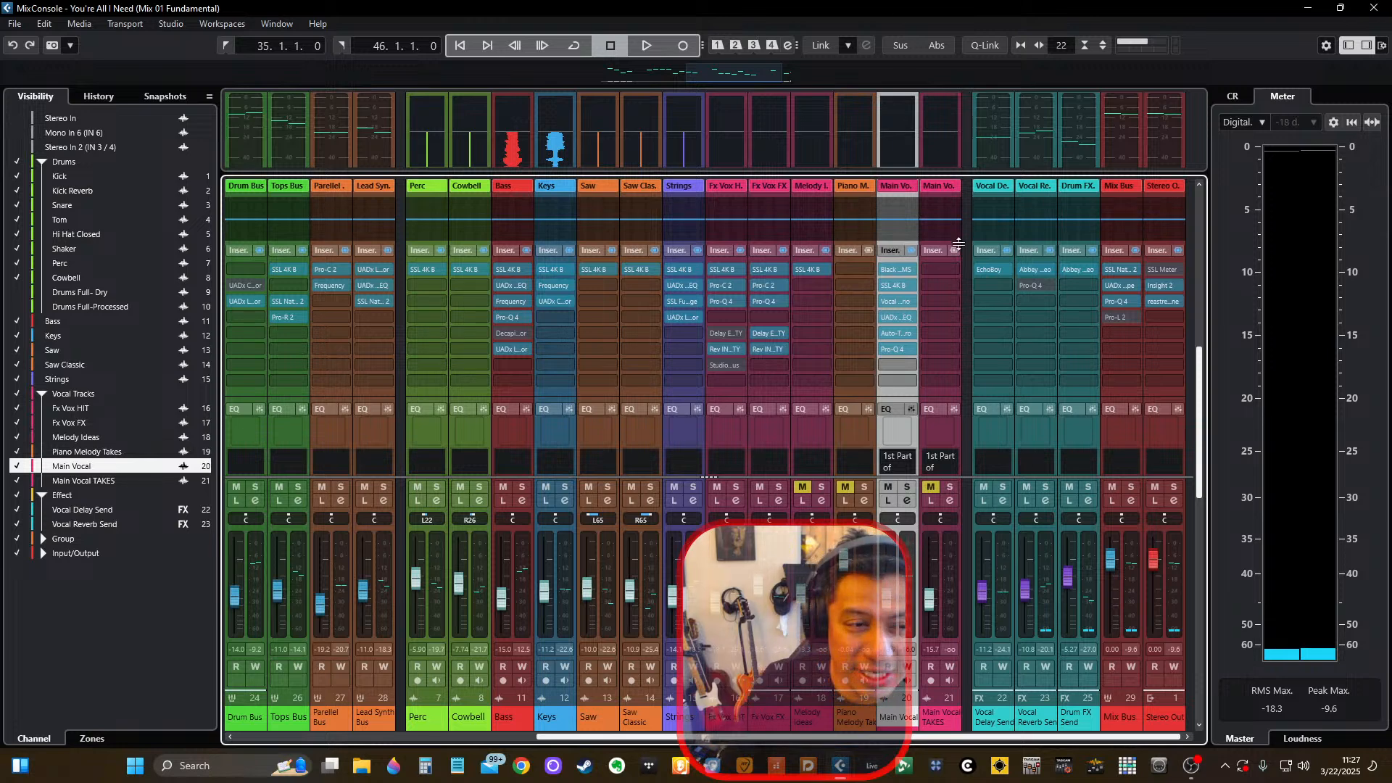
left_click(372, 769)
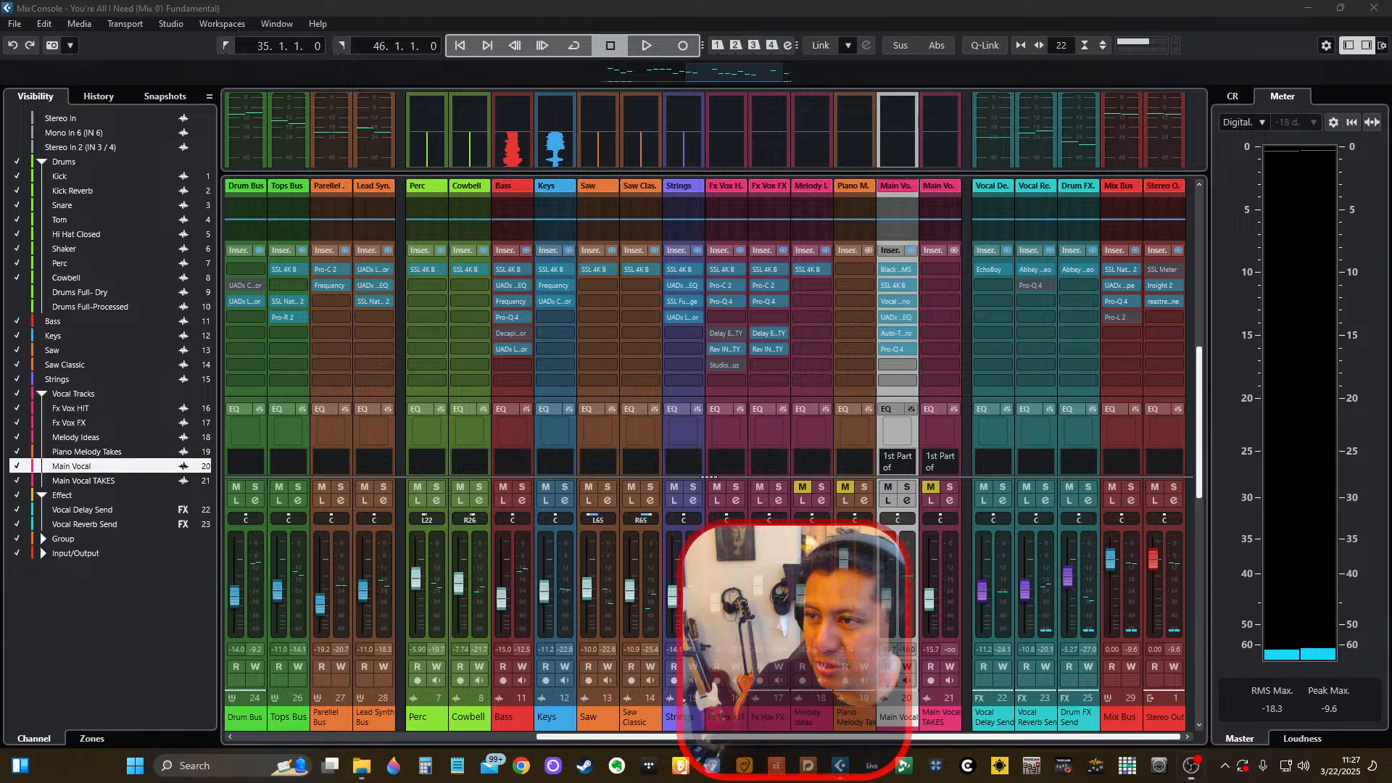
left_click(702, 7)
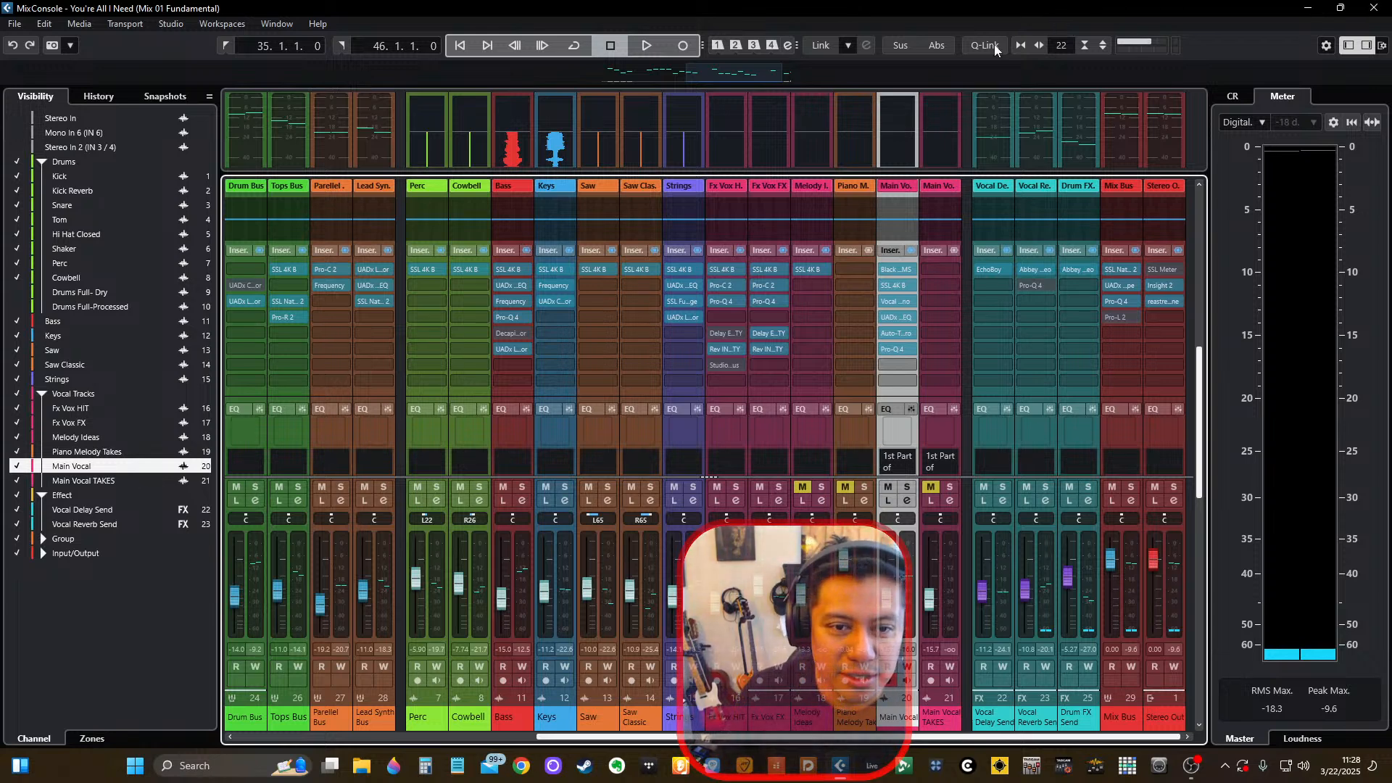
left_click(931, 719)
left_click(901, 717)
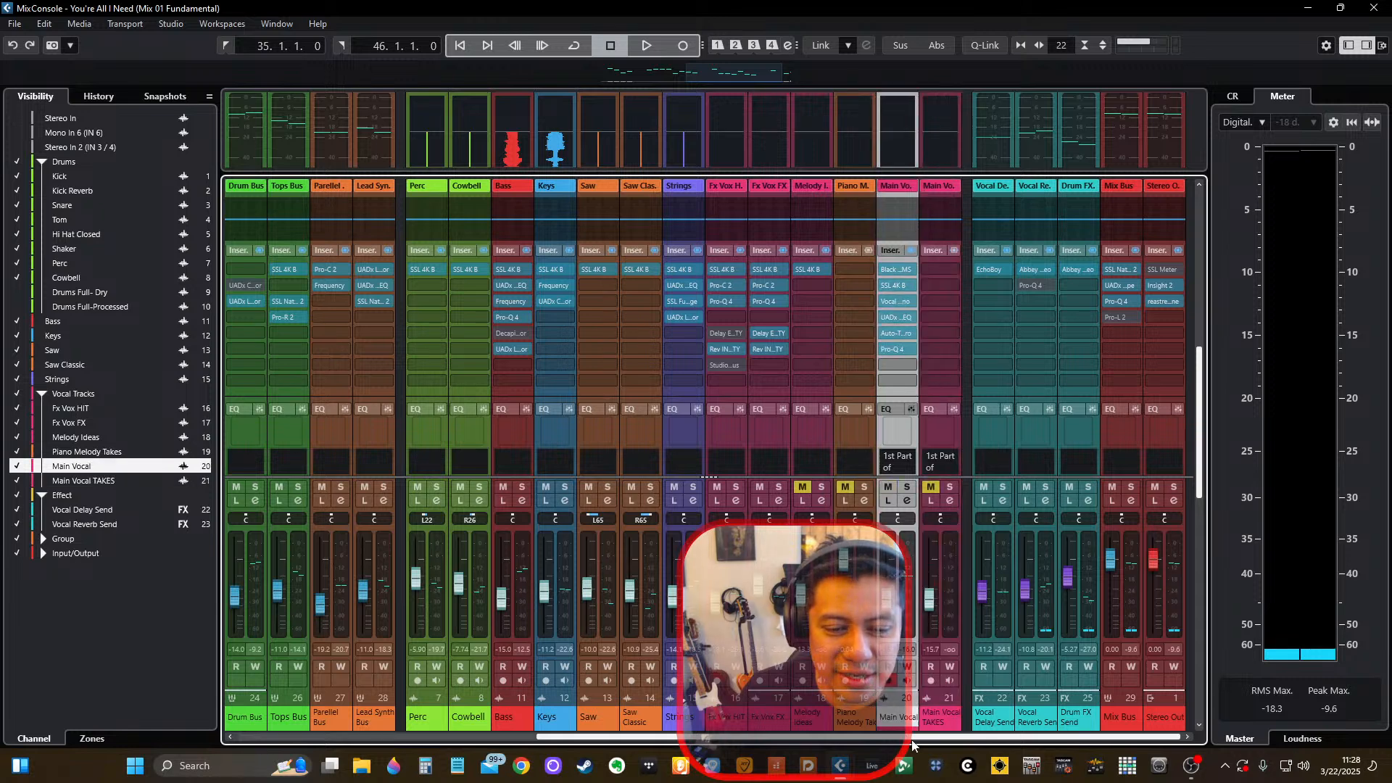
left_click(941, 718)
left_click(906, 719)
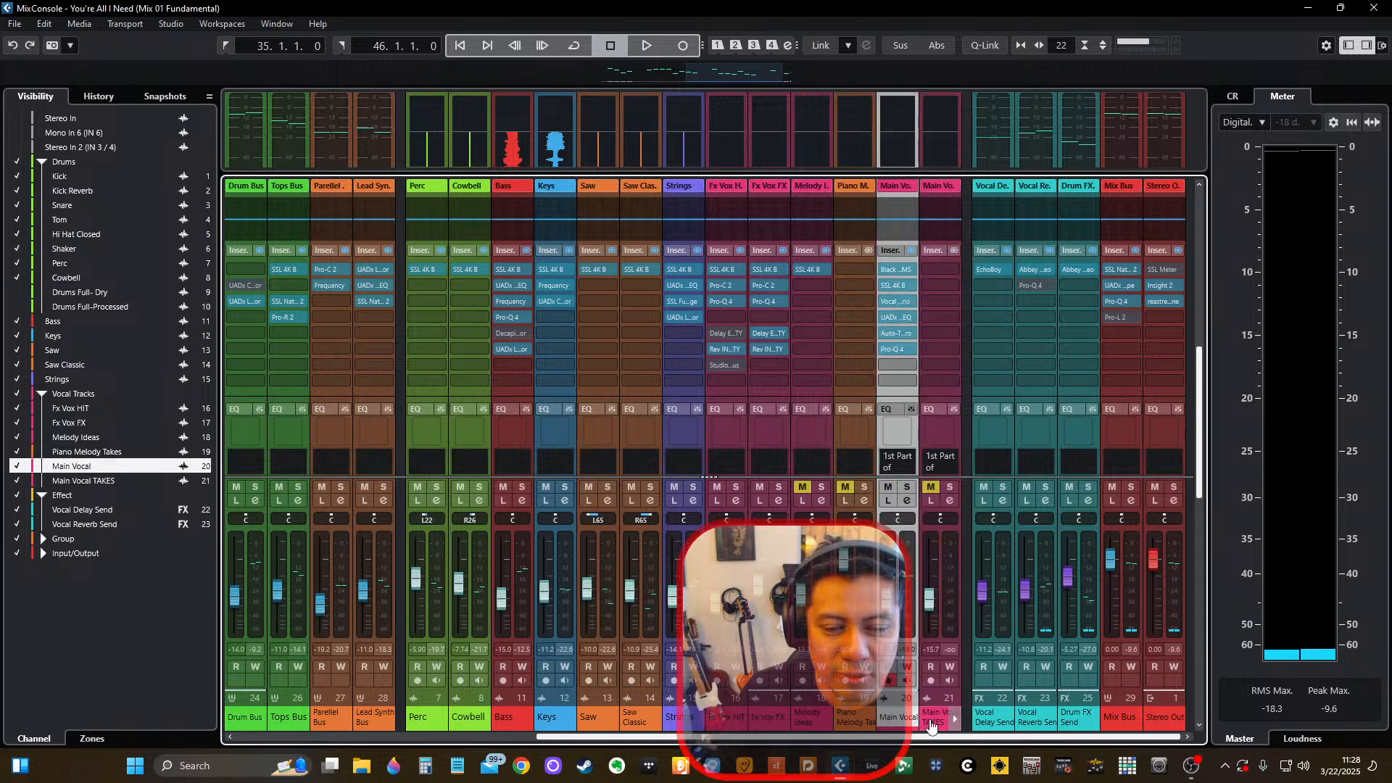
left_click(932, 719)
left_click(911, 722)
left_click(932, 721)
left_click(915, 731)
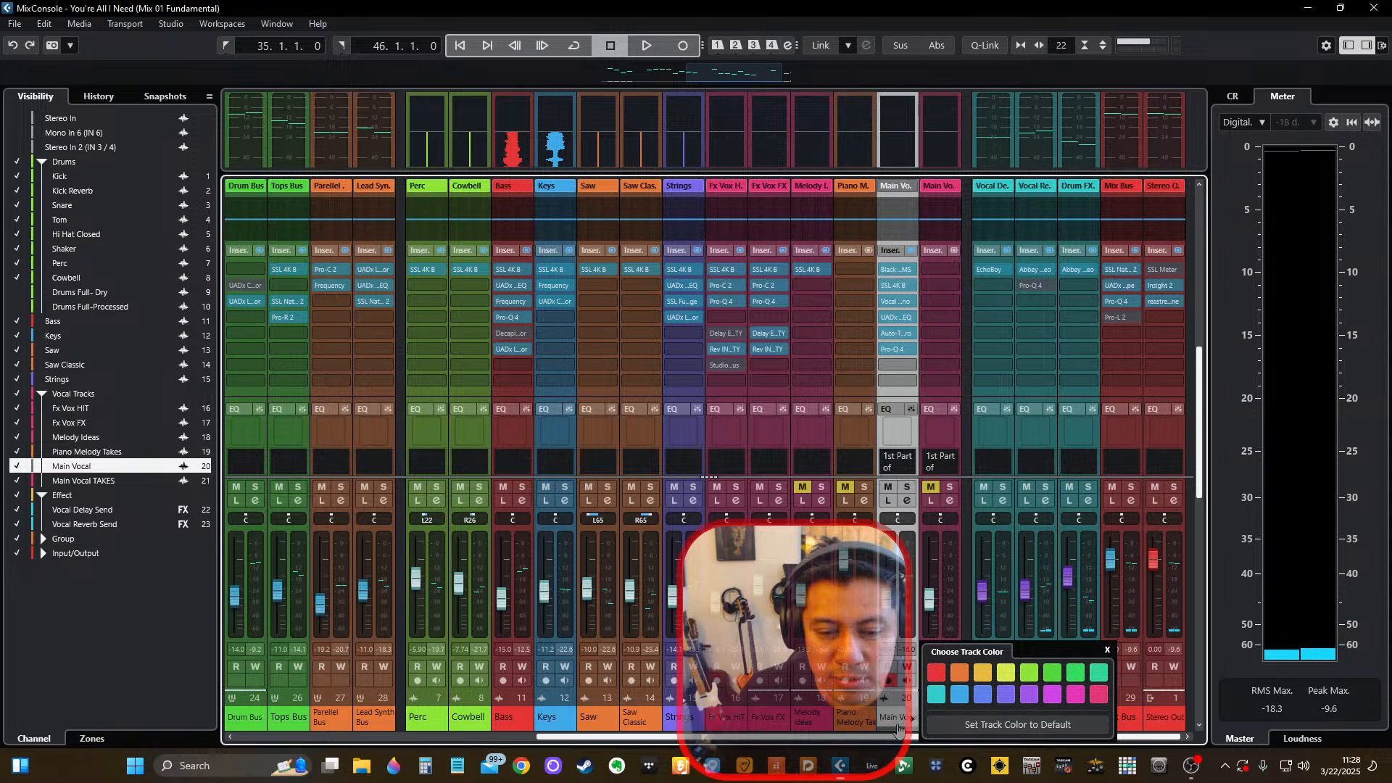
left_click(914, 734)
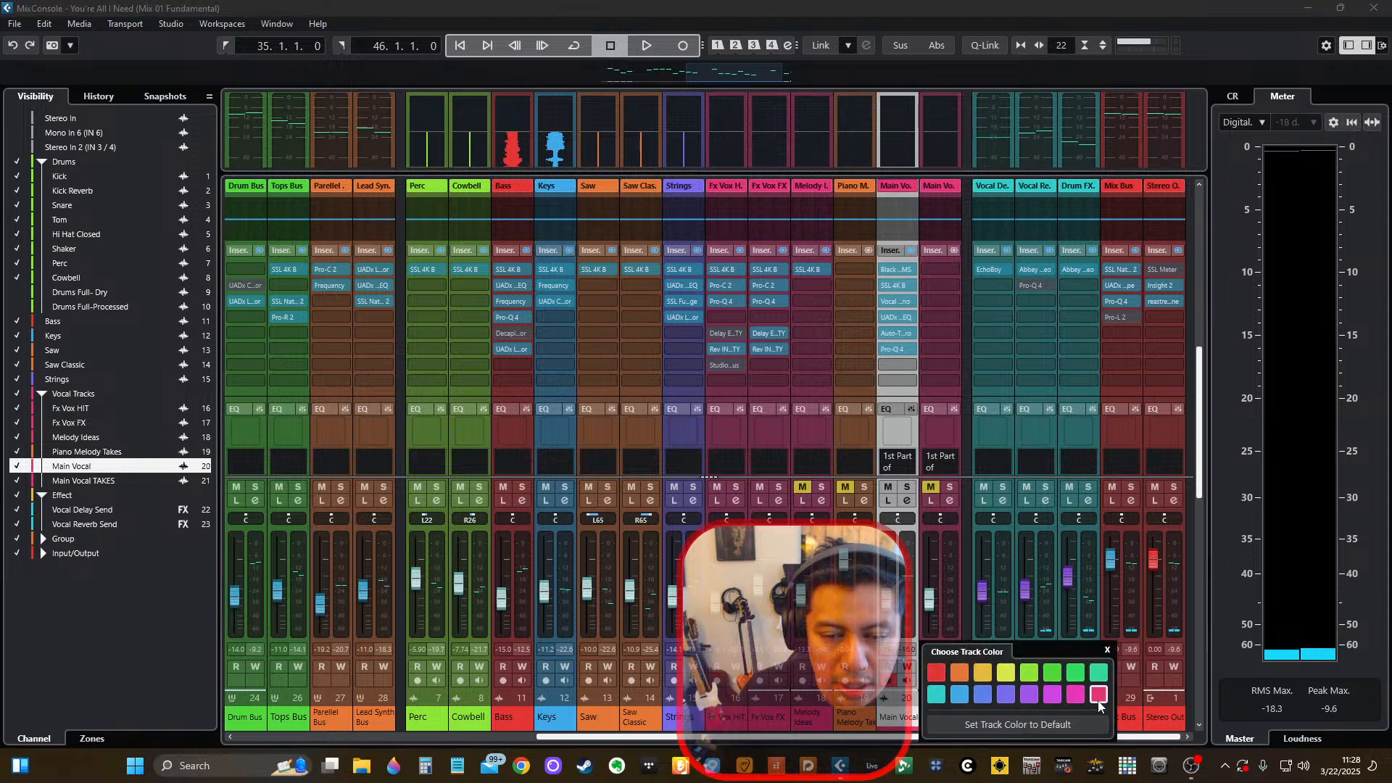
left_click(891, 111)
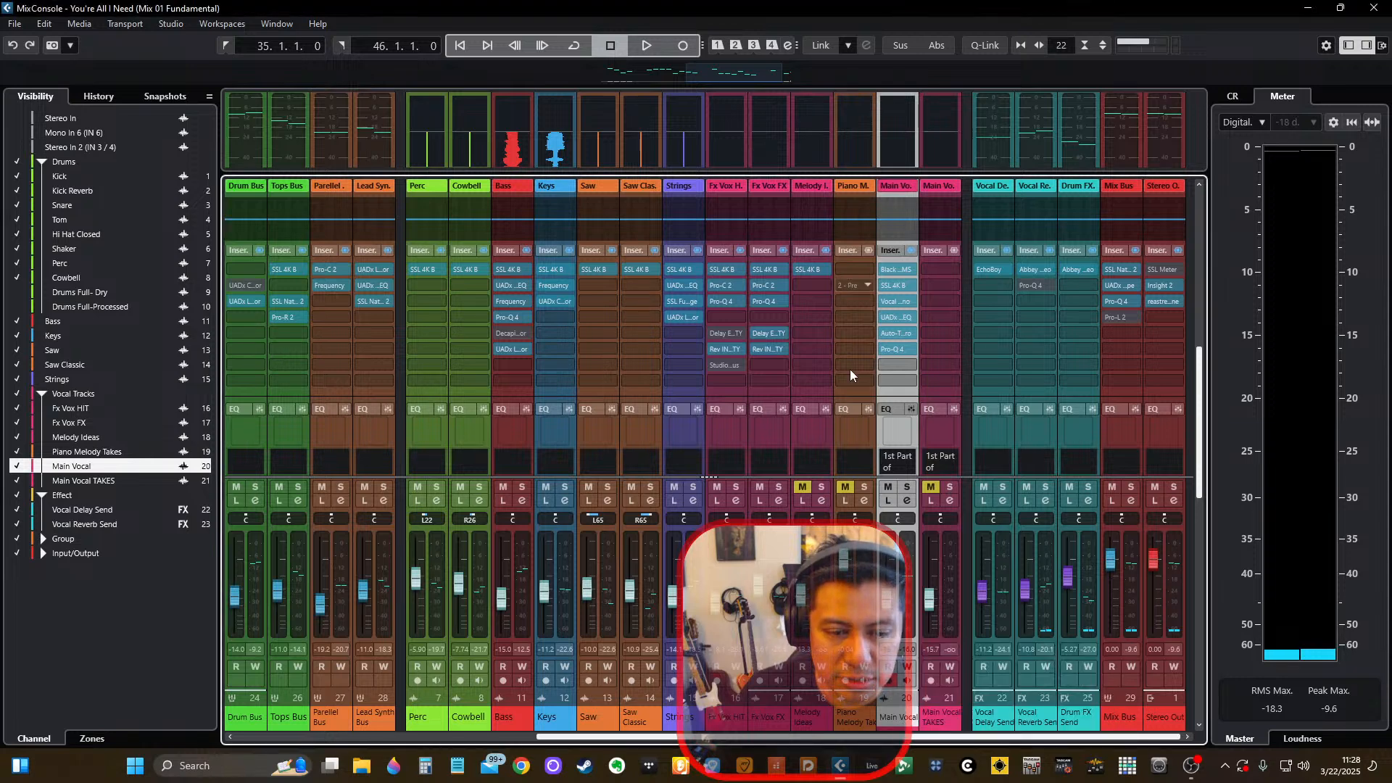
left_click(933, 720)
left_click(892, 731)
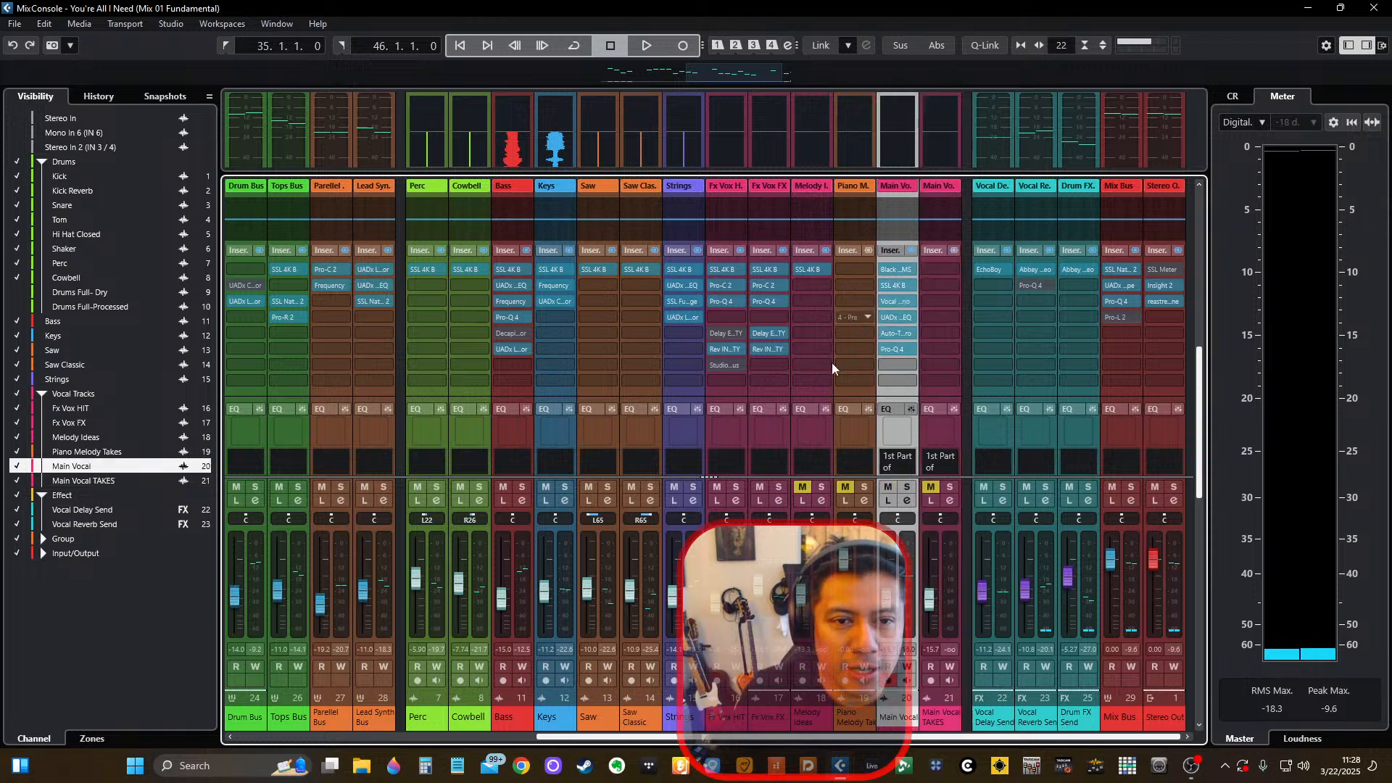
Return to the project window and start adding a new audio track below Main Vocal.
key("F3")
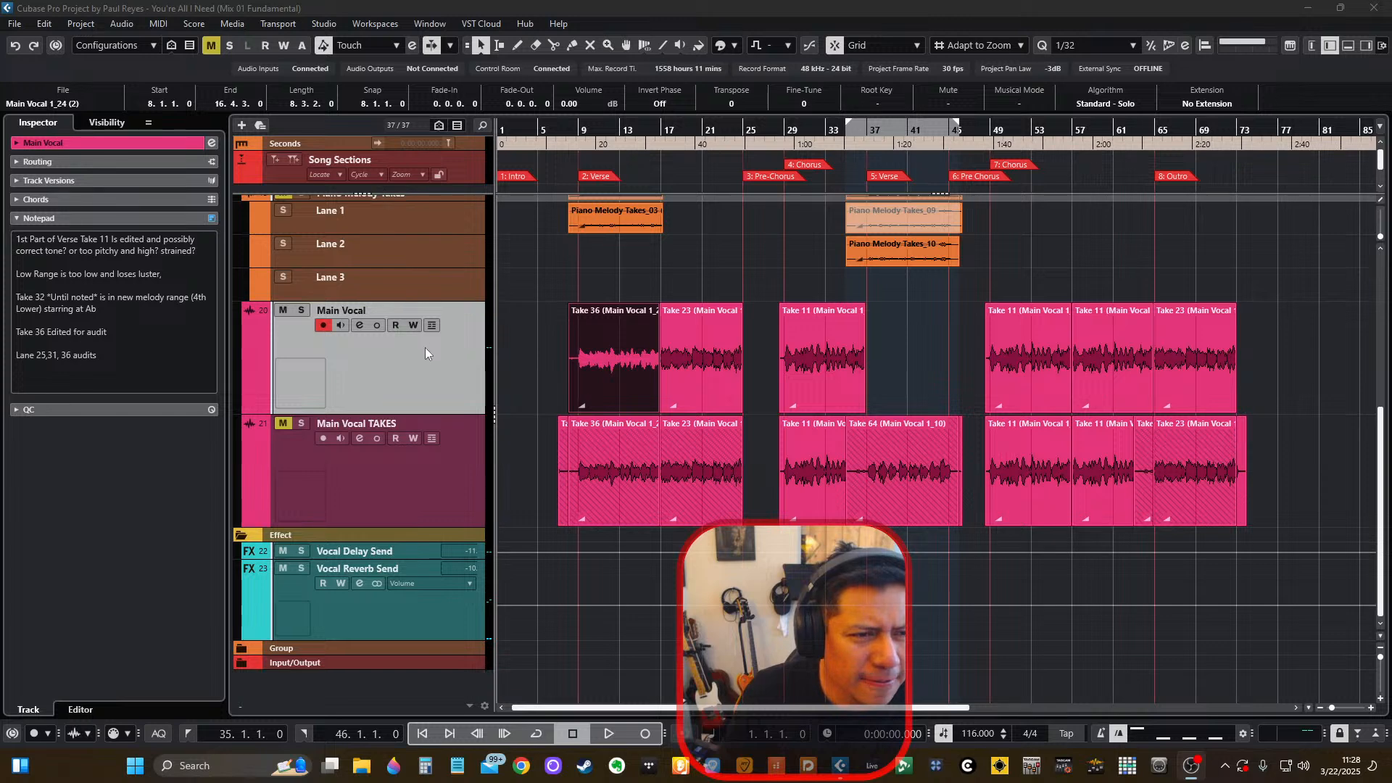
right_click(461, 381)
left_click(410, 375)
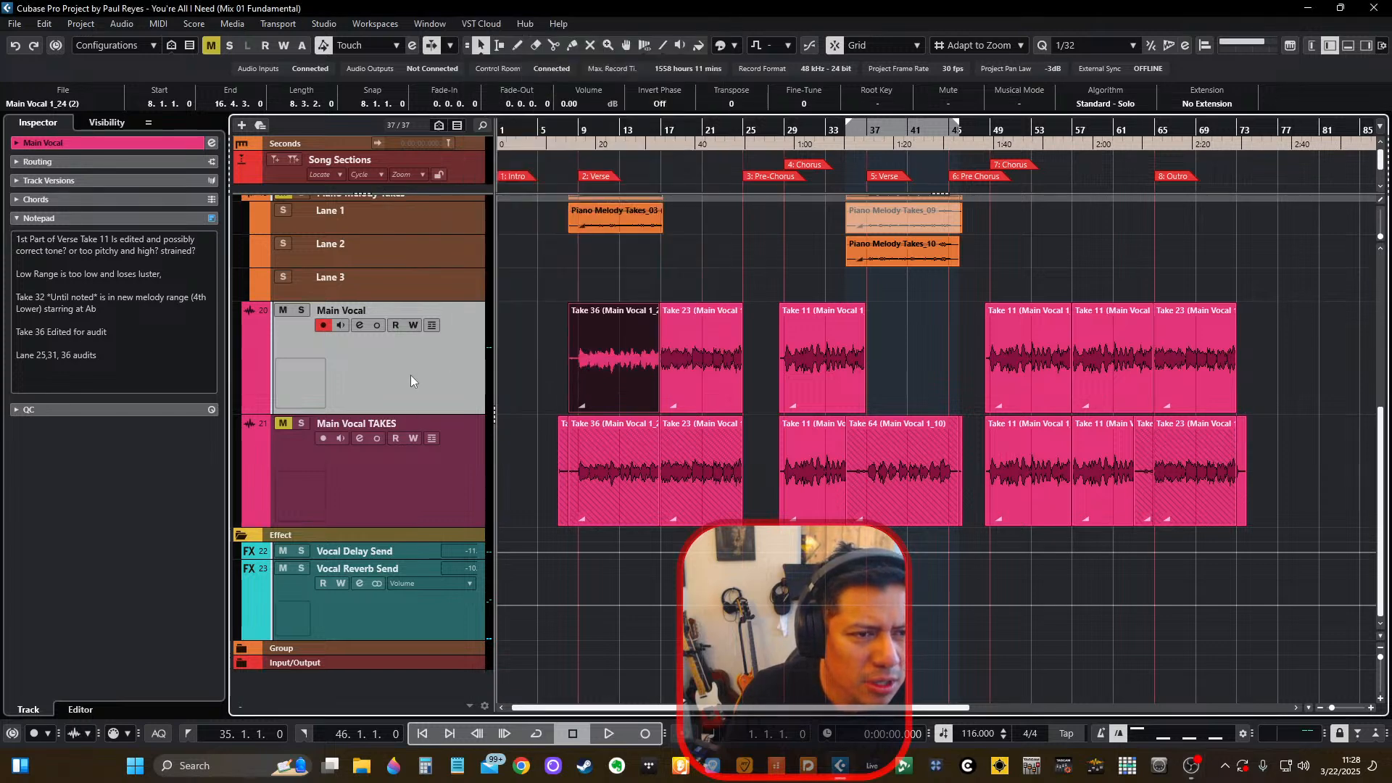
right_click(471, 387)
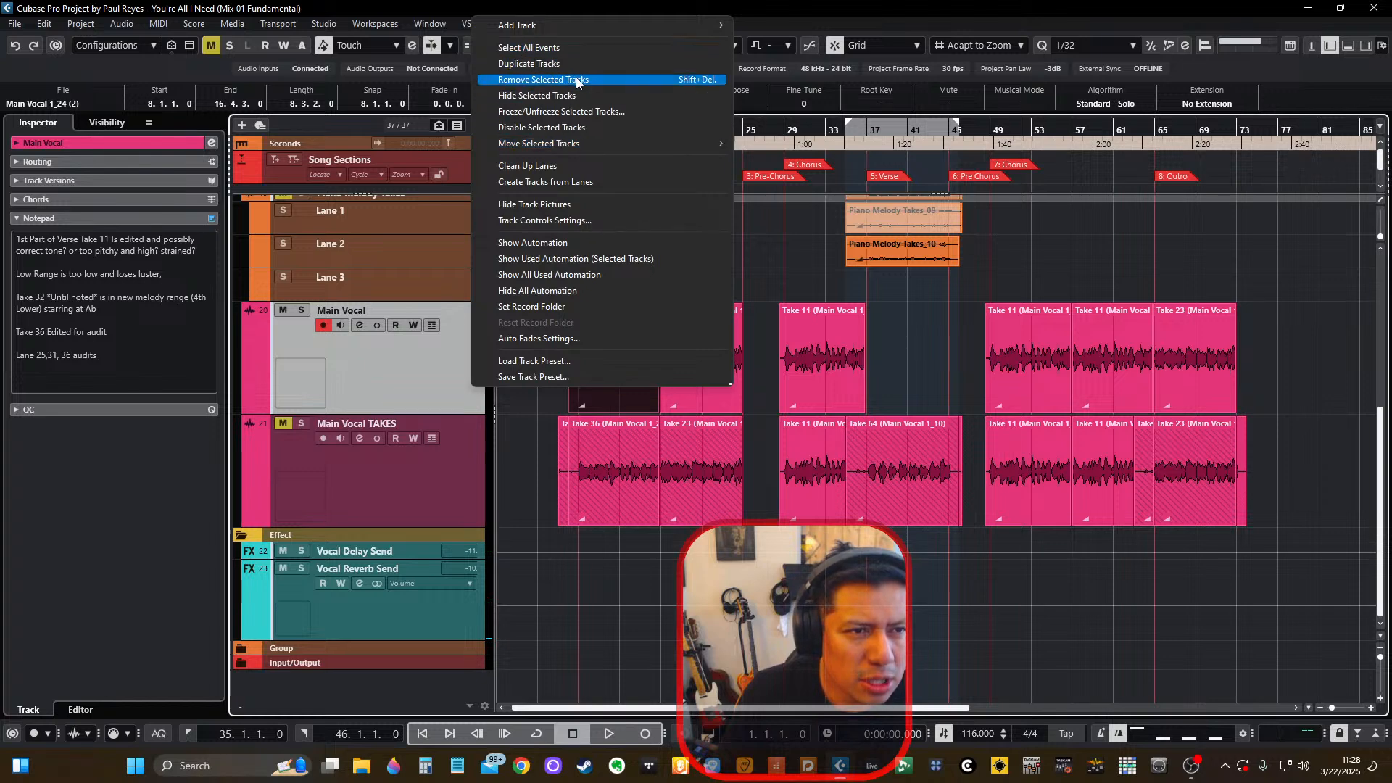
mouse_move(576, 29)
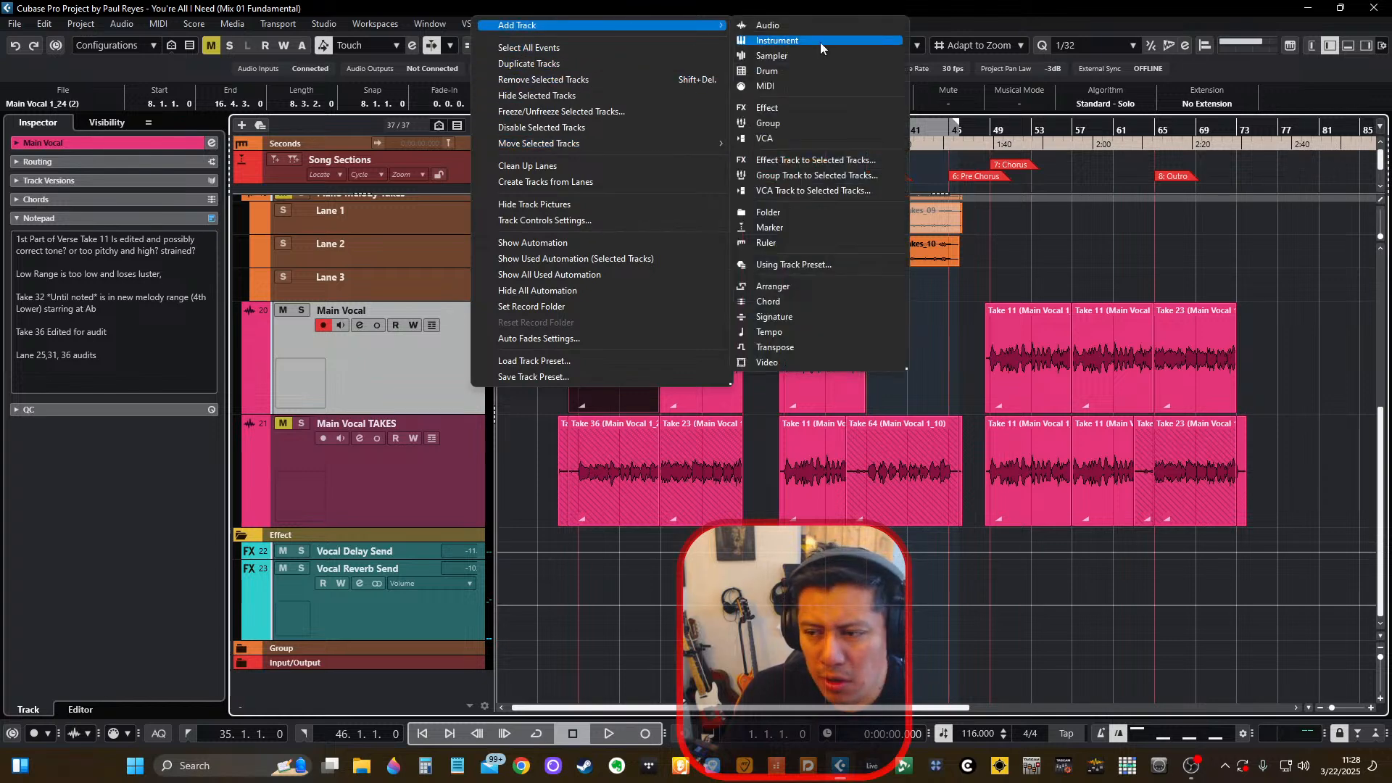
left_click(807, 22)
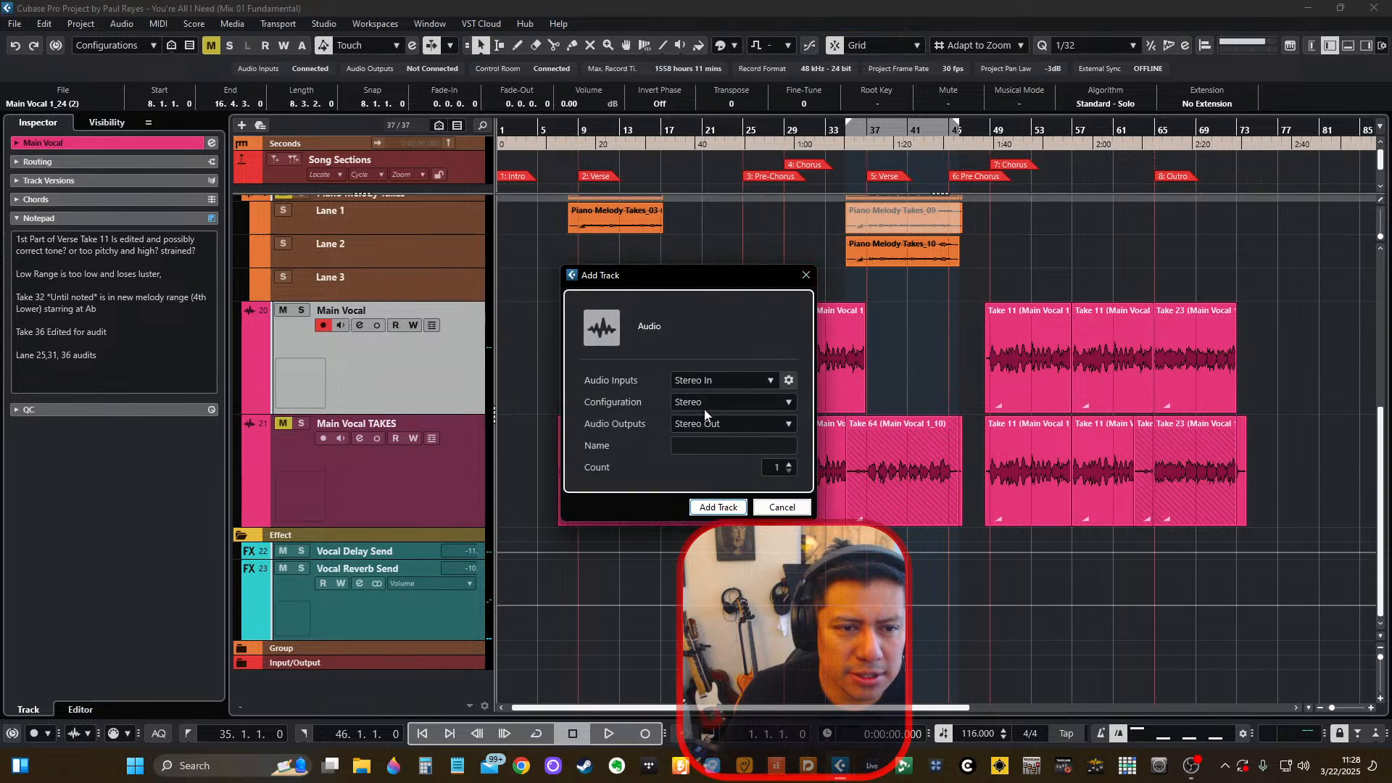
Add two mono audio tracks named Vocal Dub, using Mono In 6 (IN 6) as their input.
left_click(707, 381)
left_click(738, 535)
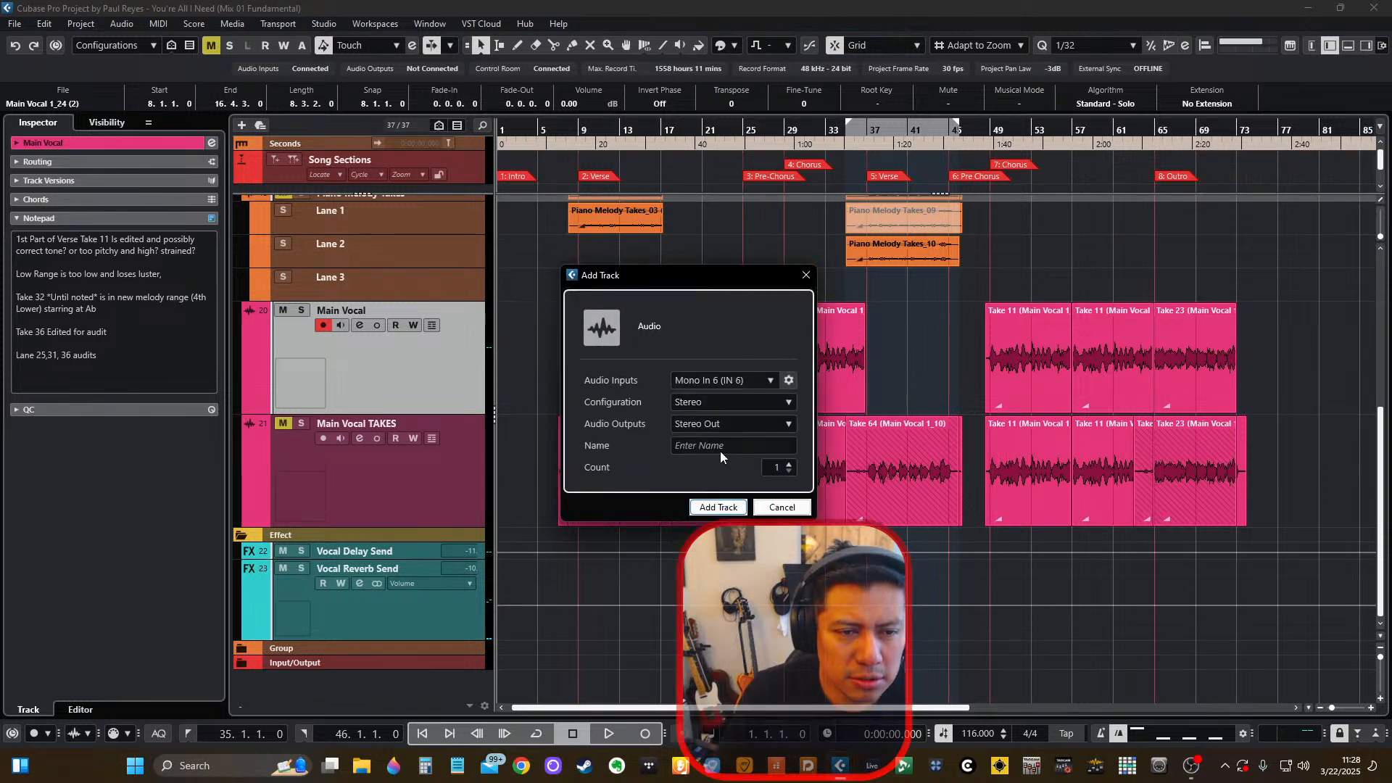
left_click(706, 402)
left_click(717, 459)
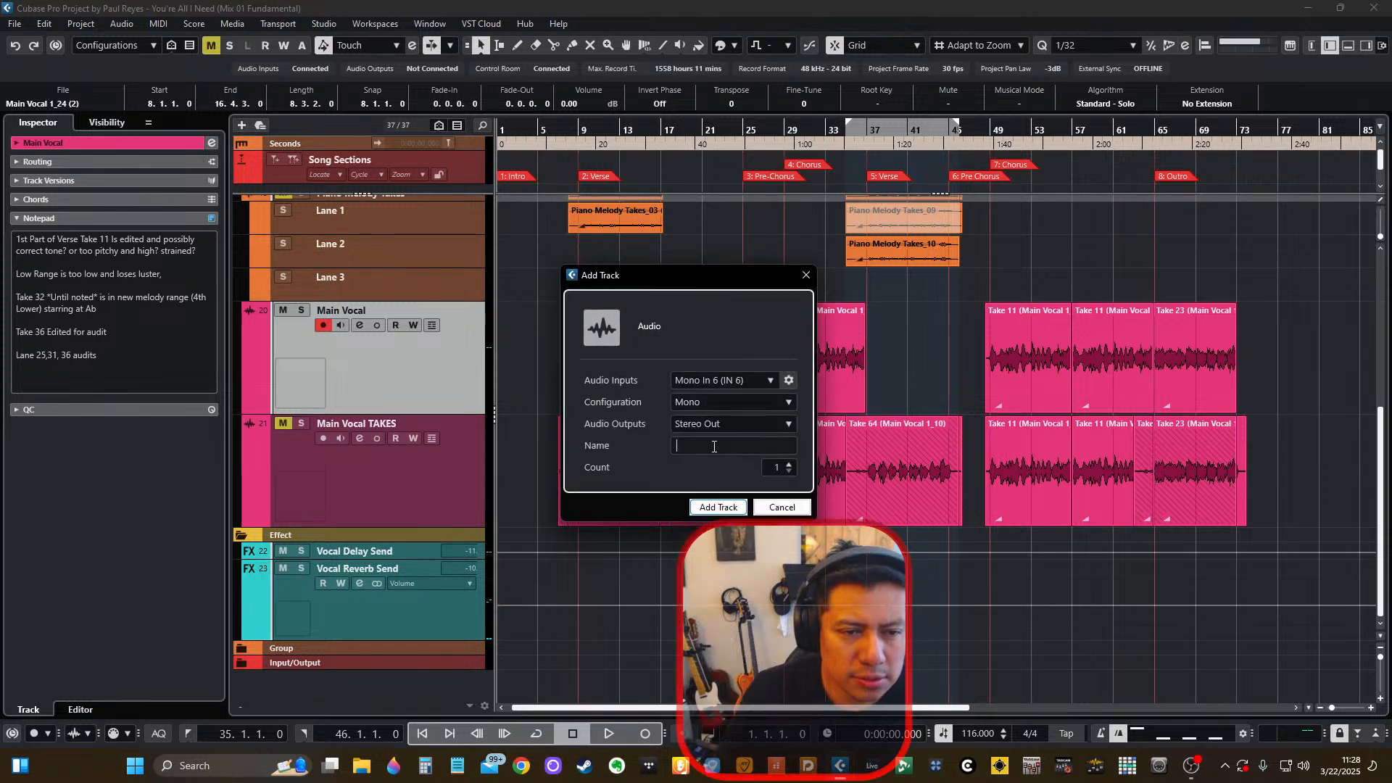
left_click(714, 449)
type("Vocal Dub")
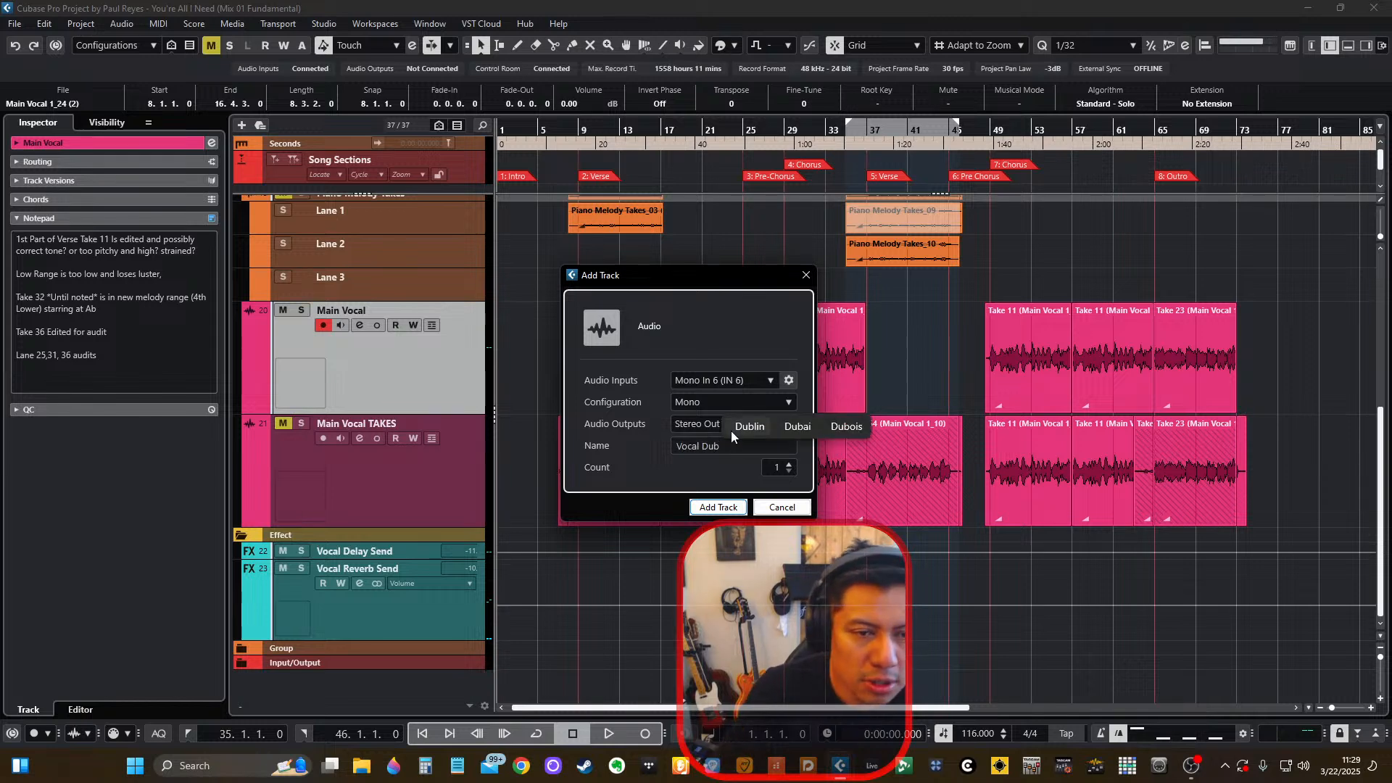
left_click(788, 464)
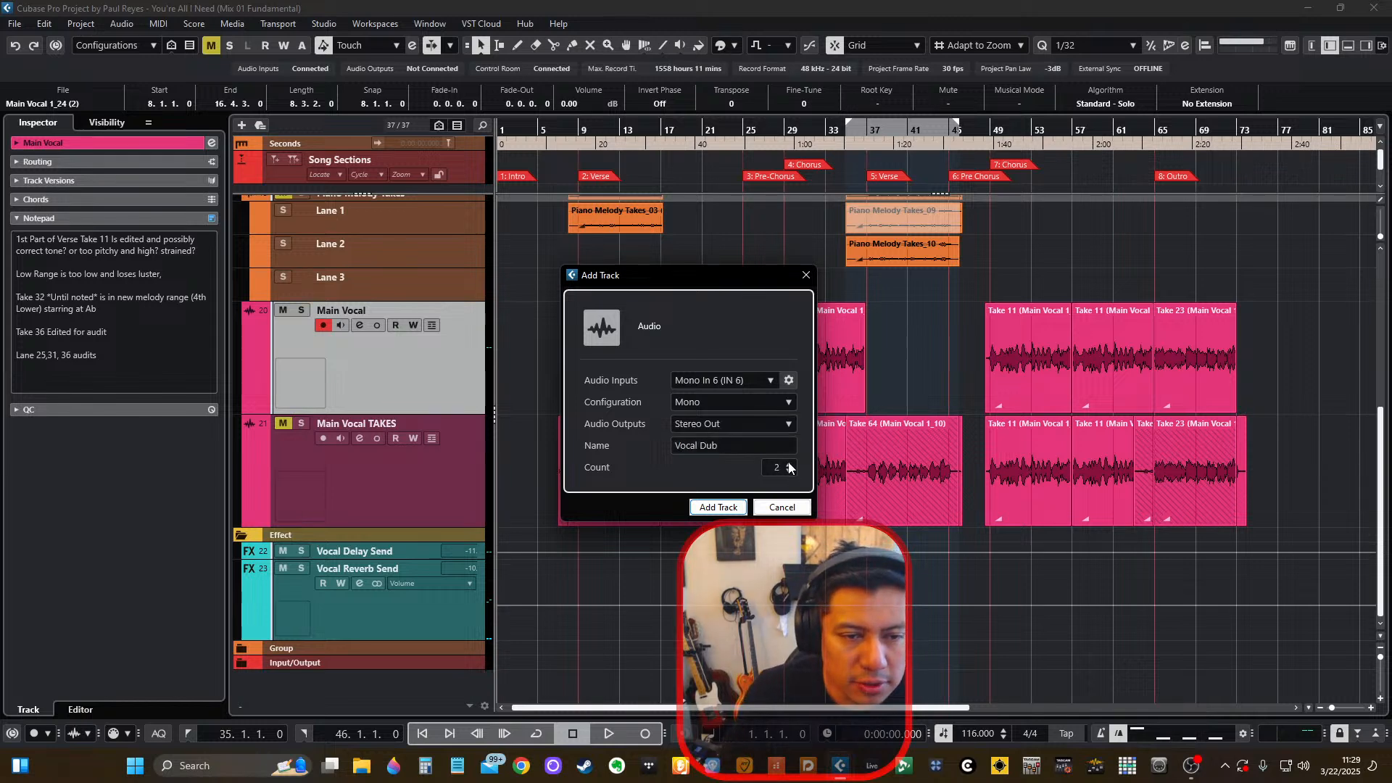
left_click(722, 508)
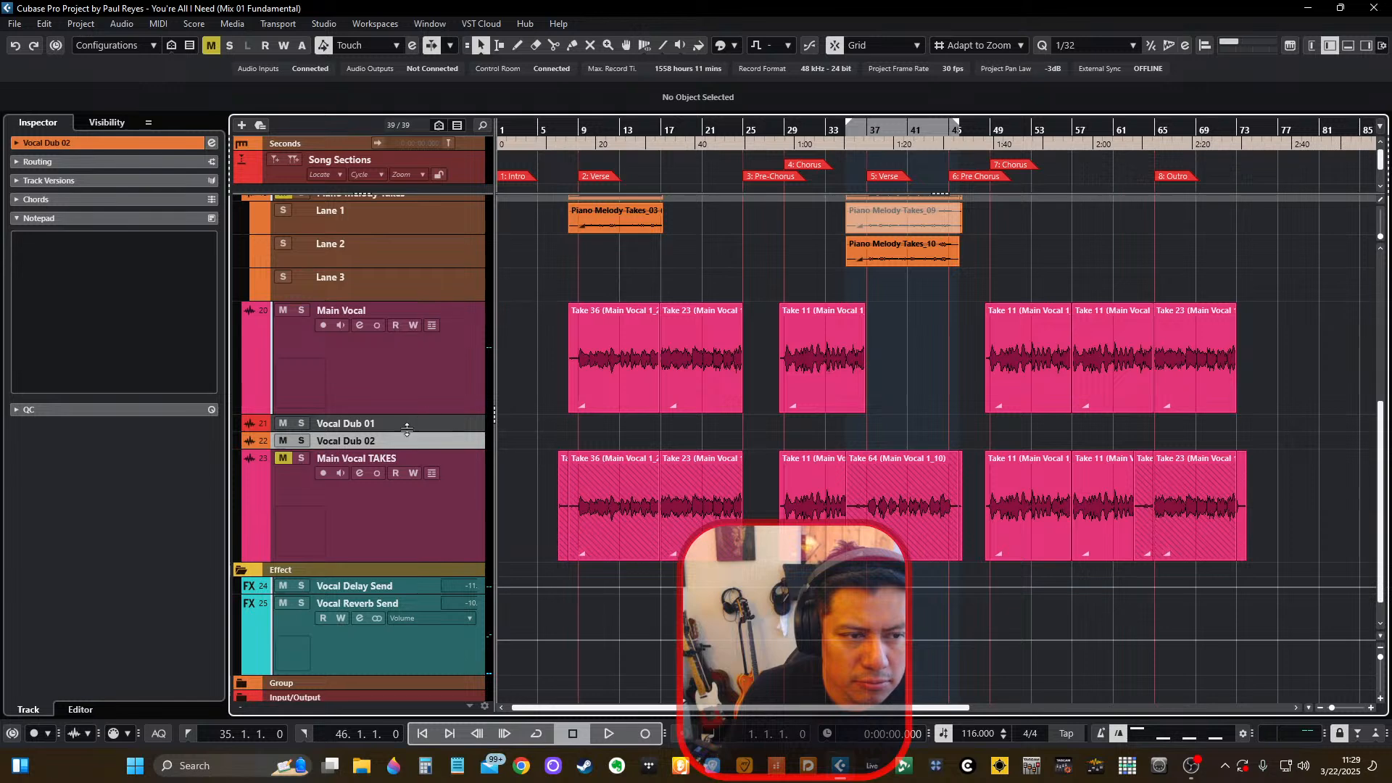
Enlarge the track rows and color both Vocal Dub tracks purple.
left_click_drag(406, 429, 441, 455)
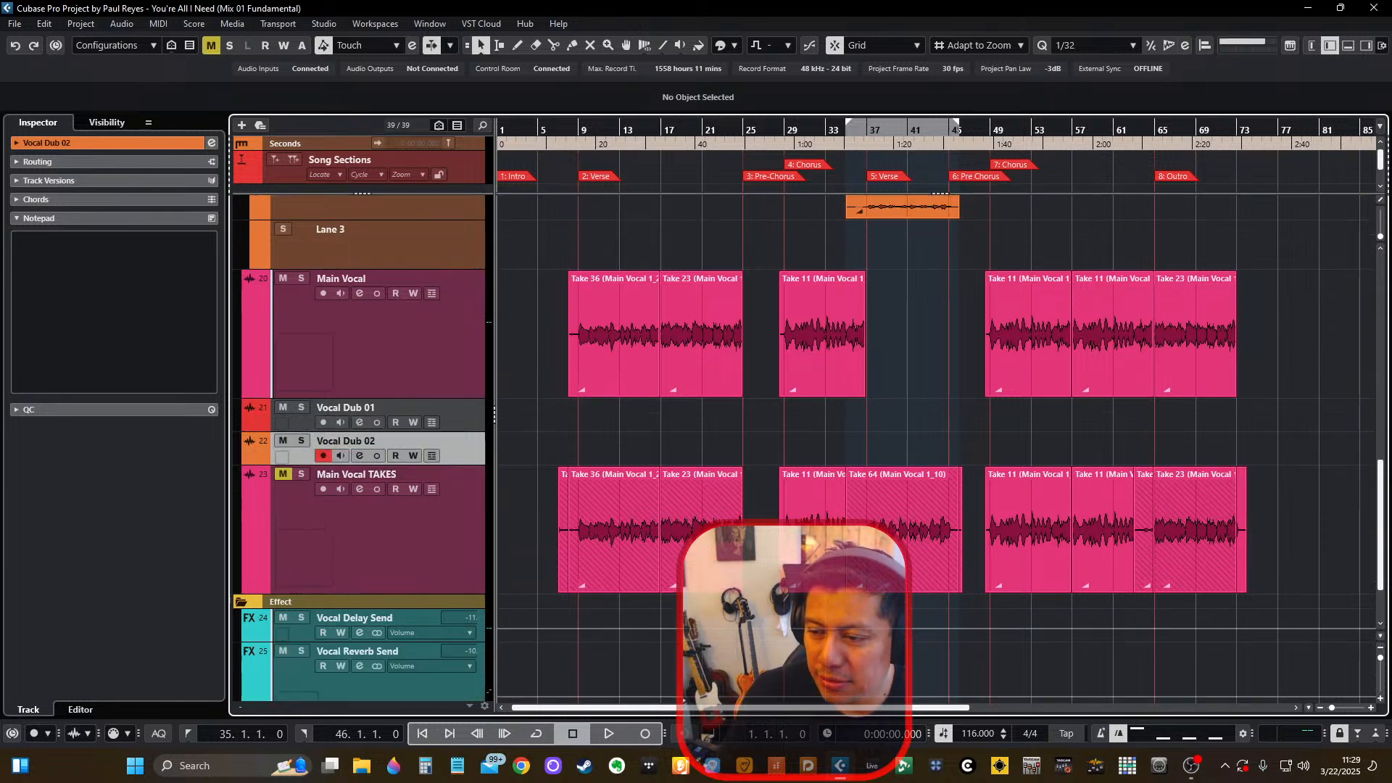
left_click(263, 425)
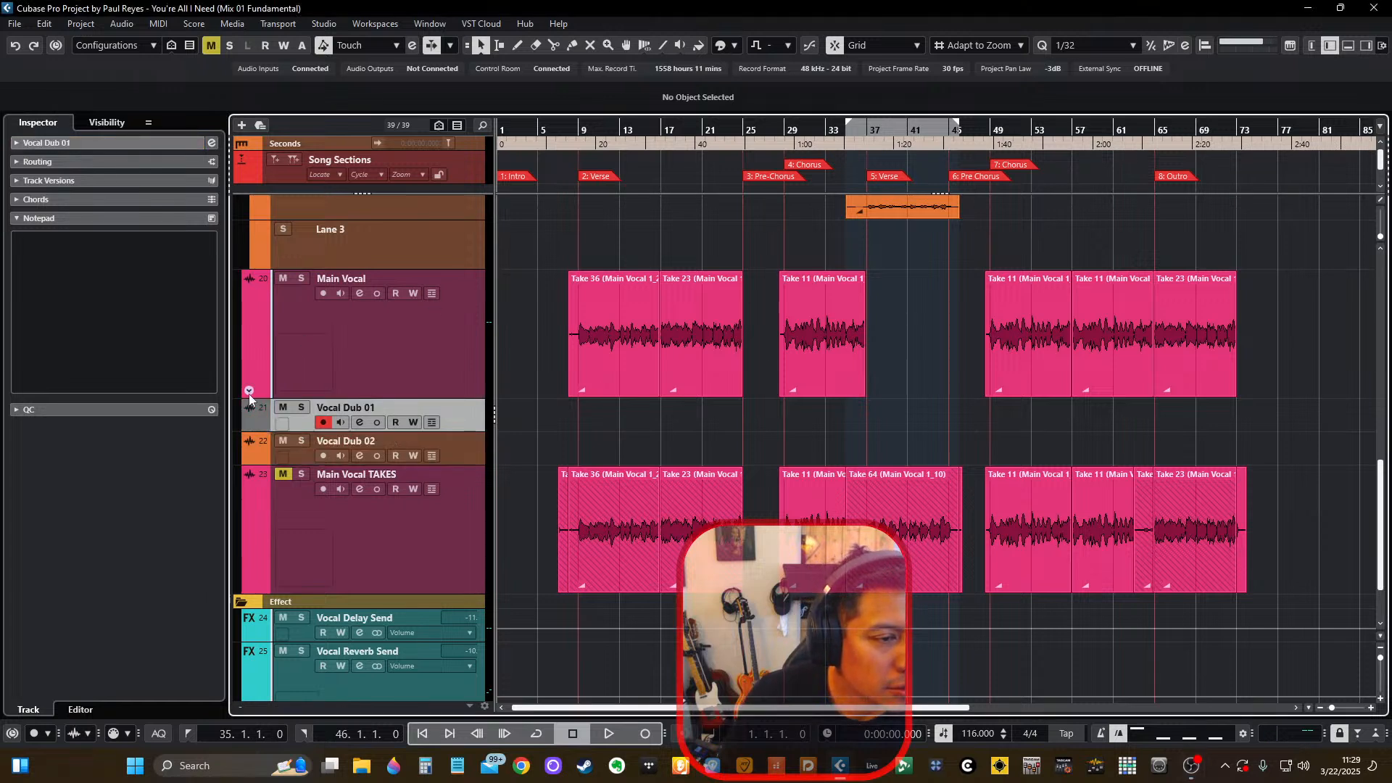
scroll(255, 424, "down", 8)
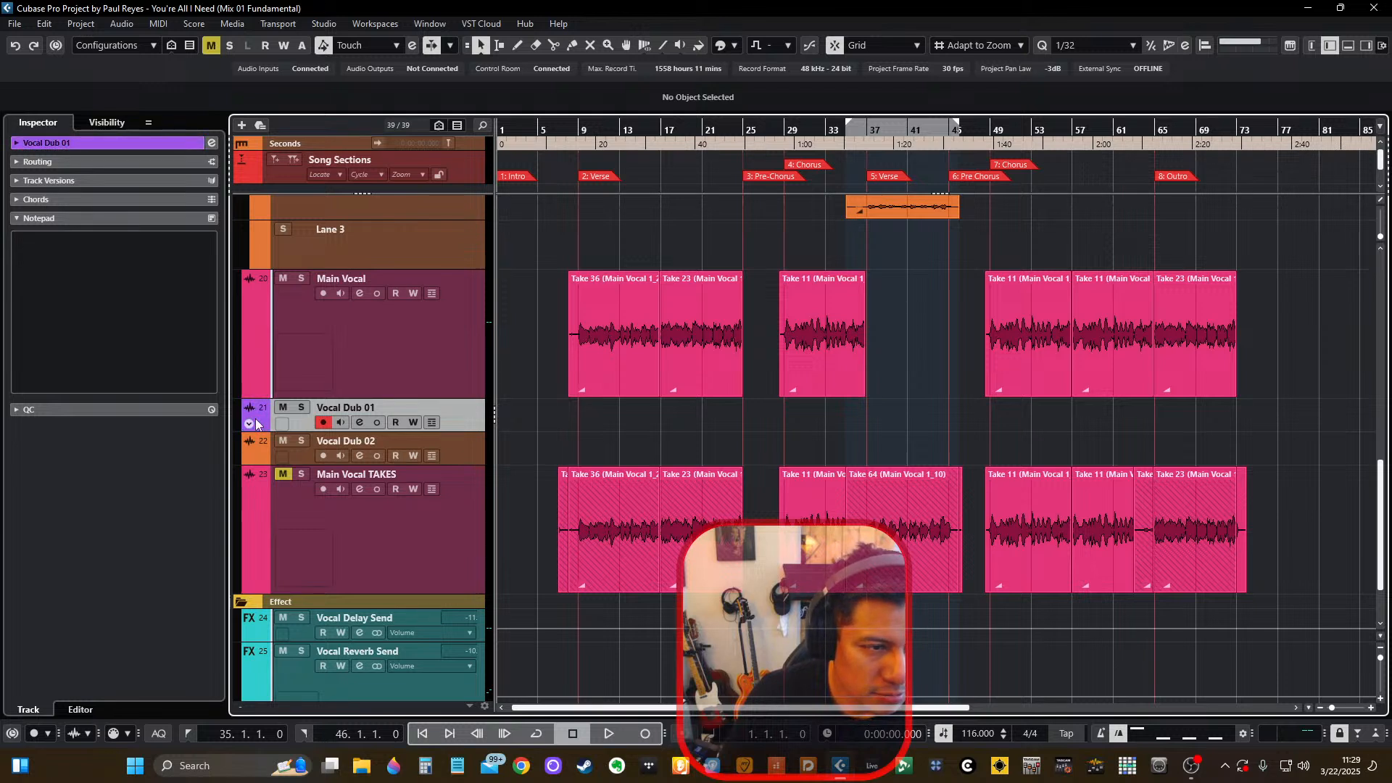
scroll(270, 458, "down", 7)
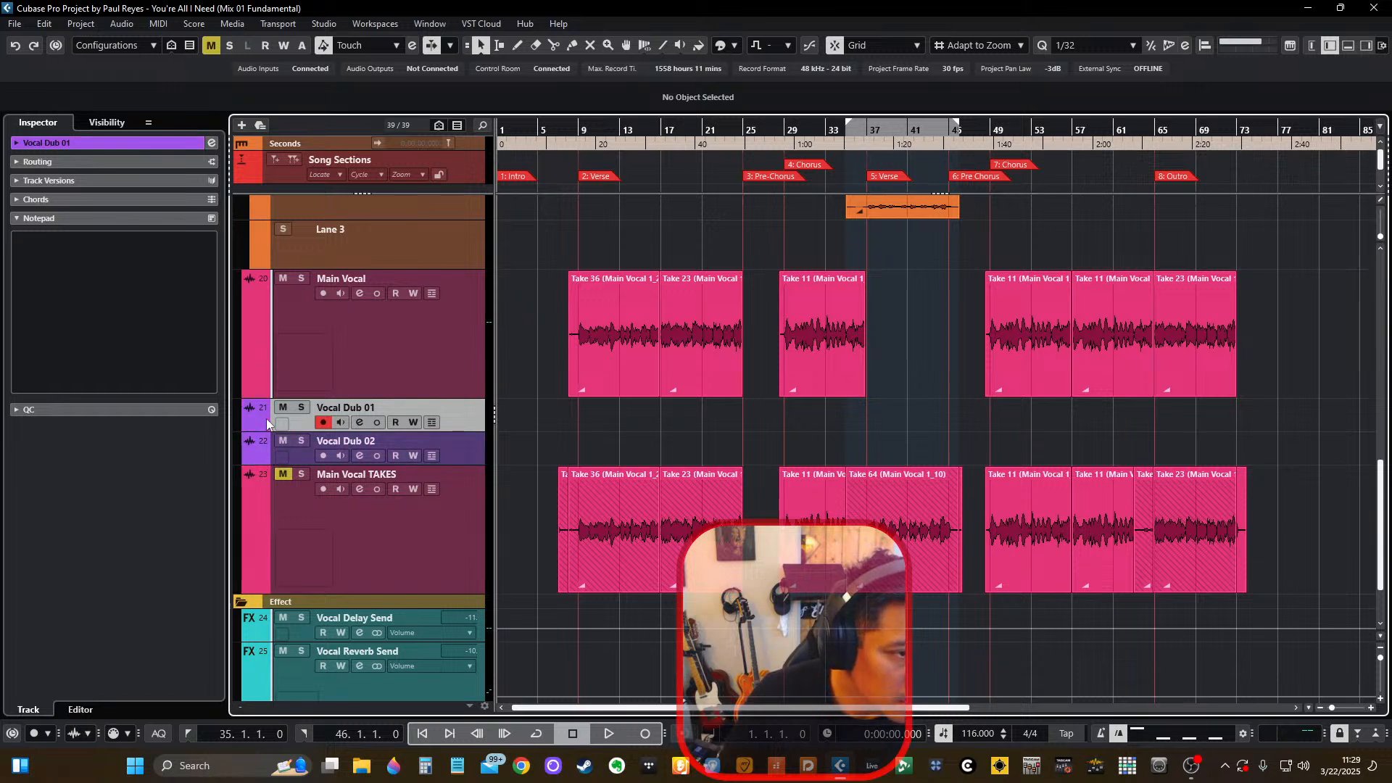
scroll(266, 424, "up", 2)
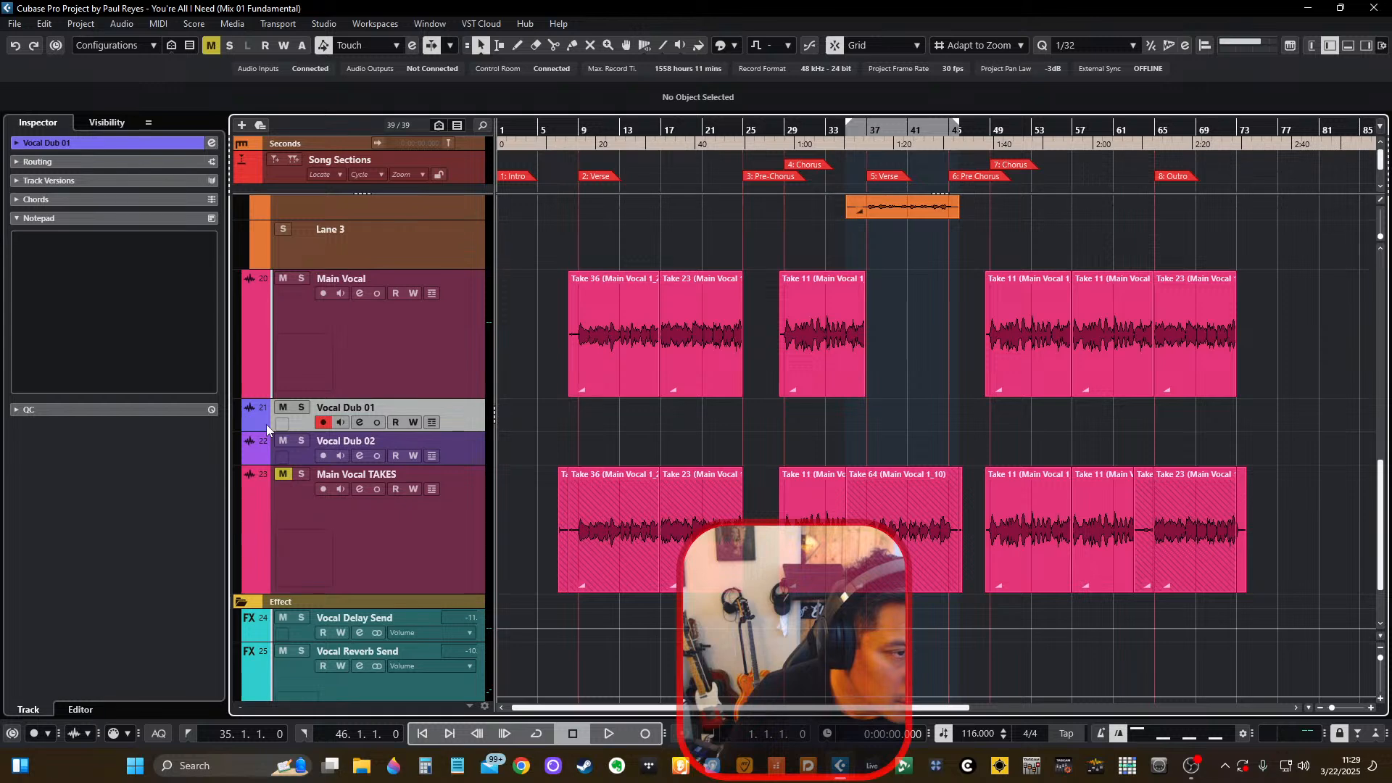
scroll(267, 424, "down", 1)
Rename the two new tracks Vocal Dub L and Vocal Dub R.
key("shift+h")
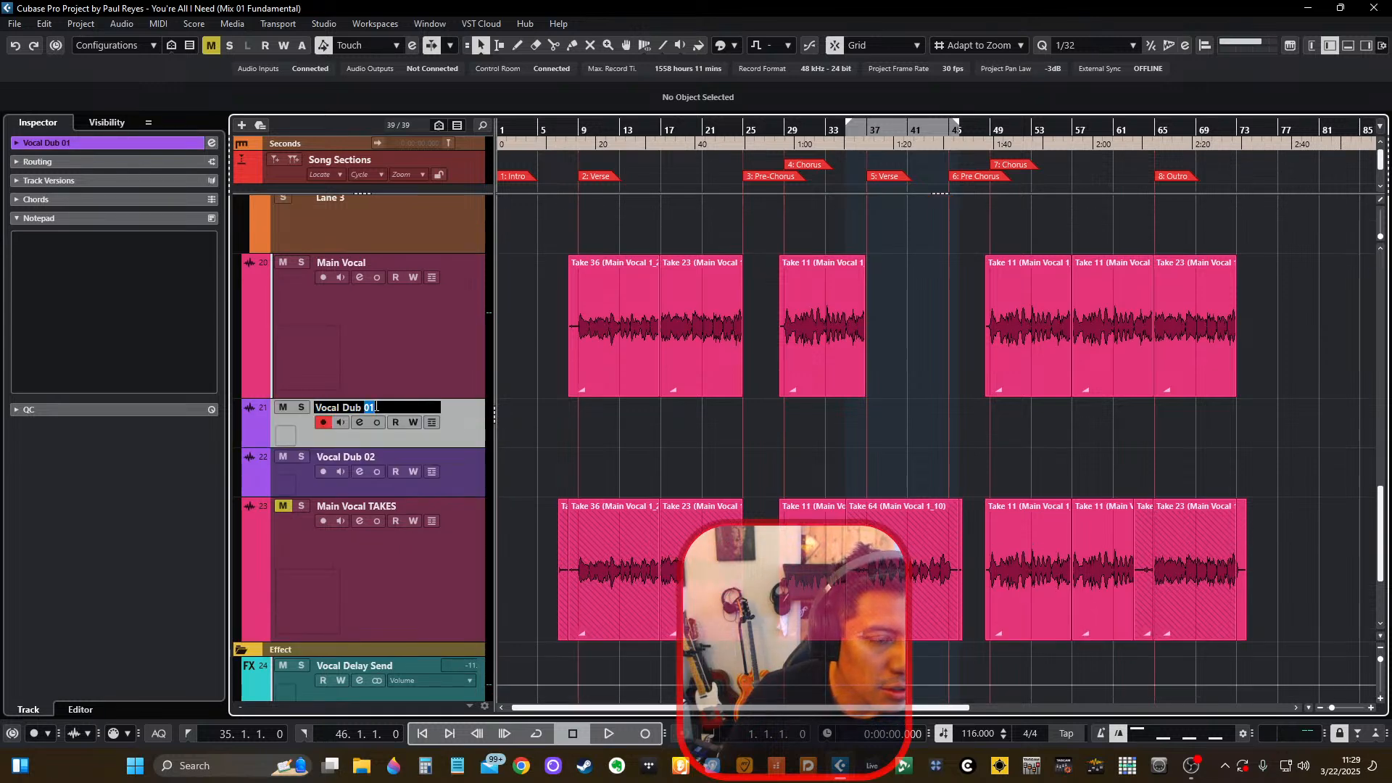
type("L")
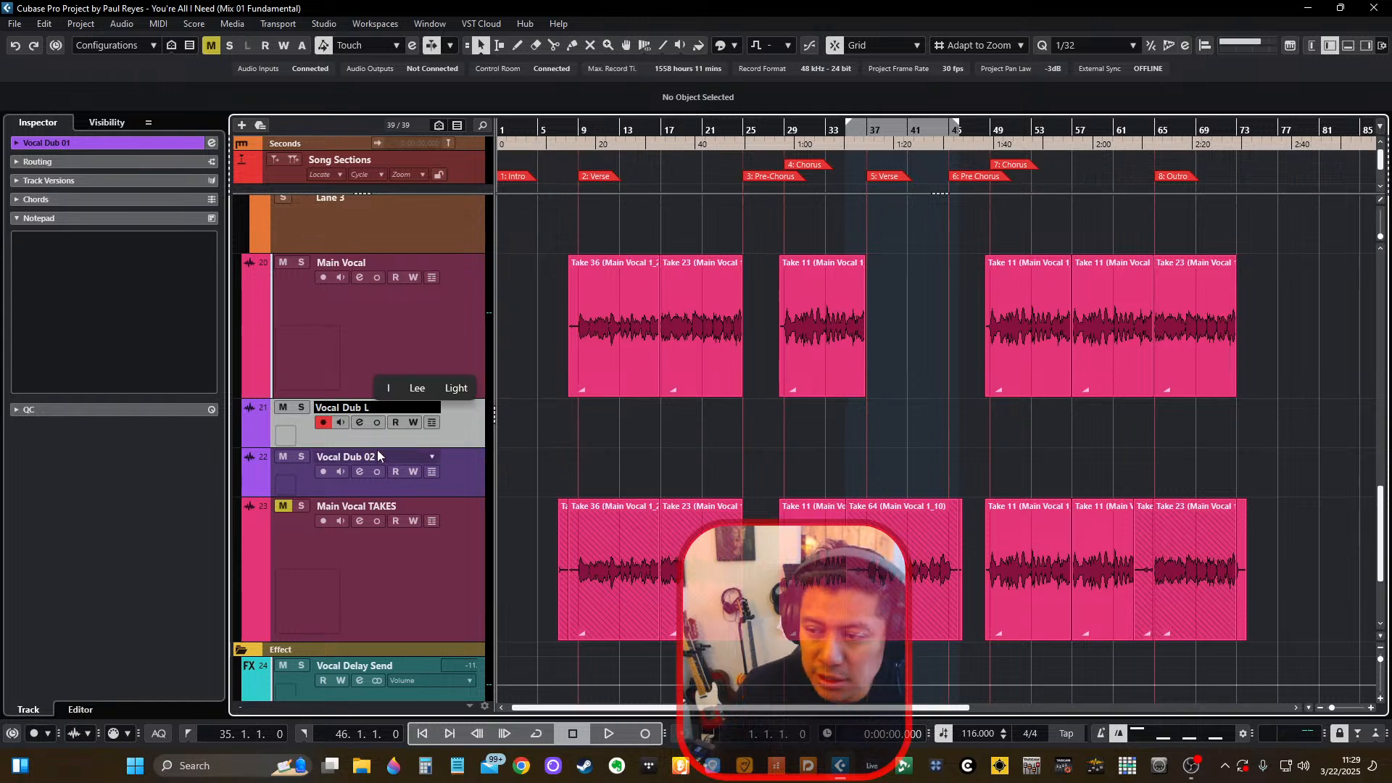
double_click(366, 456)
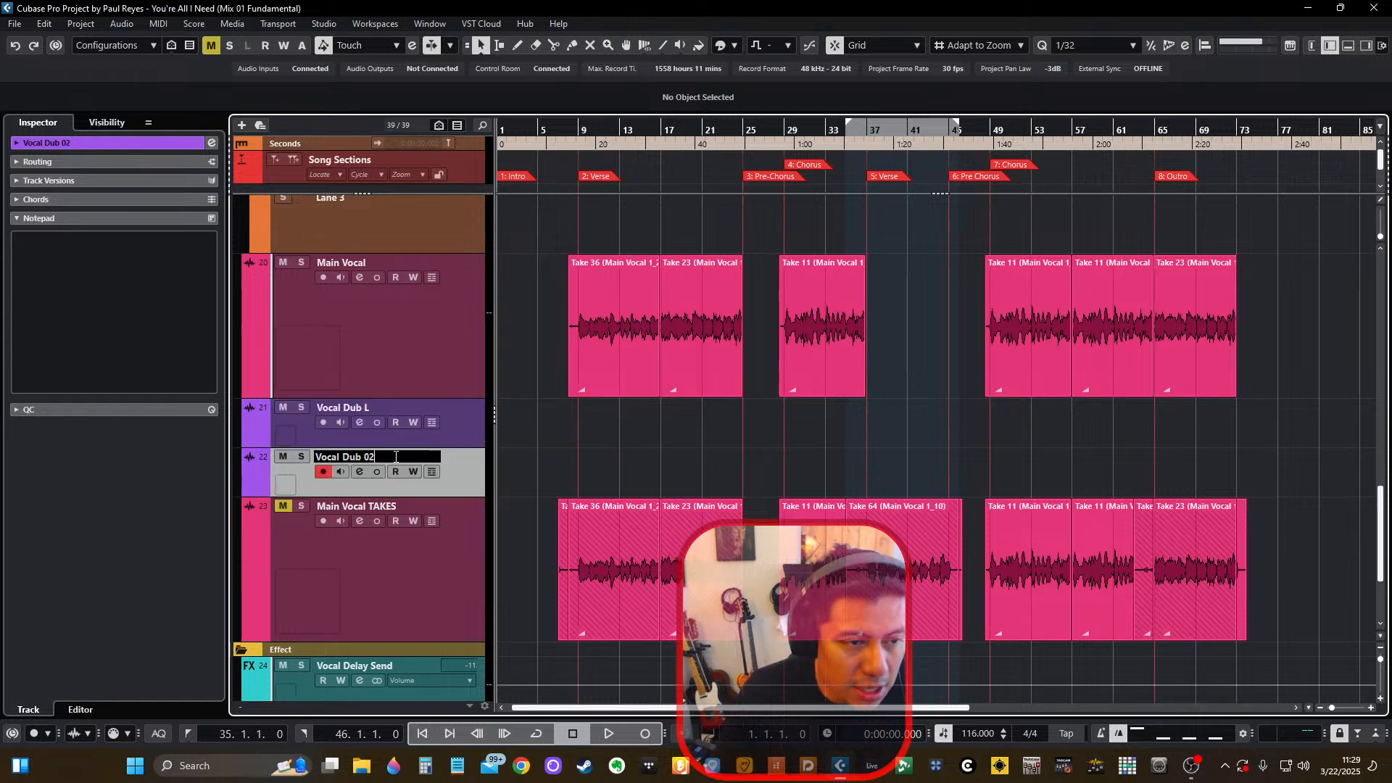
type("R")
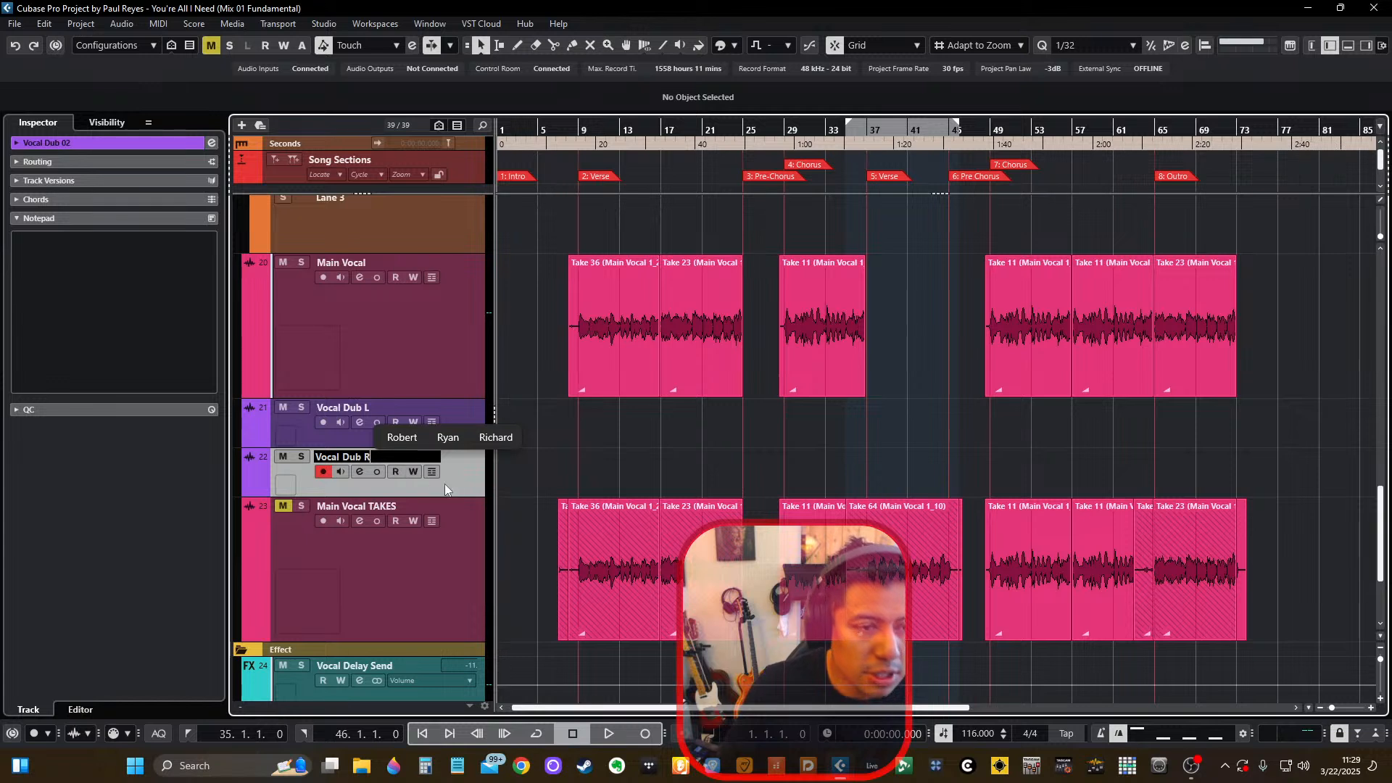
key("Return")
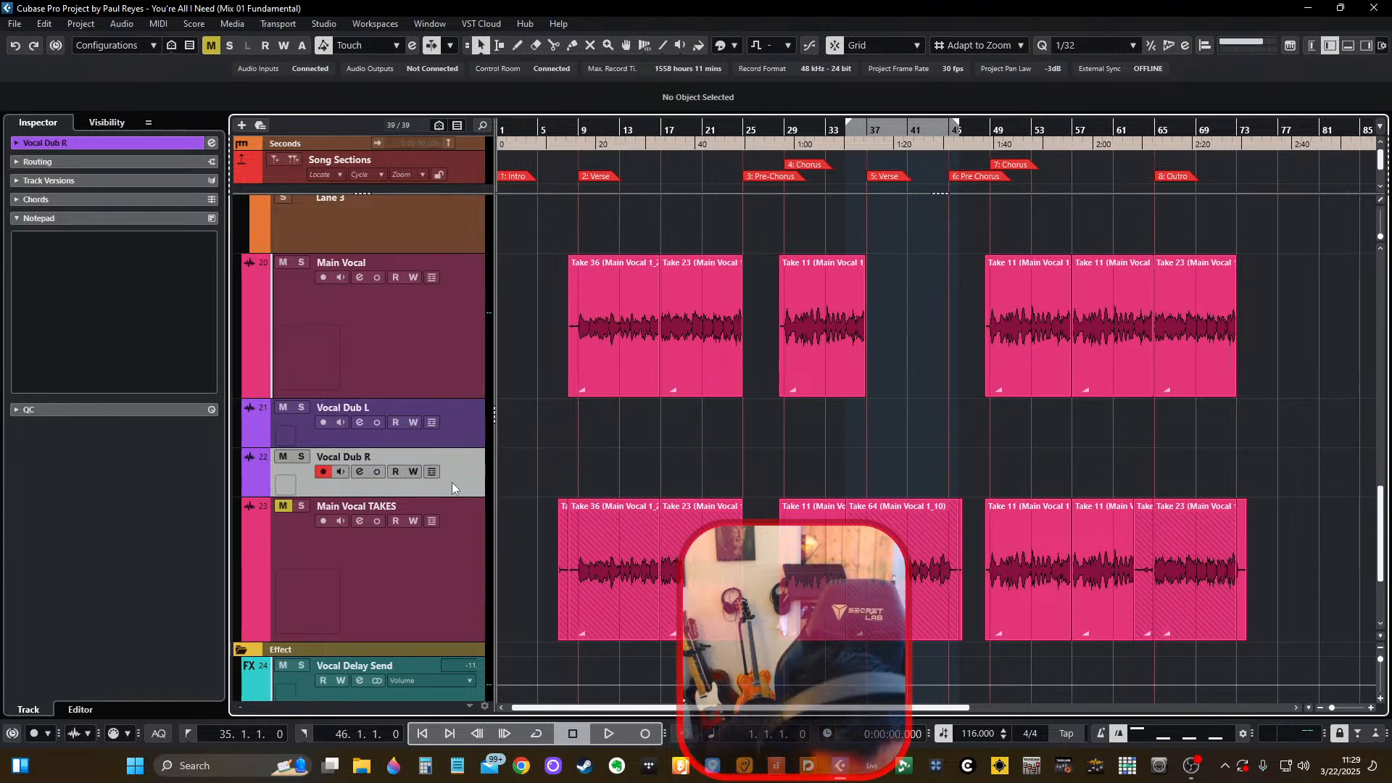
Trim the start of Main Vocal's Take 36 event to 8.3.1.0 and give it a fade-in of about 0.1.2.14.
left_click(463, 424)
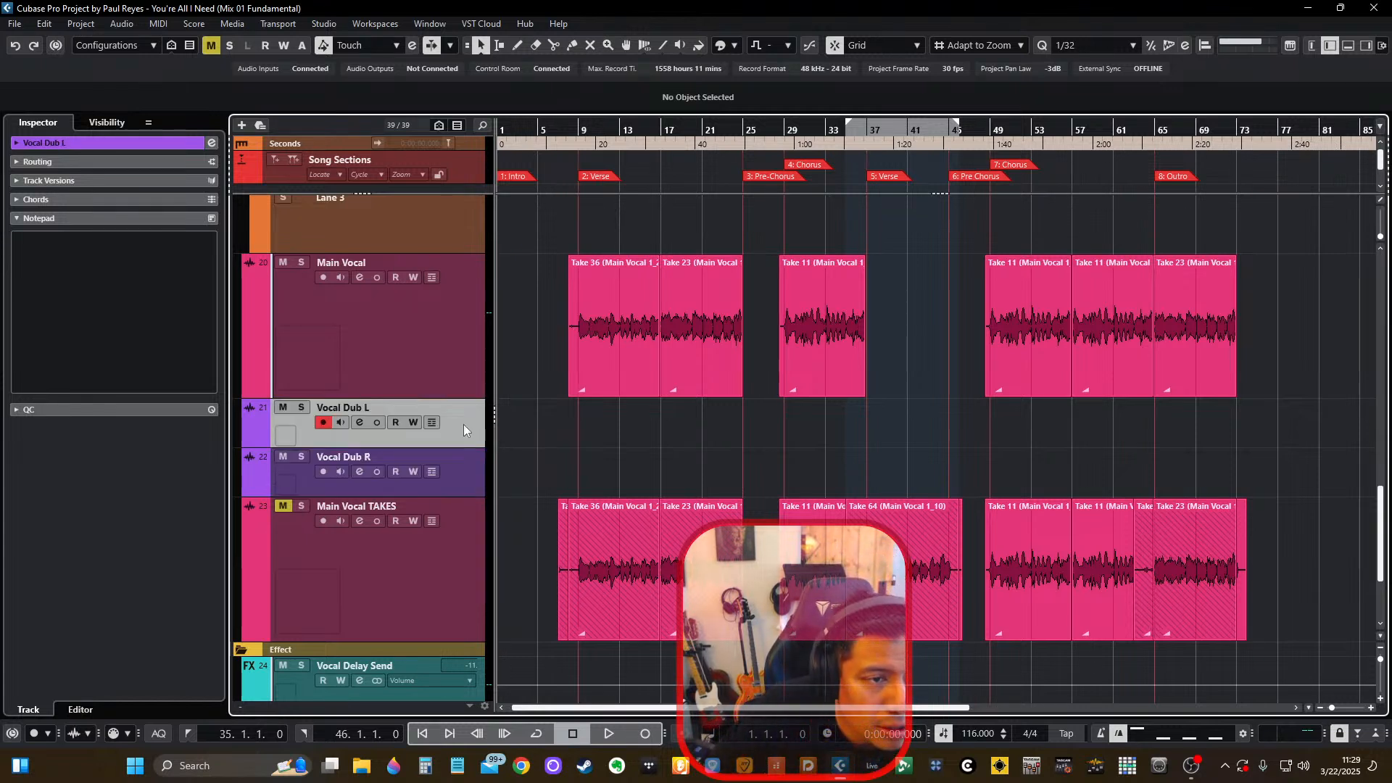
left_click(460, 354)
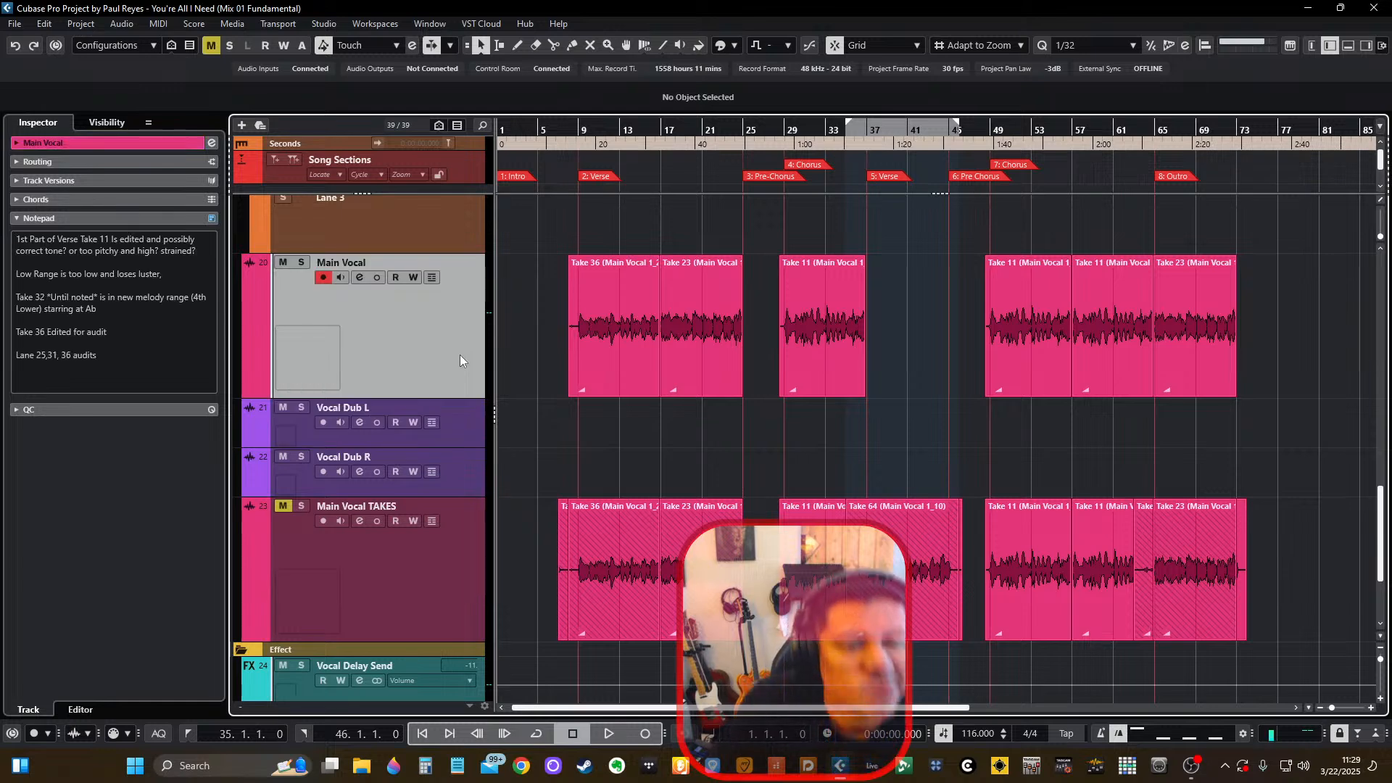
scroll(575, 367, "up", 5)
left_click(576, 367)
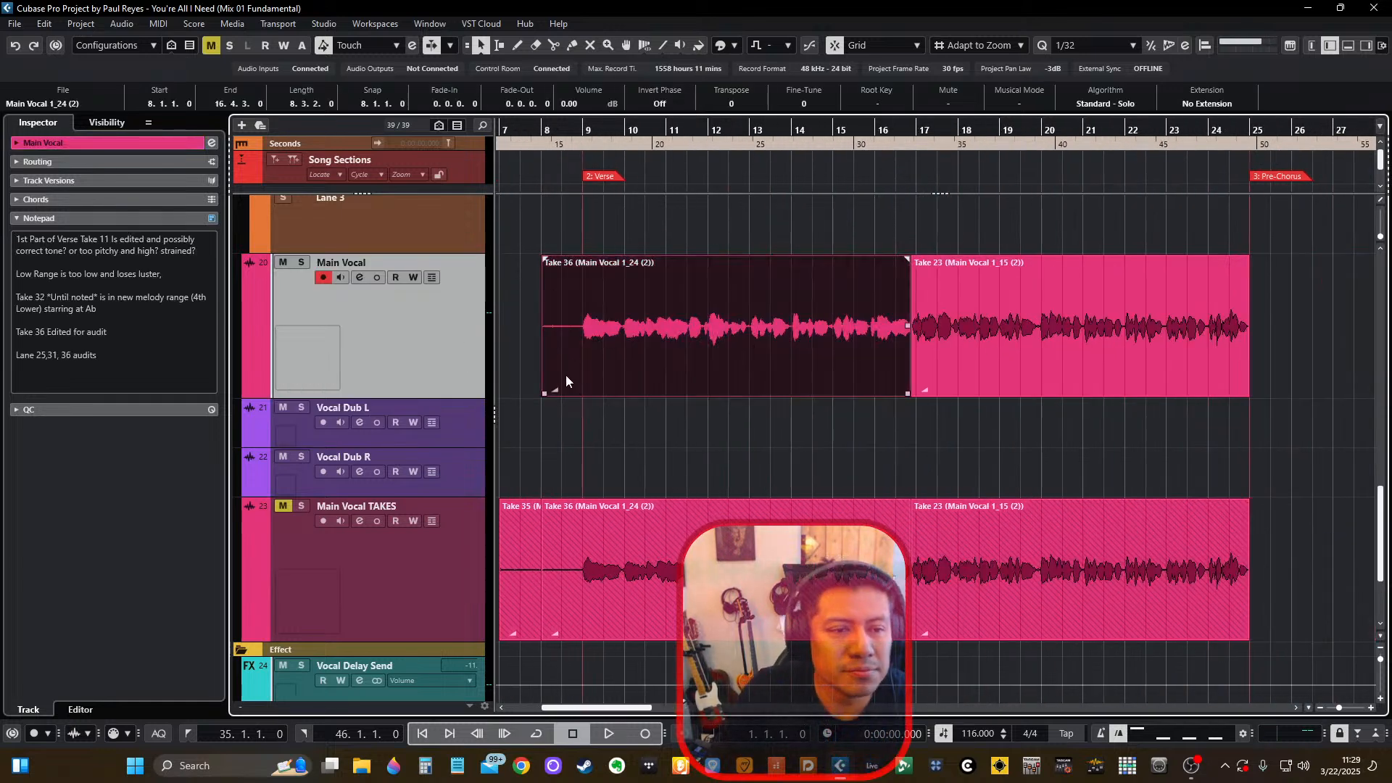
left_click_drag(542, 392, 563, 398)
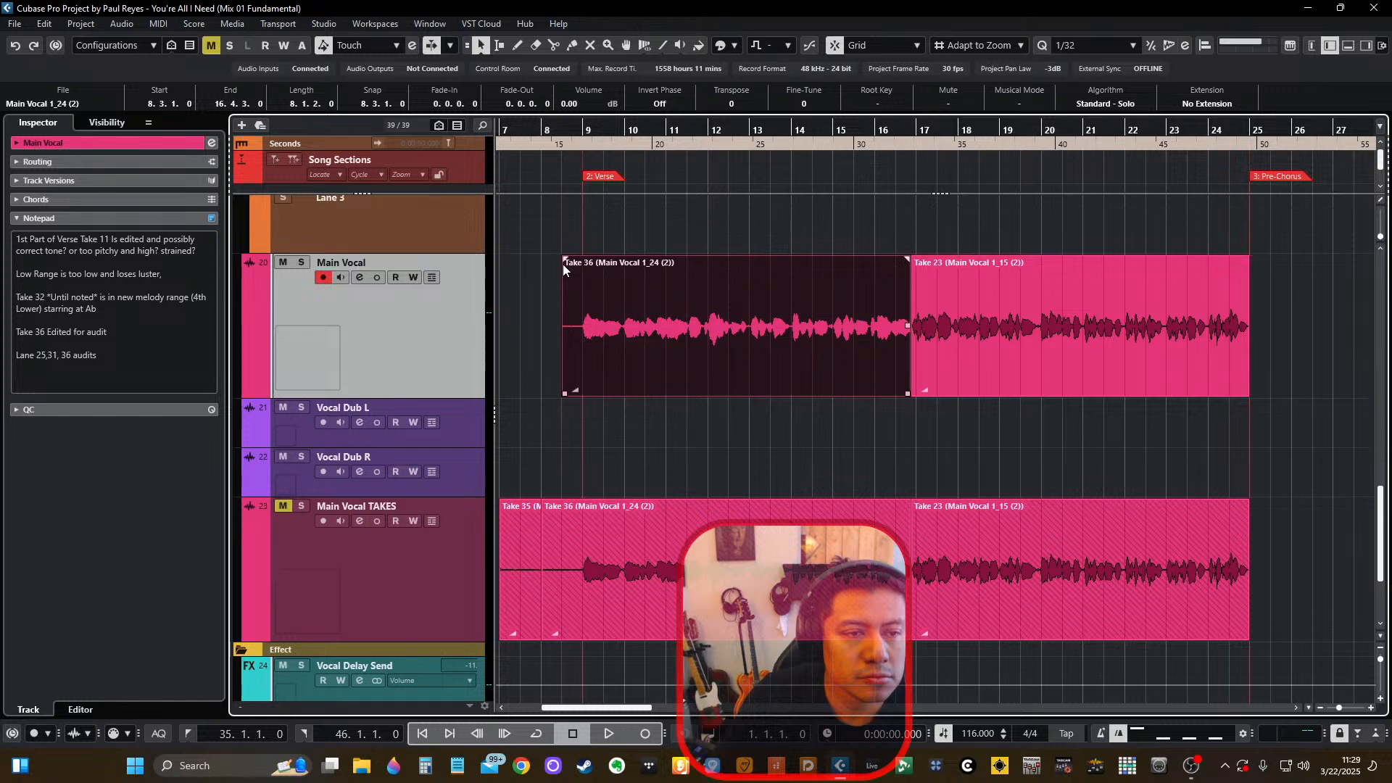
left_click_drag(563, 258, 577, 263)
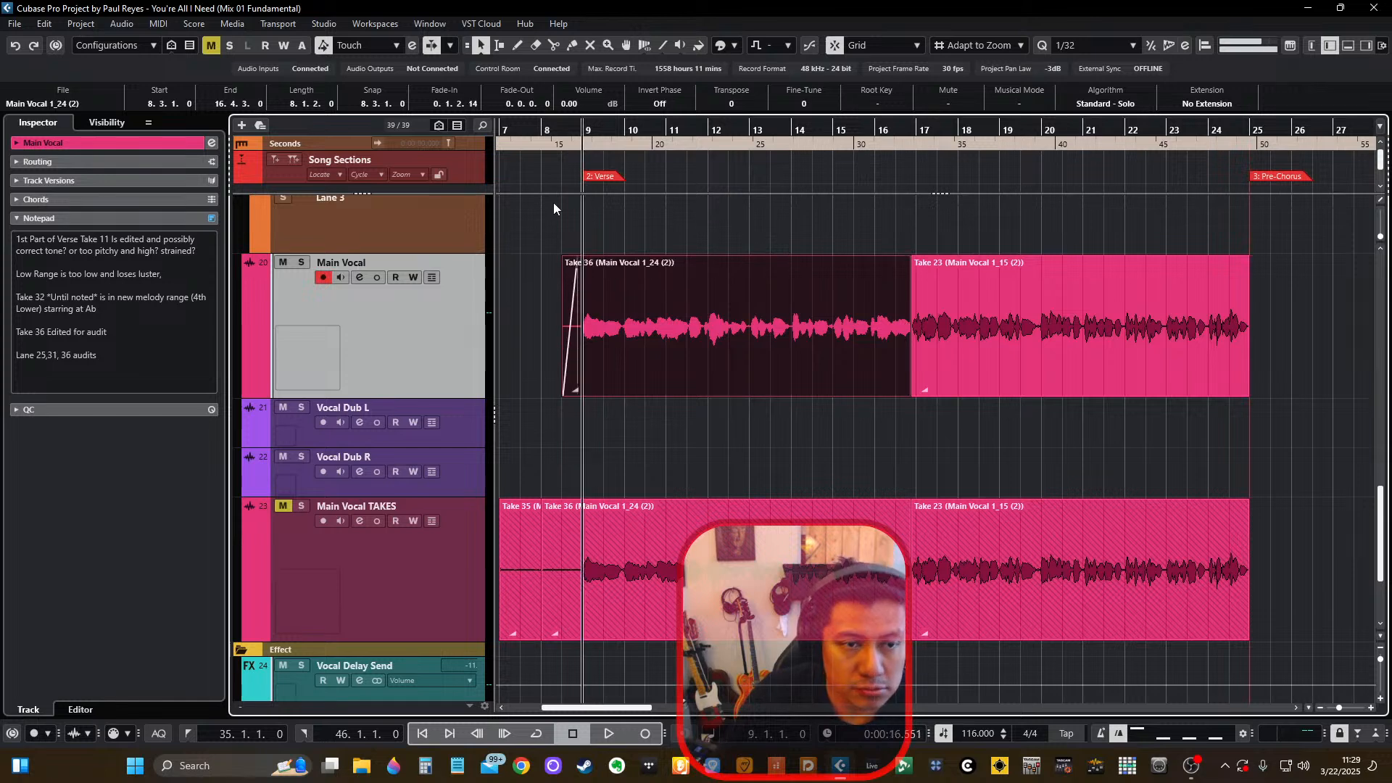
Play Take 36 from its event start and inspect its VariAudio pitch segments in the sample editor.
key("l")
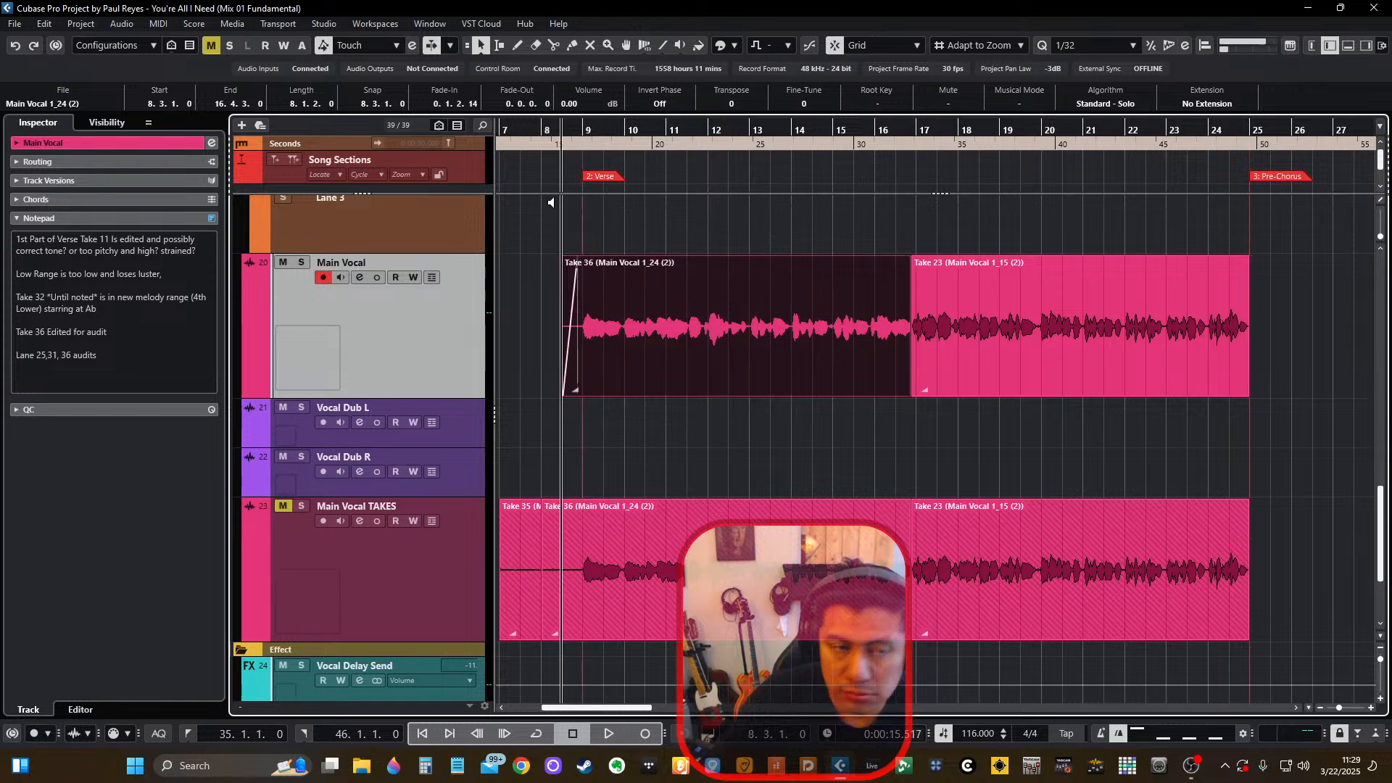
double_click(668, 343)
key("space")
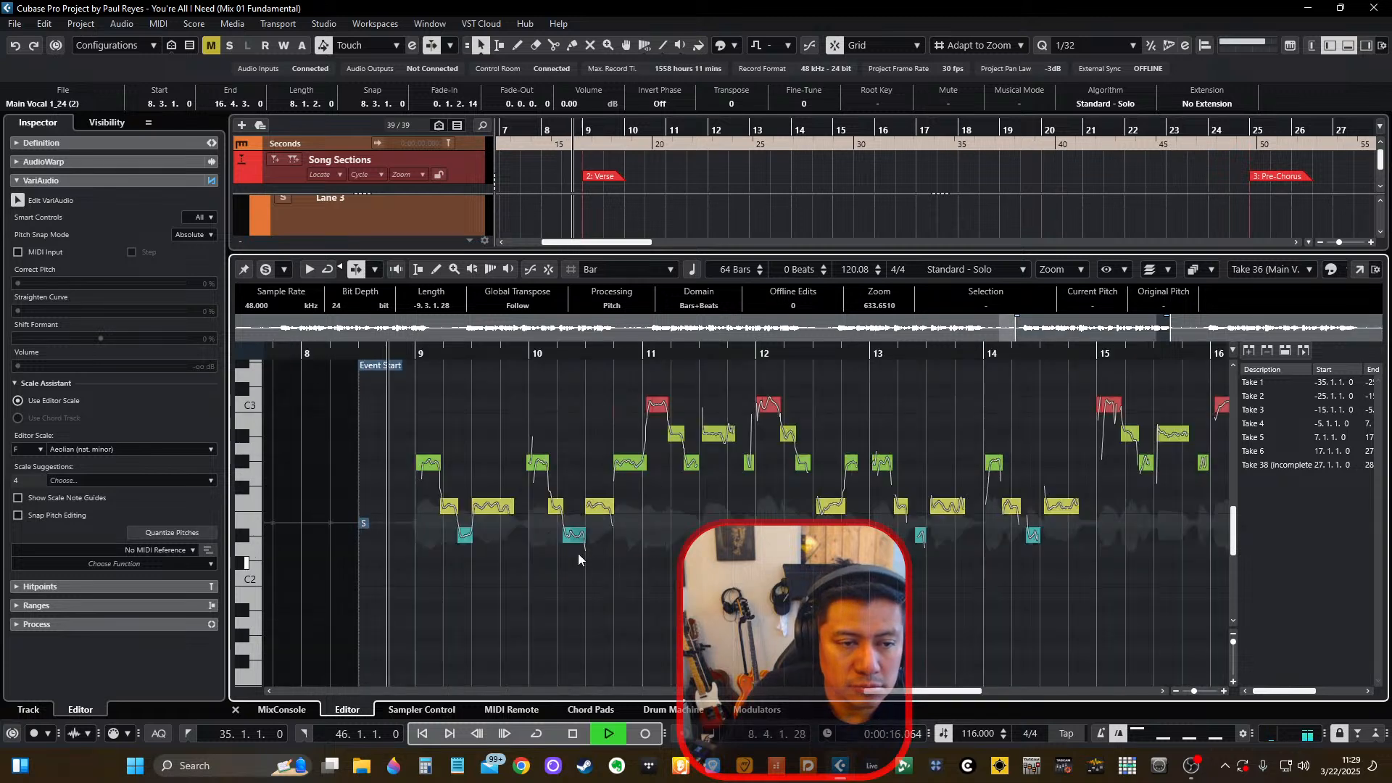
key("space")
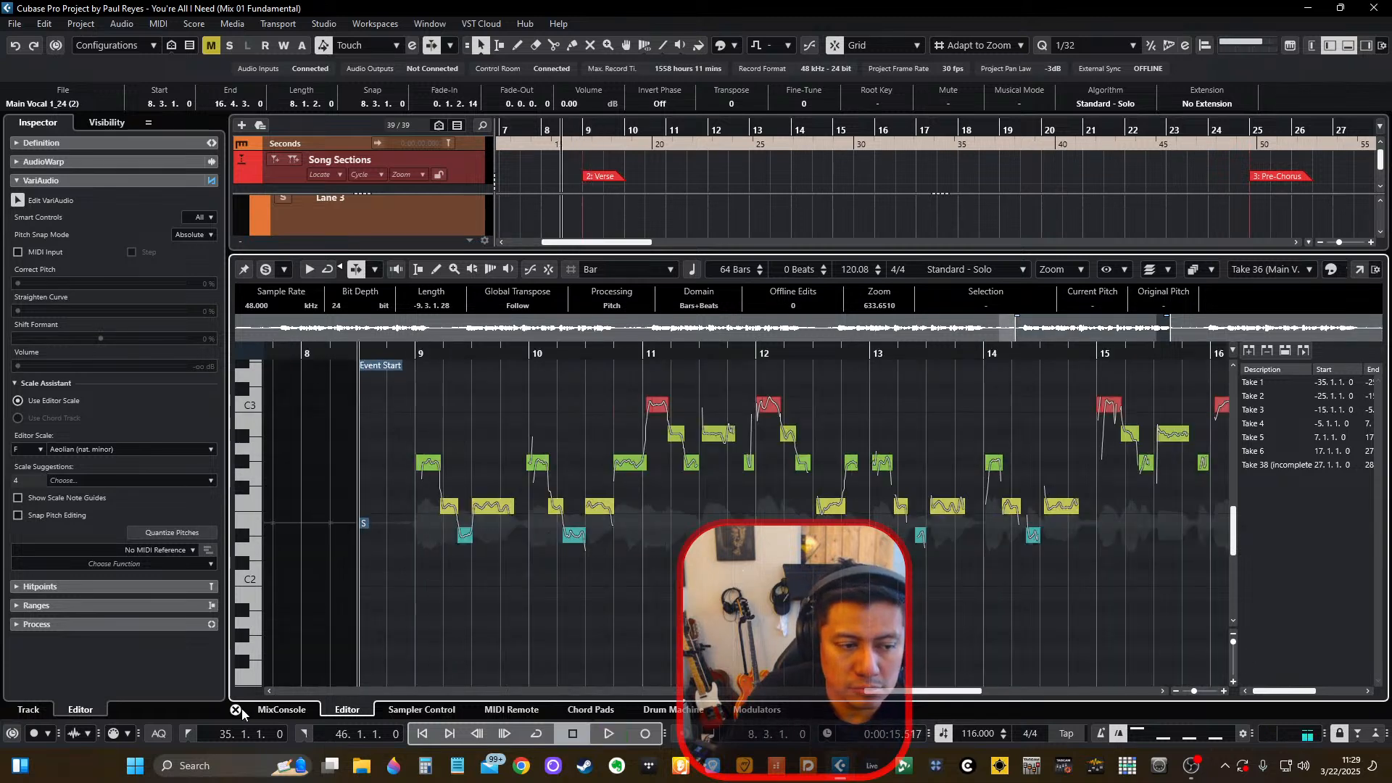
left_click(237, 710)
key("space")
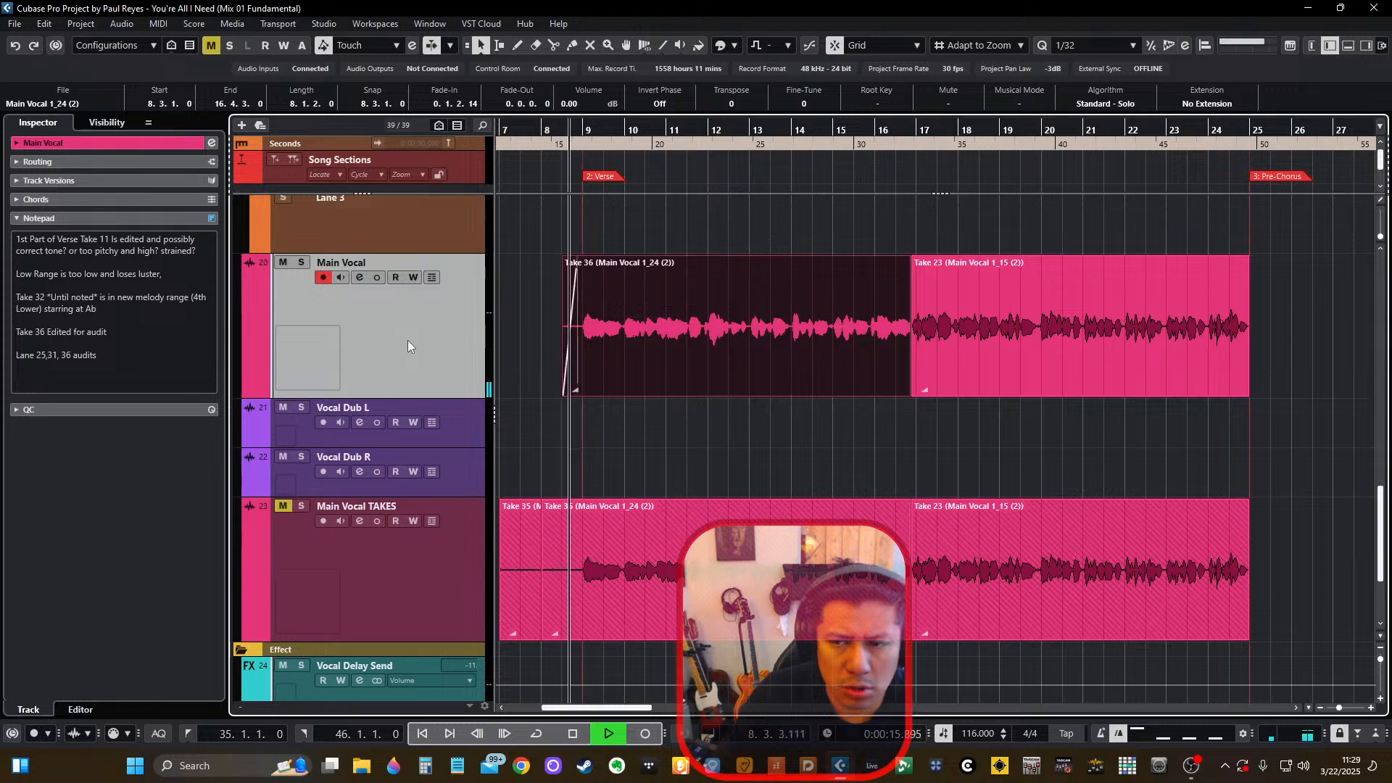
key("space")
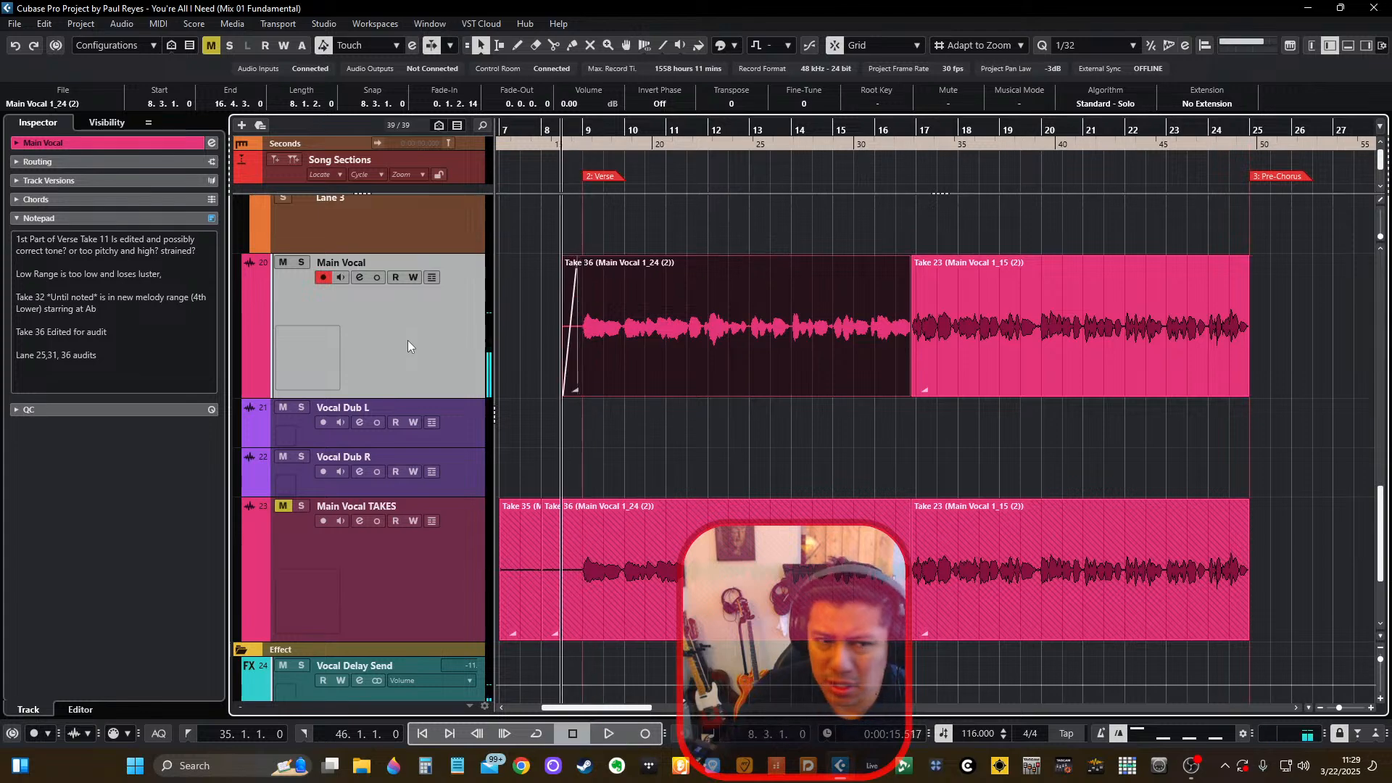
Open the mixer, bring the vocal, effect and output channels into view, and play the mix in short passes.
key("F3")
key("space")
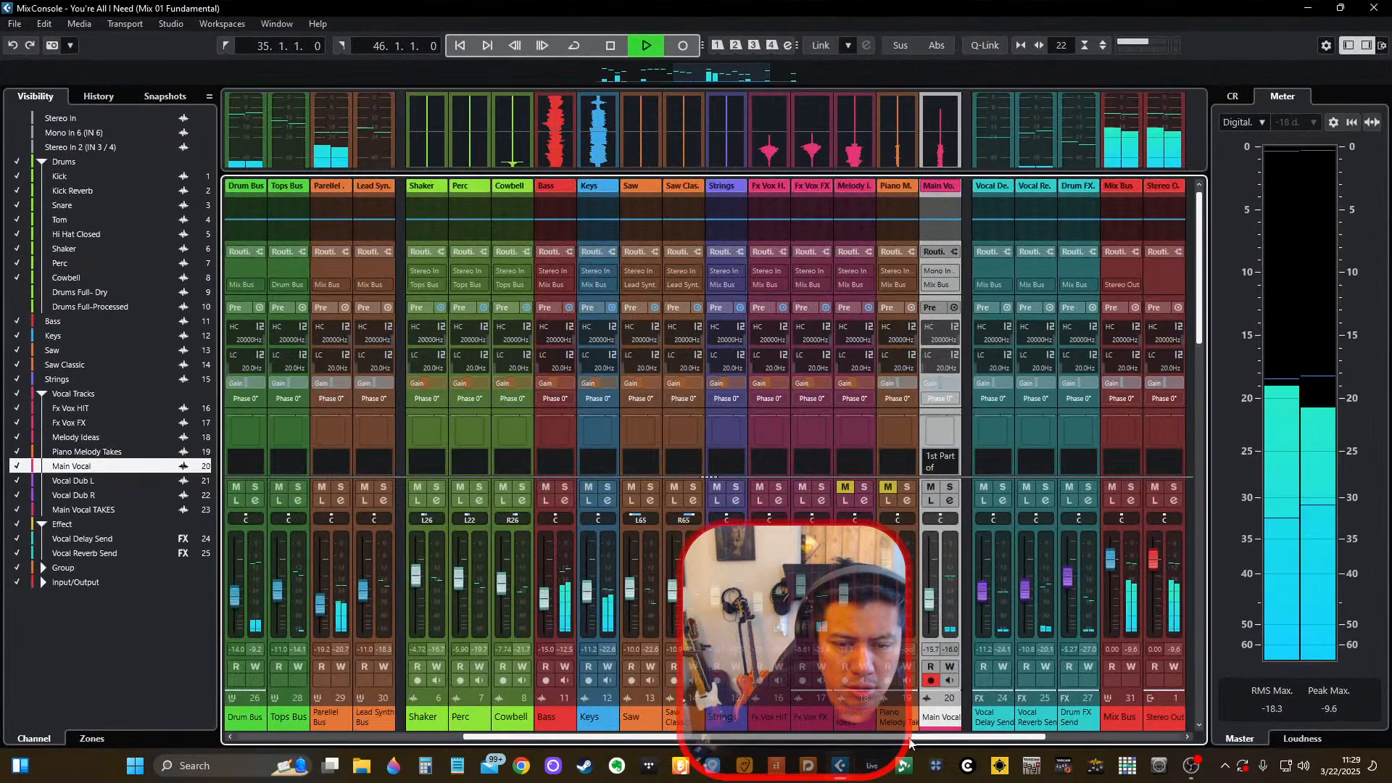
key("space")
left_click_drag(911, 740, 866, 741)
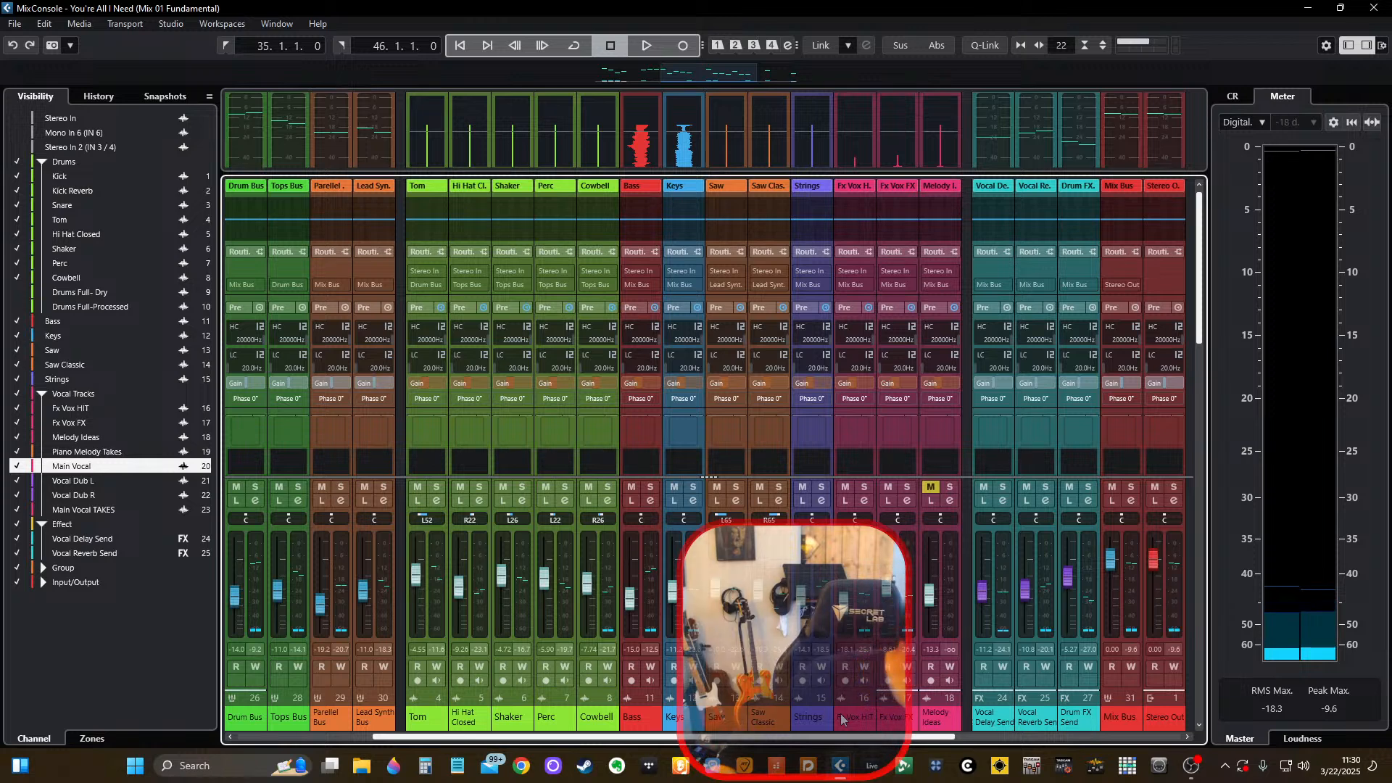
left_click_drag(841, 719, 1084, 732)
scroll(1189, 280, "down", 3)
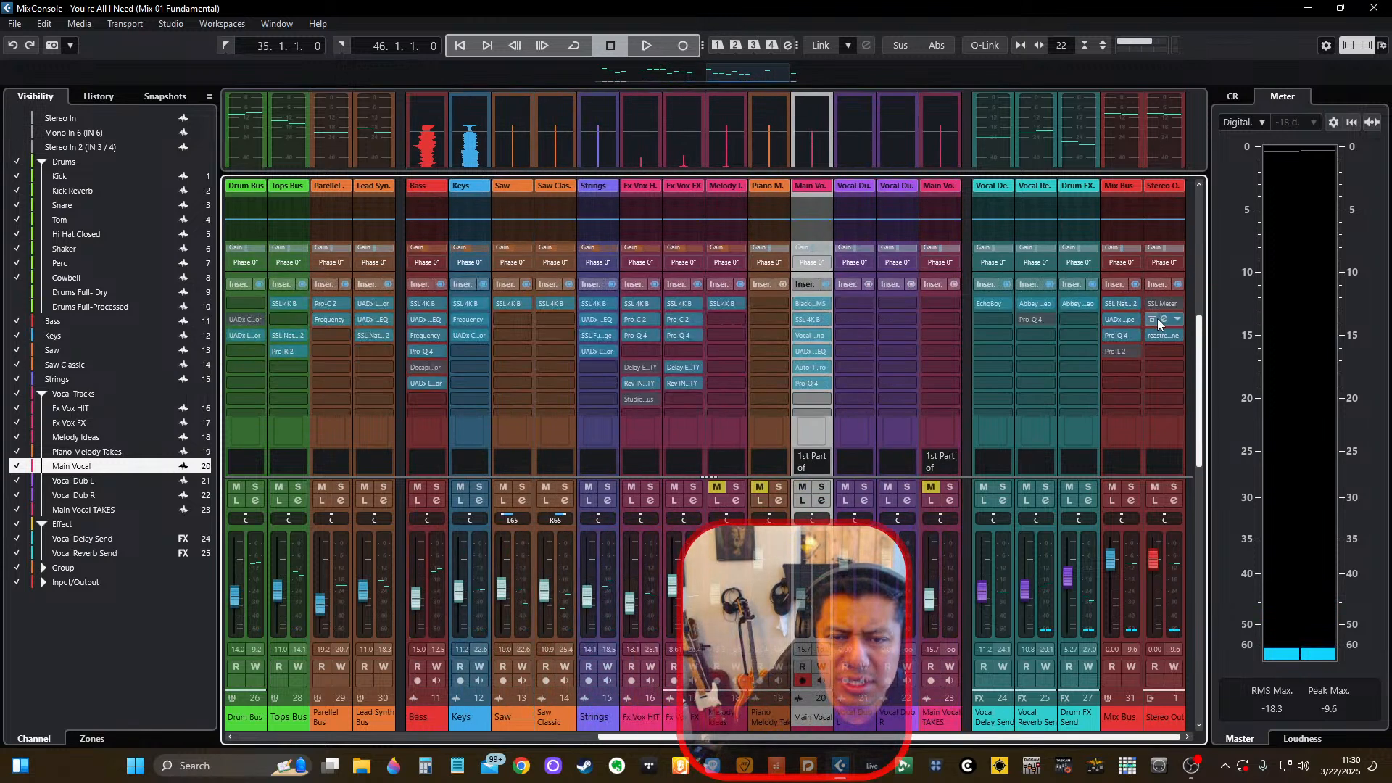
key("space")
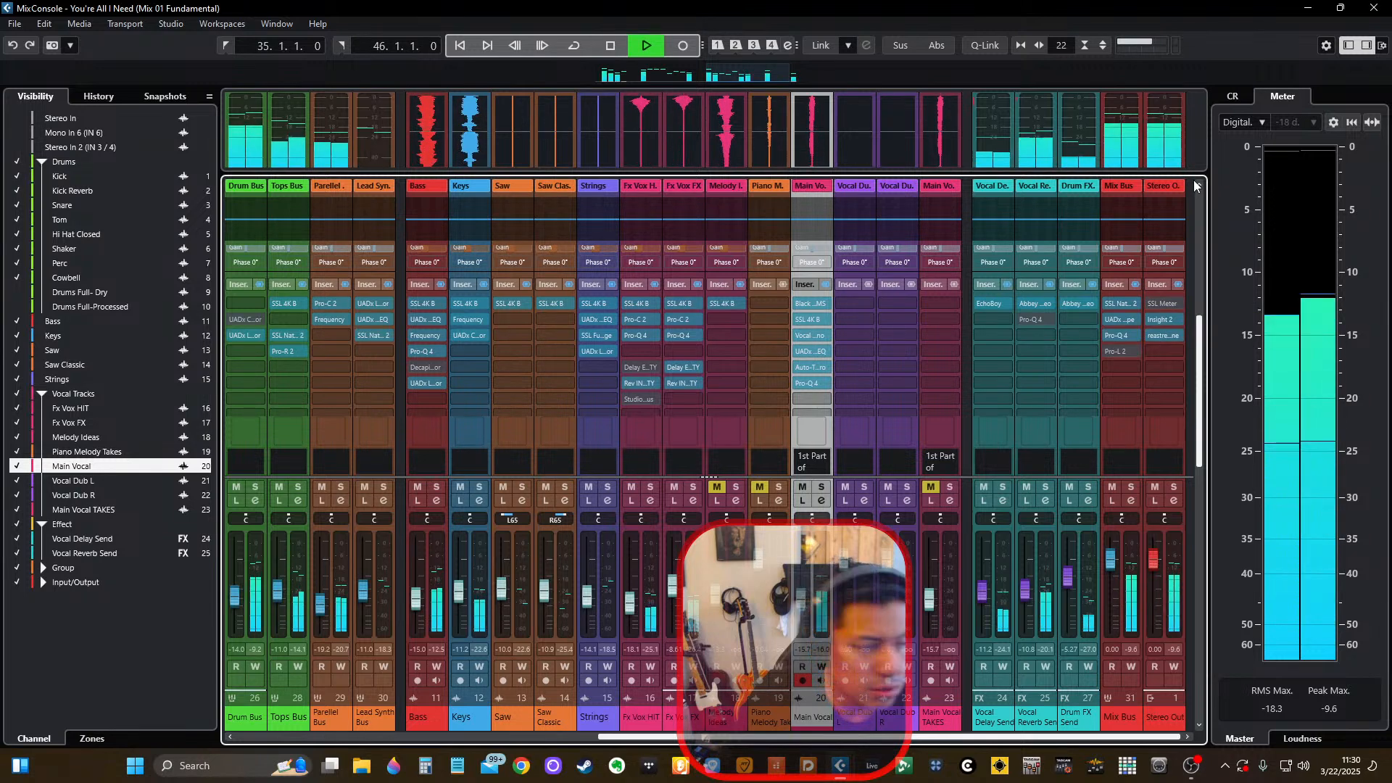
key("space")
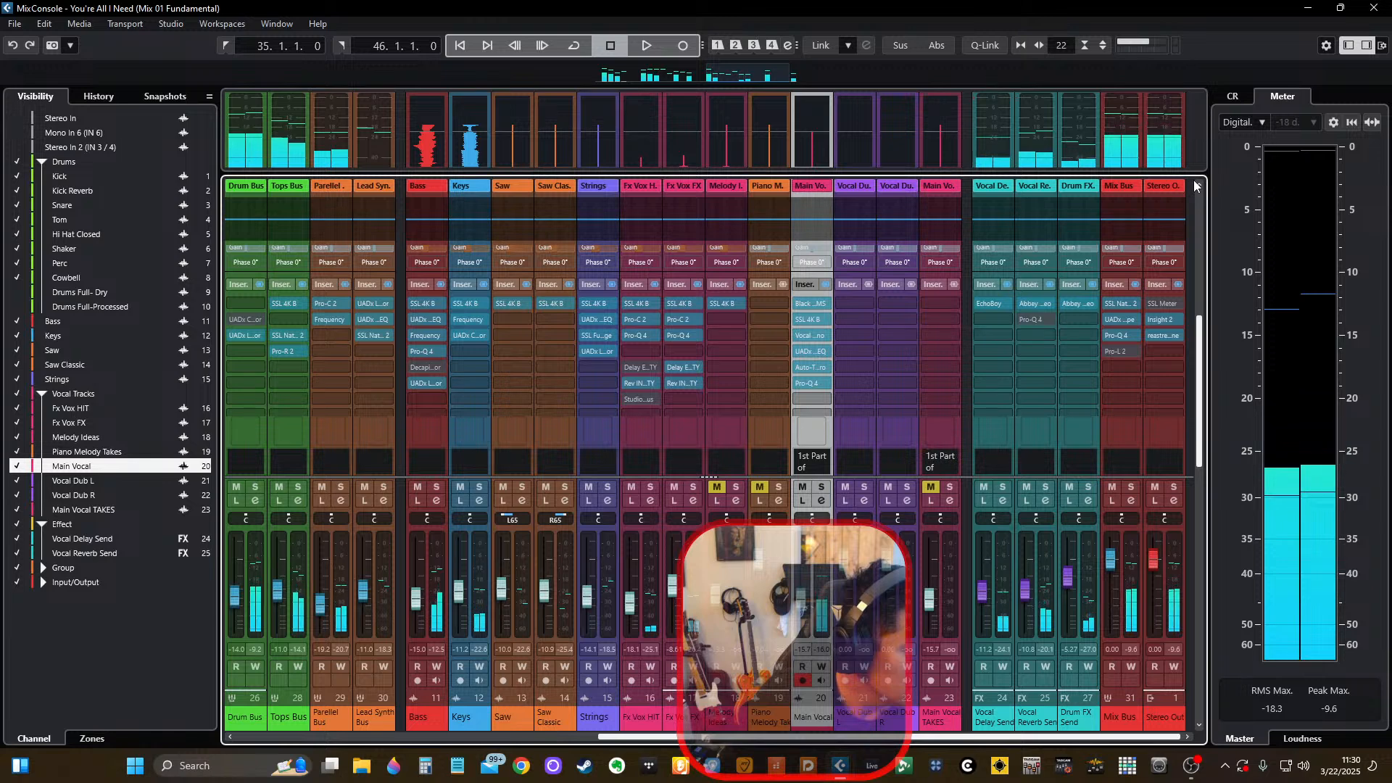
Examine the direct routing and sends of the Mix Bus and Stereo Out channels for stray signal paths.
scroll(1178, 359, "down", 5)
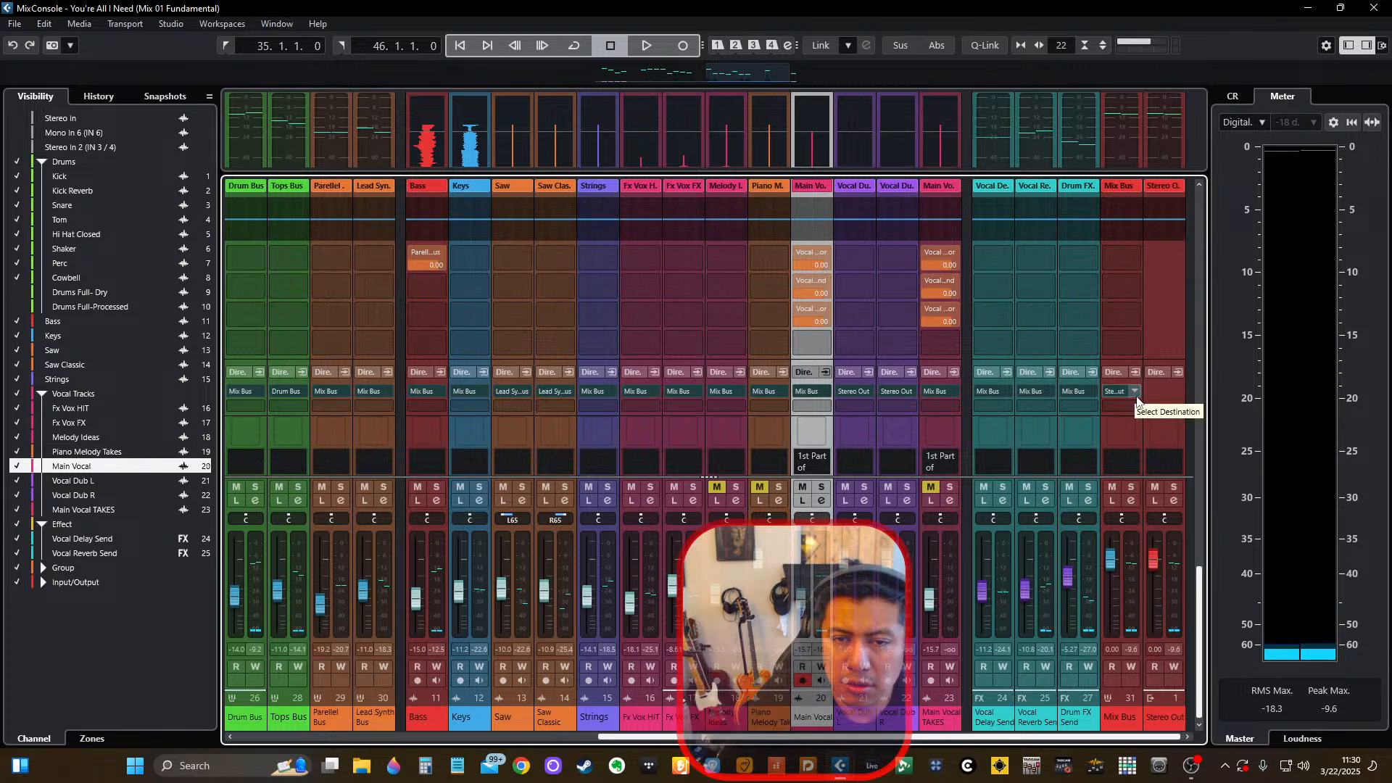
left_click(1137, 396)
left_click(1157, 321)
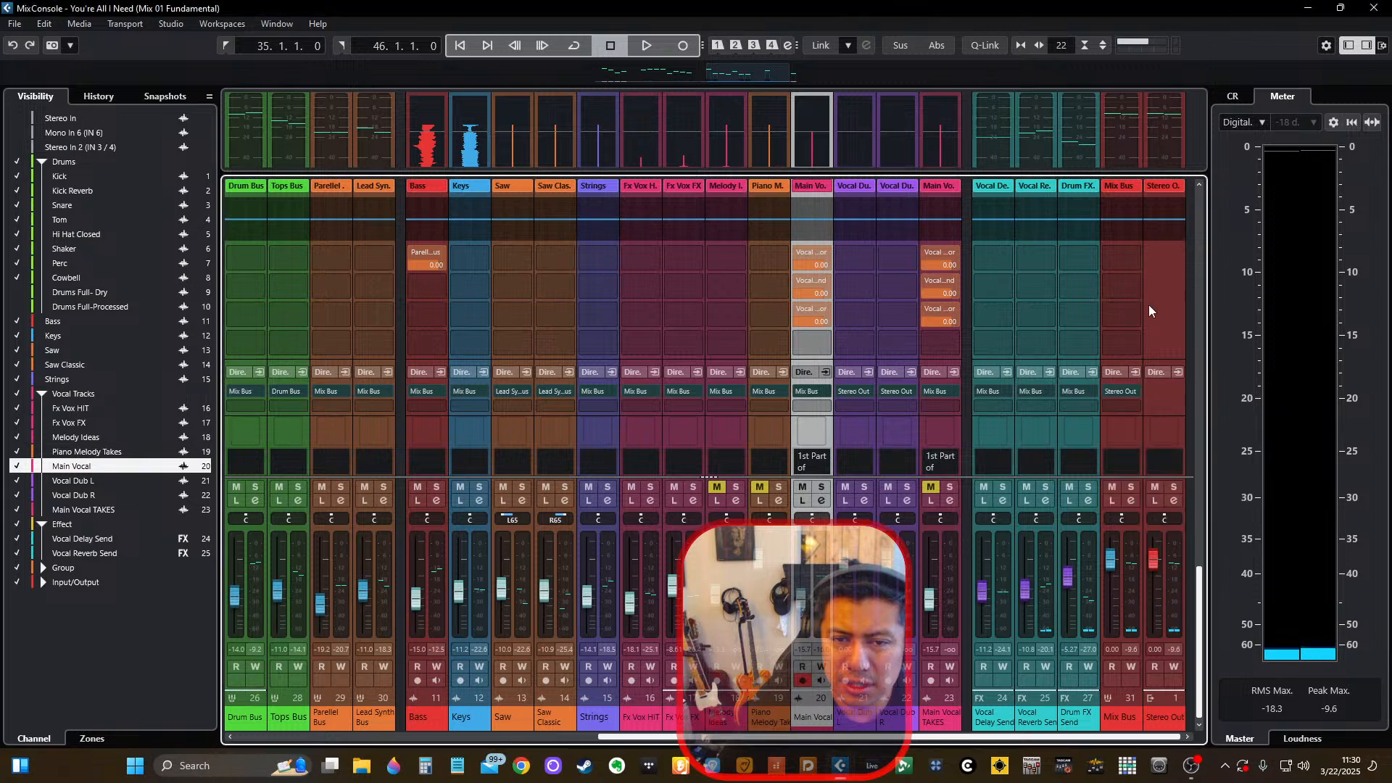
scroll(1136, 312, "up", 2)
scroll(1136, 312, "up", 1)
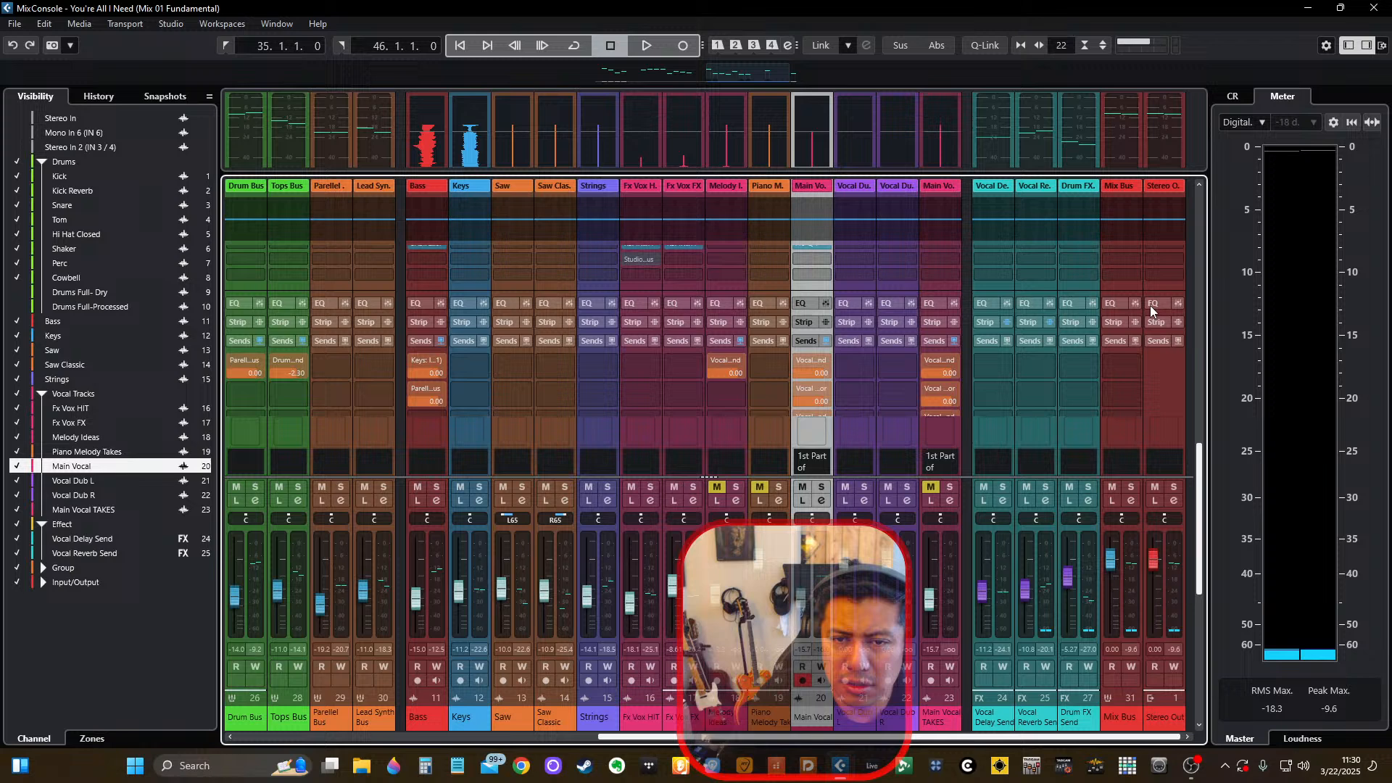
left_click(1160, 342)
scroll(1162, 348, "up", 1)
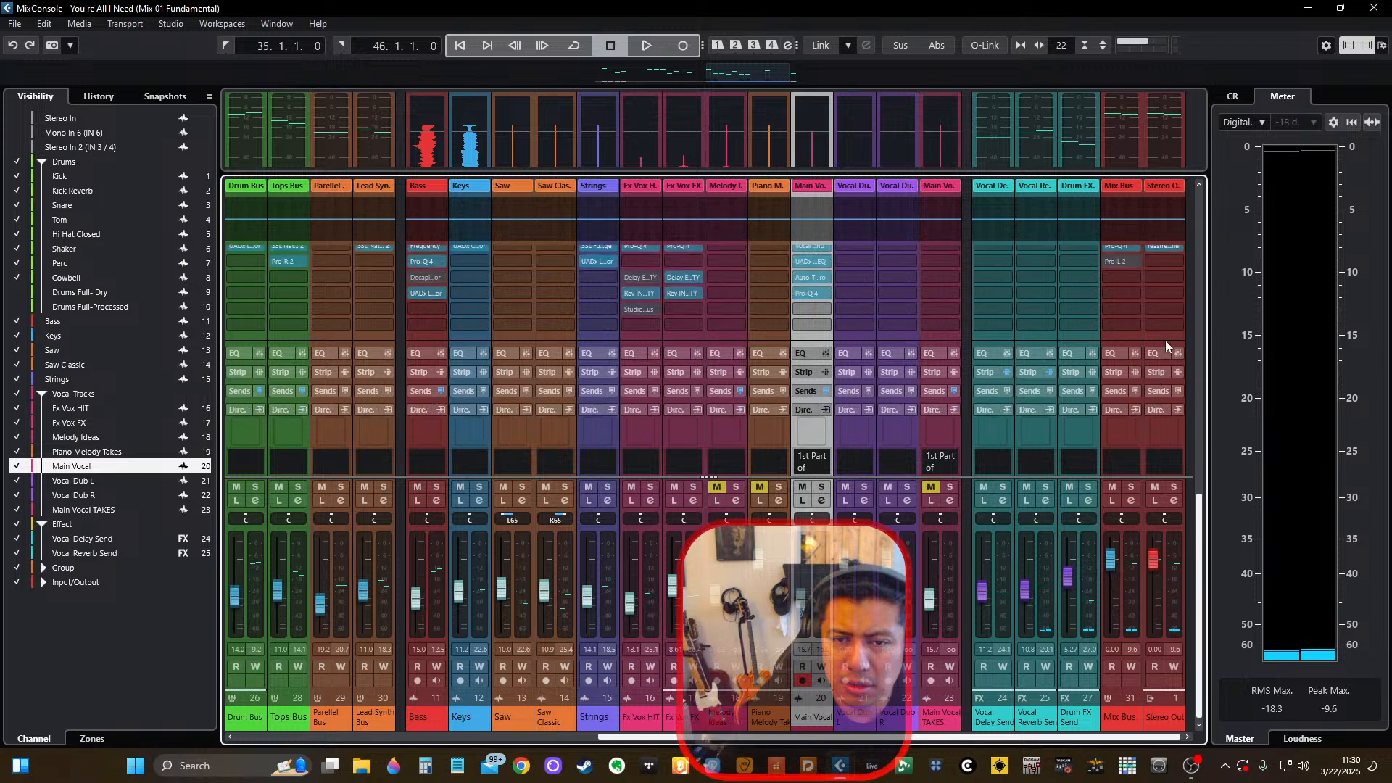
left_click(1160, 390)
left_click(1160, 389)
scroll(1173, 324, "up", 3)
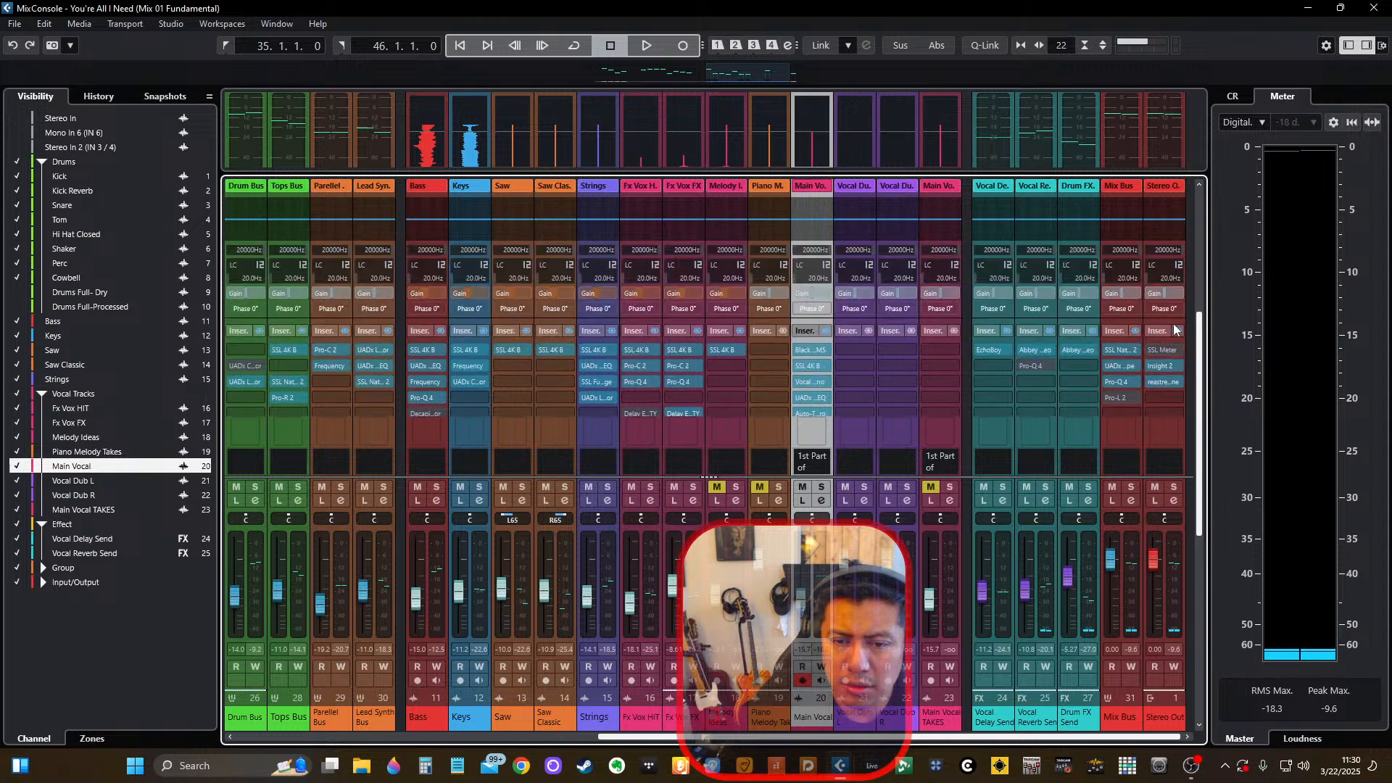
Inspect the VSX plug-in inserted on the Control Room's VSX Check channel and audition the mix through it.
left_click(1243, 96)
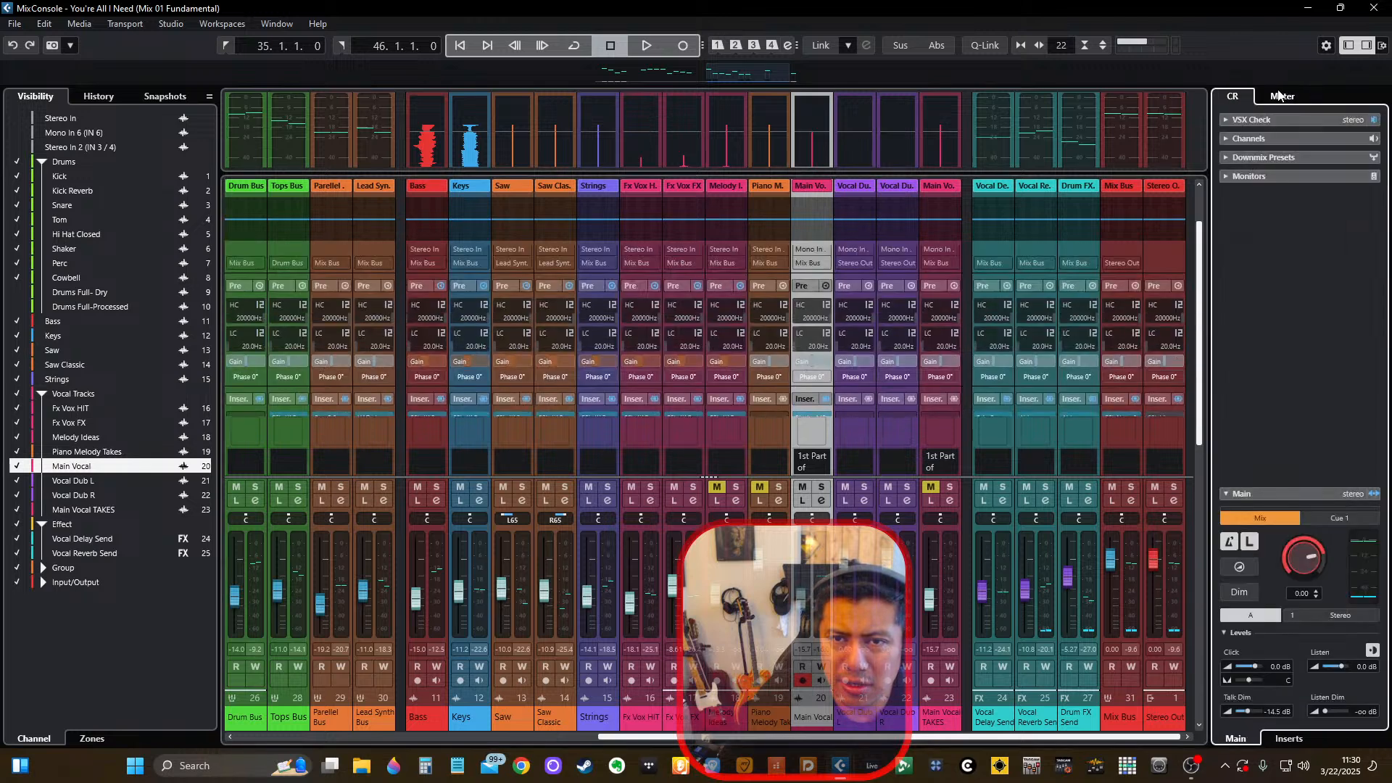
left_click(1227, 120)
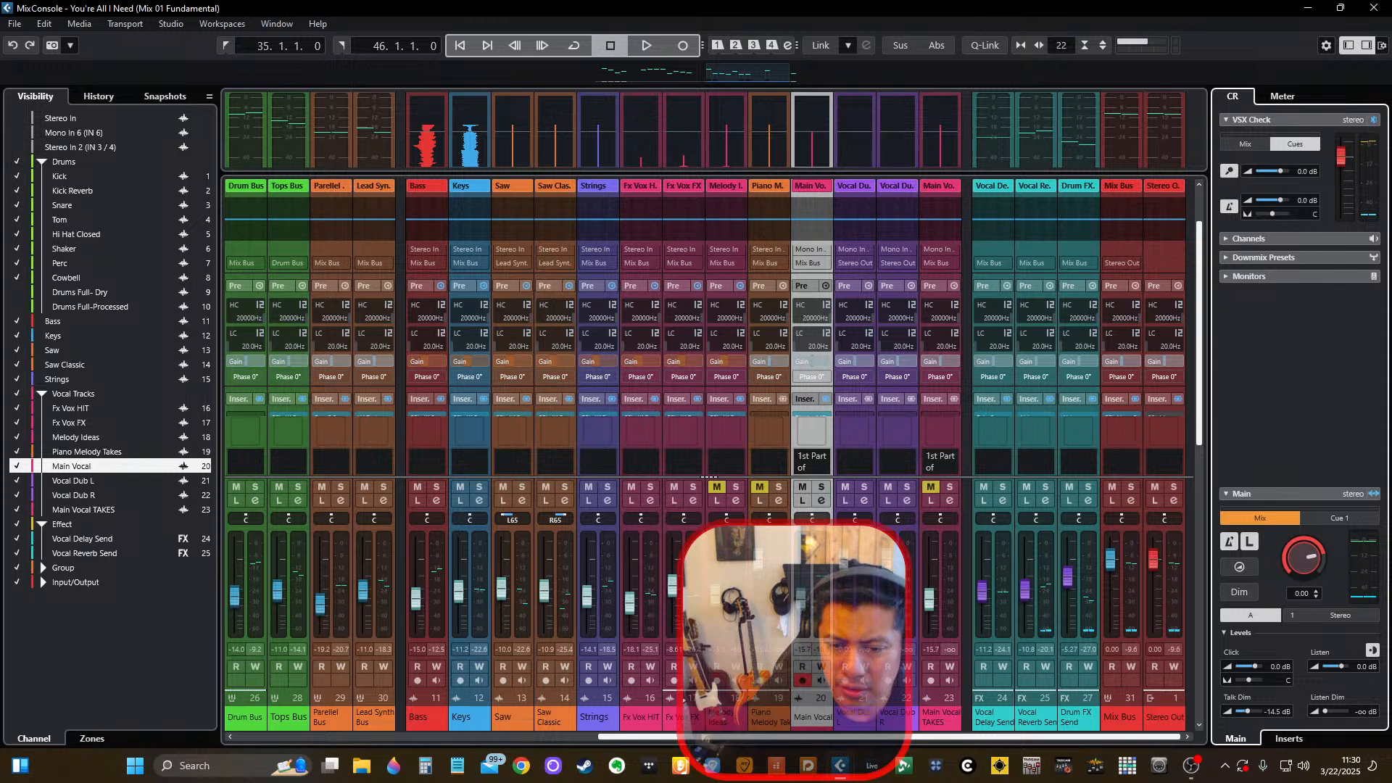
left_click(1289, 738)
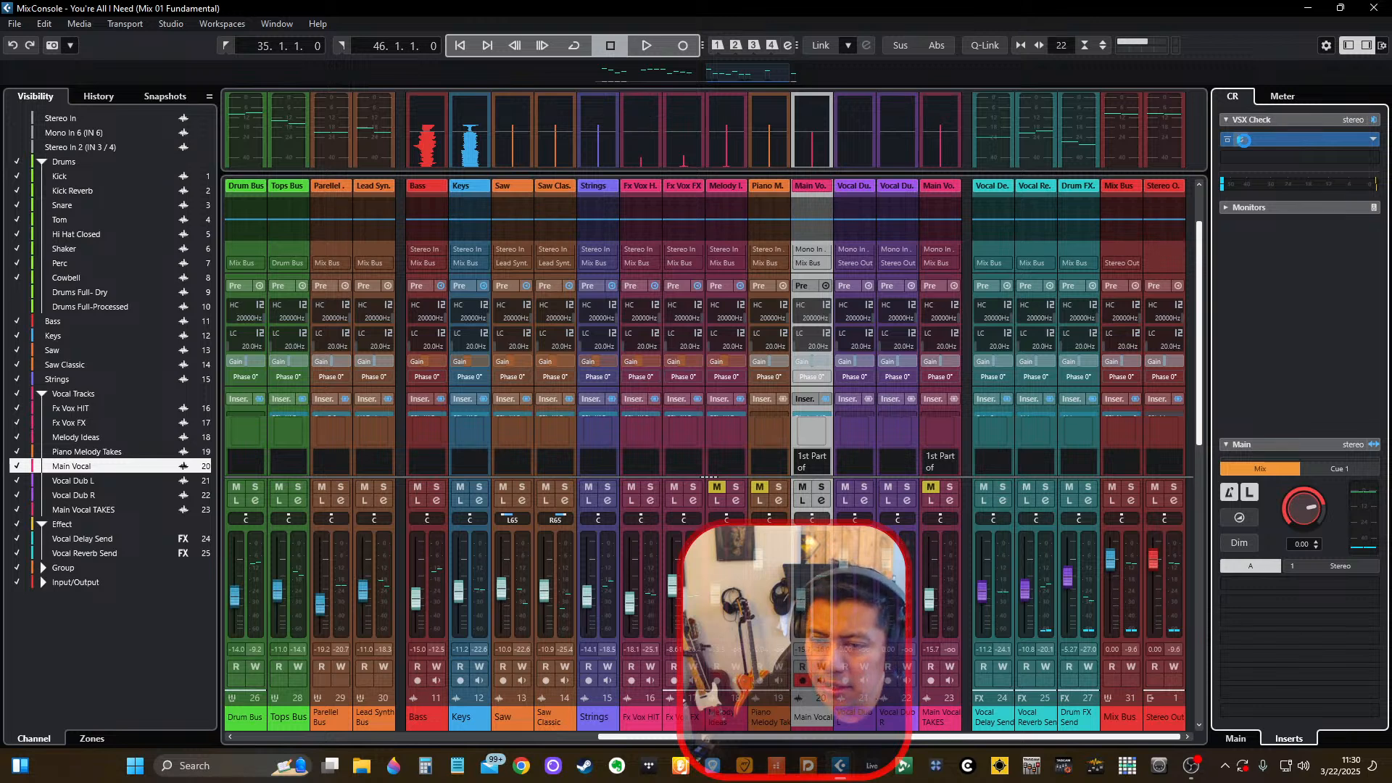
left_click(1244, 140)
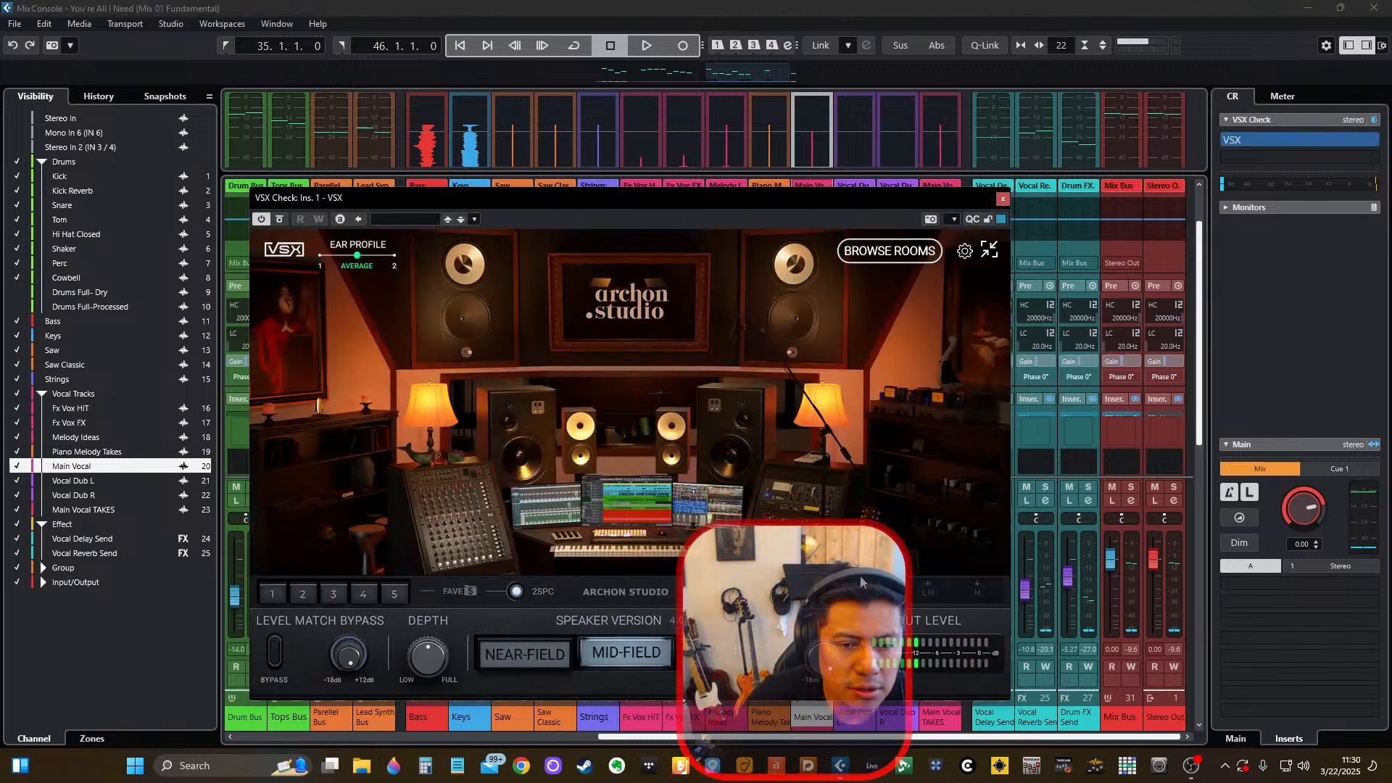
key("space")
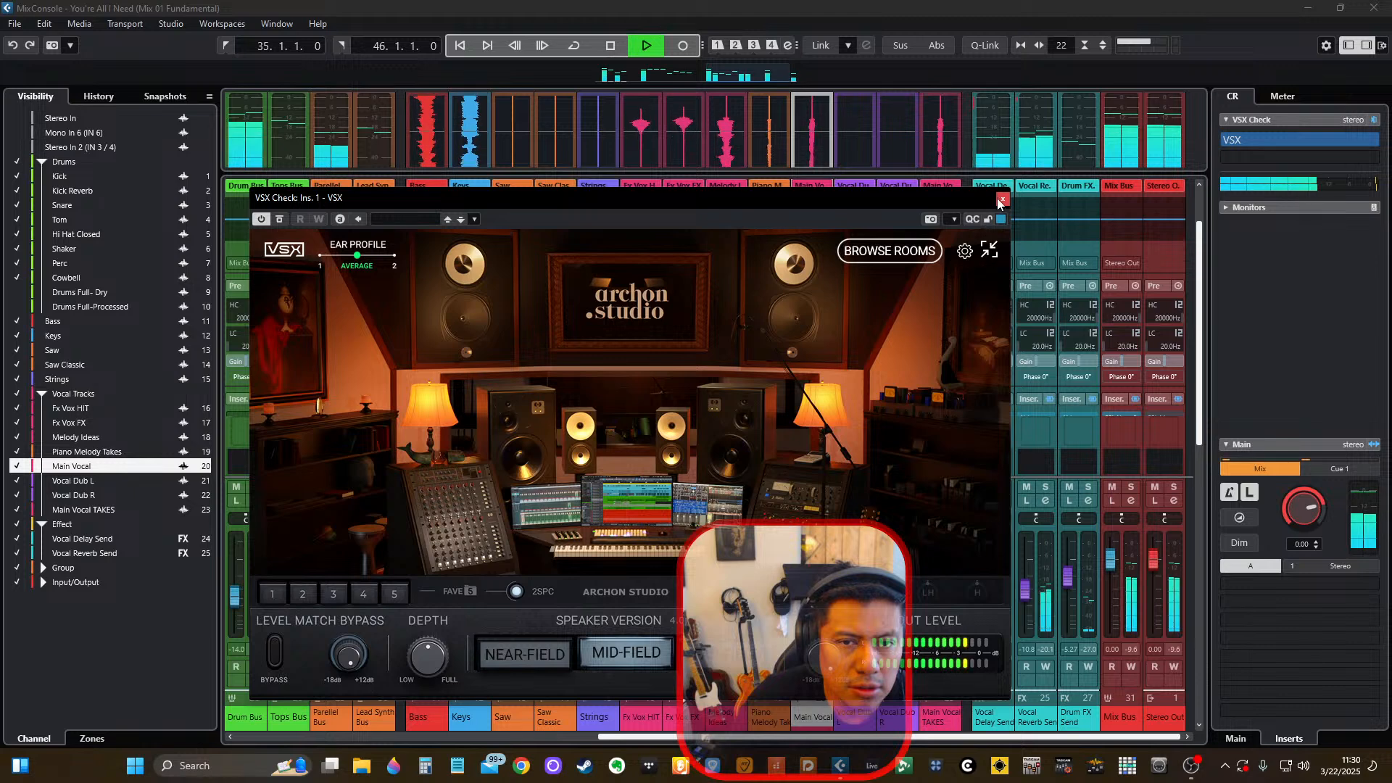
left_click(1002, 198)
scroll(1176, 307, "down", 5)
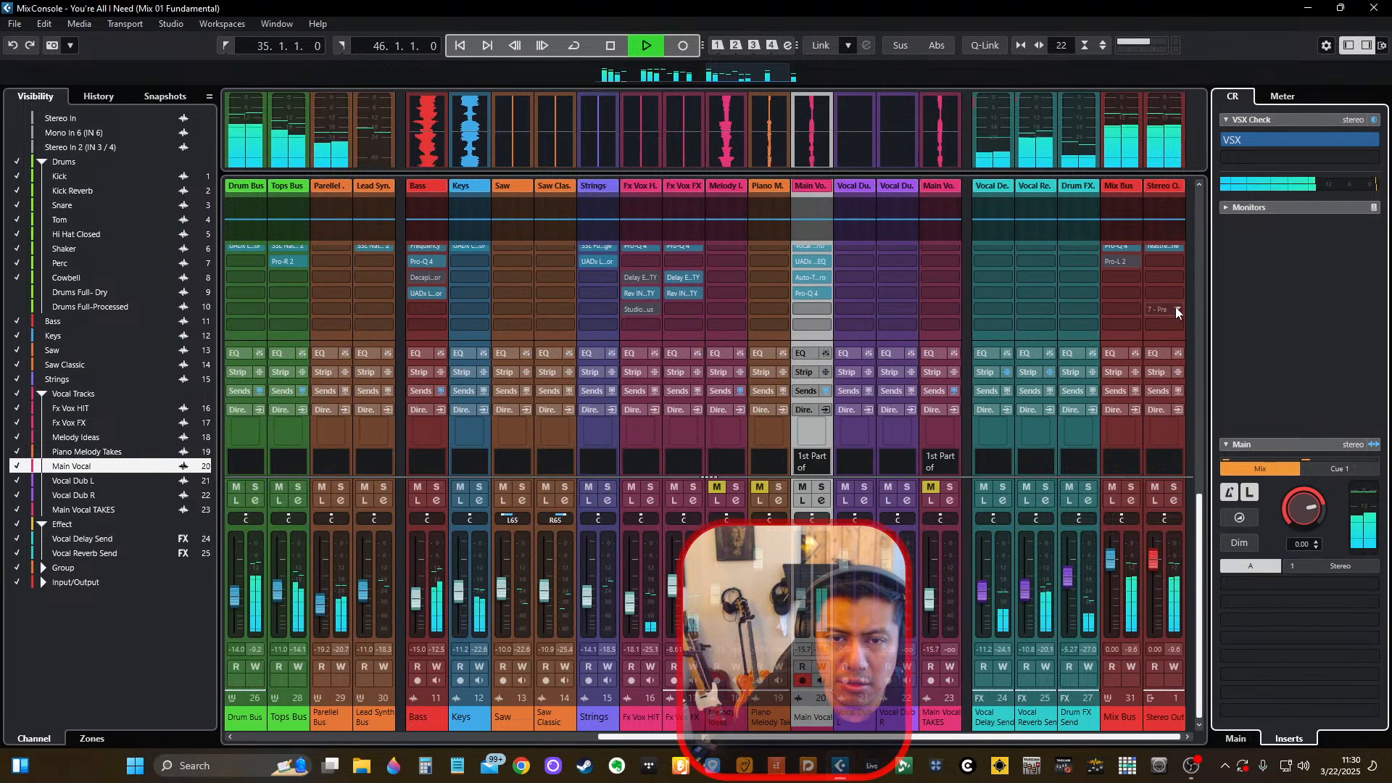
key("space")
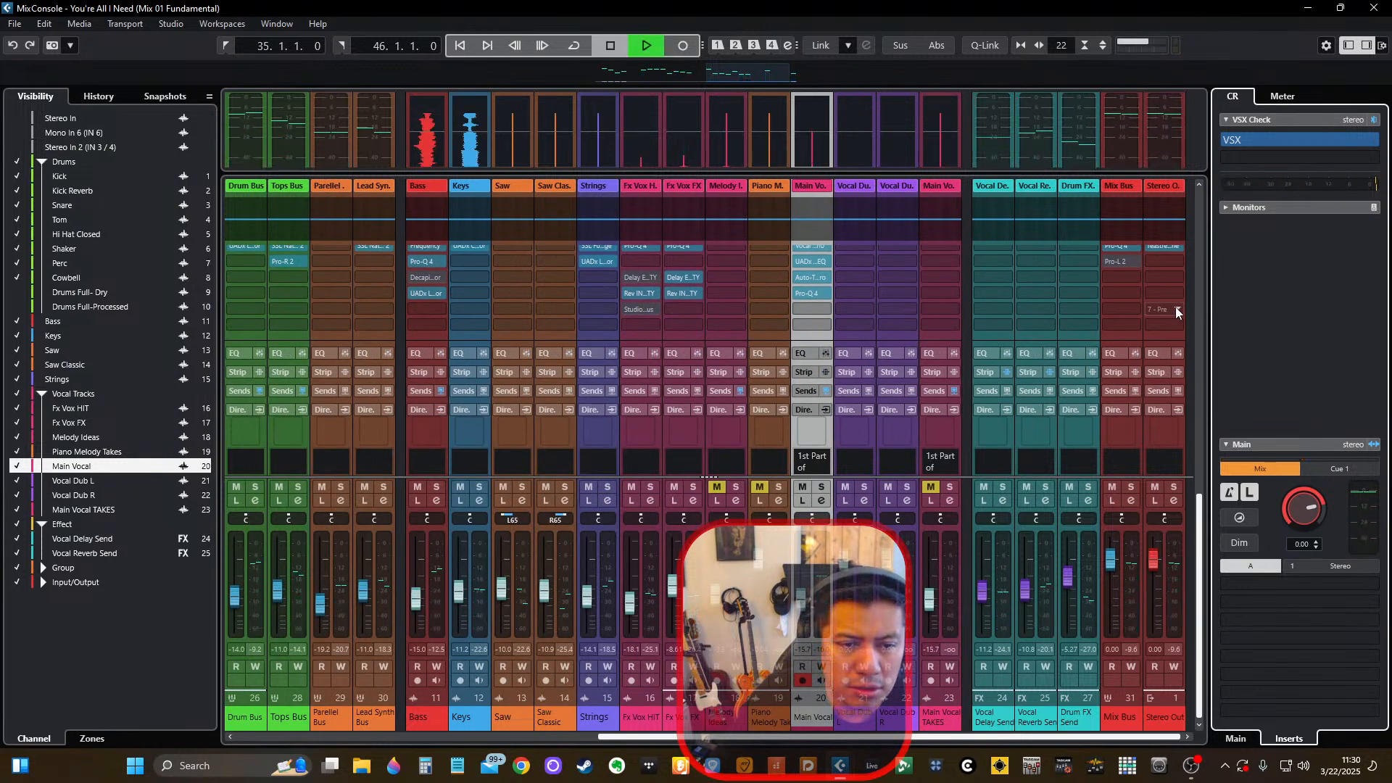
key("space")
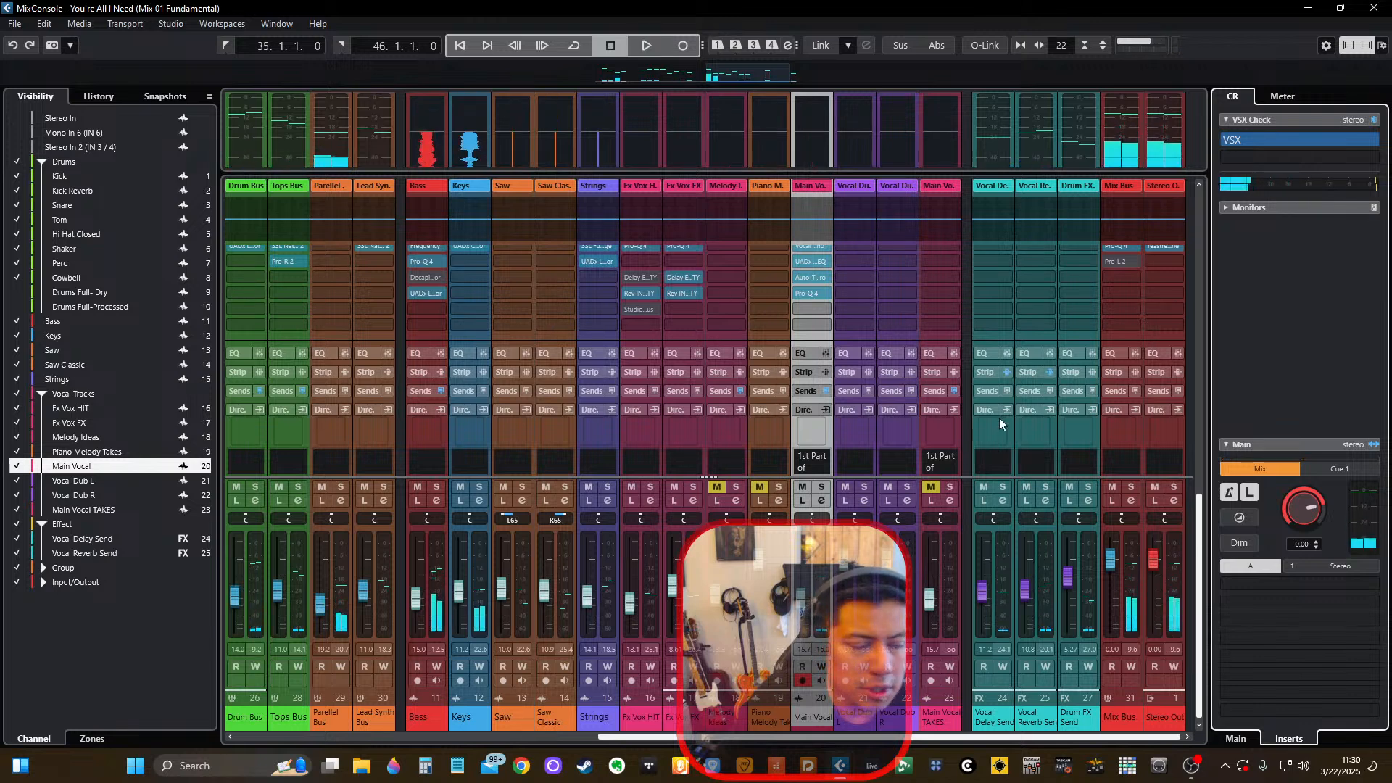
key("space")
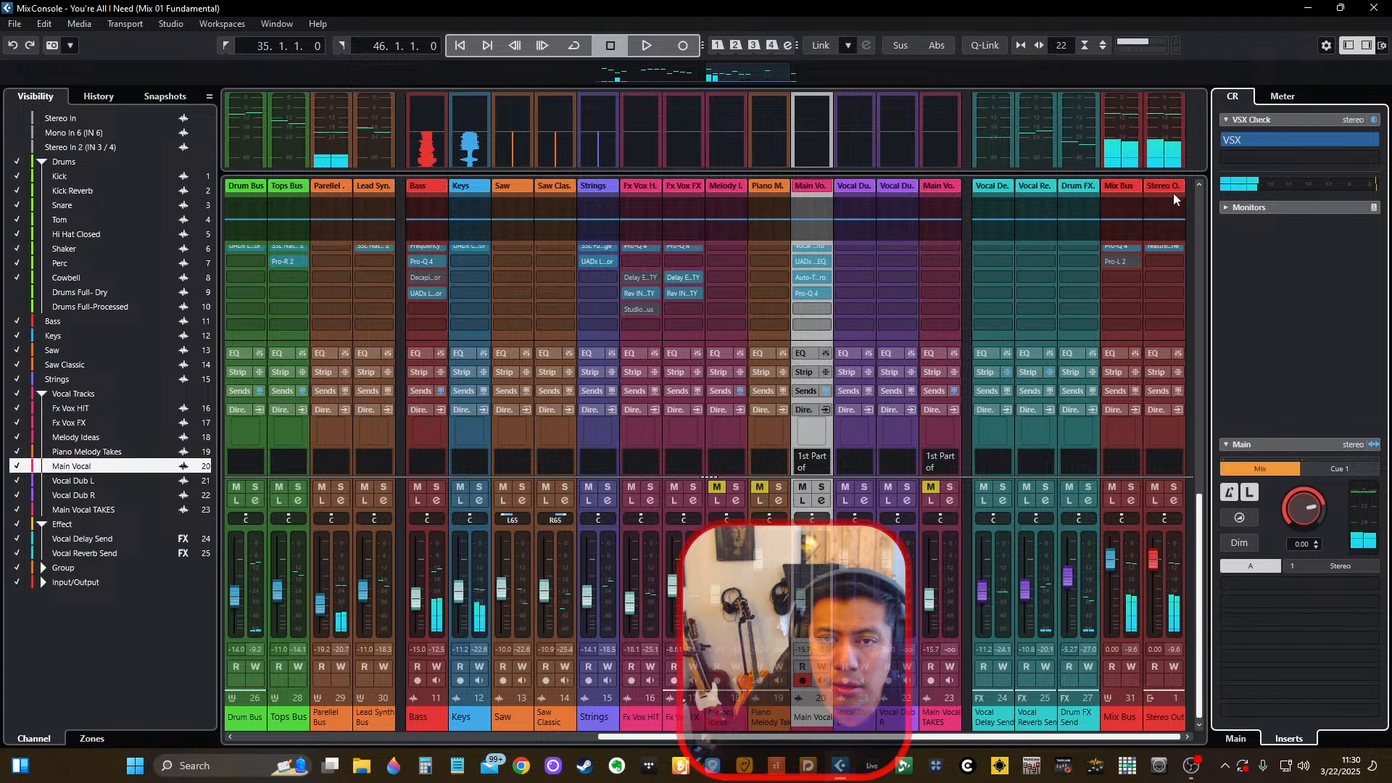
Show the Cue Sends rack on the mixer channels and expand it to reveal the VSX Check sends.
left_click(1382, 46)
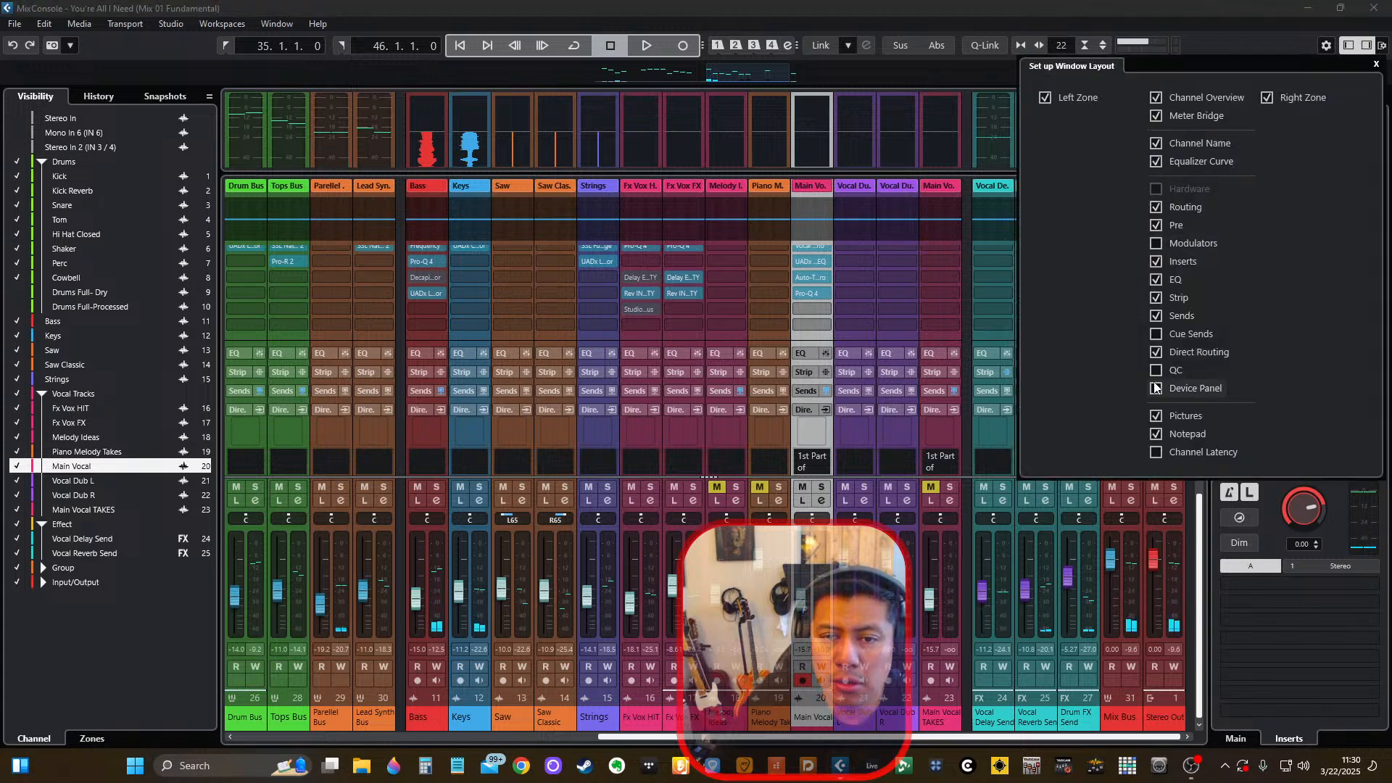
left_click(1156, 353)
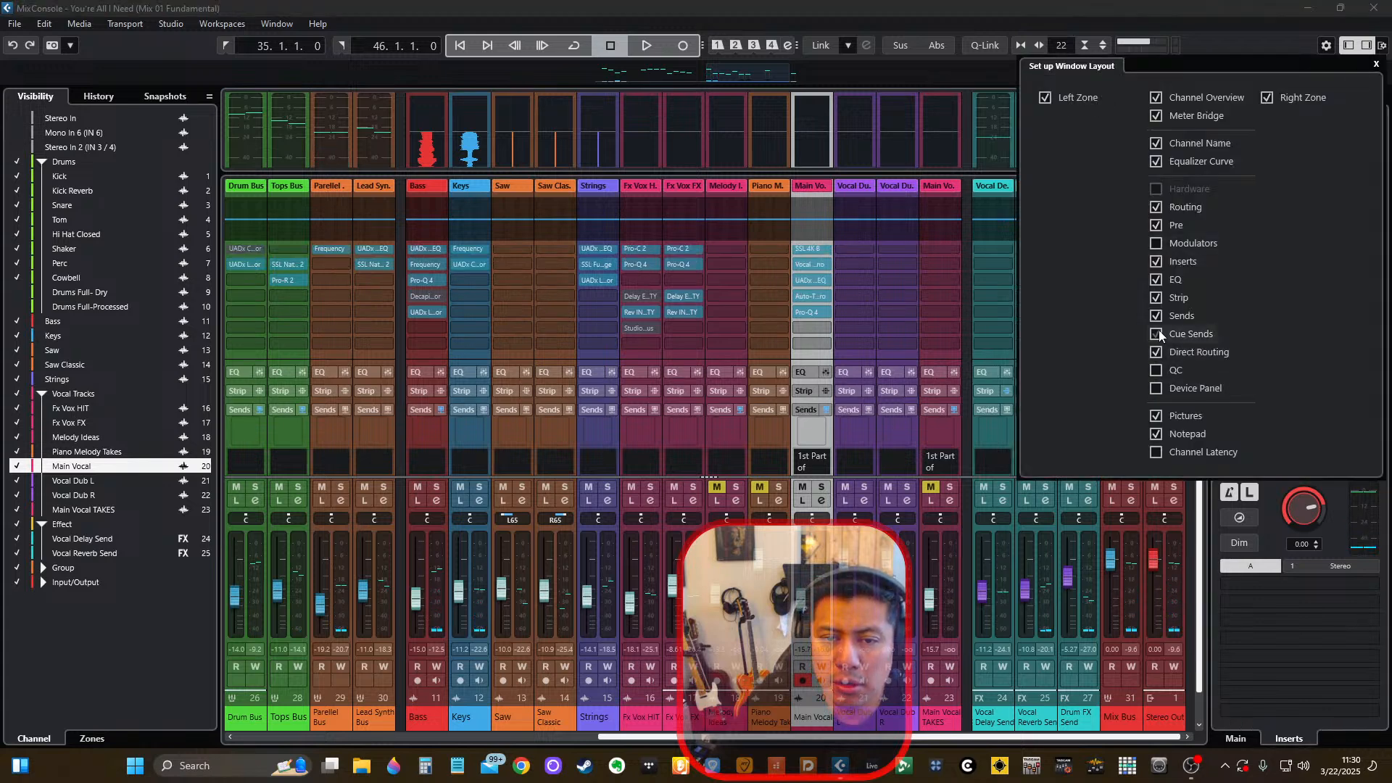
left_click(1191, 28)
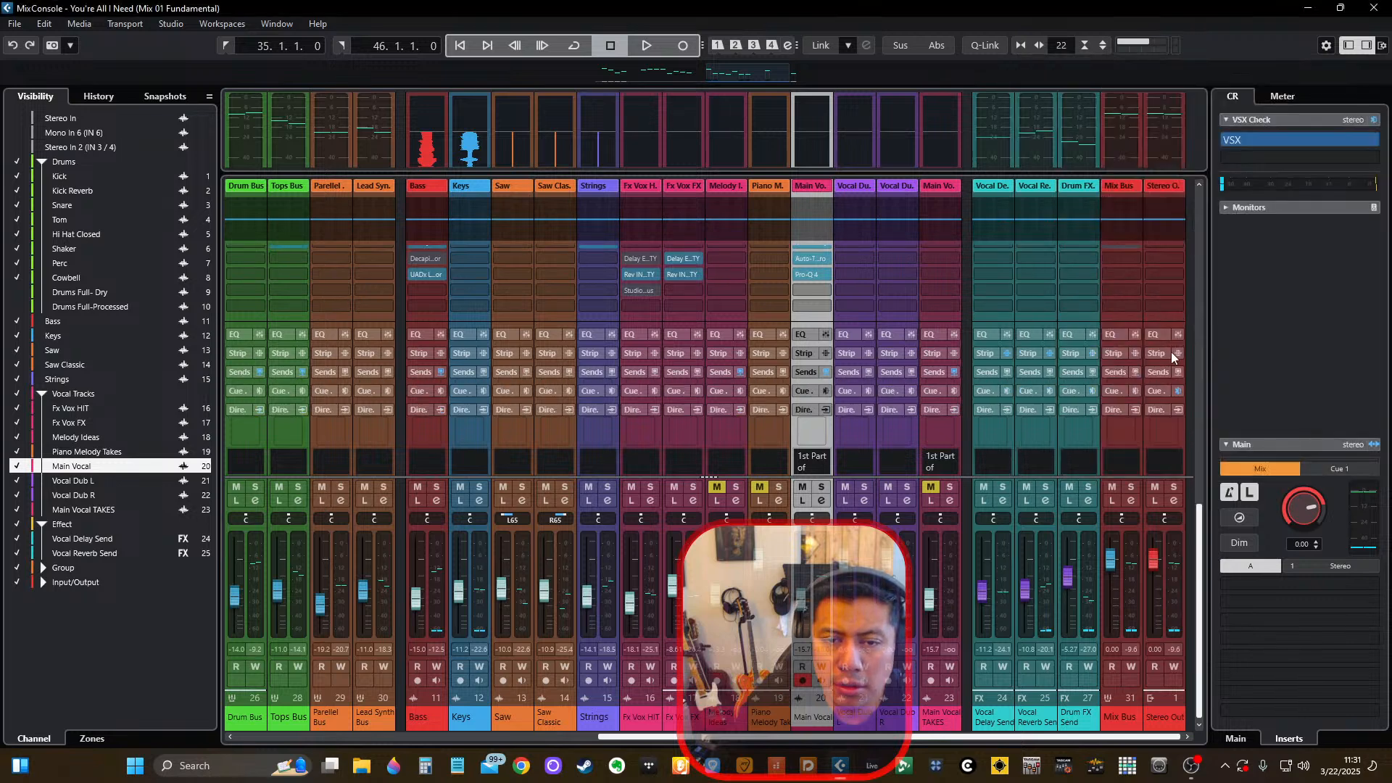
left_click(1163, 394)
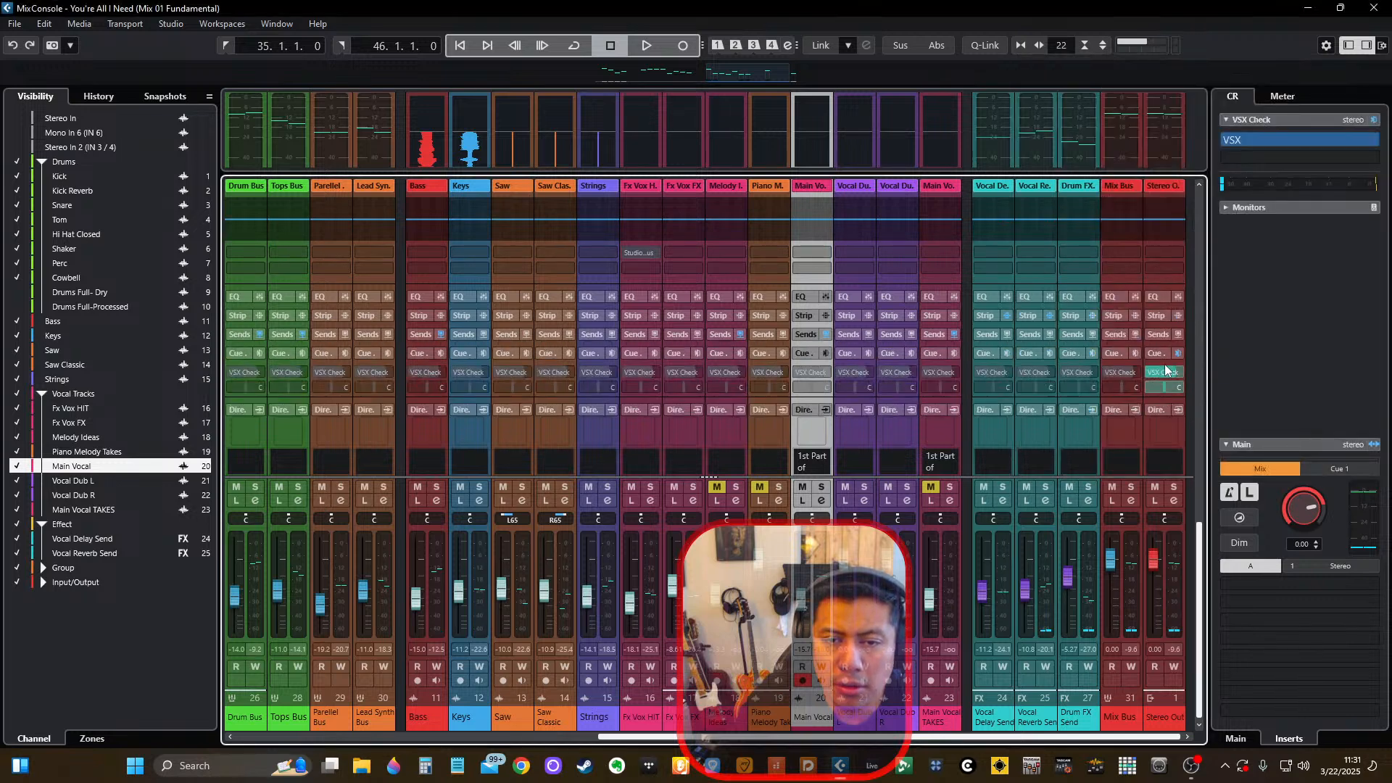
Toggle the VSX Check cue send on Stereo Out and audition repeated short passes of the mix.
left_click(1152, 373)
key("space")
left_click(1151, 372)
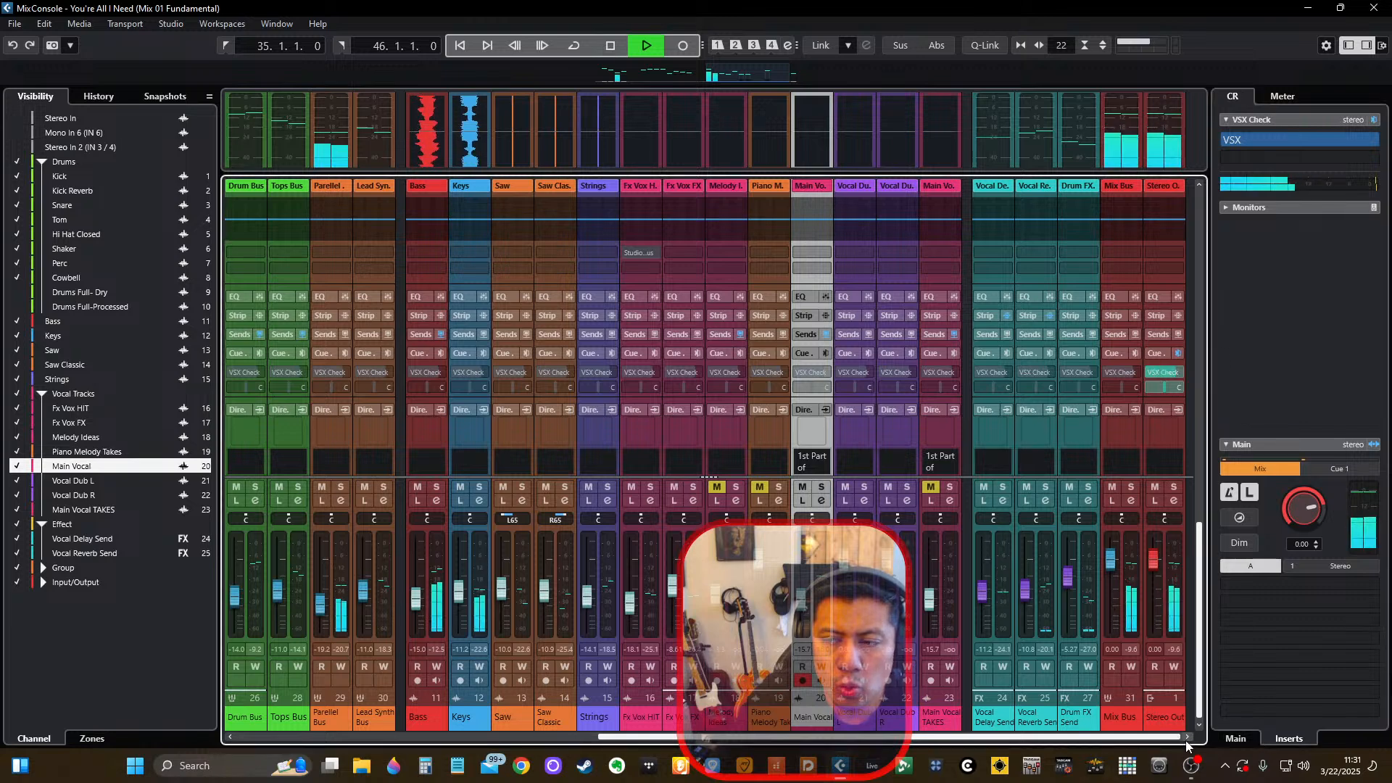
key("space")
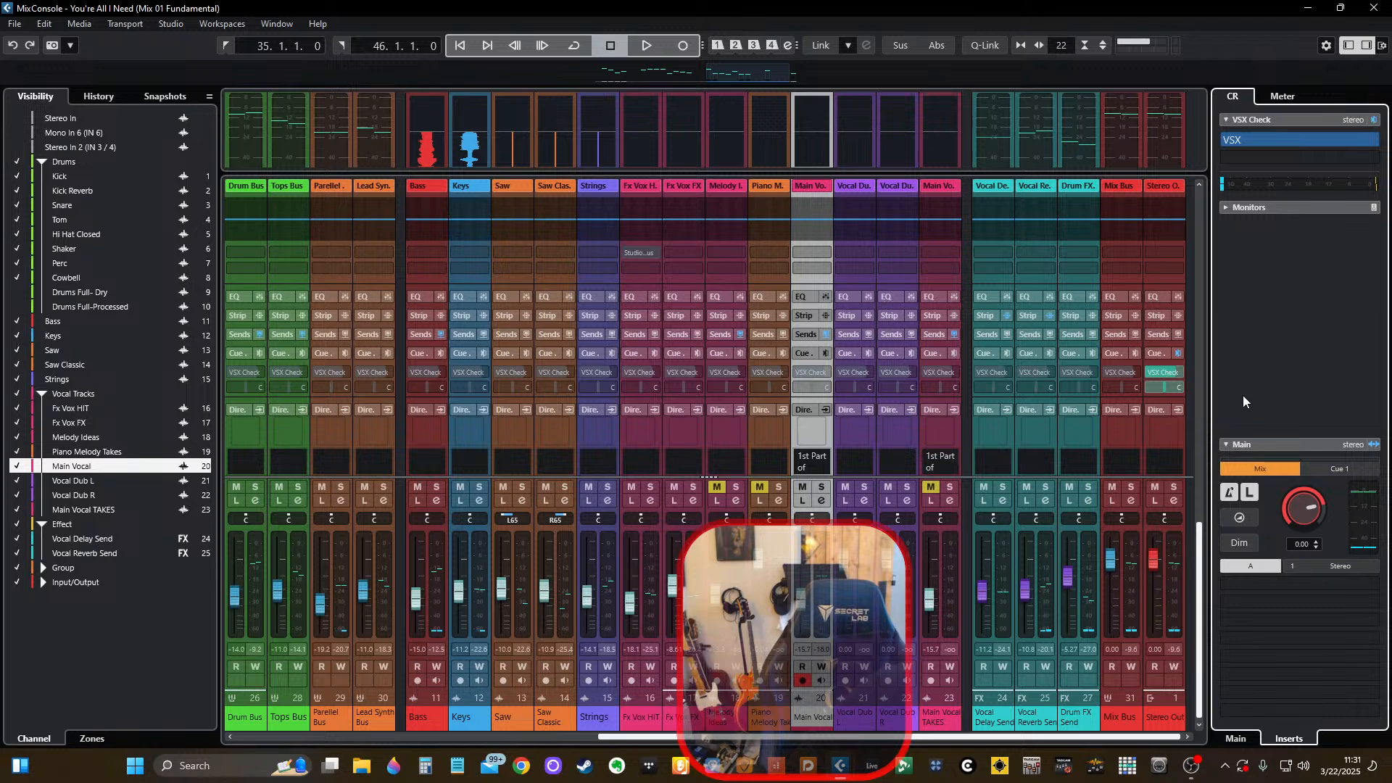
key("space")
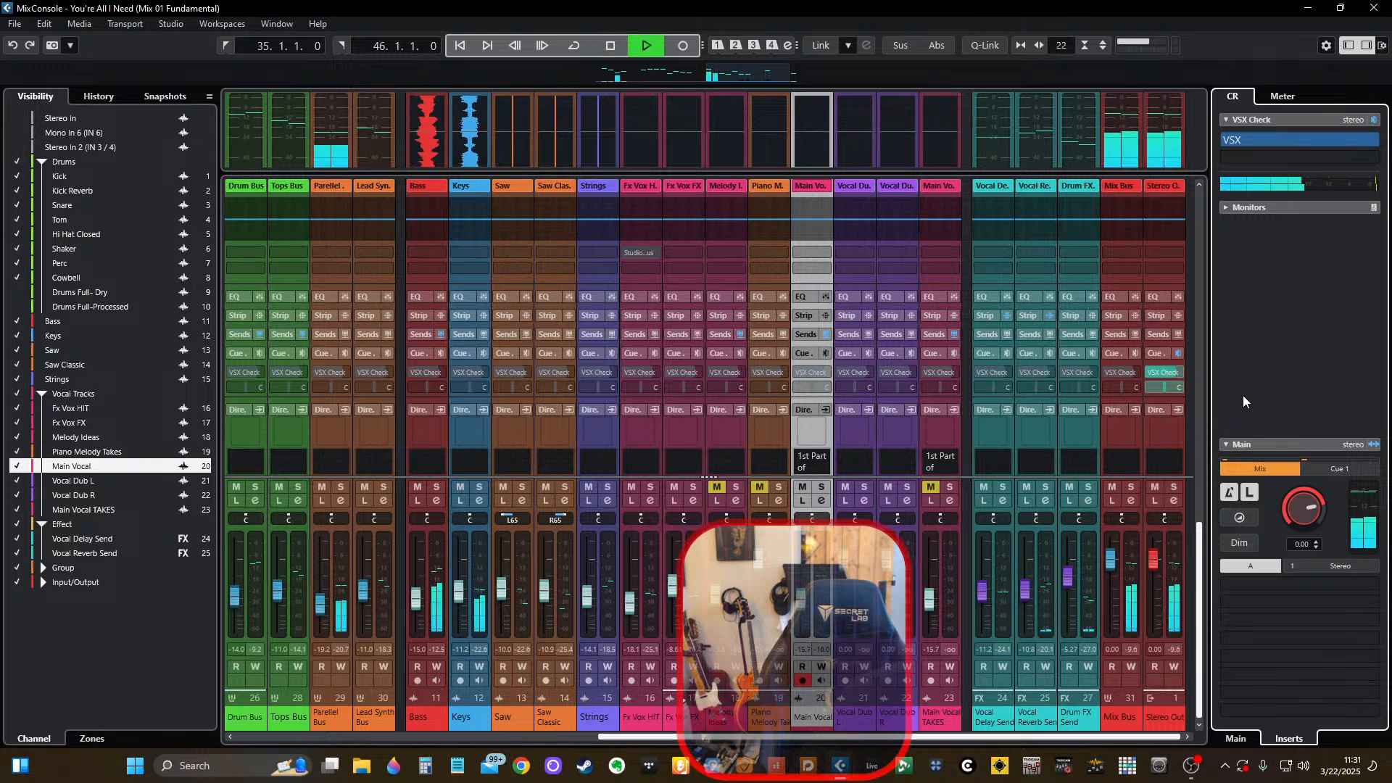
key("space")
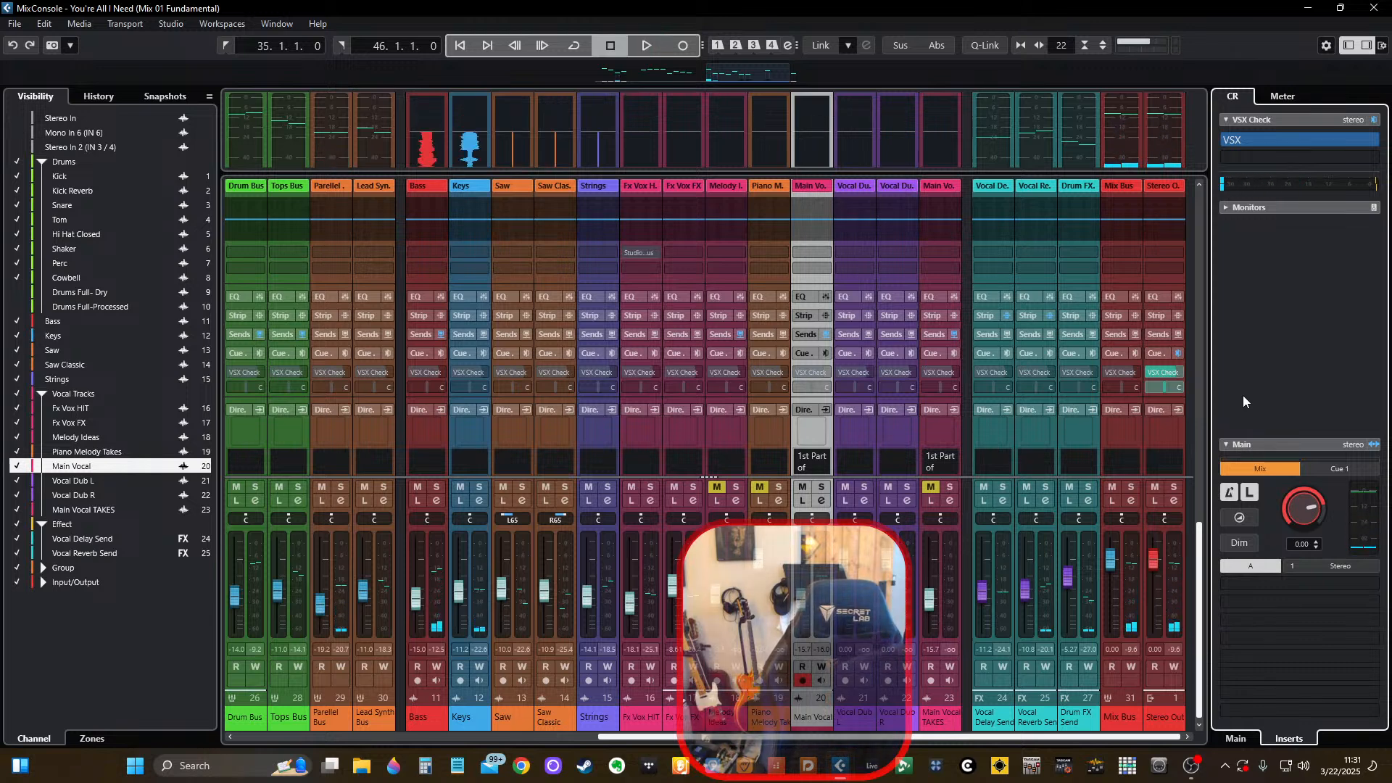
key("space")
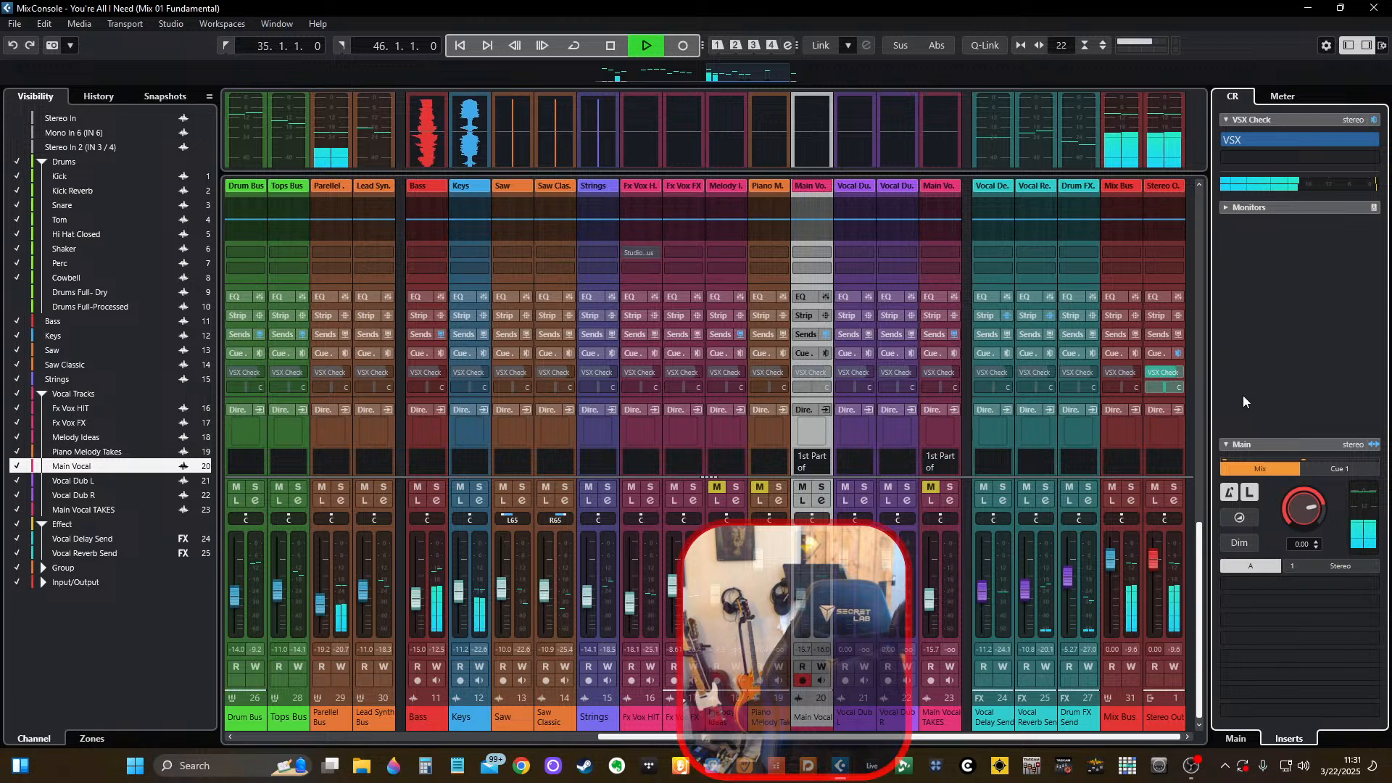
key("space")
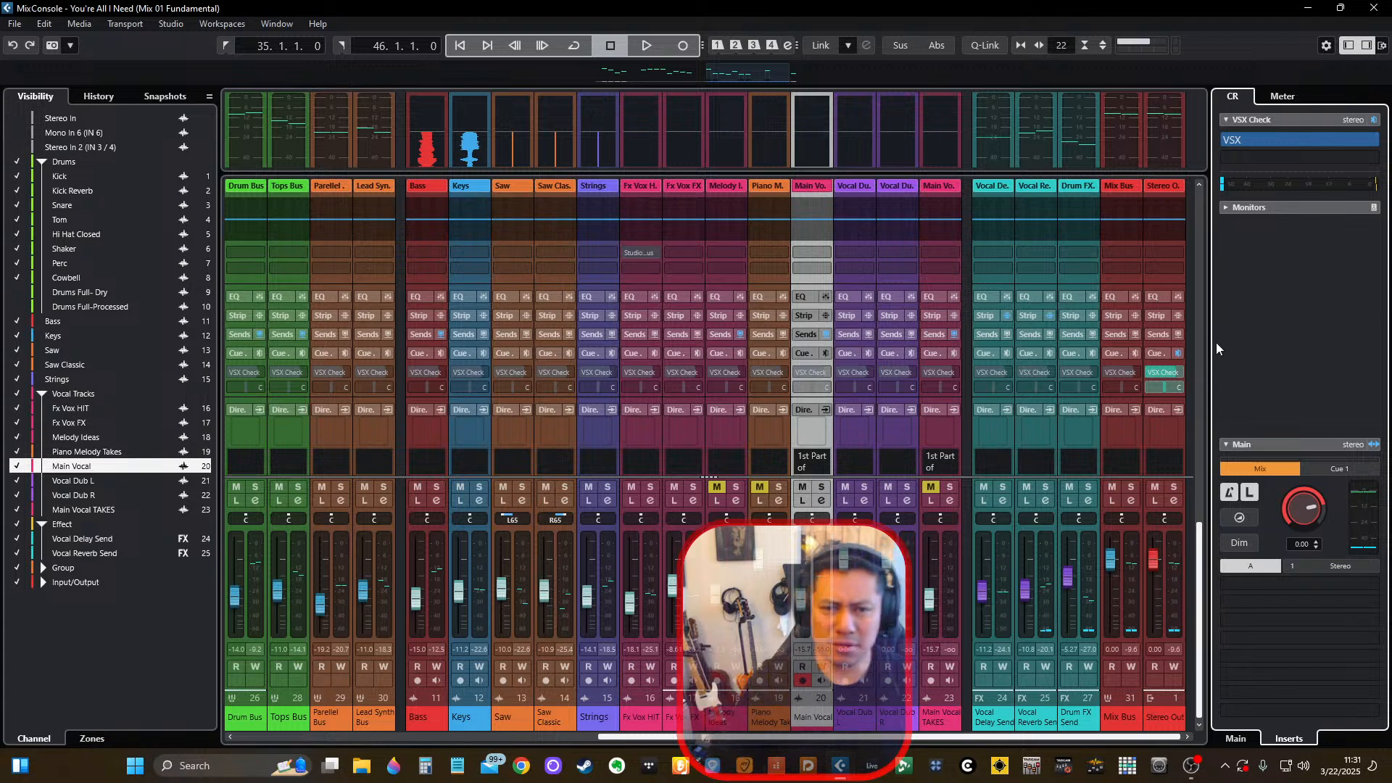
Check the Mix Bus output routing and its SSL insert, playing the mix briefly.
scroll(1180, 281, "up", 5)
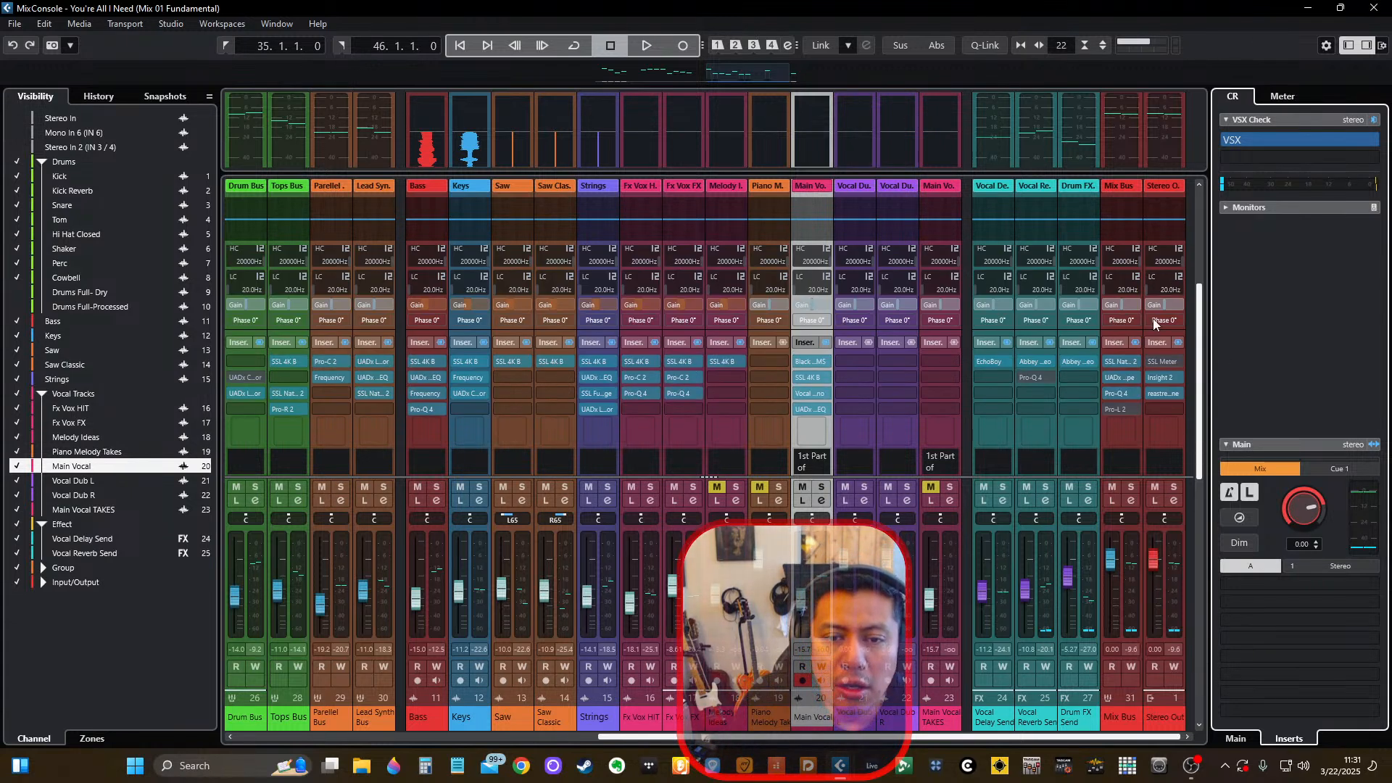
scroll(1152, 319, "up", 3)
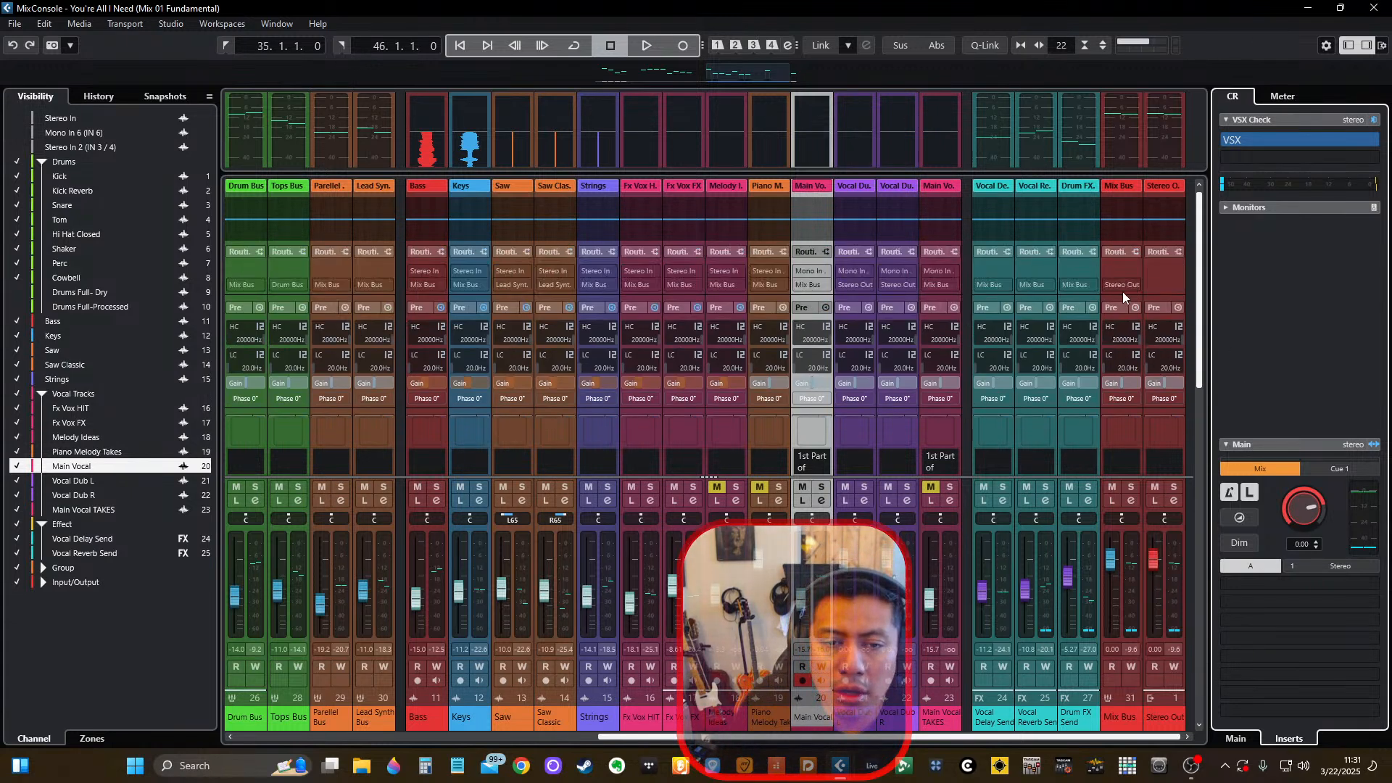
left_click(1123, 284)
key("Escape")
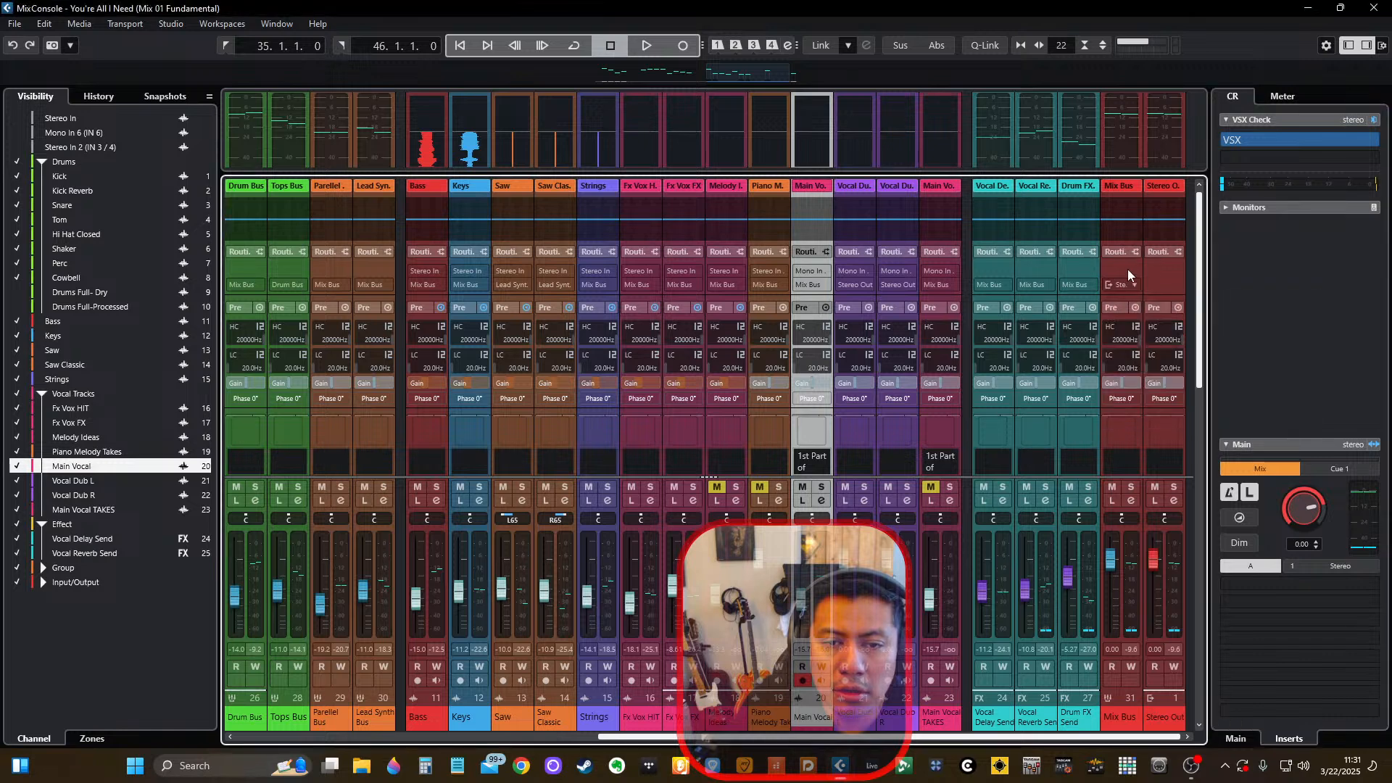
scroll(1138, 269, "down", 3)
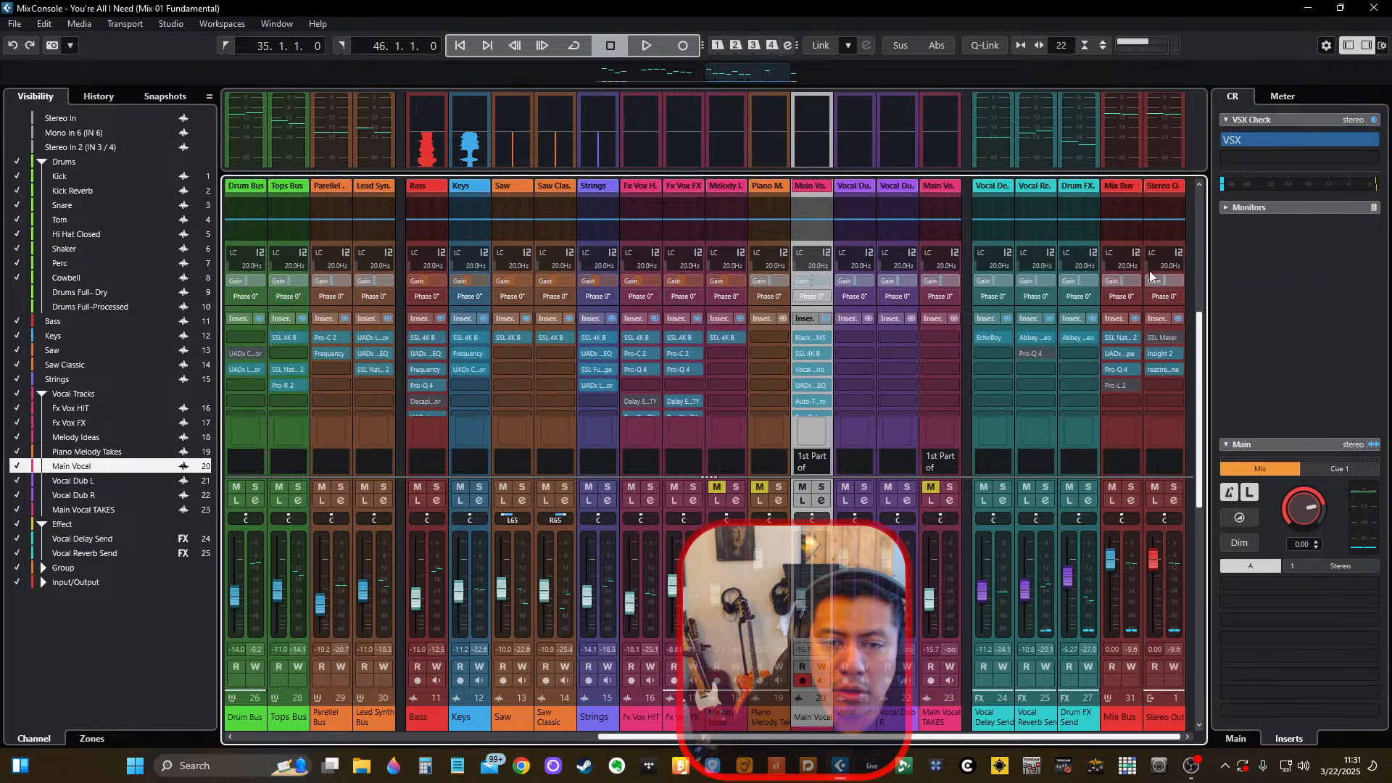
key("space")
key("space")
left_click(1107, 342)
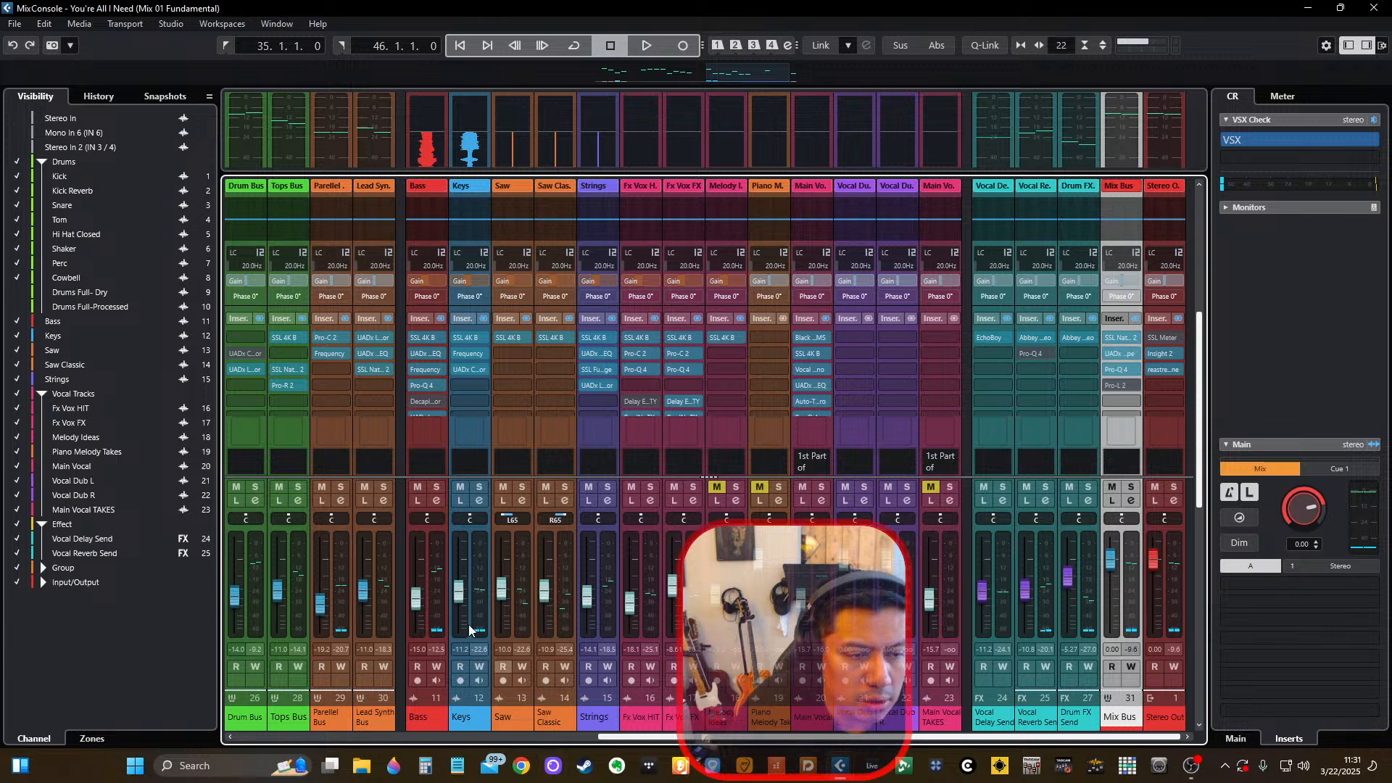
Open the mixer snapshots and read the notes of Mix 03 with Vocals.
left_click(165, 96)
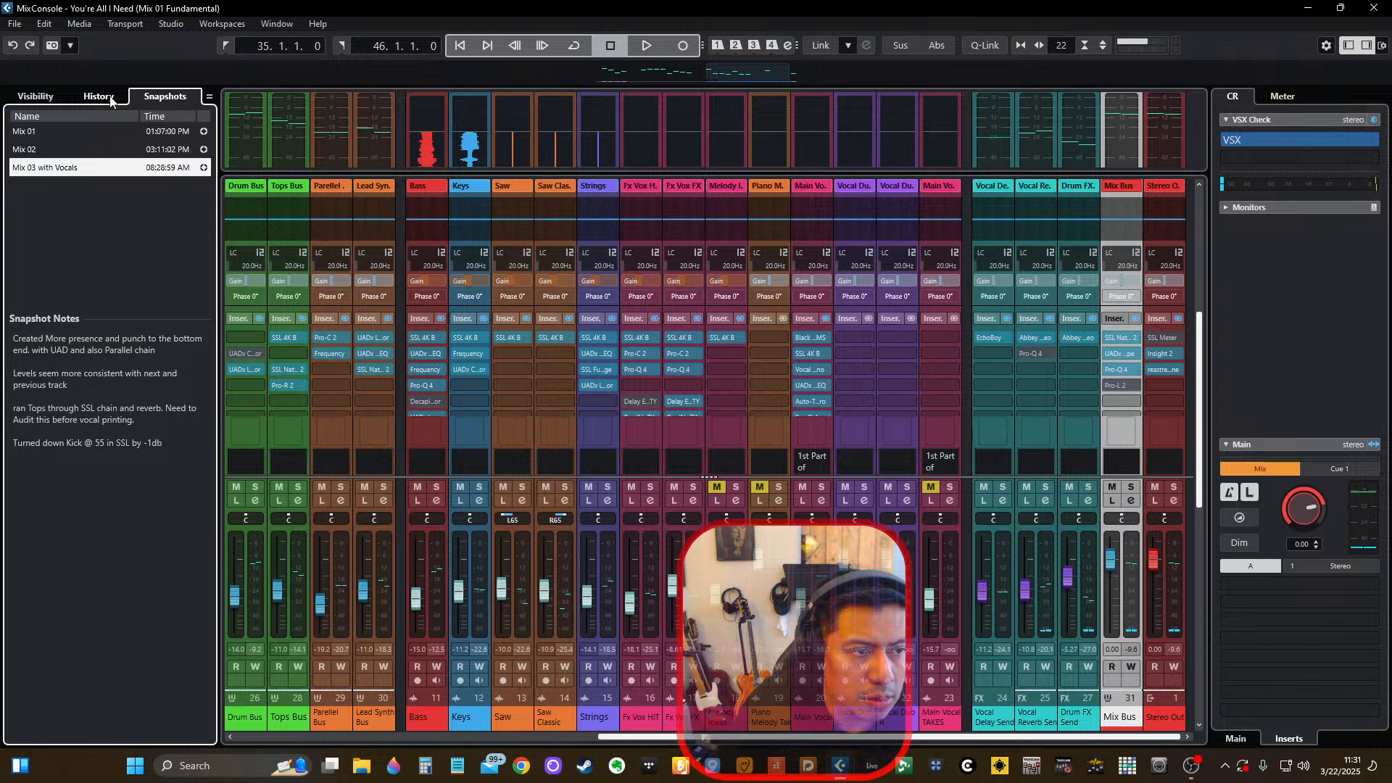
Inspect the UADx Capitol Mastering Compressor slot on Drum Bus and review the insert chains of the drum channels.
left_click(245, 354)
left_click(245, 354)
left_click(257, 353)
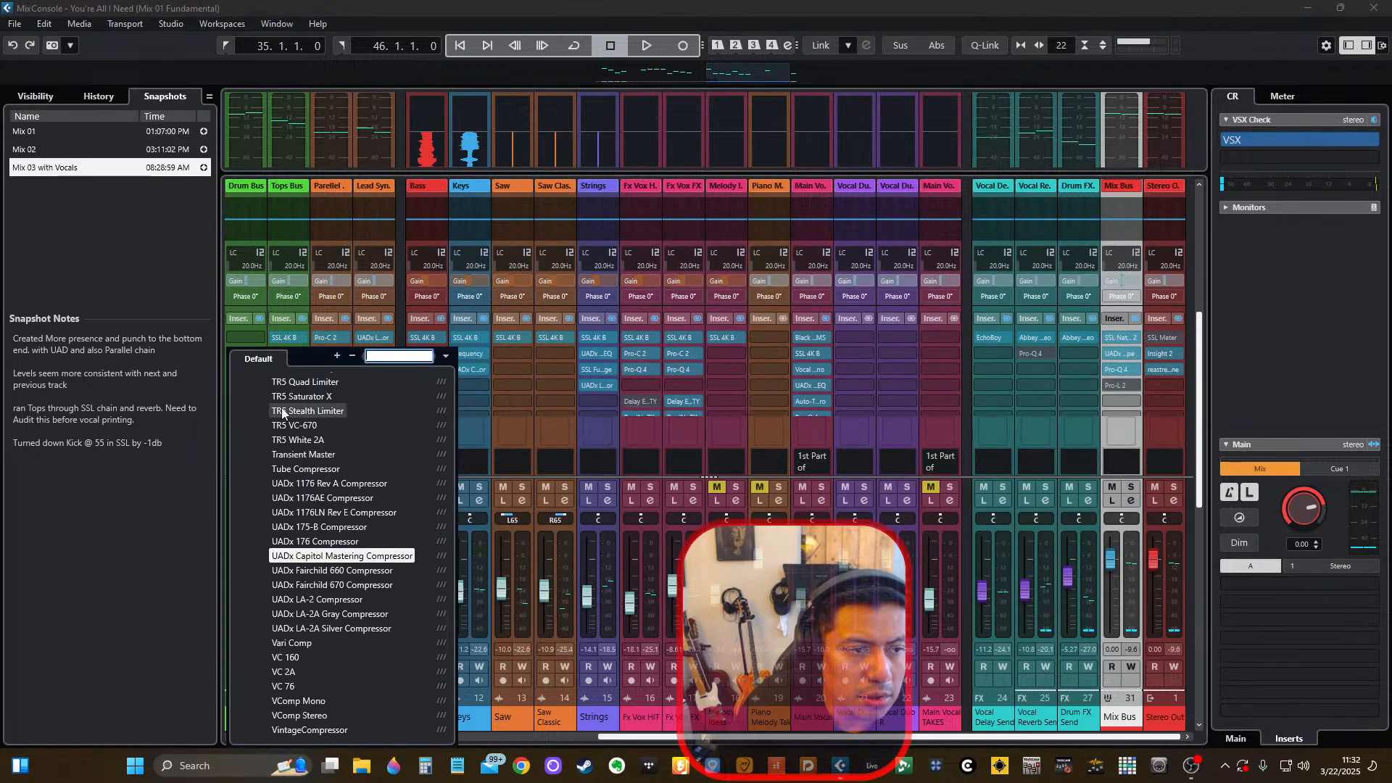
scroll(282, 410, "up", 20)
left_click(265, 384)
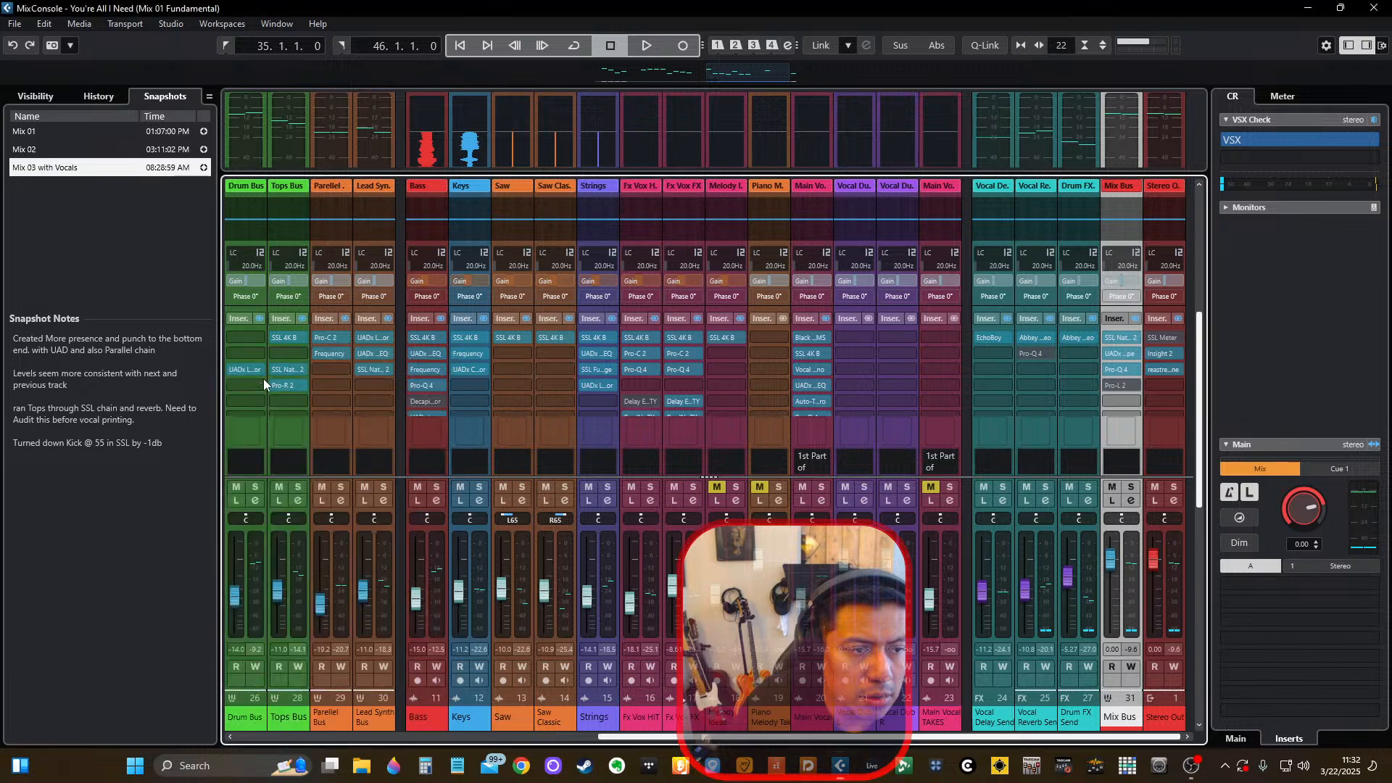
scroll(515, 367, "down", 1)
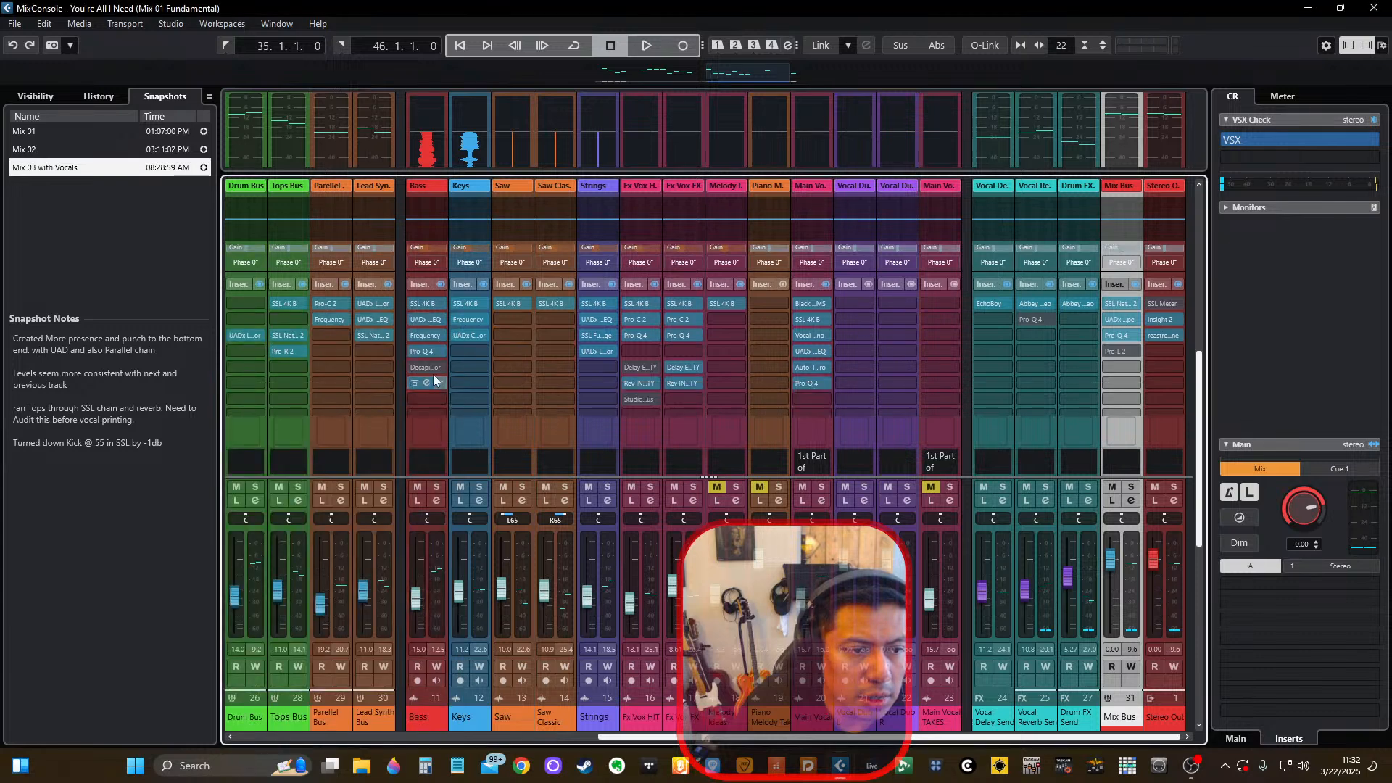
left_click(564, 735)
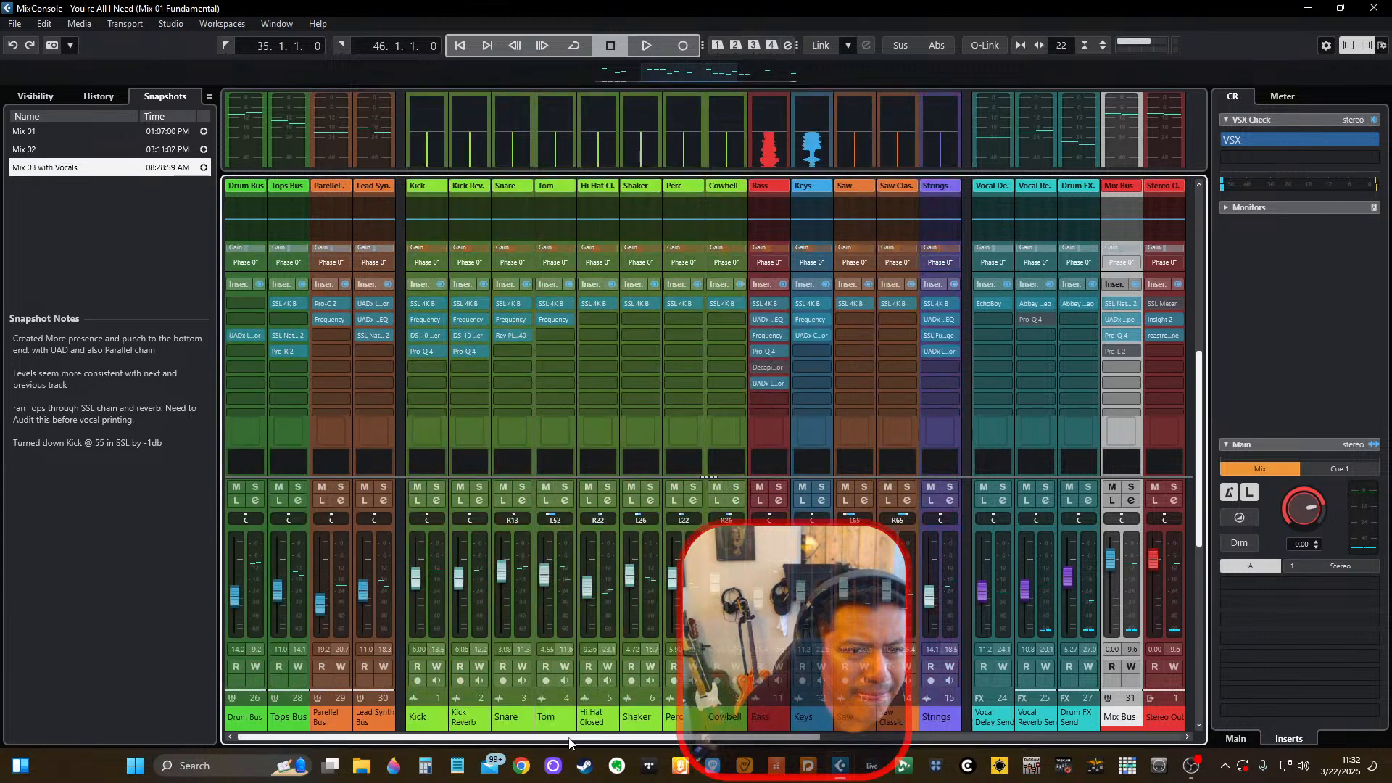
Play short passes of the mix while checking the master meter and the VSX Check cue send on Stereo Out.
key("space")
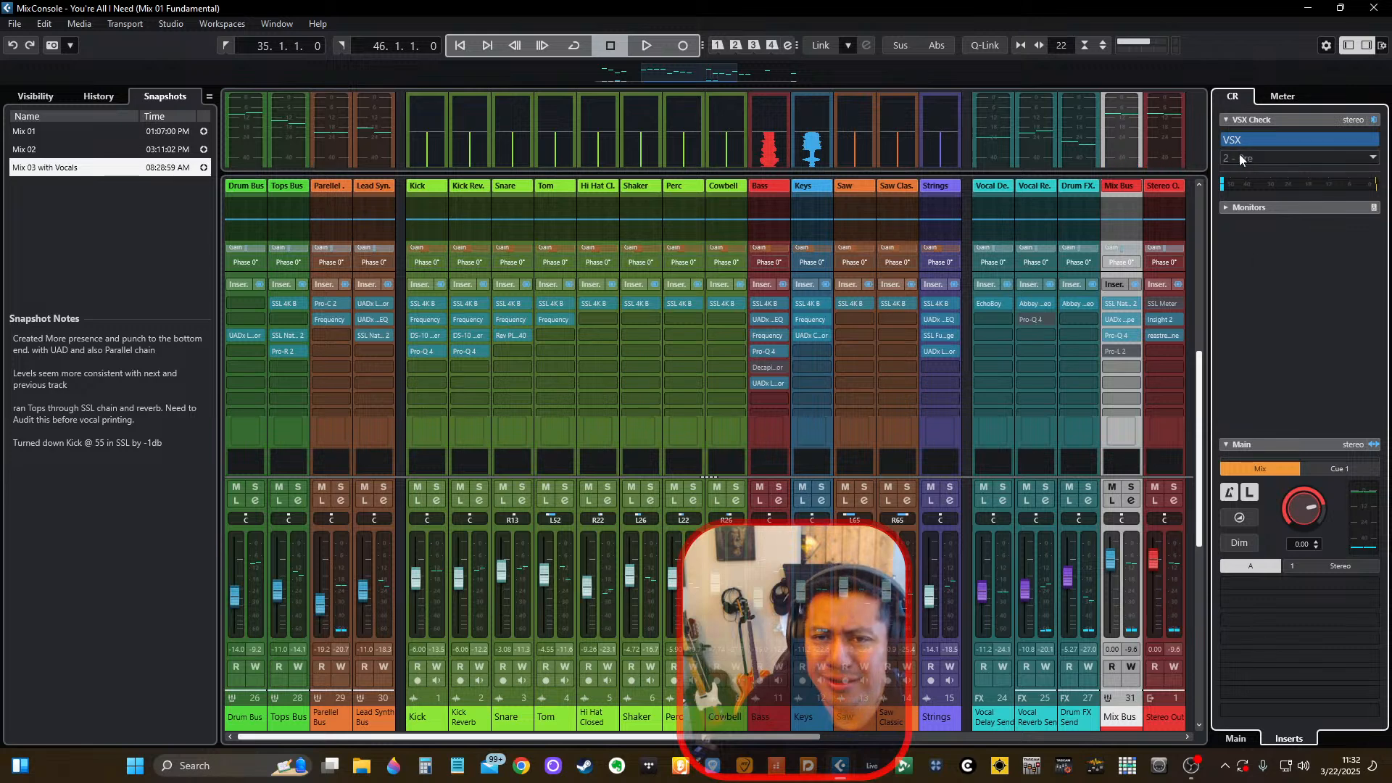
left_click(1281, 96)
key("space")
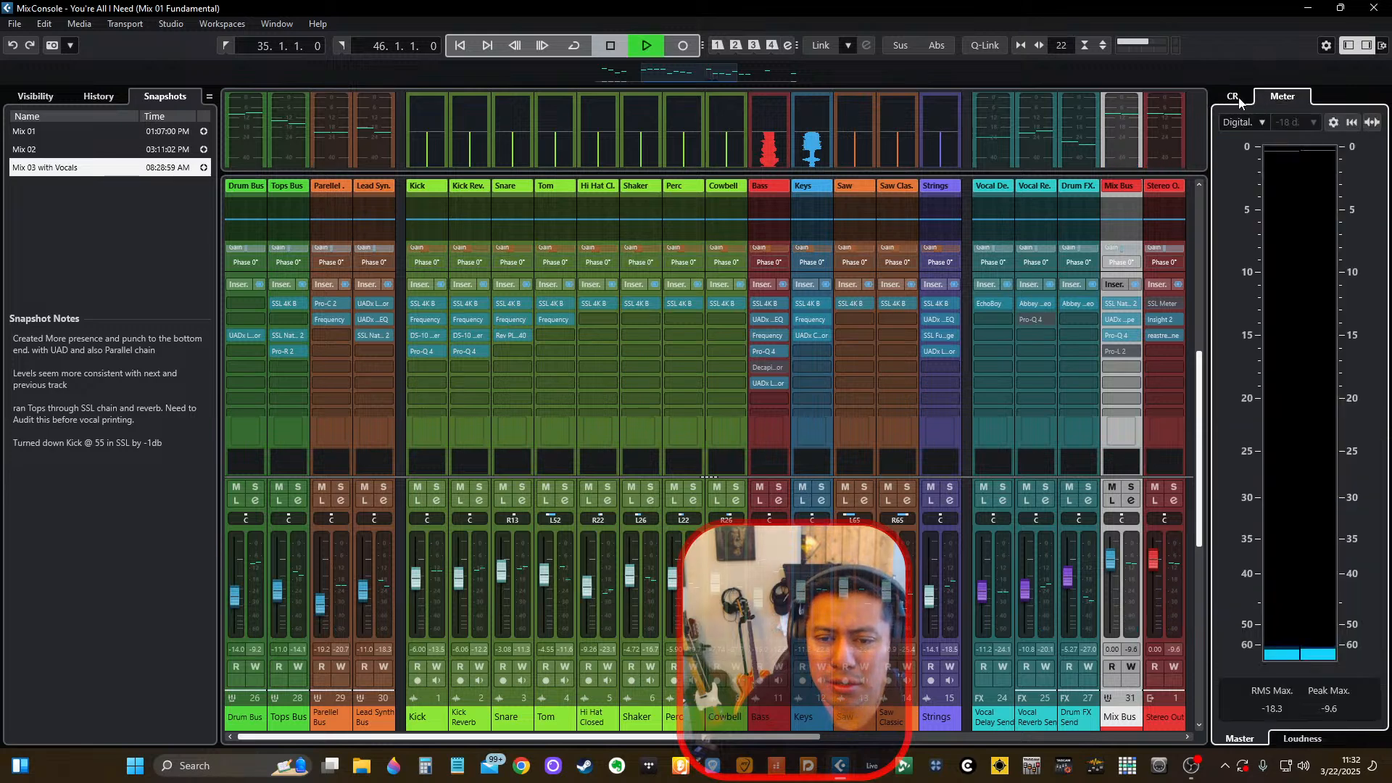
left_click(1236, 100)
scroll(1152, 342, "down", 5)
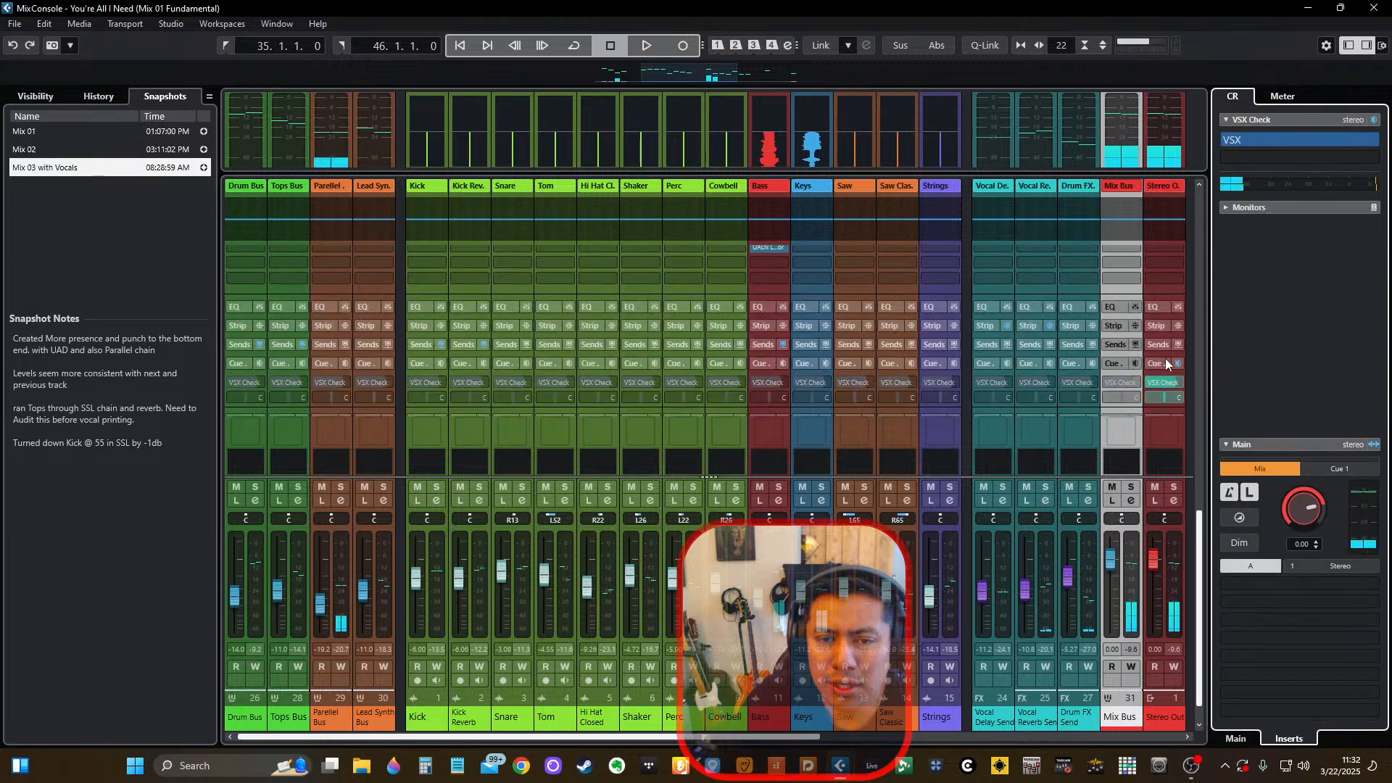
key("space")
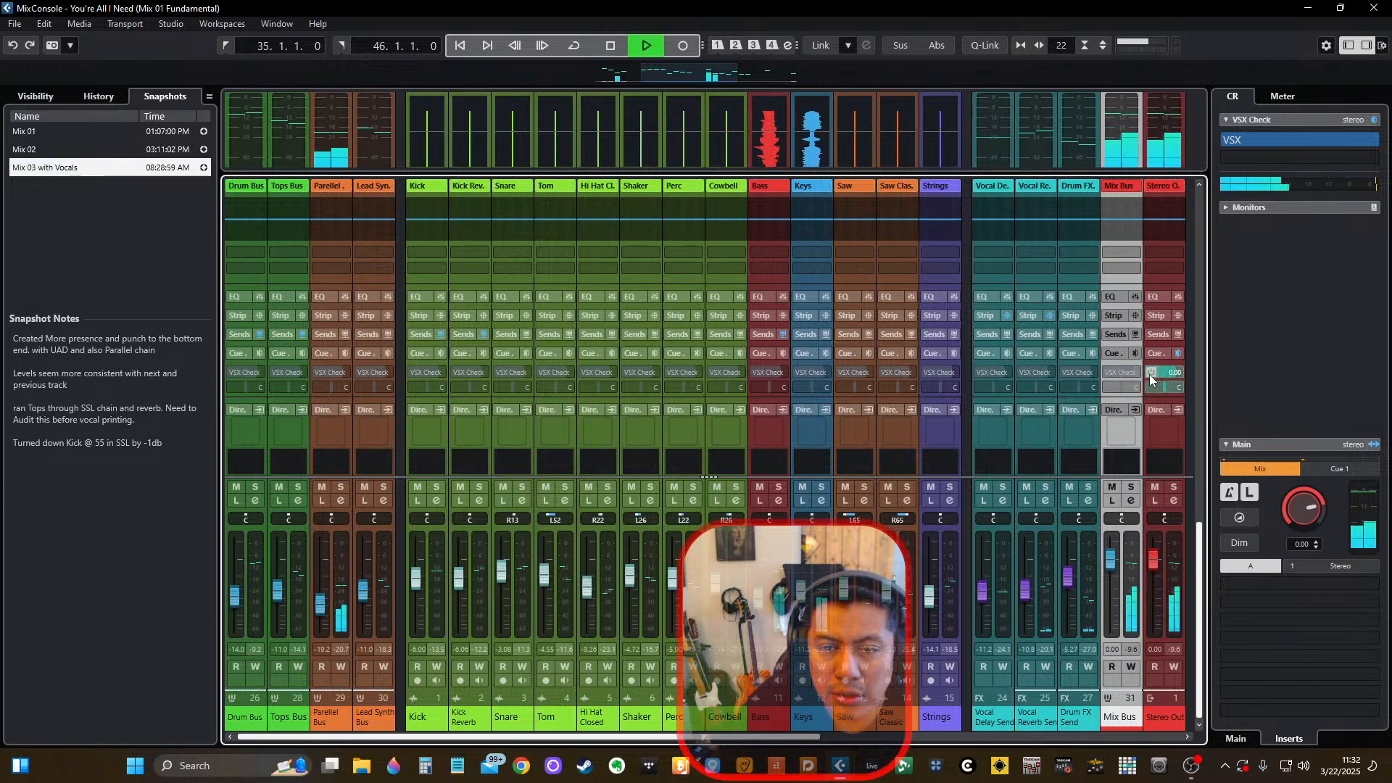
key("space")
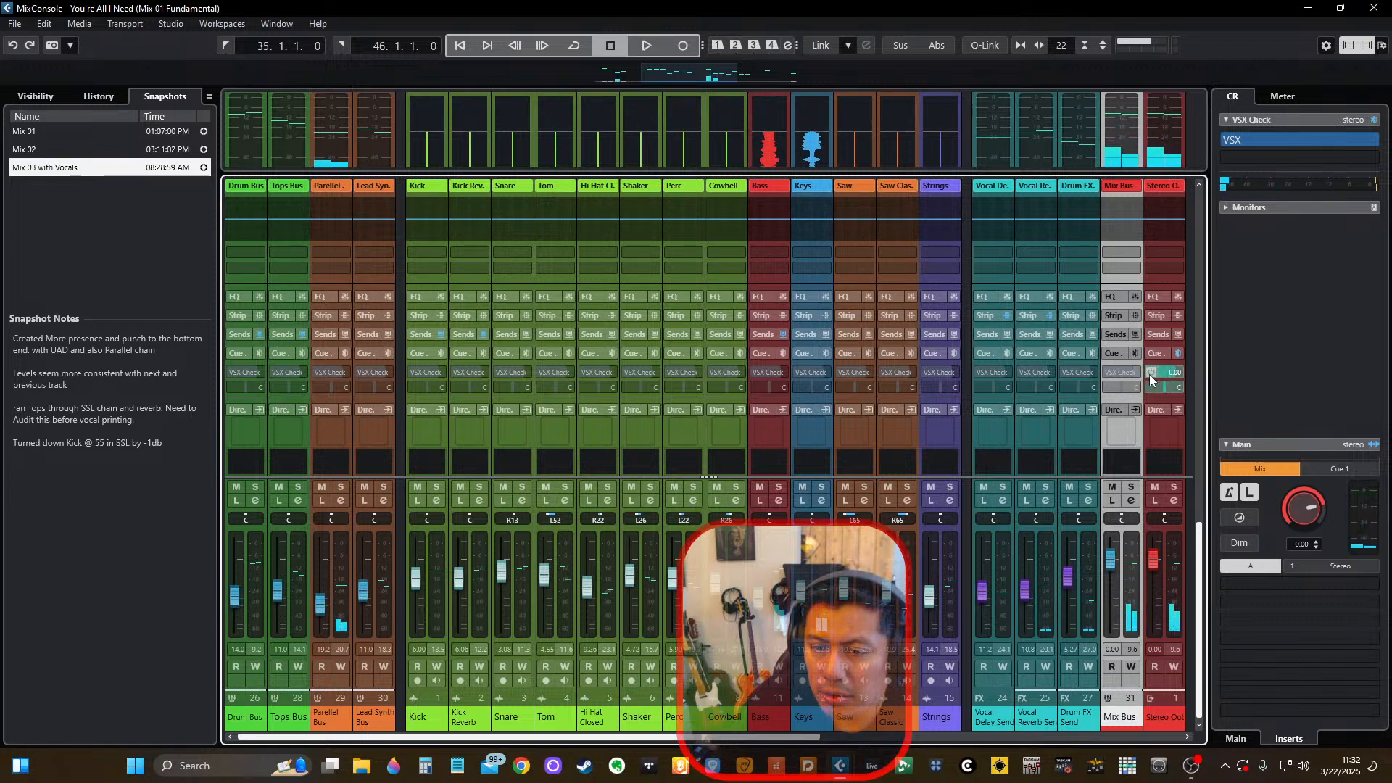
Switch to the Windows sound settings and check which output and input devices are selected.
left_click(1305, 769)
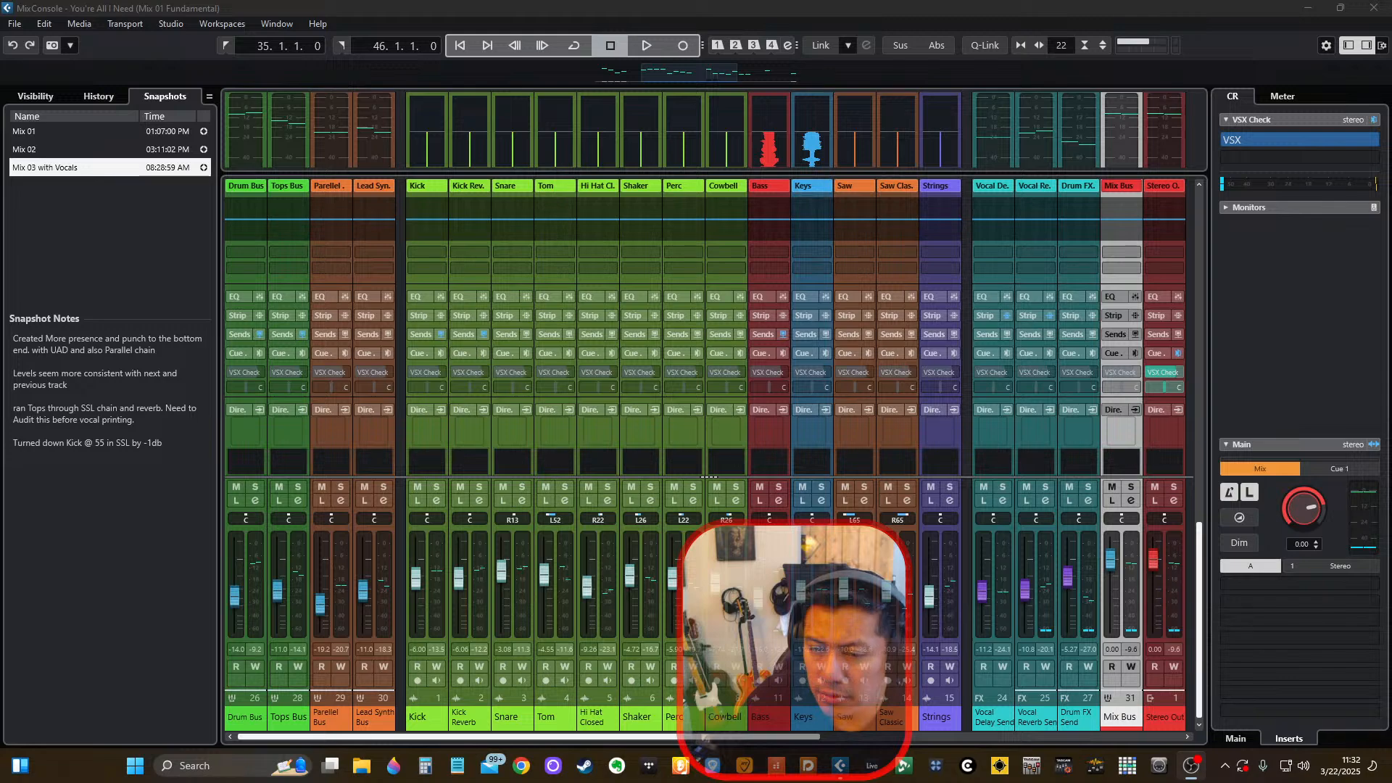
left_click(1302, 777)
left_click(1363, 724)
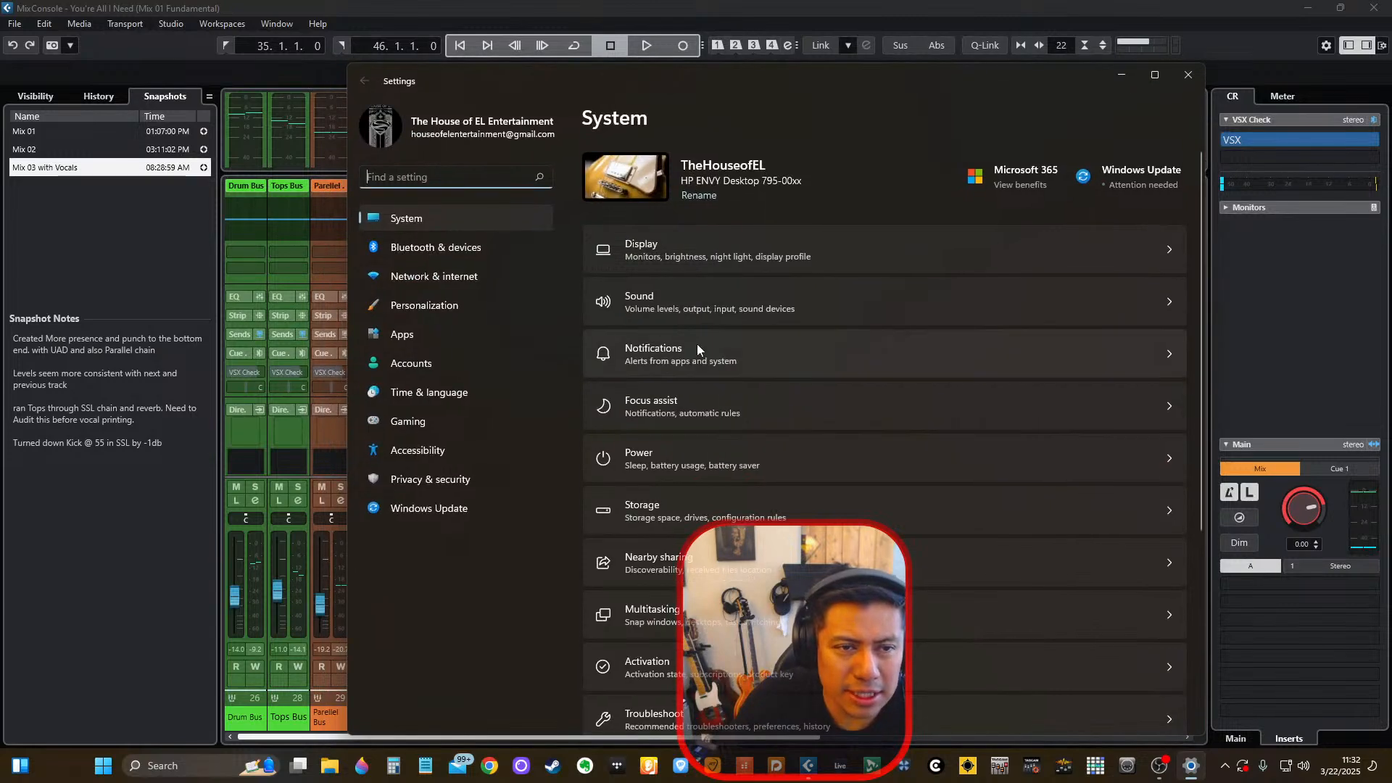
left_click(698, 346)
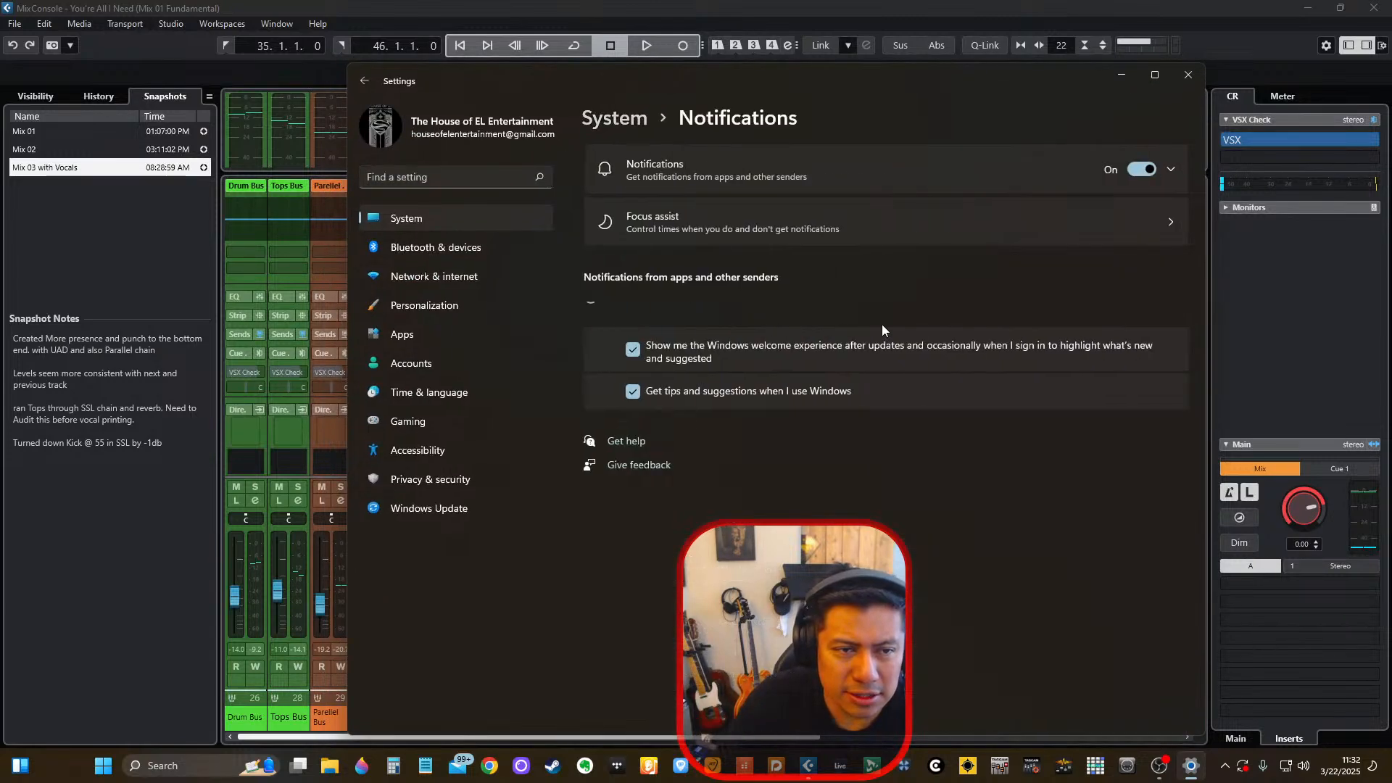
left_click(623, 122)
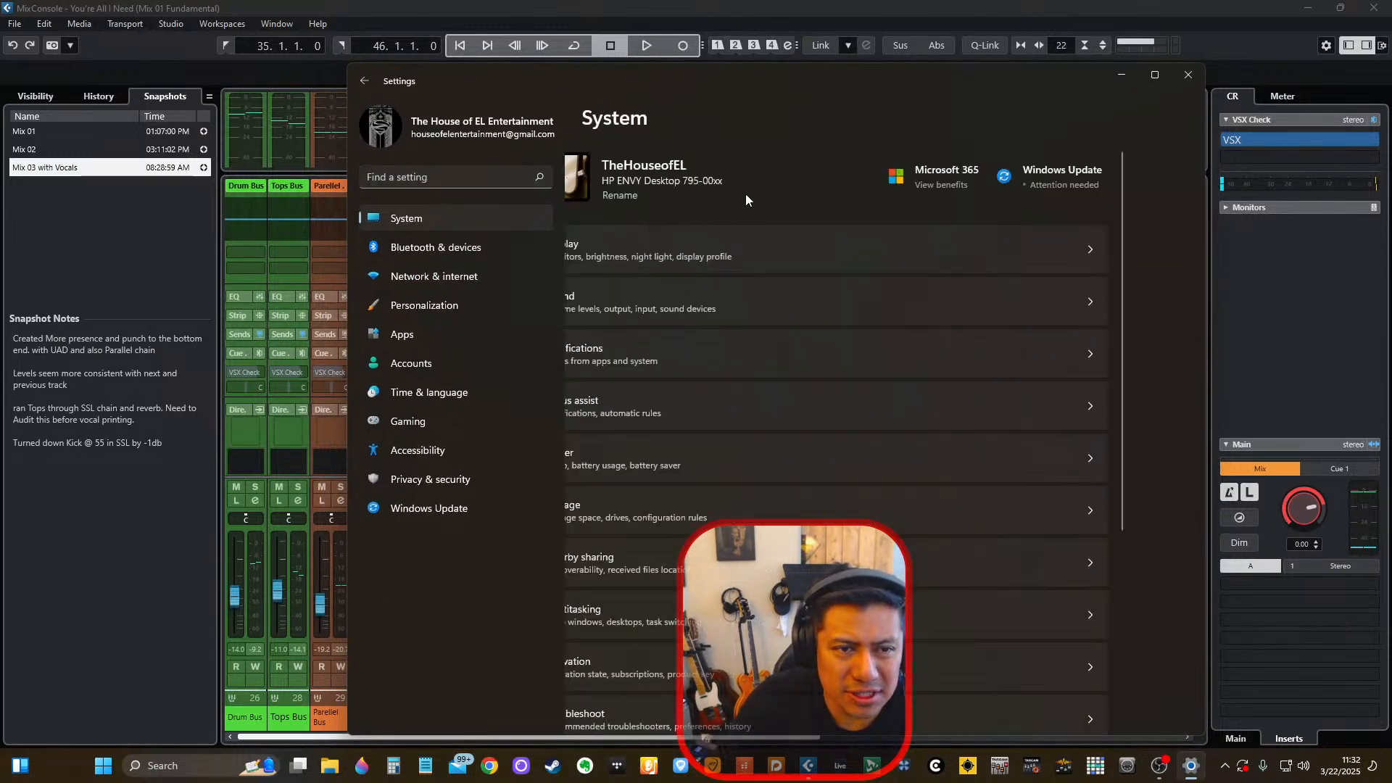
left_click(833, 295)
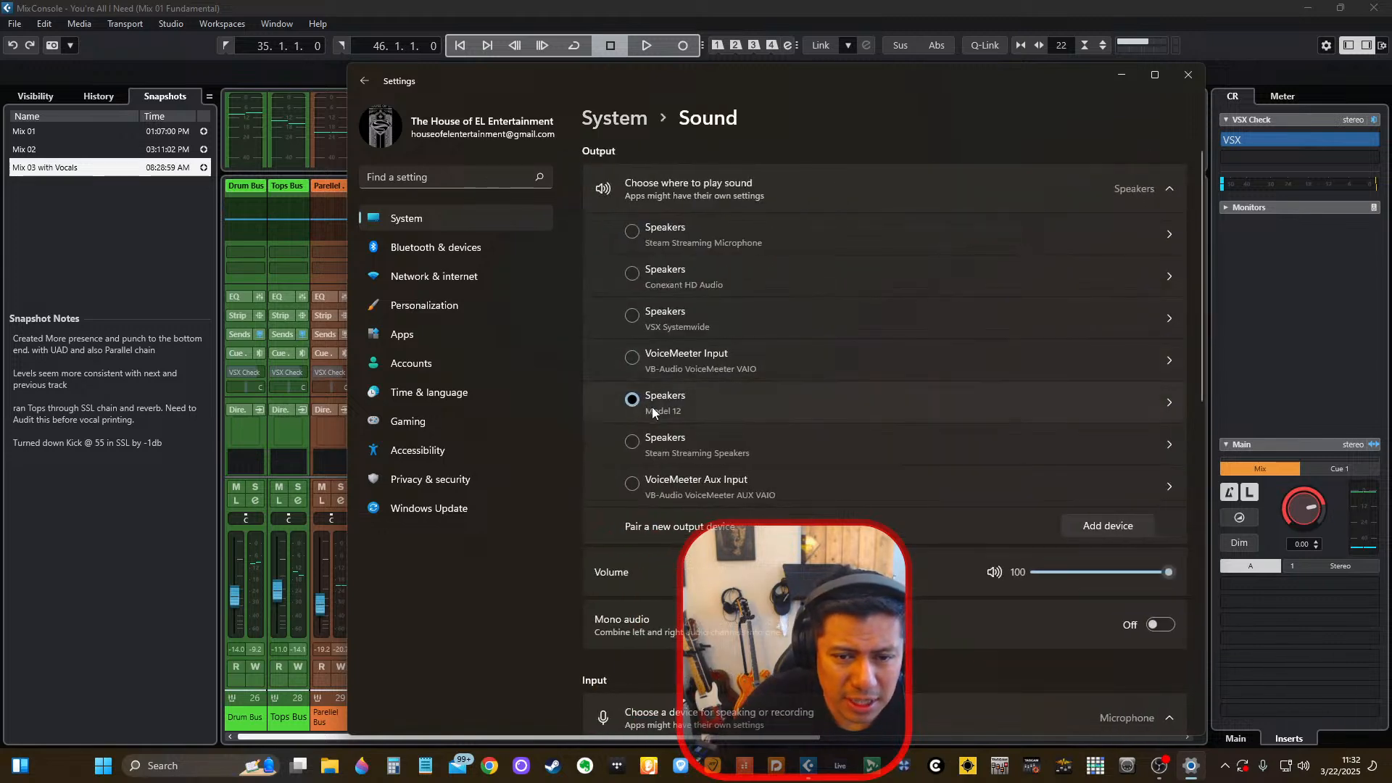
scroll(584, 432, "down", 3)
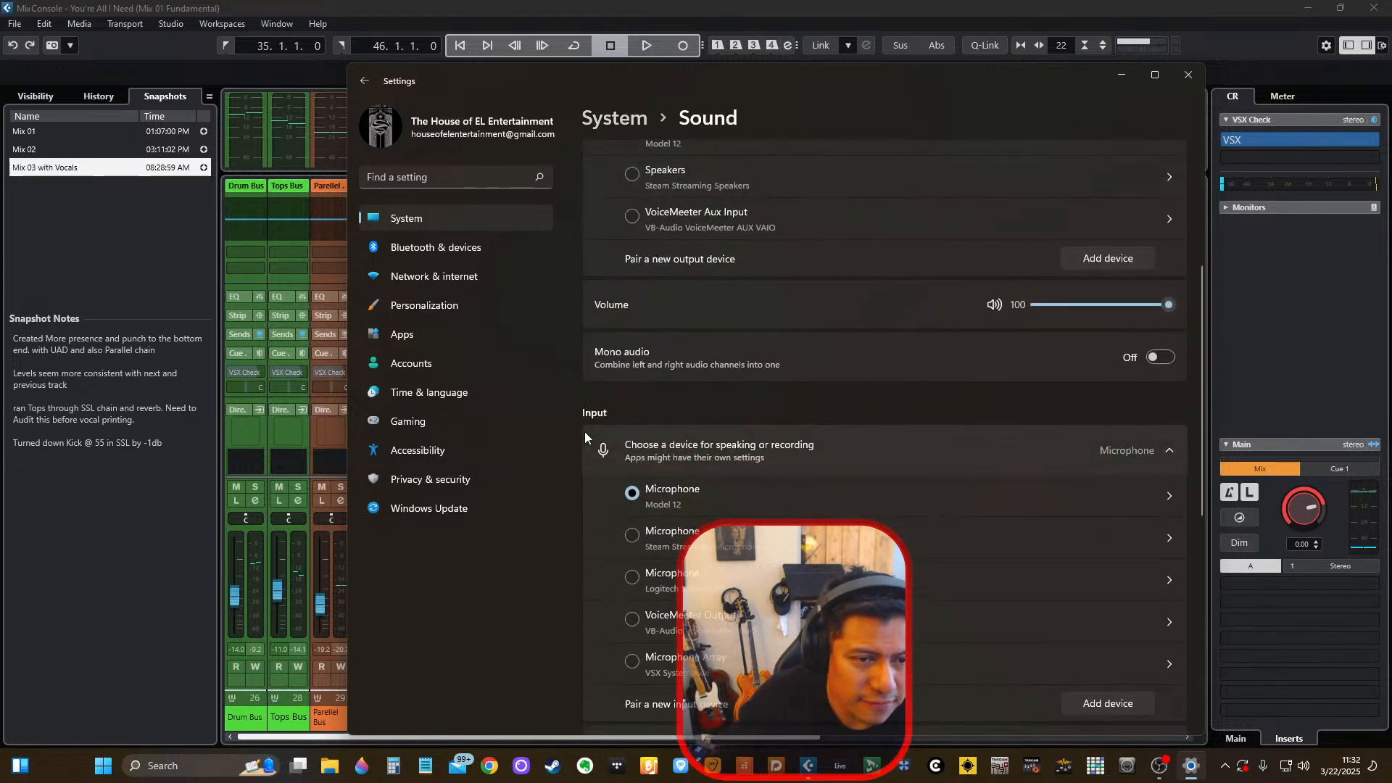
left_click(1189, 75)
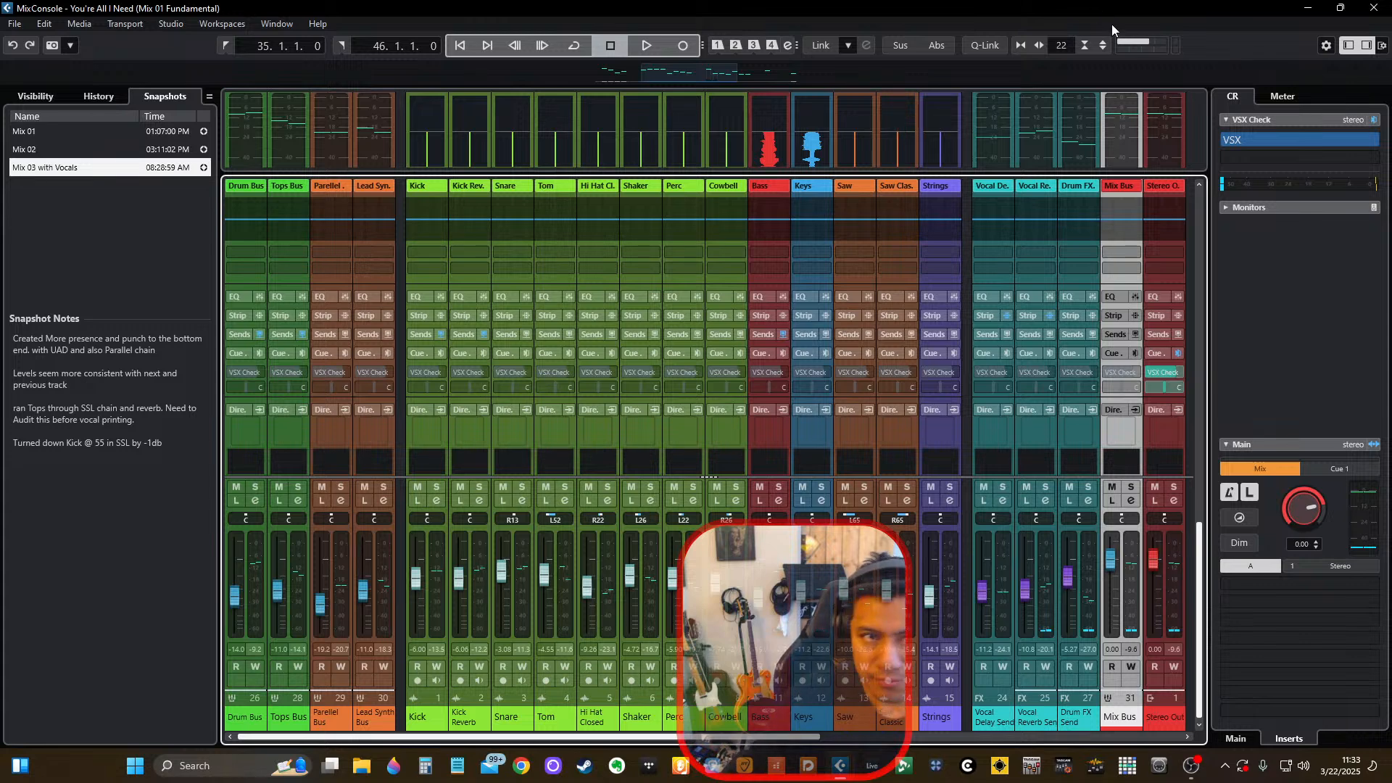
Reset the audio driver in Studio Setup by switching to No Driver and back to Model Mixer ASIO.
left_click(184, 22)
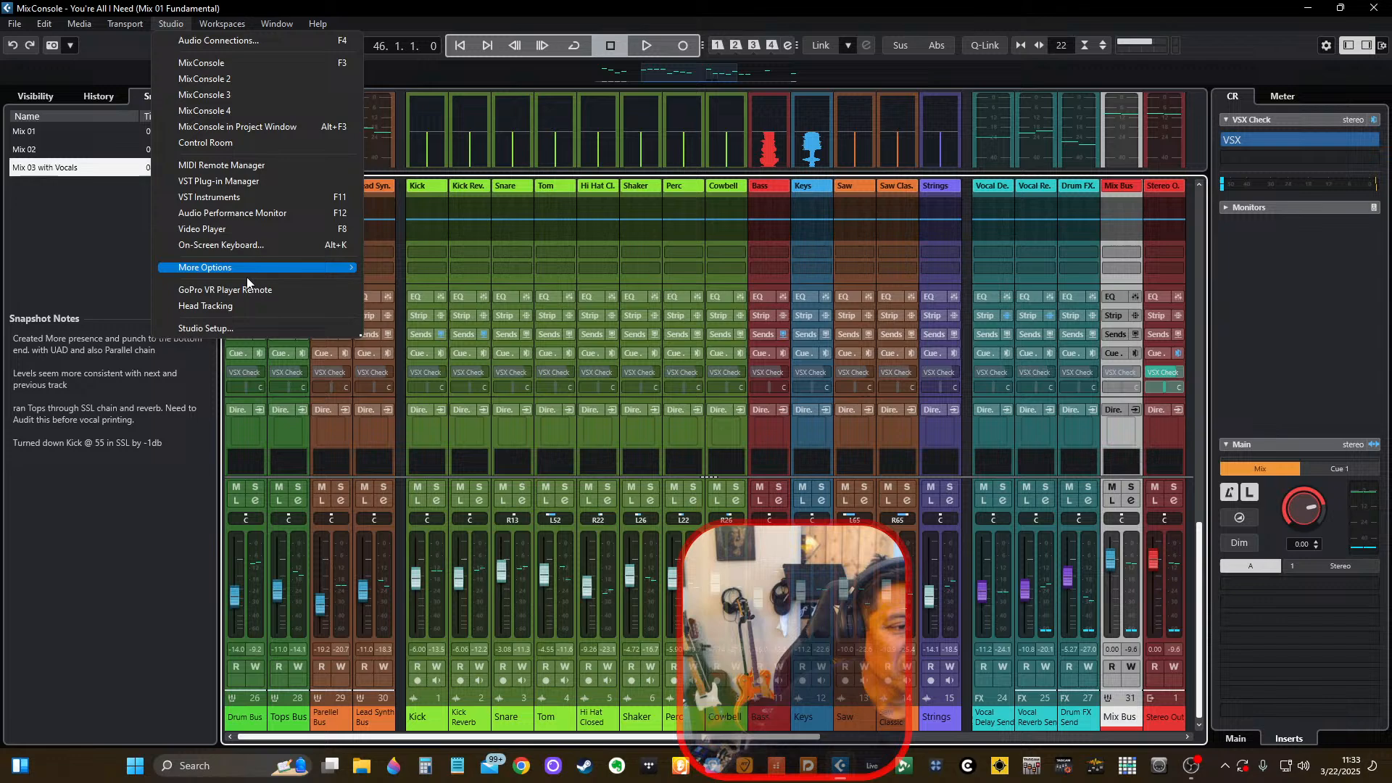
left_click(259, 328)
left_click(869, 151)
left_click(877, 168)
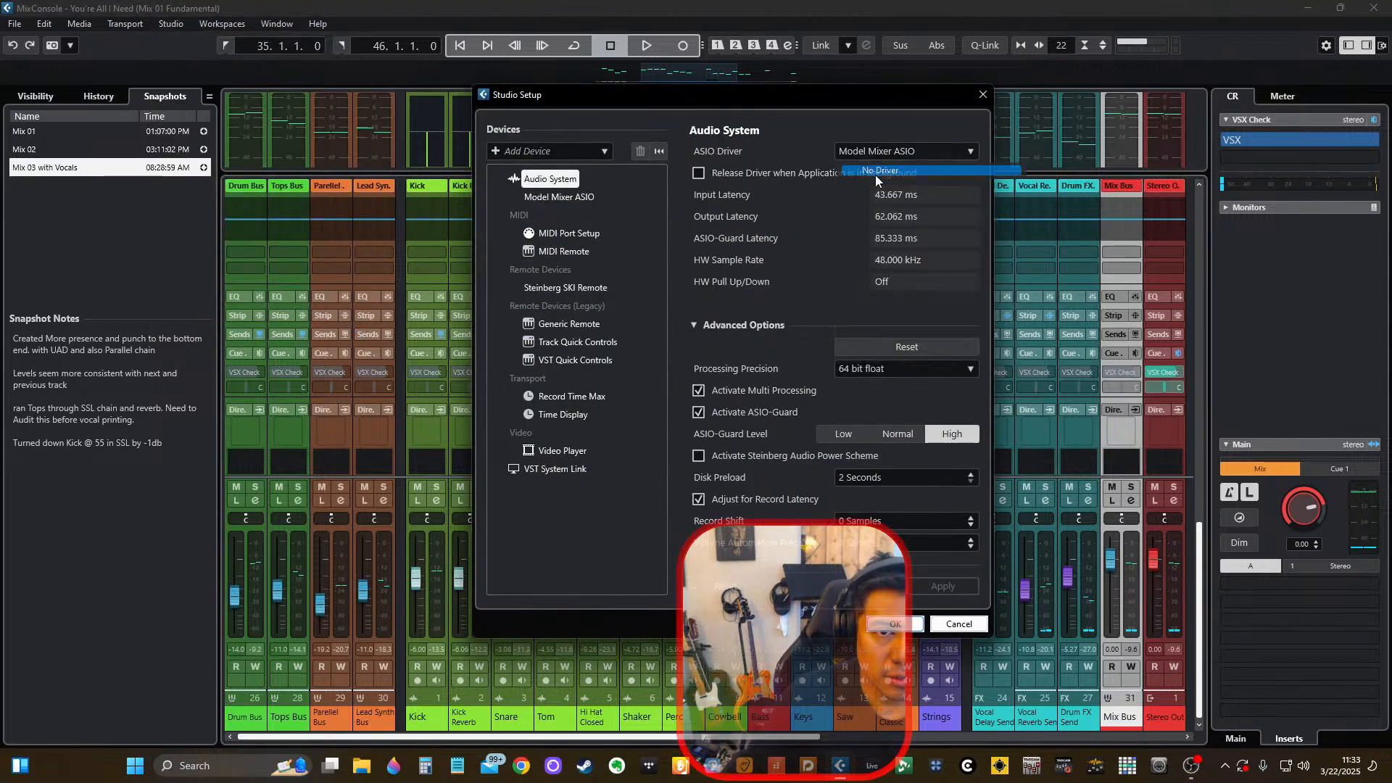
left_click(669, 405)
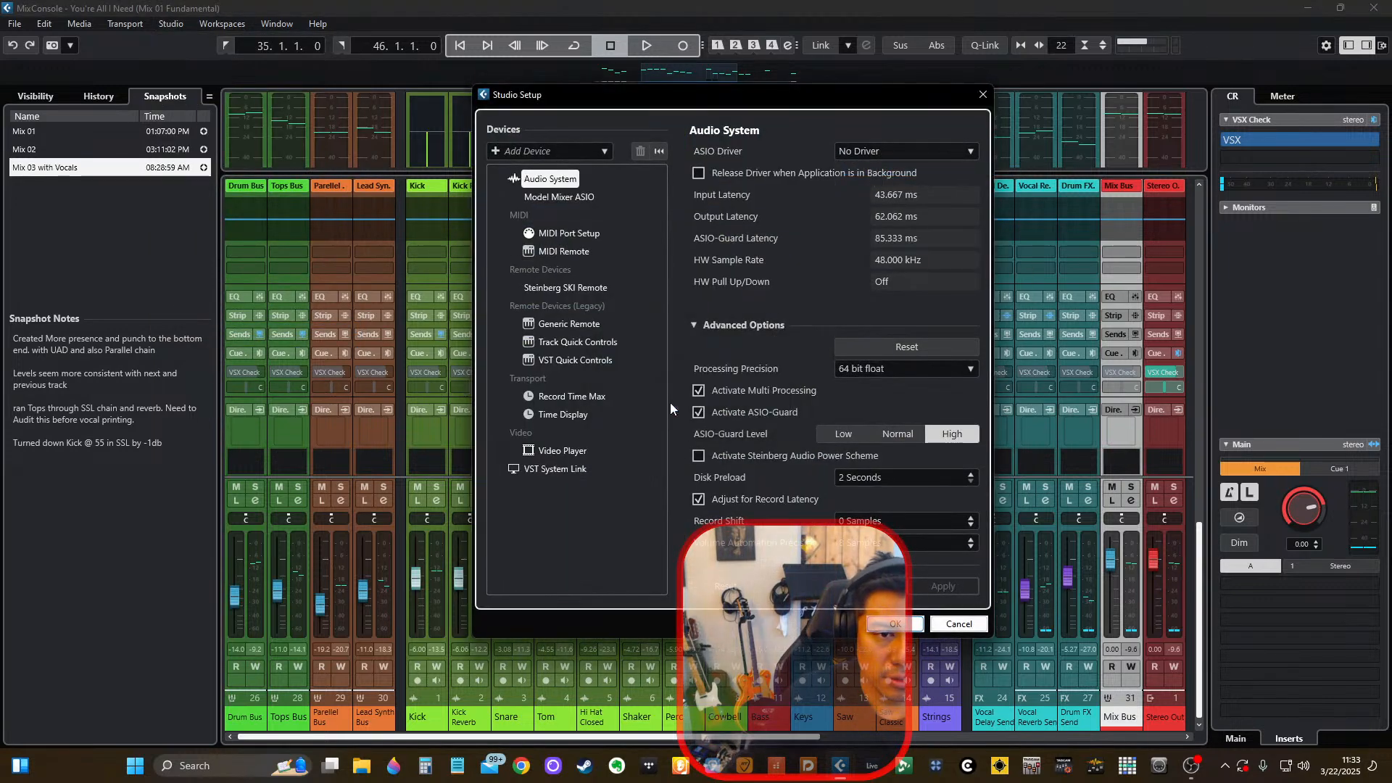
left_click(880, 149)
left_click(897, 240)
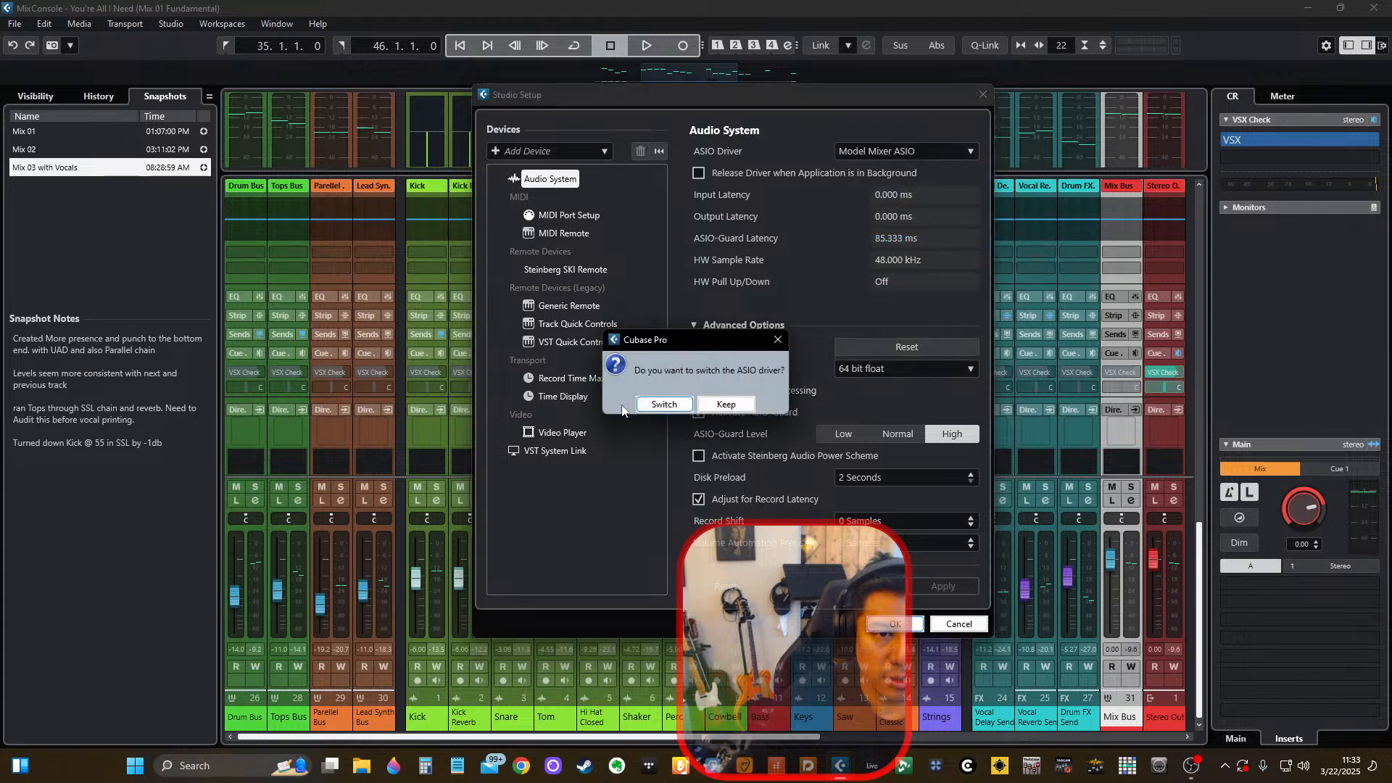
left_click(647, 403)
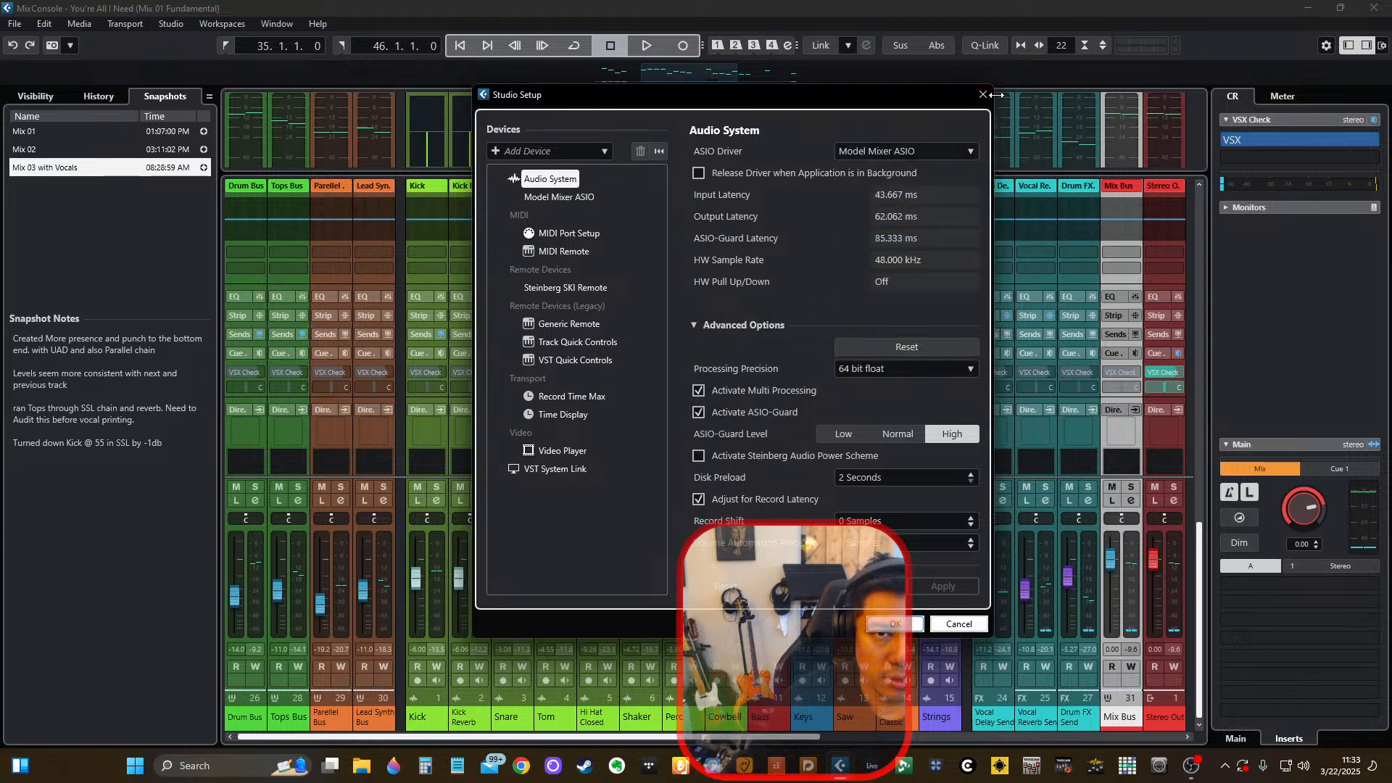
left_click(891, 626)
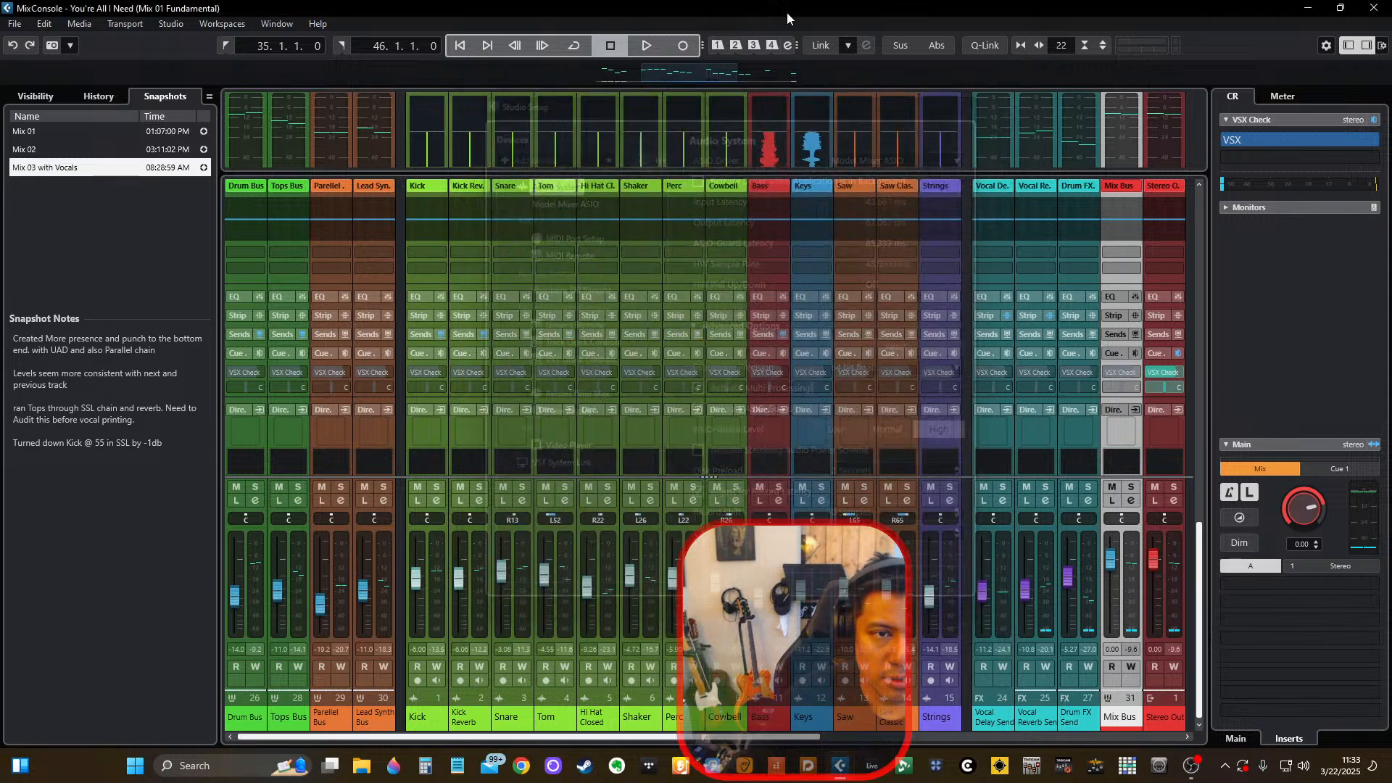
Play the mix with the master meter shown and open the Main Vocal's Take 36 event for pitch editing.
key("space")
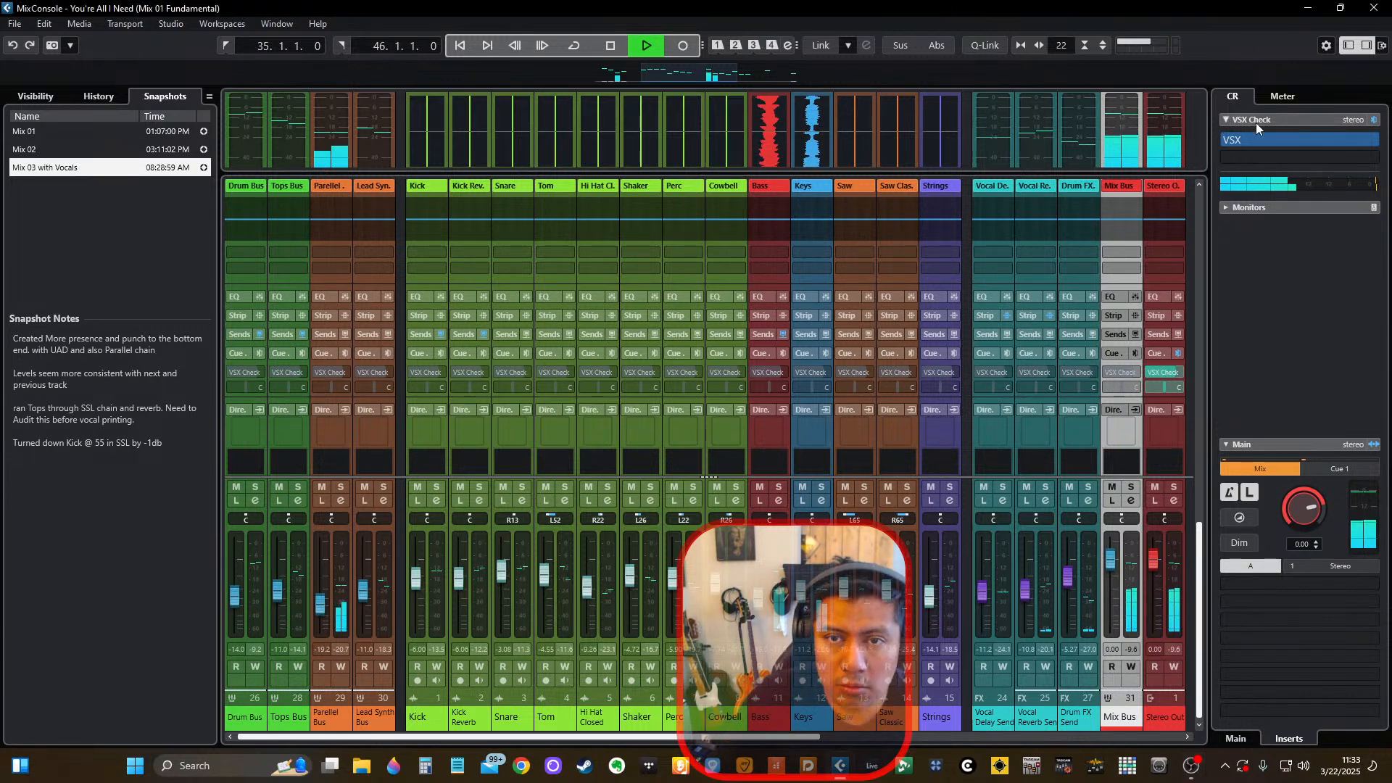
left_click(1281, 96)
key("F3")
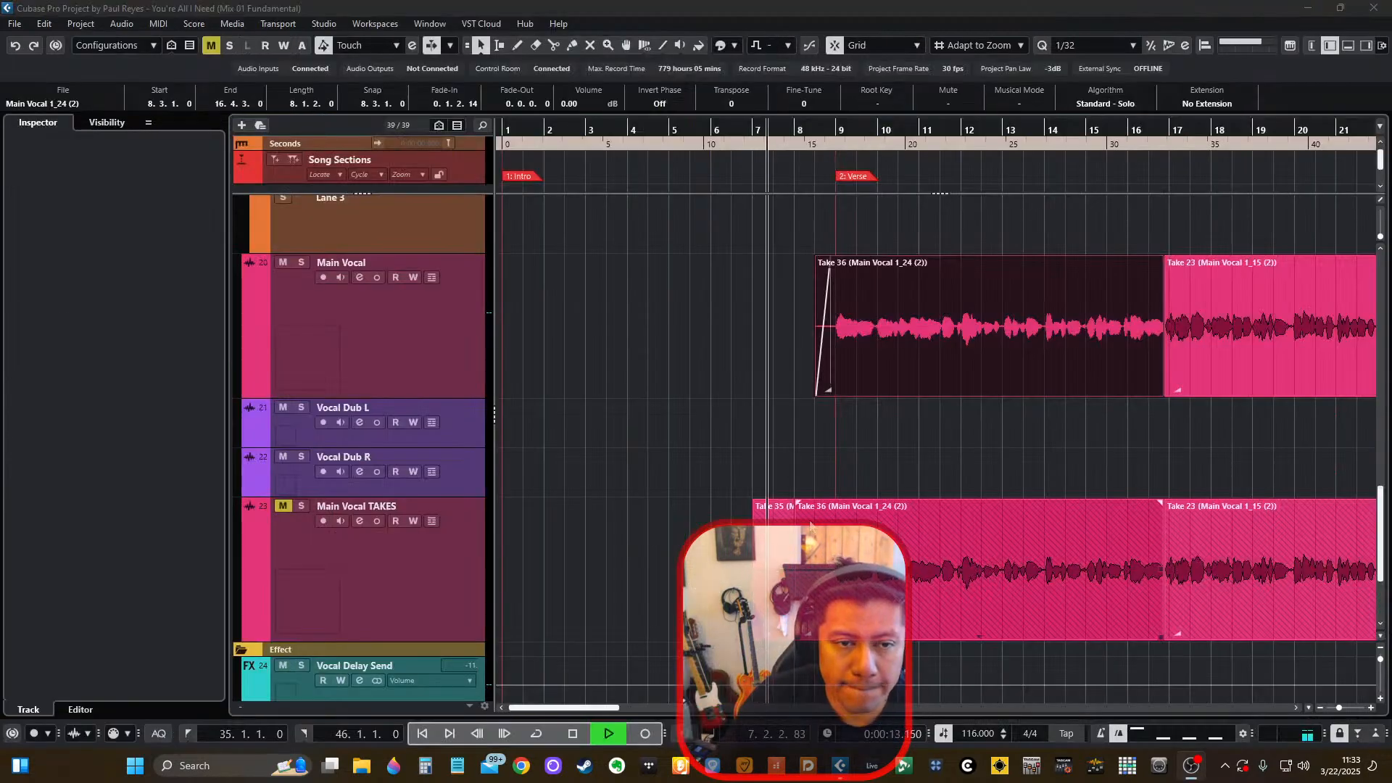
scroll(742, 390, "down", 3)
scroll(716, 328, "up", 6)
scroll(890, 489, "down", 2)
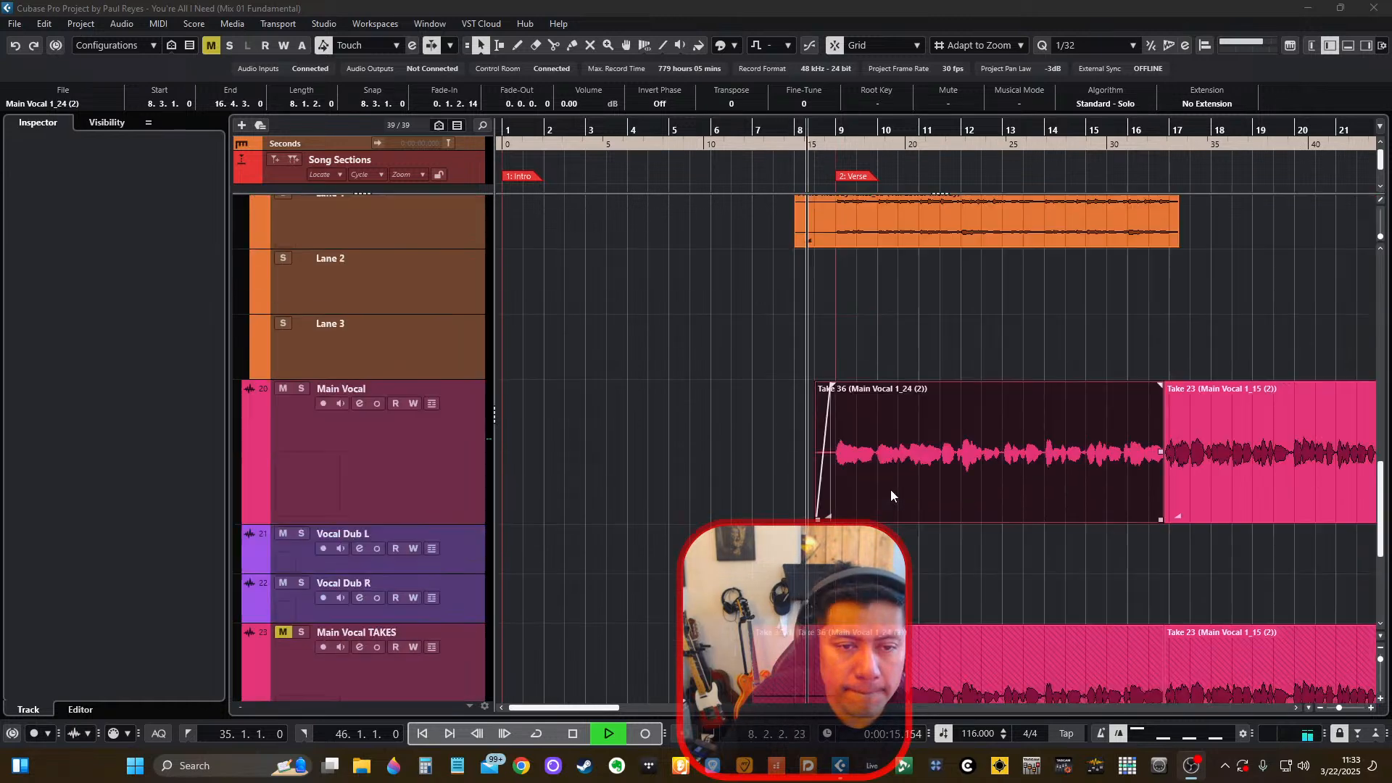
scroll(890, 489, "up", 2)
scroll(890, 488, "down", 2)
double_click(898, 484)
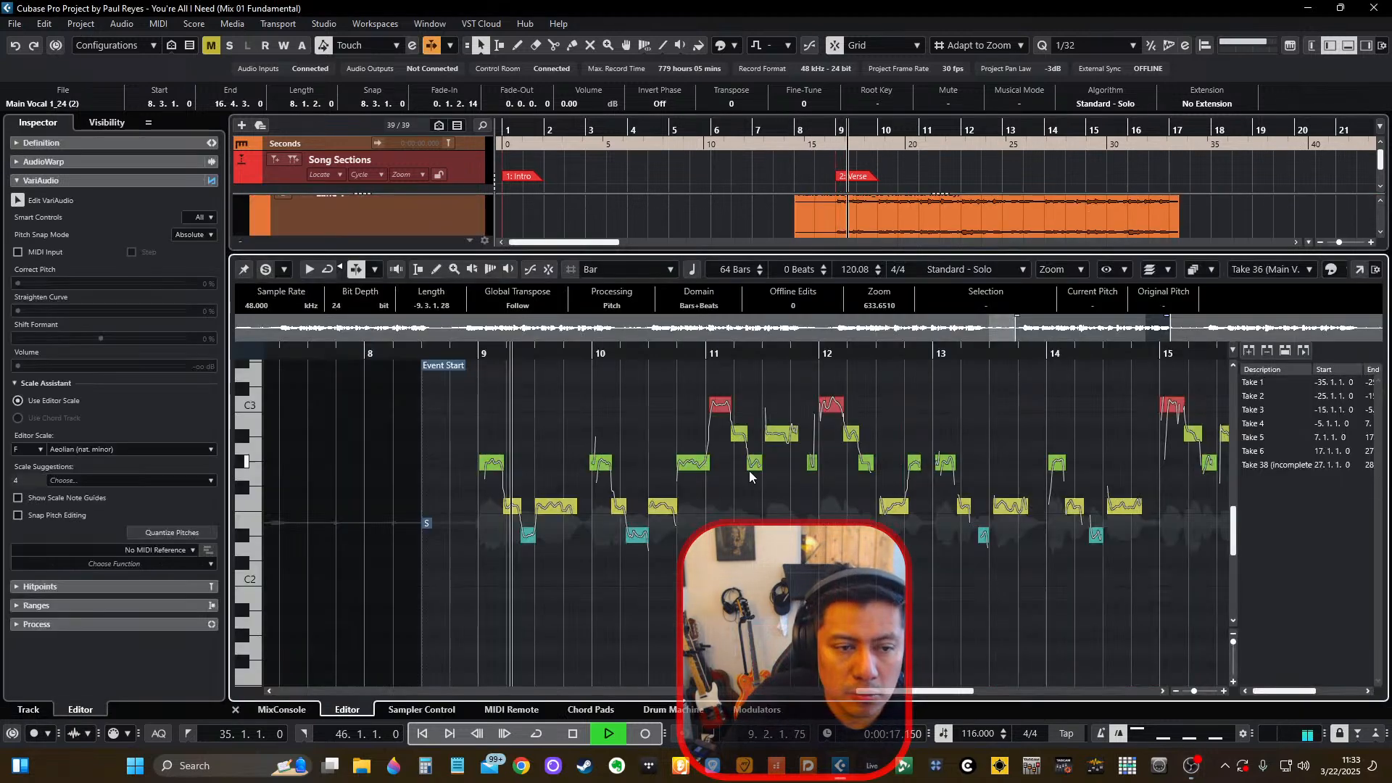
Create a new version of the Take 36 audio and straighten the end of its last F2 note by 18 %, stopping playback.
scroll(562, 502, "up", 2)
key("1")
key("1")
key("1")
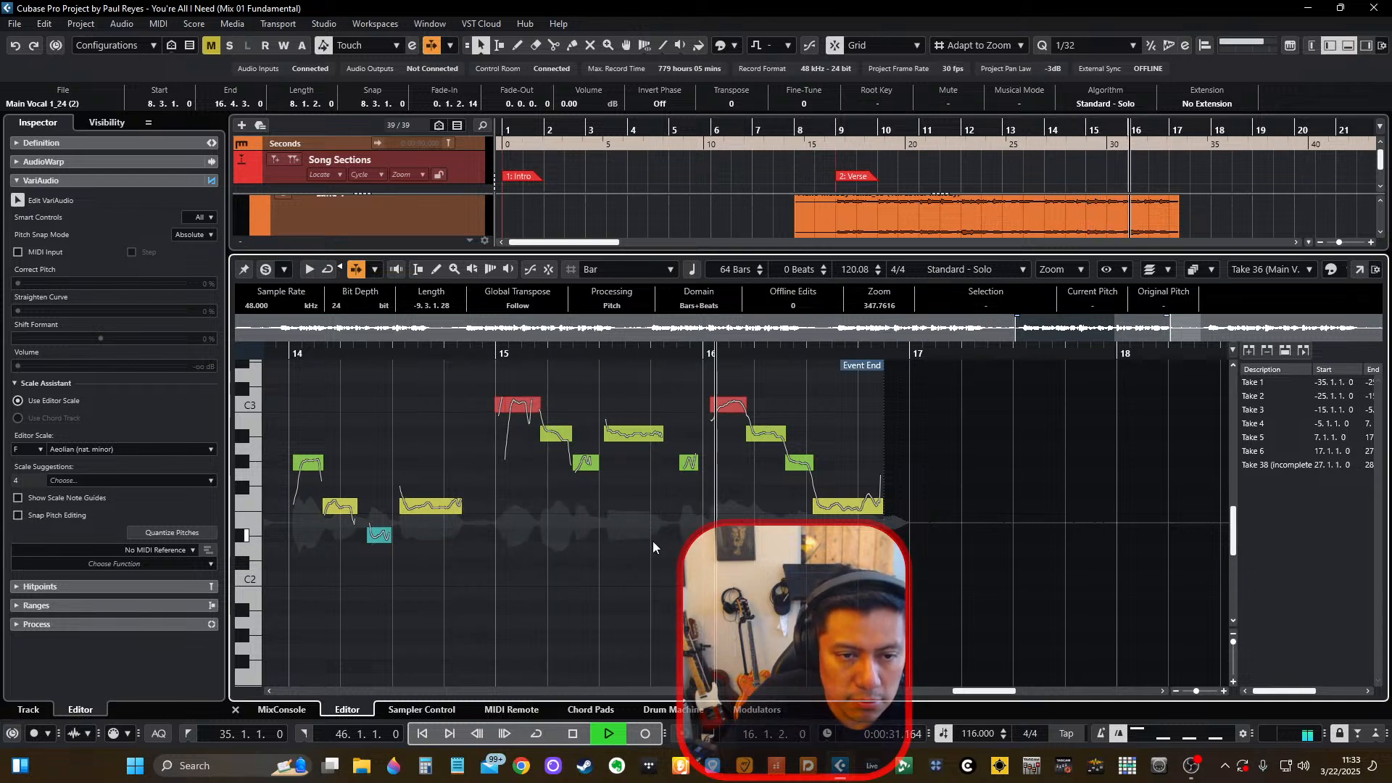
scroll(872, 520, "up", 5)
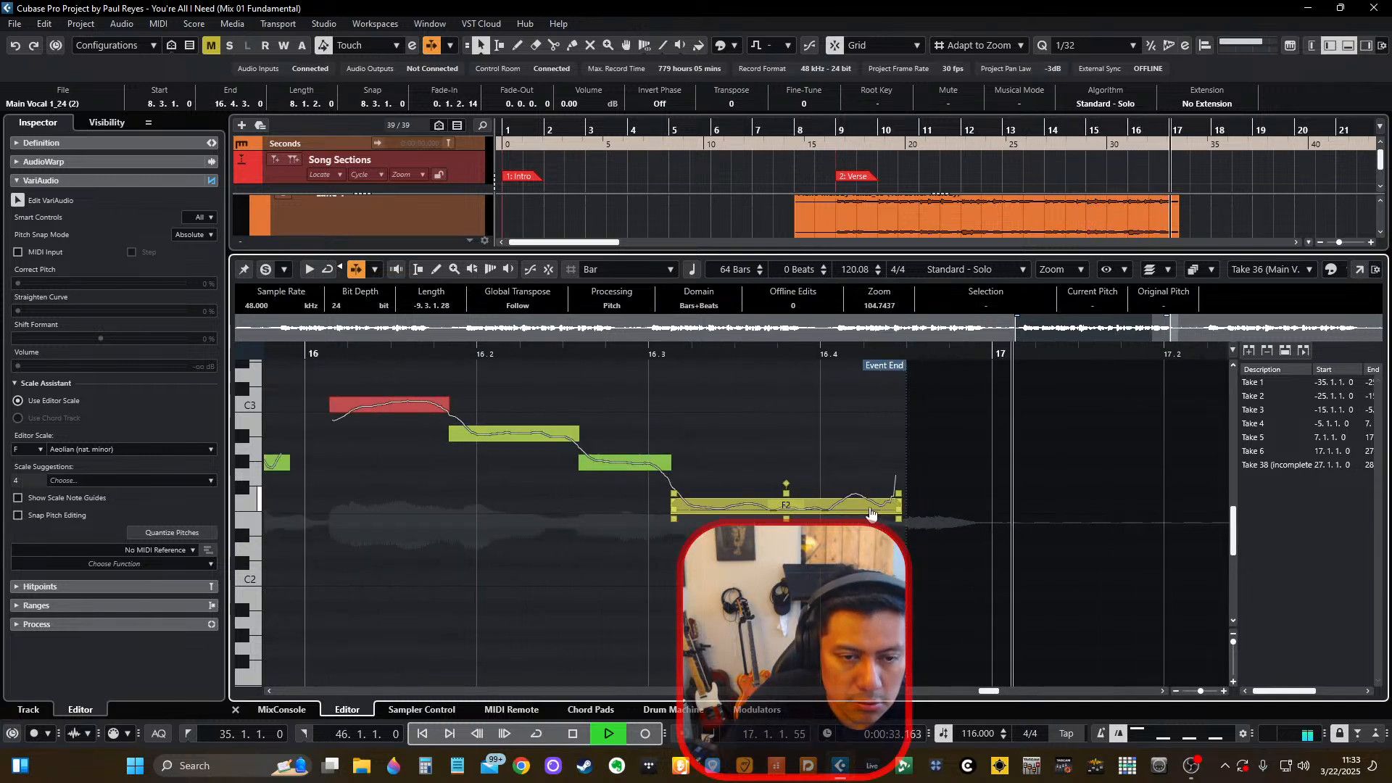
left_click(850, 513)
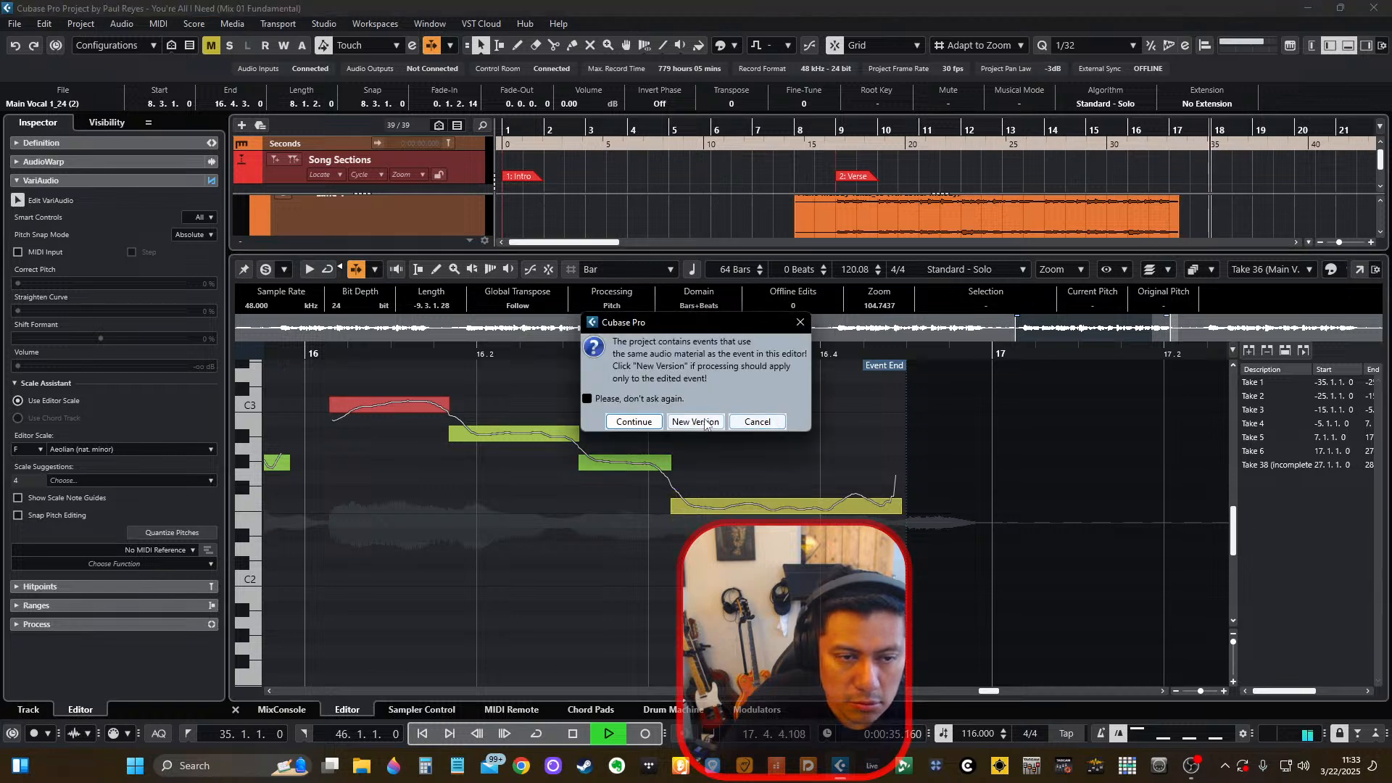
left_click(696, 422)
left_click_drag(873, 499, 872, 509)
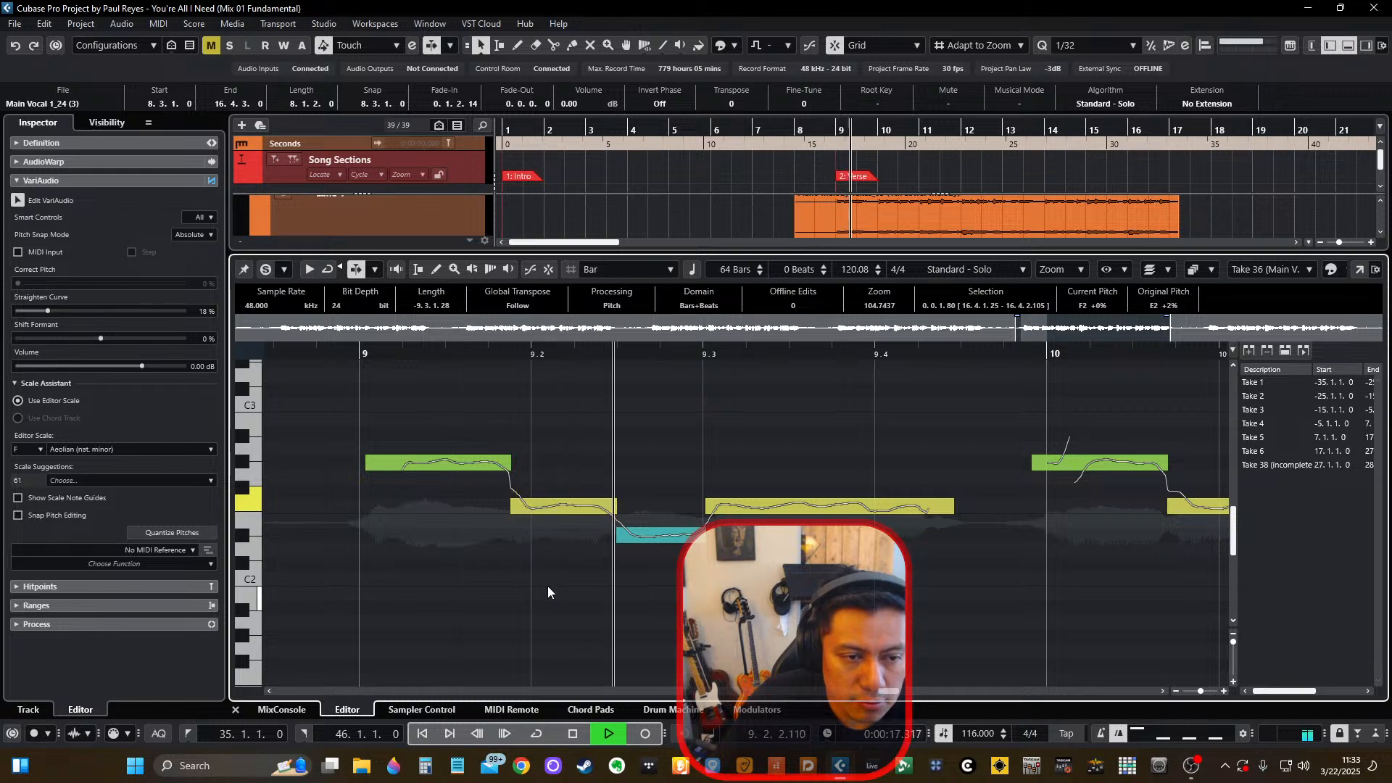
key("g")
key("space")
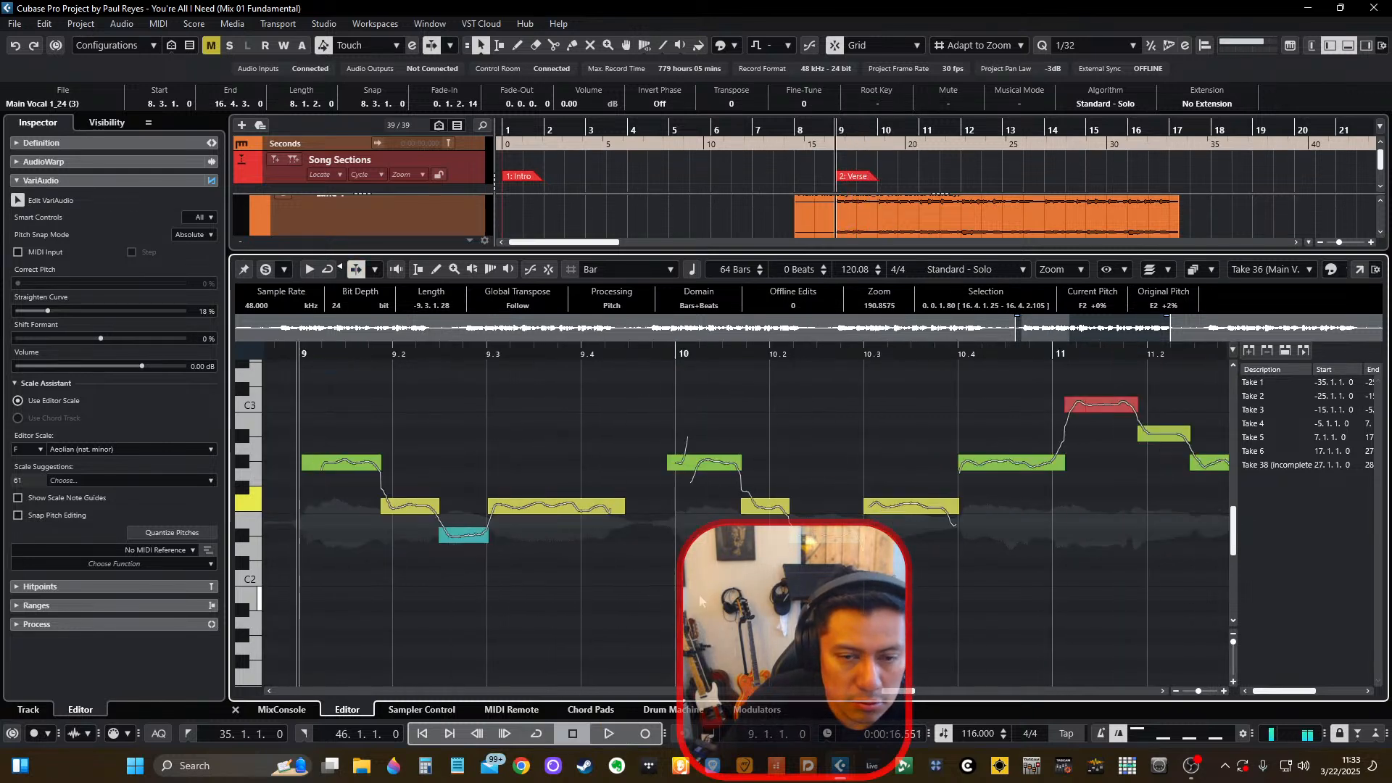
Deselect the edited note and examine the Main Vocal's pitch segments from bar 9 onward.
key("alt+Tab")
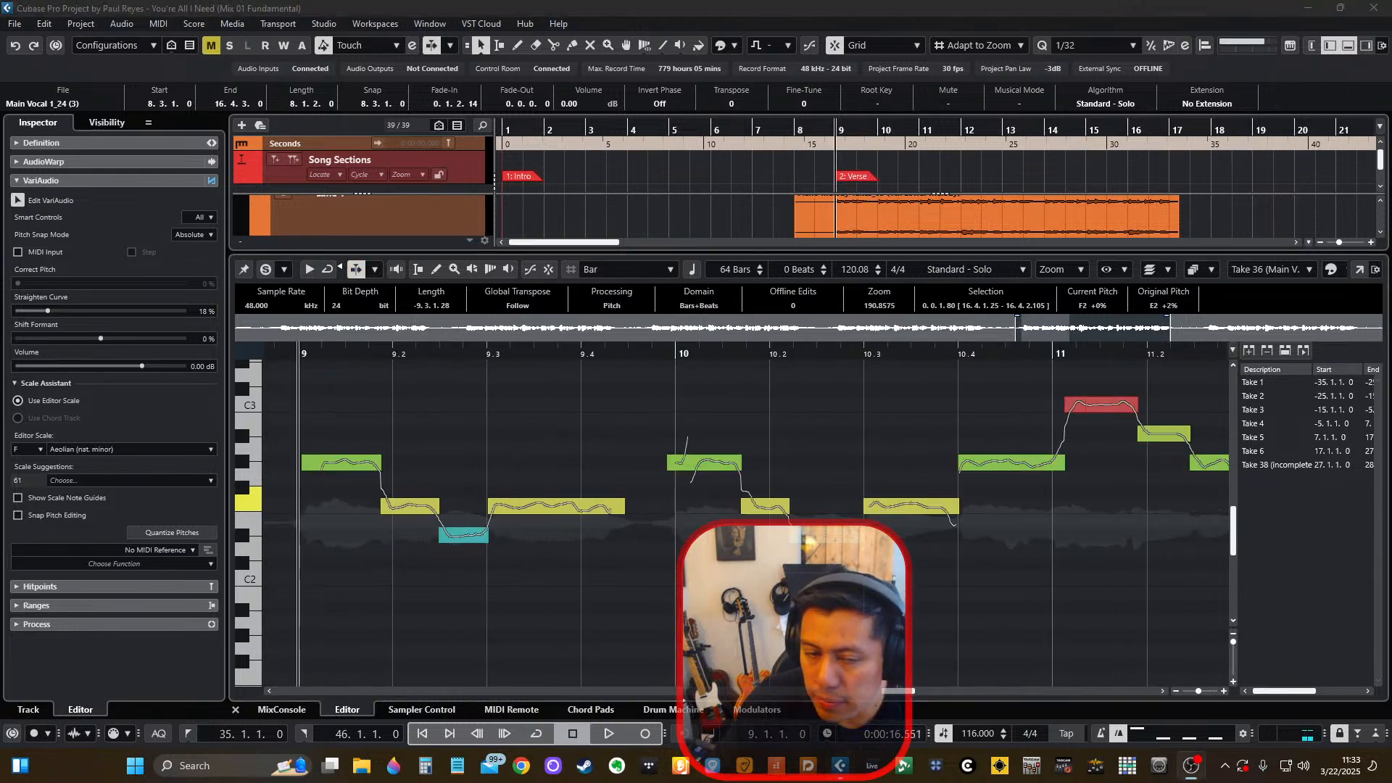
scroll(647, 602, "down", 2)
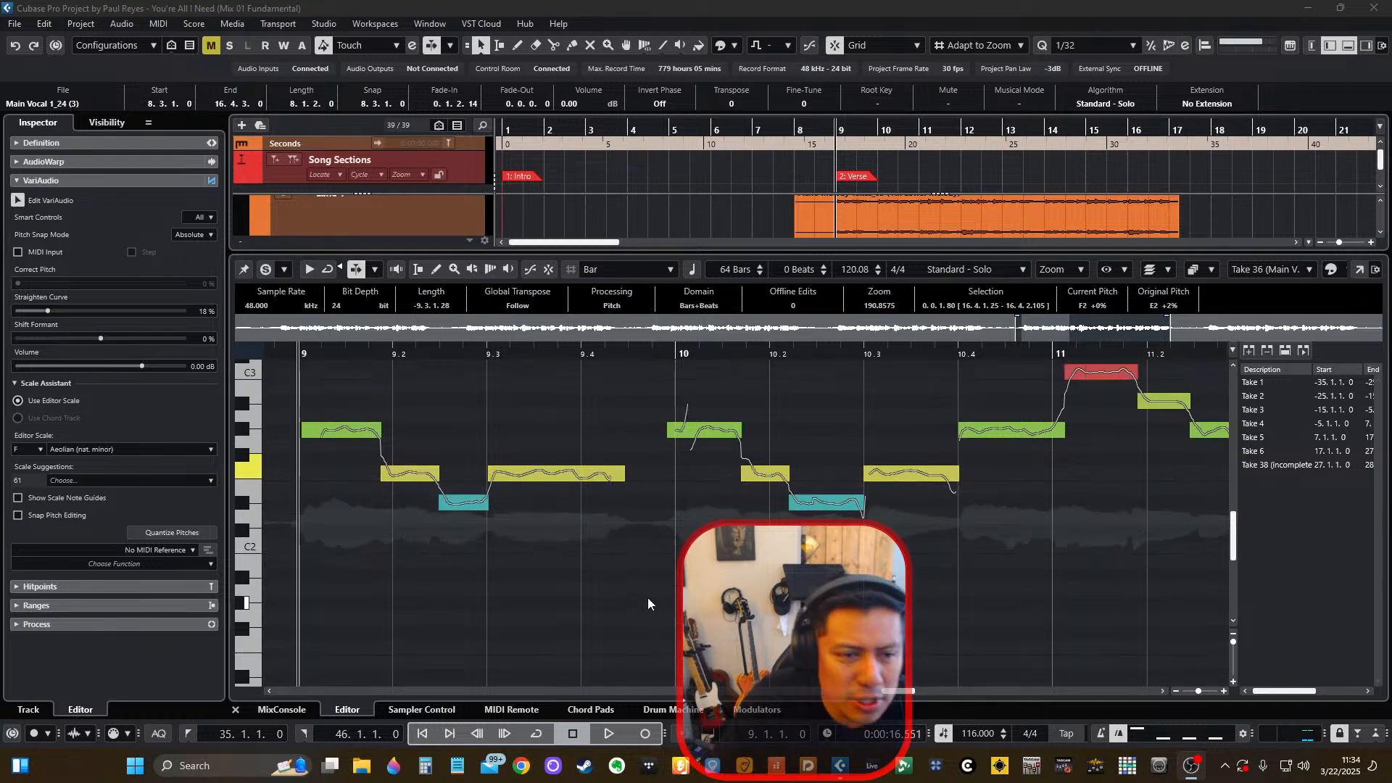
scroll(648, 599, "down", 2)
scroll(648, 596, "up", 2)
scroll(643, 594, "down", 2)
scroll(643, 595, "up", 2)
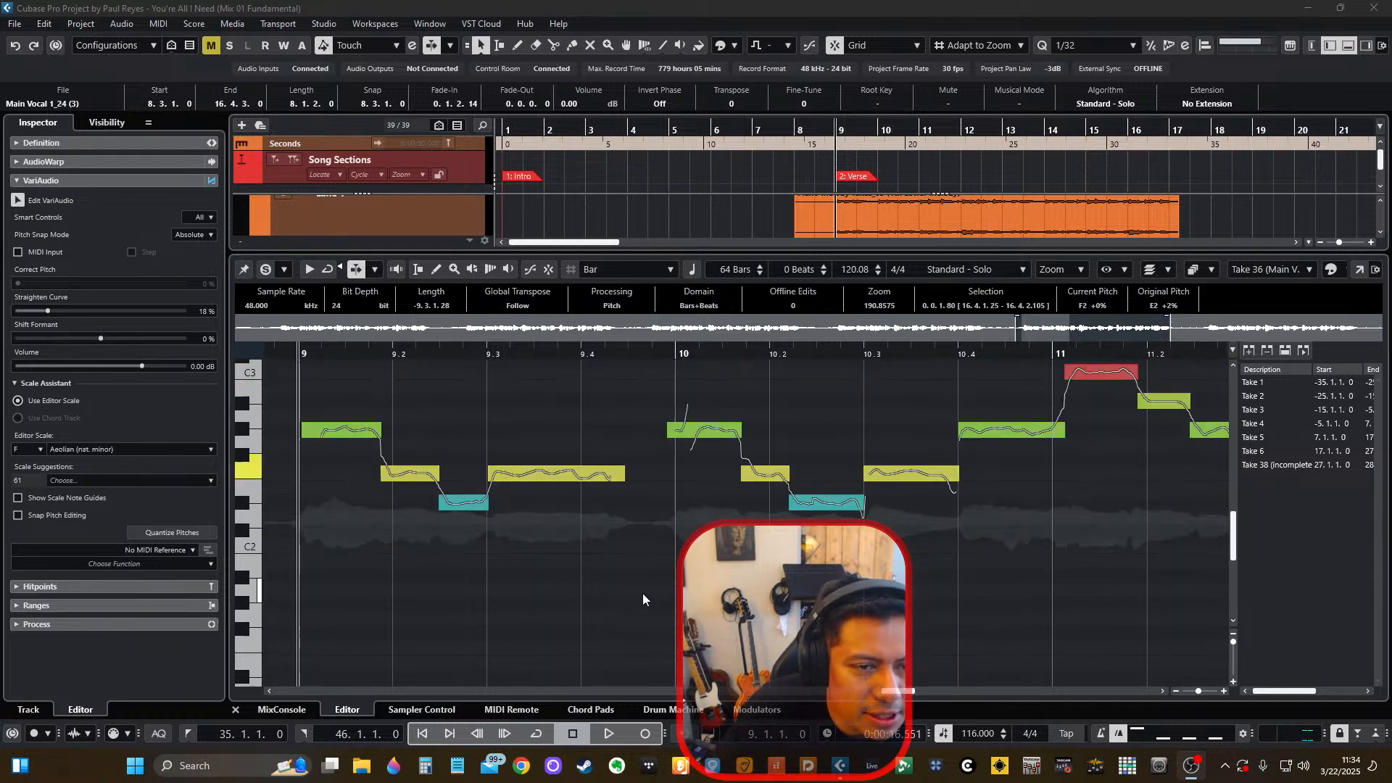
scroll(642, 593, "up", 1)
left_click(638, 589)
scroll(638, 589, "down", 3)
scroll(638, 585, "right", 1)
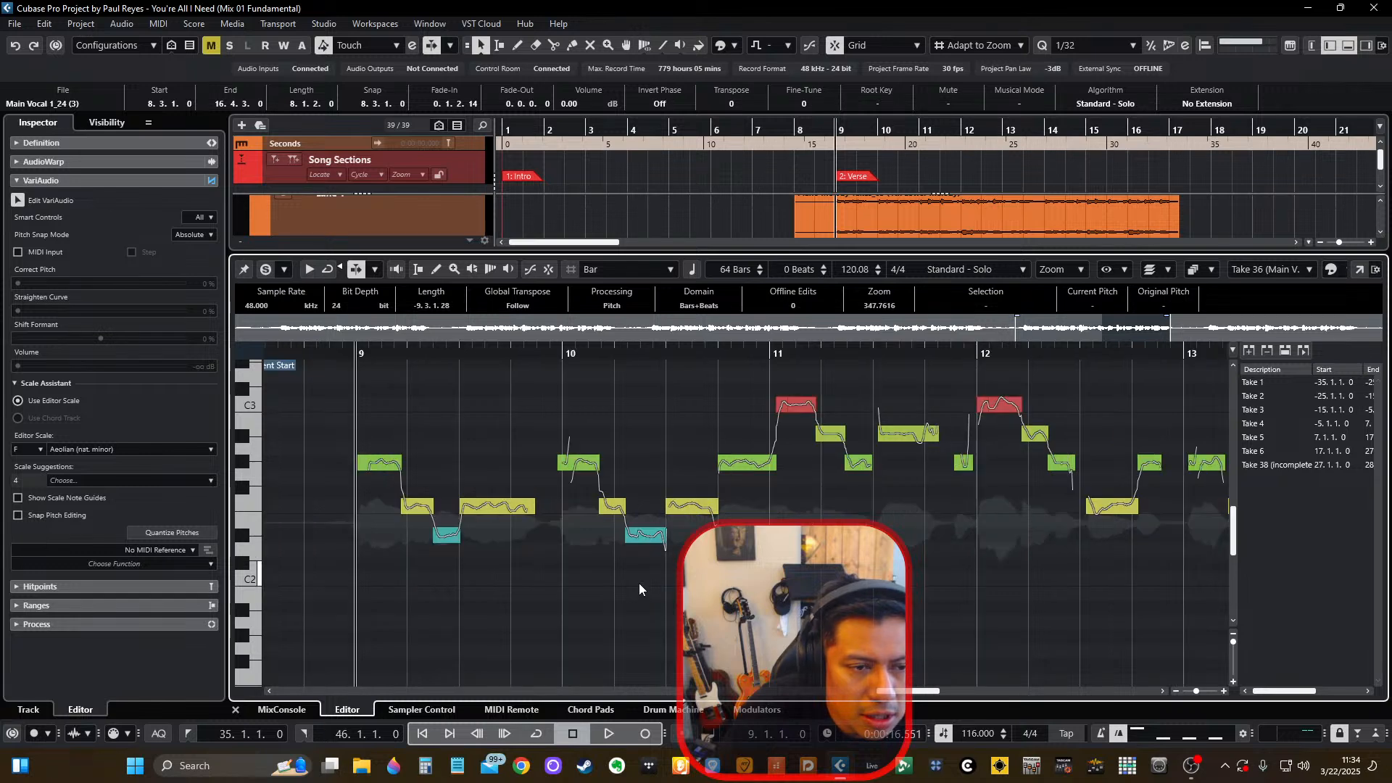
Play the Main Vocal's Take 36 from bar 9 and examine its pitch segments up to bar 13.
scroll(486, 500, "up", 3)
left_click(586, 511)
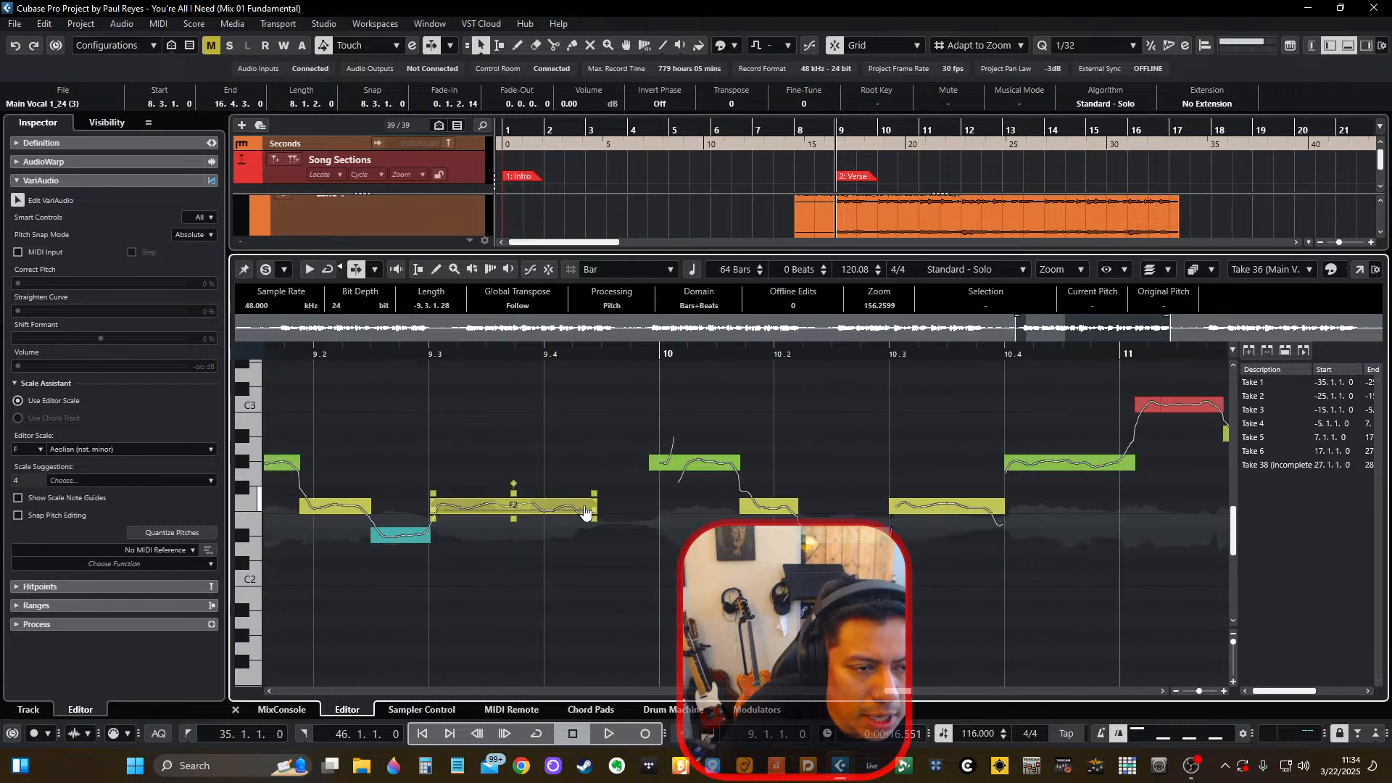
scroll(331, 493, "left", 2)
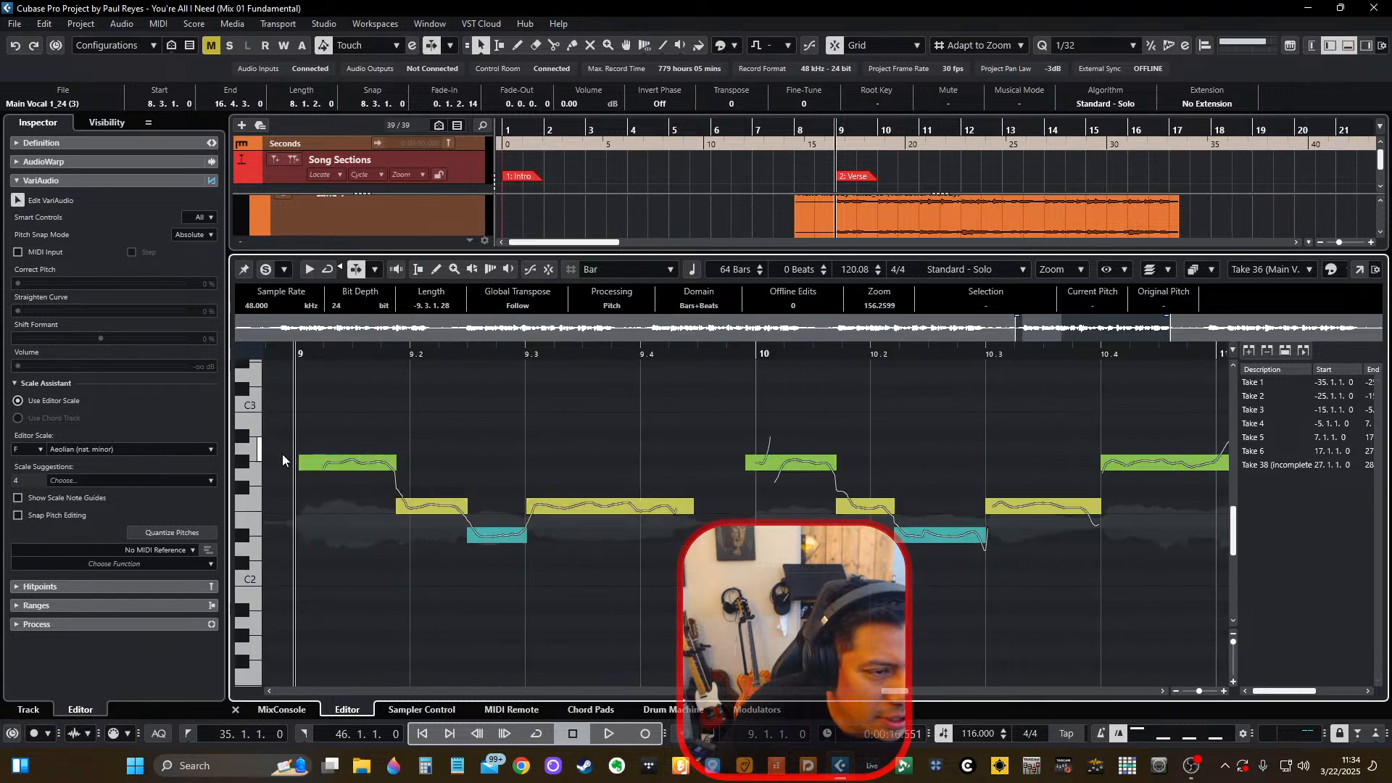
scroll(282, 460, "up", 1)
key("space")
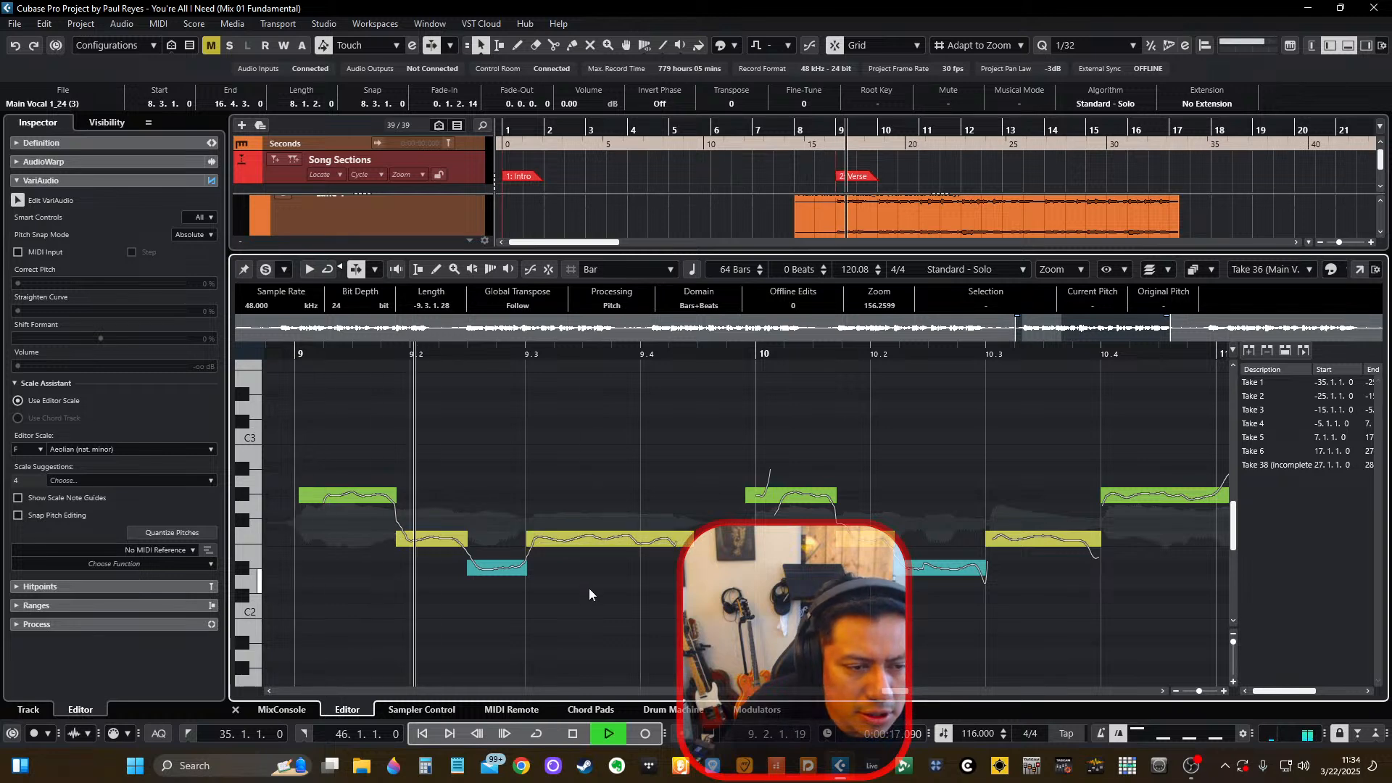
scroll(591, 602, "down", 1)
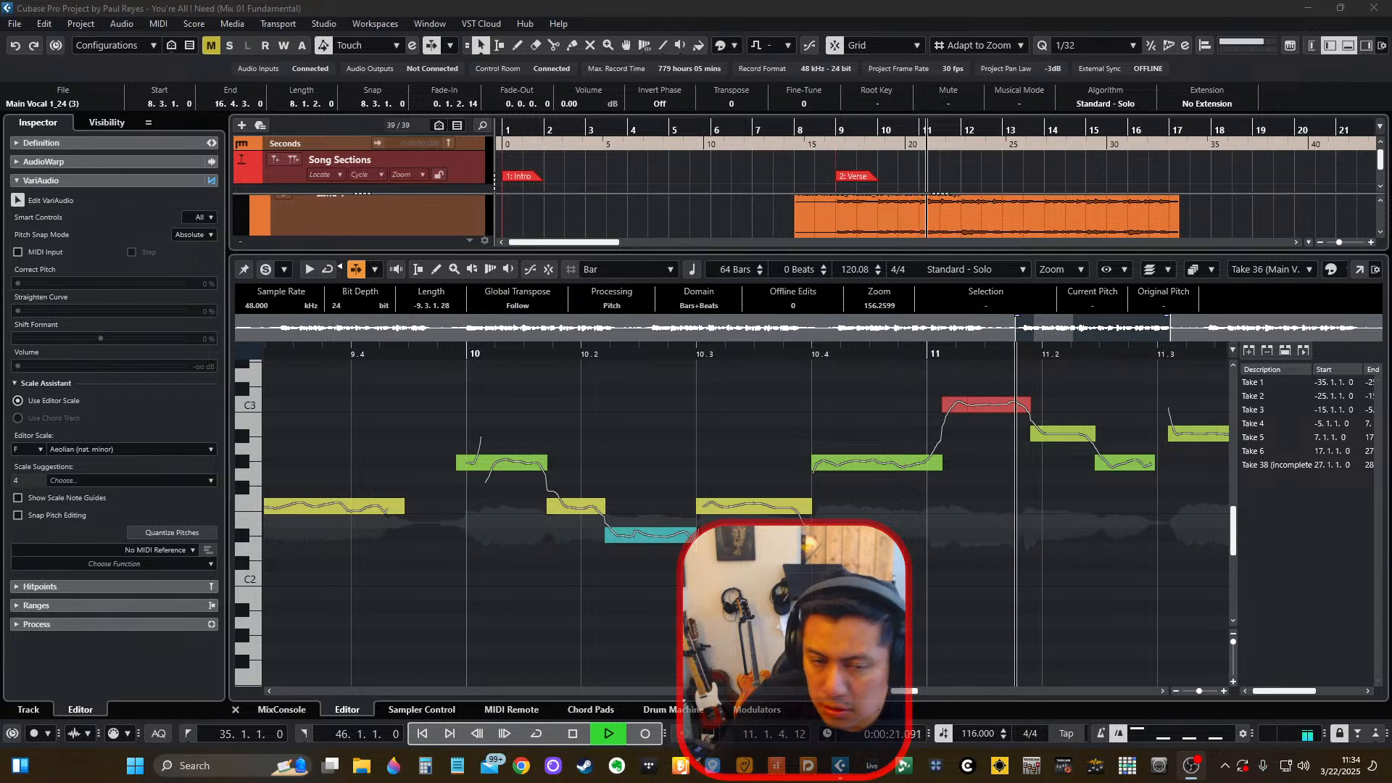
left_click(880, 609)
scroll(880, 606, "down", 3)
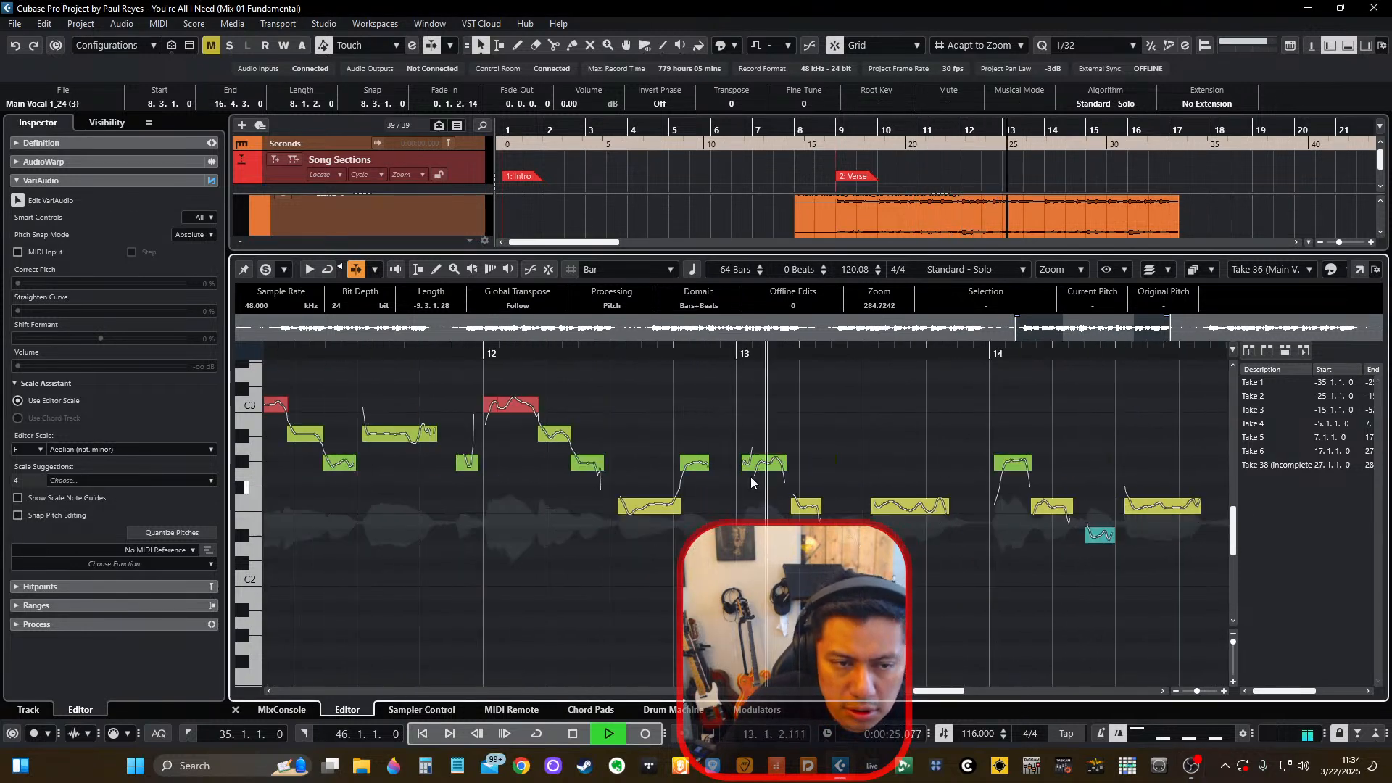
Replay the phrase from bar 12 and split the F2 note near 12.3 into two segments, selecting the second part.
key("space")
left_click(582, 352)
key("space")
scroll(635, 476, "up", 4)
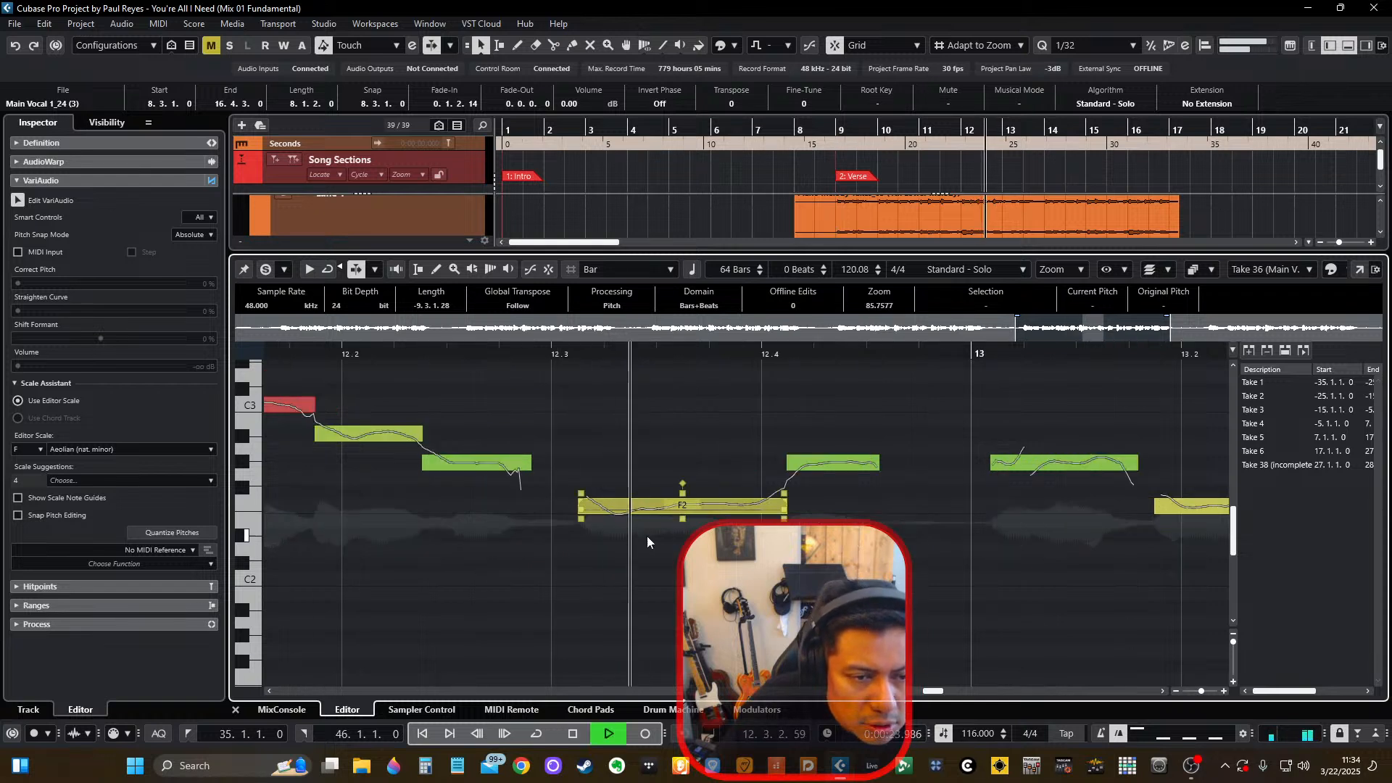
key("space")
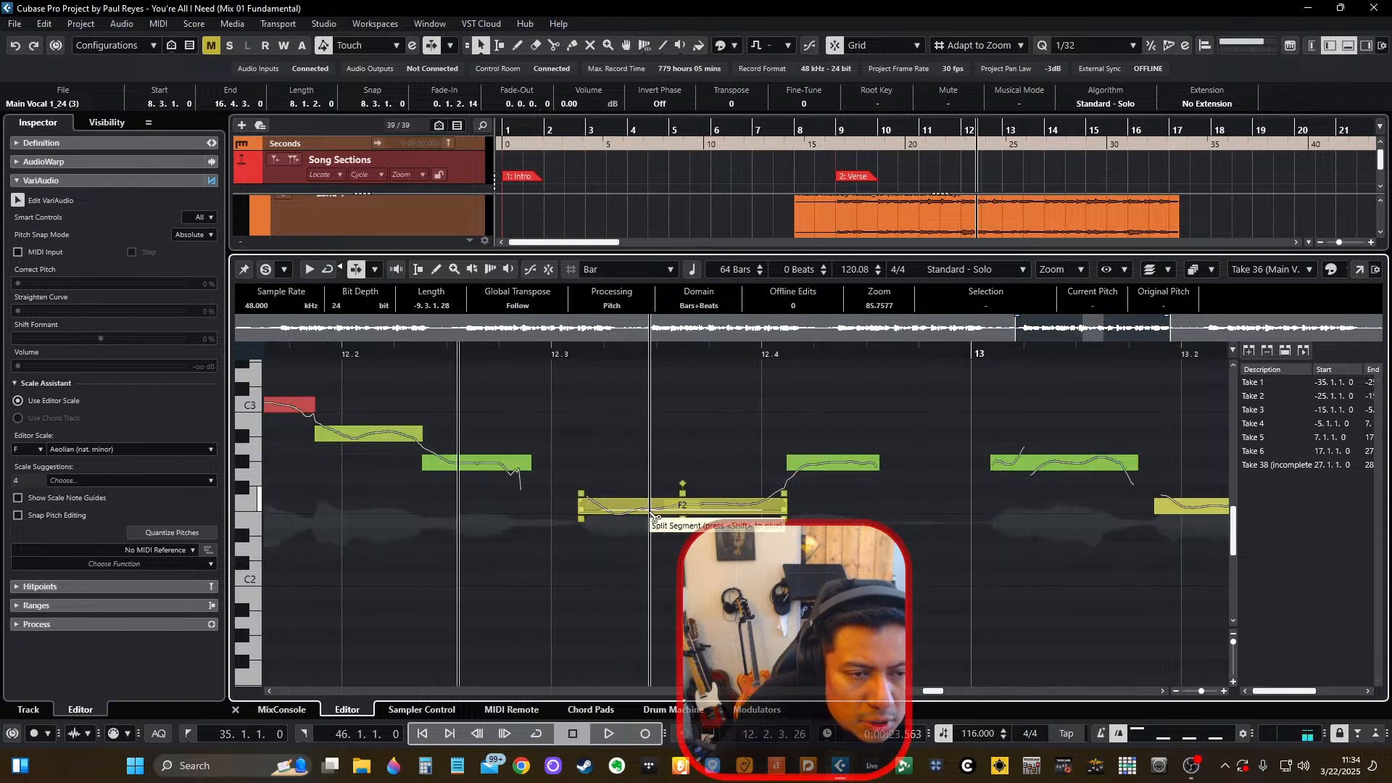
left_click(651, 514)
left_click(627, 502)
left_click(720, 506)
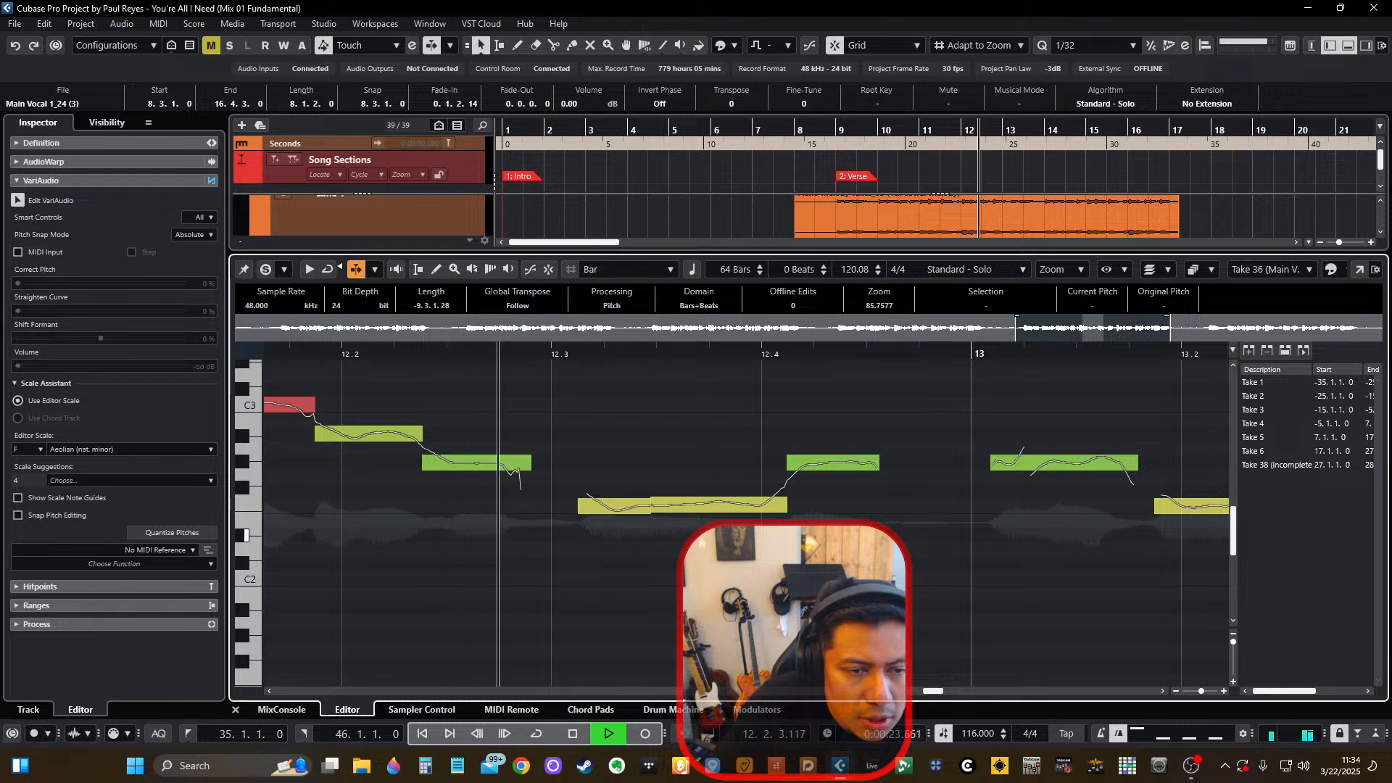
Play on to the event end in bar 16, examine the remaining pitch segments and leave no note selected.
scroll(731, 508, "down", 2)
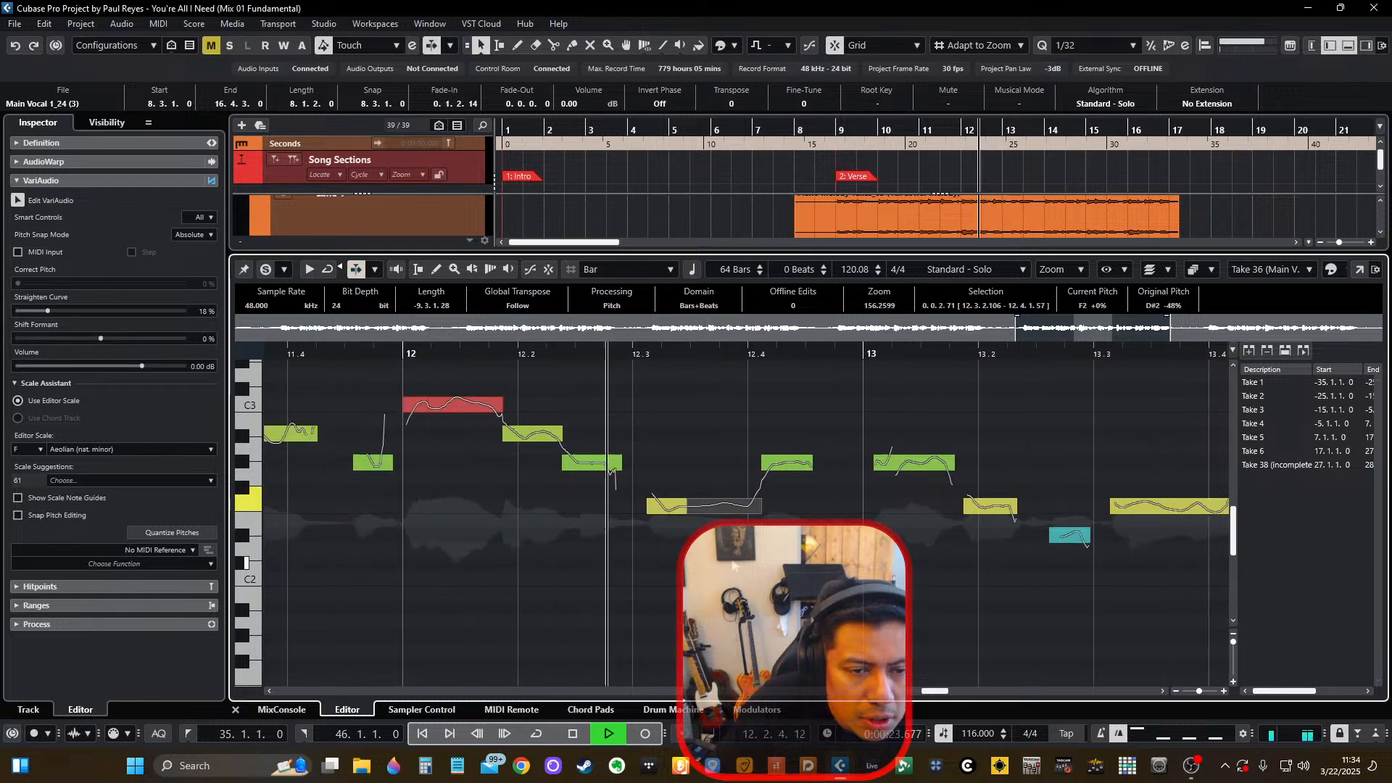
scroll(776, 472, "up", 4)
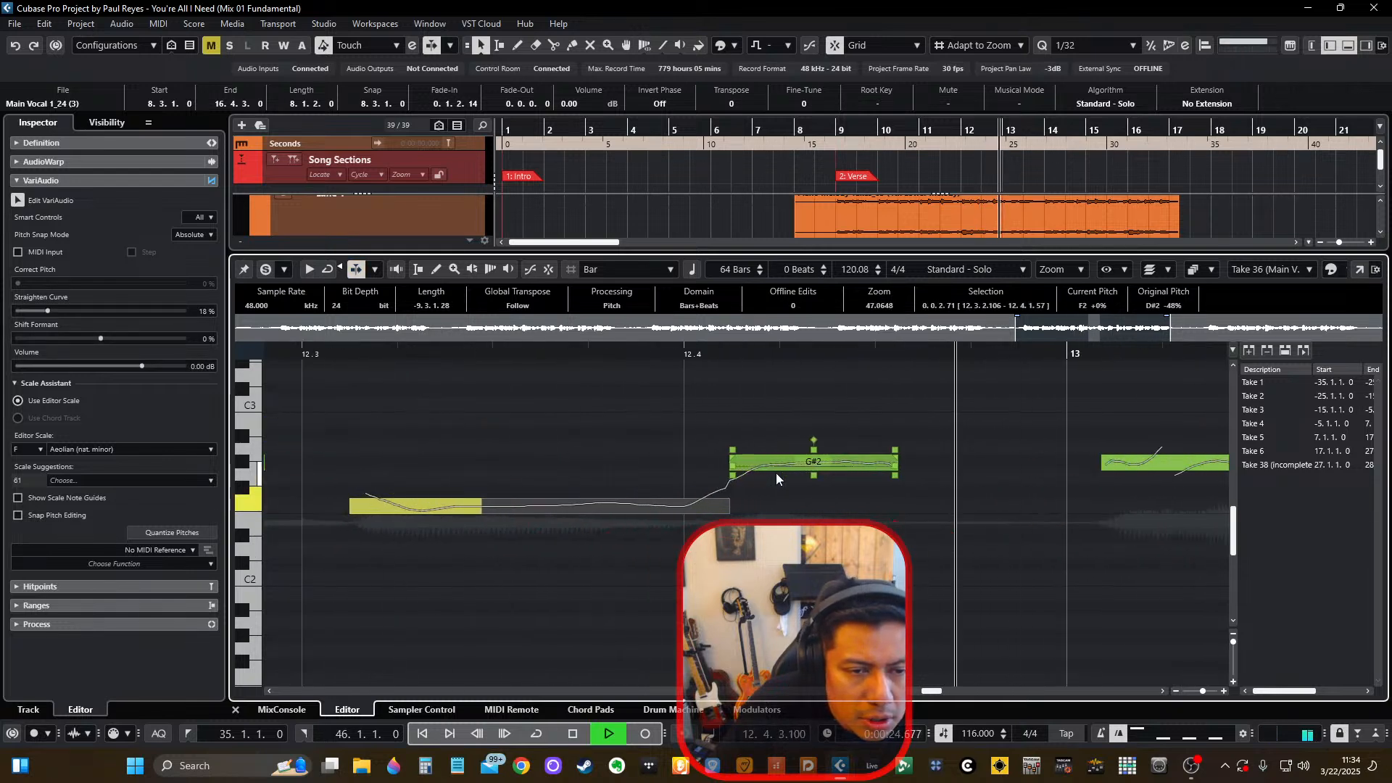
scroll(813, 596, "down", 4)
left_click(813, 595)
scroll(813, 596, "right", 2)
scroll(813, 596, "down", 3)
scroll(812, 596, "right", 6)
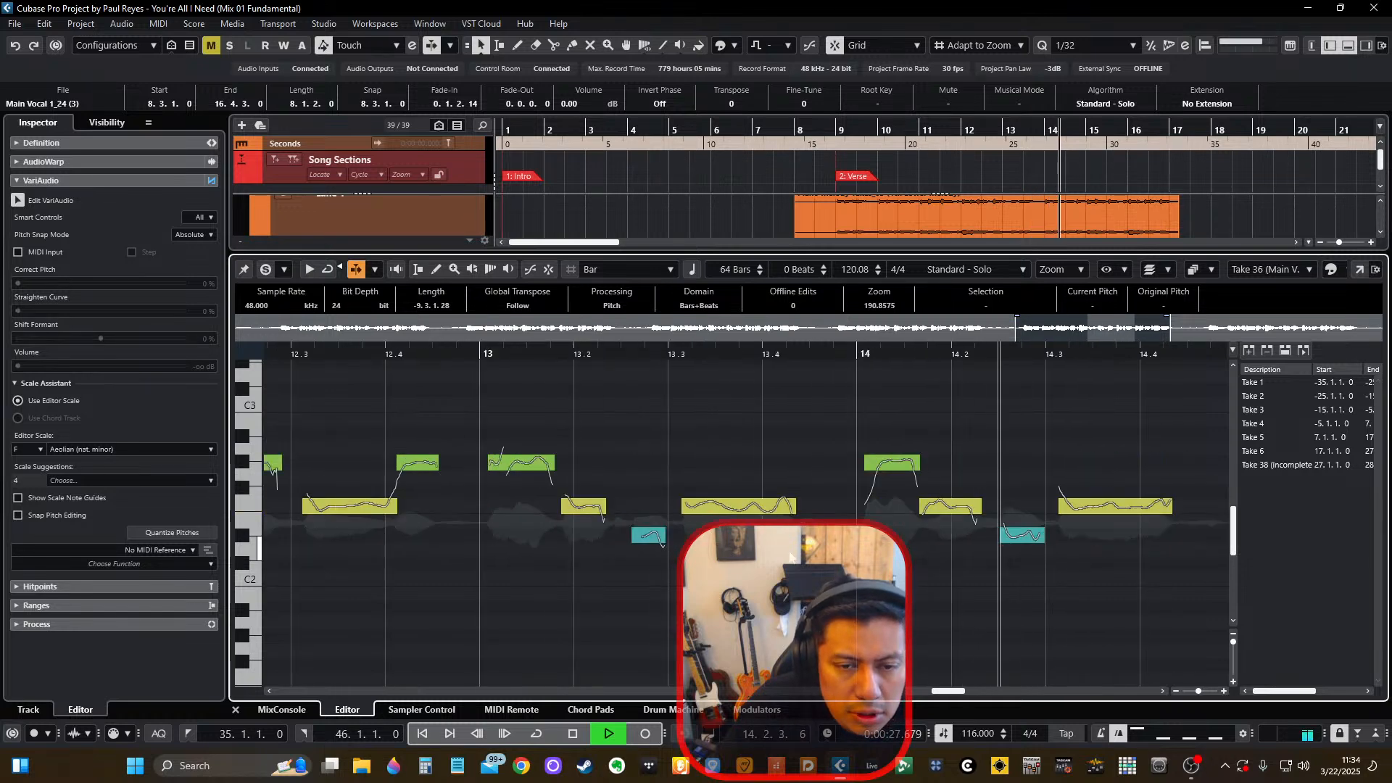
scroll(779, 563, "up", 3)
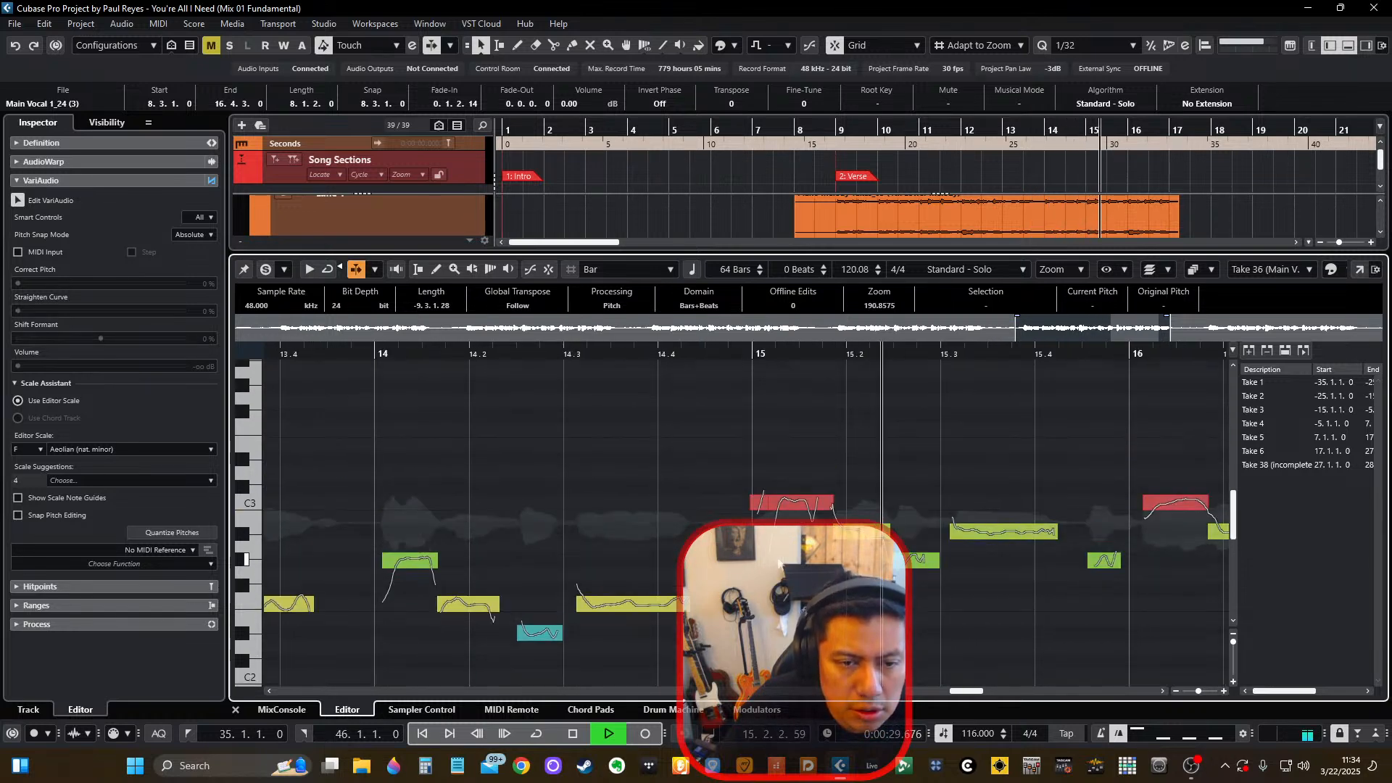
scroll(812, 594, "right", 3)
scroll(836, 617, "right", 3)
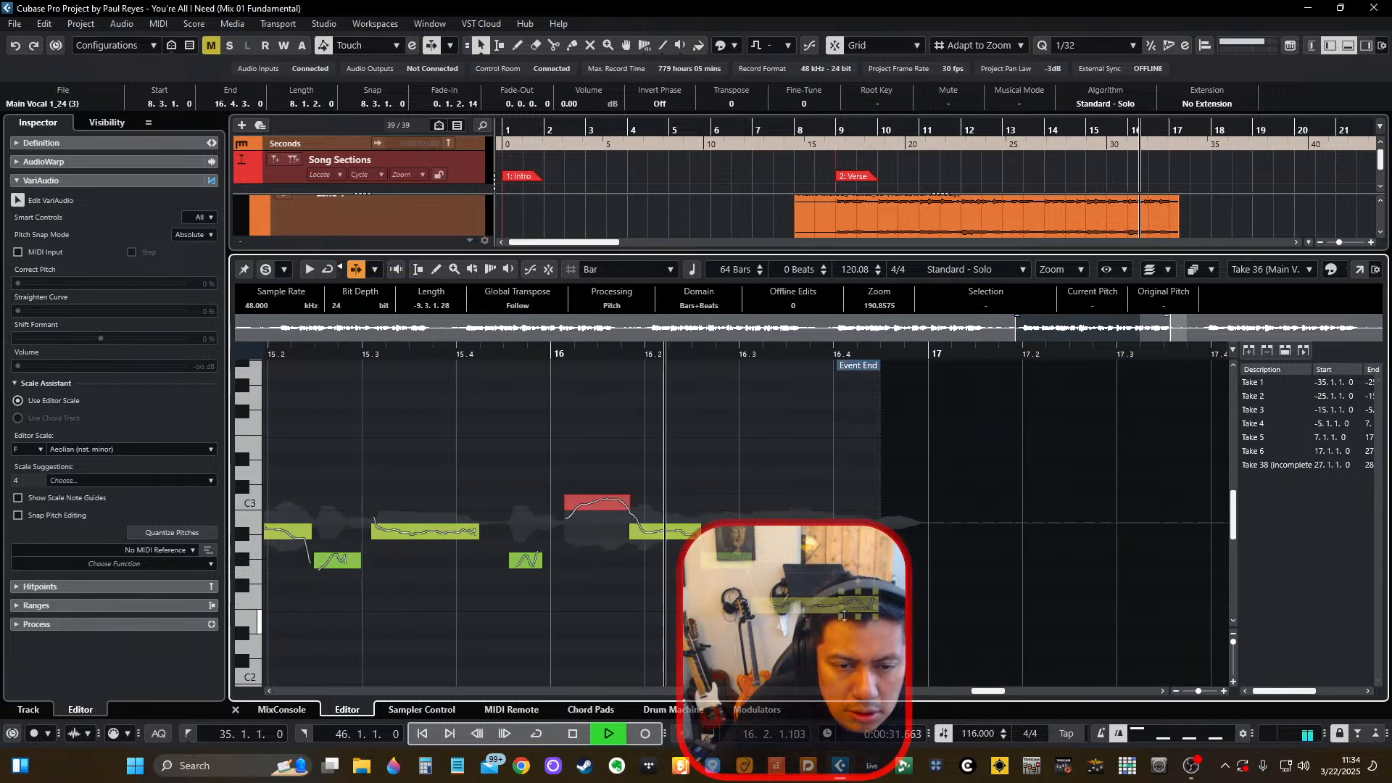
key("space")
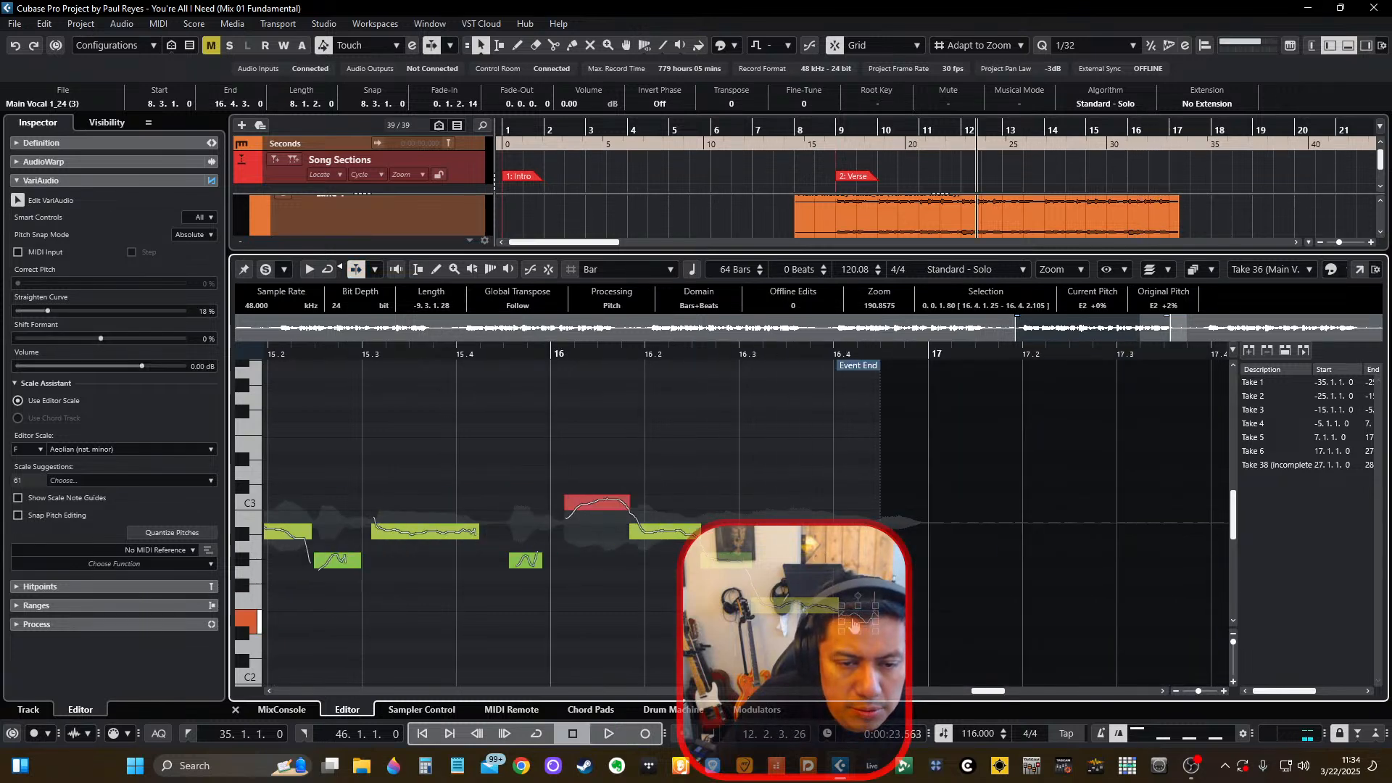
left_click(644, 629)
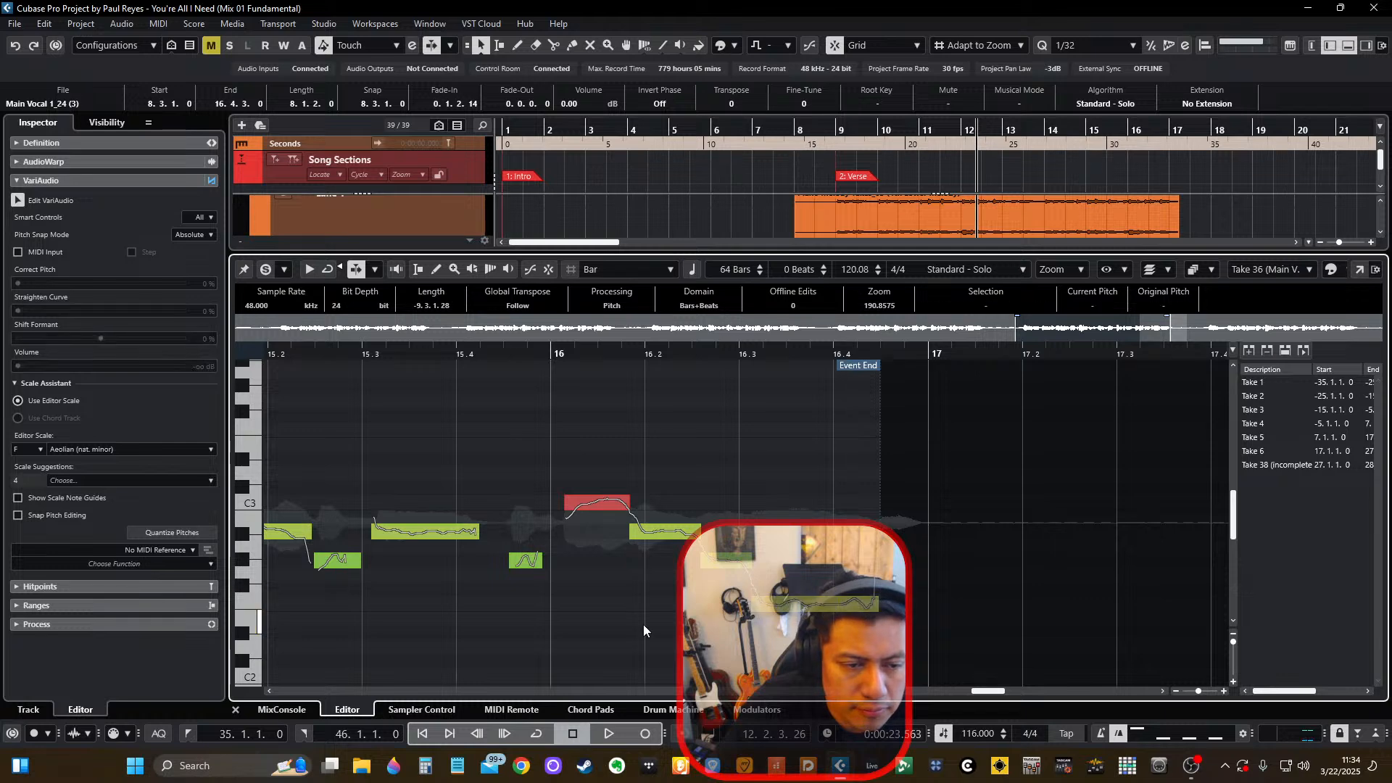
Close the pitch editor, stop playback and set the locator range from bar 9 to bar 17.
left_click(236, 709)
key("g")
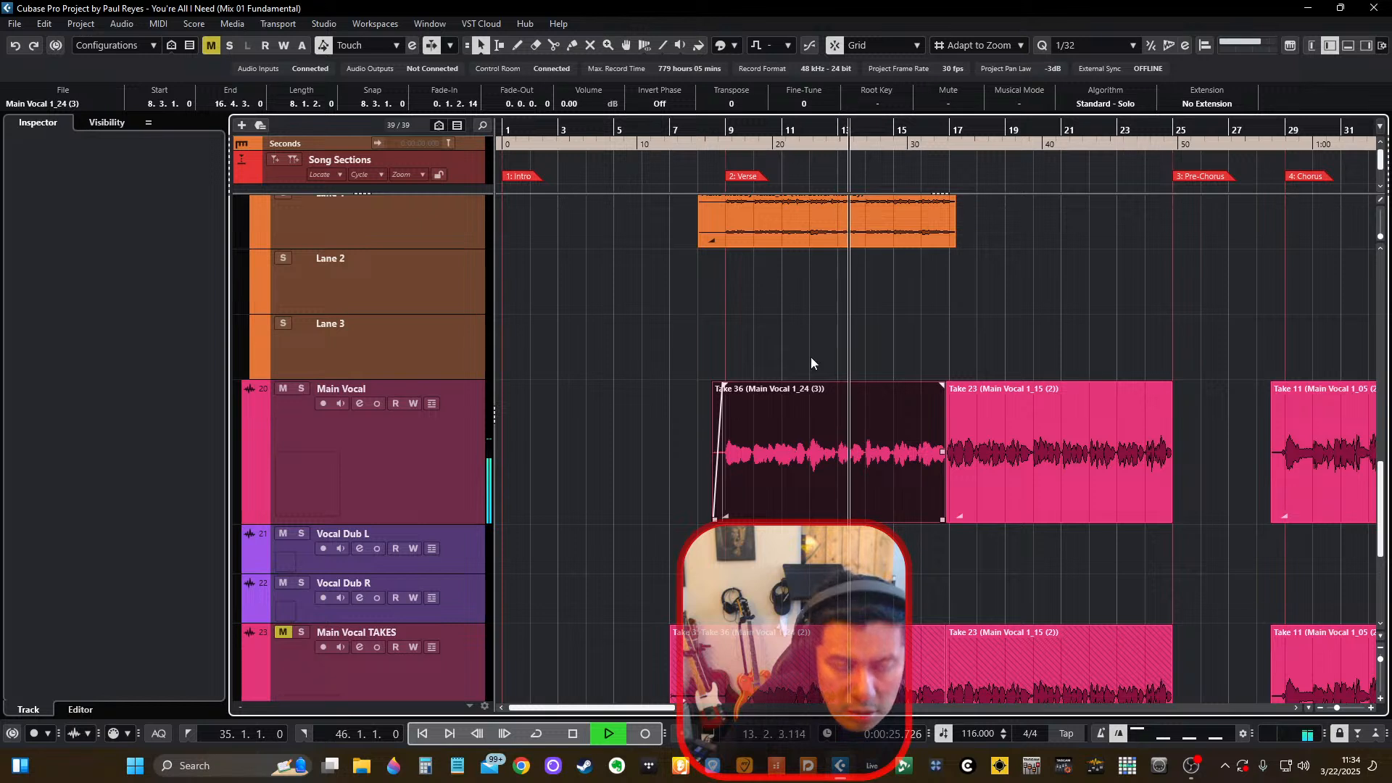
key("space")
left_click(723, 136, "alt")
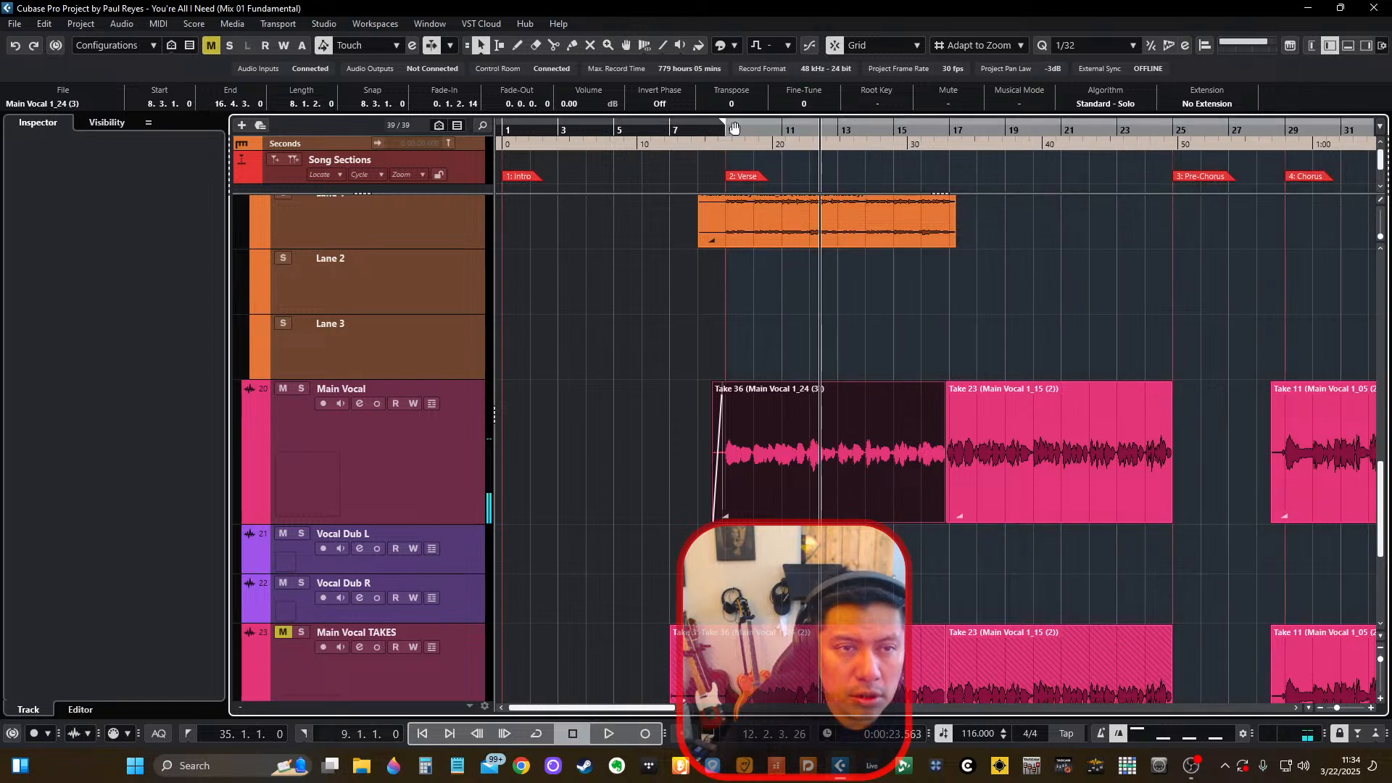
left_click(671, 131, "ctrl")
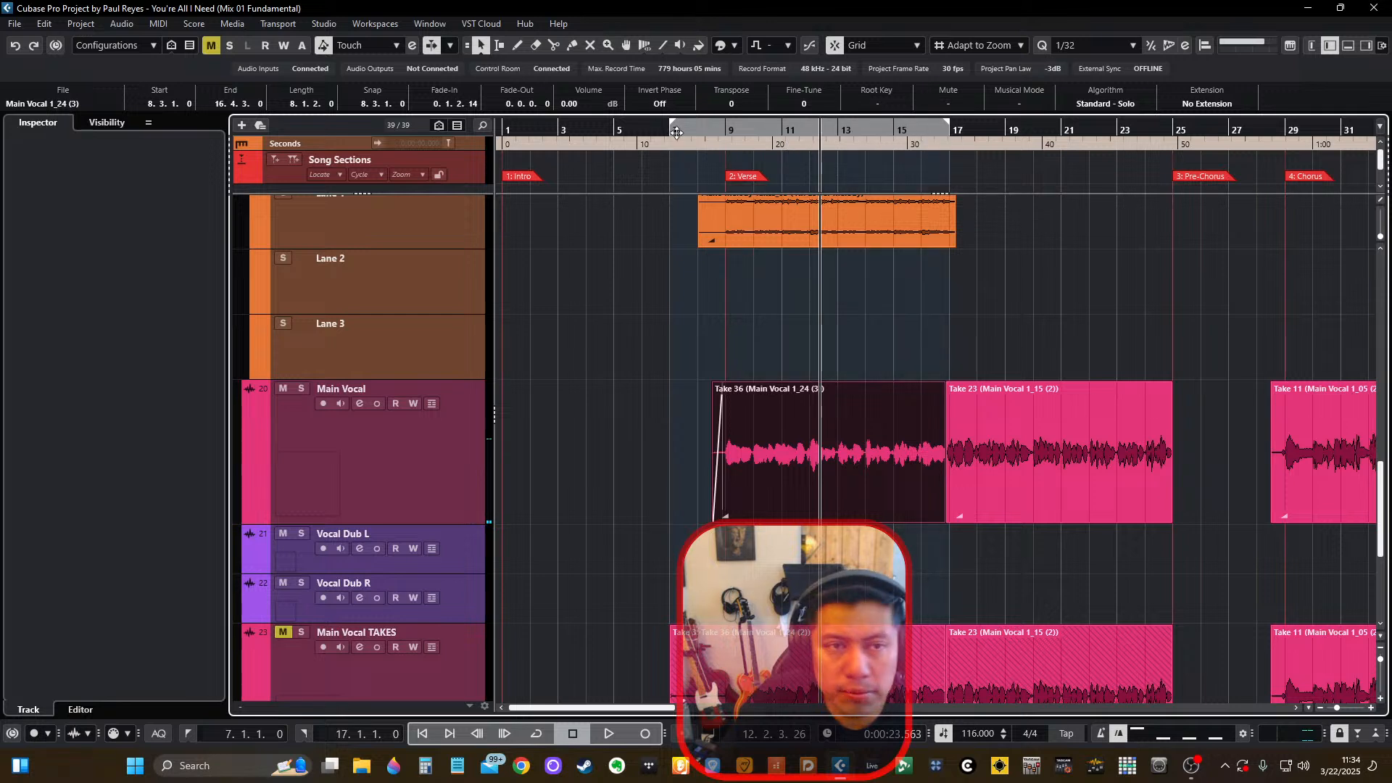
left_click_drag(676, 133, 735, 135)
Solo the Main Vocal during playback and bring its channel and the vocal sends' inserts into view in the MixConsole.
left_click(419, 438)
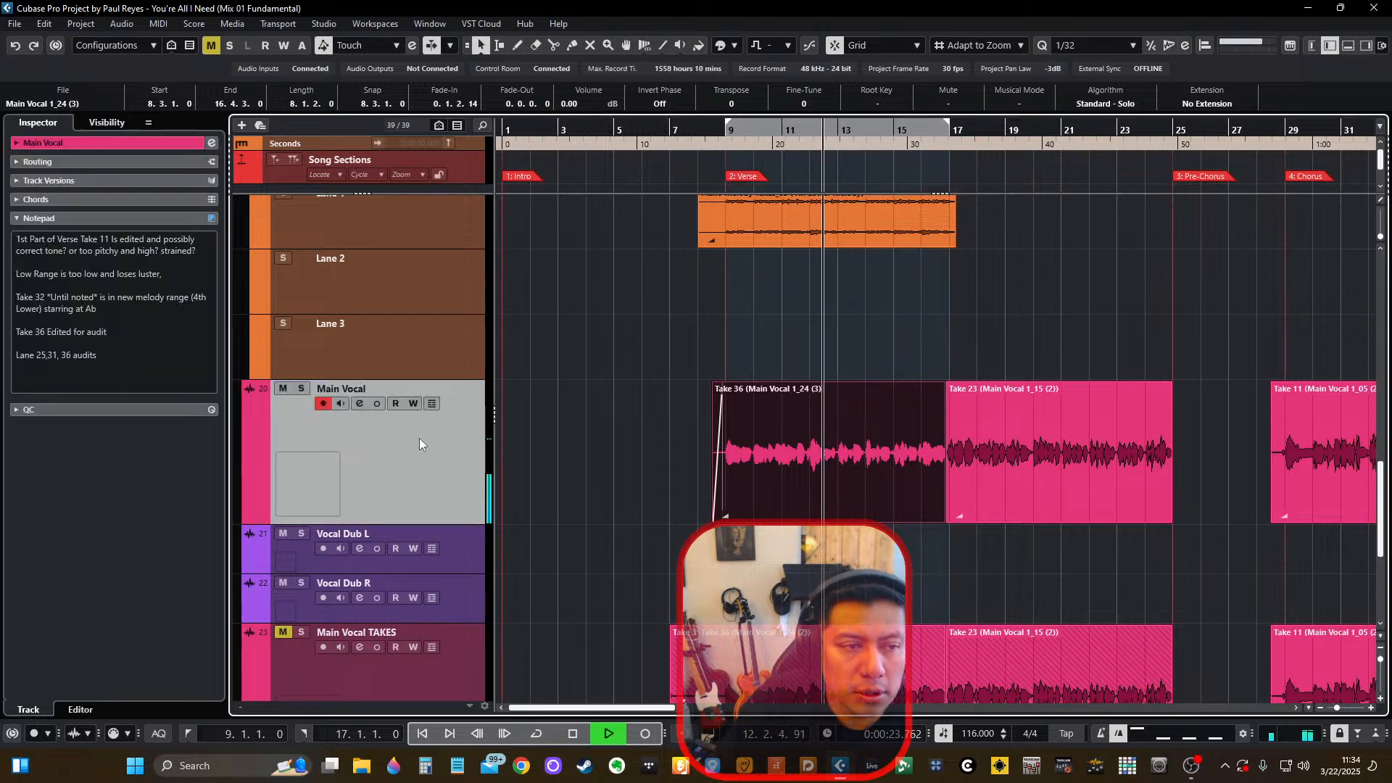
left_click(301, 390)
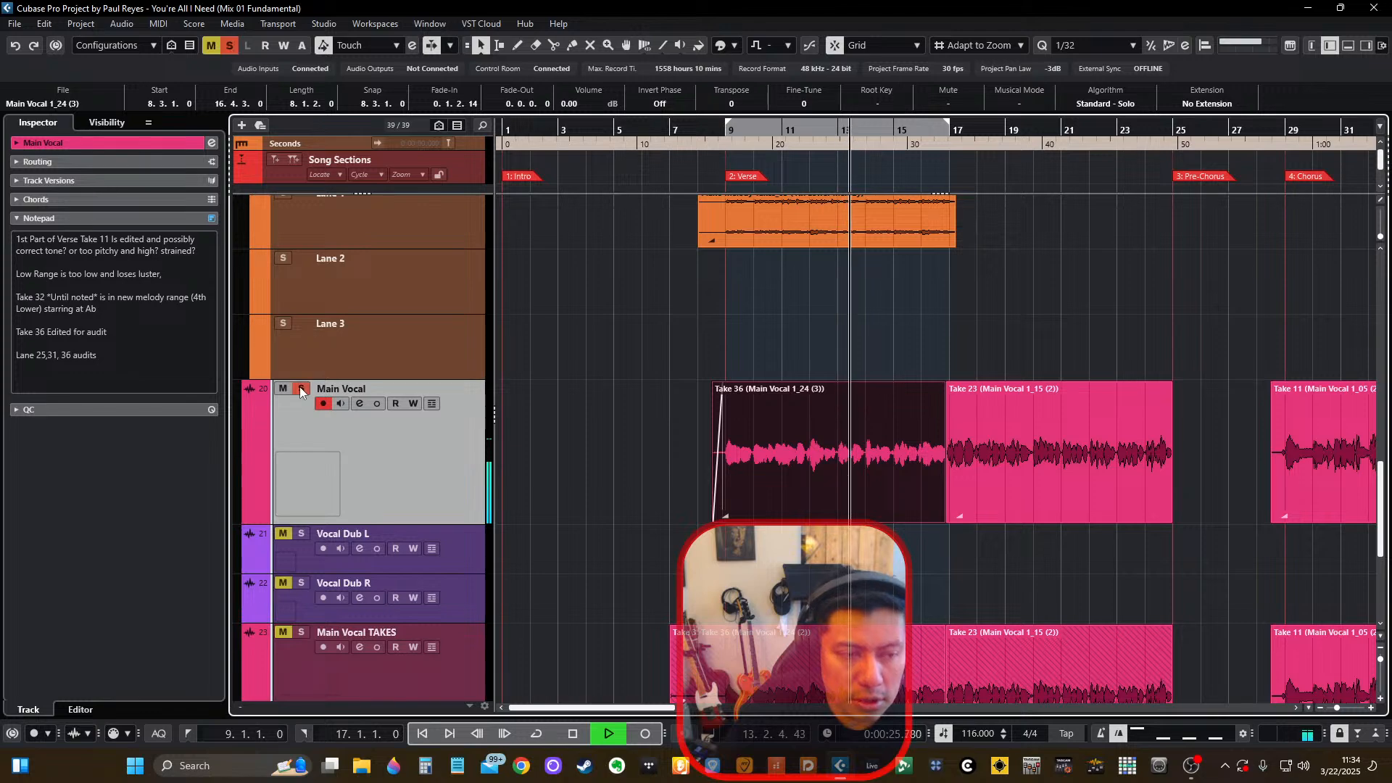
key("F3")
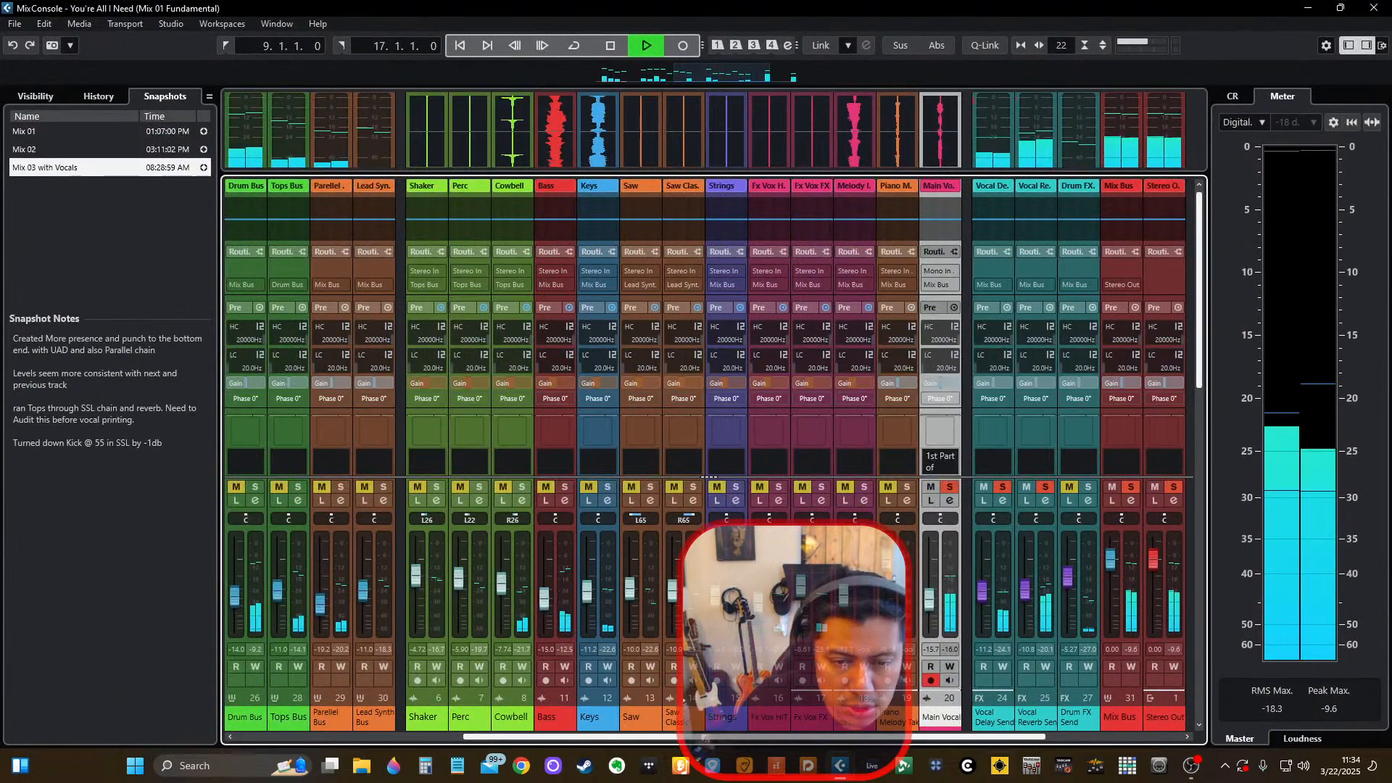
left_click(1090, 737)
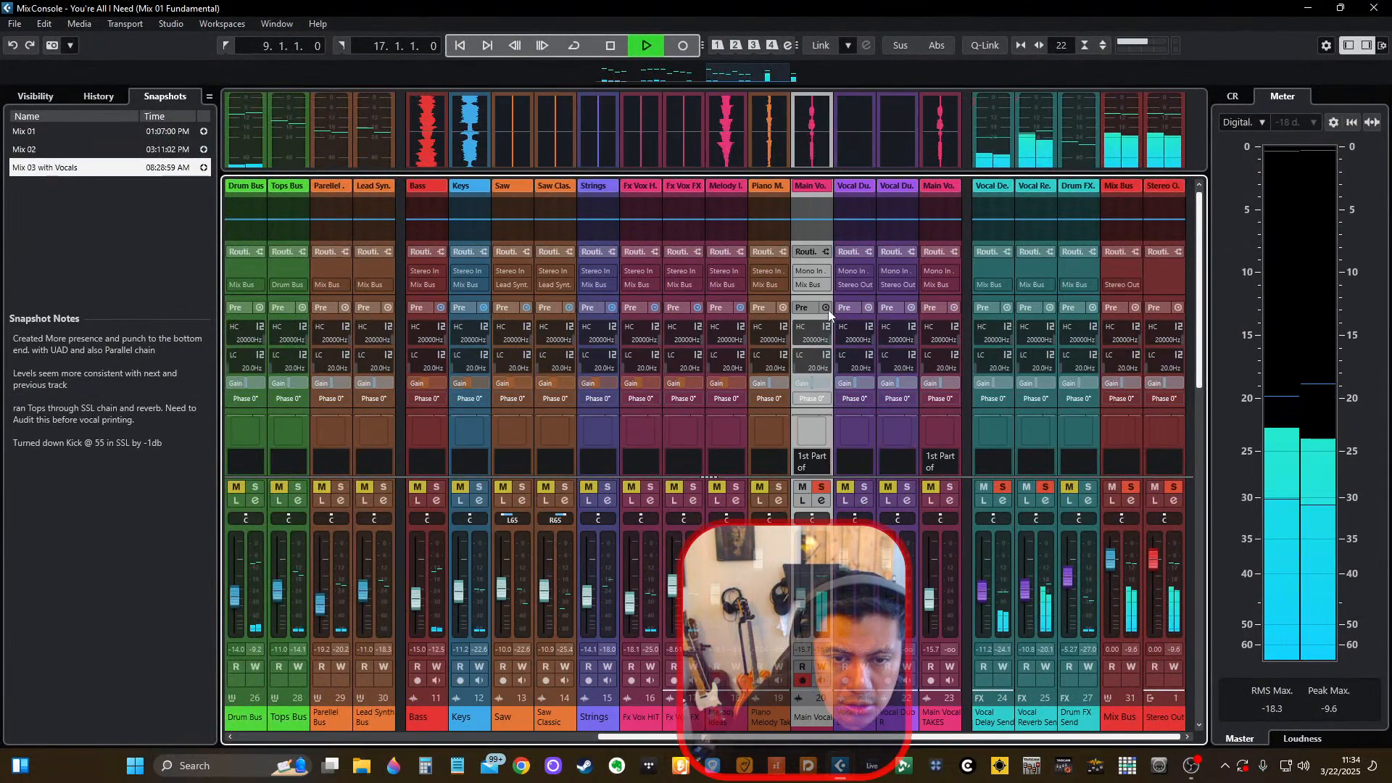
scroll(825, 302, "down", 3)
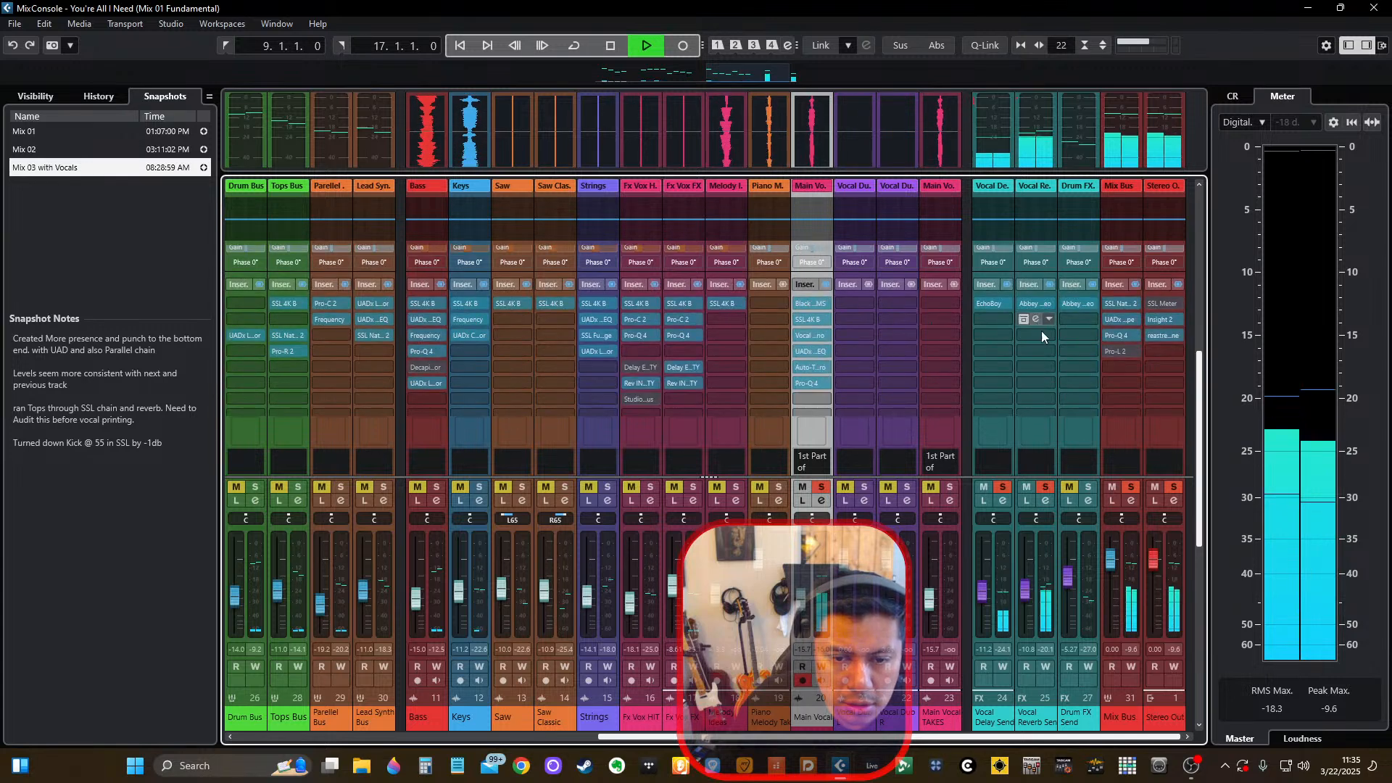
Adjust the bass cut of Abbey Road Plates on the Vocal Reverb Send during playback, close it and unsolo the Main Vocal.
left_click(1032, 308)
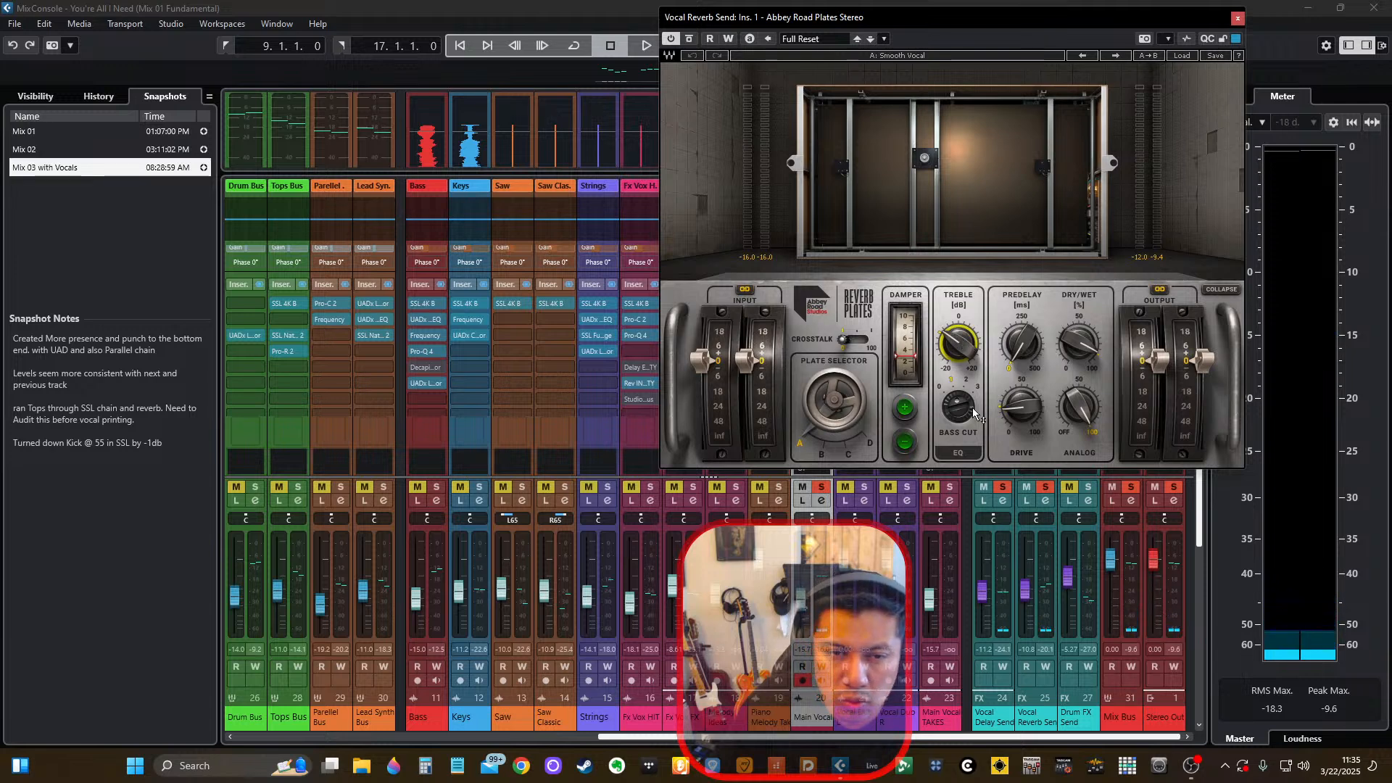
key("space")
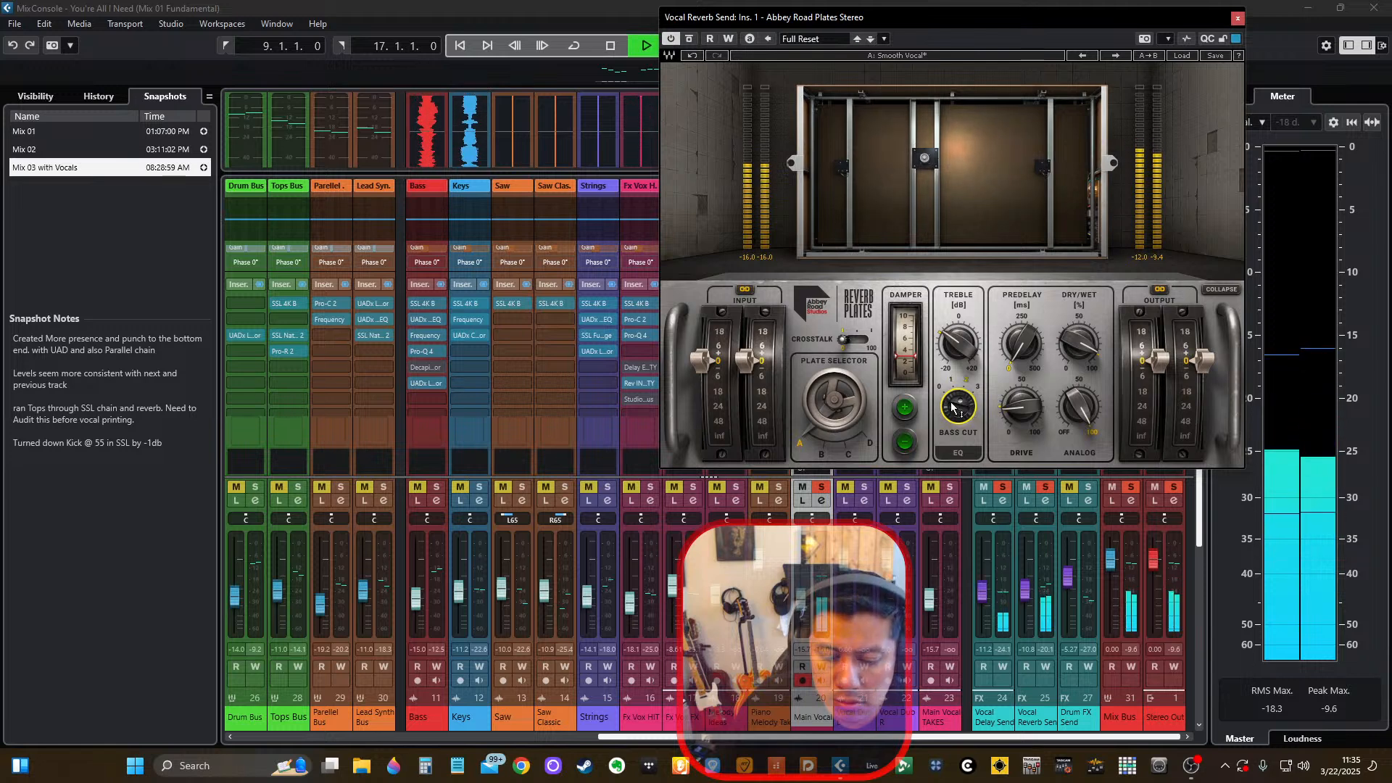
key("space")
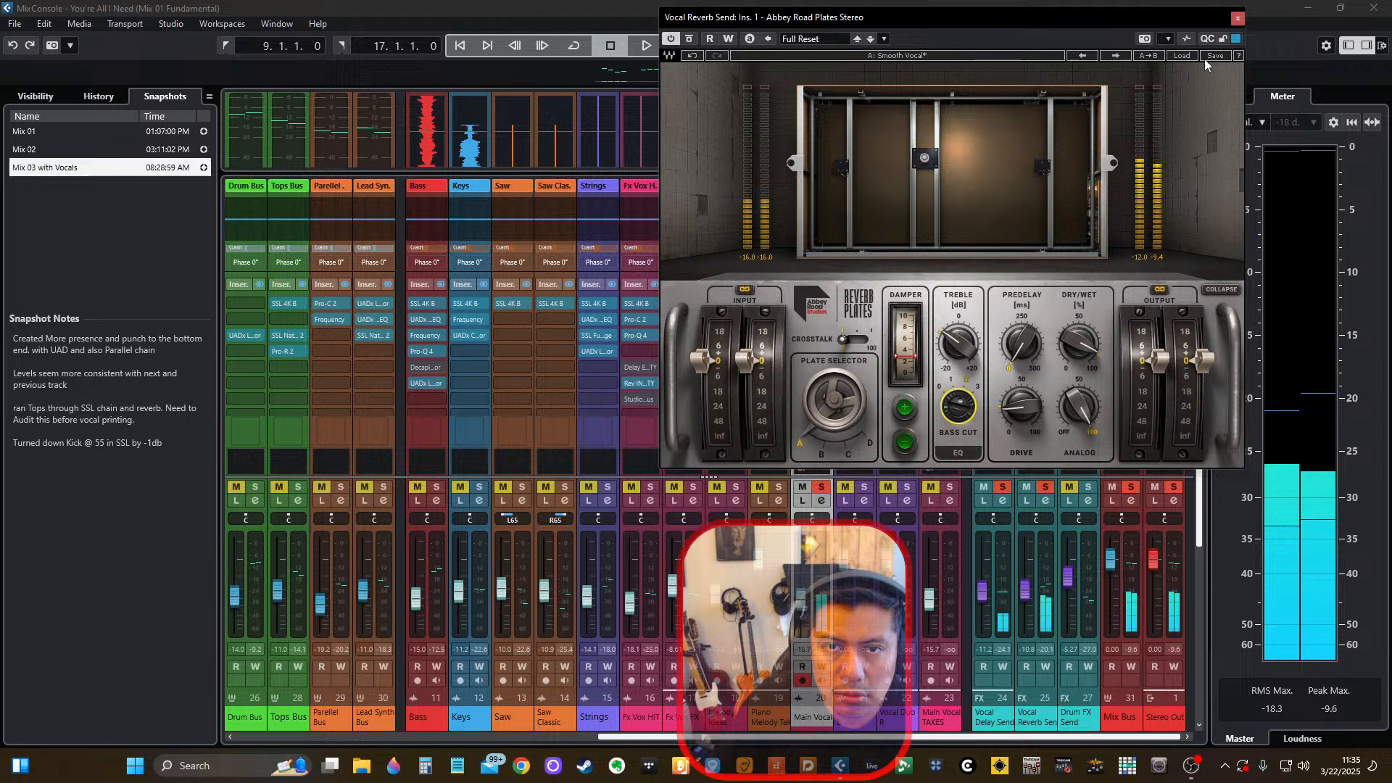
left_click(1239, 18)
left_click(822, 487)
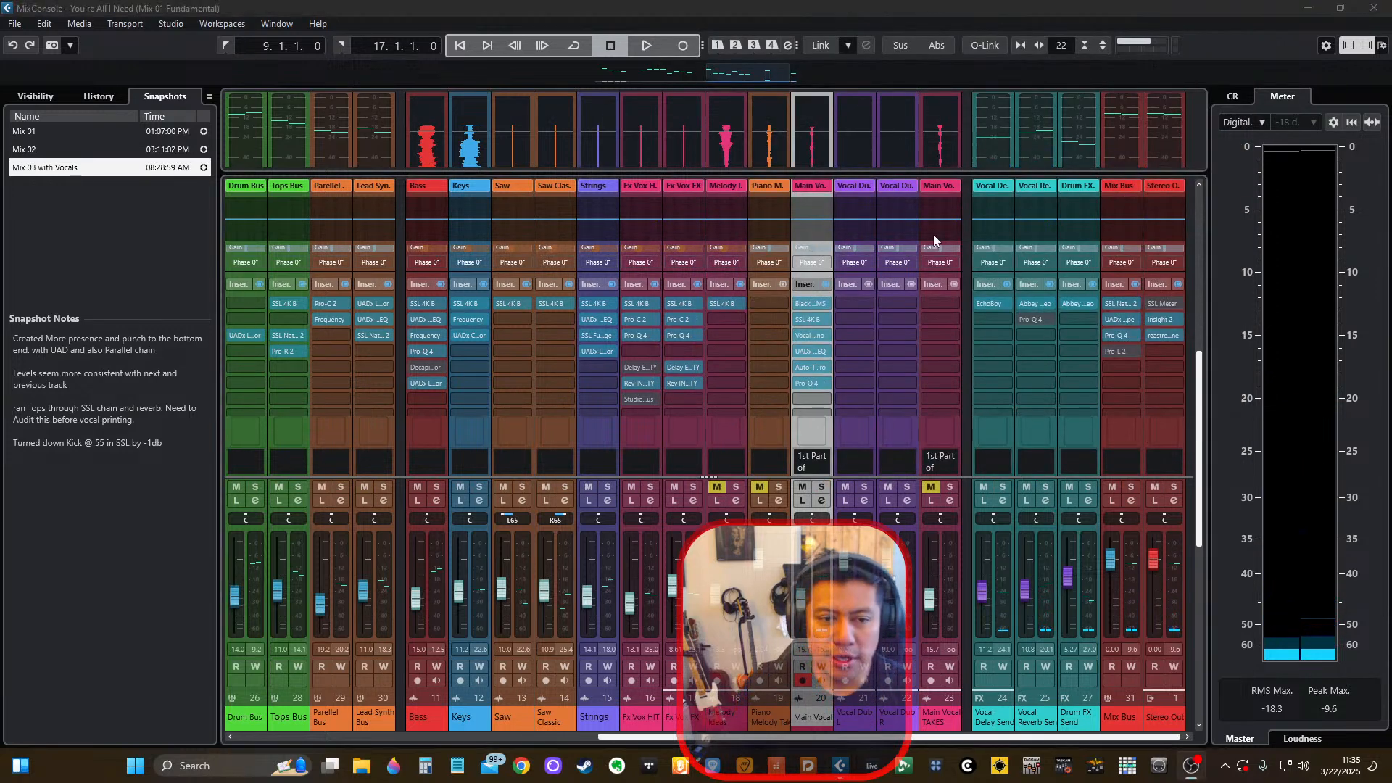
Play a passage of the full mix with the vocal in context, watching the MixConsole levels, and stop playback.
left_click(910, 5)
scroll(825, 280, "down", 1)
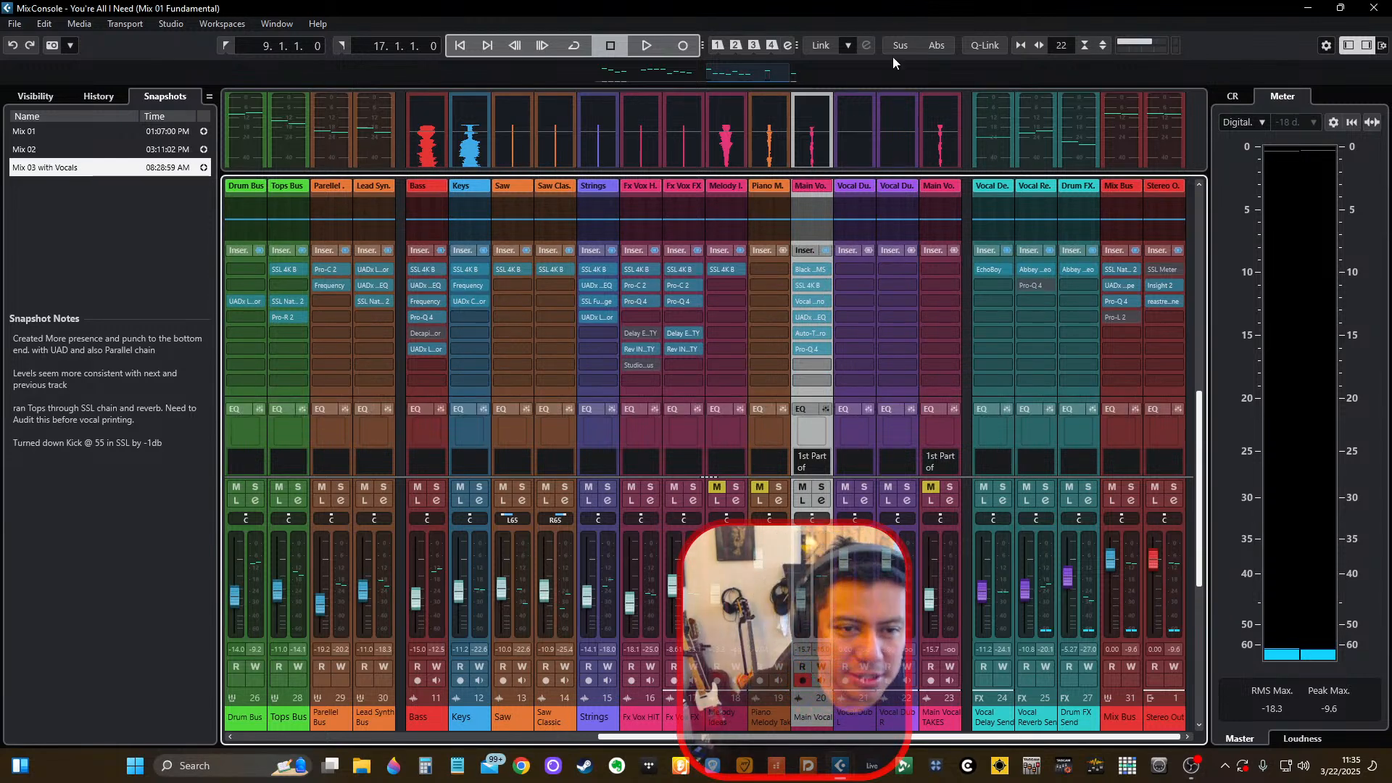
key("space")
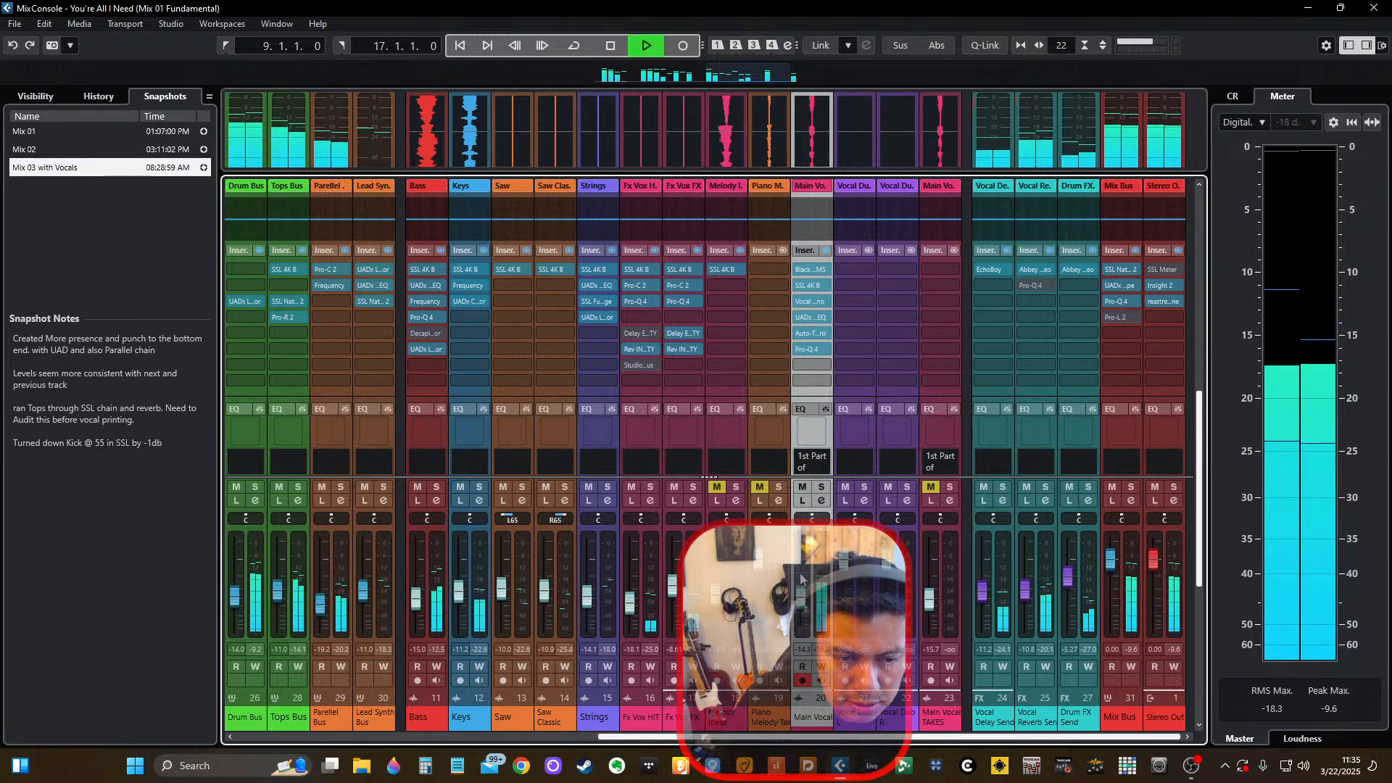
key("space")
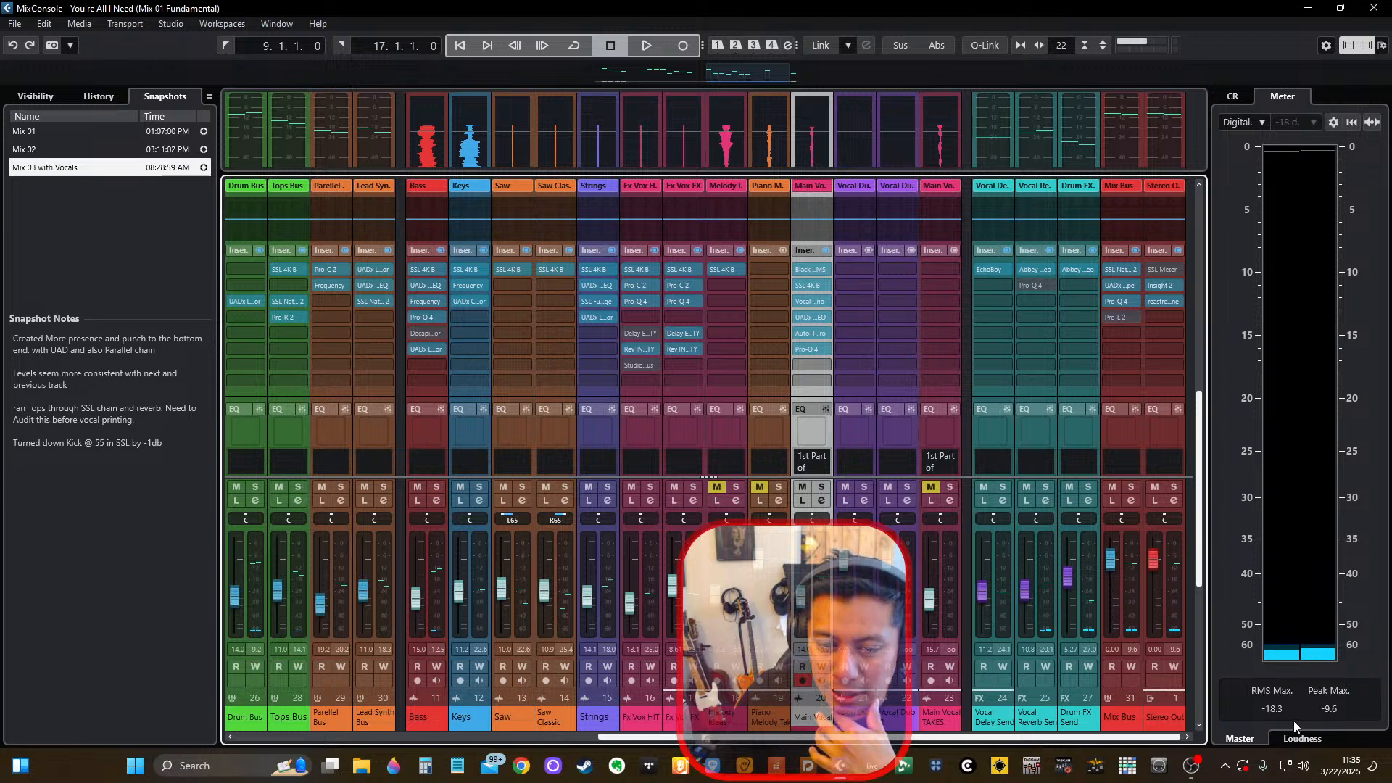
Open the VSX plug-in on the Control Room's VSX Check channel and view its room library before returning to Archon Studio.
left_click(1299, 737)
left_click(1234, 96)
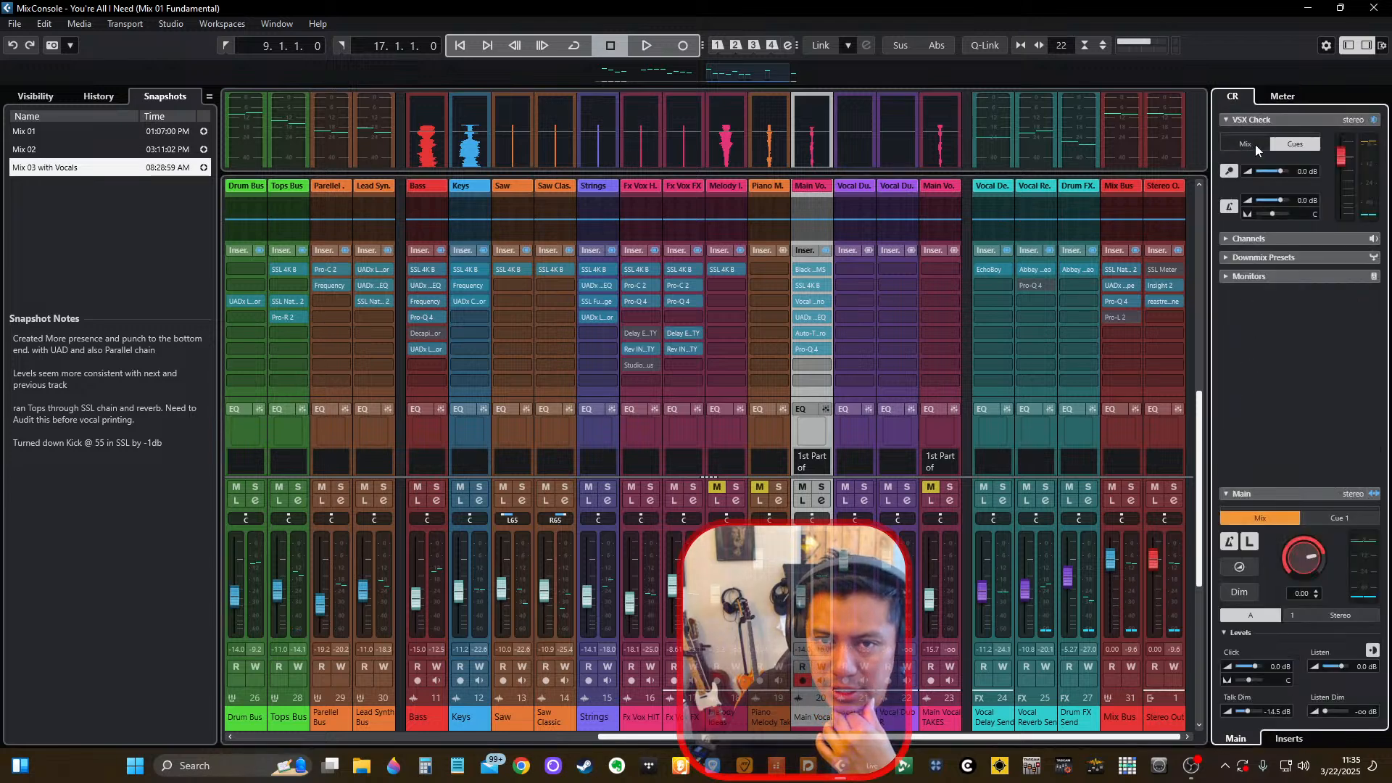
left_click(1289, 739)
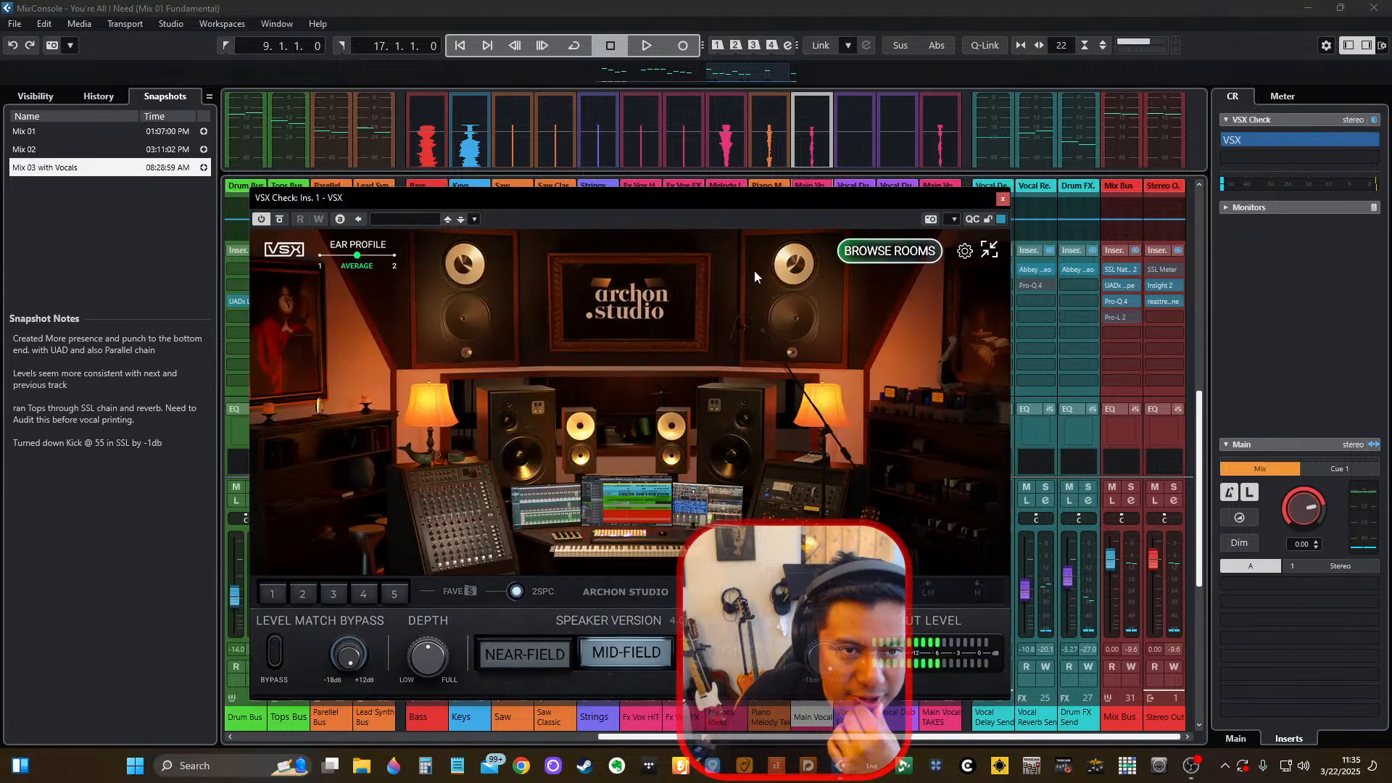
left_click_drag(772, 205, 862, 205)
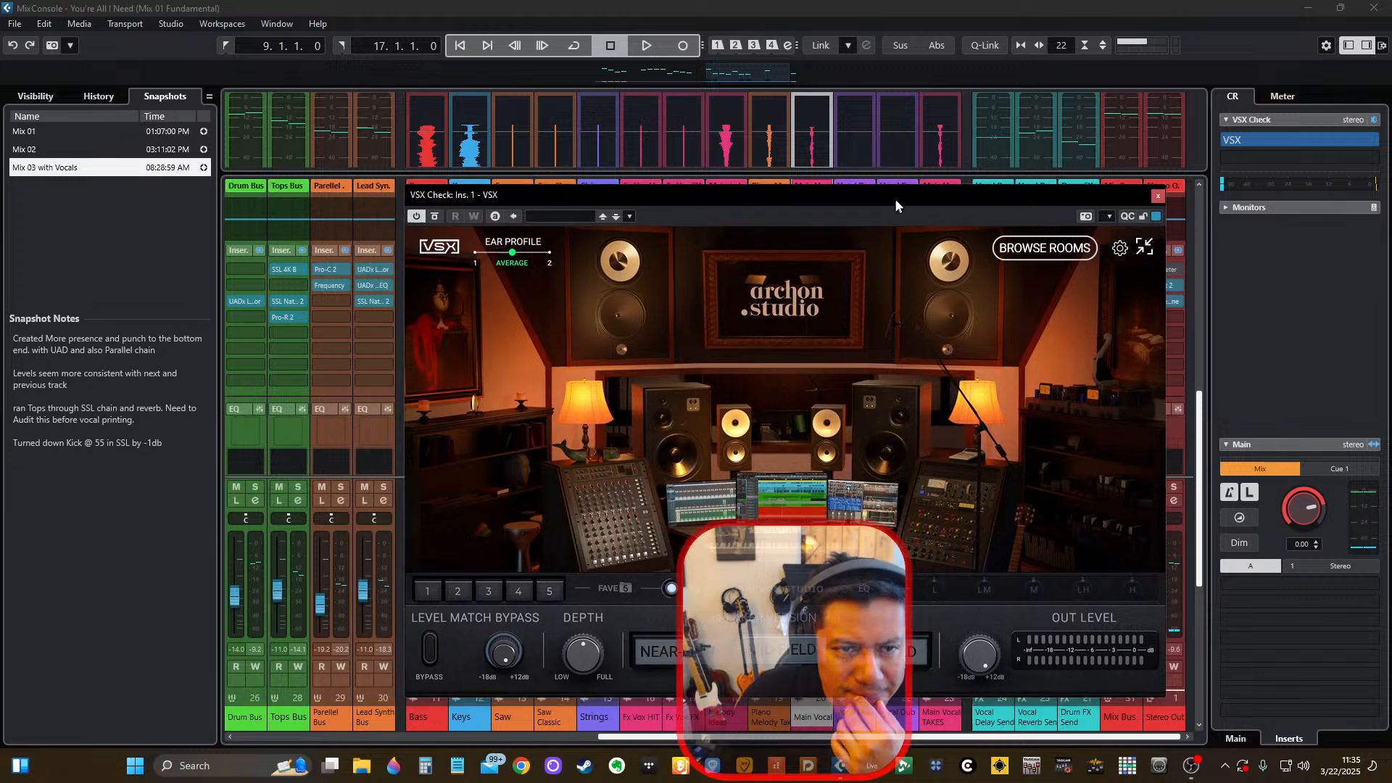
left_click(1015, 246)
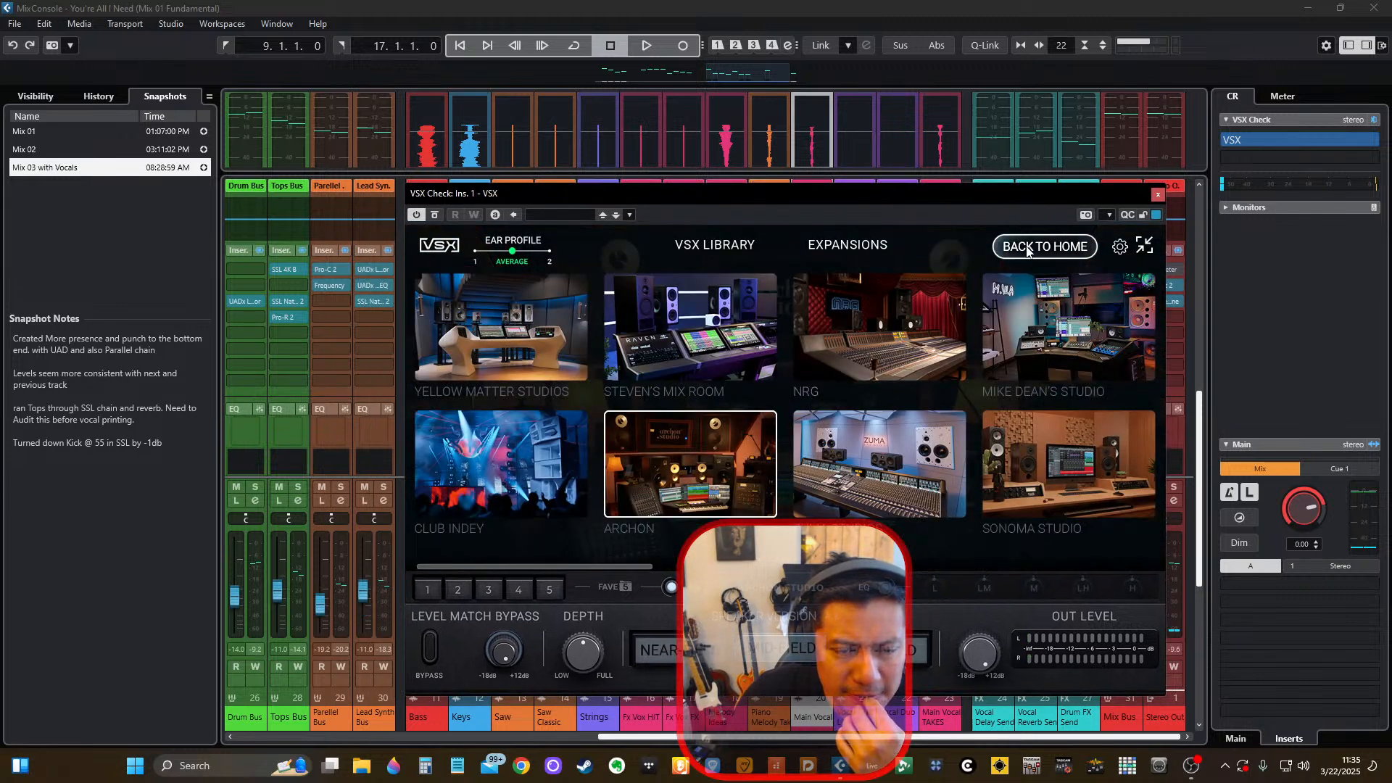
left_click(1027, 248)
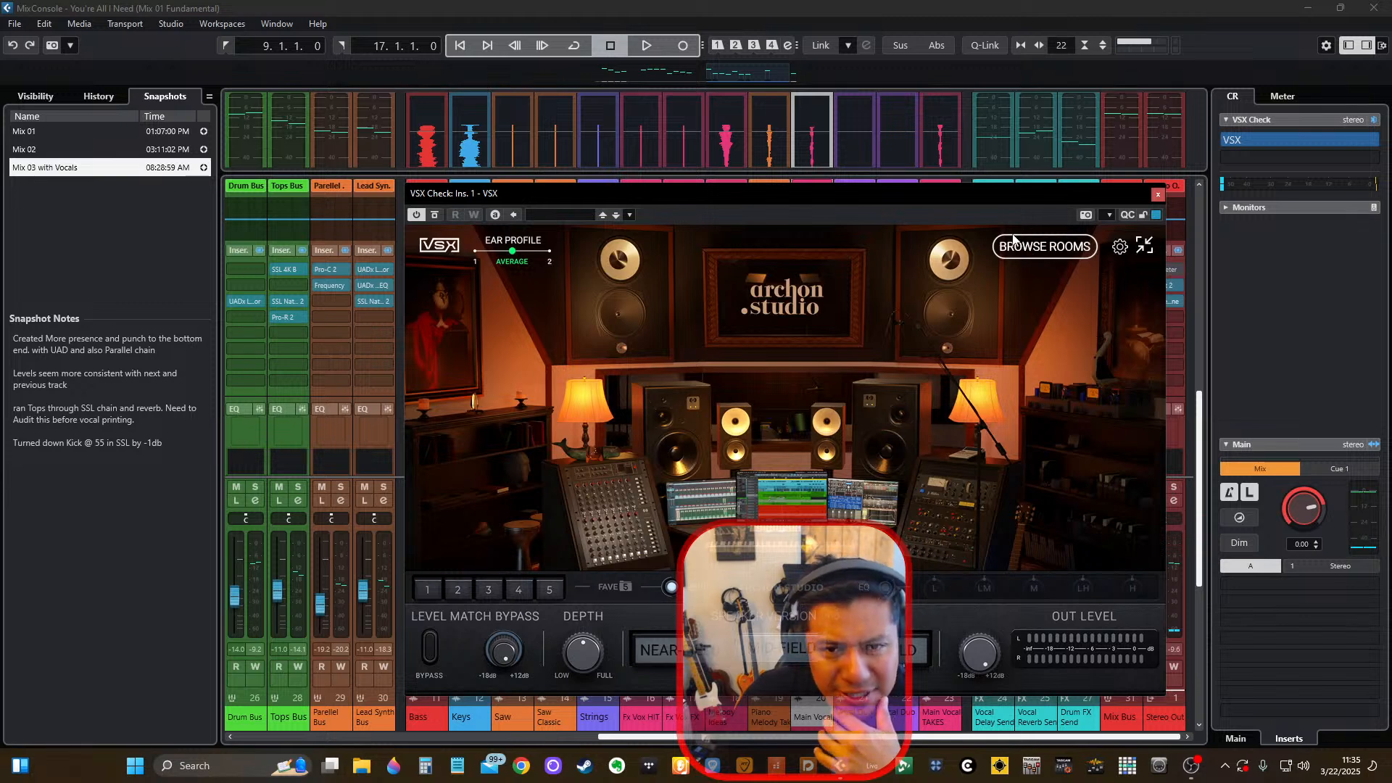
Close the VSX plug-in, raise the Main Vocal fader to about -15.5 dB and start playback.
left_click(1158, 194)
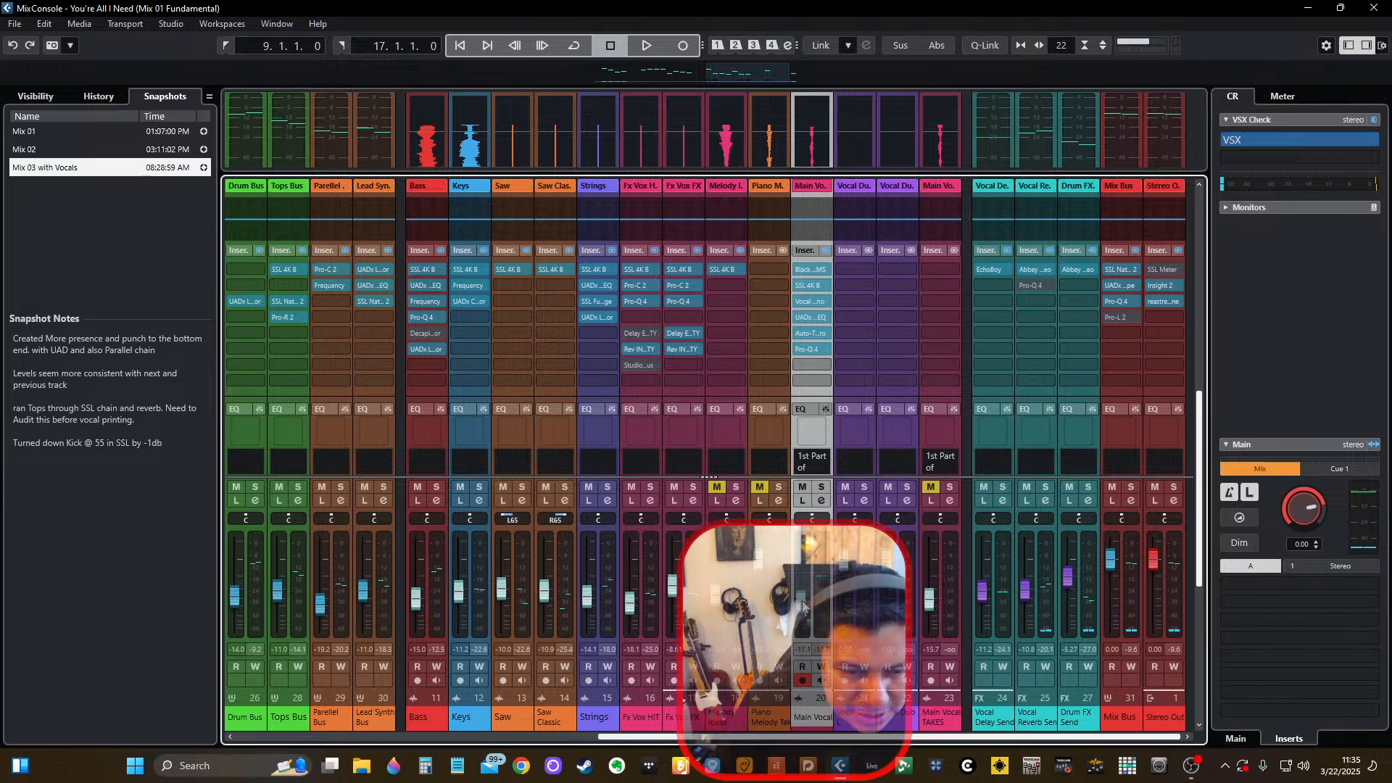
left_click_drag(801, 590, 802, 576)
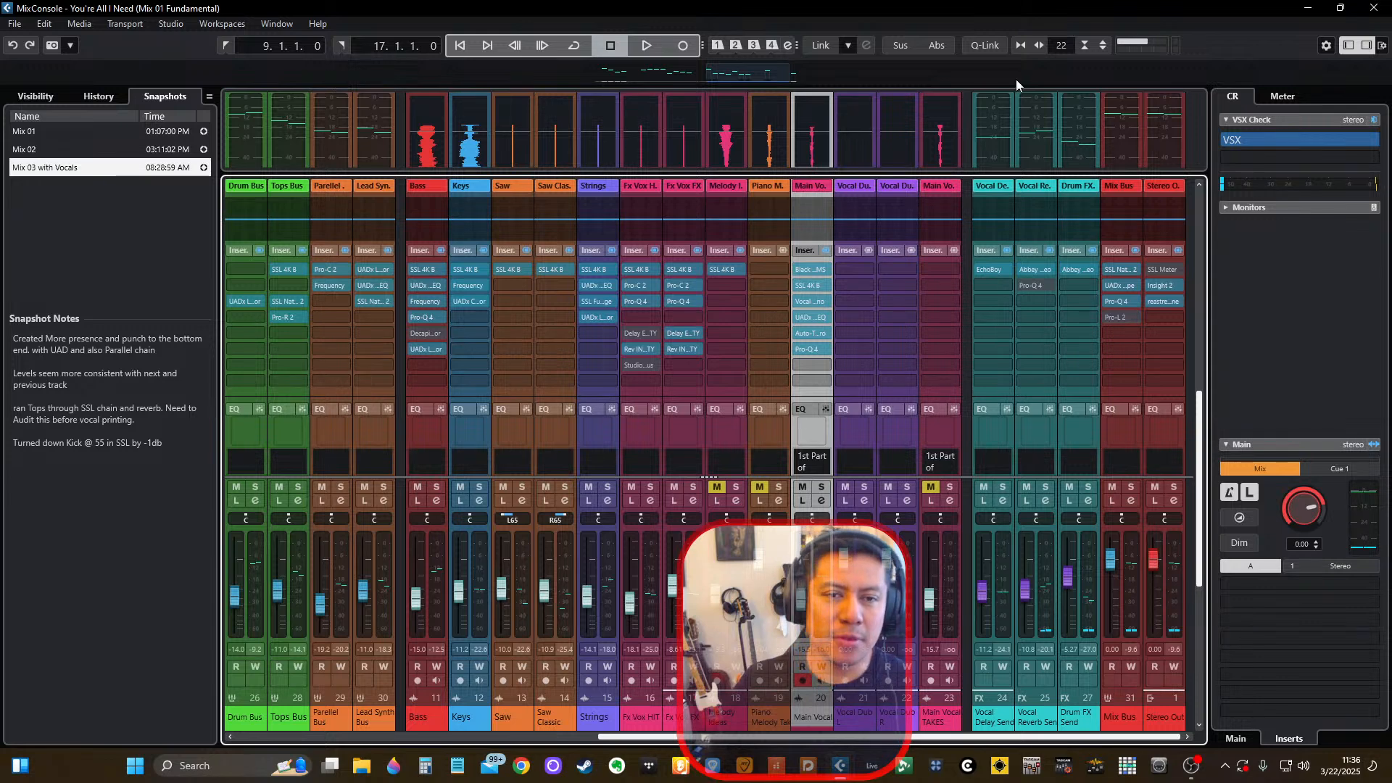
key("space")
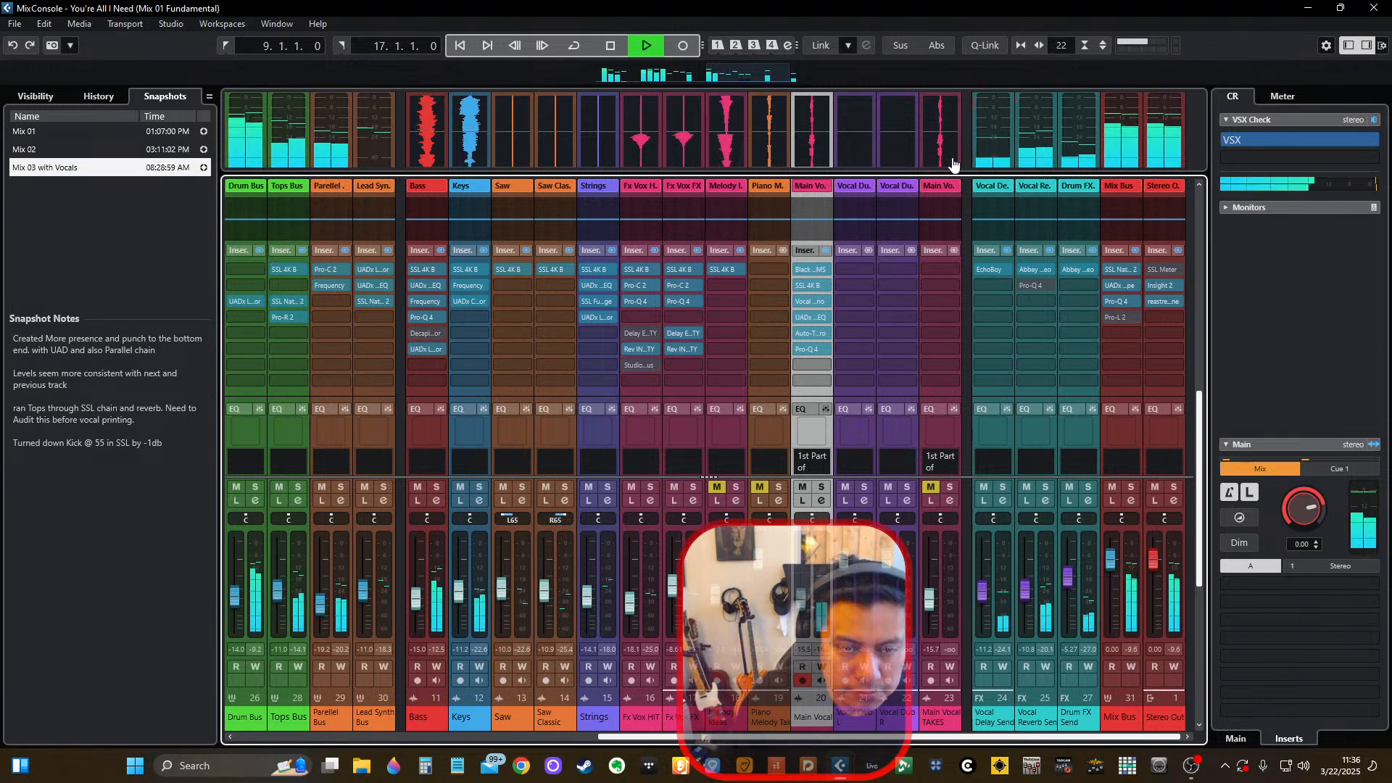
Turn on cycle playback for the verse range from bar 9 to bar 17 in the Project window.
key("F3")
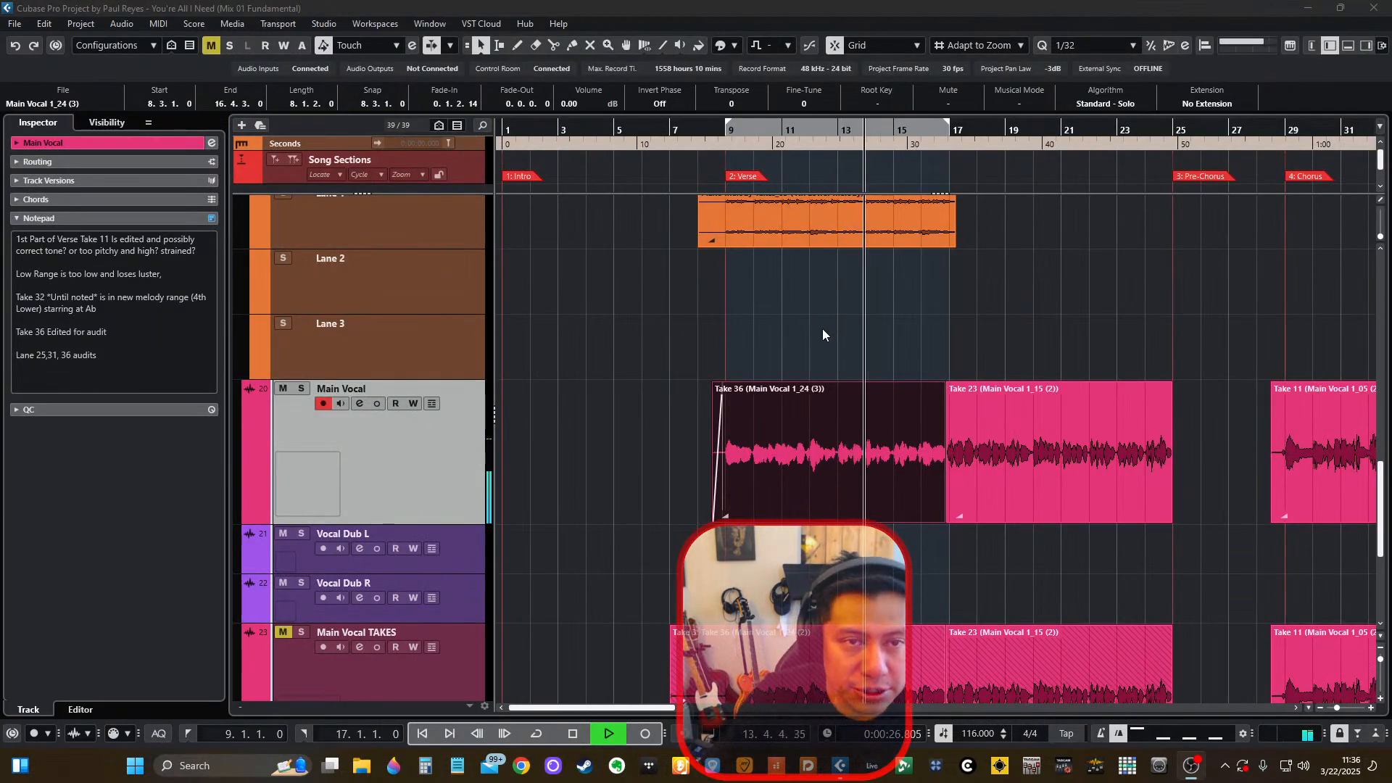
left_click(822, 328)
key("KP_Divide")
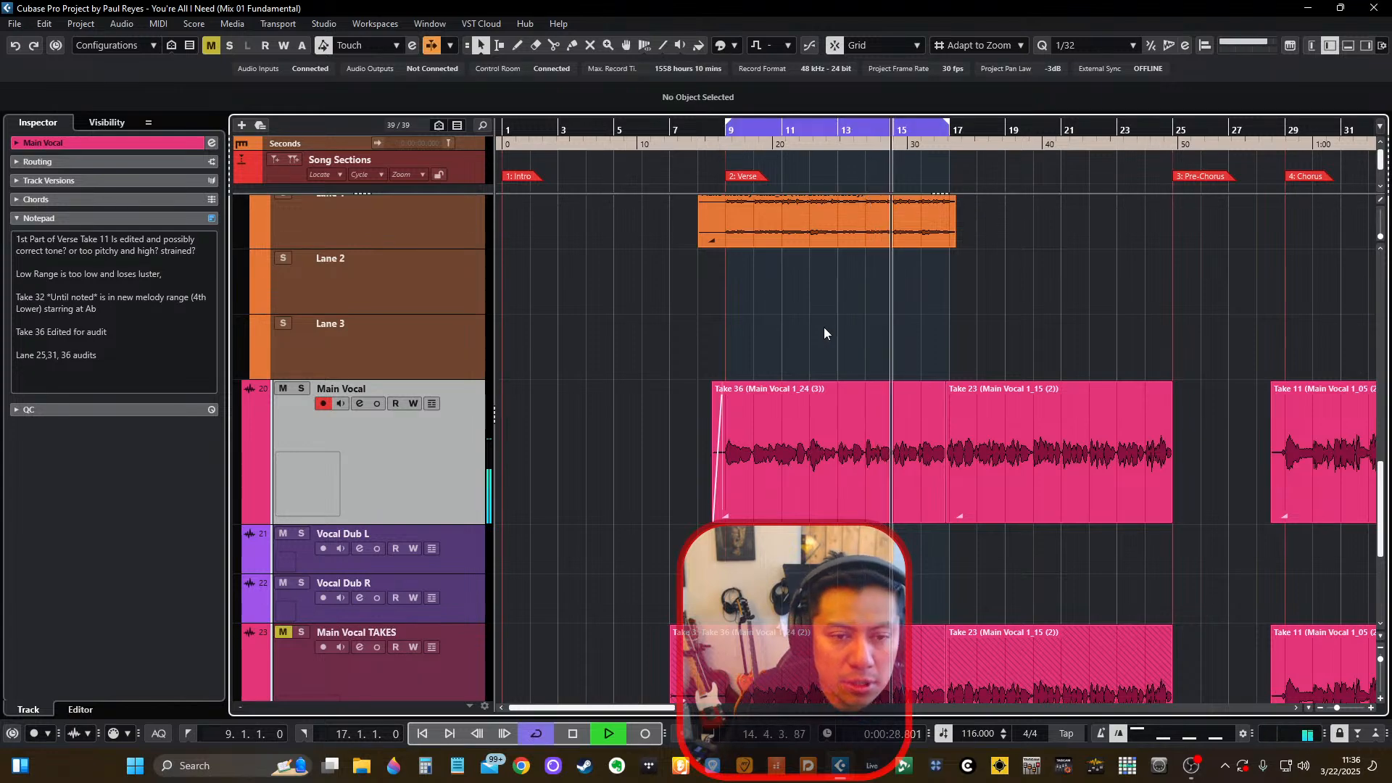
scroll(825, 329, "up", 2)
scroll(829, 330, "right", 2)
scroll(829, 329, "left", 2)
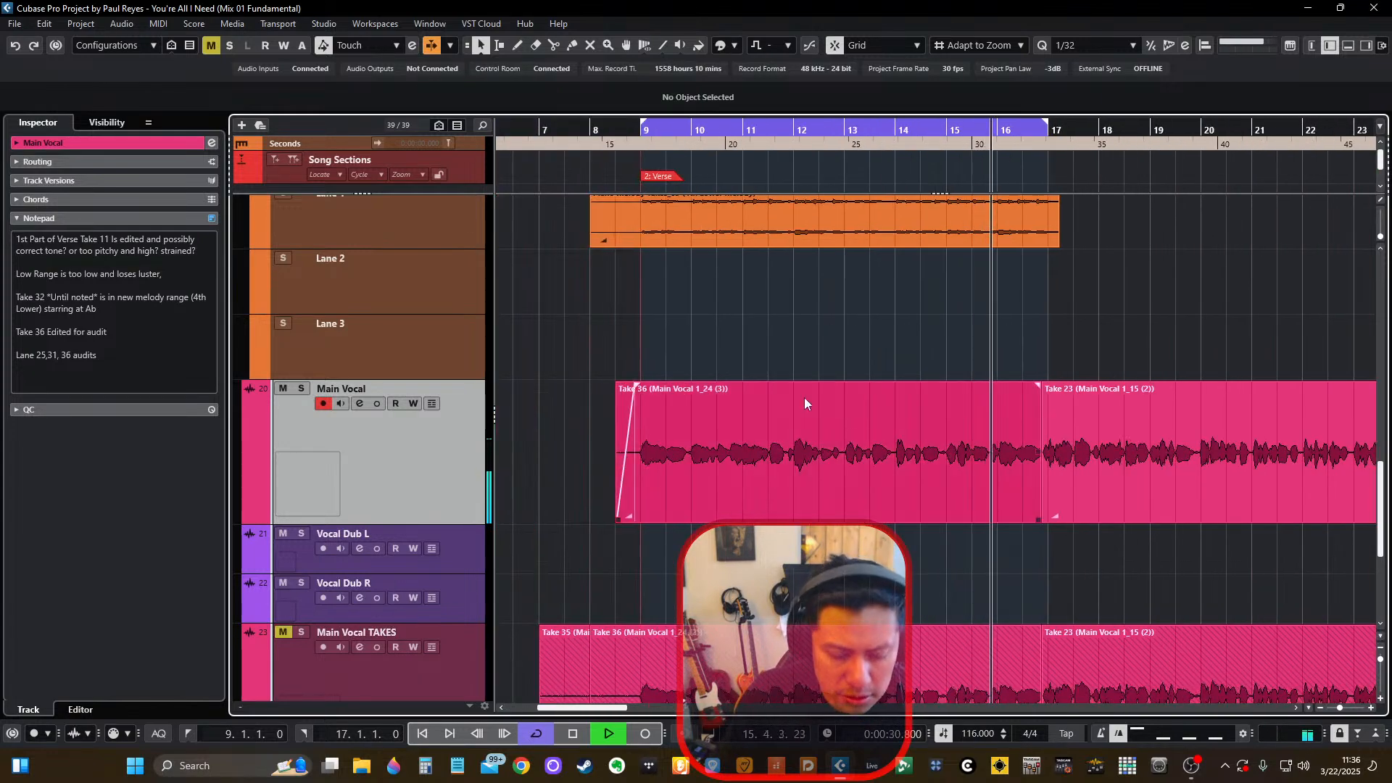
Check the vocal and send channels' levels in the MixConsole during playback, stop and return to the Project window.
key("F3")
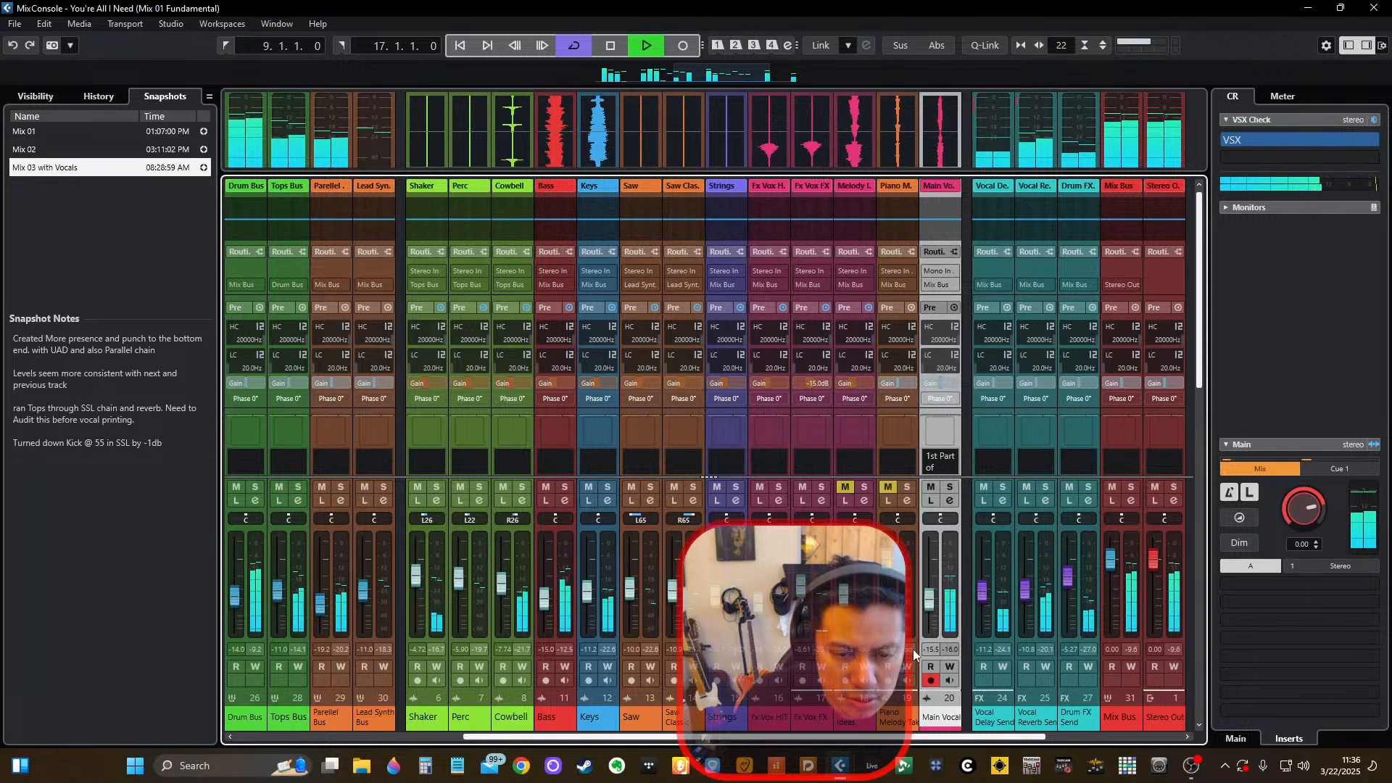
left_click(1063, 737)
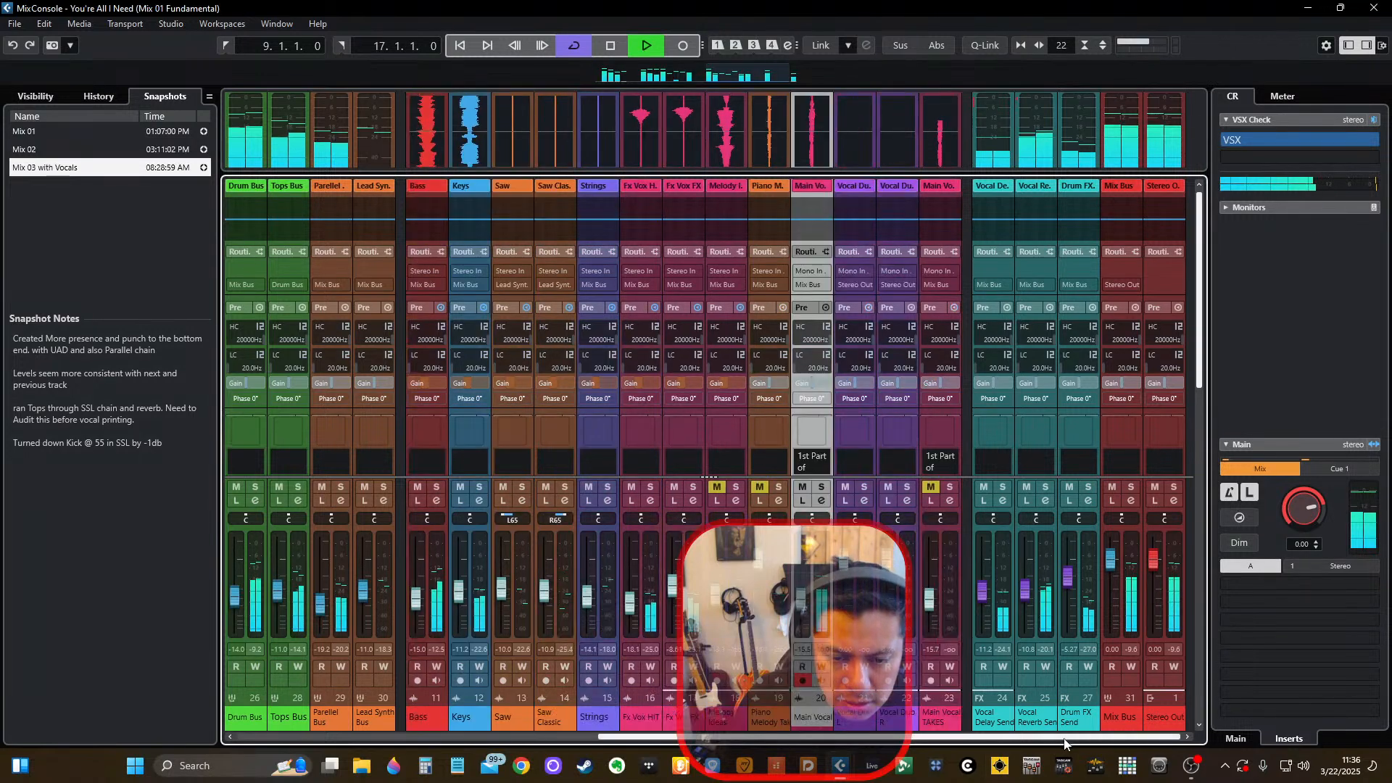
right_click(971, 667)
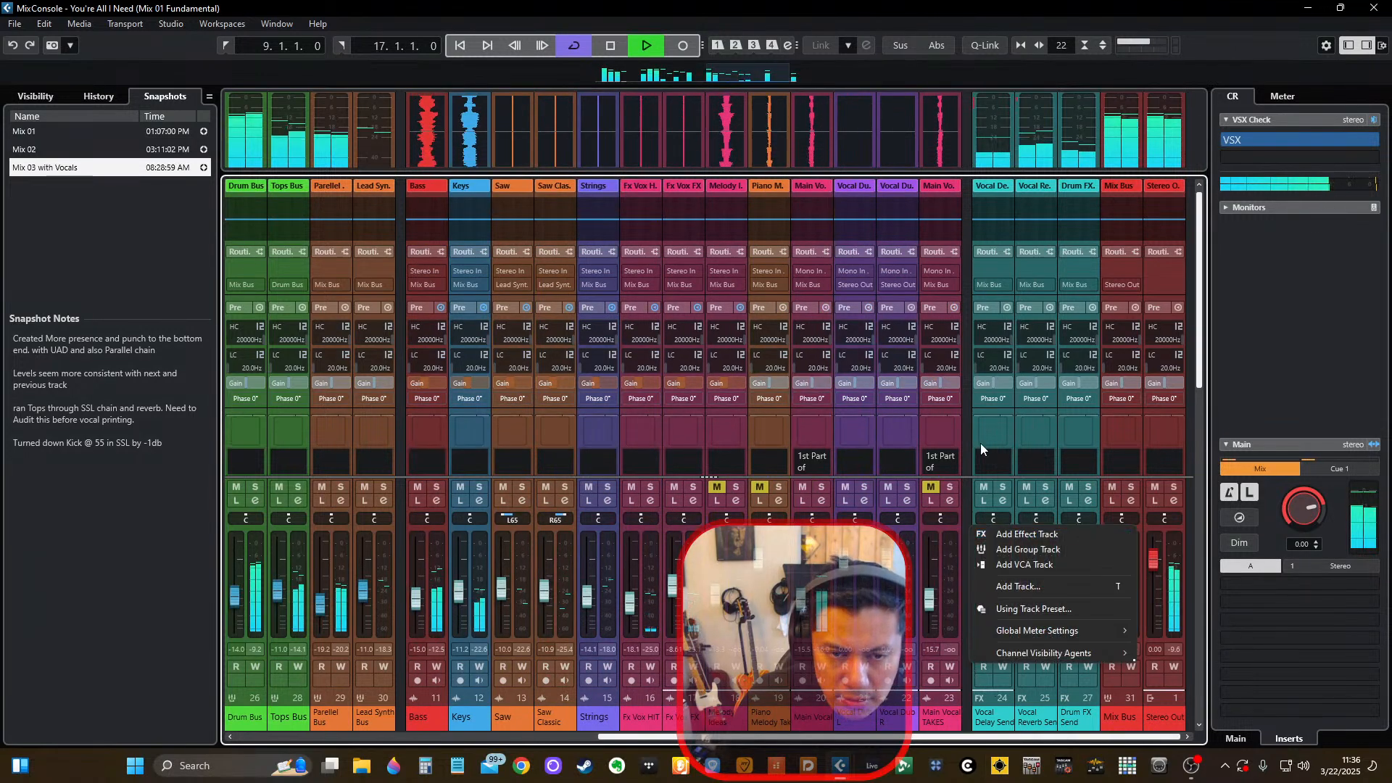
left_click(970, 498)
key("space")
key("F3")
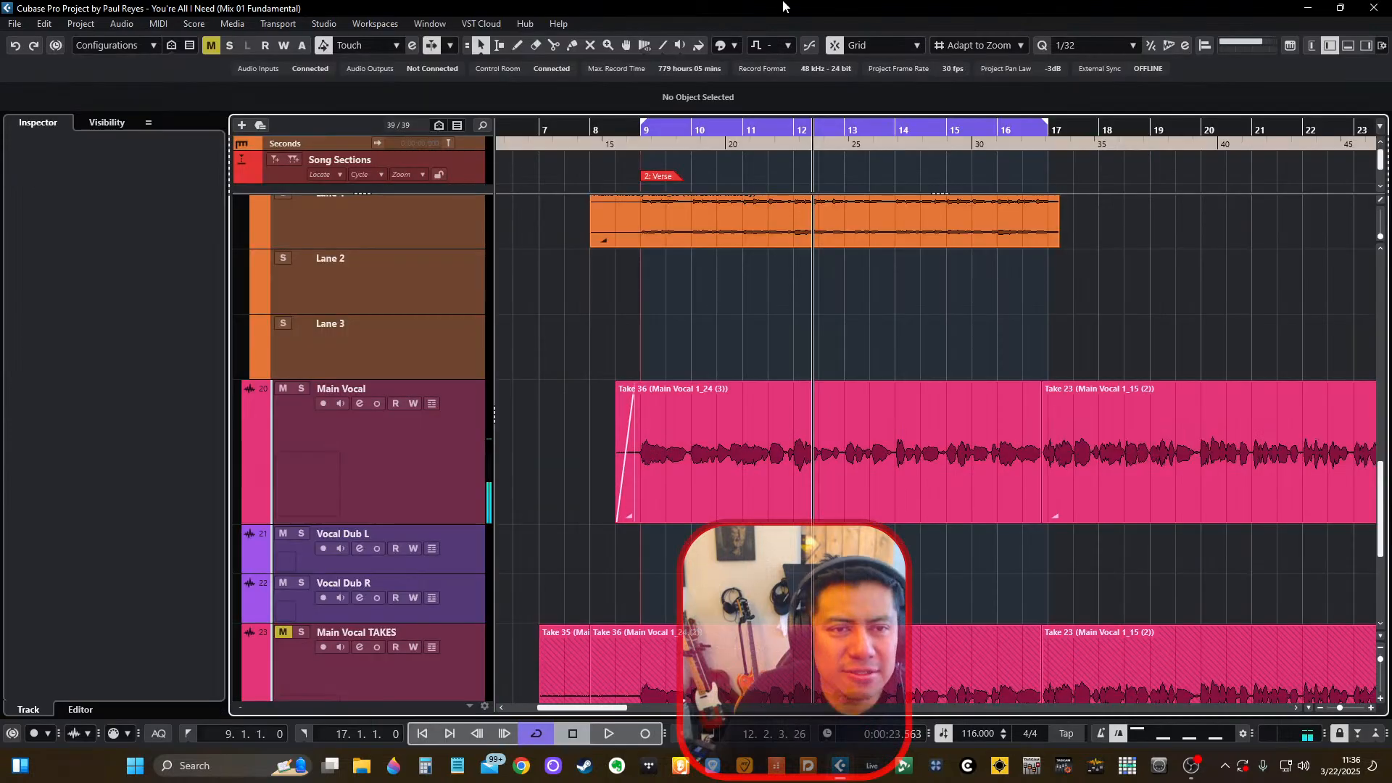
Mute the Main Vocal track in the Project window.
scroll(703, 340, "down", 3)
scroll(704, 341, "up", 6)
scroll(710, 354, "down", 3)
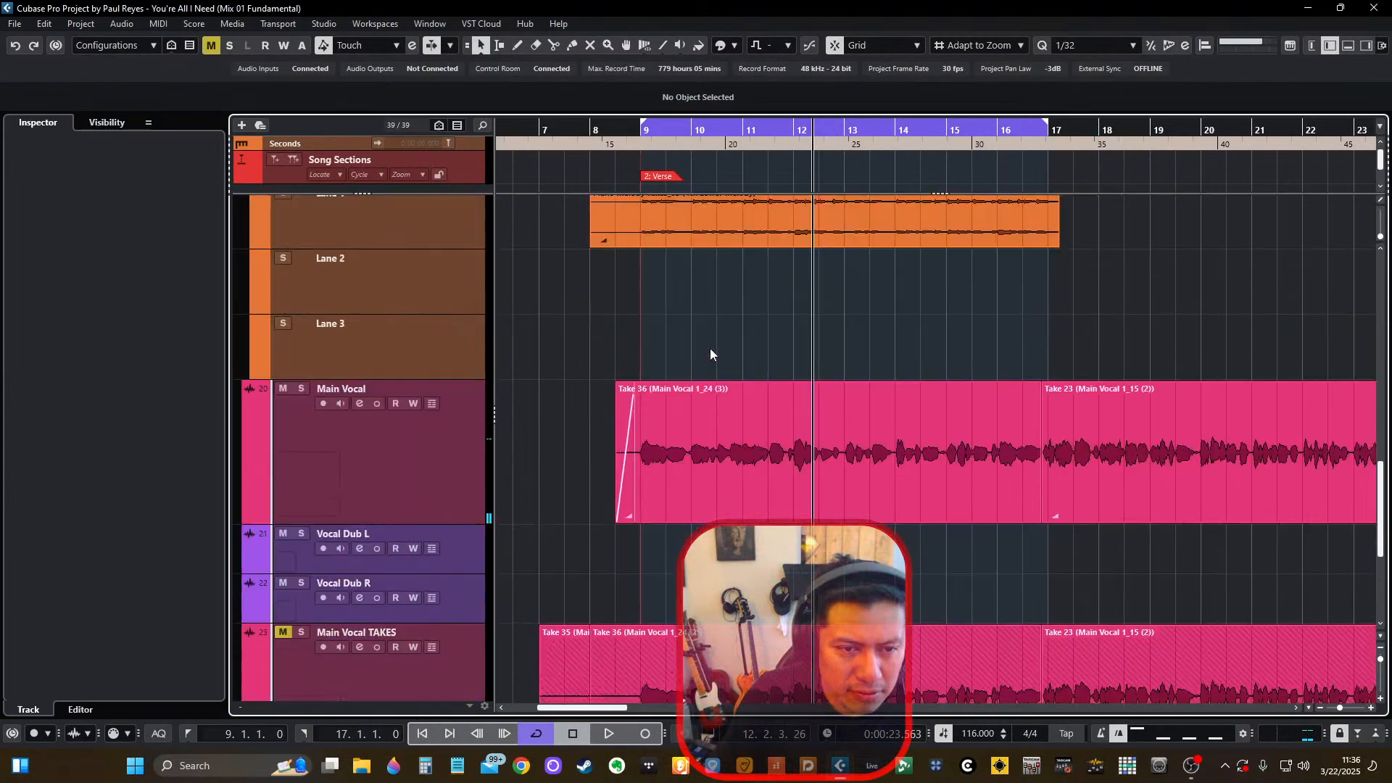
scroll(706, 344, "up", 2)
scroll(537, 348, "up", 2)
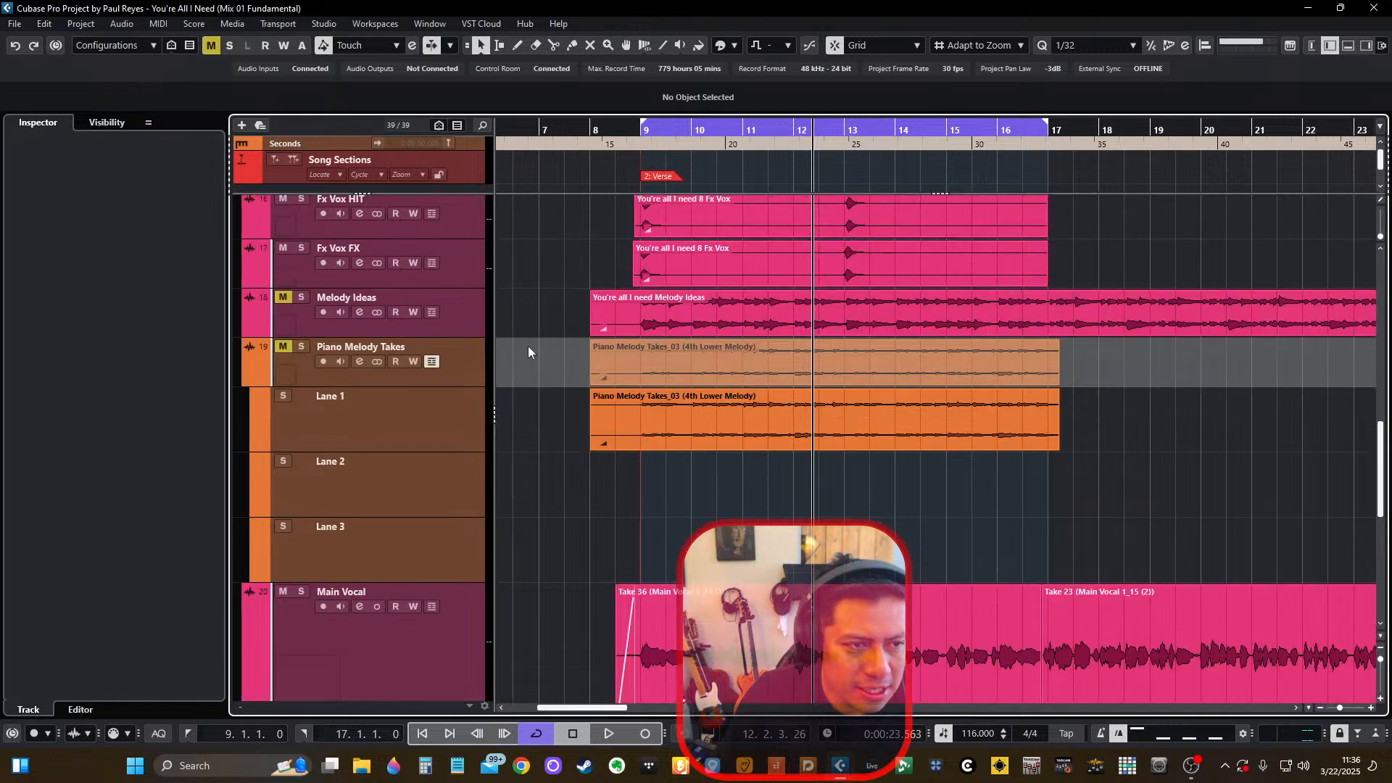
scroll(528, 346, "down", 2)
left_click(283, 389)
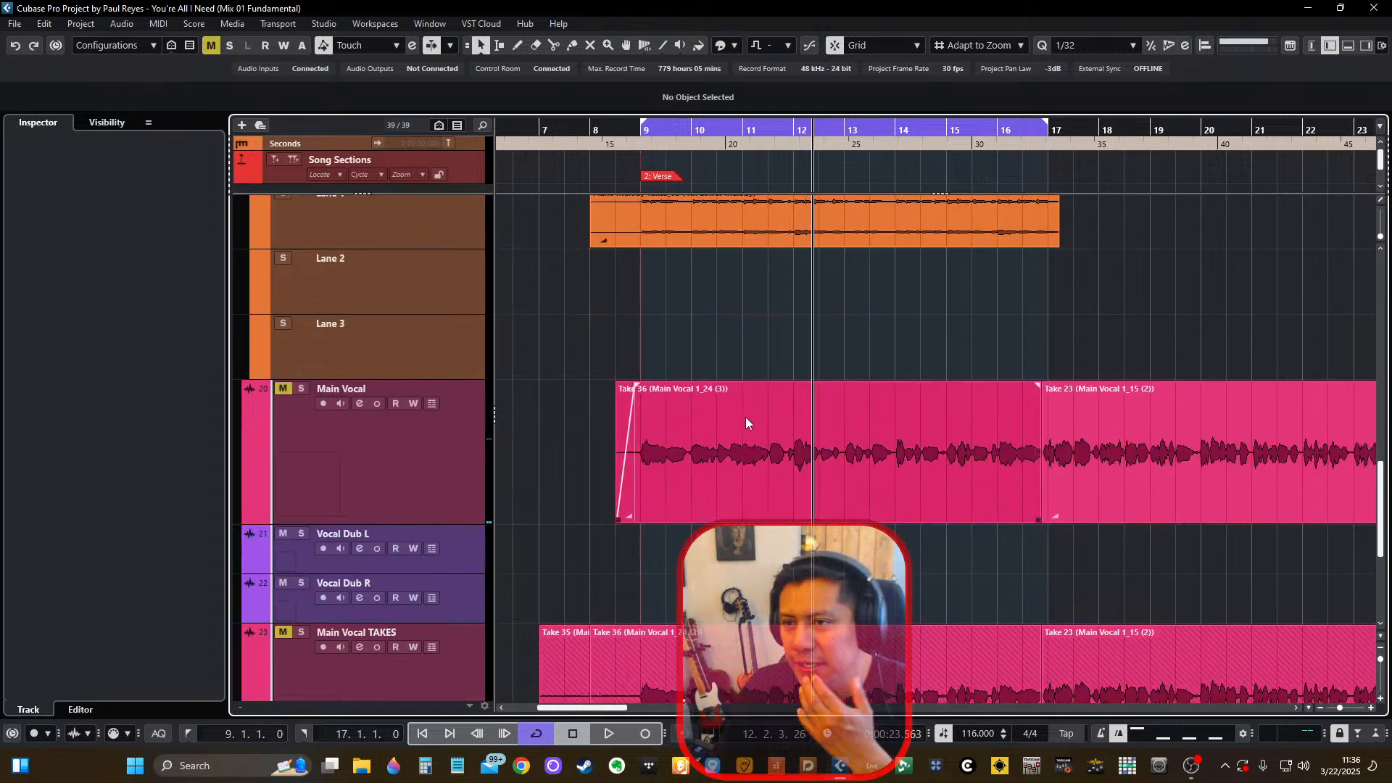
Review the arrangement's tracks from the vocals up through the instruments to the drums.
scroll(811, 403, "down", 1)
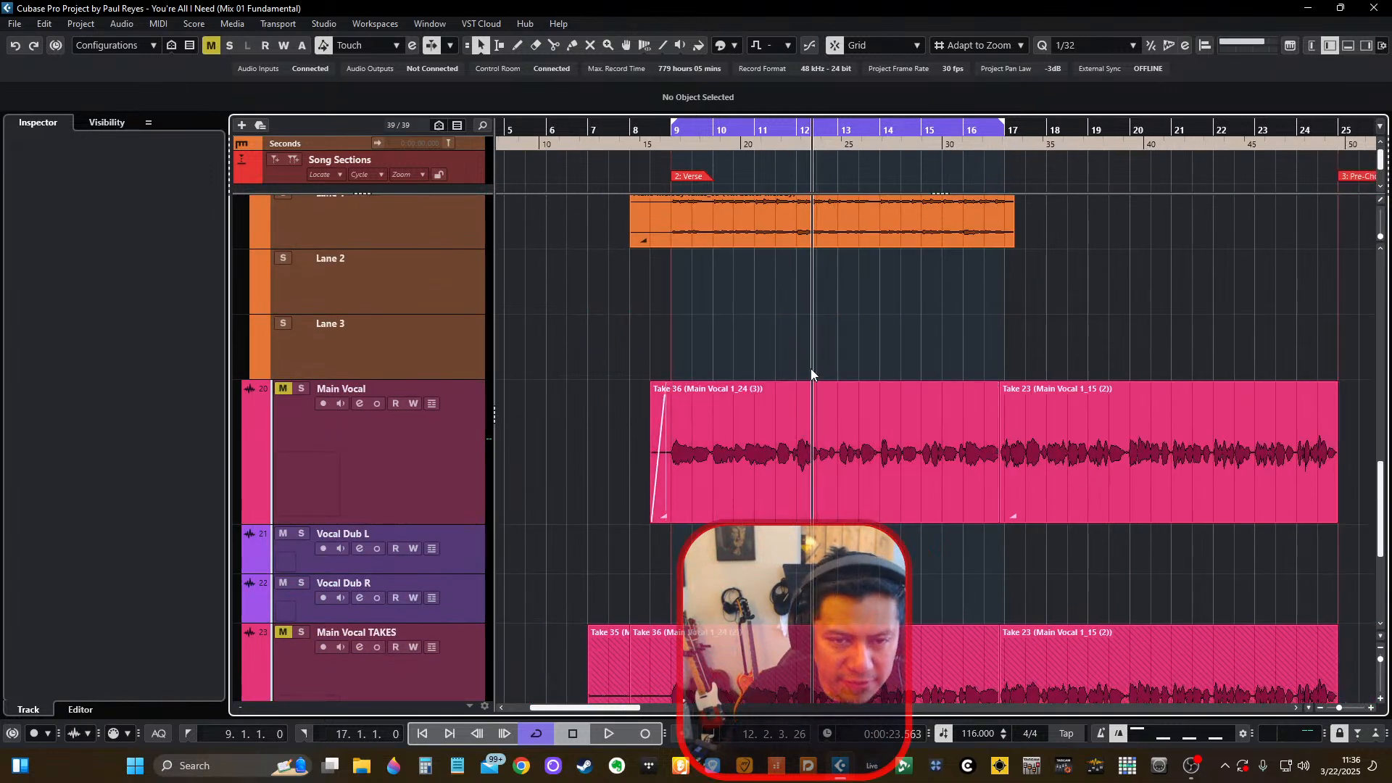
scroll(811, 373, "up", 5)
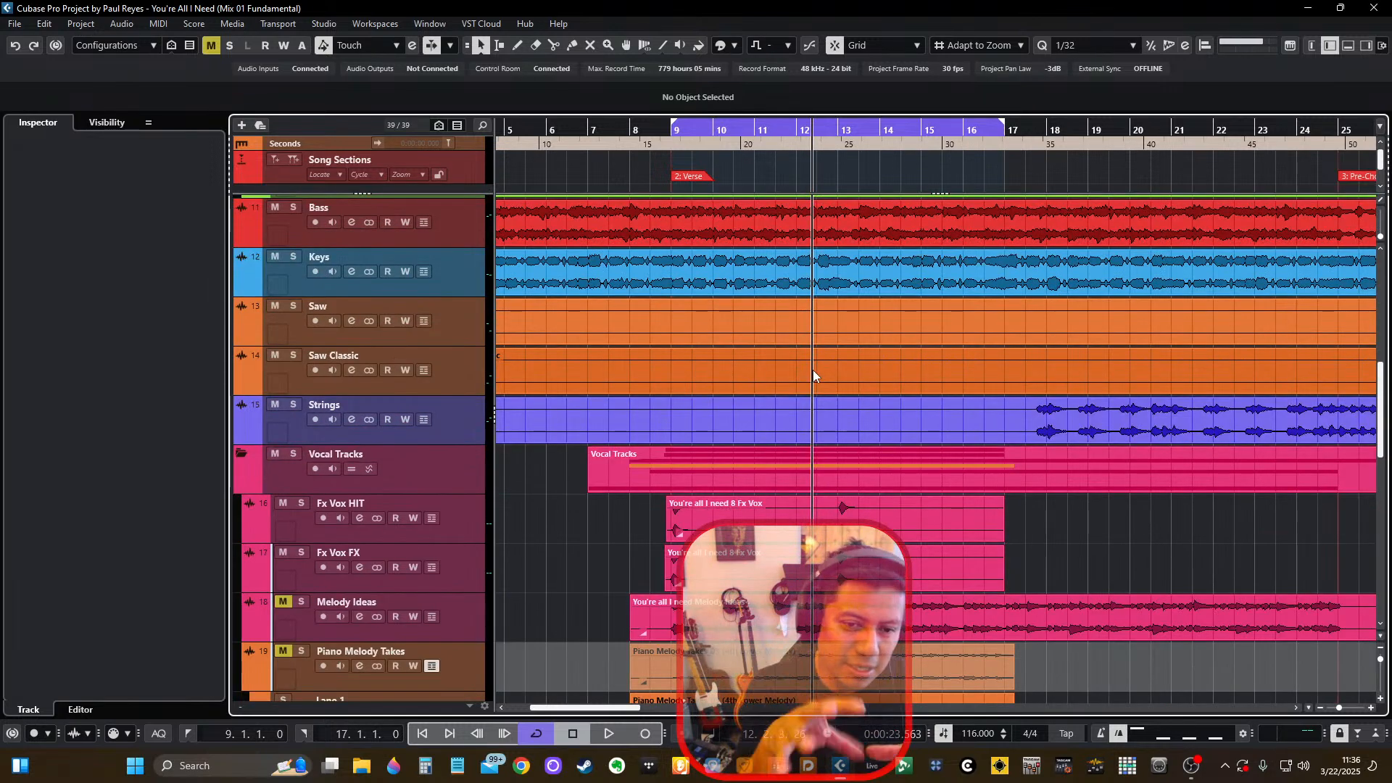
scroll(771, 342, "down", 4)
scroll(771, 355, "up", 1)
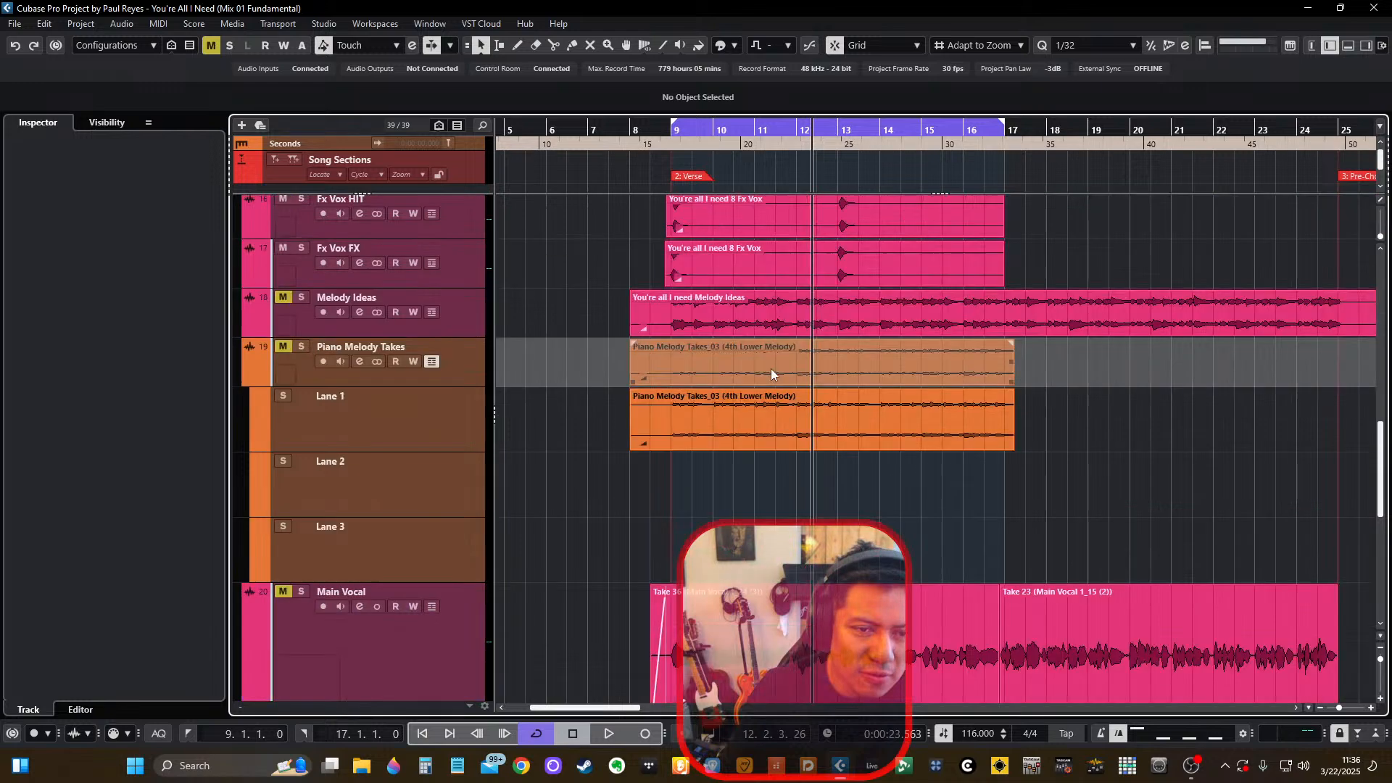
scroll(775, 371, "down", 3)
scroll(776, 381, "up", 6)
scroll(815, 384, "down", 3)
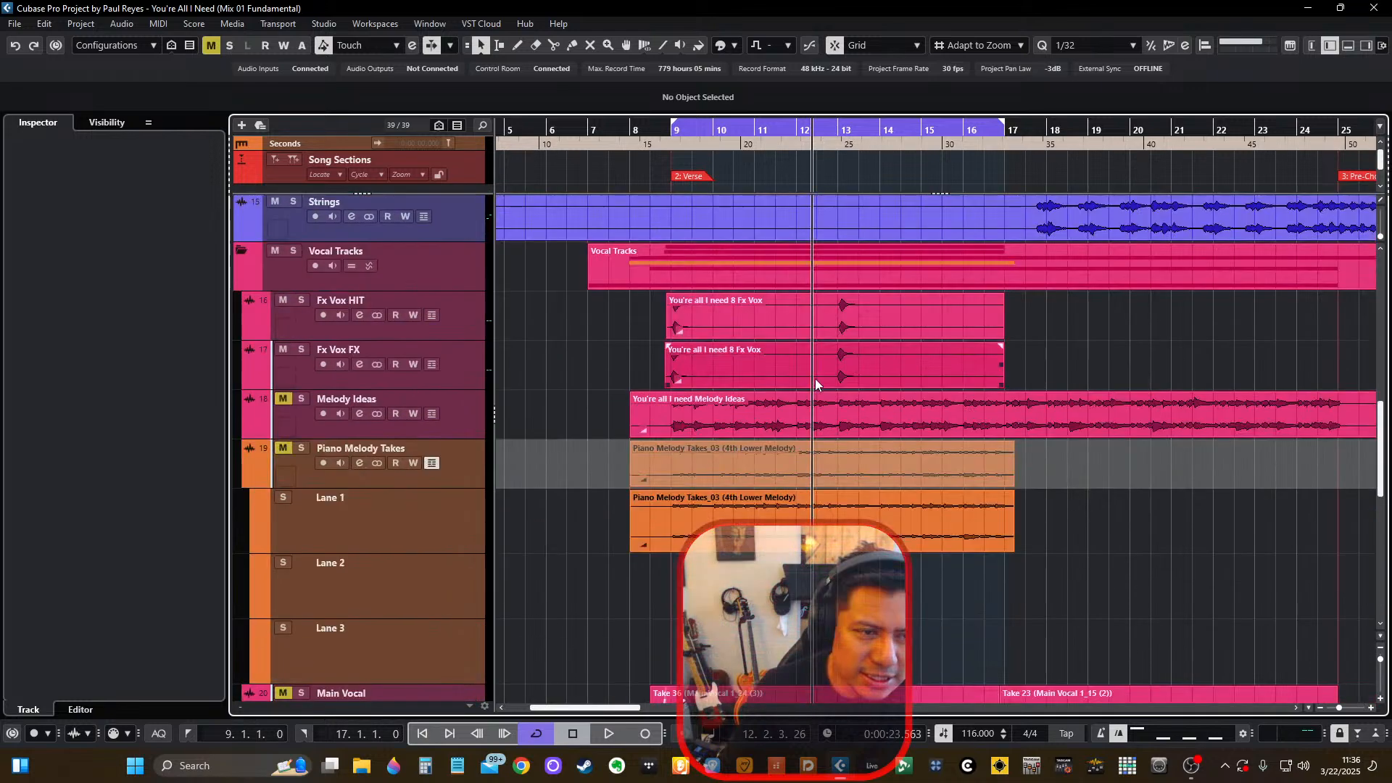
scroll(815, 384, "up", 2)
scroll(815, 384, "up", 4)
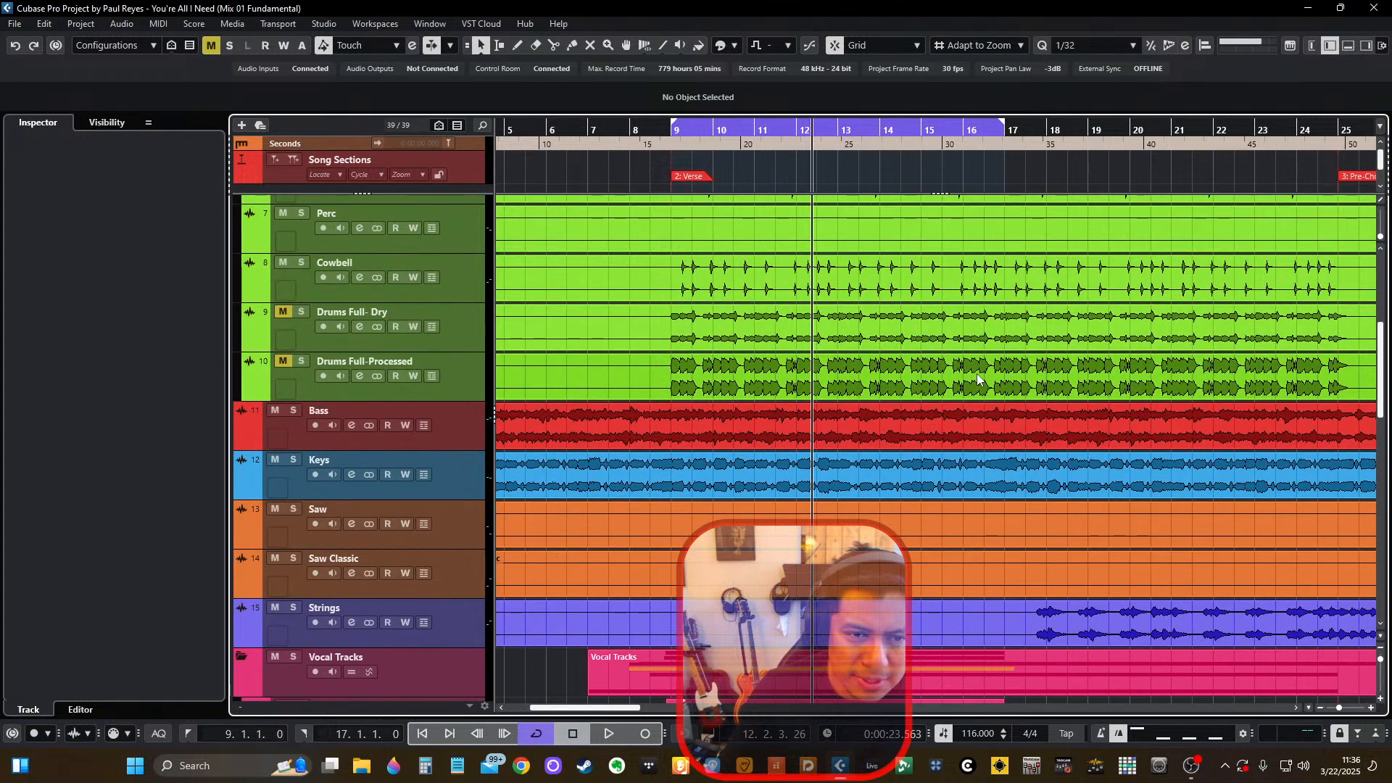
scroll(878, 411, "down", 2)
scroll(877, 421, "up", 9)
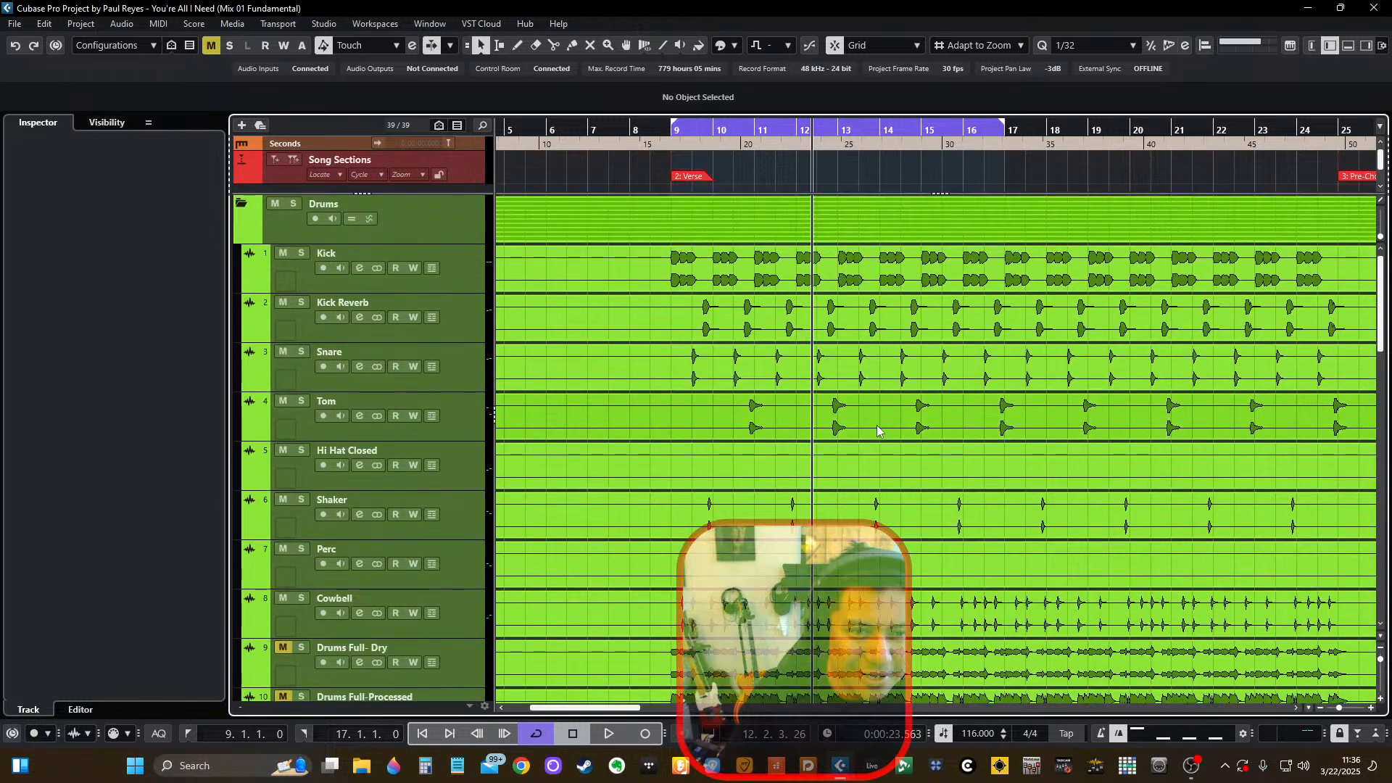
scroll(877, 425, "down", 8)
scroll(877, 424, "up", 4)
Inspect the channel inserts in the MixConsole, including the UAD EQ on Bass and SSL 4K B on Shaker, and close them.
key("F3")
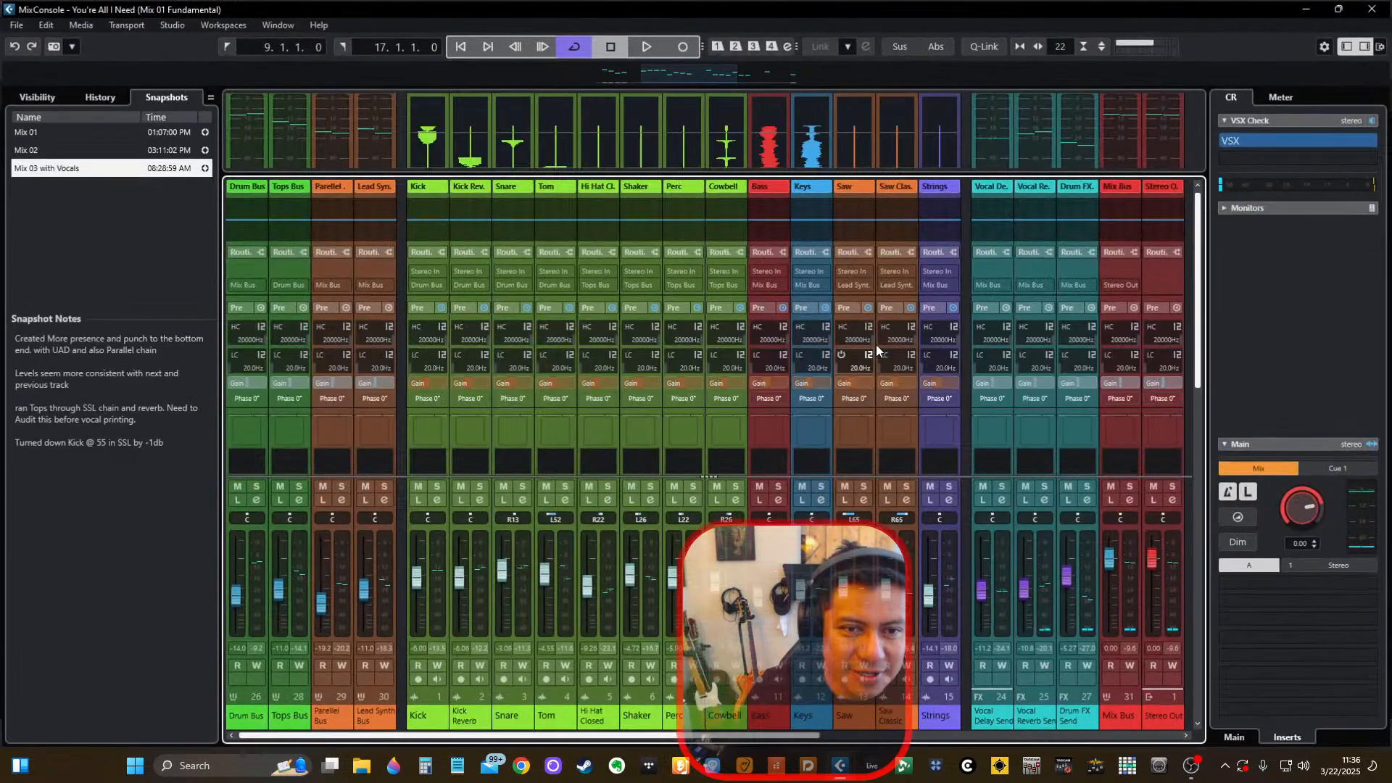
scroll(847, 282, "down", 3)
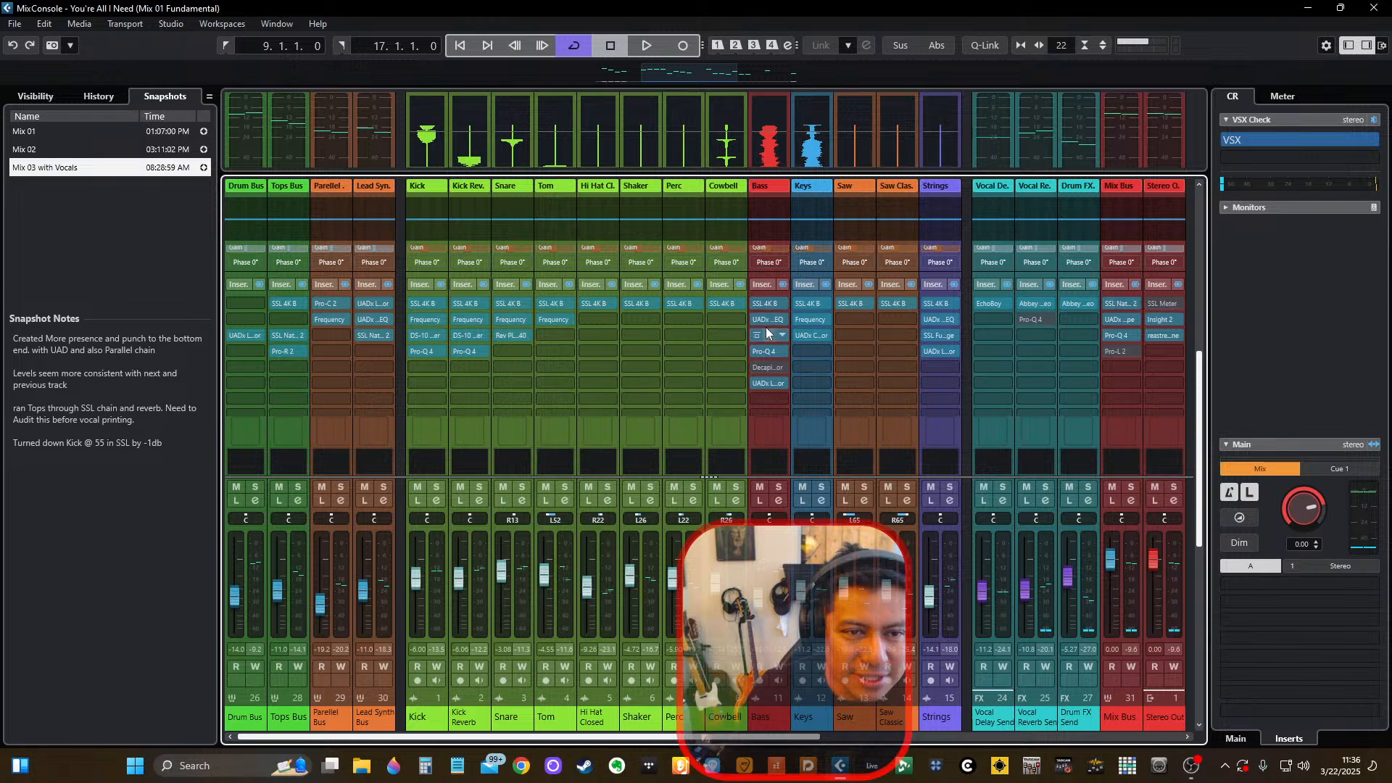
left_click(765, 320)
key("Escape")
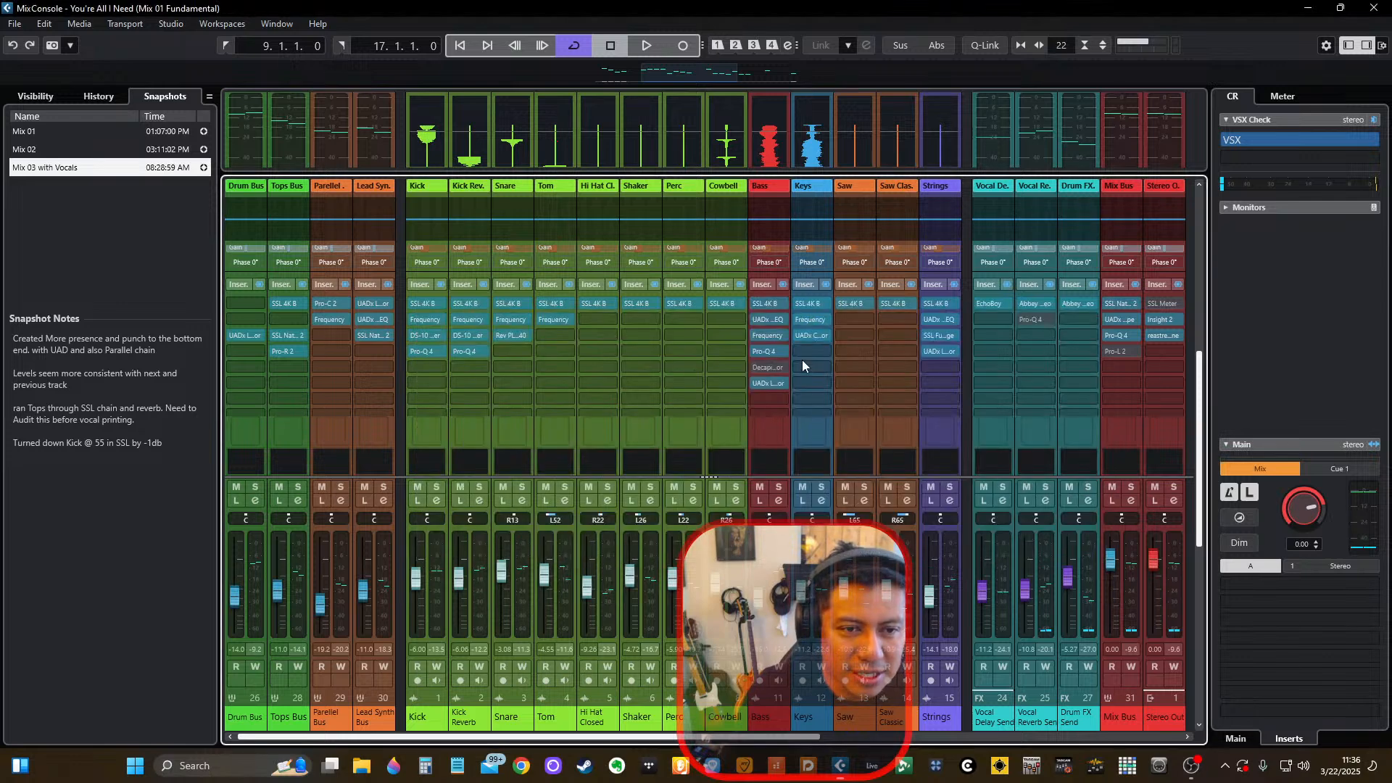
left_click(638, 307)
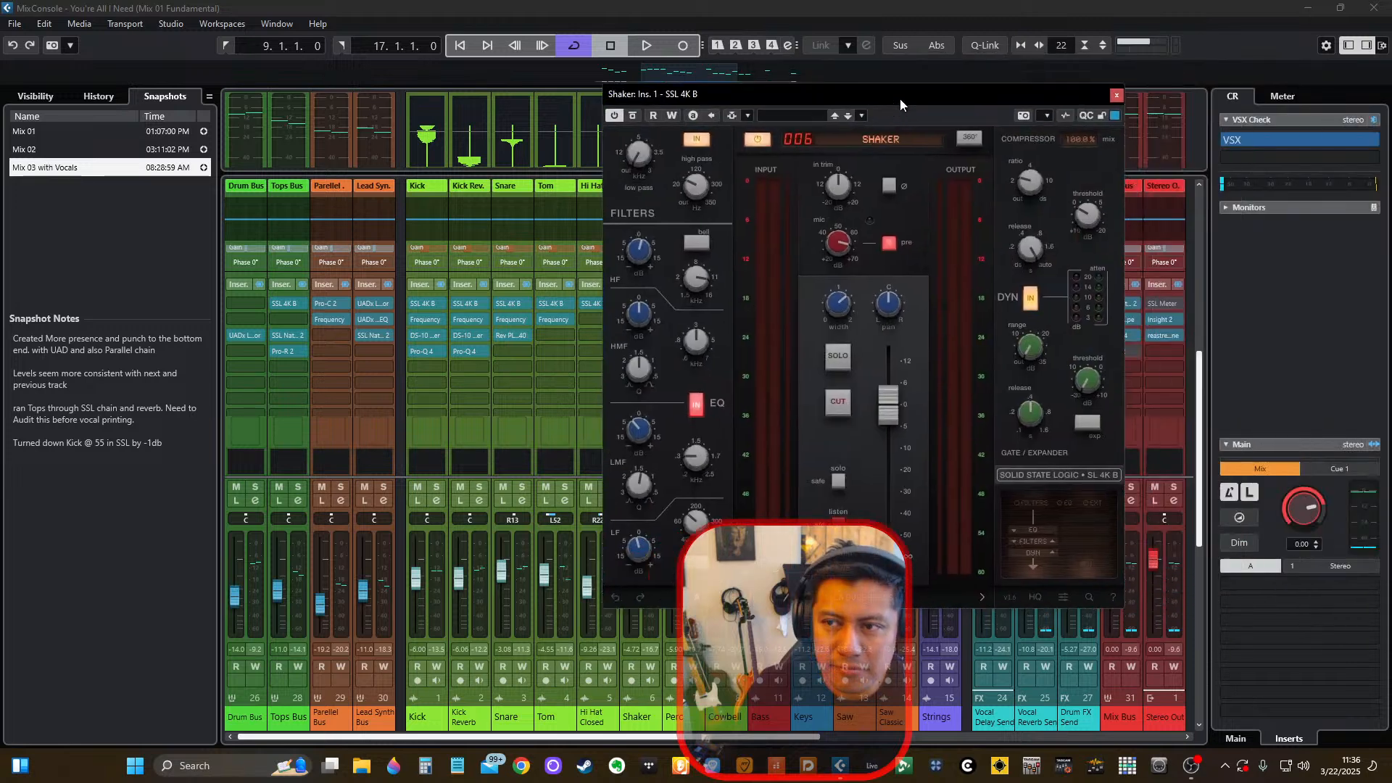
left_click_drag(899, 99, 820, 167)
left_click(1024, 163)
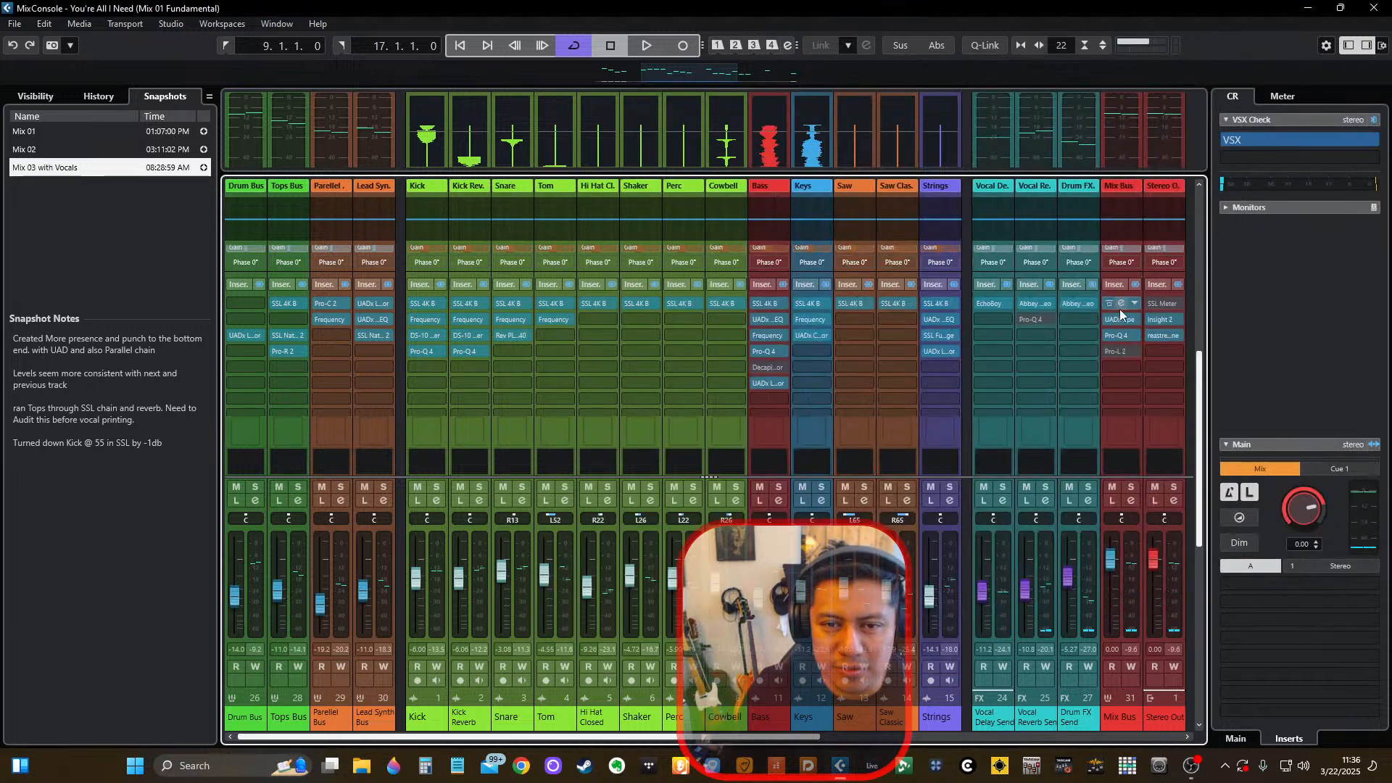
View the Mix Bus's SSL insert, the Vocal Reverb Send's Abbey Road Plates and the Tops Bus's Pro-R 2, closing each one.
left_click(1121, 304)
left_click(1038, 216)
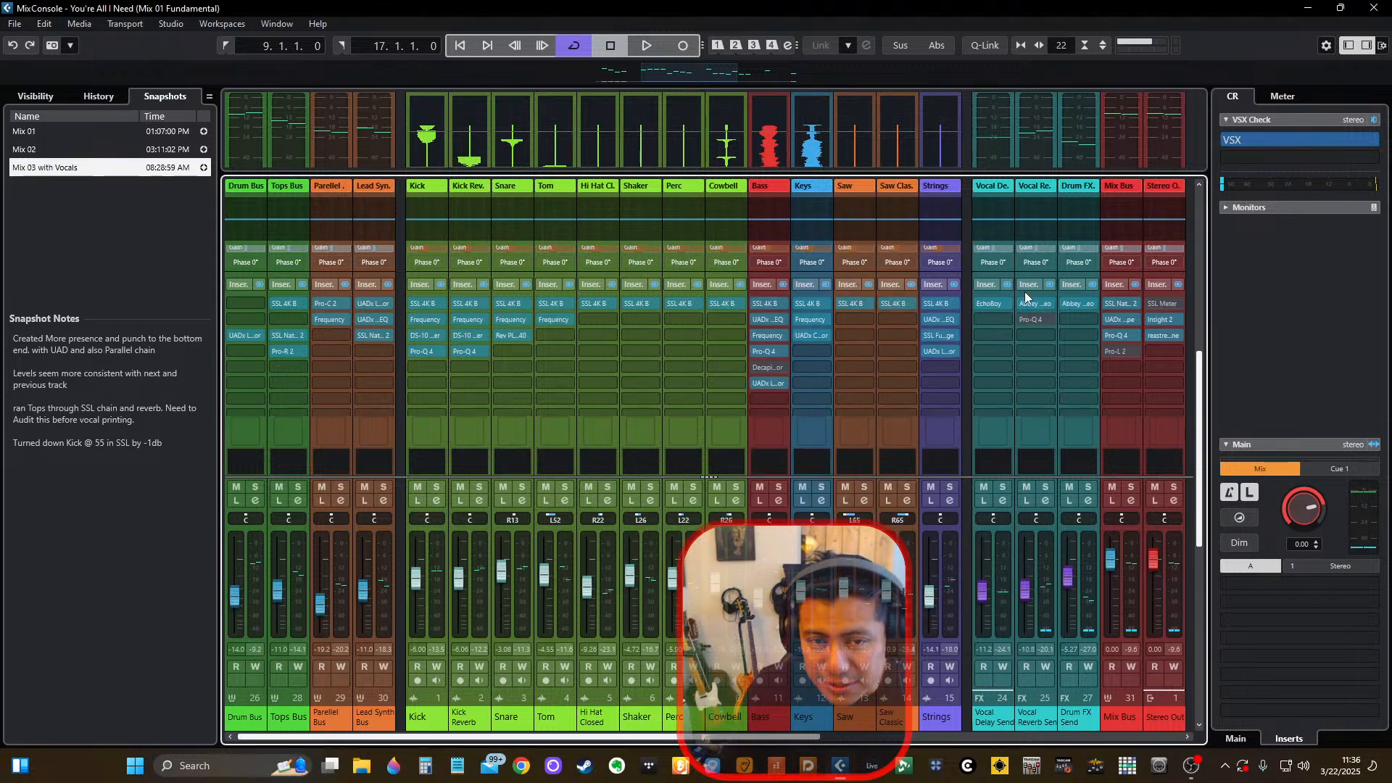
left_click(1030, 303)
left_click(1236, 17)
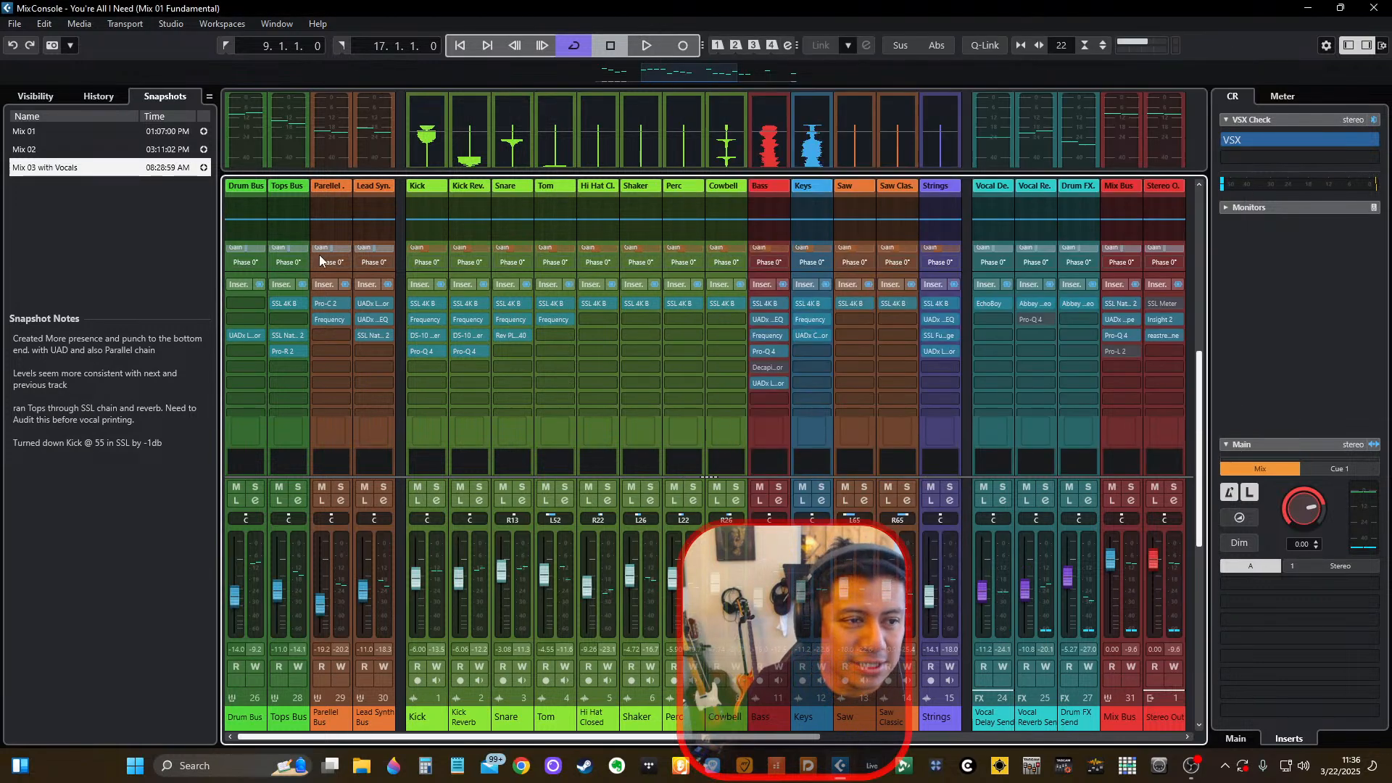
left_click(288, 351)
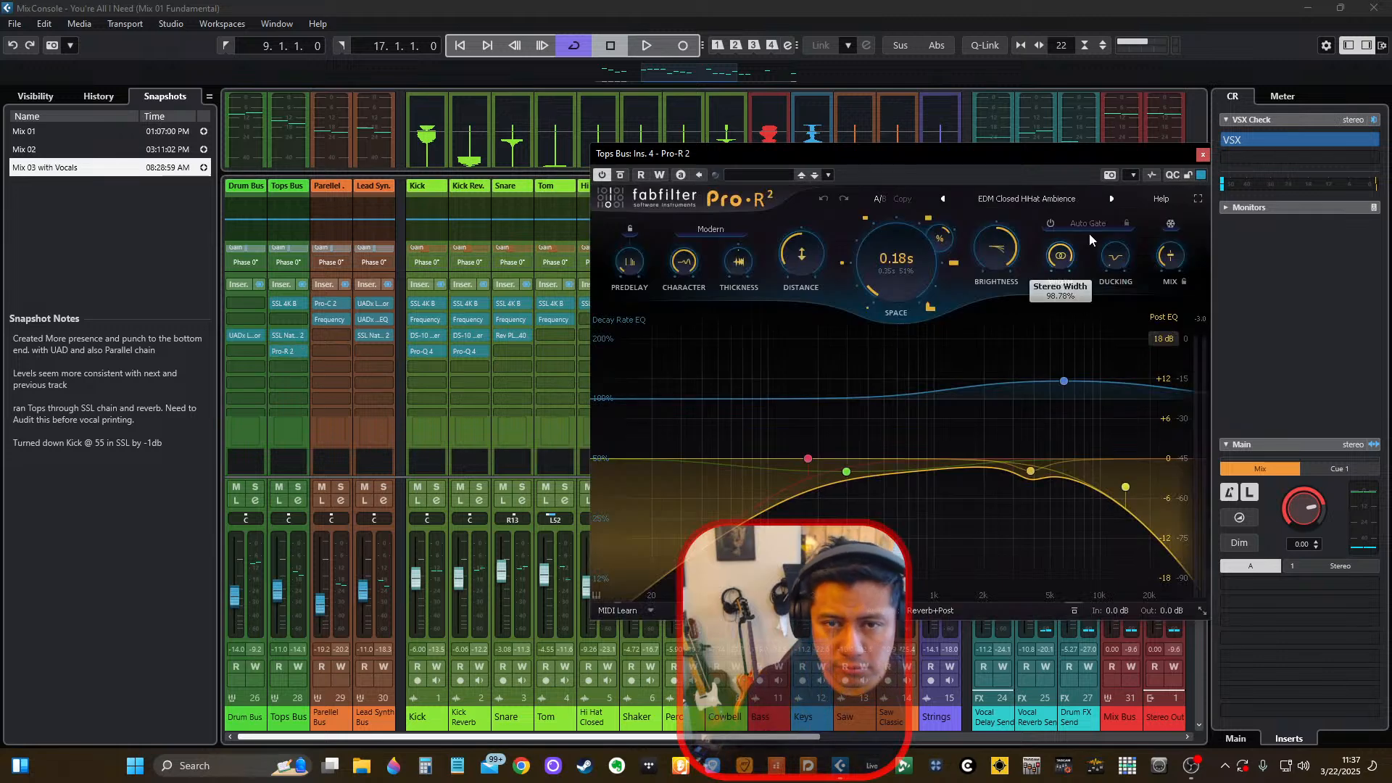
left_click(1202, 154)
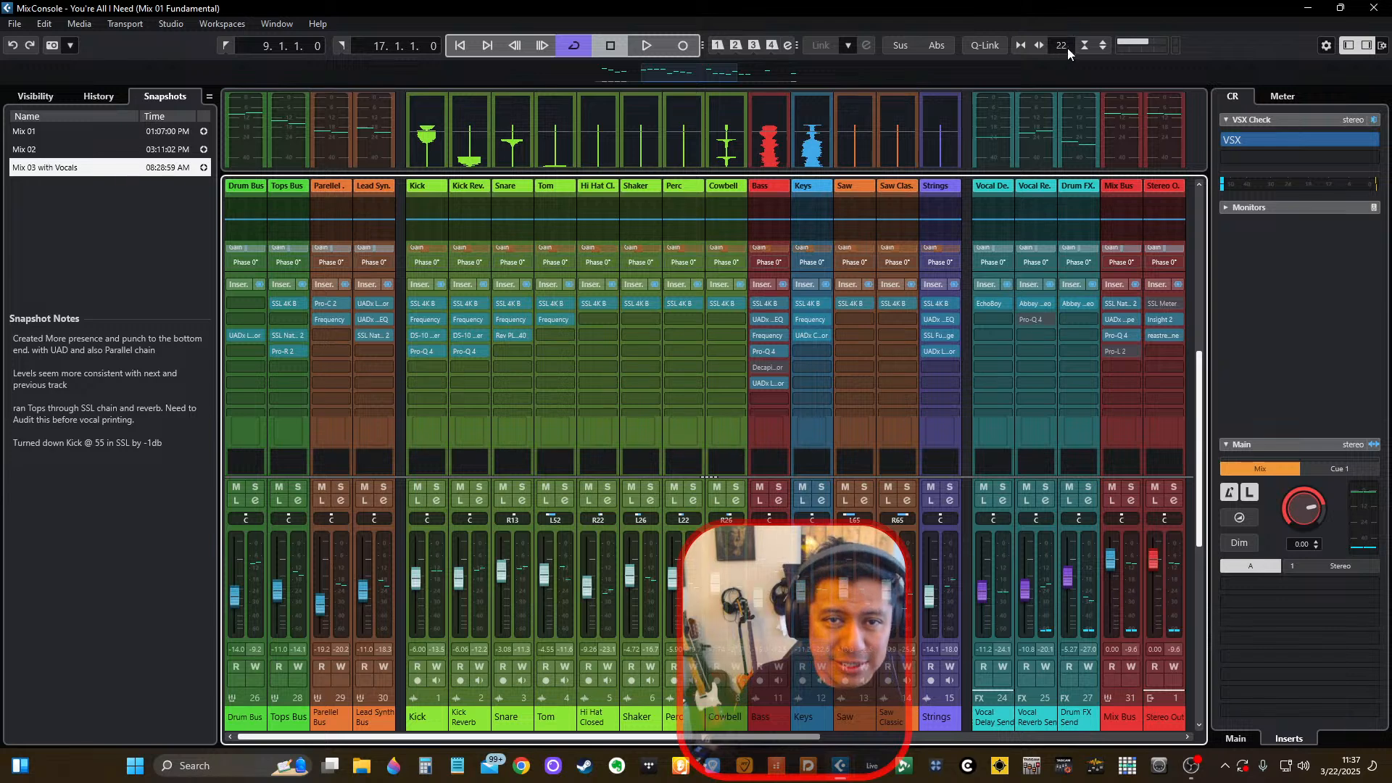
Solo Fx Vox HIT and Fx Vox FX, play them within the verse, stop and return to their MixConsole channels.
left_click(1030, 738)
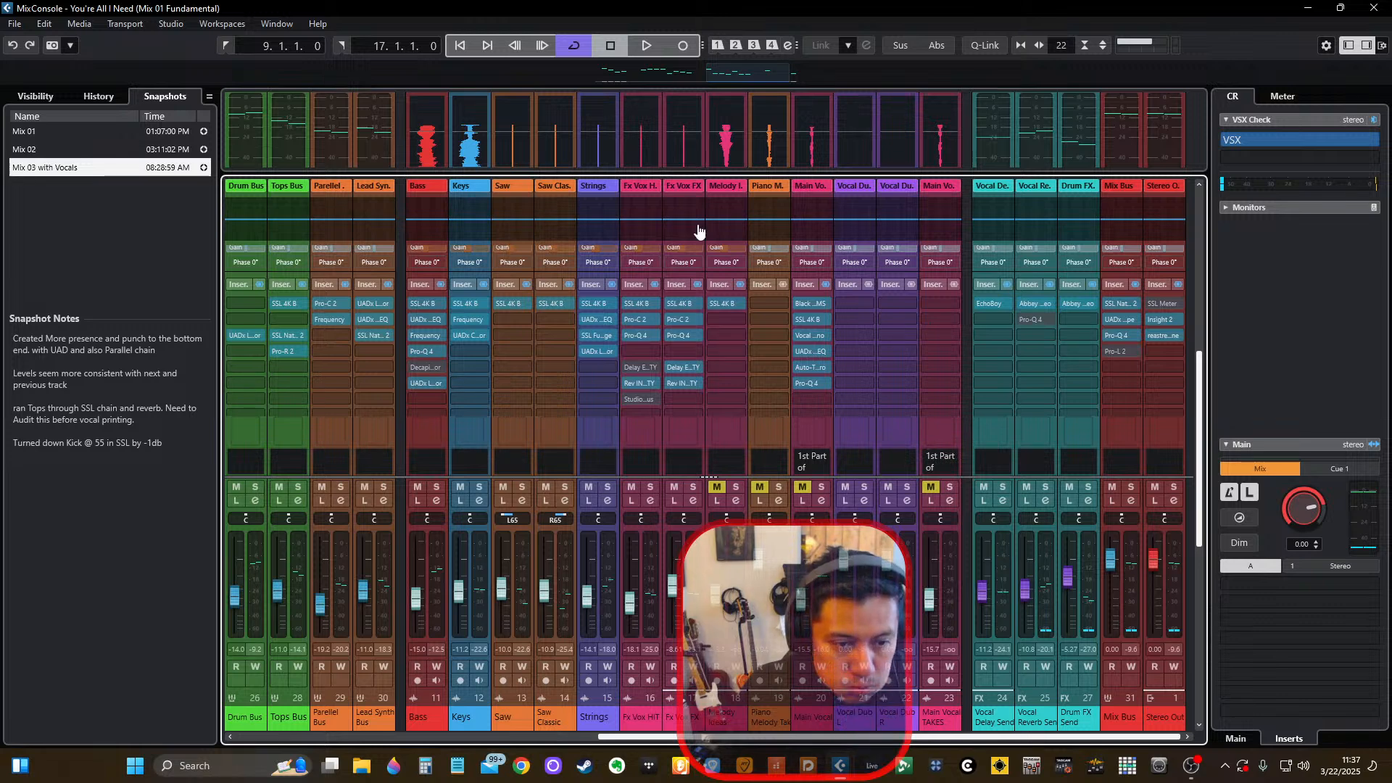
scroll(668, 303, "down", 2)
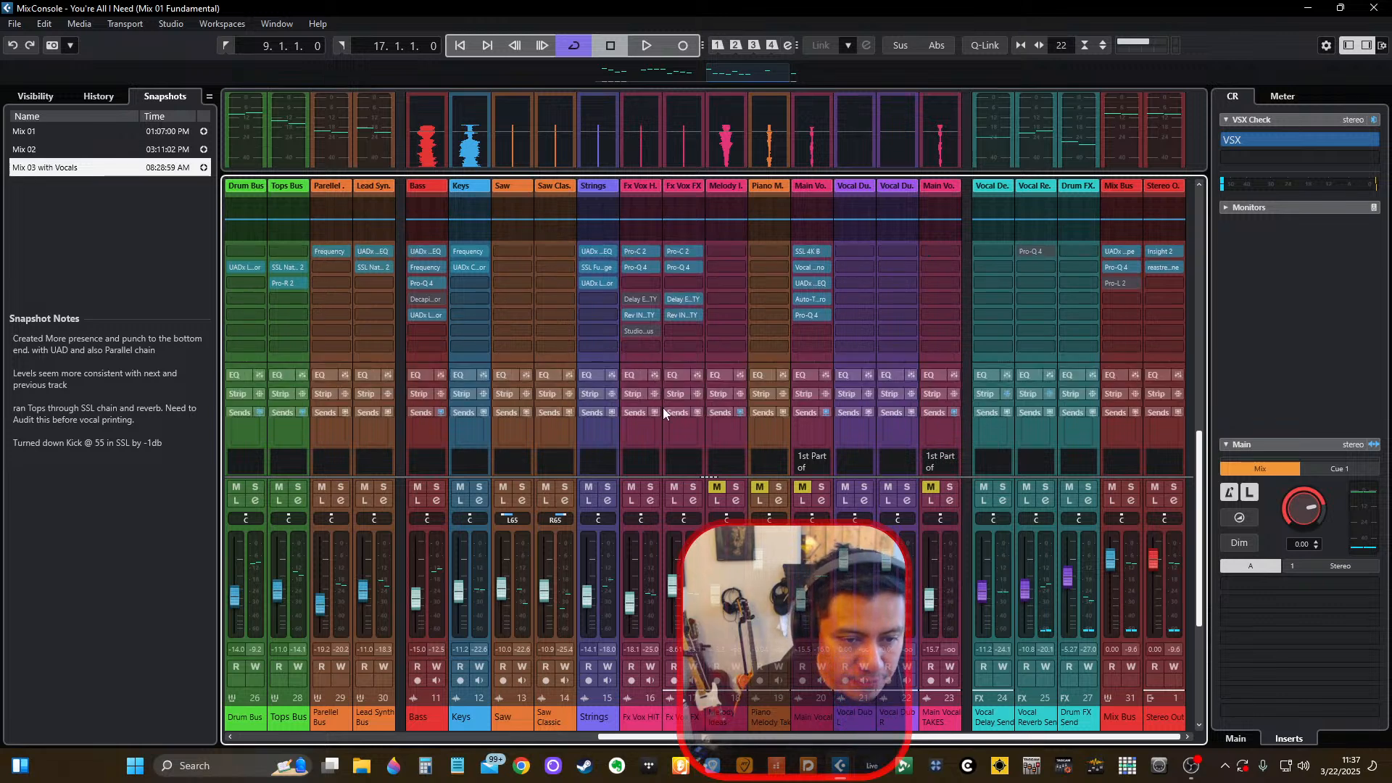
left_click(649, 486)
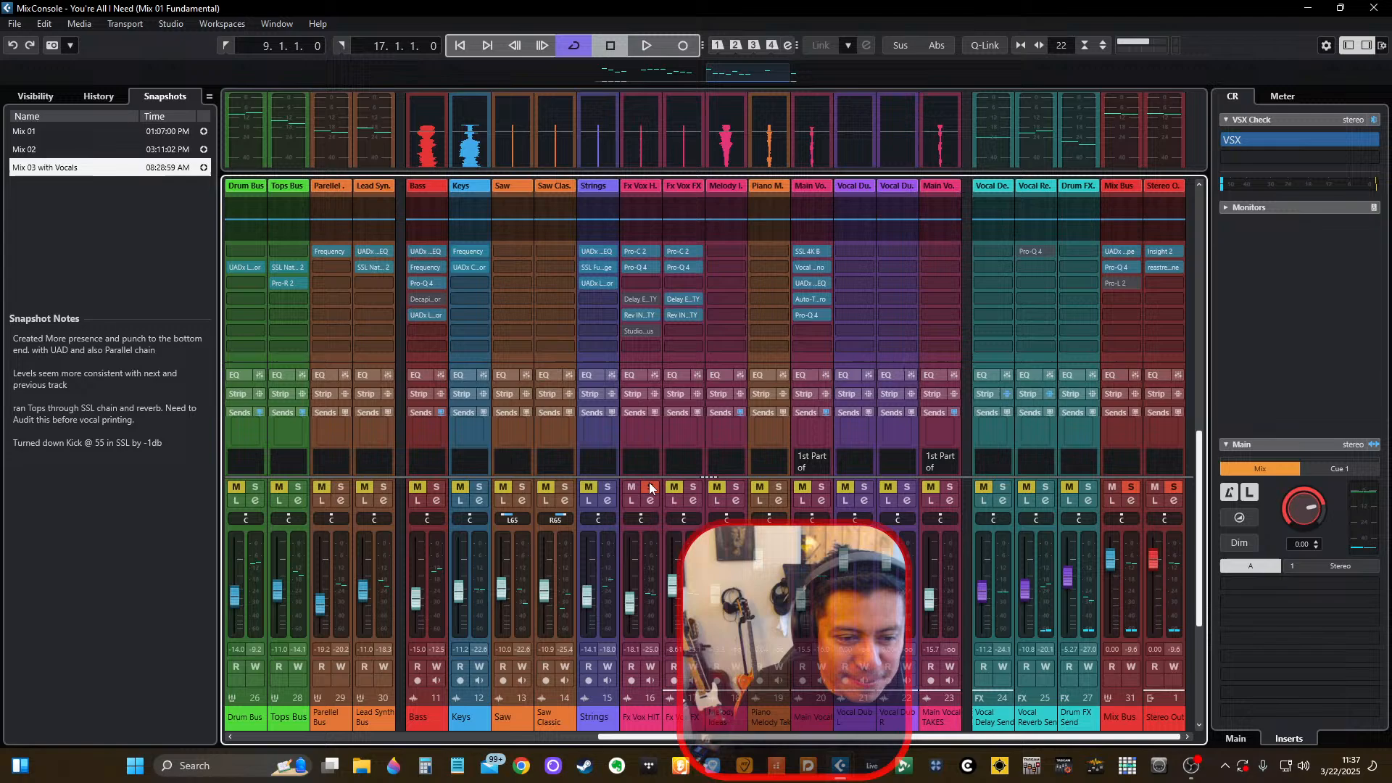
left_click(692, 488)
key("F3")
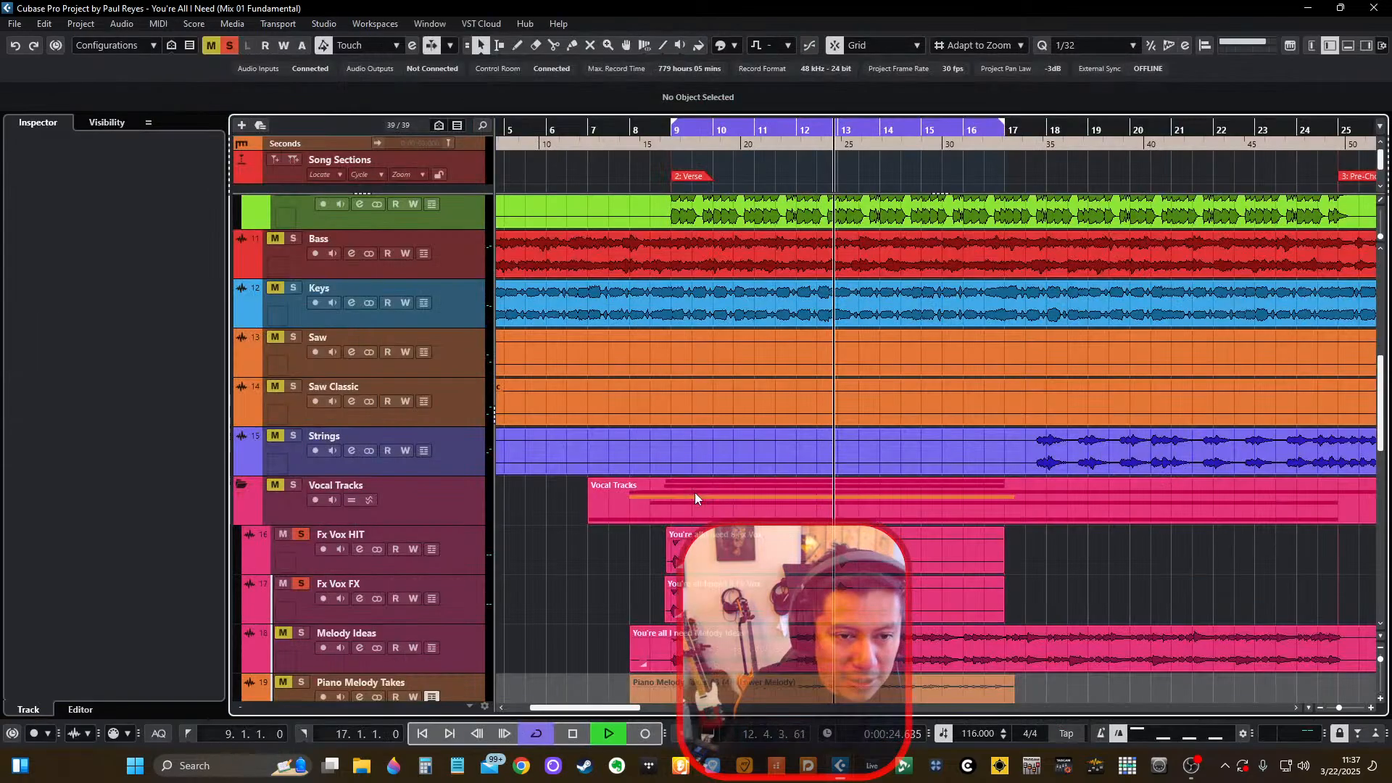
scroll(747, 471, "down", 3)
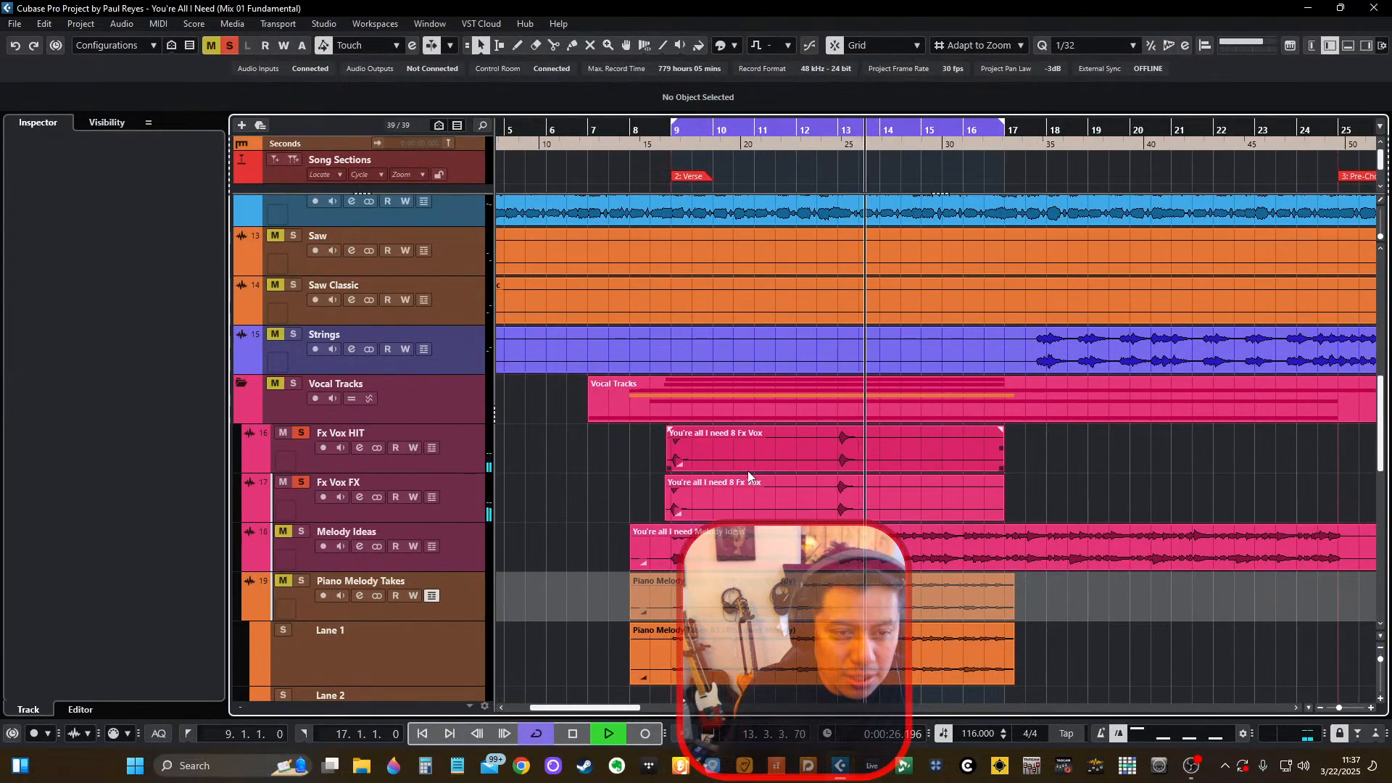
key("F3")
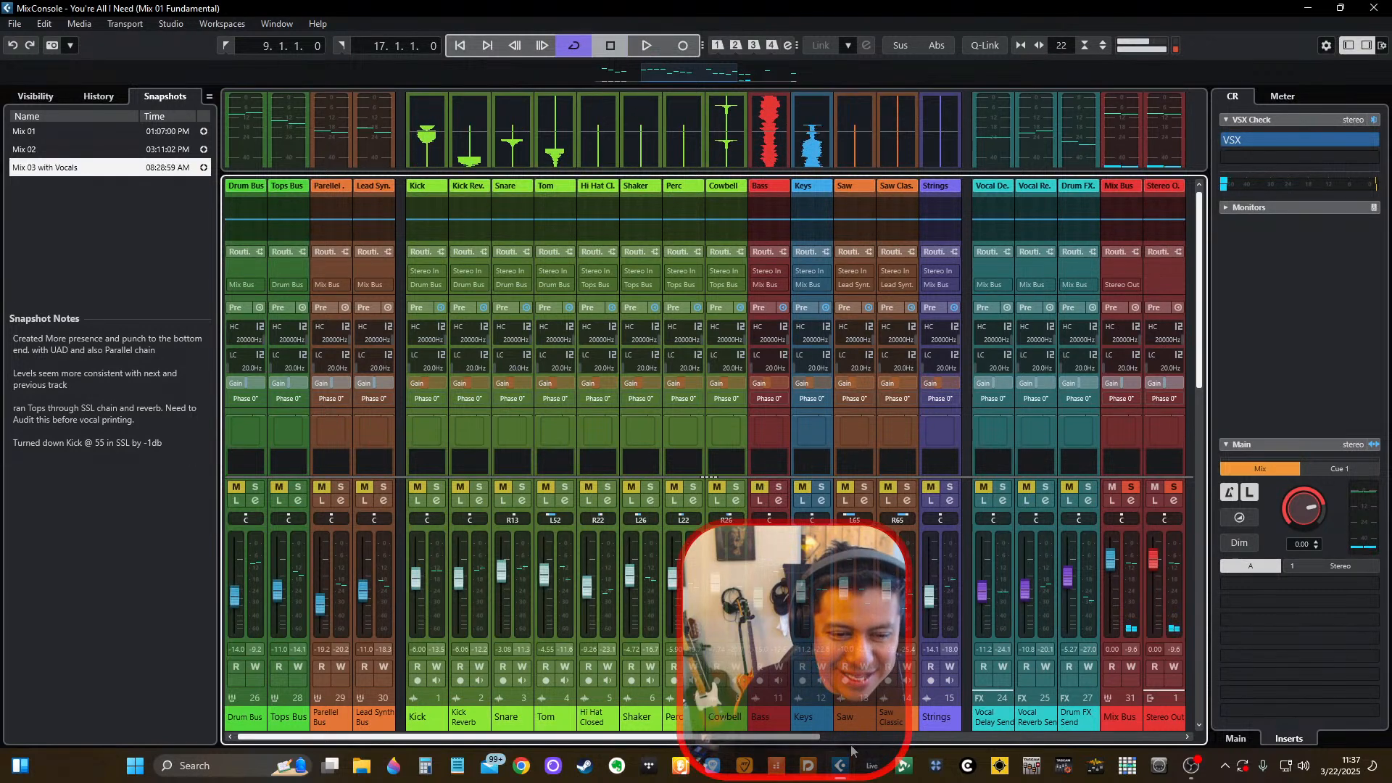
left_click(860, 737)
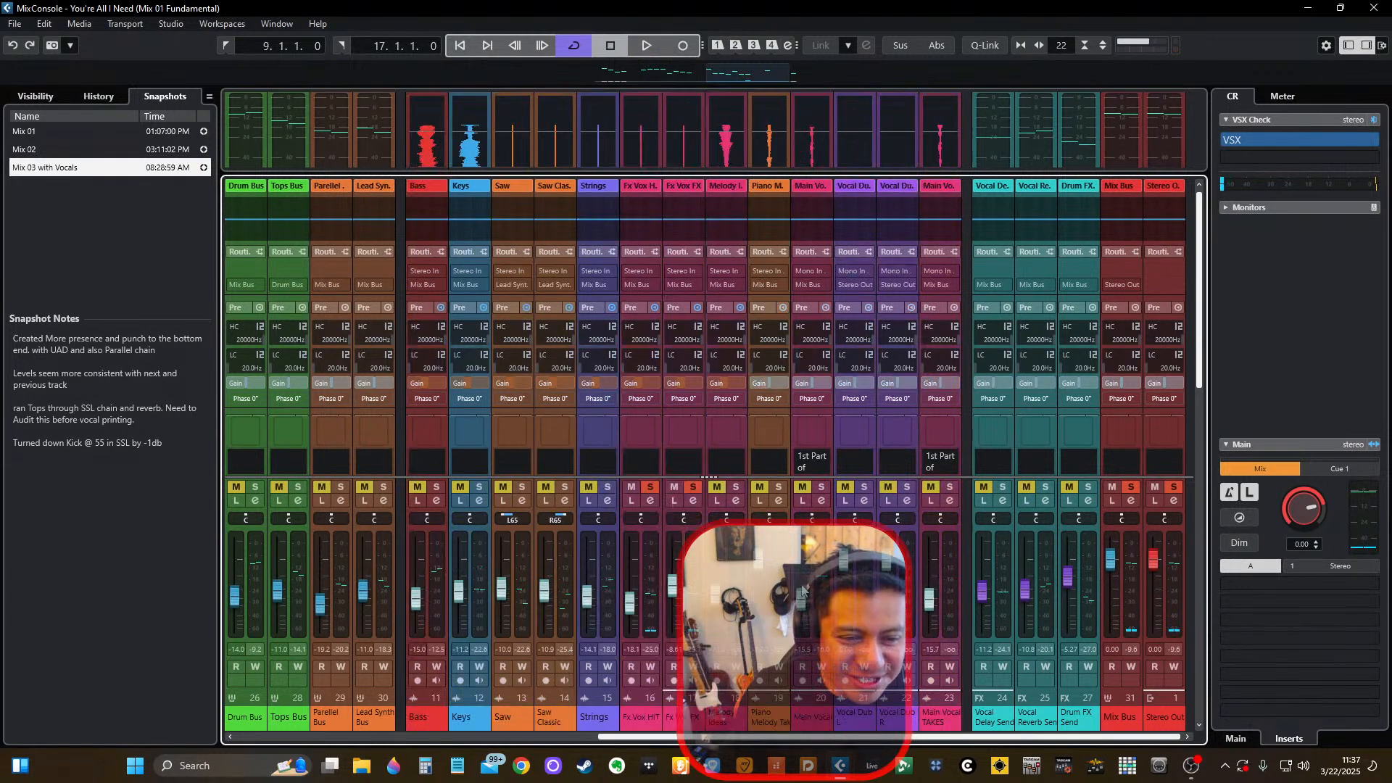
Play the soloed Fx Vox HIT and Fx Vox FX tracks, remove their solos and play the full mix.
key("space")
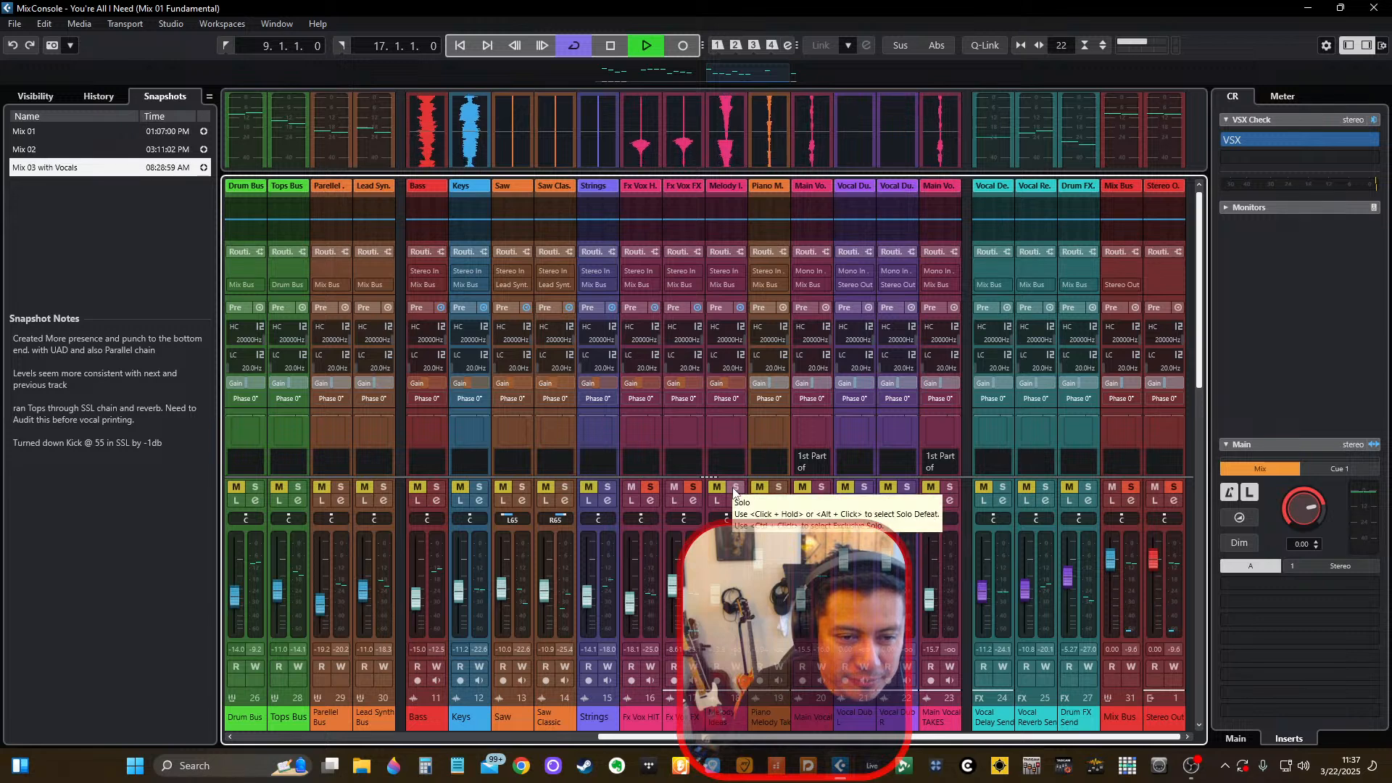
key("space")
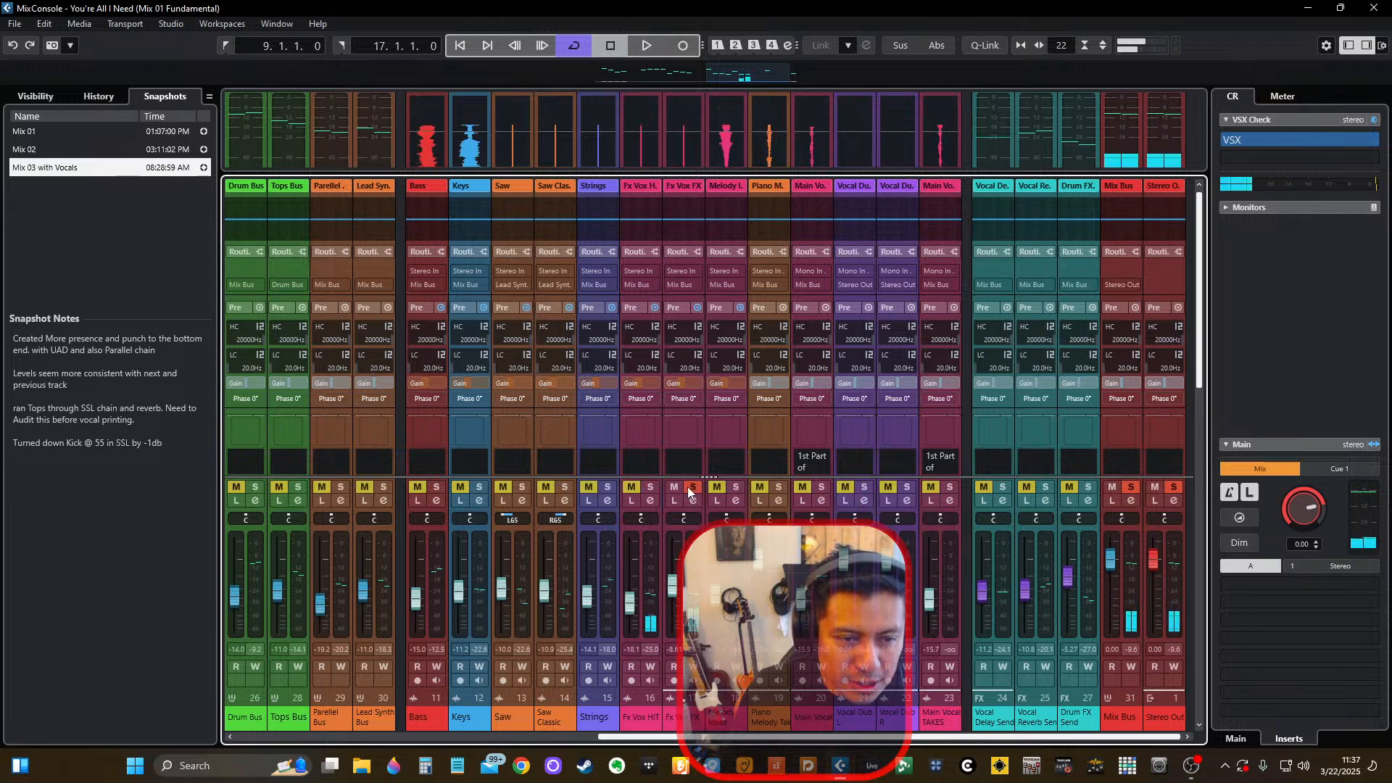
left_click(689, 493)
key("space")
Hide the Melody Ideas and Piano Melody Takes channels from the MixConsole.
left_click(722, 717)
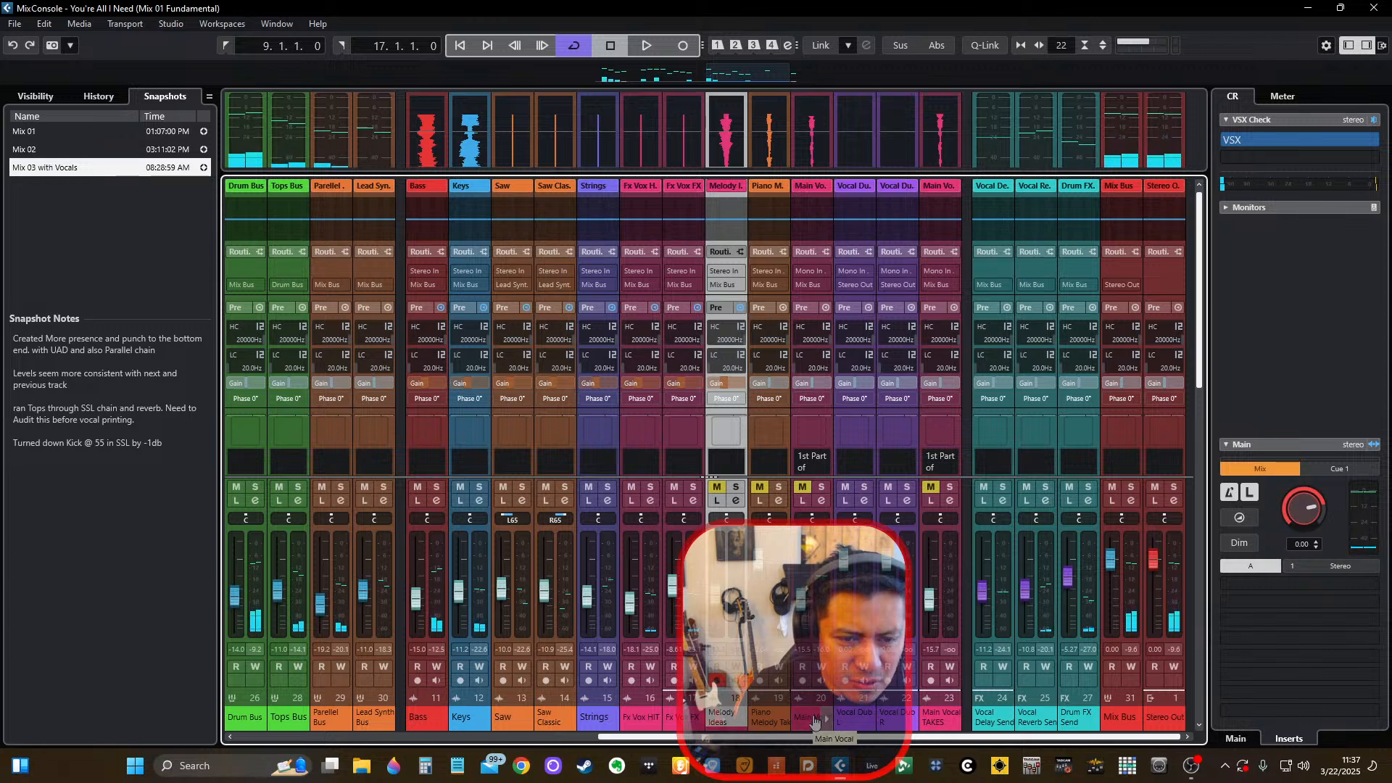
left_click(763, 722, "shift")
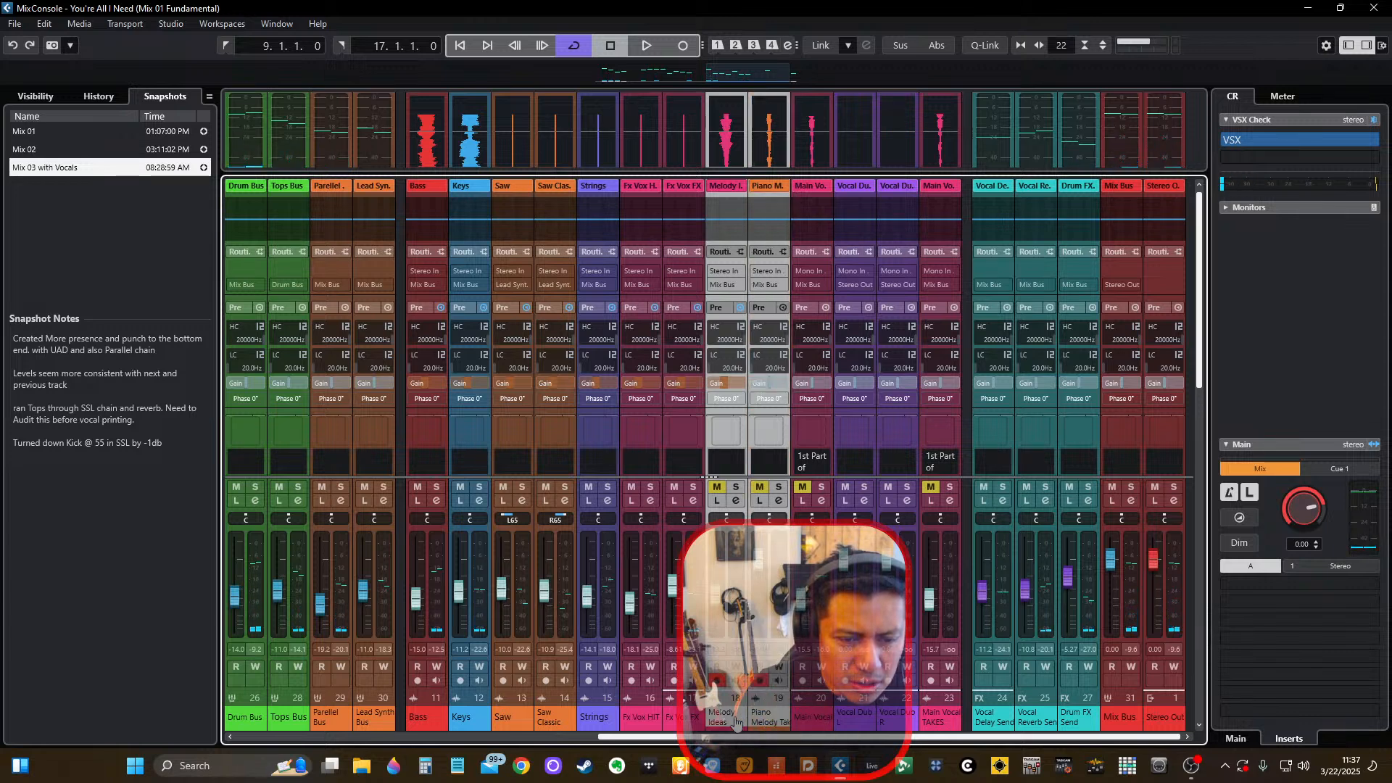
left_click(40, 96)
left_click(15, 436)
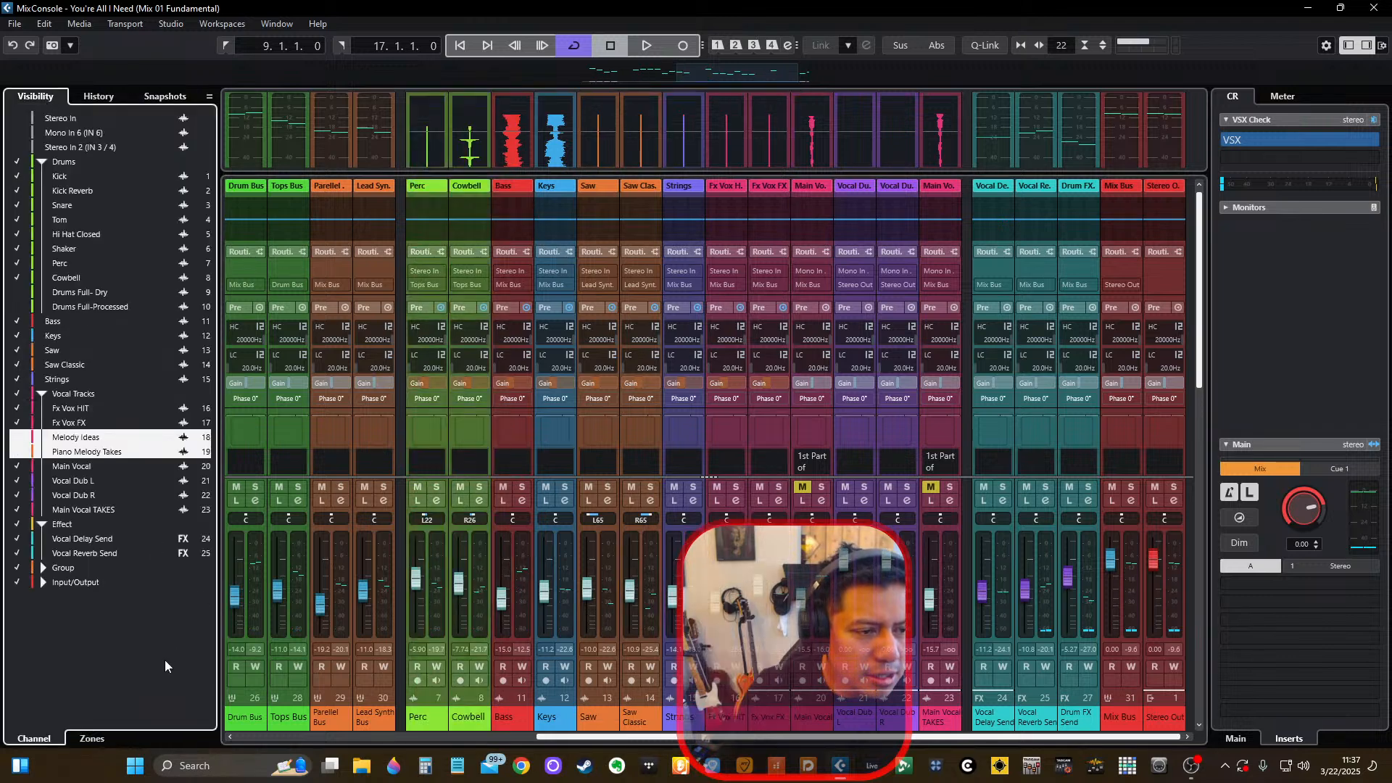
Check the remaining mixer channels, hide the whole Drums folder's channels and clear the channel selection.
left_click(788, 738)
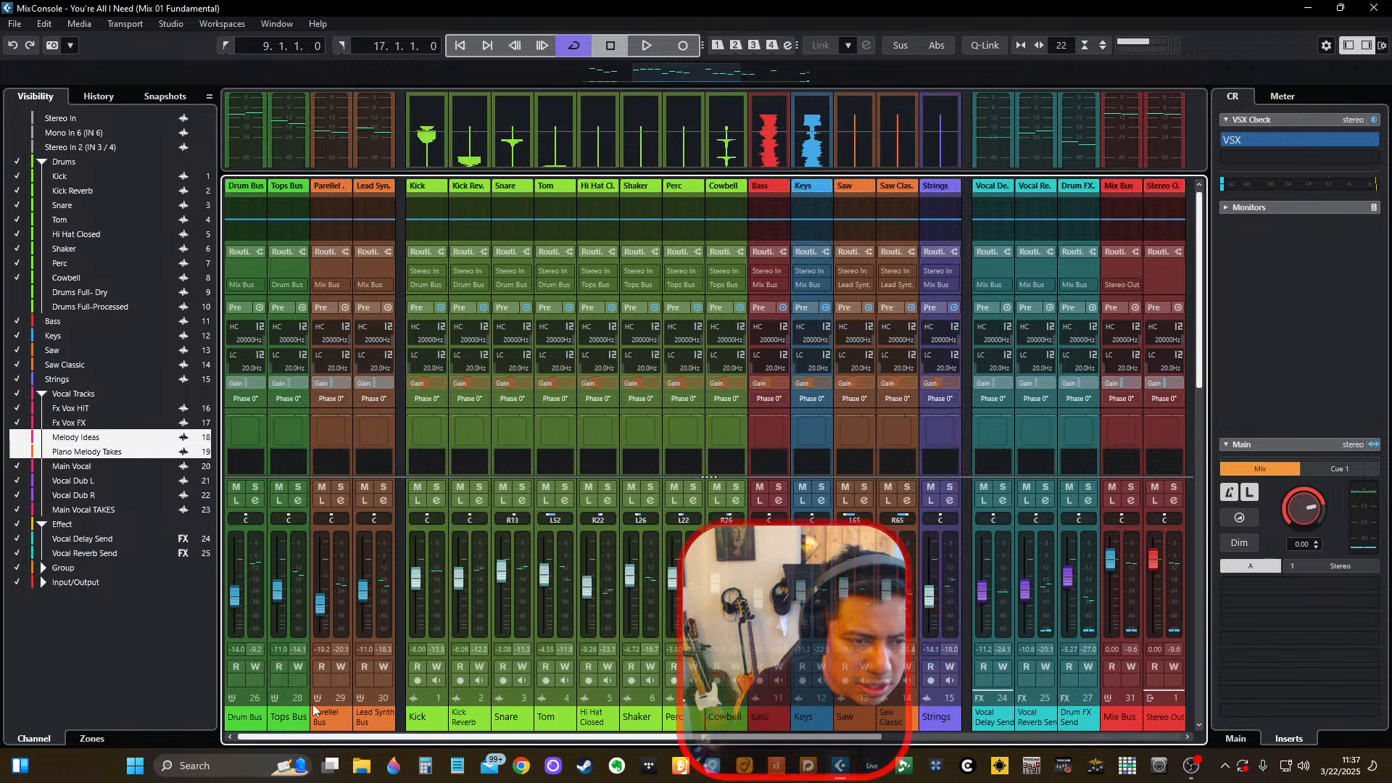
left_click(952, 724)
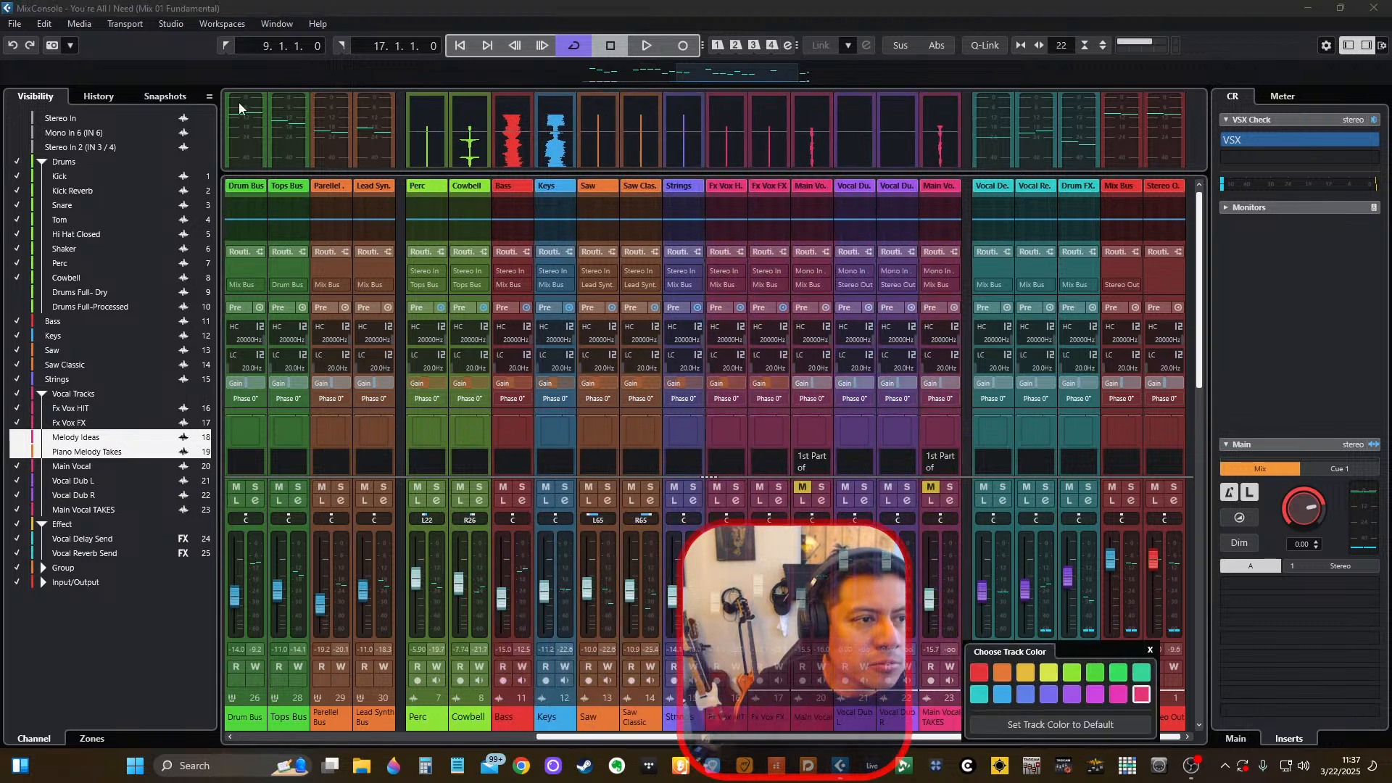
left_click(691, 7)
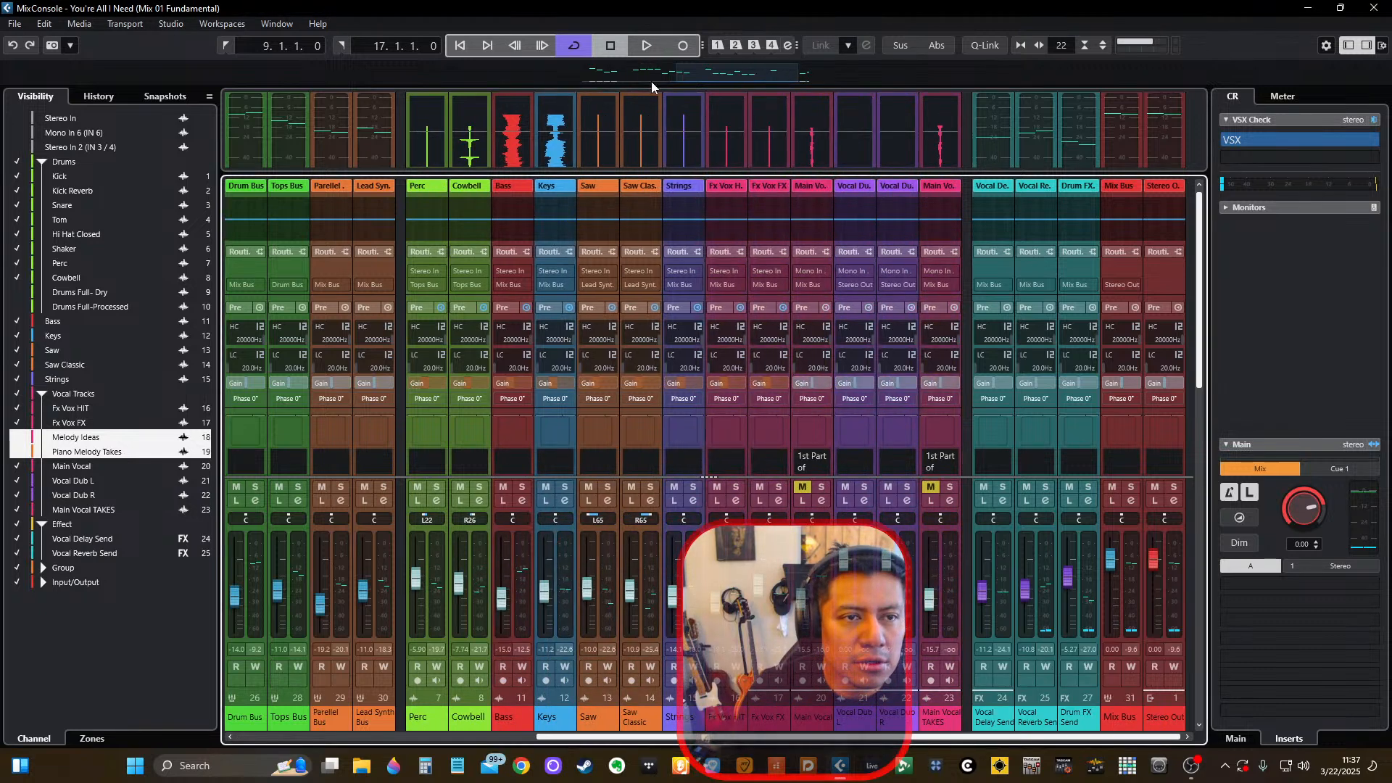
left_click(16, 164)
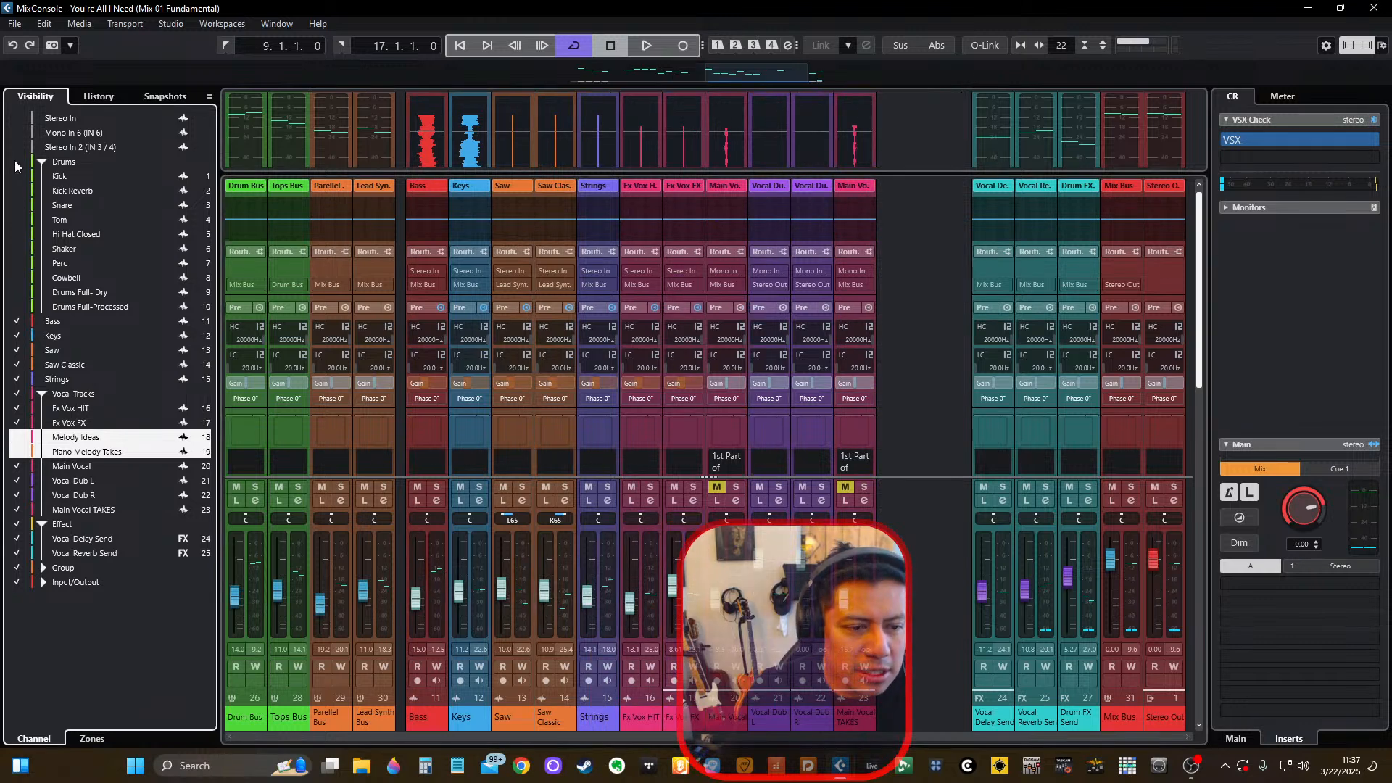
left_click(906, 599)
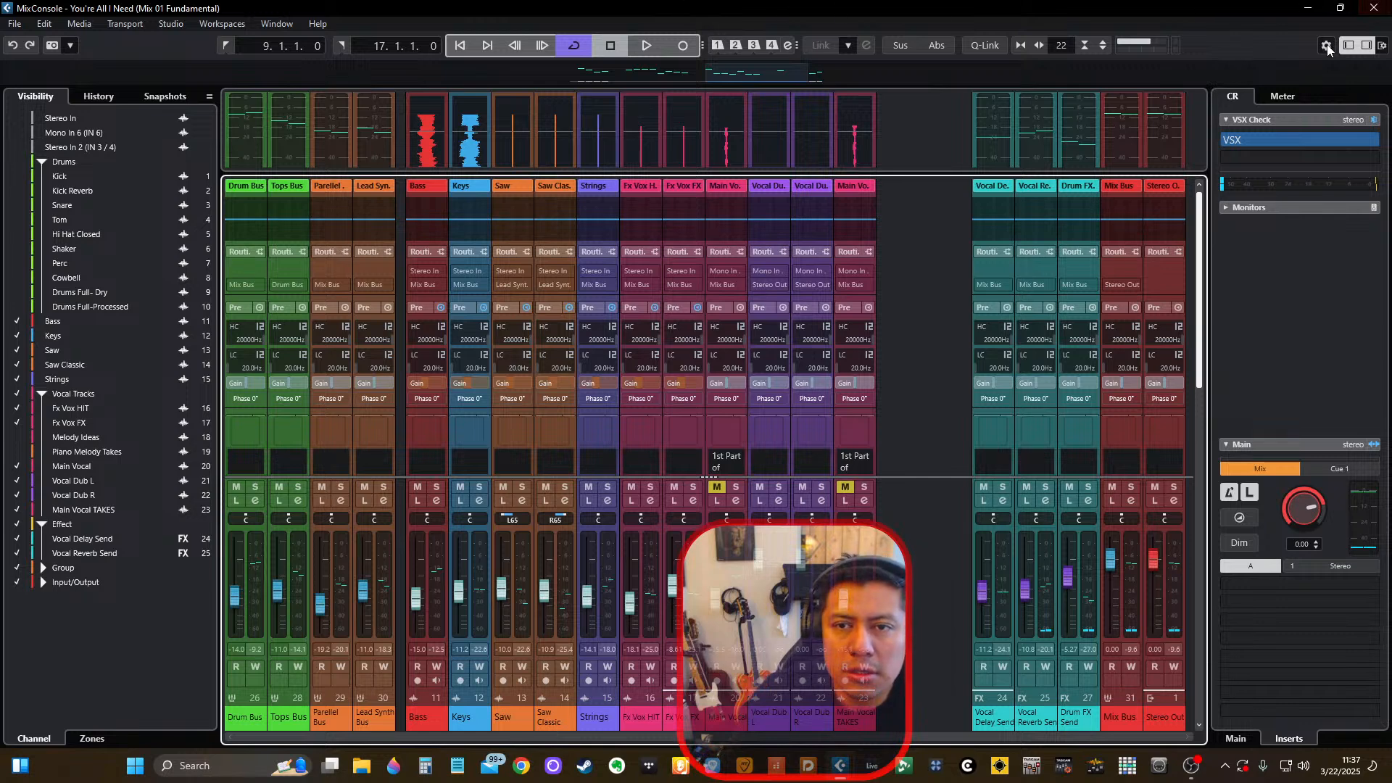
Show the master level meter and play the mix to check its level.
left_click(1283, 96)
key("space")
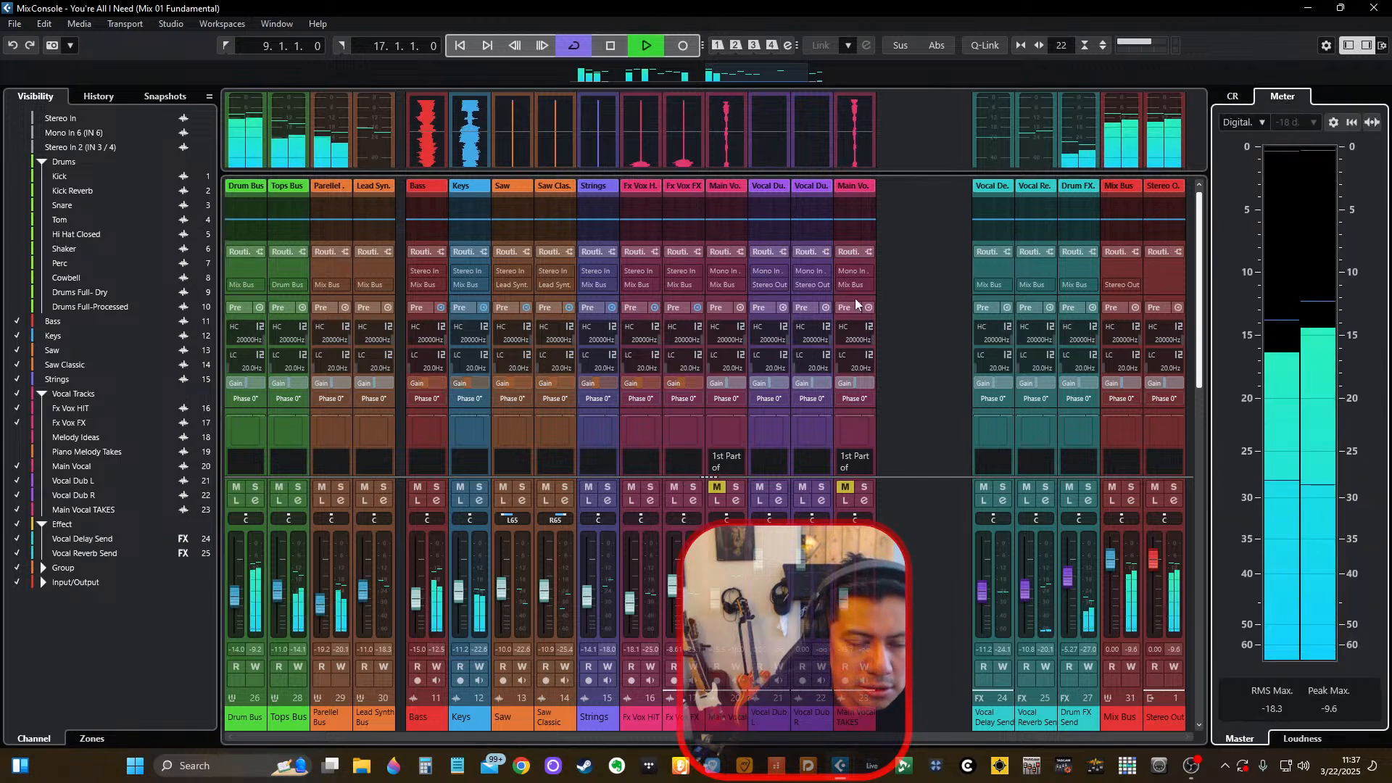
key("space")
Unmute Main Vocal and play the mix with the channels' insert effects in view.
left_click(716, 488)
key("space")
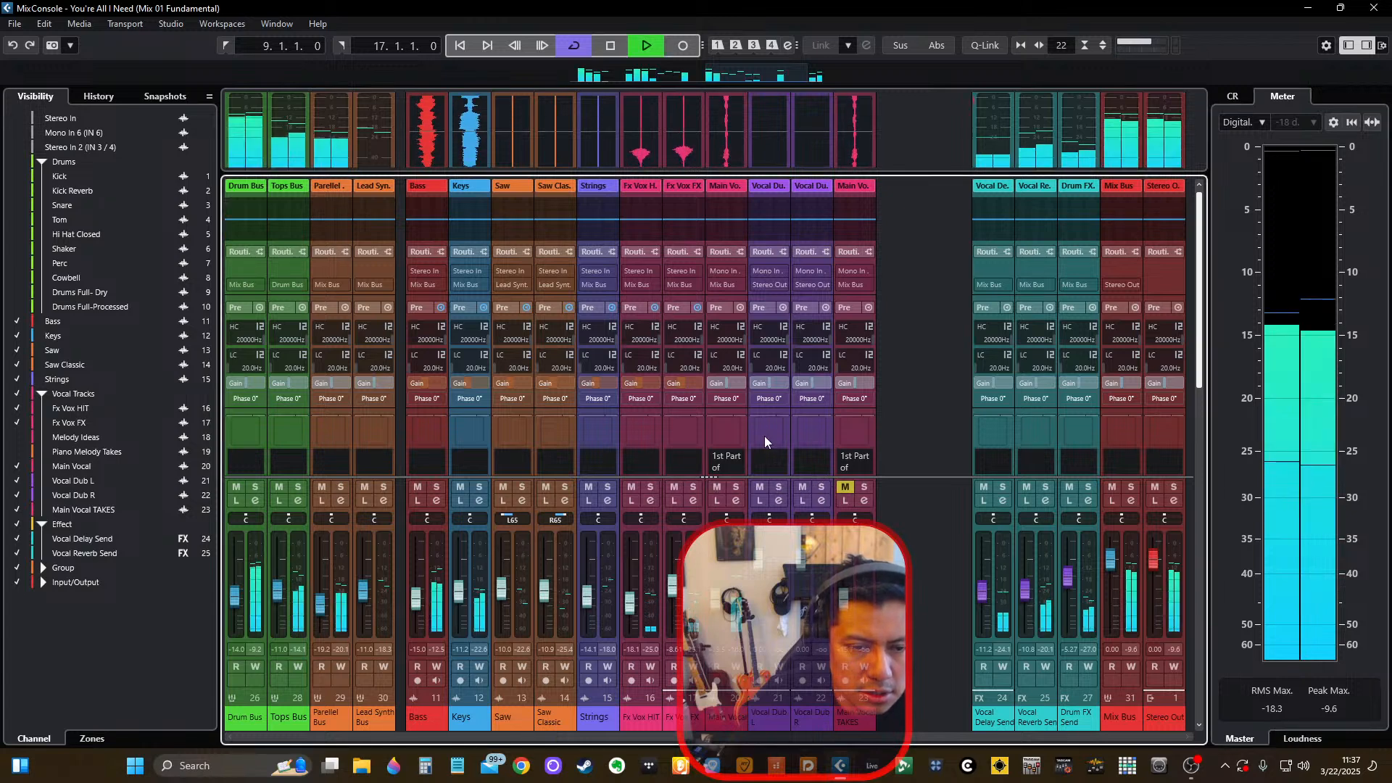
scroll(732, 358, "down", 3)
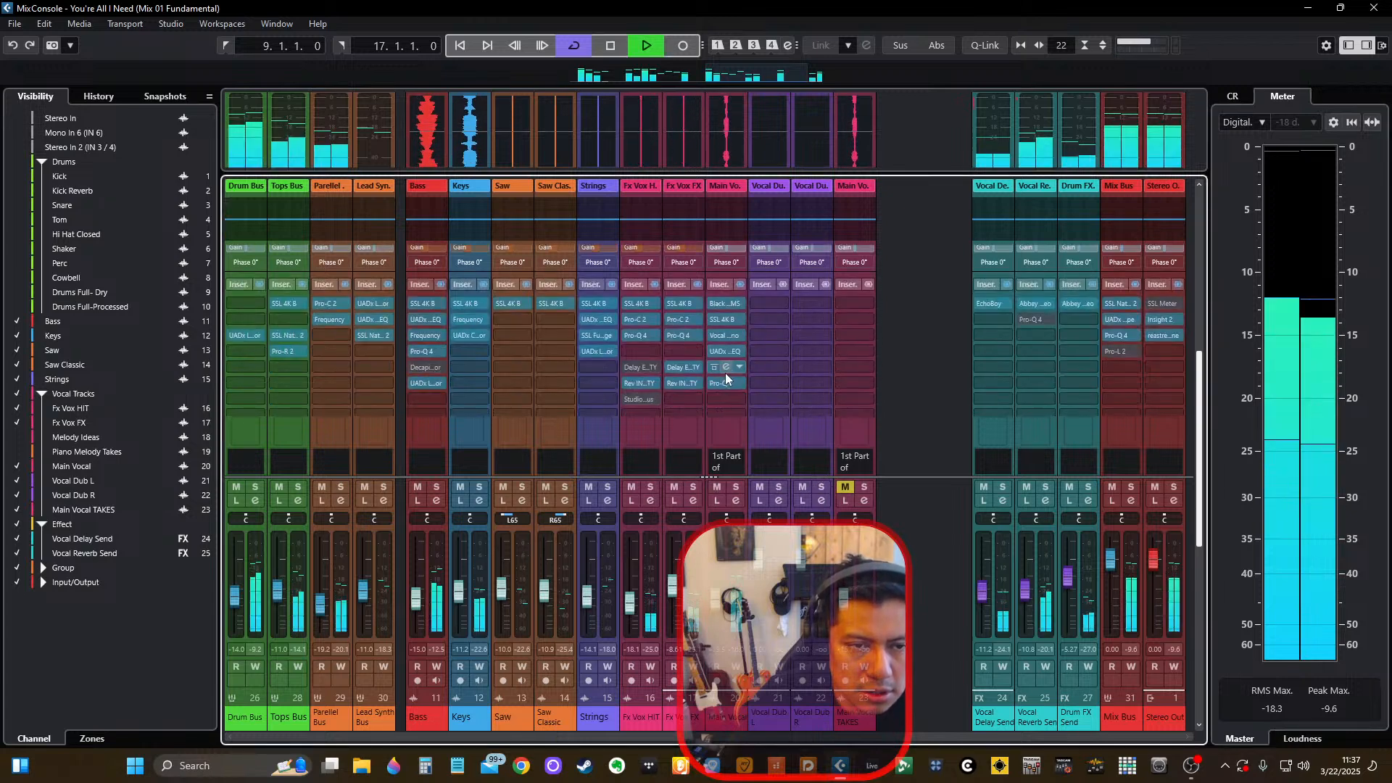
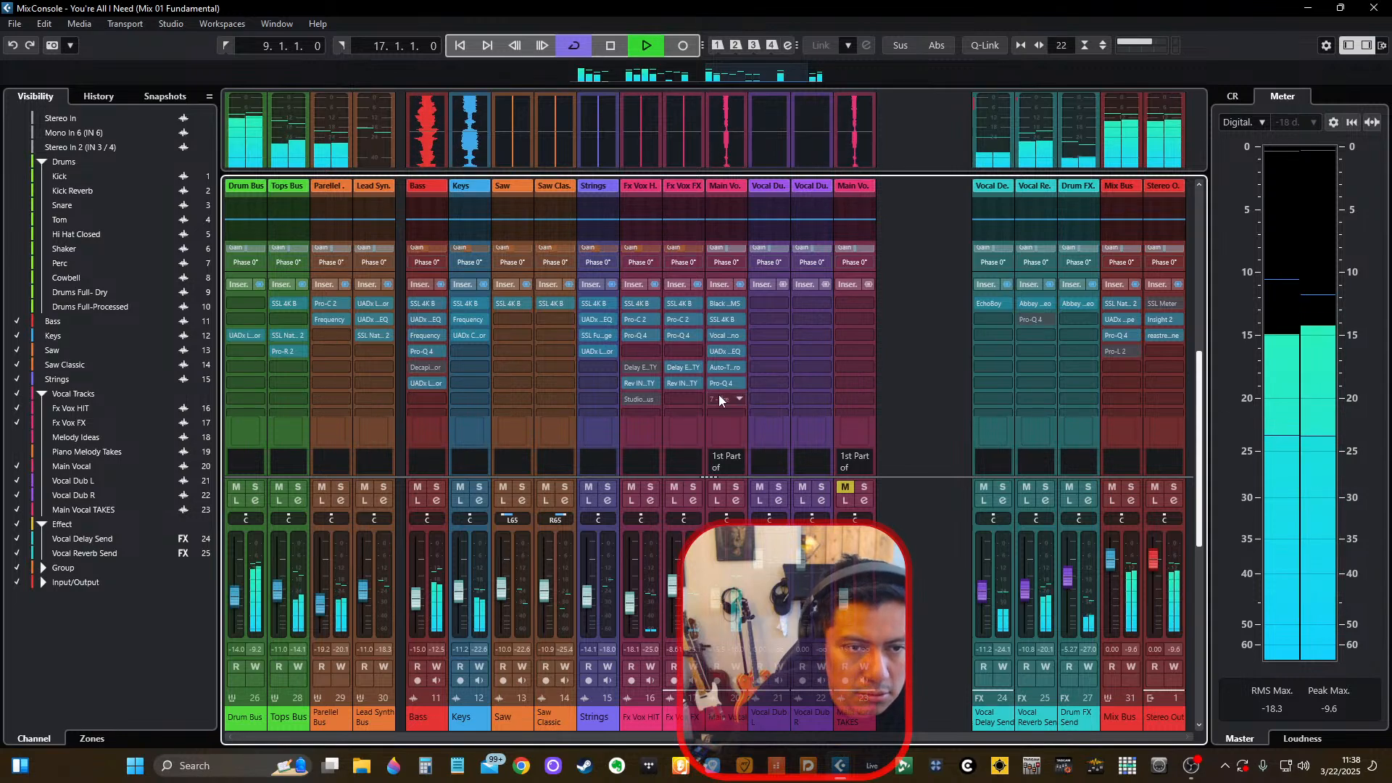
Stop playback, return to the project arrangement and play the Main Vocal track from the Chorus at bar 29.
key("space")
key("F3")
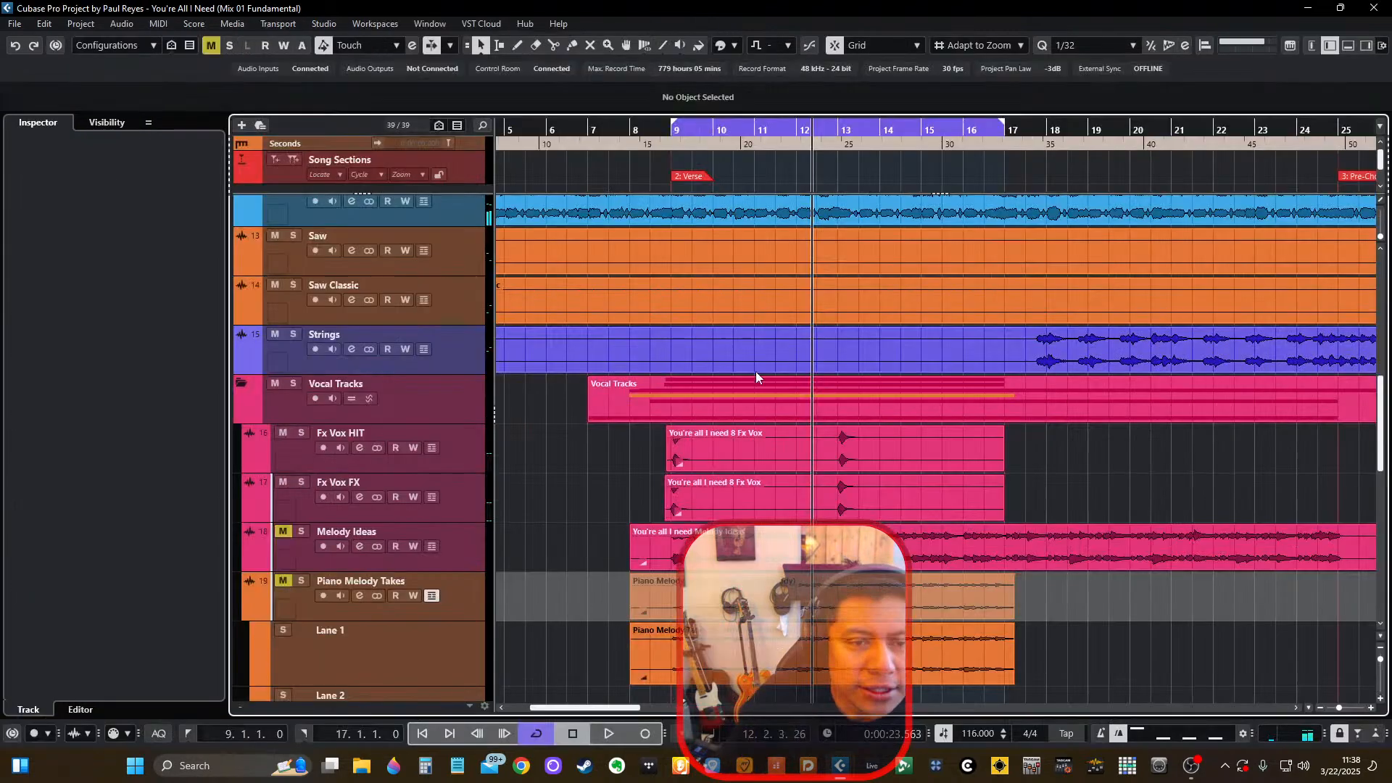
scroll(793, 413, "down", 2)
scroll(793, 412, "right", 2)
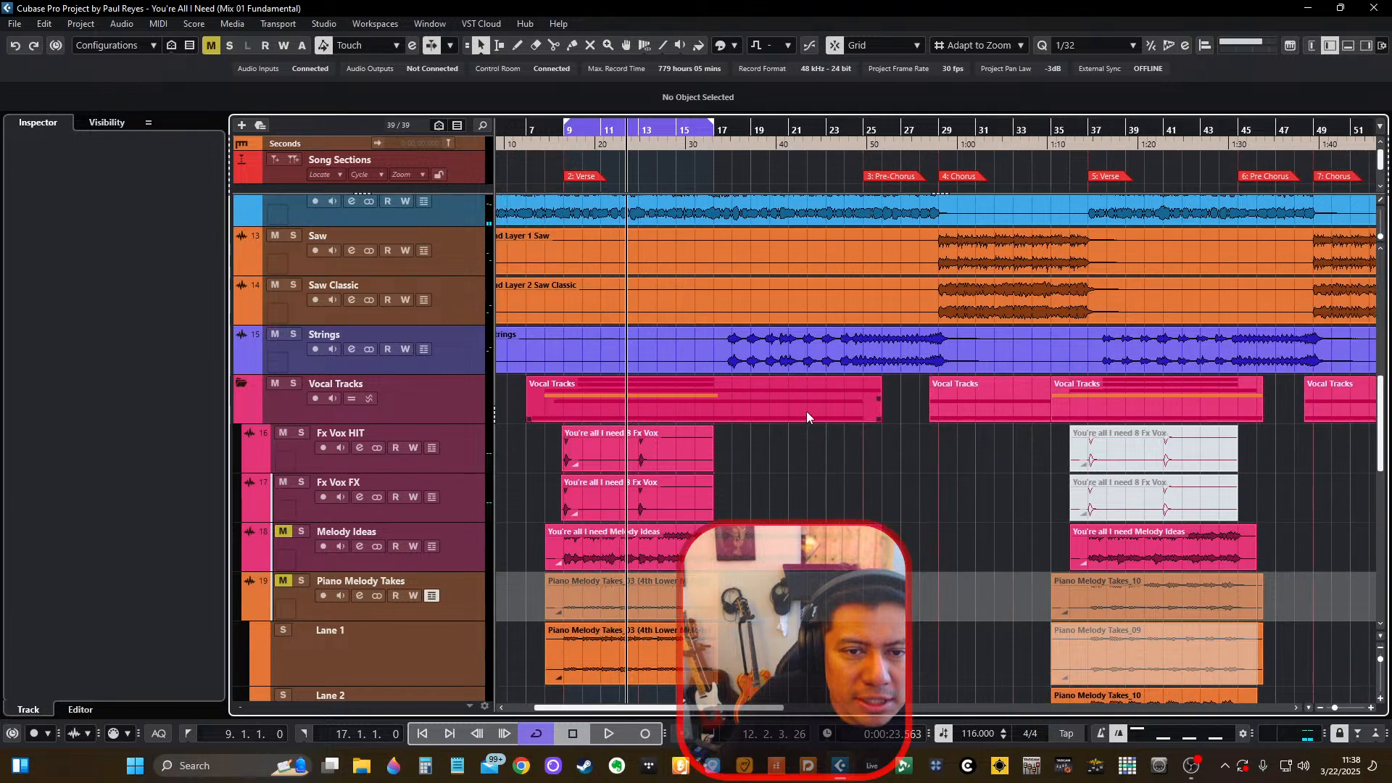
scroll(834, 406, "up", 6)
scroll(833, 405, "up", 2)
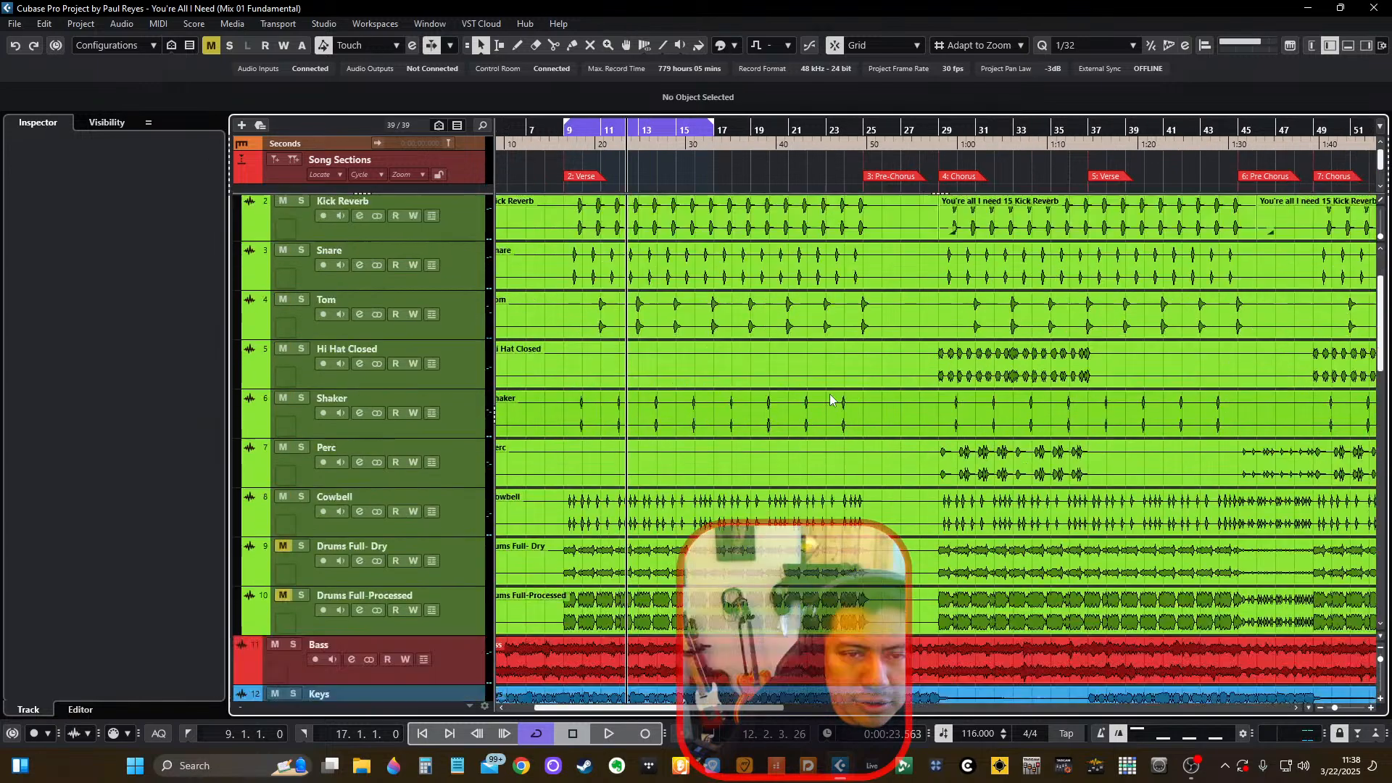
scroll(834, 409, "down", 10)
left_click(932, 143)
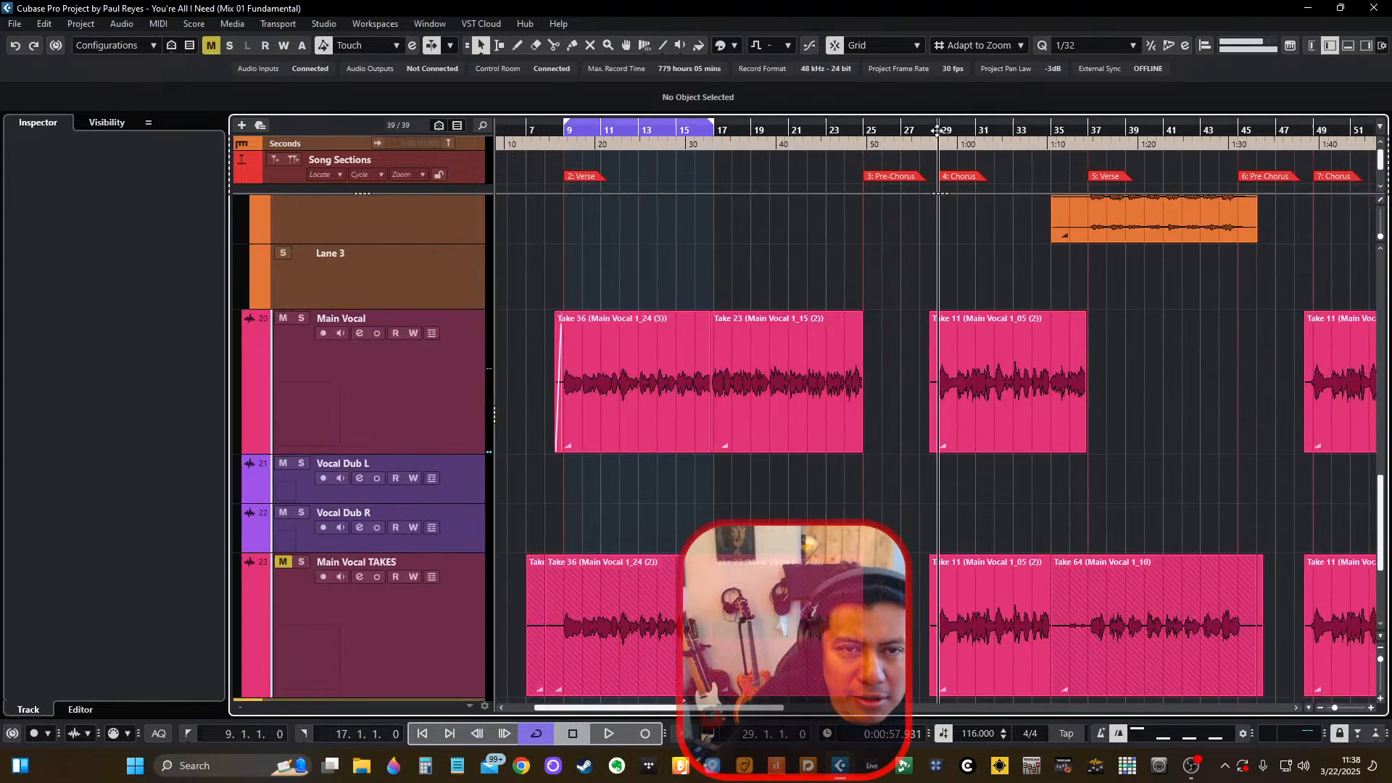
left_click(455, 384)
key("space")
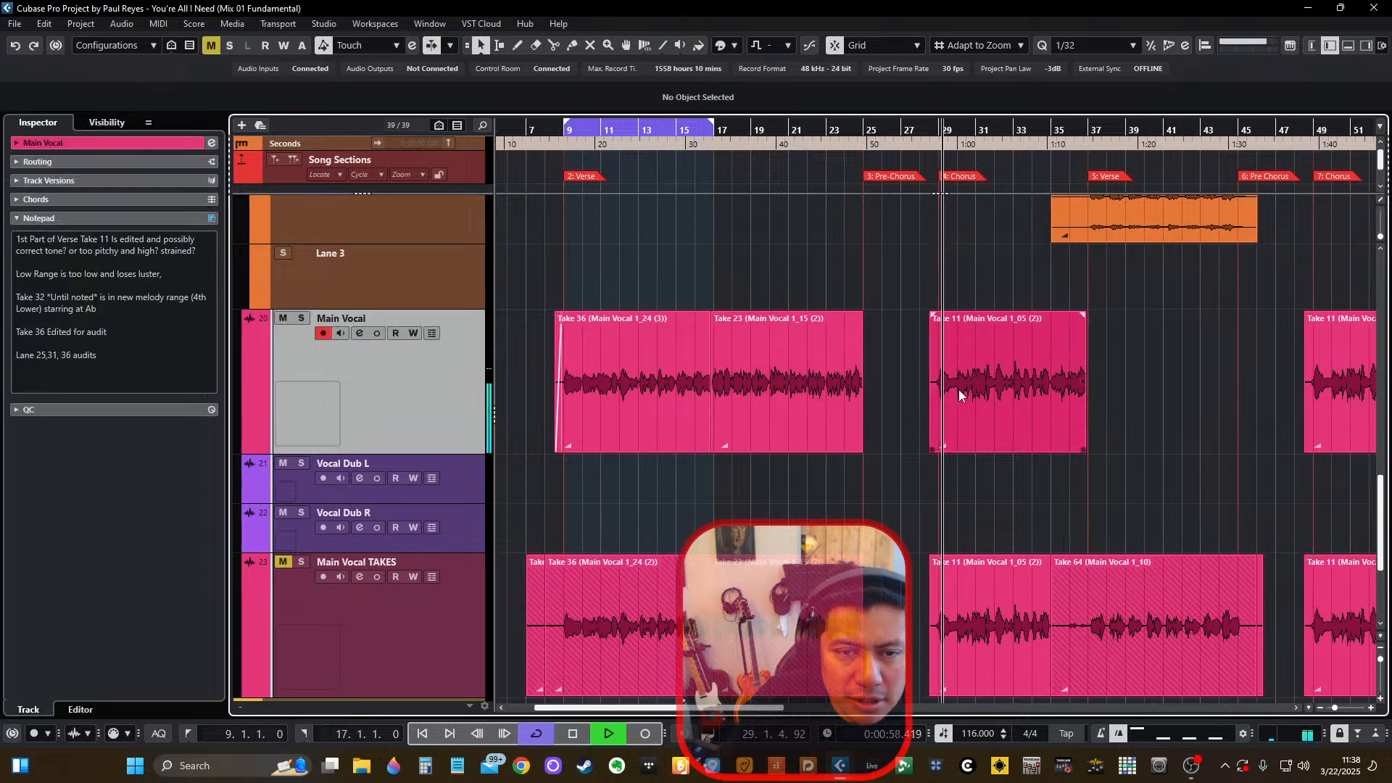
Audition the chorus vocal take in the mix and soloed, then clear the solo and stop playback.
scroll(984, 401, "up", 2)
scroll(985, 401, "right", 1)
scroll(985, 401, "right", 2)
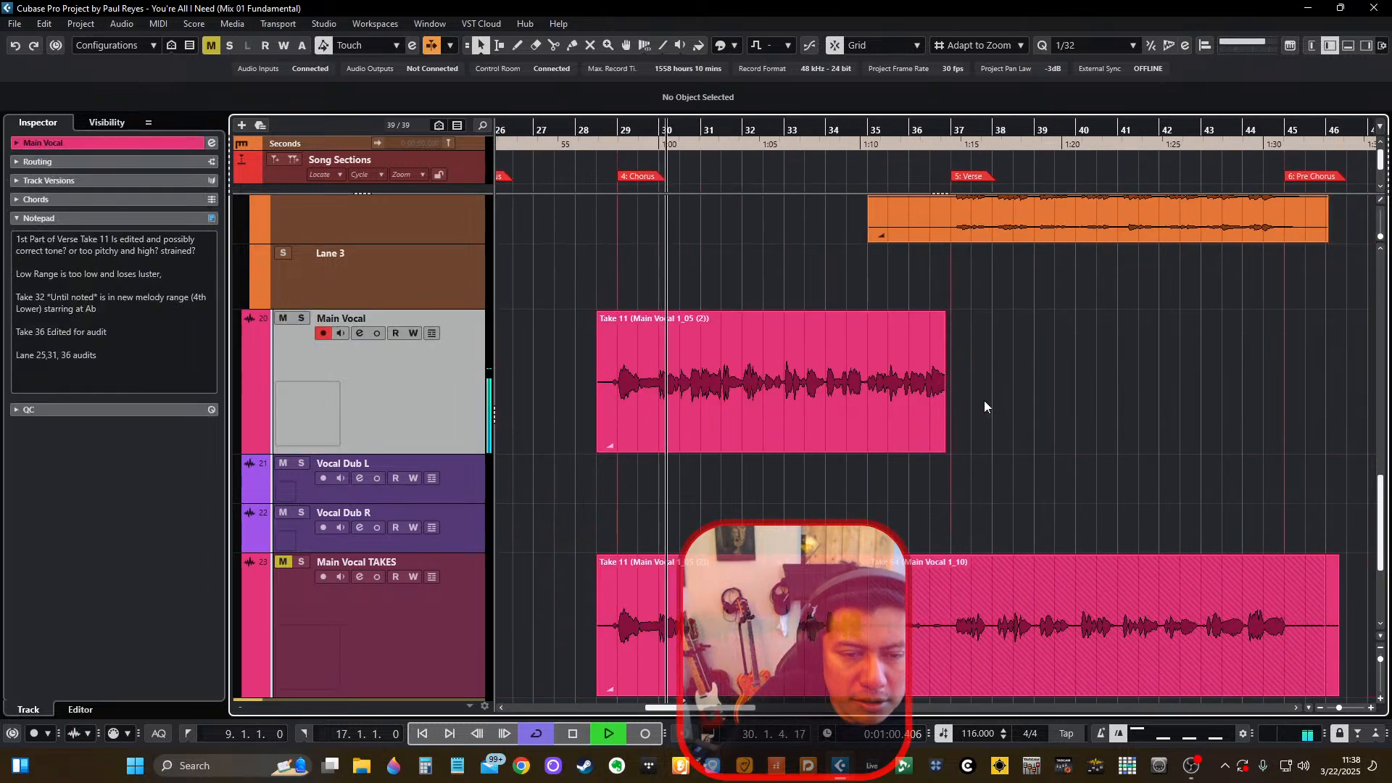
scroll(984, 401, "left", 1)
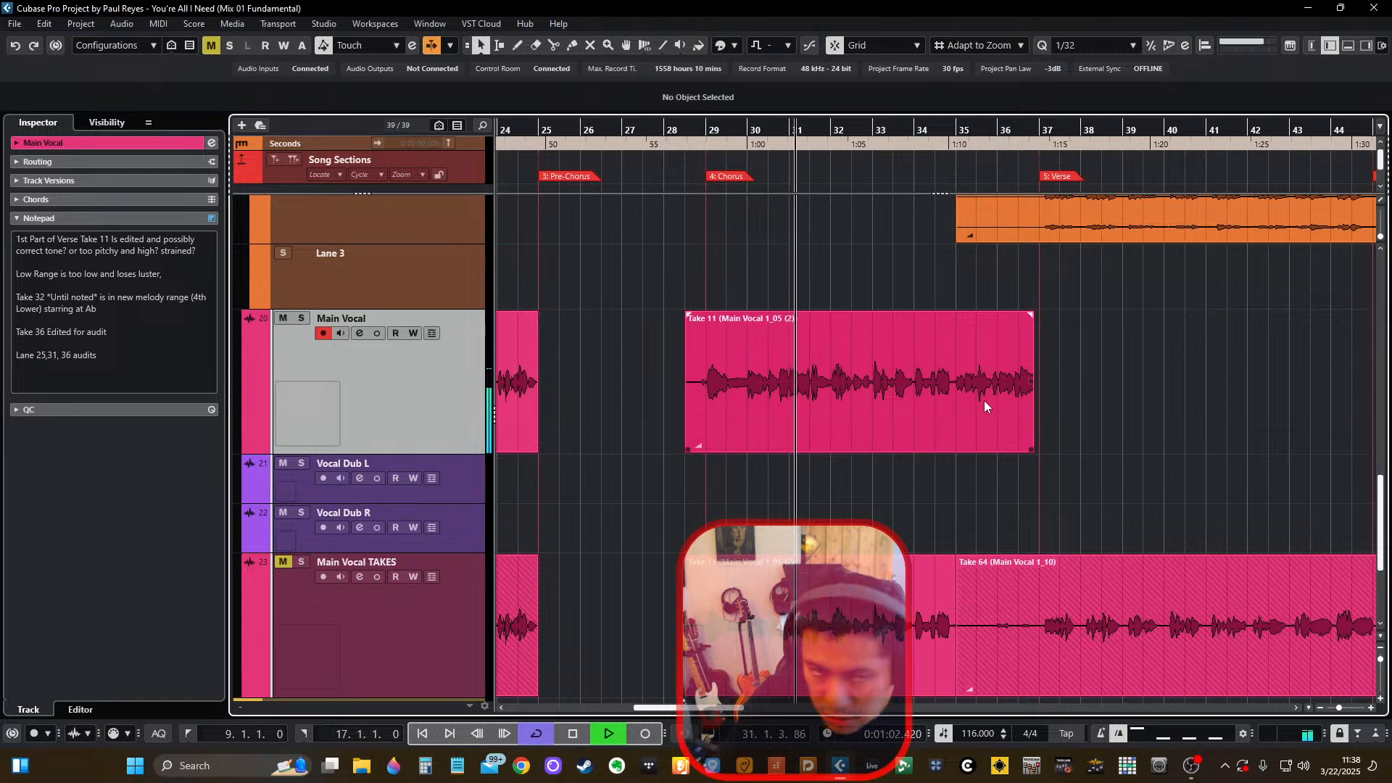
left_click(872, 401)
scroll(797, 388, "right", 1)
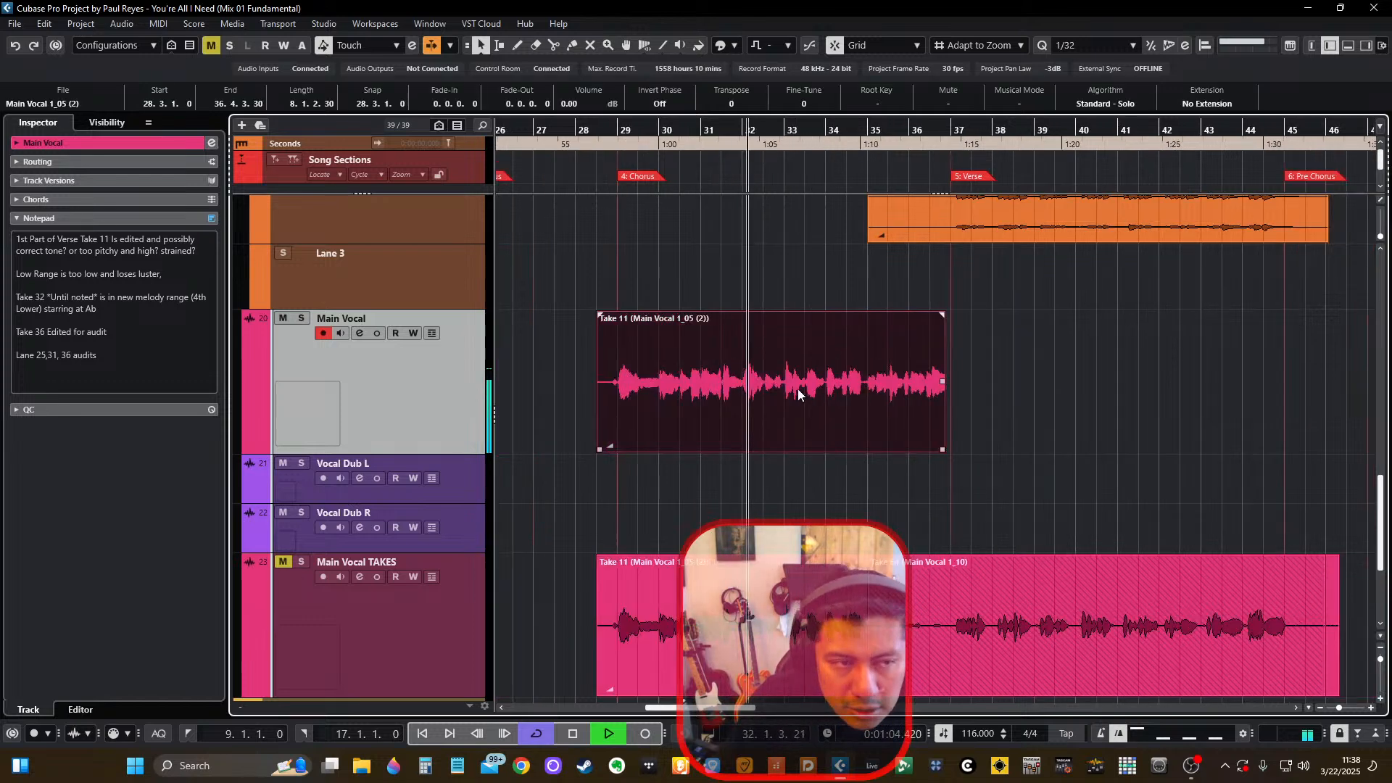
left_click(300, 319)
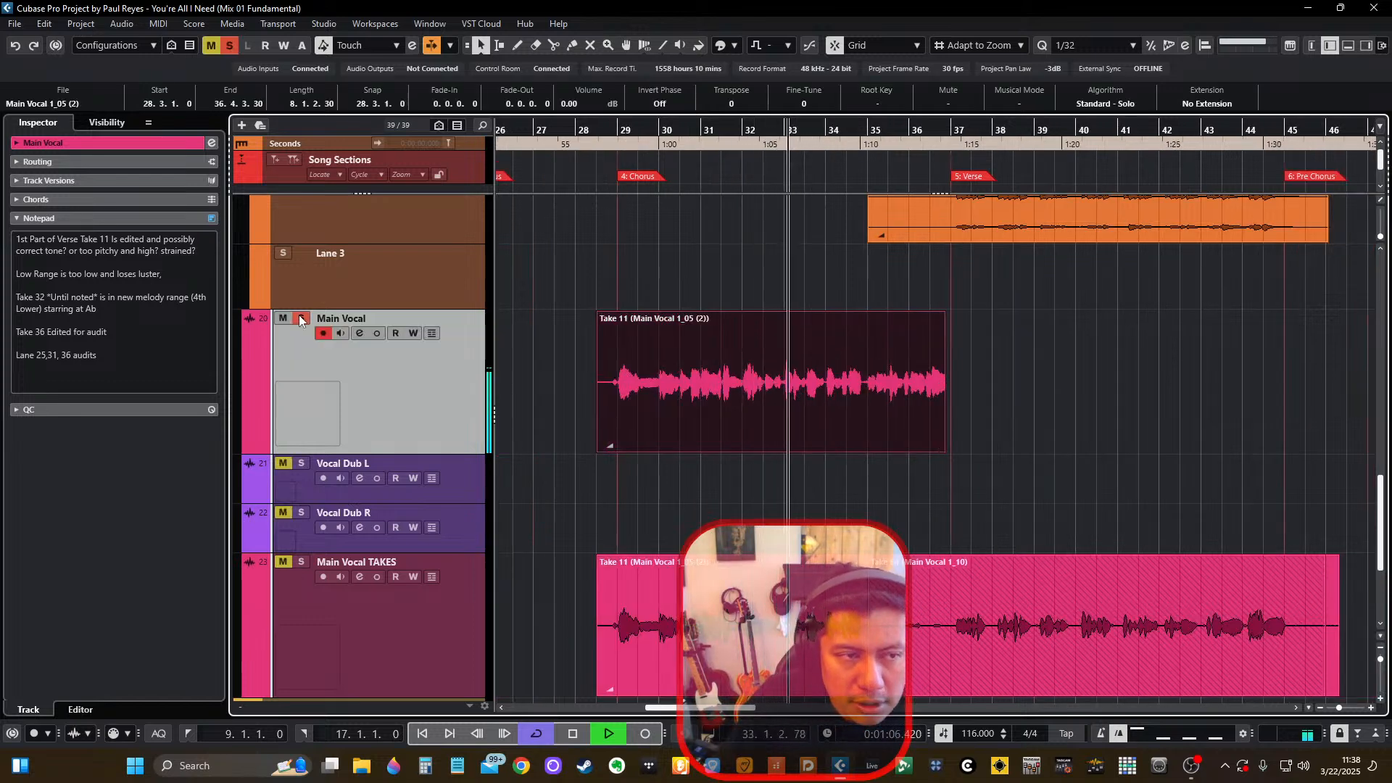
left_click(300, 318)
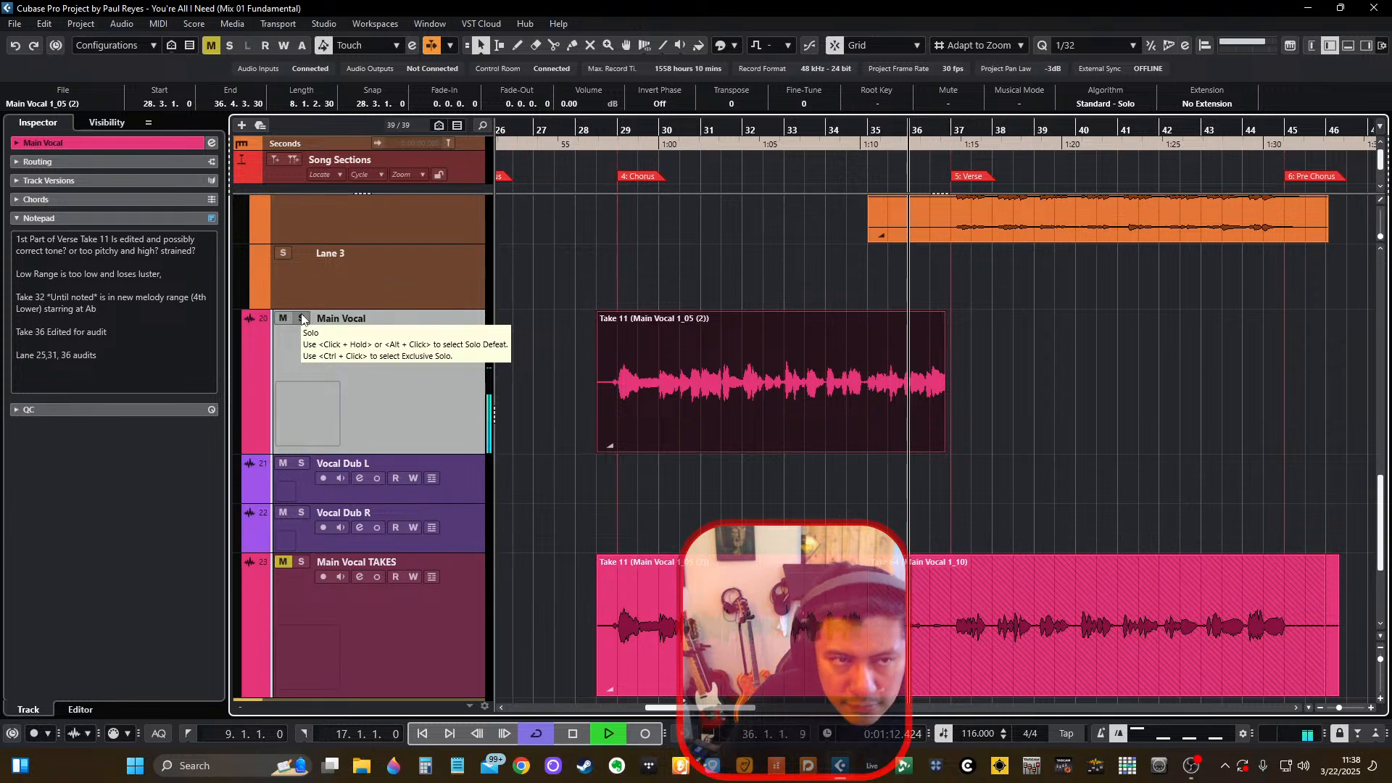
key("space")
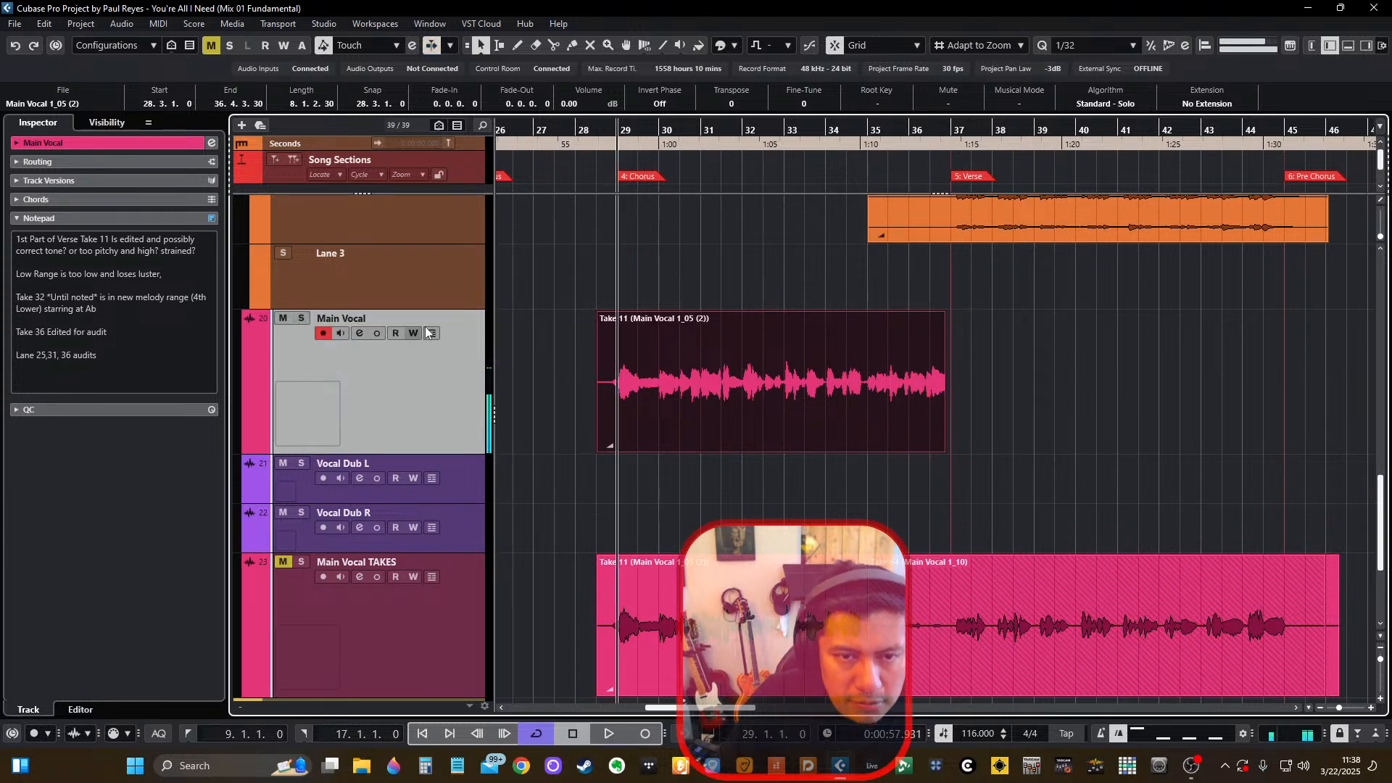
Extend the end of the chorus Take 11 event on Main Vocal to 37.1.3.
scroll(980, 436, "up", 4)
left_click_drag(862, 450, 890, 453)
scroll(894, 452, "down", 5)
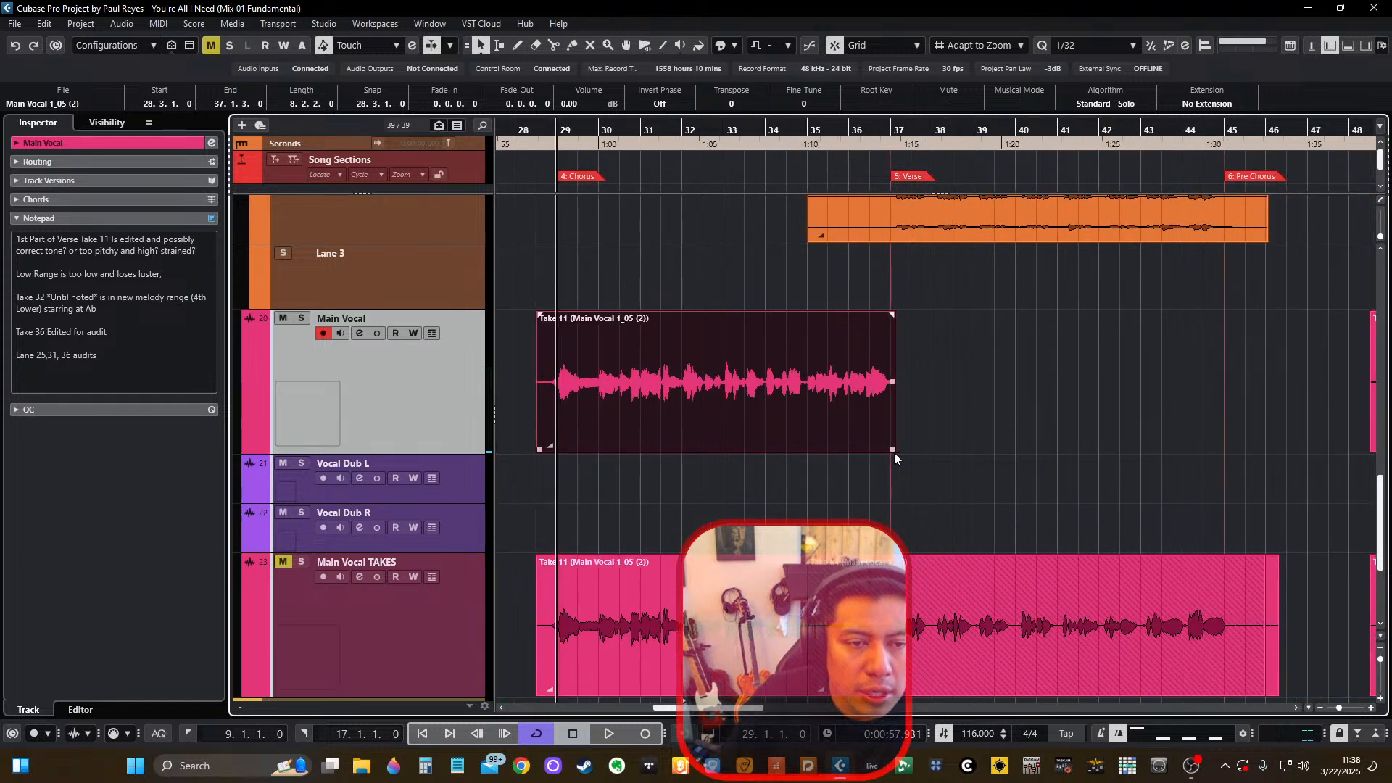
Play the first verse from bar 9 and open Main Vocal's Take 36 event in the sample editor.
scroll(894, 452, "left", 5)
key("KP_1")
key("space")
left_click(704, 399)
key("space")
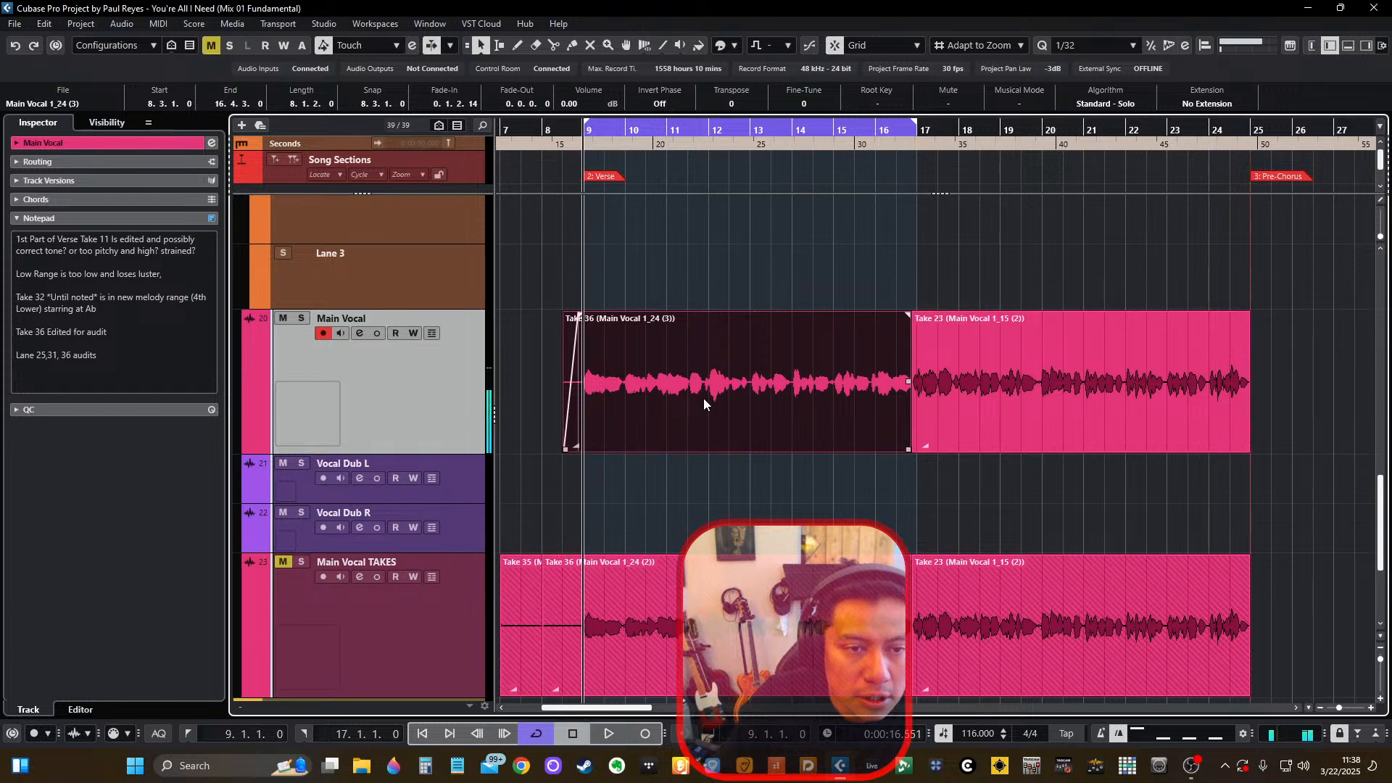
double_click(729, 394)
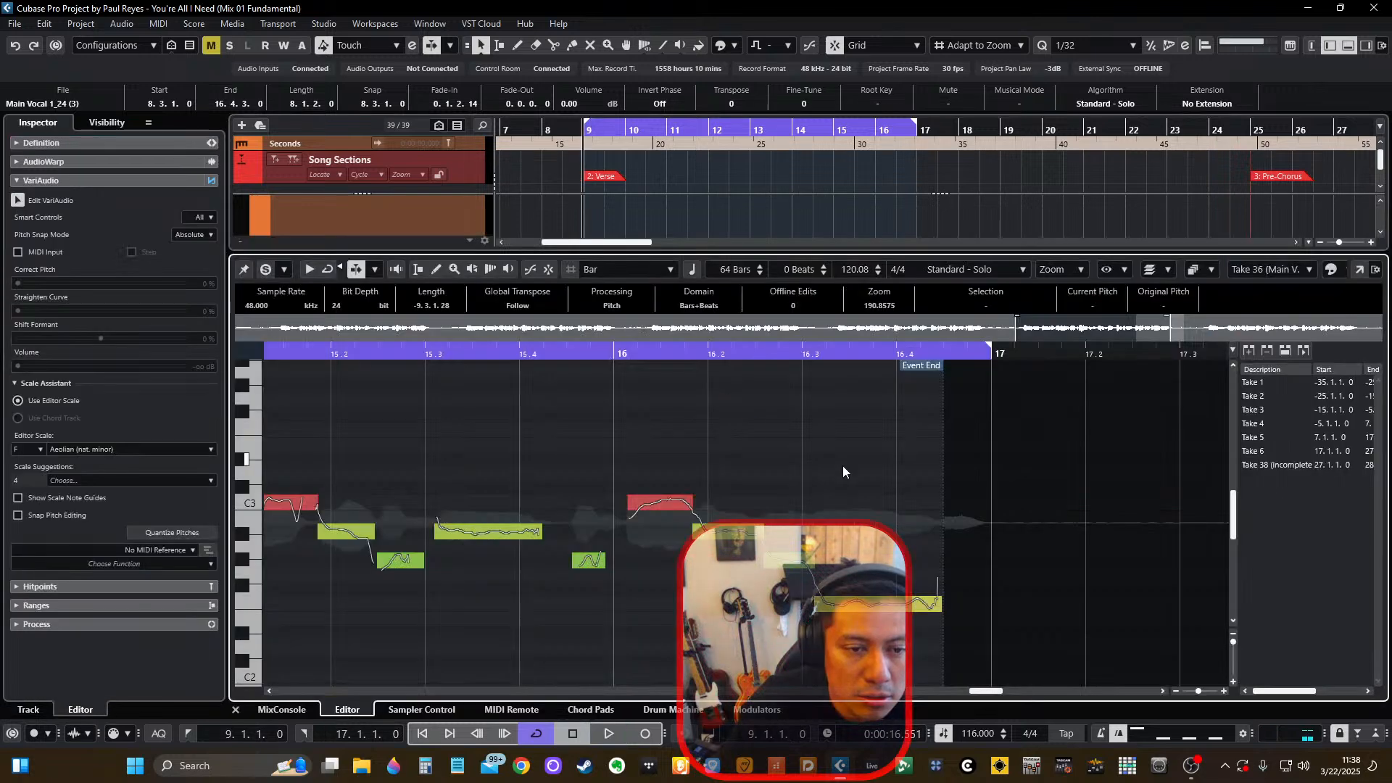
scroll(835, 466, "down", 4)
scroll(835, 466, "left", 5)
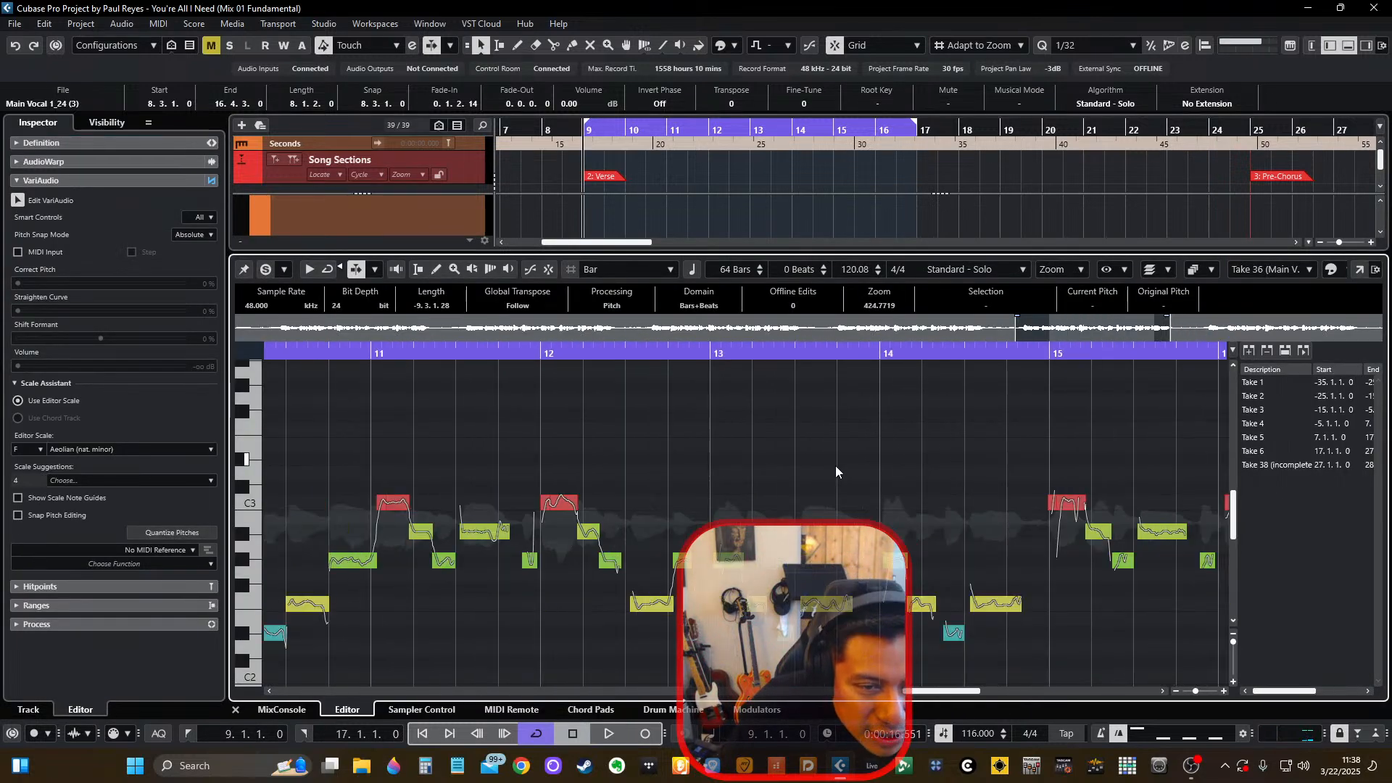
Audition the verse phrase in bar 12 against its VariAudio pitch segments and close the editor.
scroll(835, 466, "down", 2)
left_click_drag(689, 351, 689, 357)
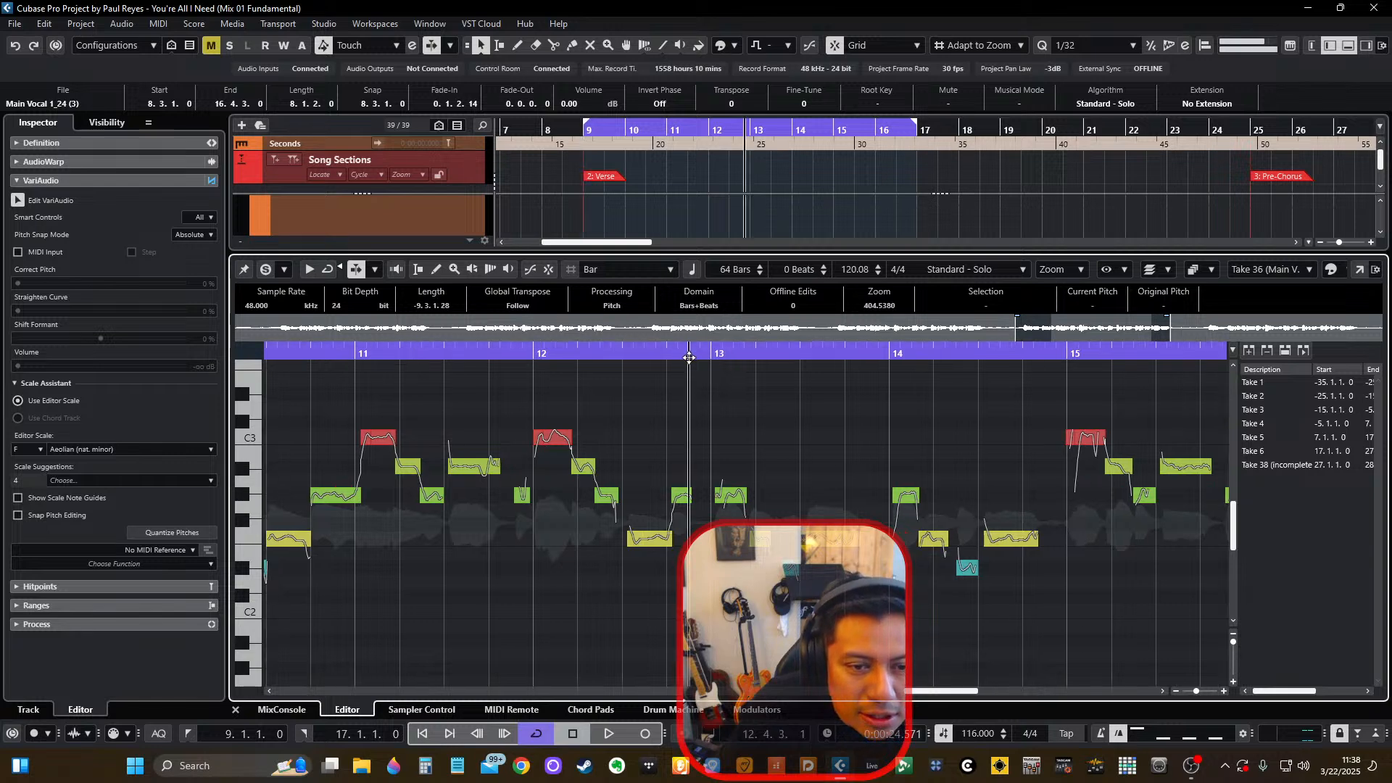
key("space")
scroll(799, 463, "up", 4)
key("space")
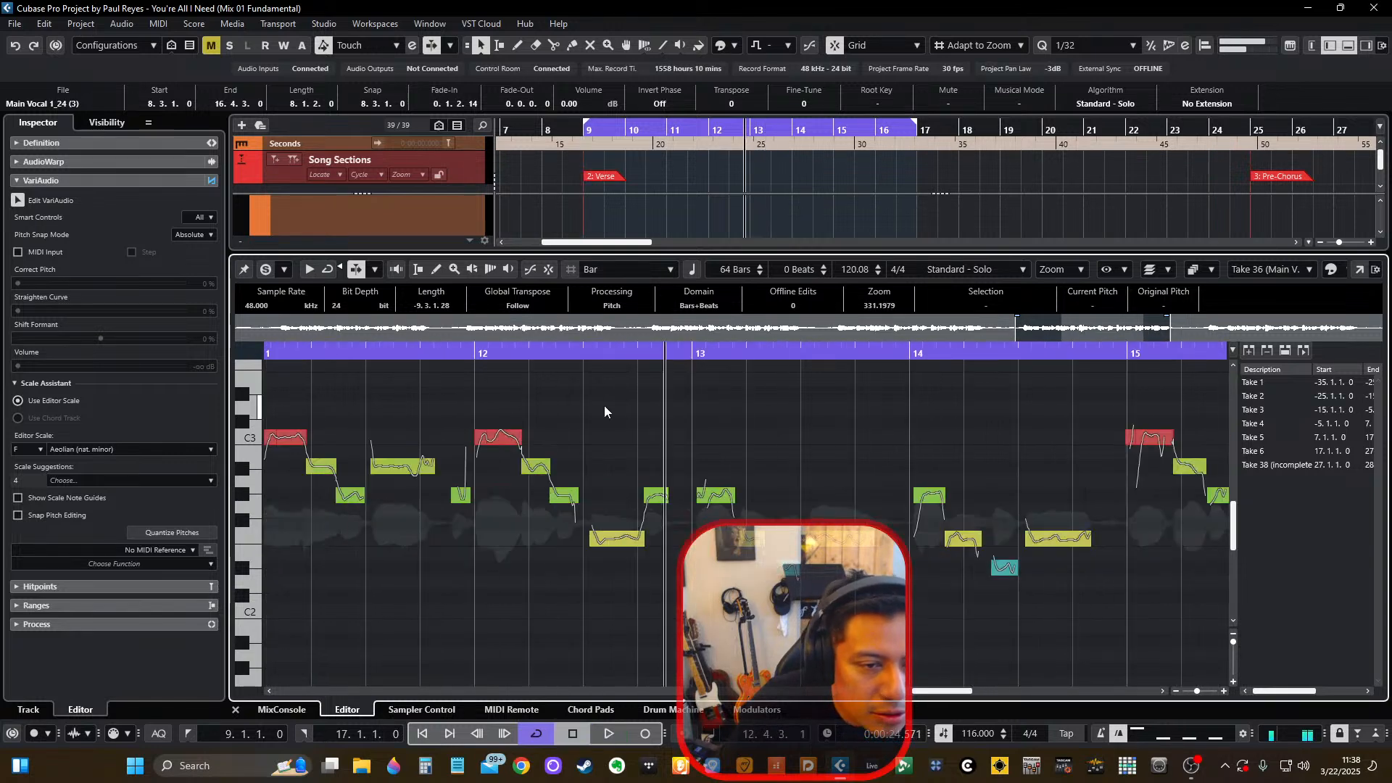
left_click(549, 352)
key("space")
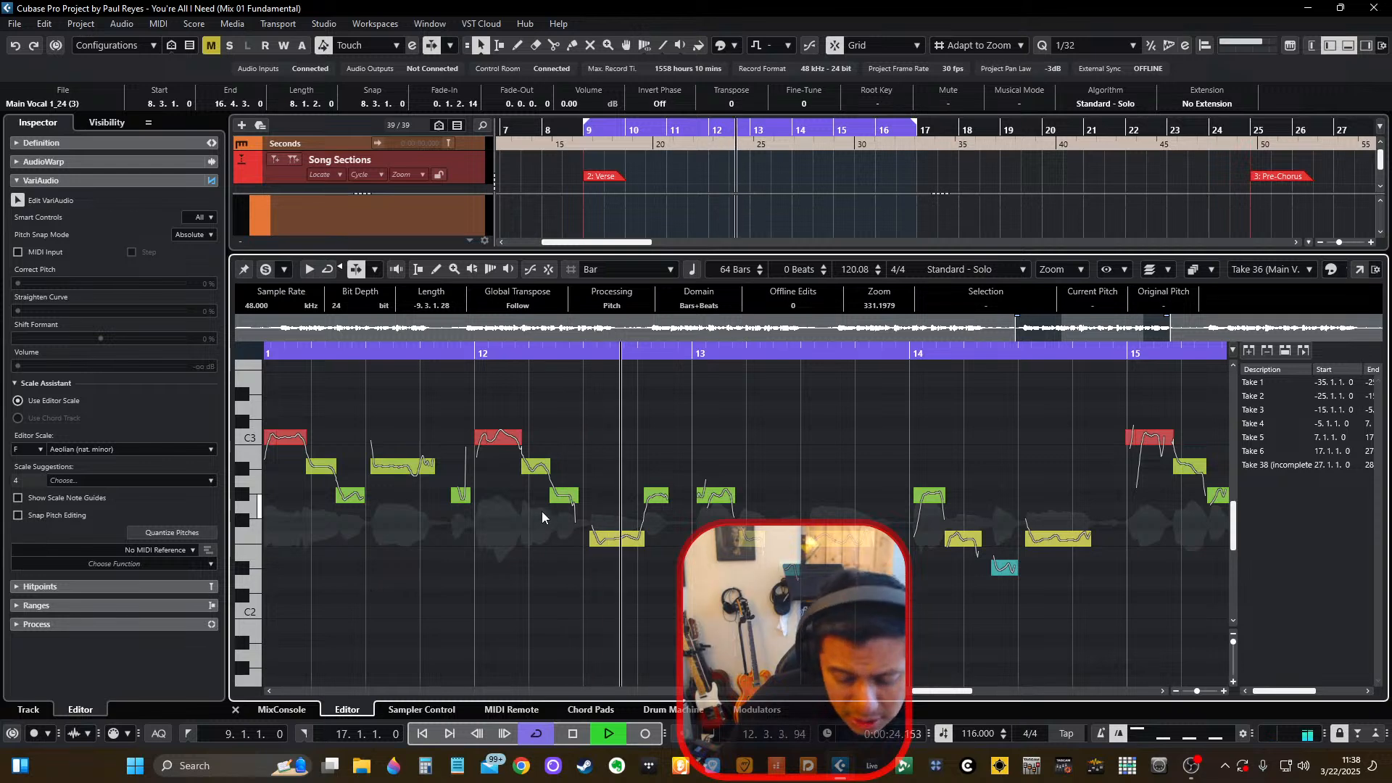
key("space")
left_click(236, 709)
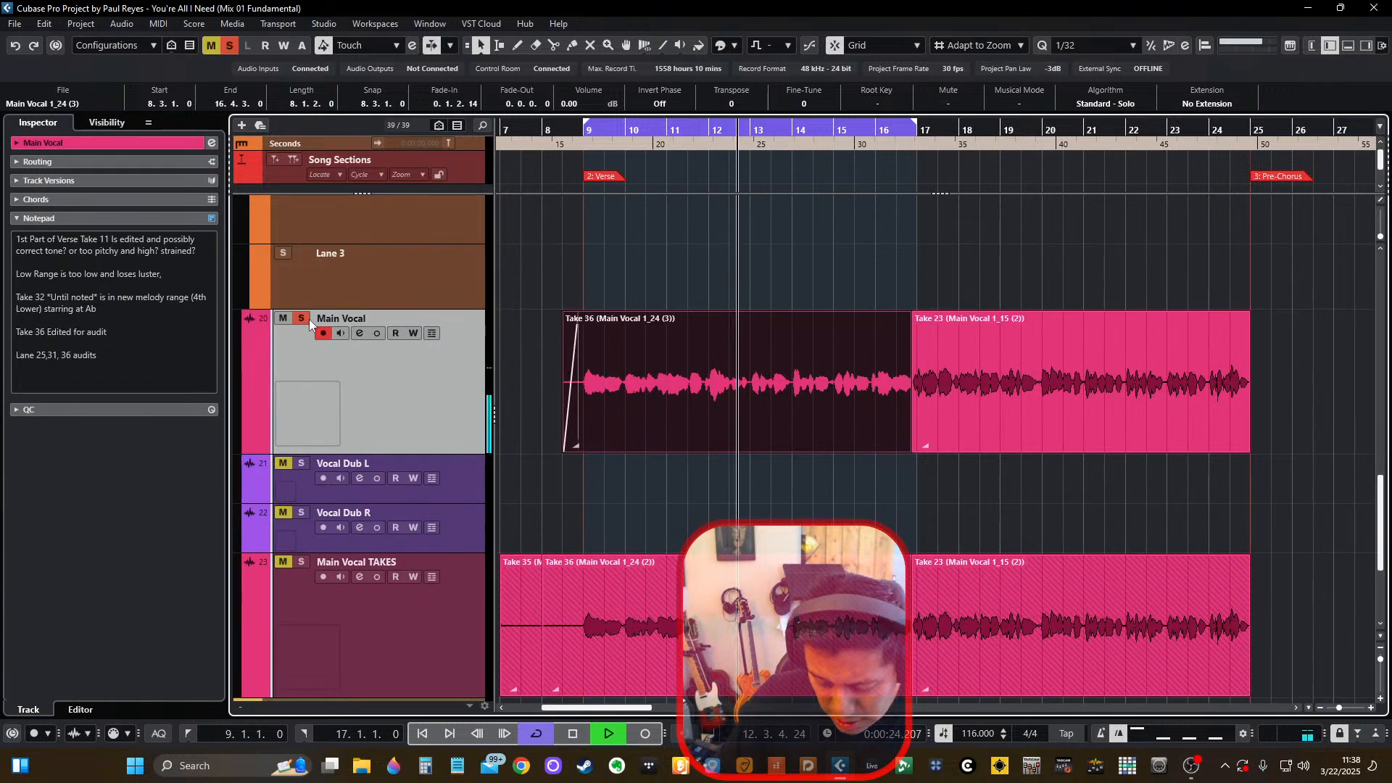
Solo Main Vocal and audition the verse phrase from the second half of bar 11.
key("space")
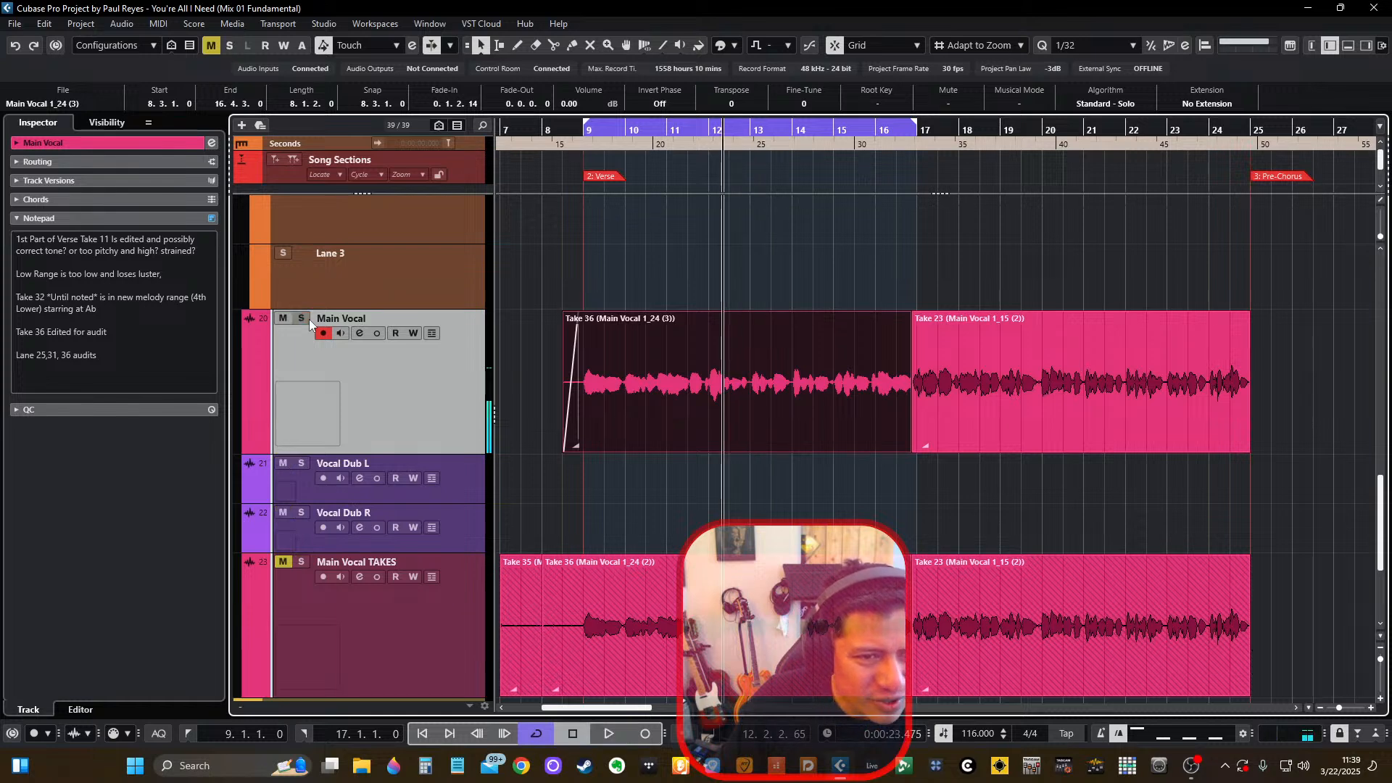
scroll(631, 361, "up", 3)
key("space")
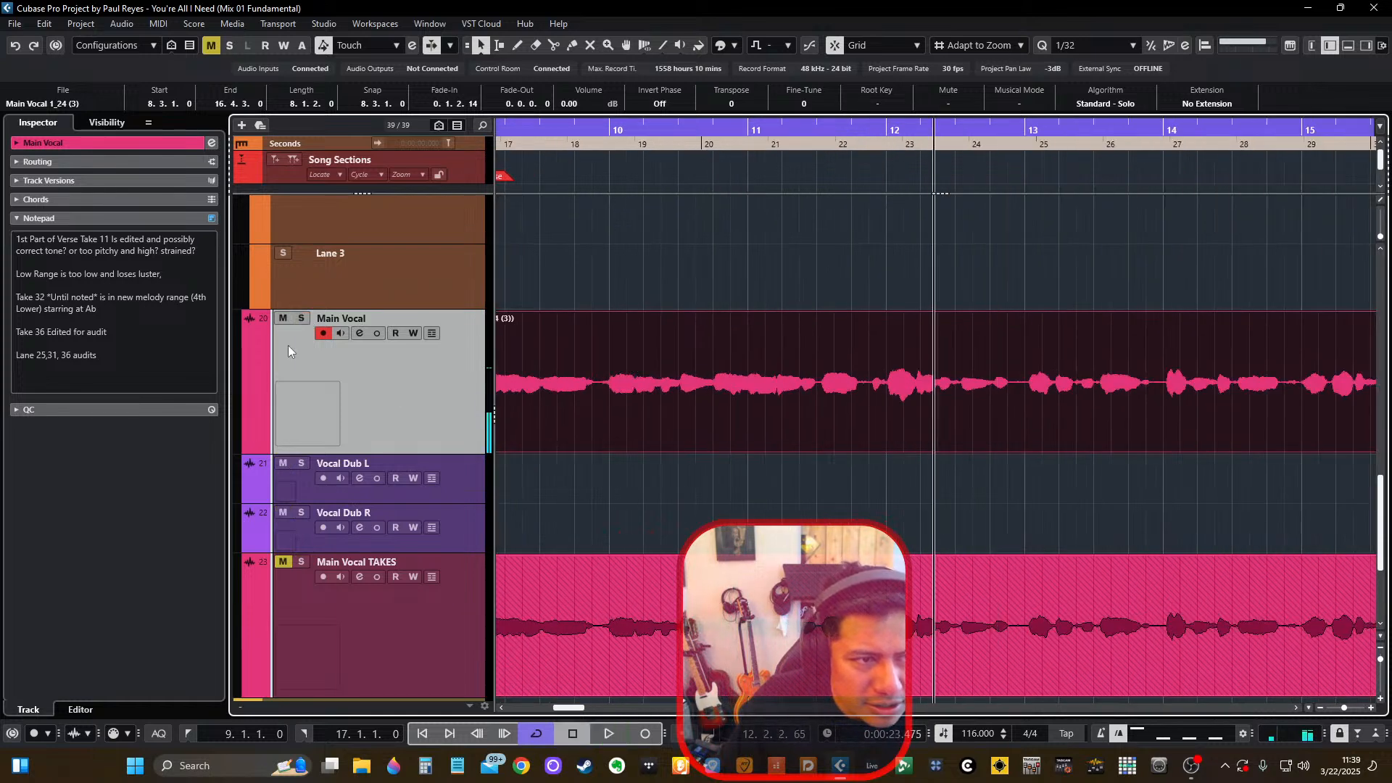
left_click(302, 319)
left_click(823, 134)
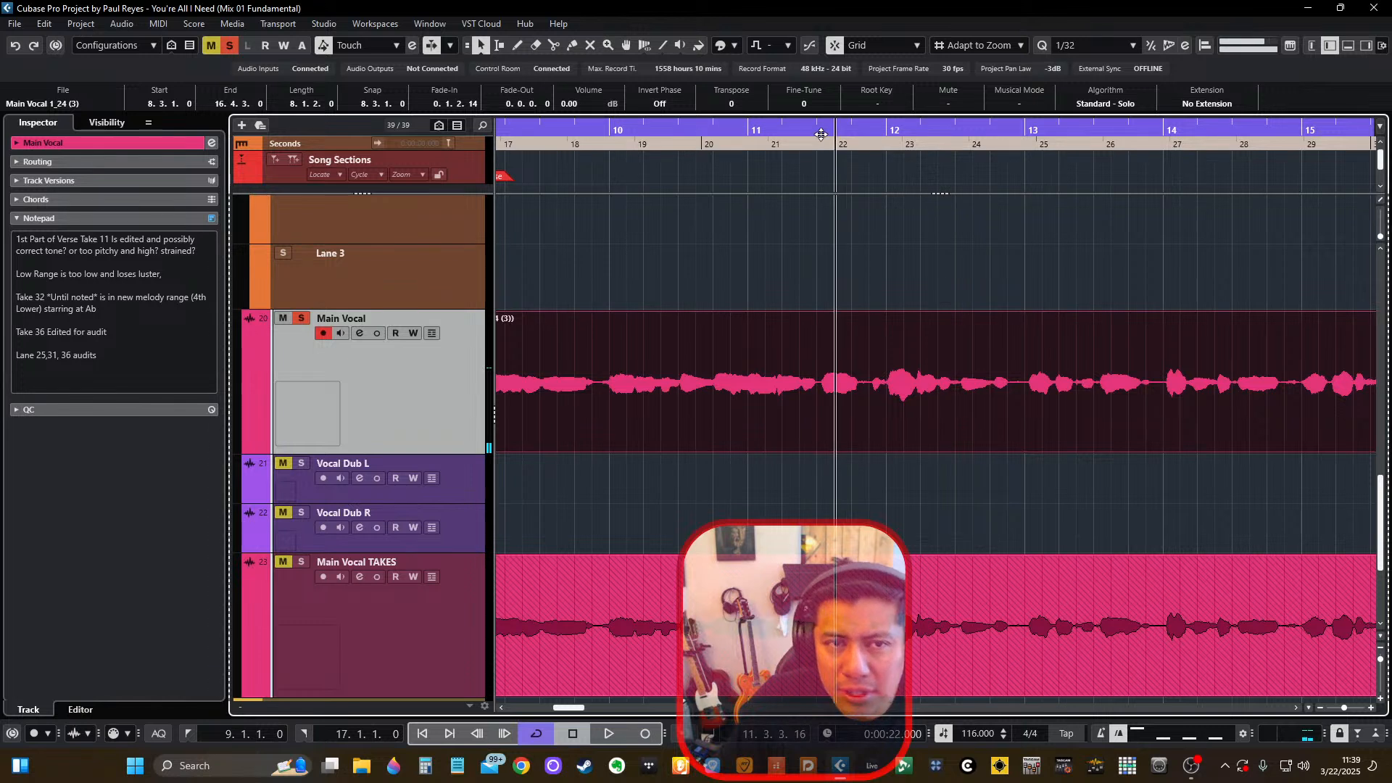
key("space")
left_click(818, 134)
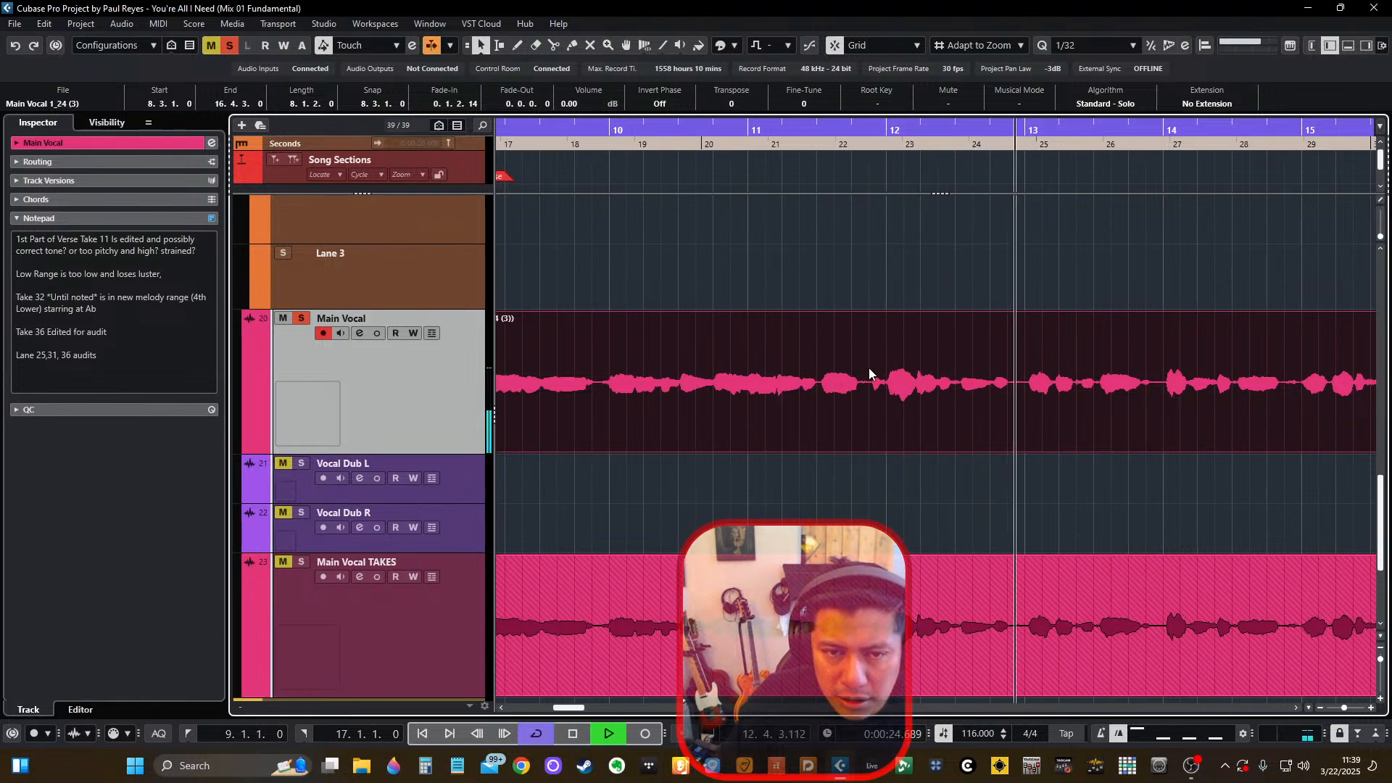
key("space")
Add the UADx LA-2 Compressor to the Main Vocal channel's seventh insert slot in the MixConsole.
key("F3")
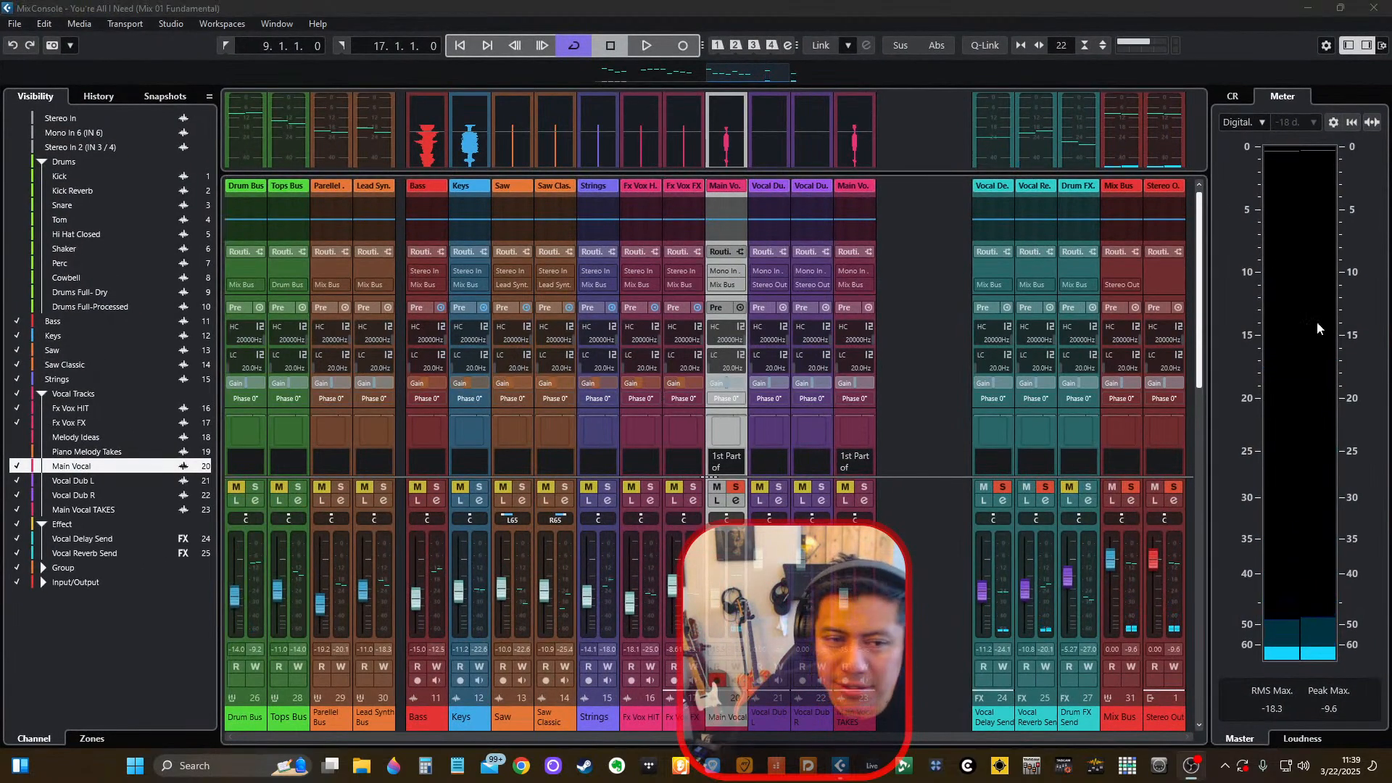
scroll(715, 307, "down", 3)
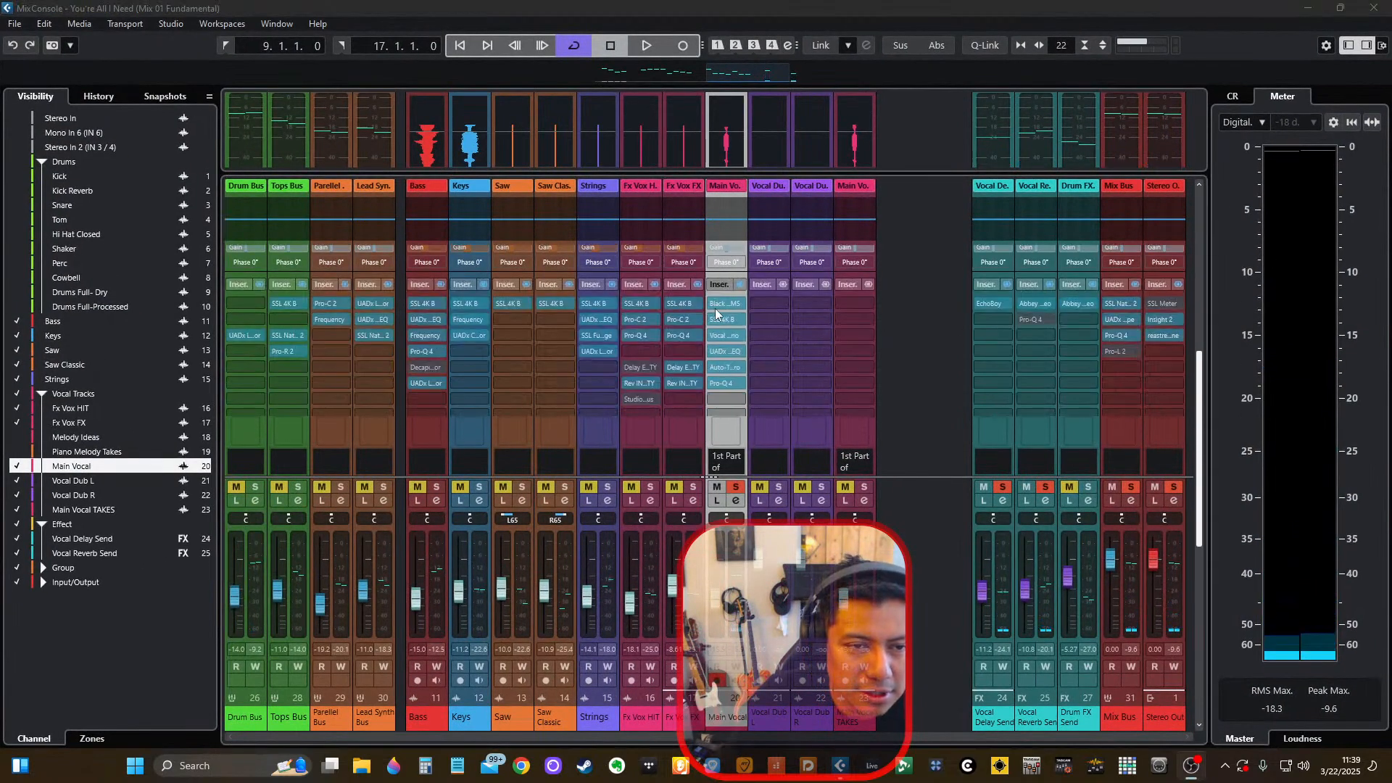
left_click(729, 390)
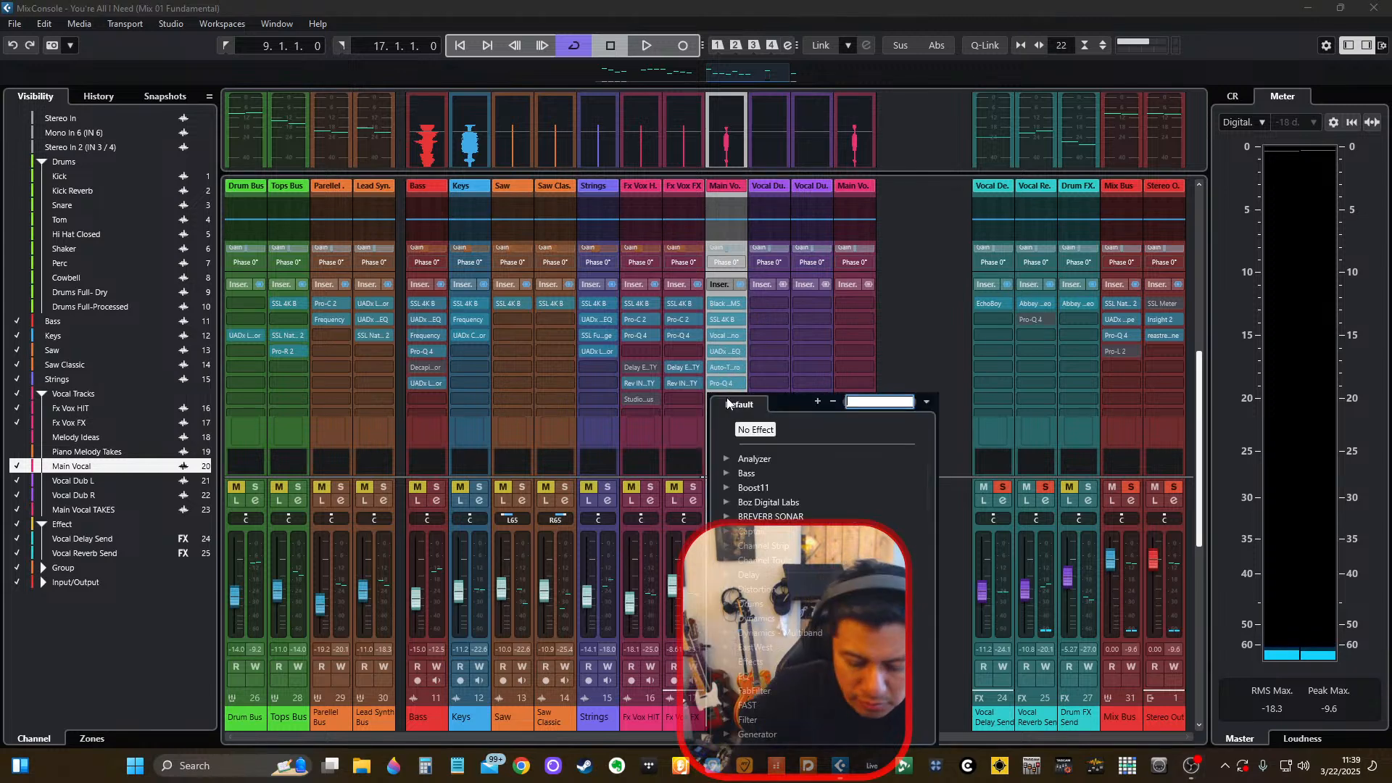
type("shadoUad")
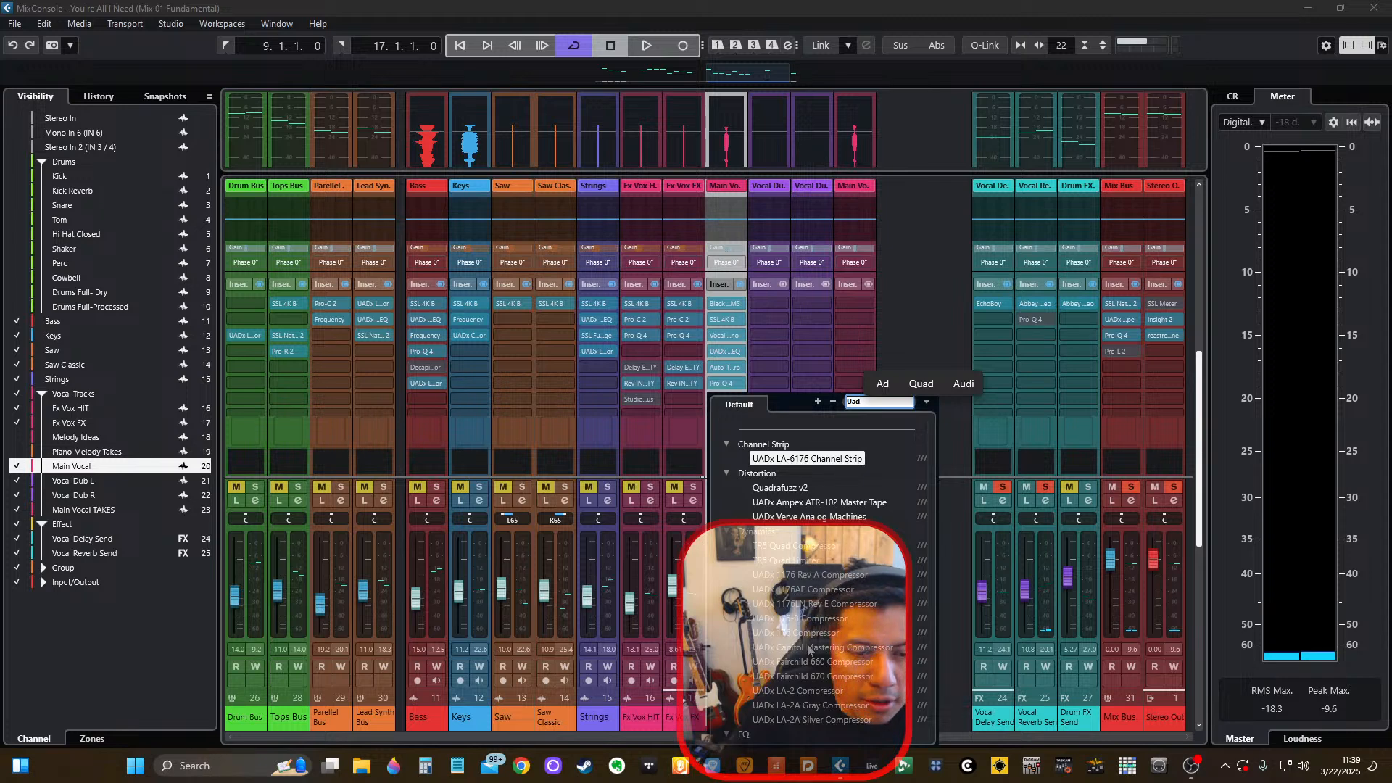
scroll(810, 648, "down", 3)
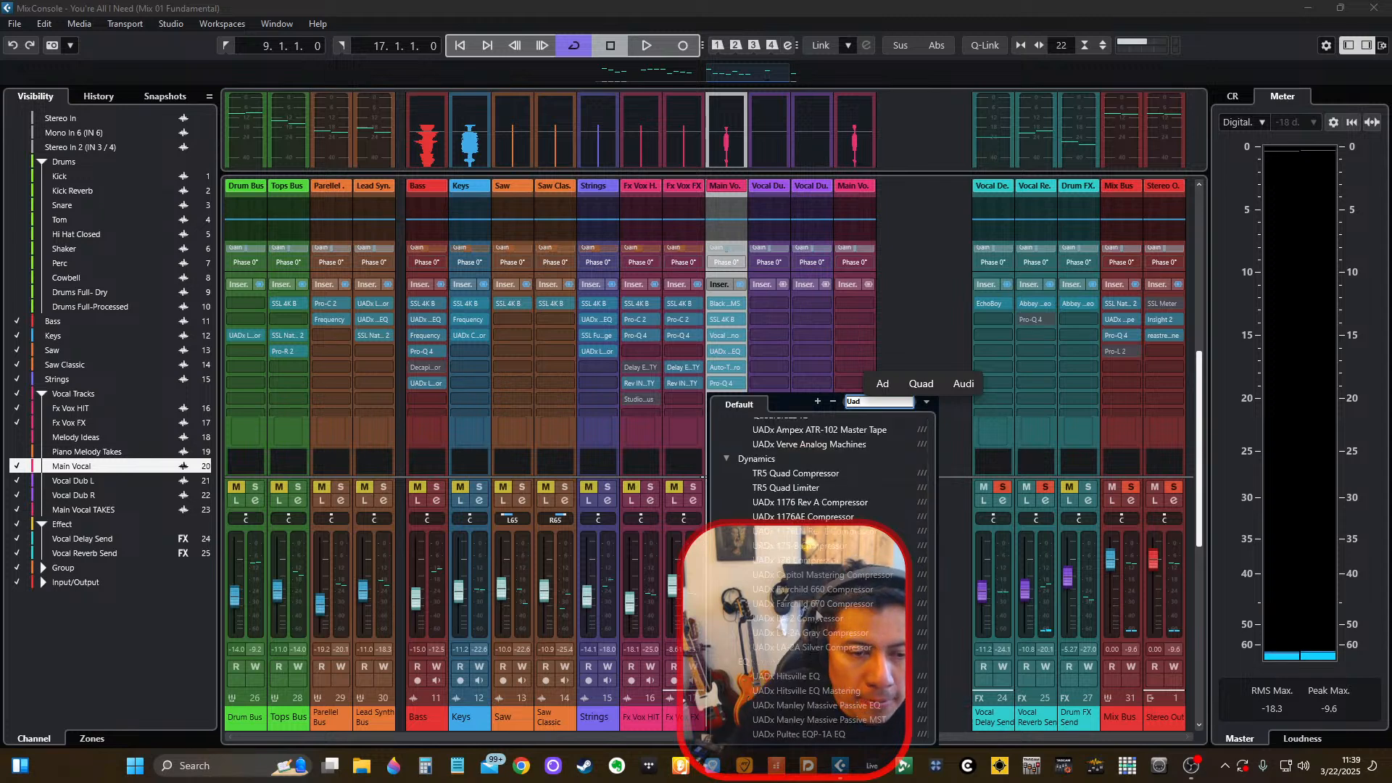
left_click(814, 620)
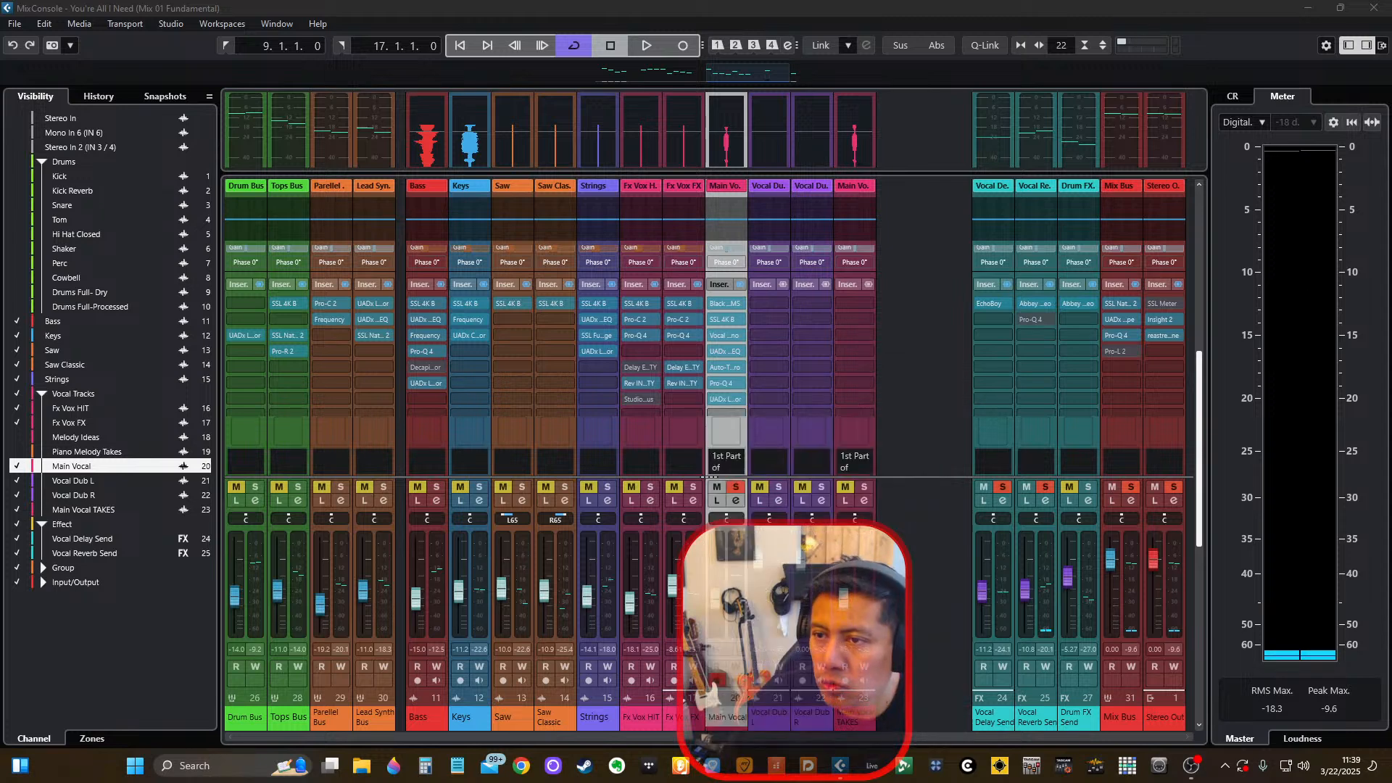
Load the LA-2 compressor's Vocal Compression preset from the Vocal type and close the plug-in.
left_click_drag(1010, 247, 652, 253)
left_click(593, 297)
left_click(331, 408)
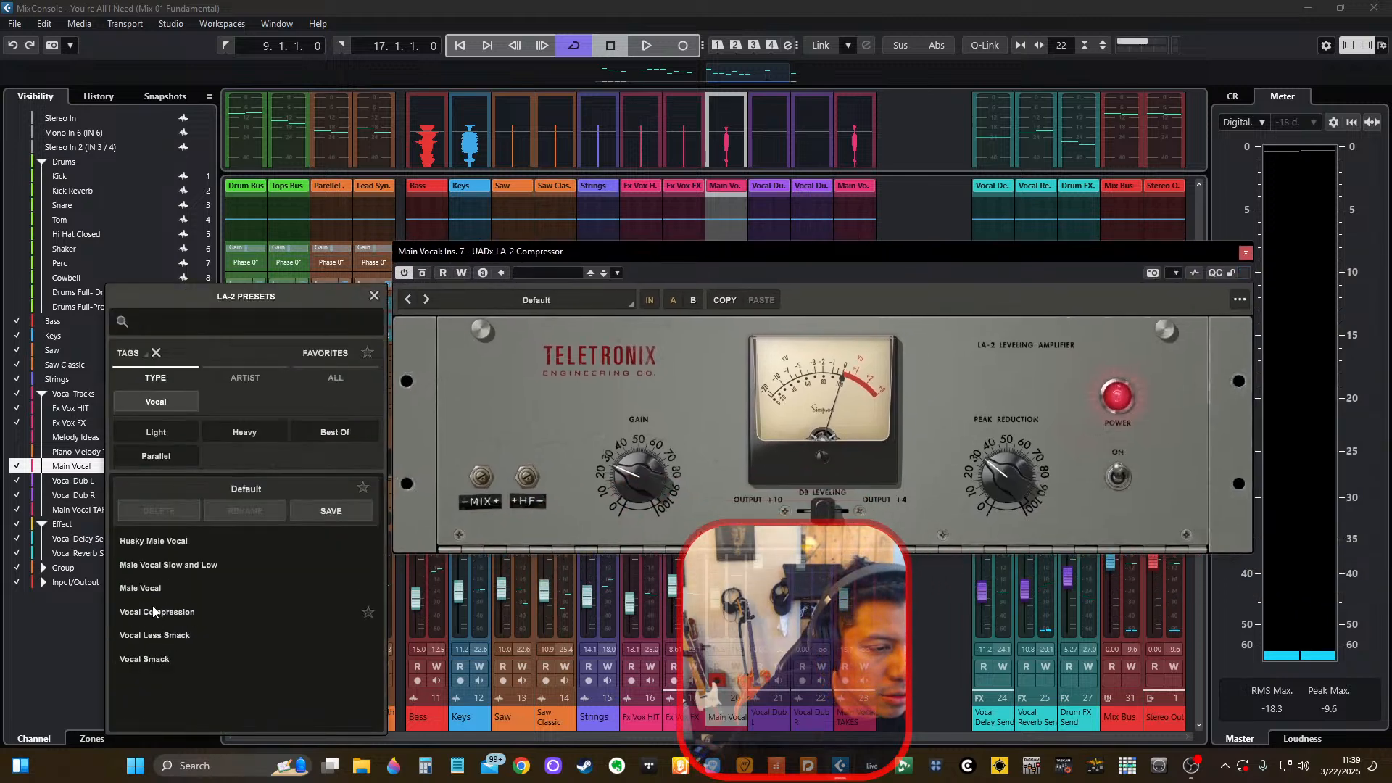
left_click(155, 612)
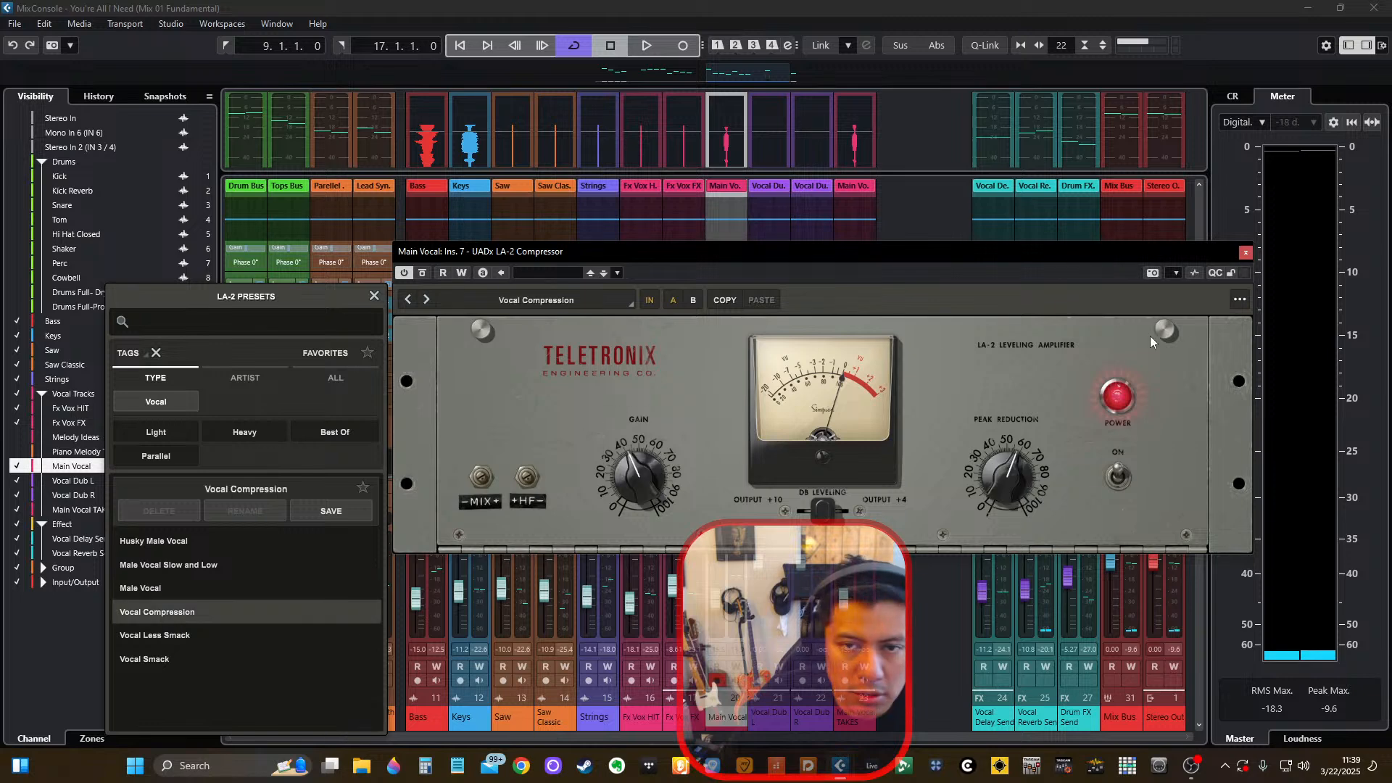
left_click(1246, 251)
Play the mix, unsolo Main Vocal to hear the compressed vocal in context and clear the channel selection.
key("space")
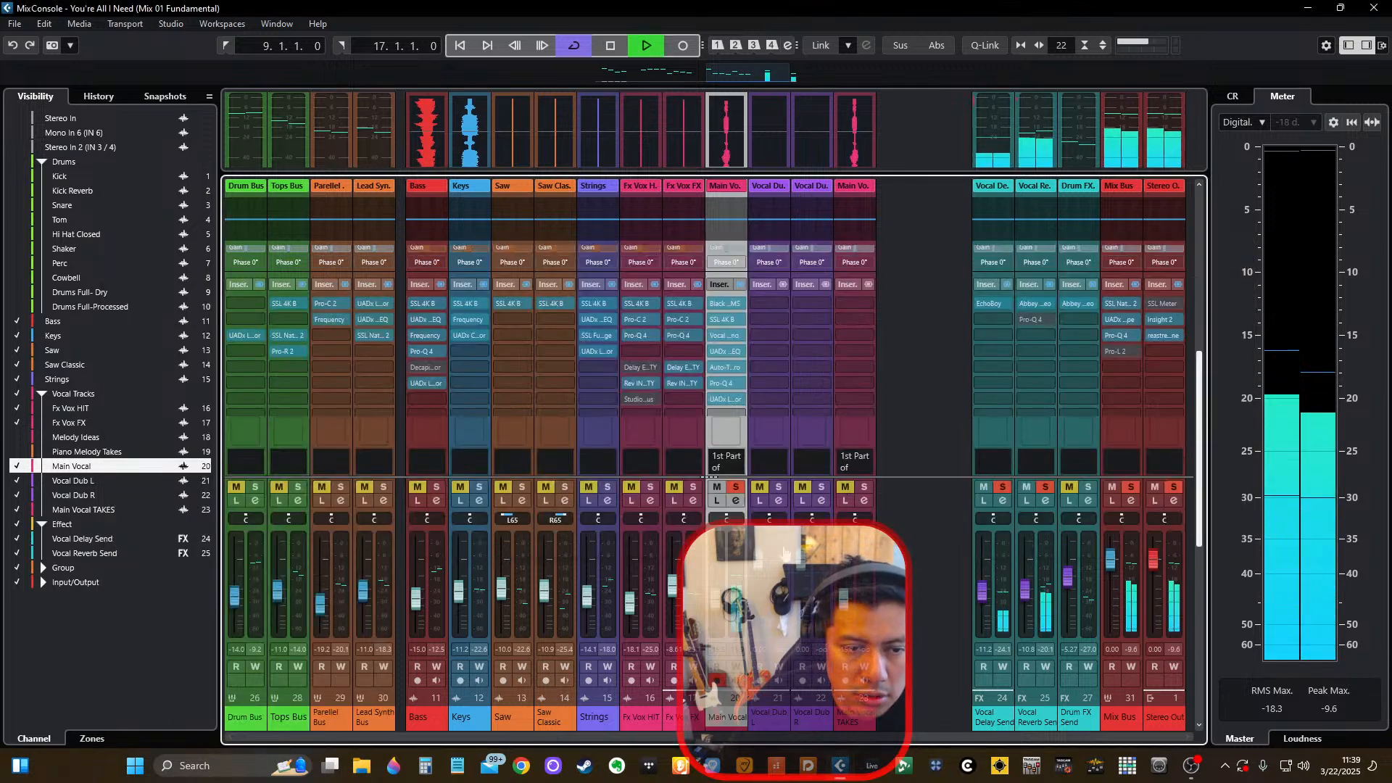
left_click(736, 486)
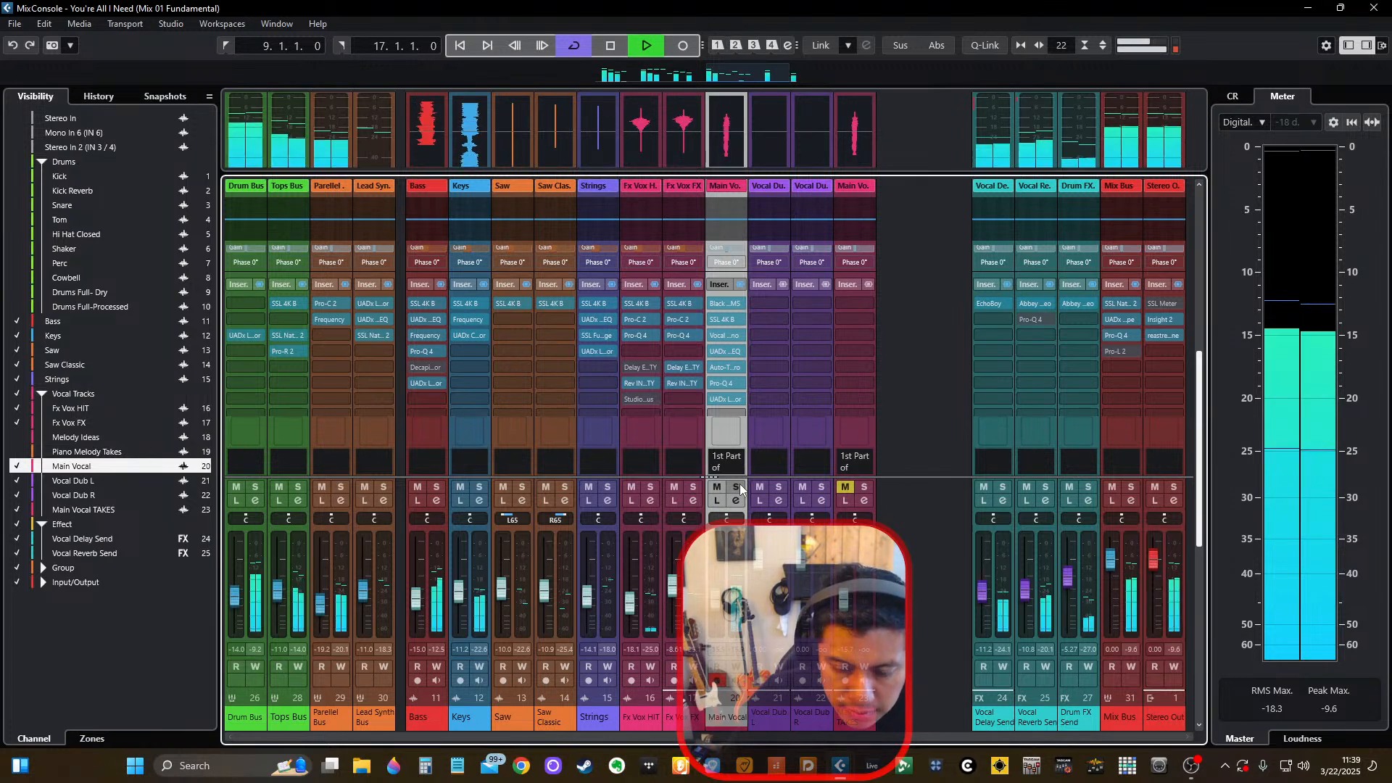
scroll(730, 355, "down", 2)
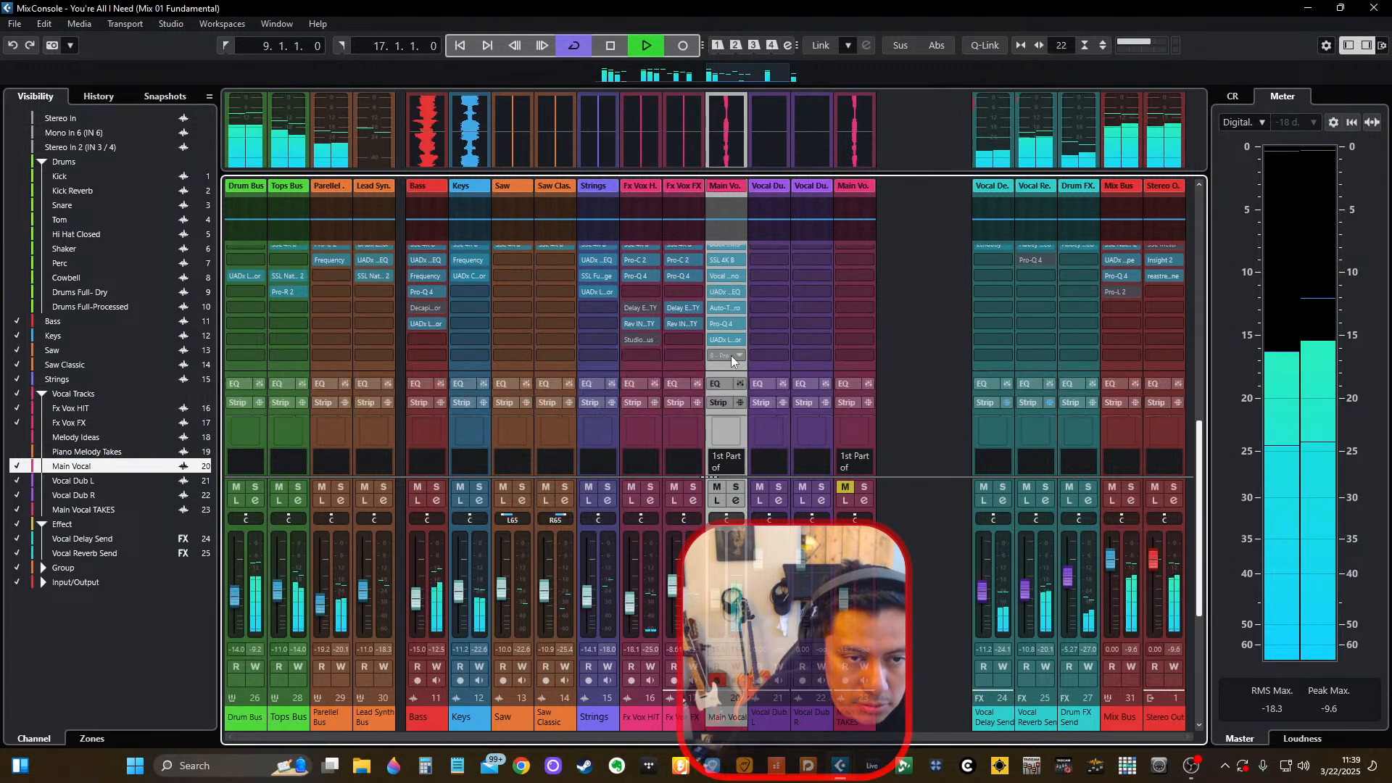
left_click(921, 327)
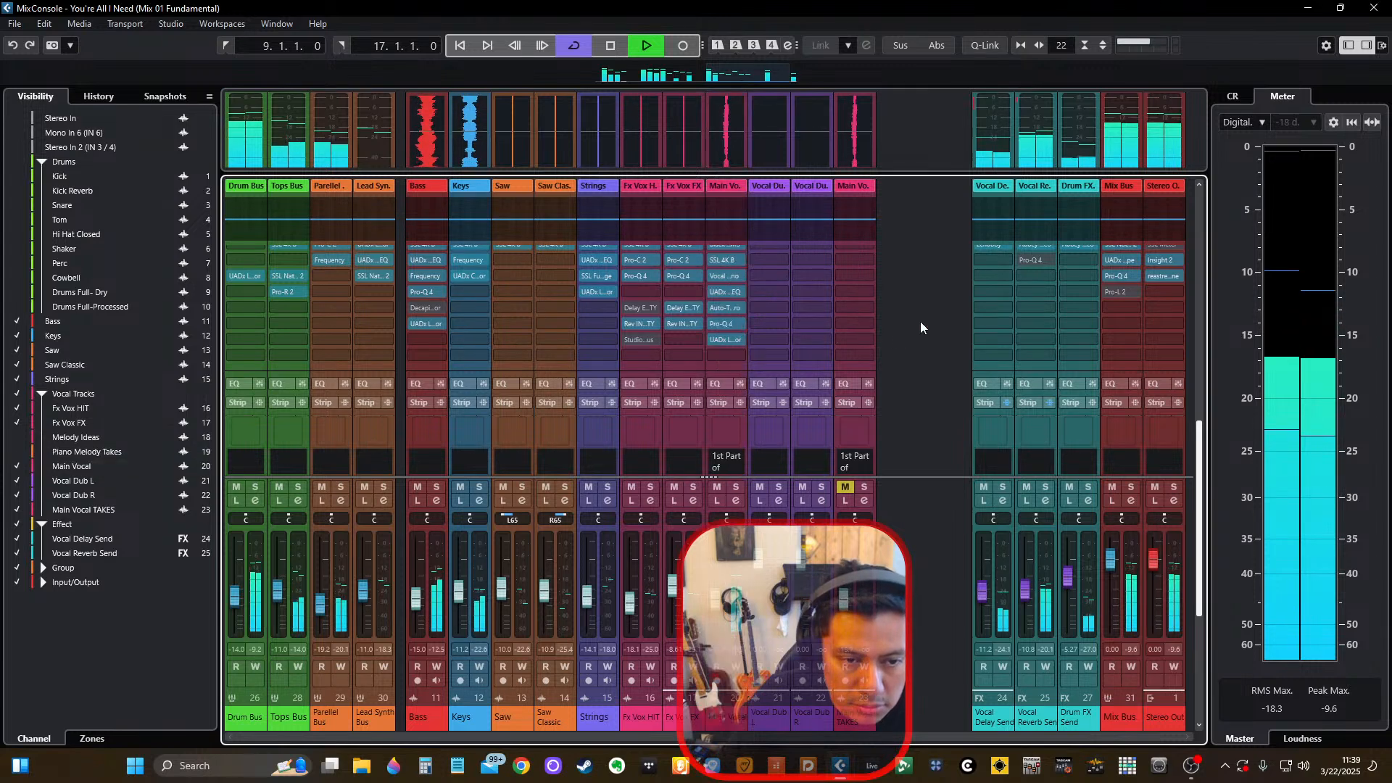
Open the SSL 4K B channel strip in the Main Vocal channel's second insert slot.
mouse_move(712, 338)
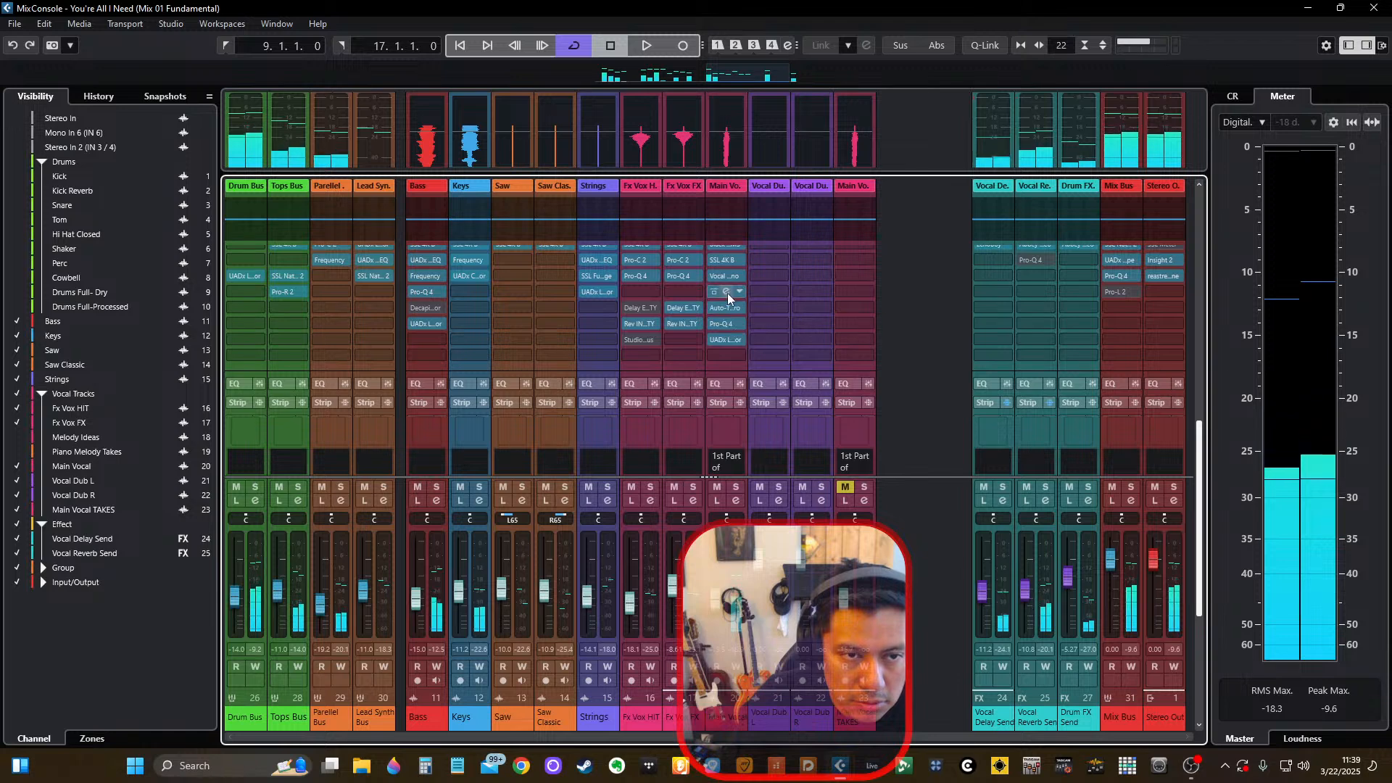
left_click(728, 293)
key("Escape")
scroll(728, 295, "up", 2)
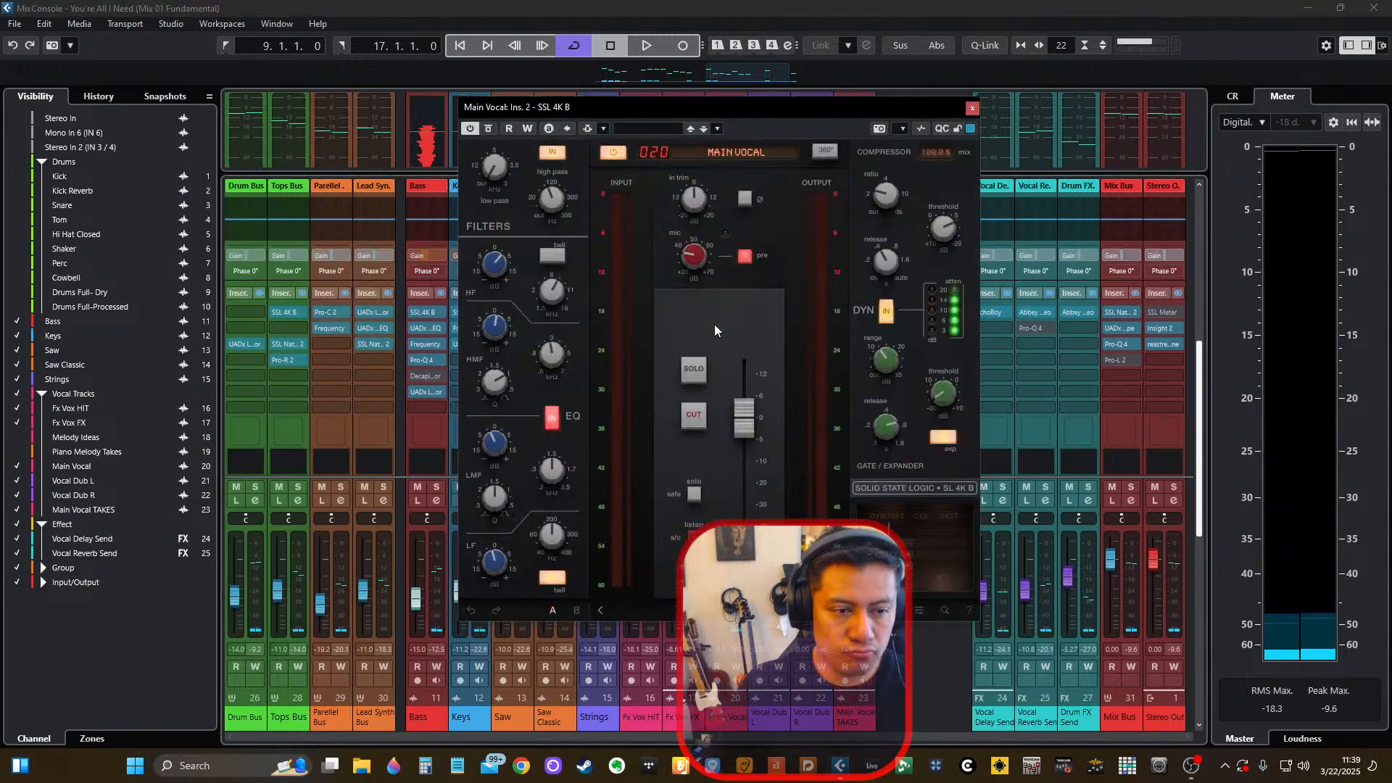
mouse_move(881, 360)
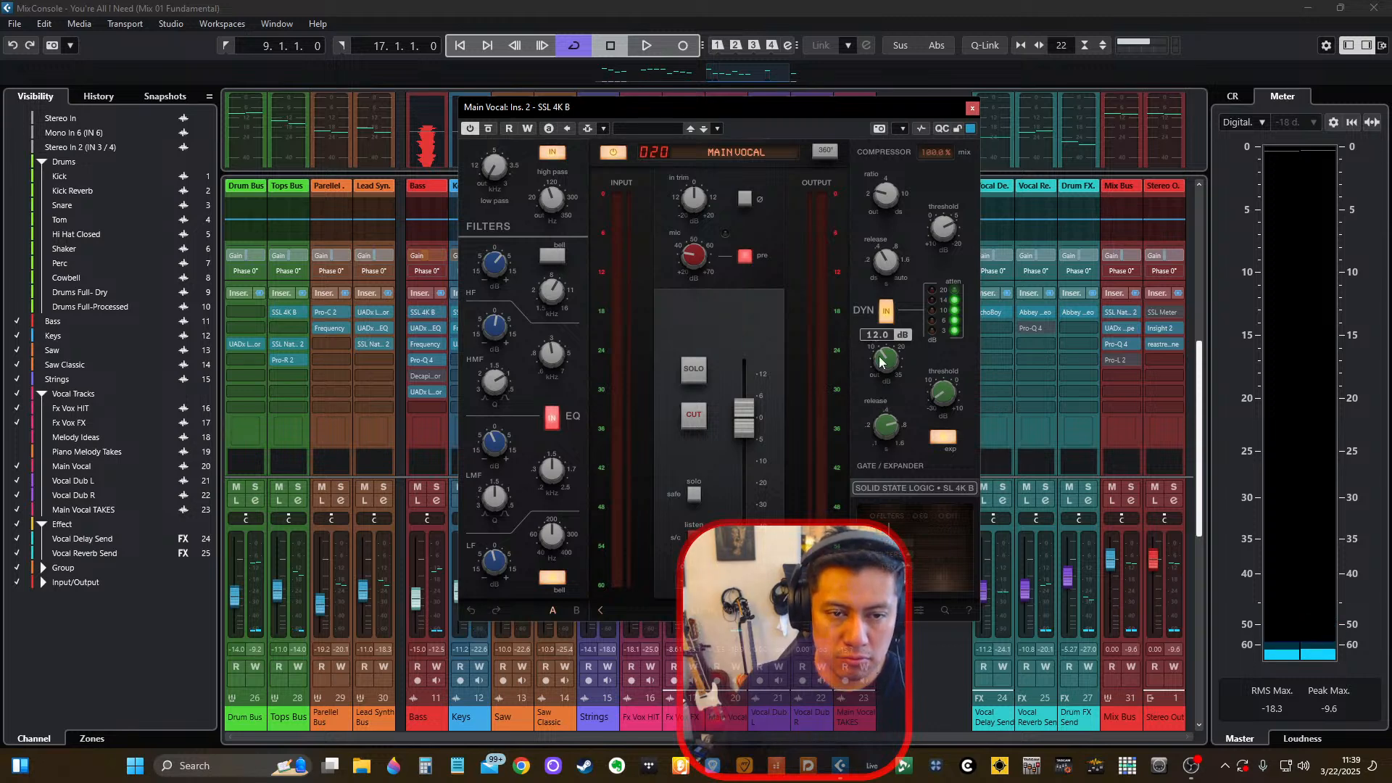
Play the mix, push the SSL 4K B's mic gain up to 69.5 dB and back it off by ear, closing the plug-in.
key("space")
left_click_drag(757, 105, 762, 122)
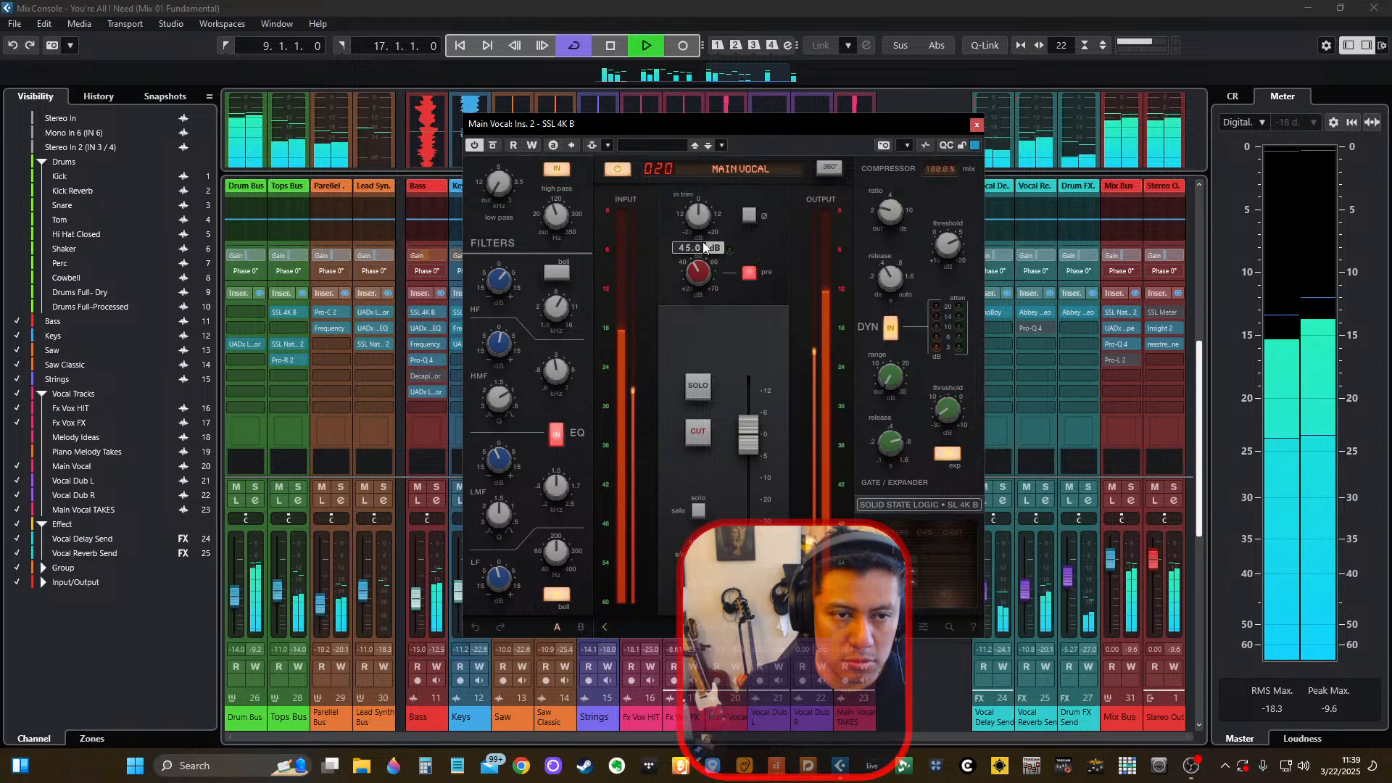
left_click_drag(705, 248, 711, 174)
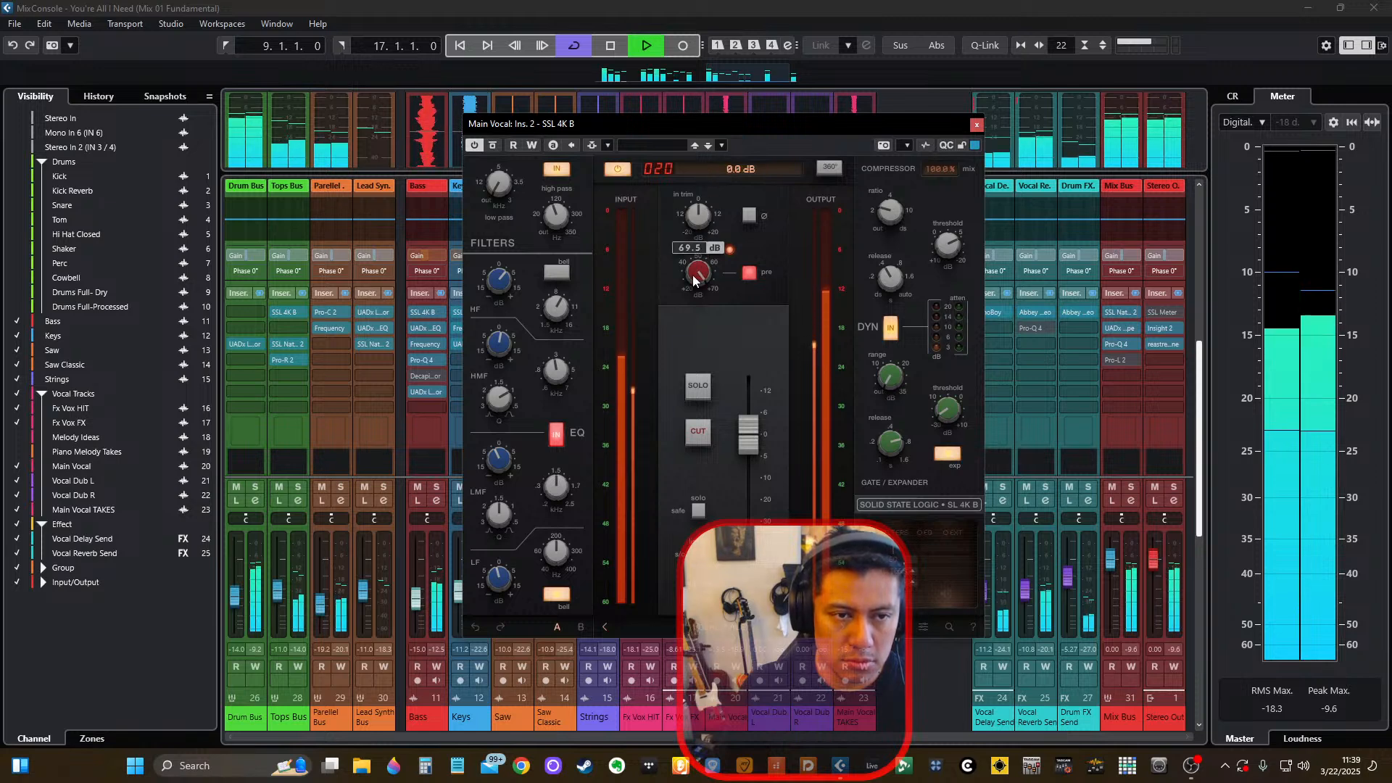
left_click_drag(686, 338, 683, 351)
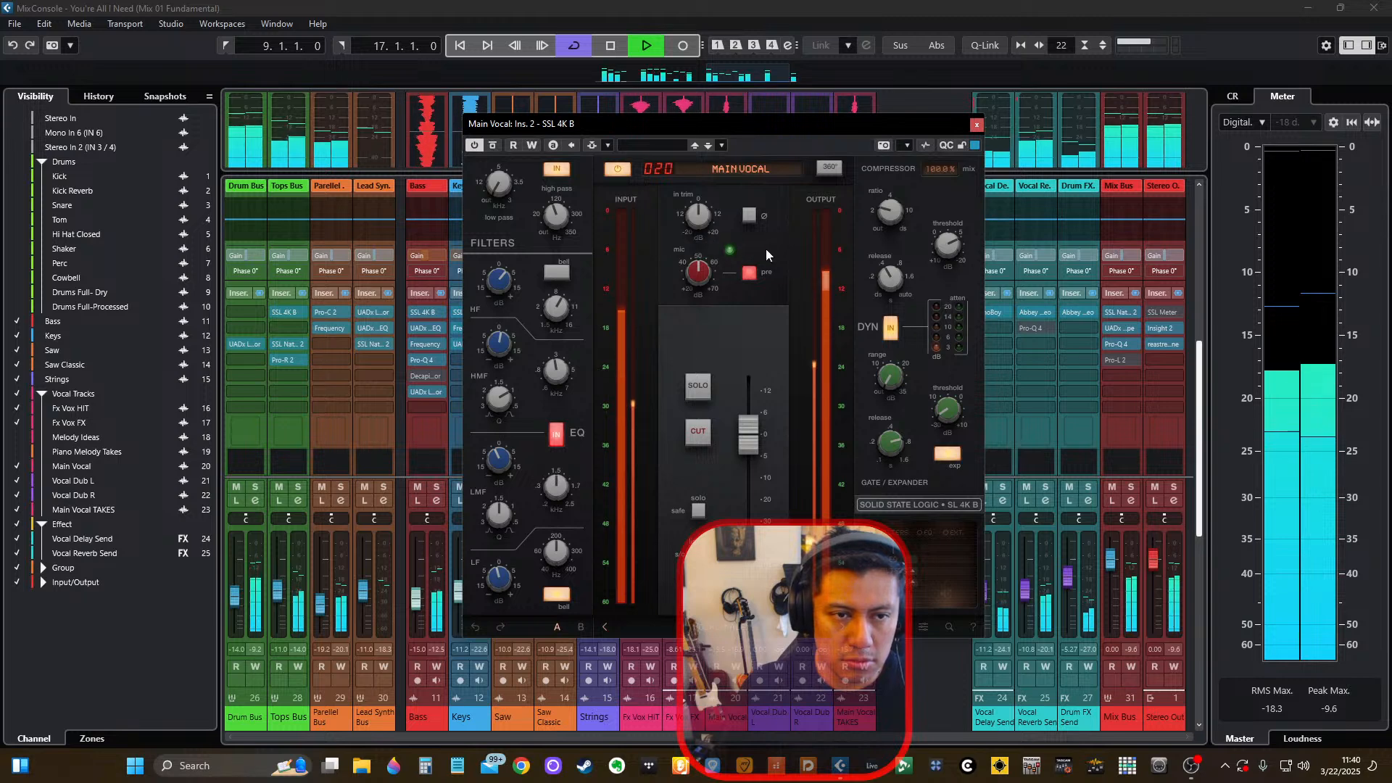
left_click(976, 128)
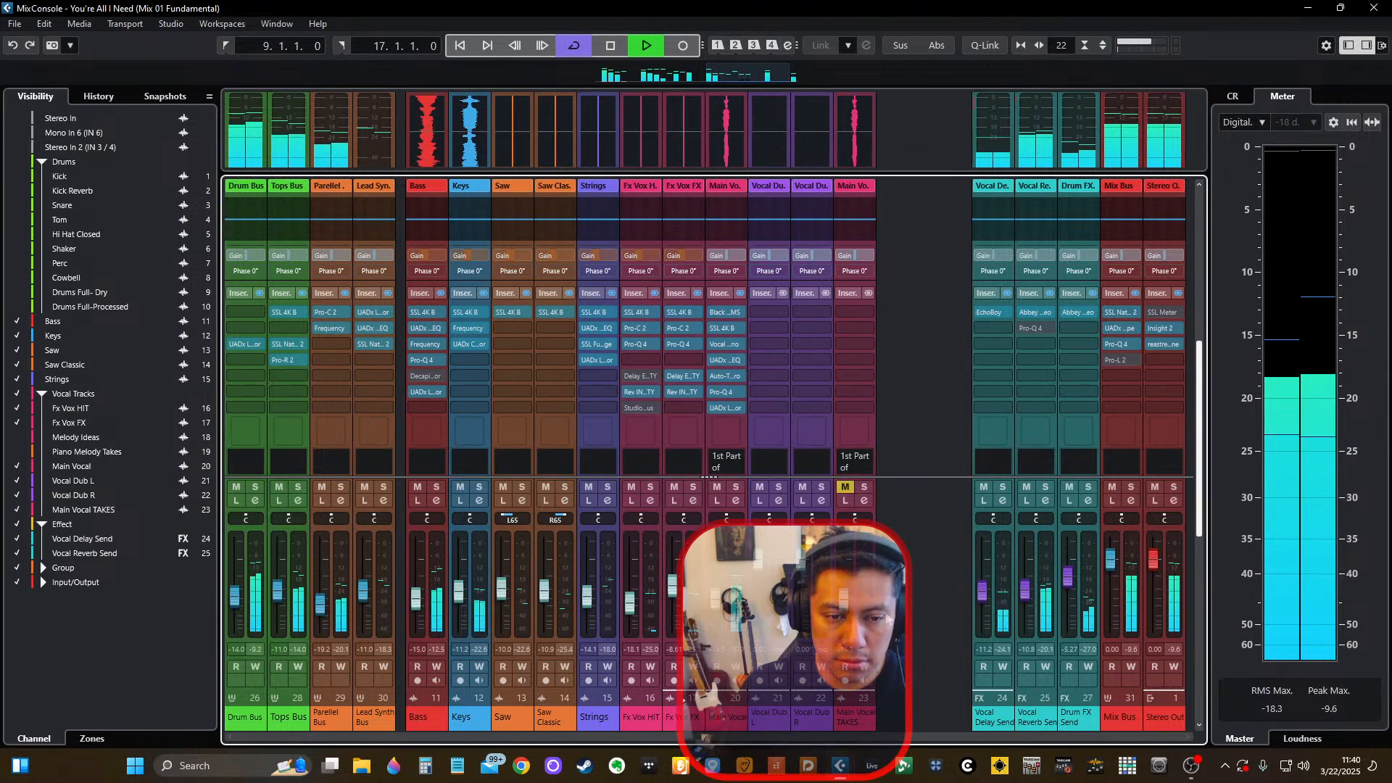
key("space")
scroll(755, 350, "down", 1)
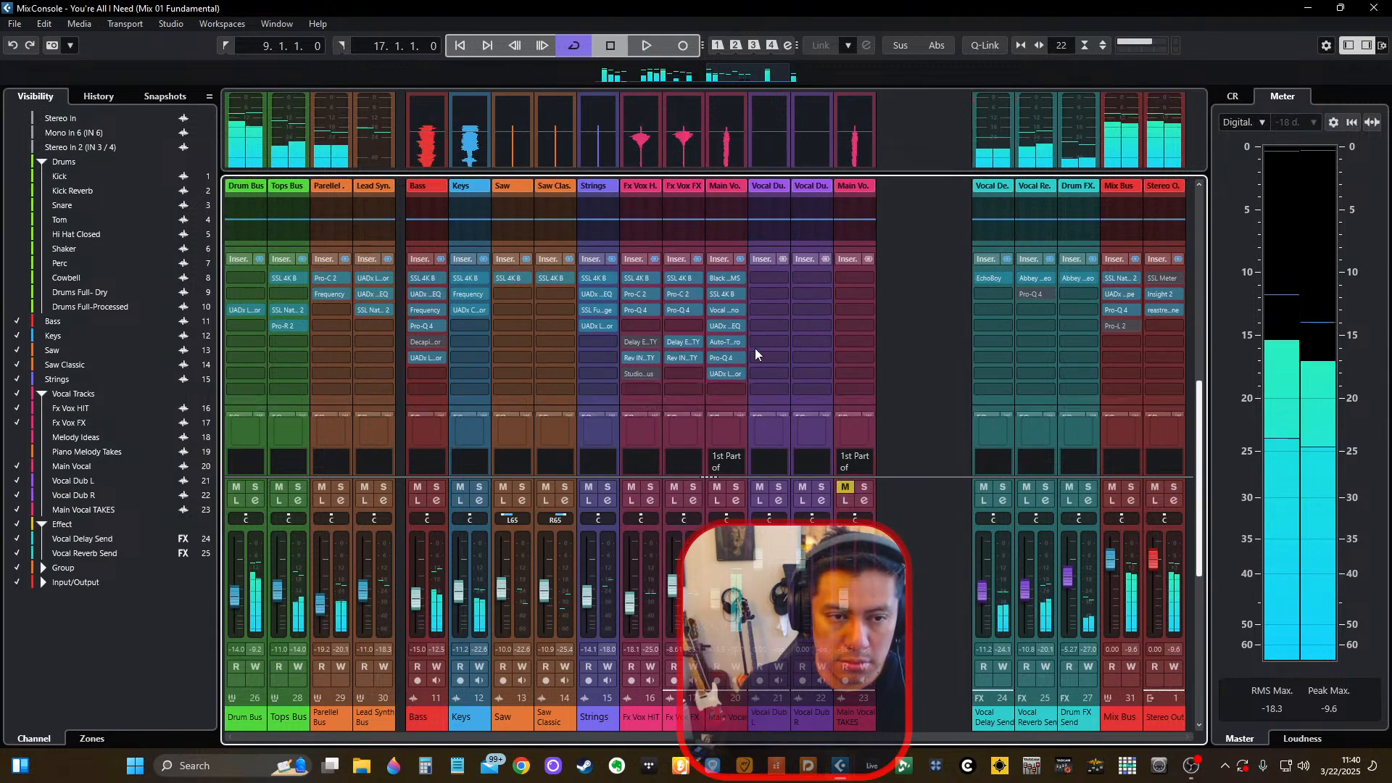
double_click(725, 376)
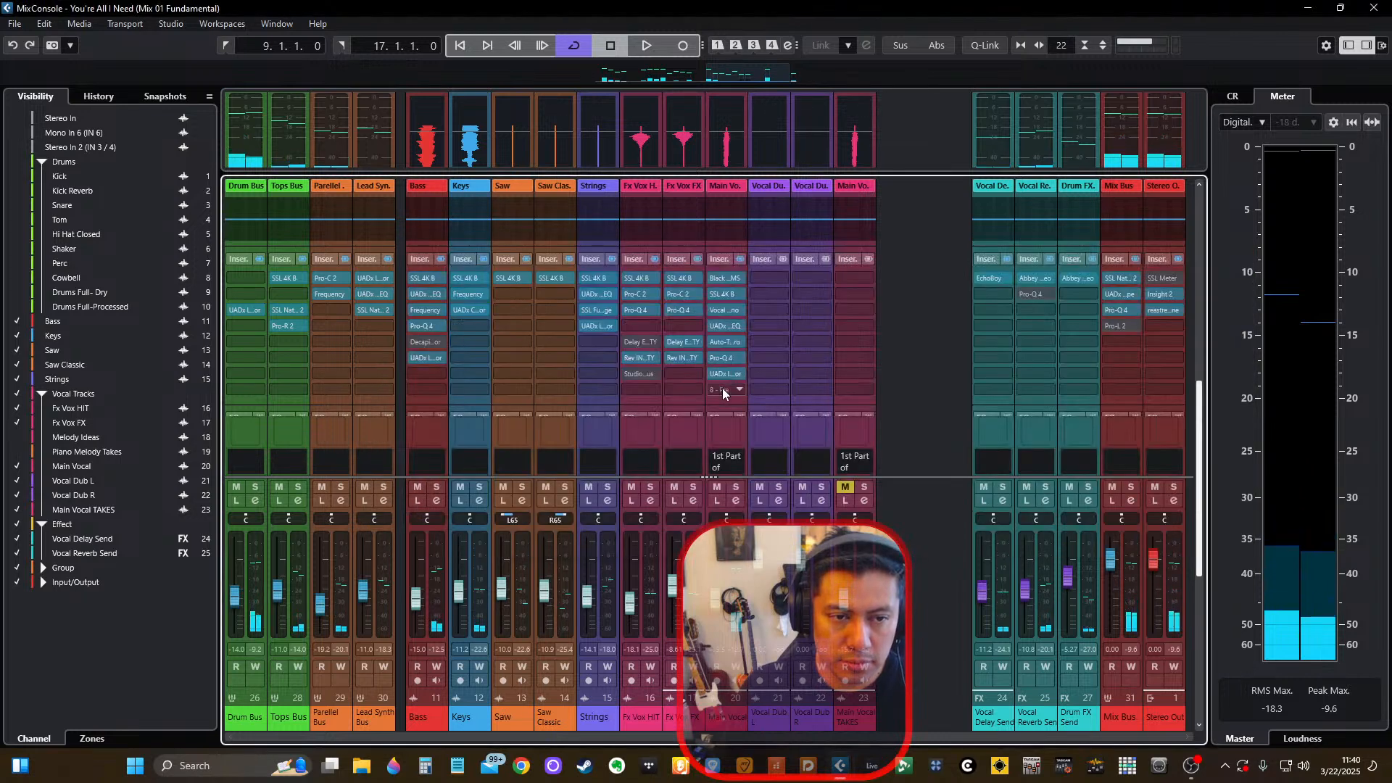
left_click(722, 388)
type("saturn")
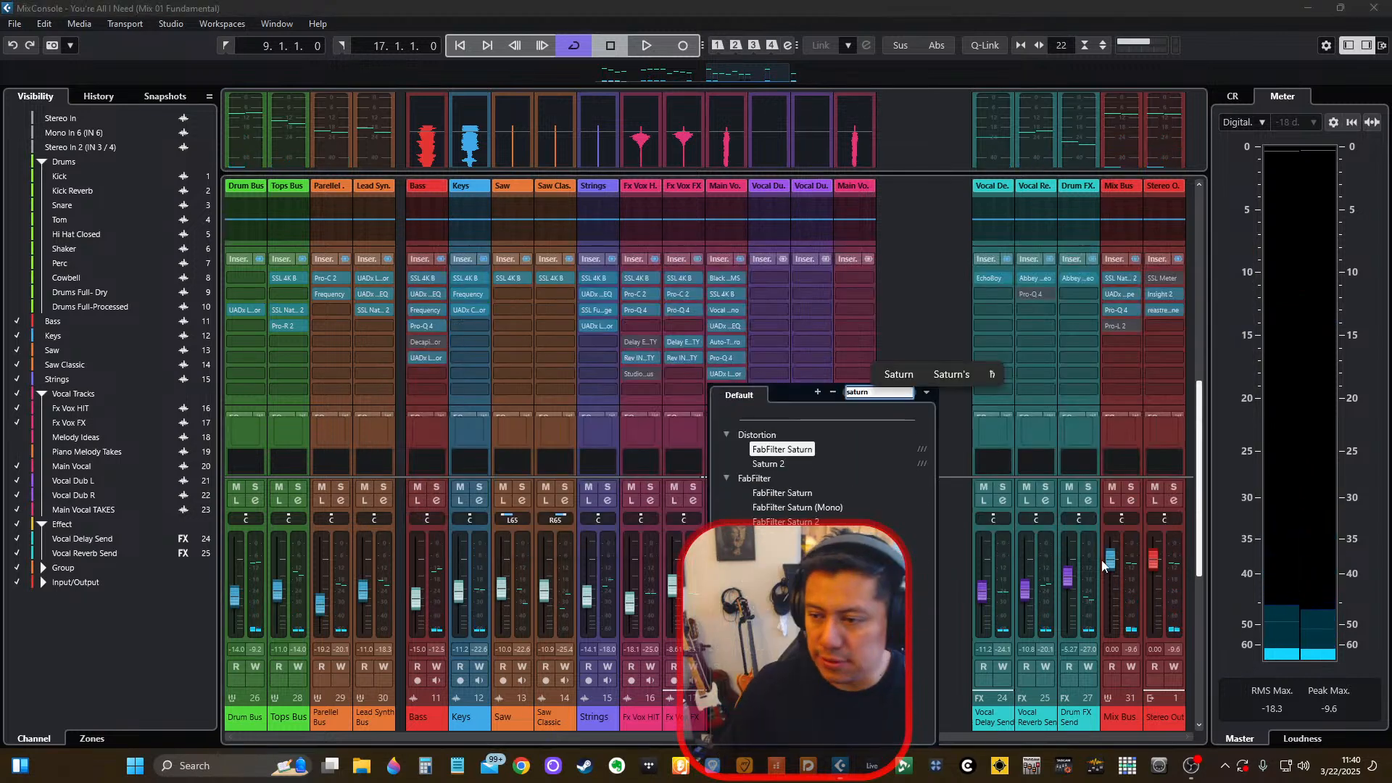
key("Escape")
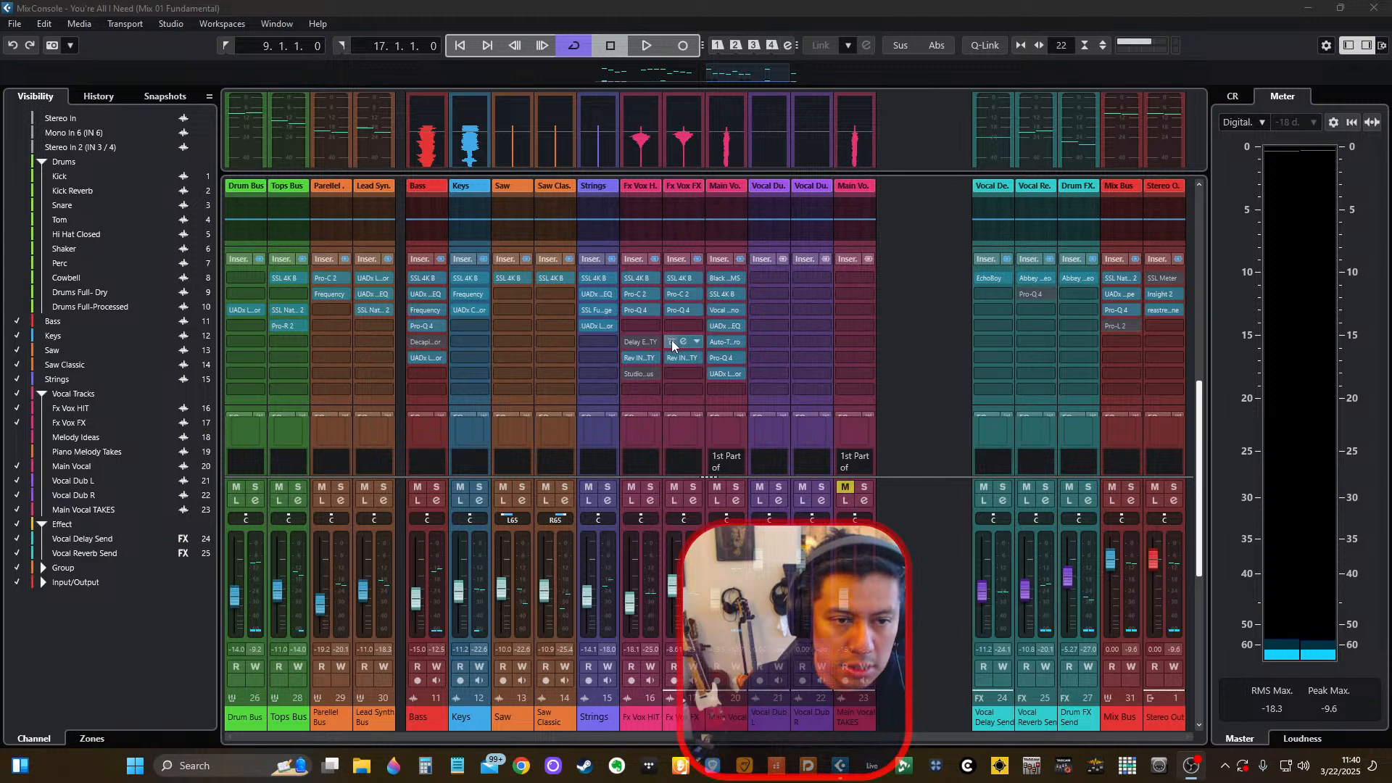
Add FabFilter's Saturn 2 distortion plug-in to the Main Vocal channel's eighth insert slot.
left_click(742, 386)
type("satur")
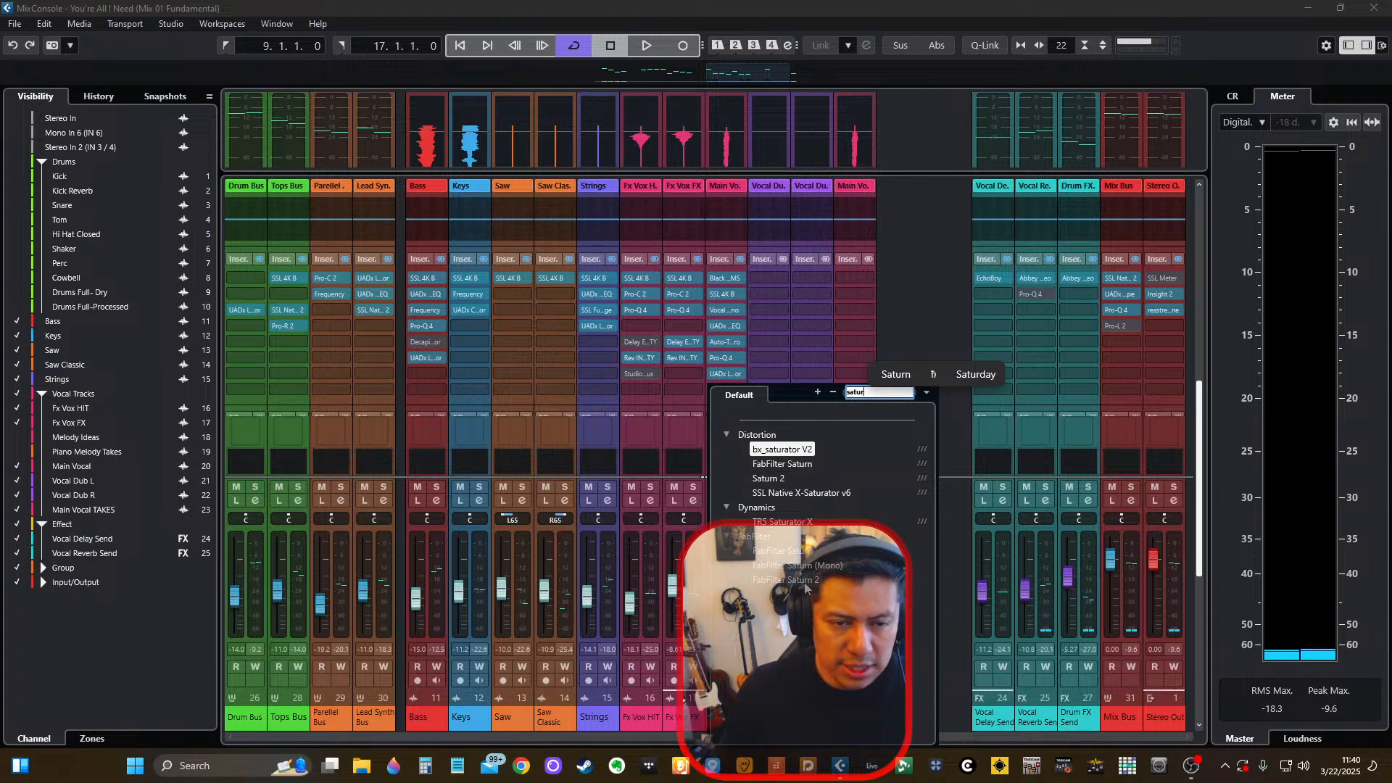
key("ctrl+a")
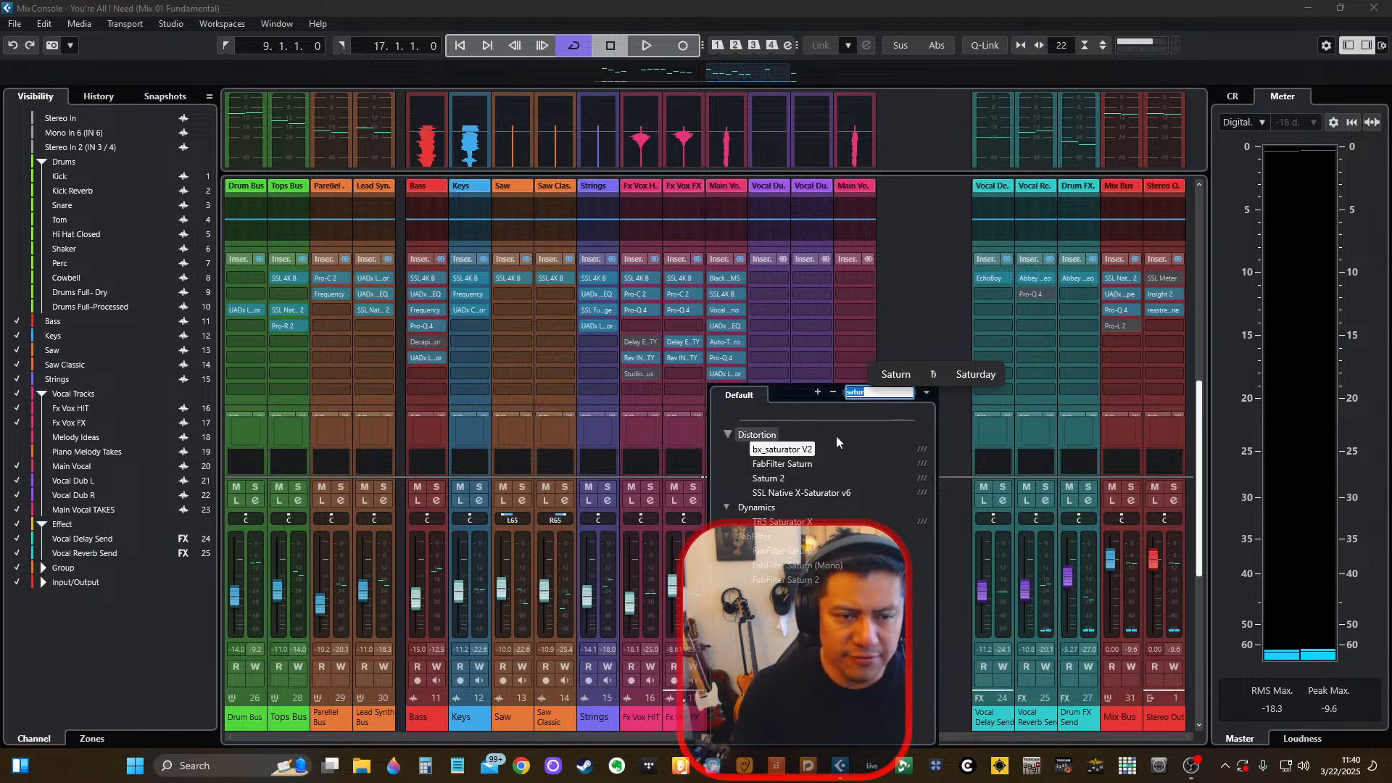
type("FAb")
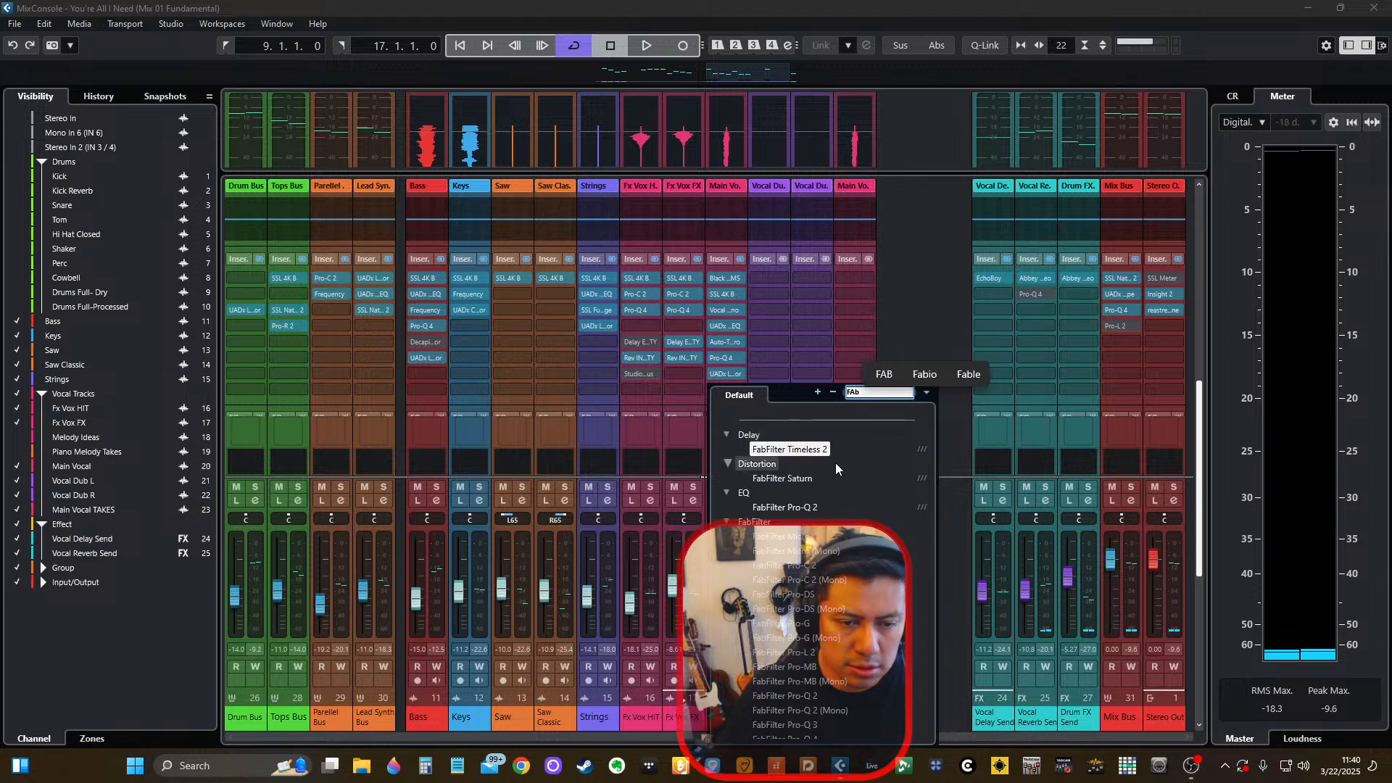
scroll(837, 499, "down", 5)
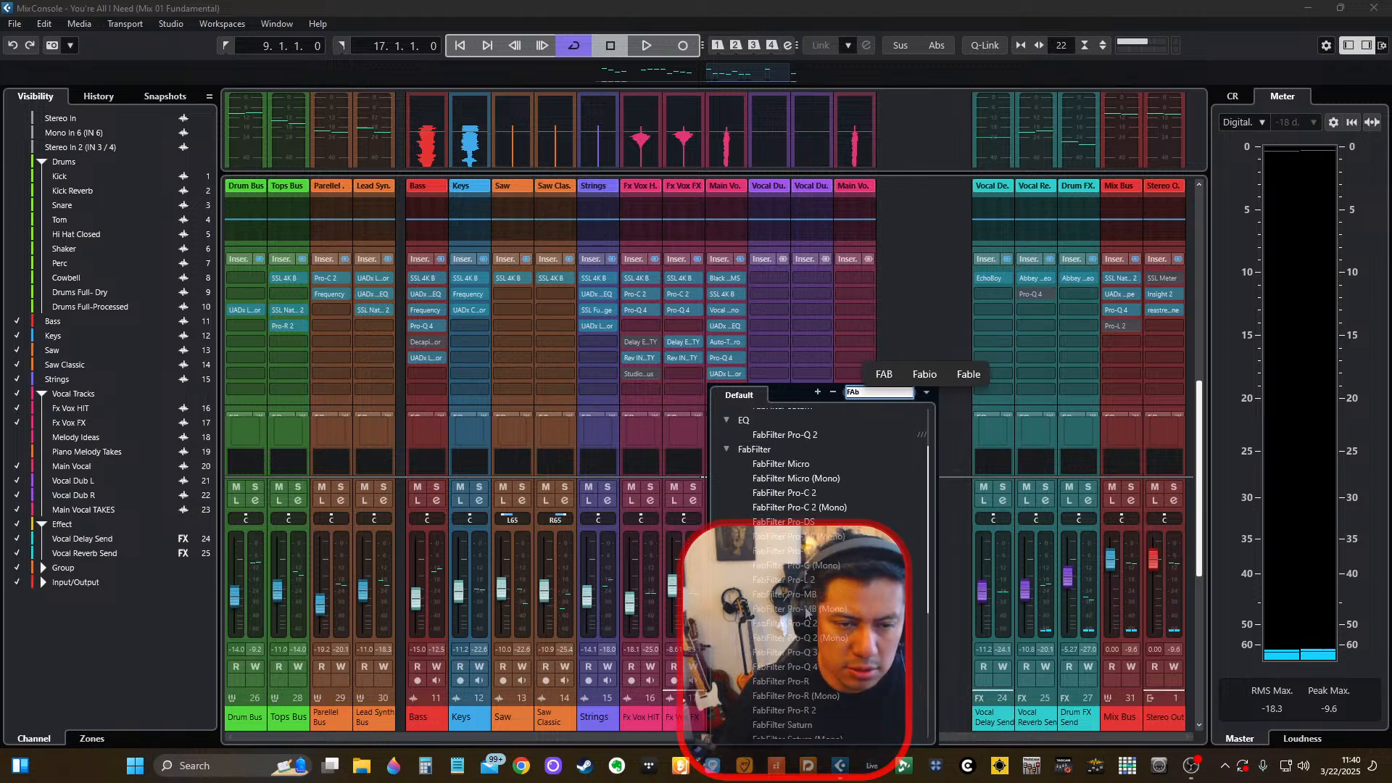
scroll(806, 612, "down", 5)
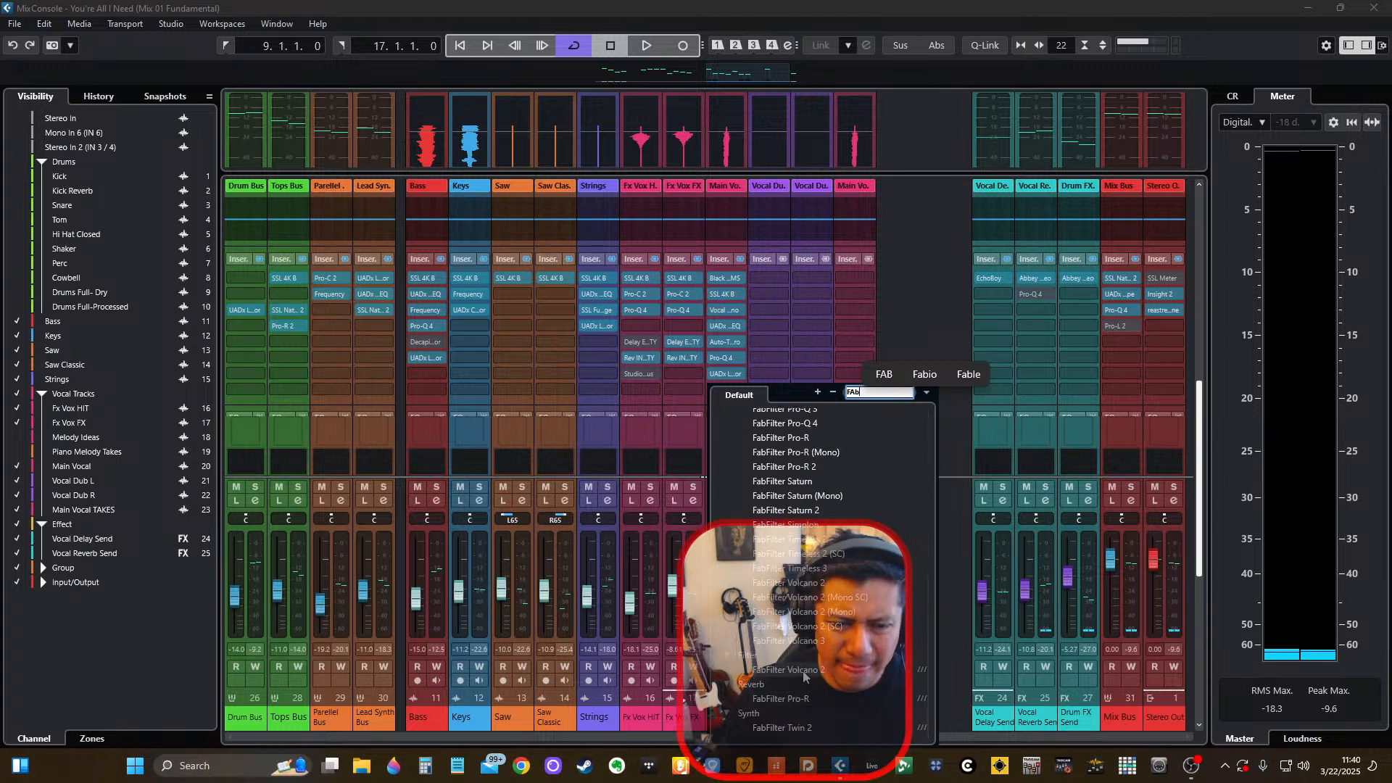
scroll(801, 591, "up", 2)
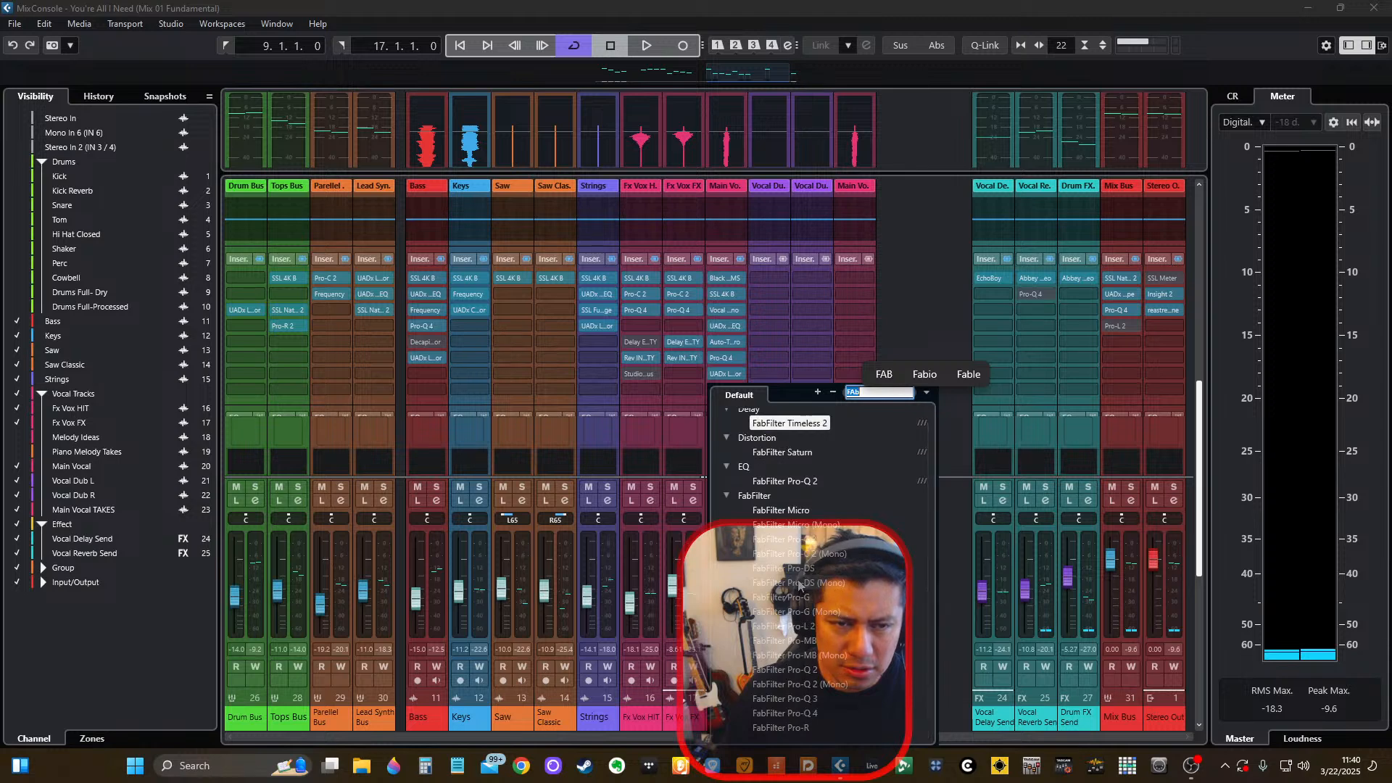
type("Sa")
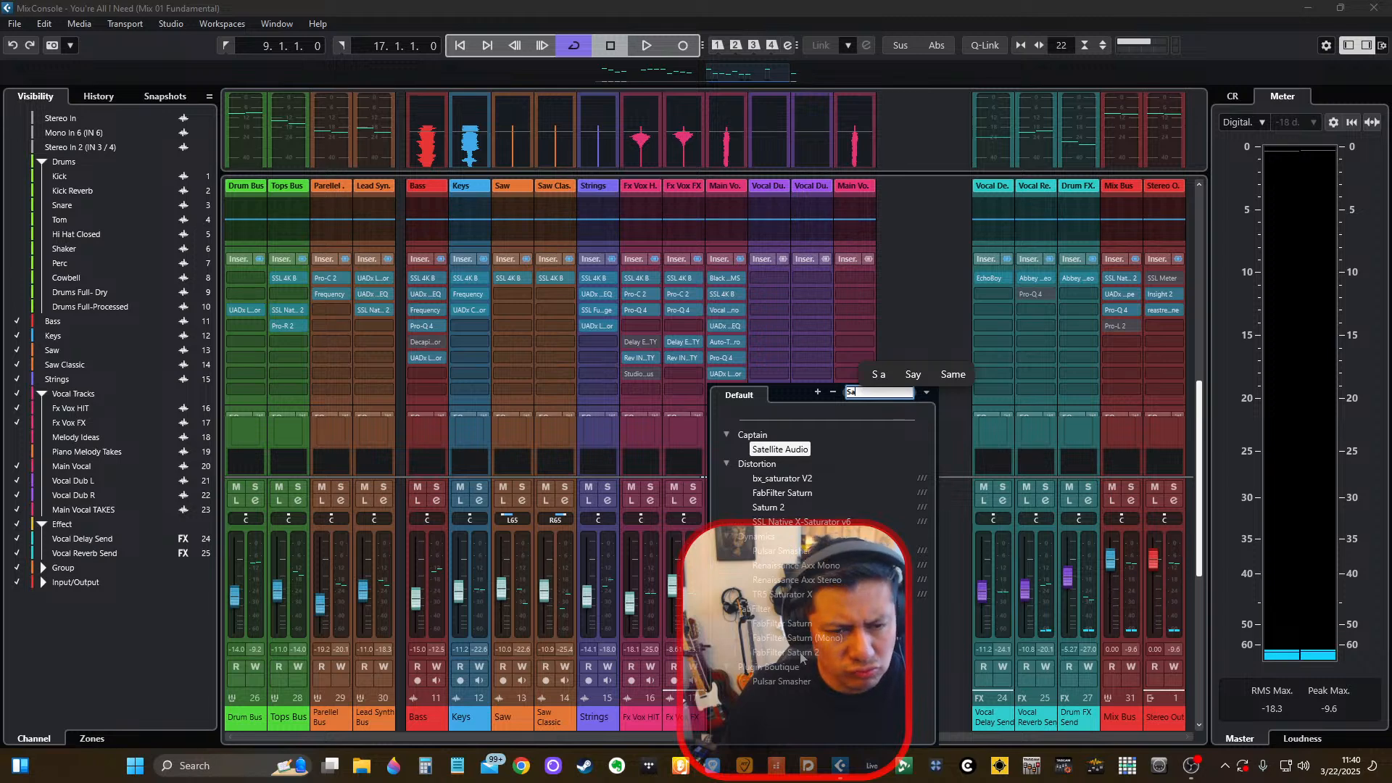
left_click(770, 507)
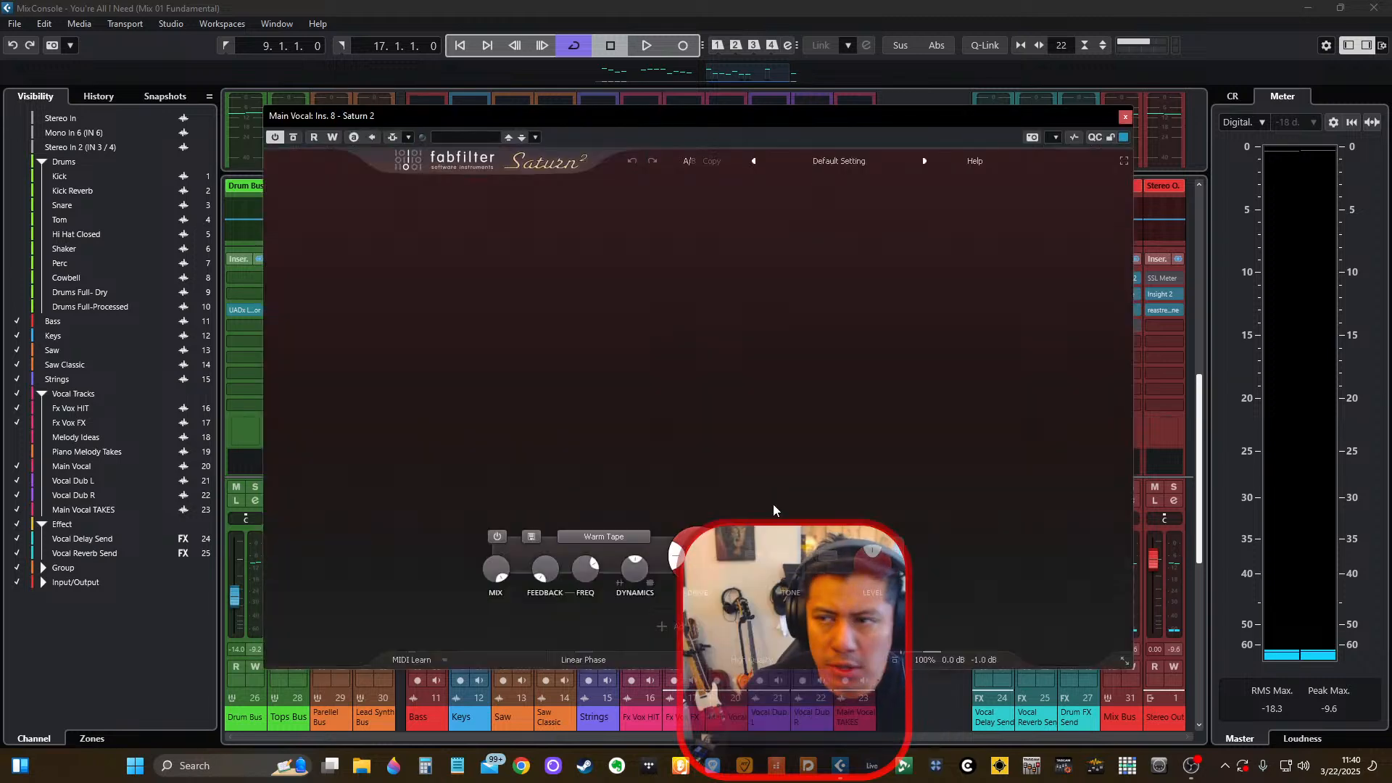
Load Saturn 2's Magic bM preset from the Color category and audition it in the mix, toggling Main Vocal's solo on and off.
left_click(823, 162)
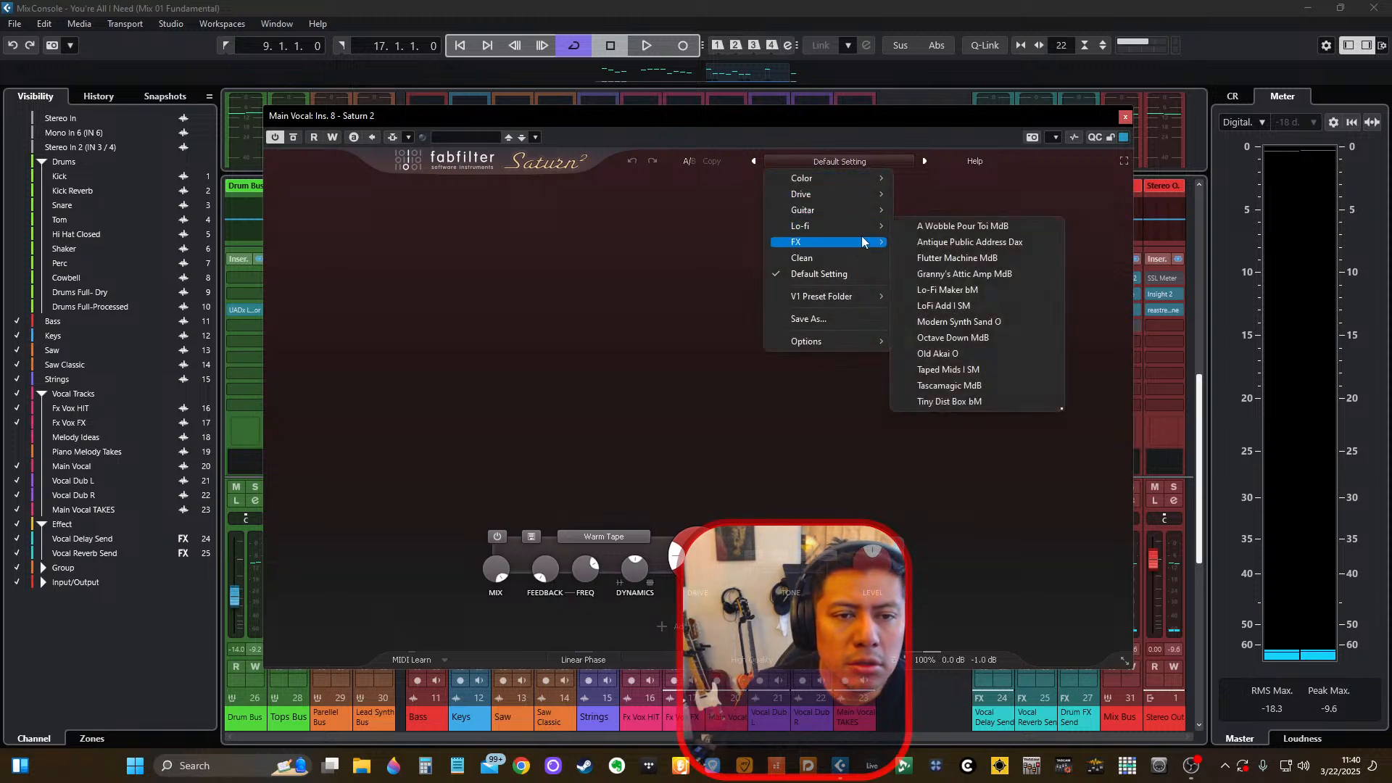
mouse_move(869, 199)
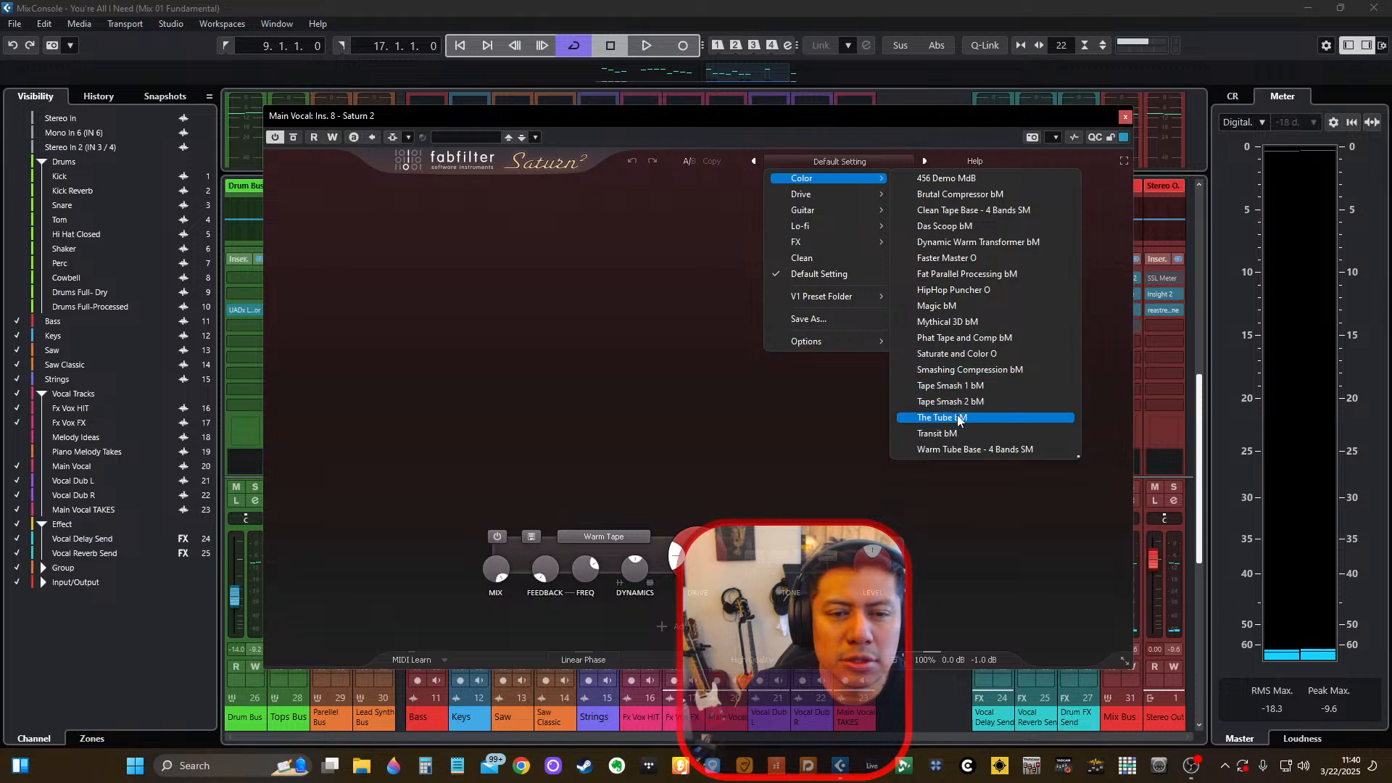
left_click(955, 307)
key("space")
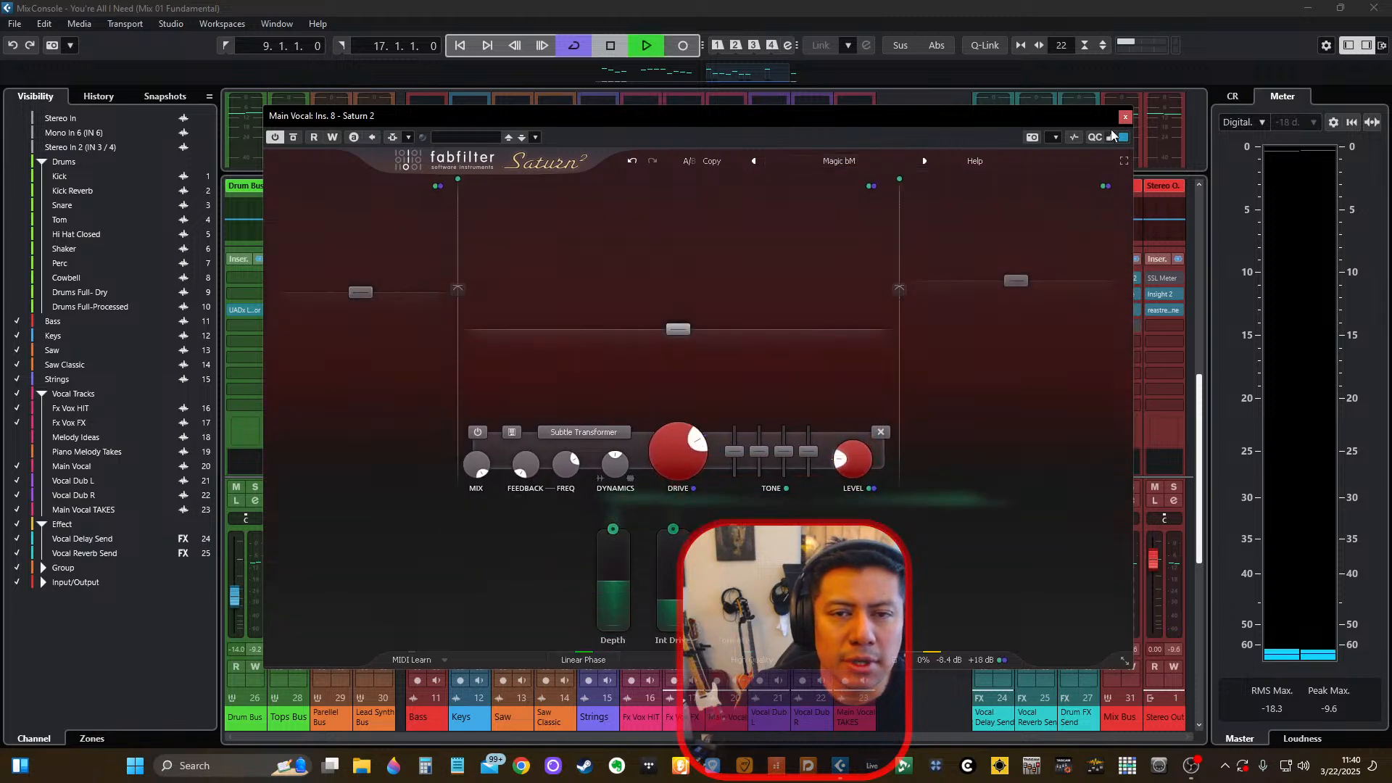
left_click(1125, 117)
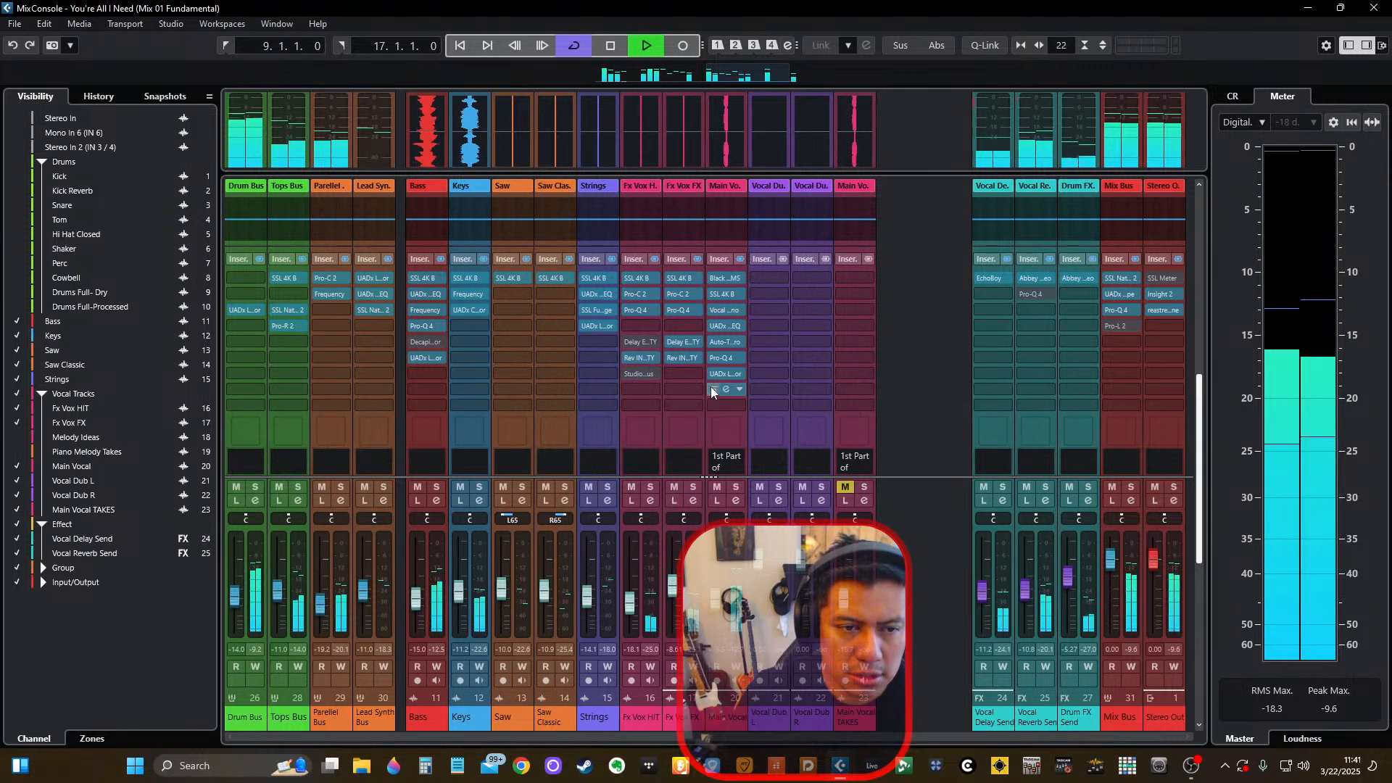
left_click(737, 488)
left_click(737, 486)
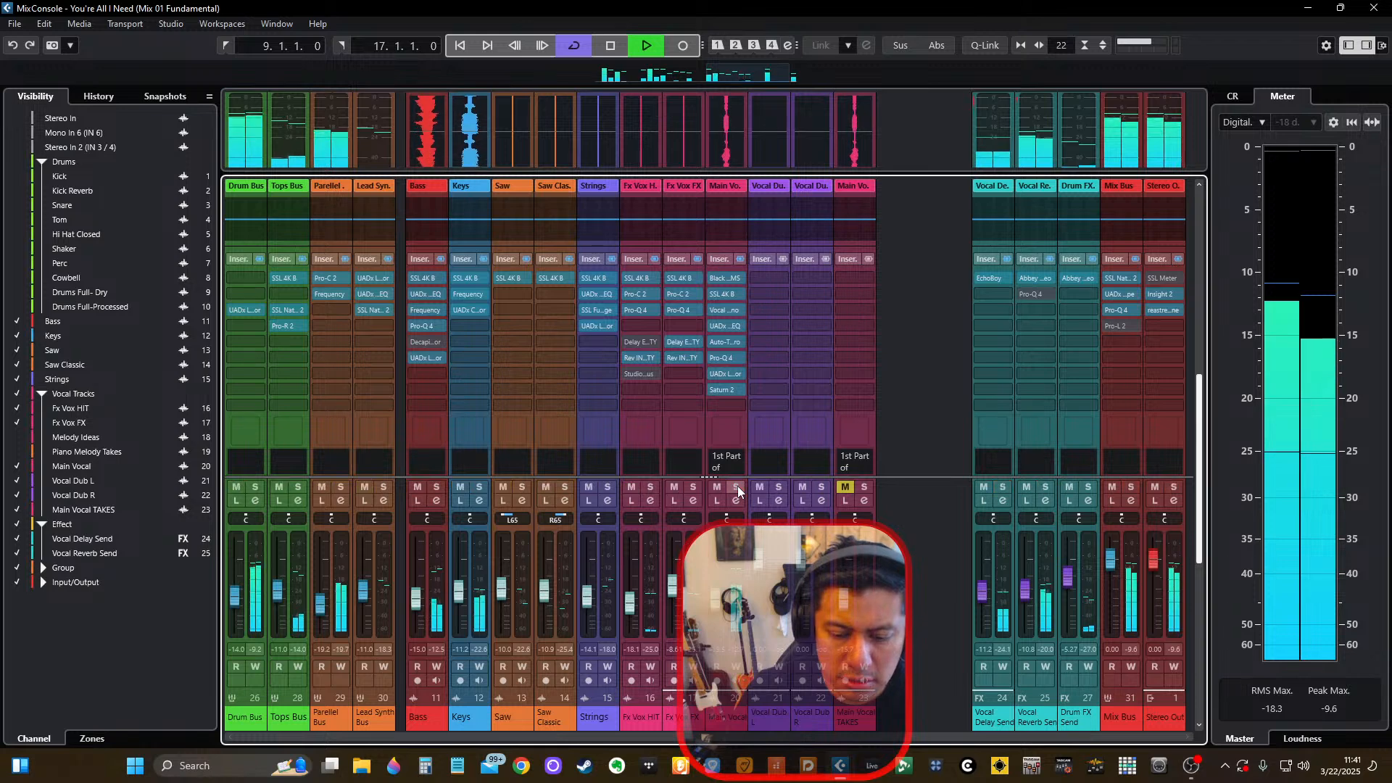
Try Saturn 2's Brutal Compressor bM and Fat Parallel Processing bM Color presets on Main Vocal during playback.
left_click(725, 385)
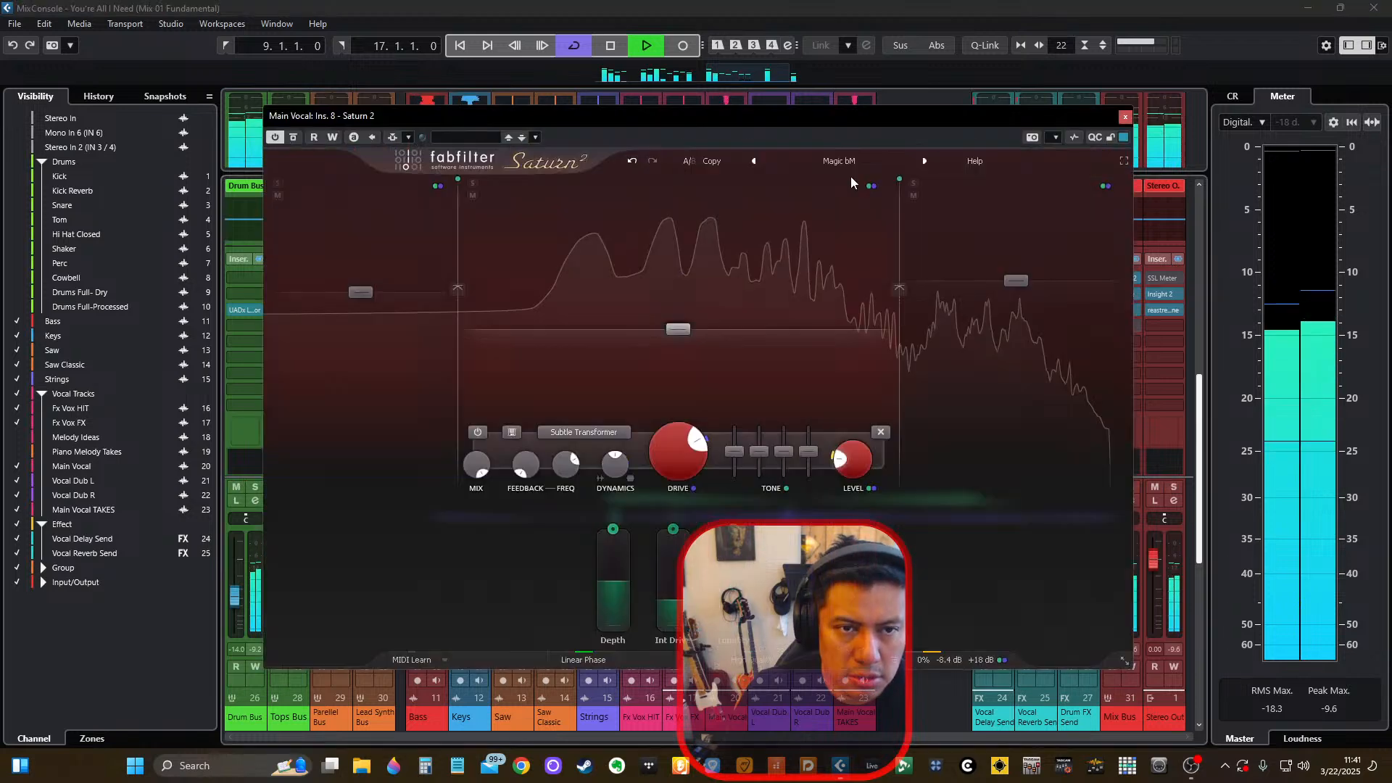
left_click(841, 161)
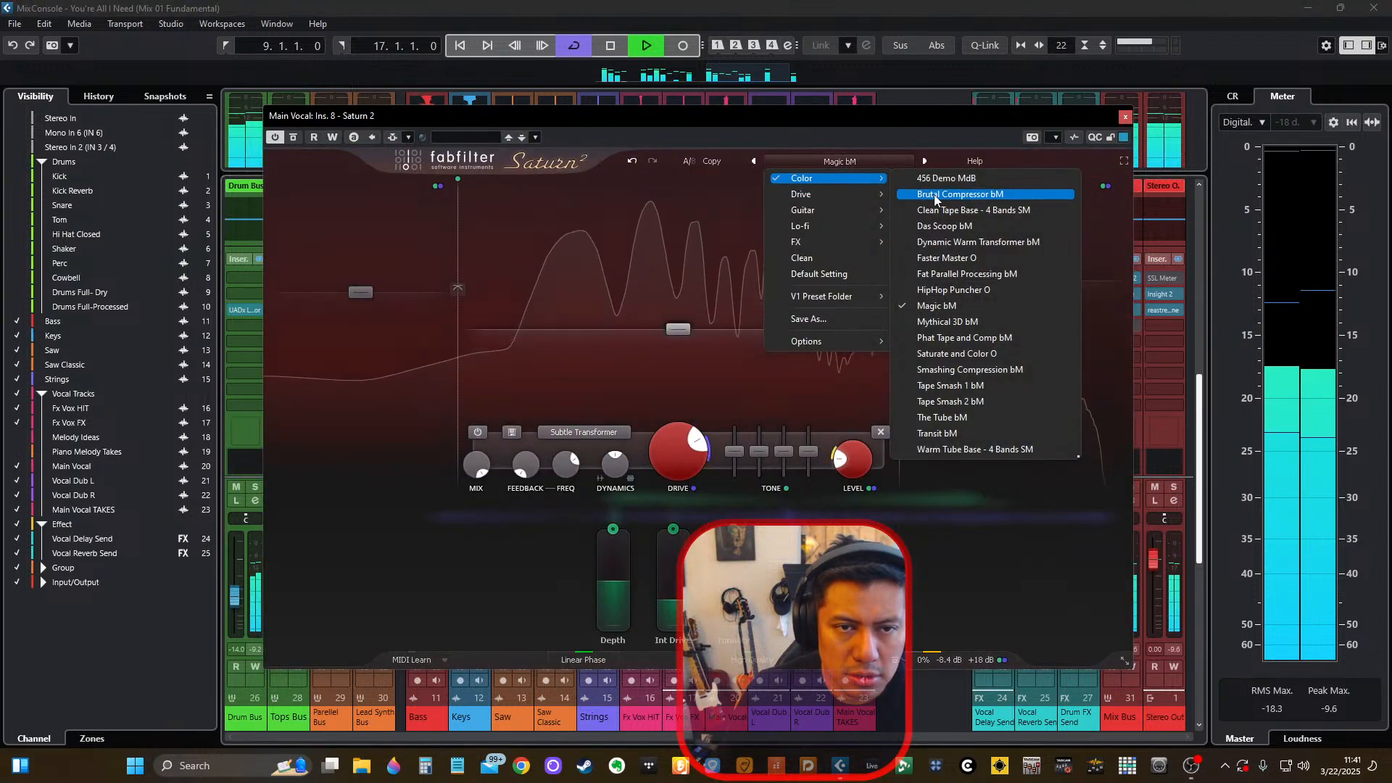
left_click(1007, 193)
left_click(874, 168)
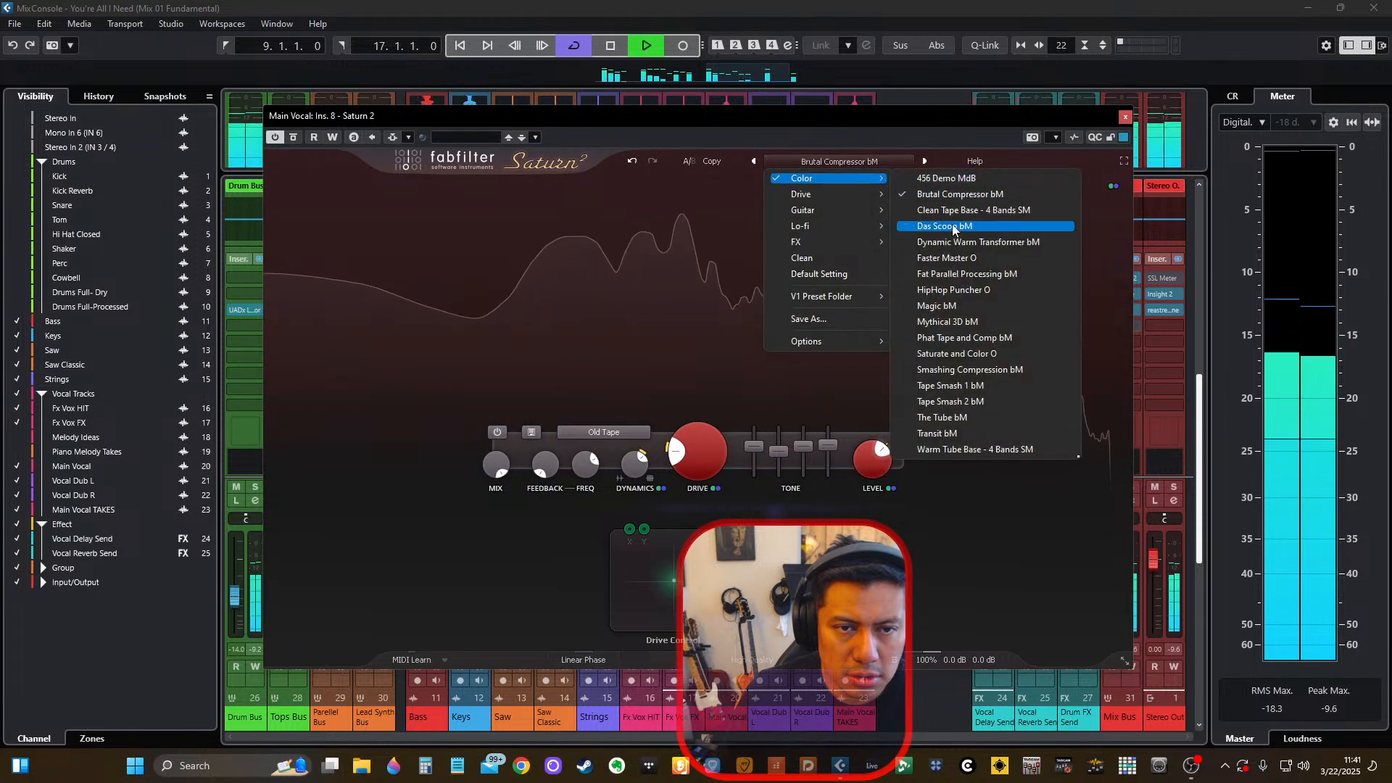
left_click(968, 274)
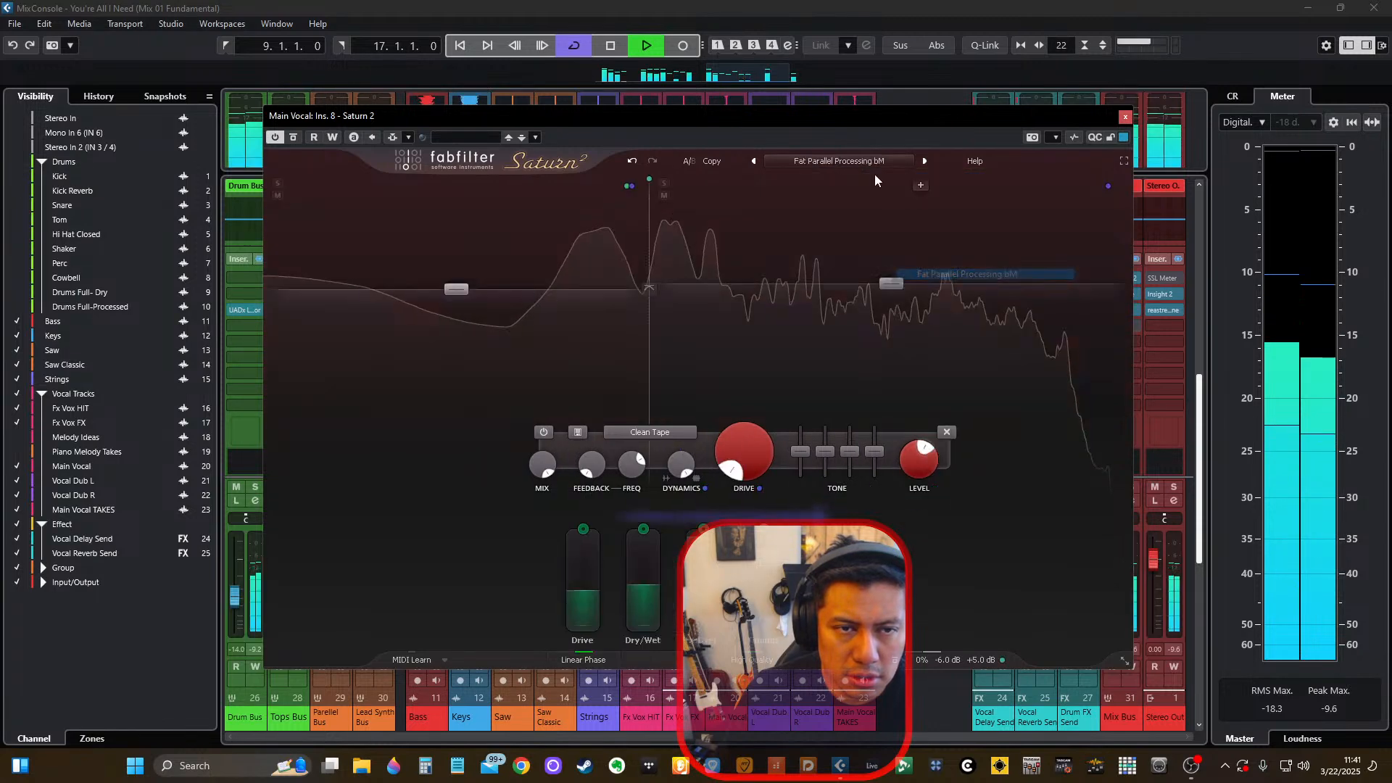
Load Saturn 2's Warm Tube Base - 4 Bands SM Color preset and compare Main Vocal soloed and in the mix.
left_click(855, 164)
mouse_move(866, 185)
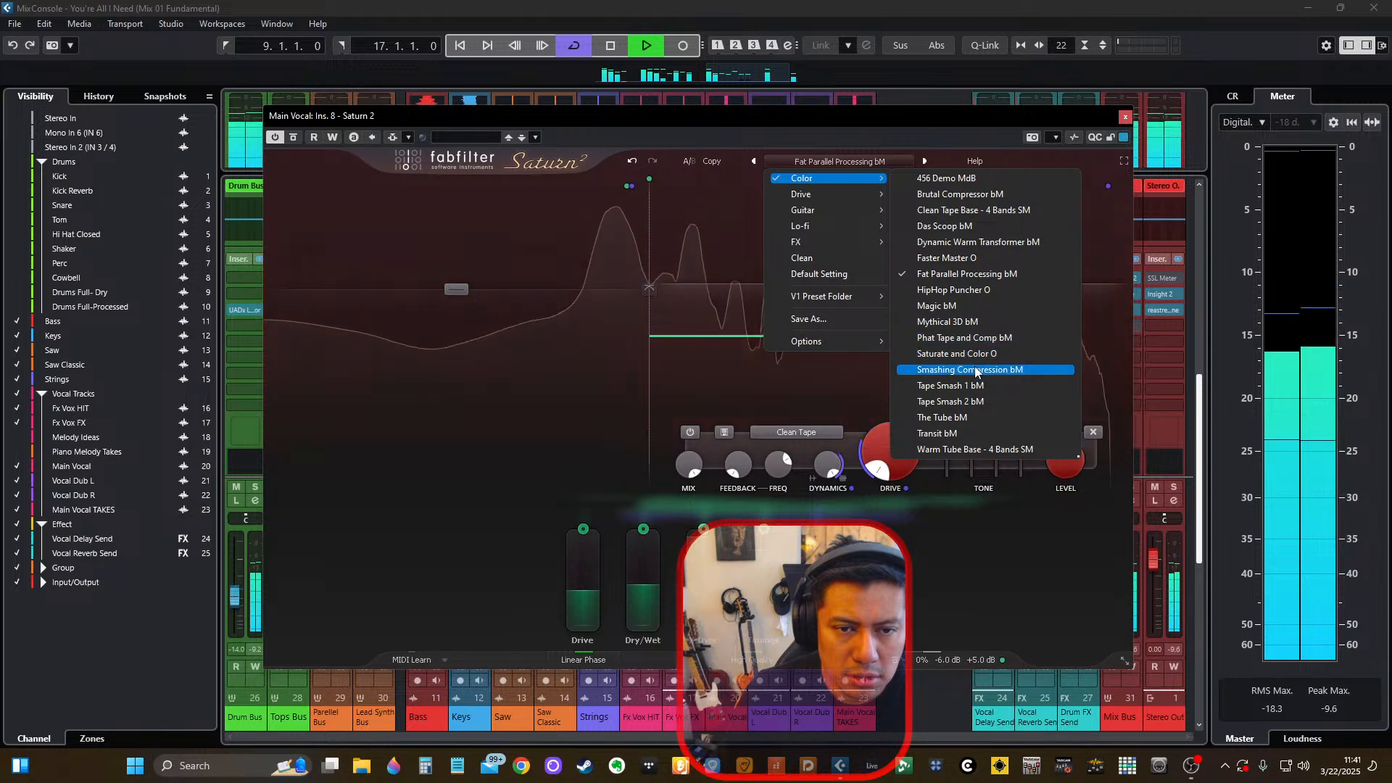
left_click(960, 450)
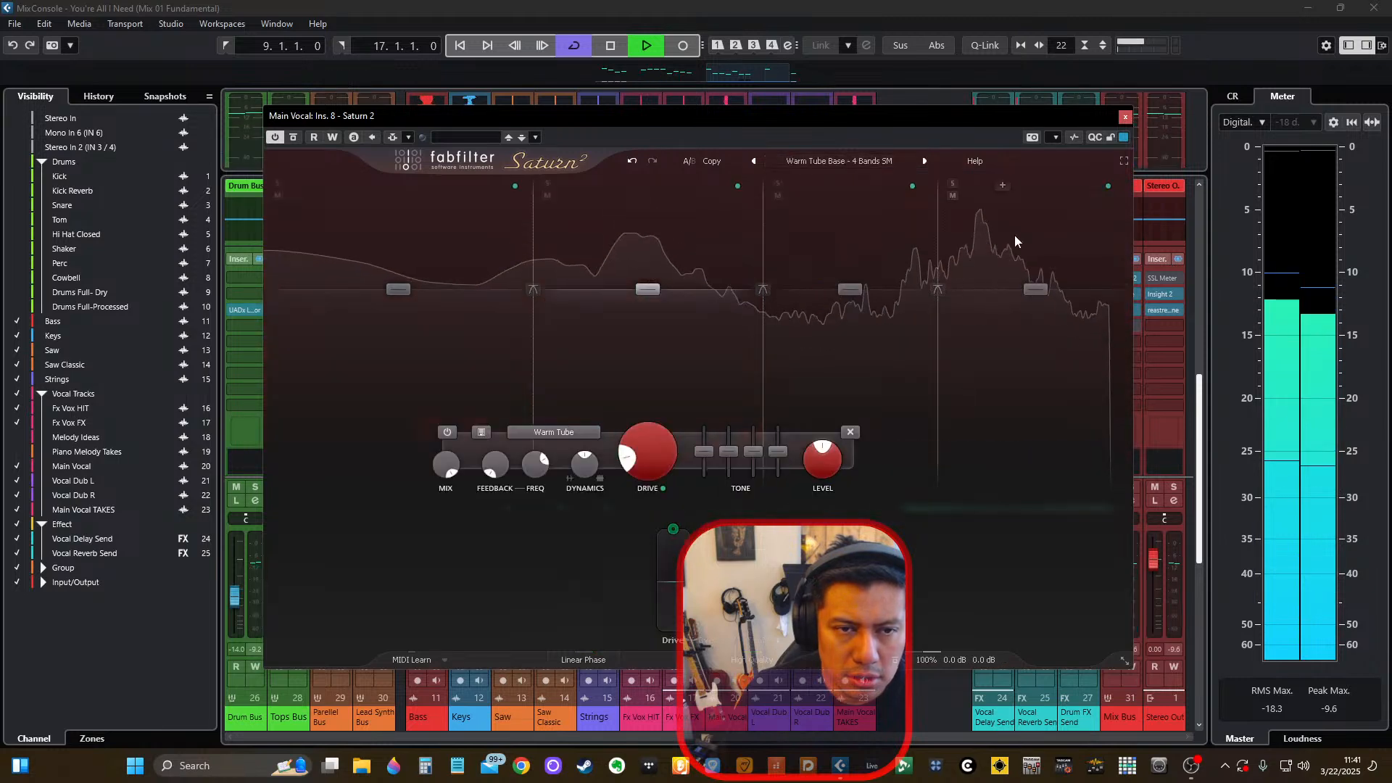
left_click(1125, 117)
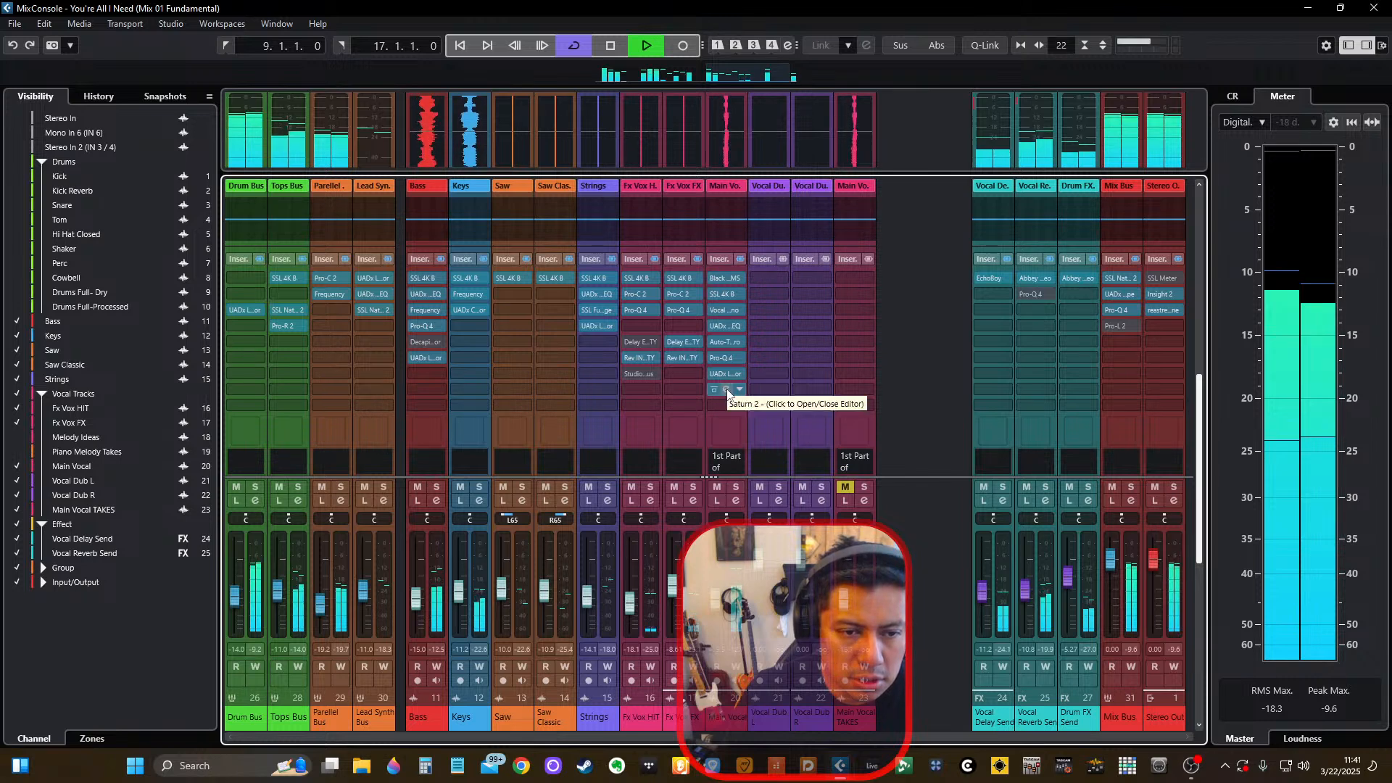
left_click(736, 487)
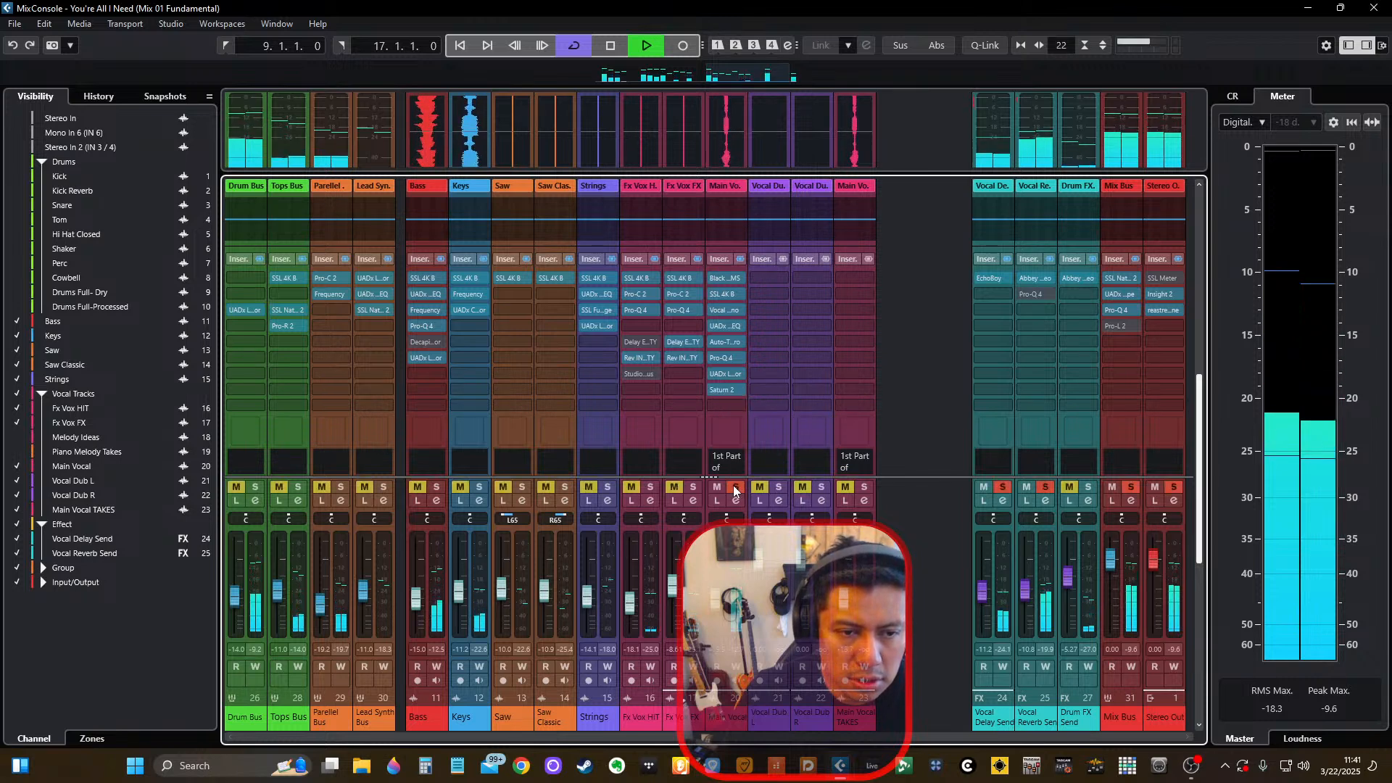
left_click(736, 487)
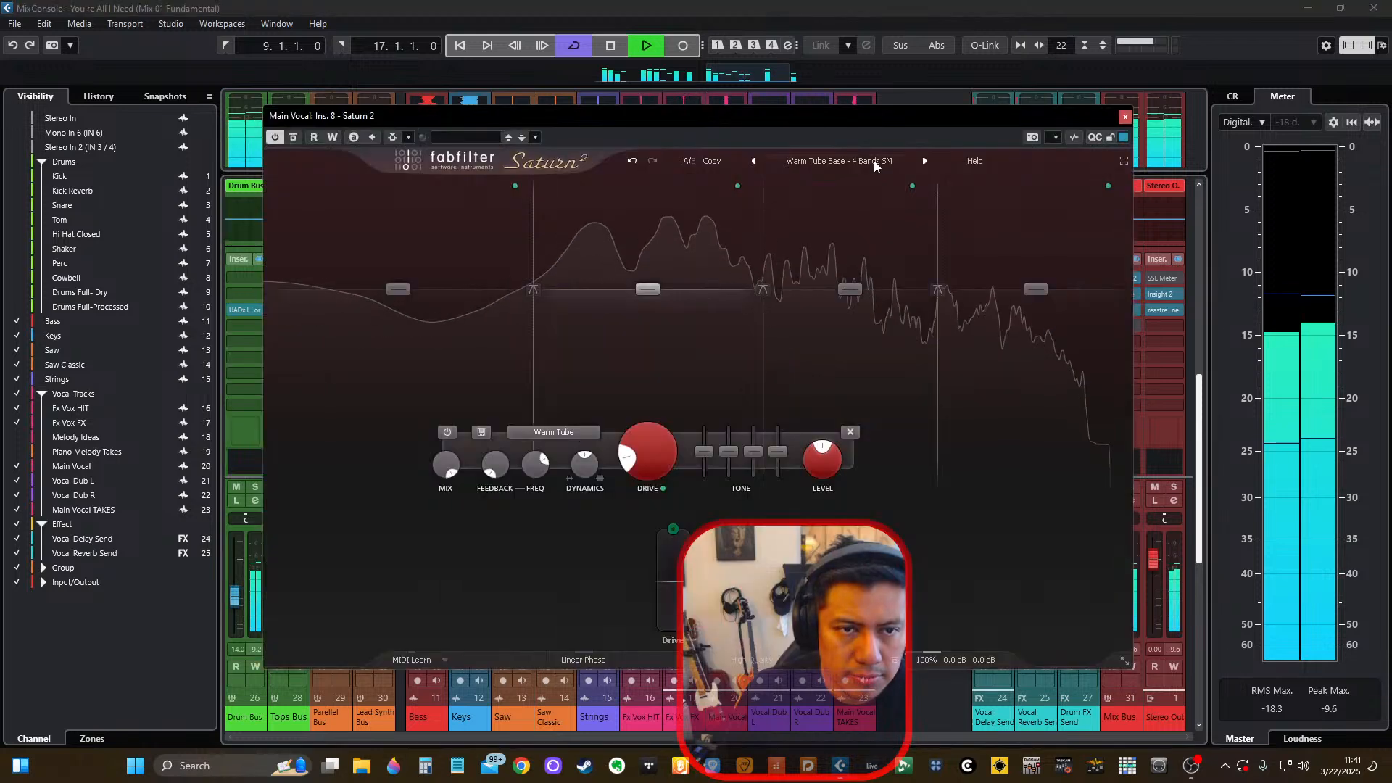
Audition Saturn 2's guitar amp presets Power Overdrive I - 4 Bands SM, Smoothness FL, Sparkly bM and Stoner Amp MdB on Main Vocal.
left_click(866, 159)
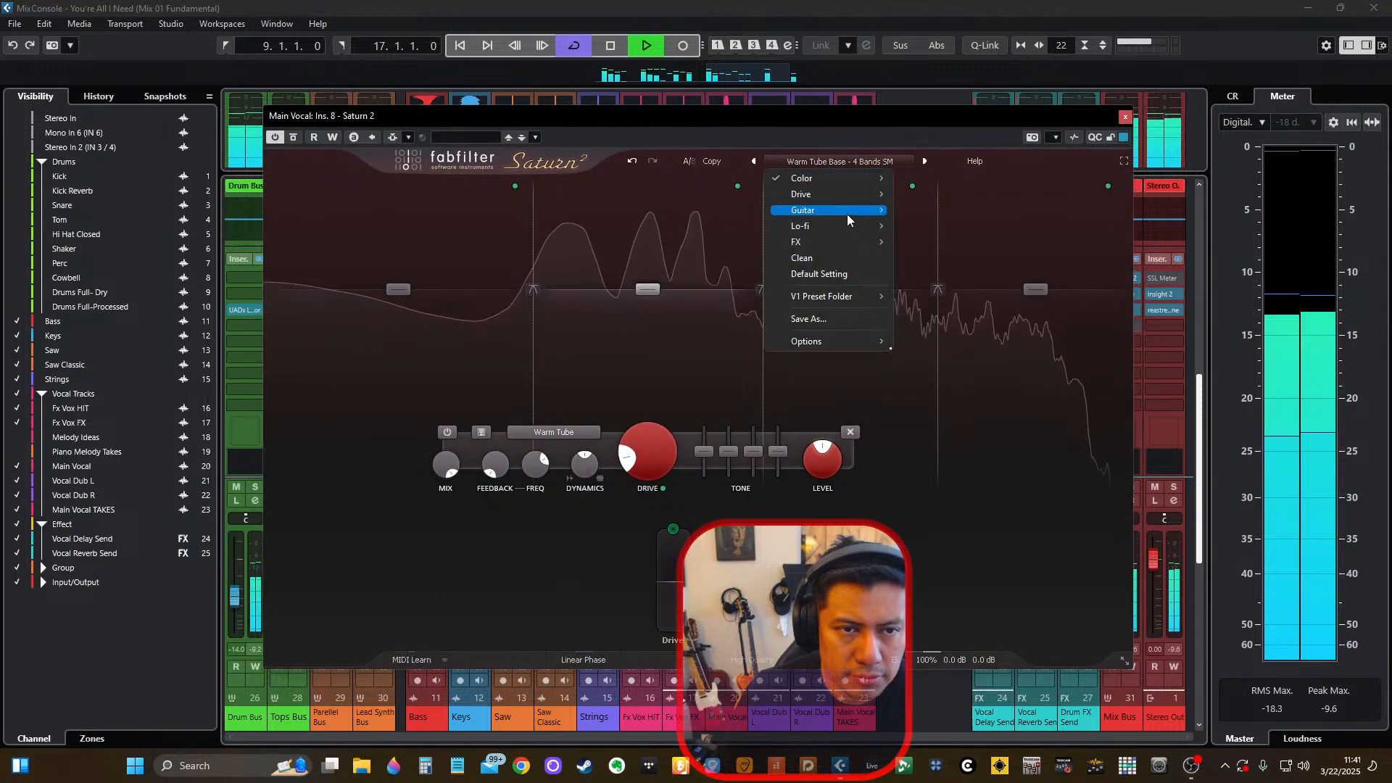
mouse_move(930, 210)
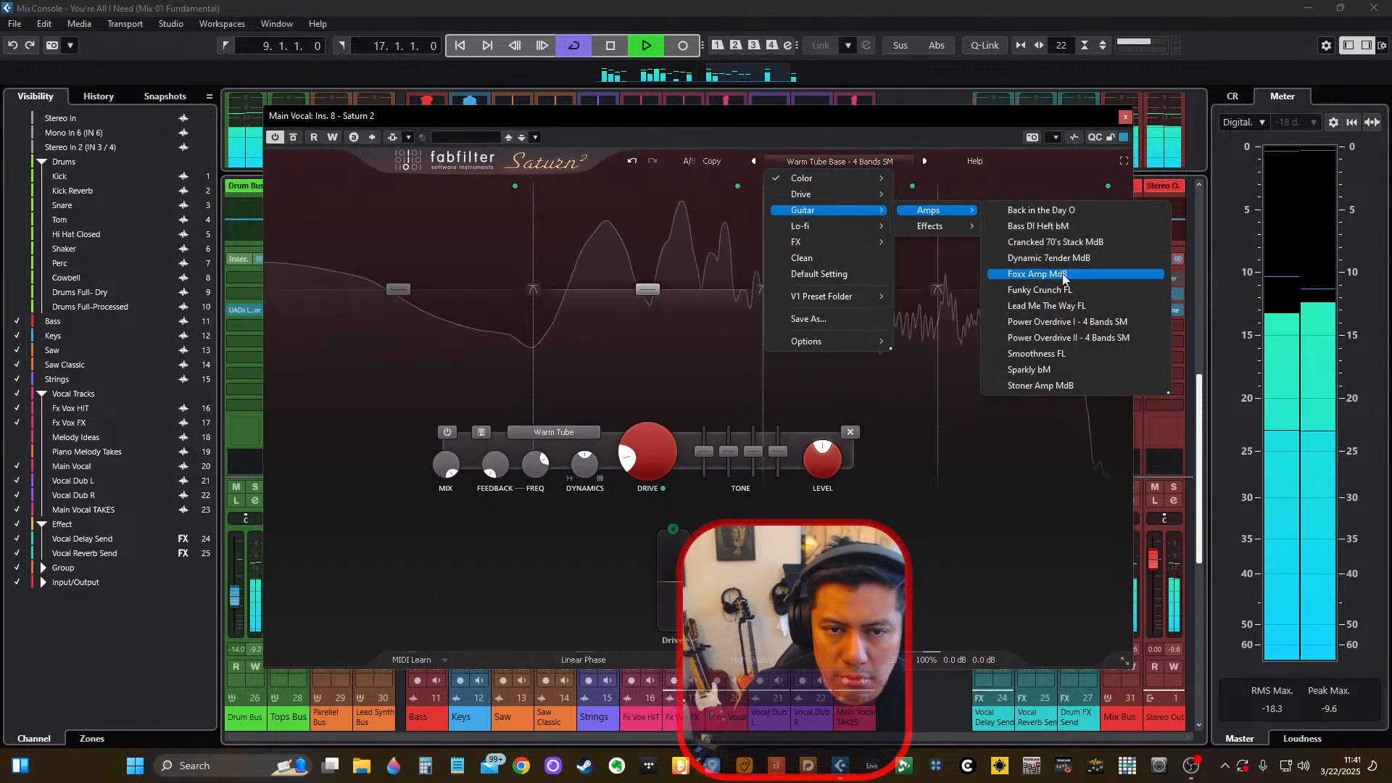
left_click(1069, 339)
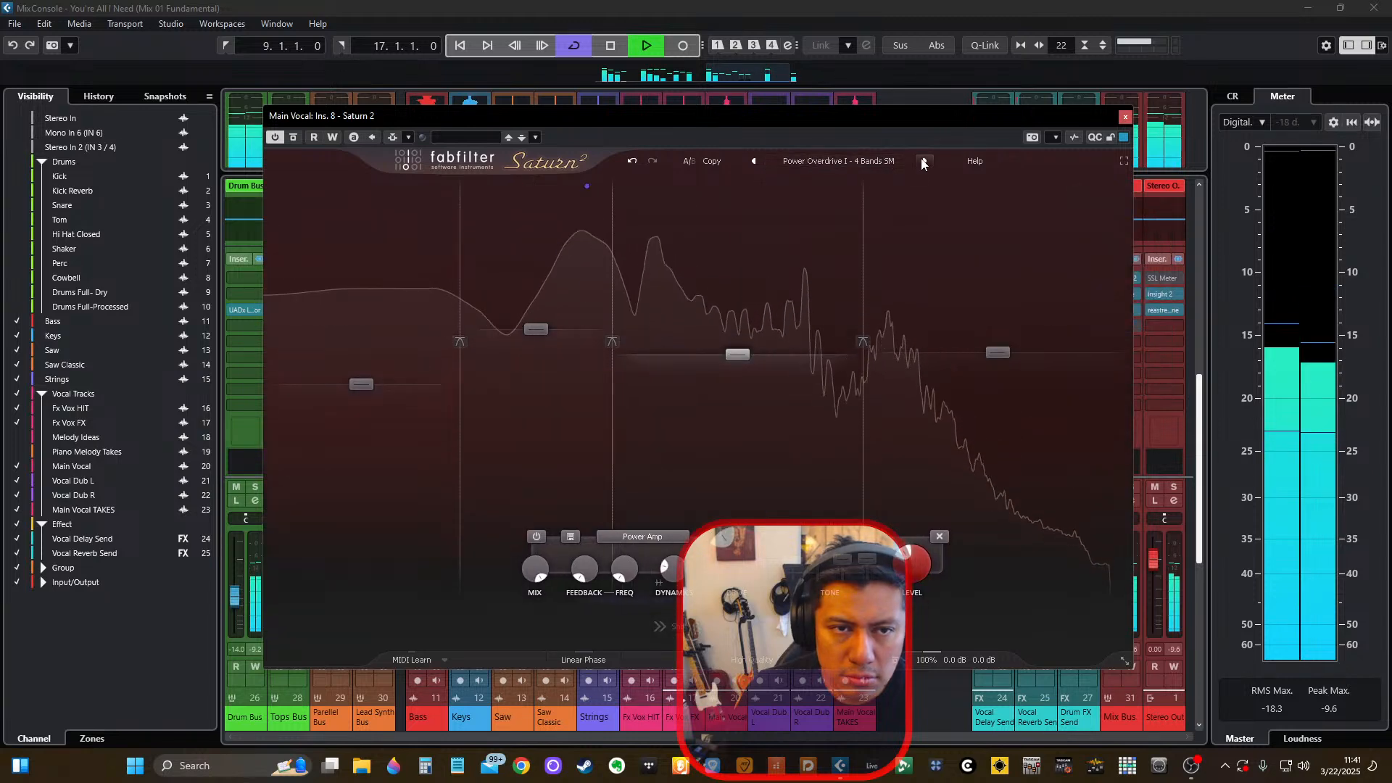
left_click(923, 160)
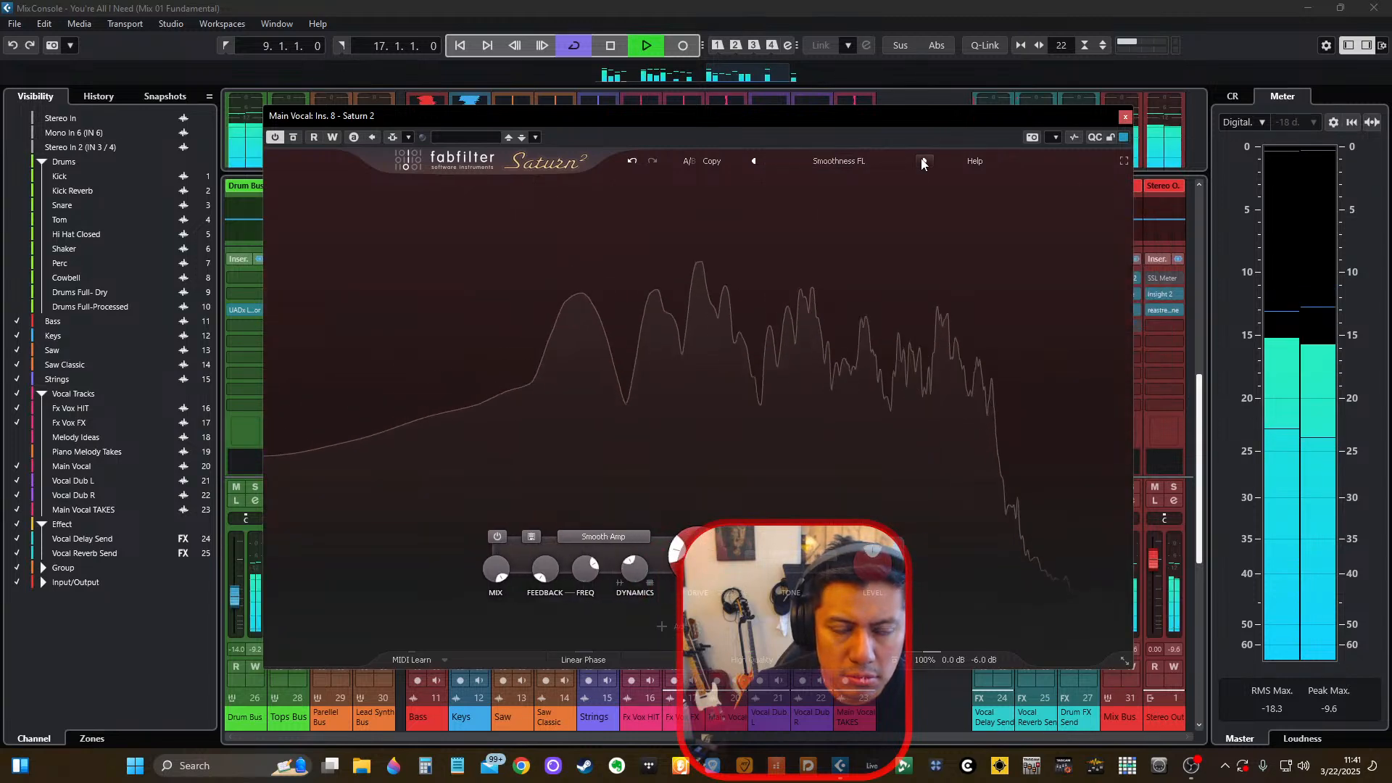
left_click(923, 161)
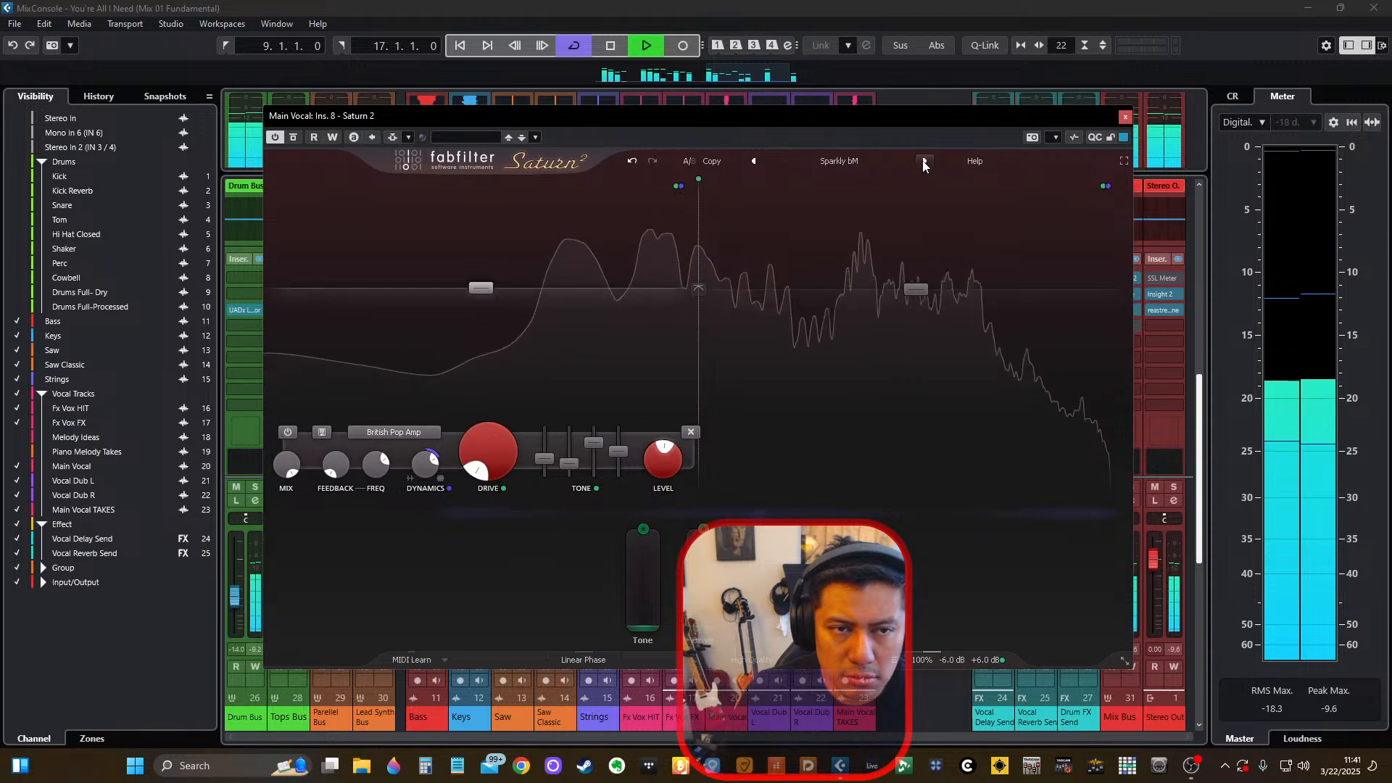
Try the Crancked 70's Stack MdB guitar amp preset and the You-Knee-Vibe MdB guitar effect preset on Main Vocal during playback.
left_click(841, 161)
mouse_move(858, 212)
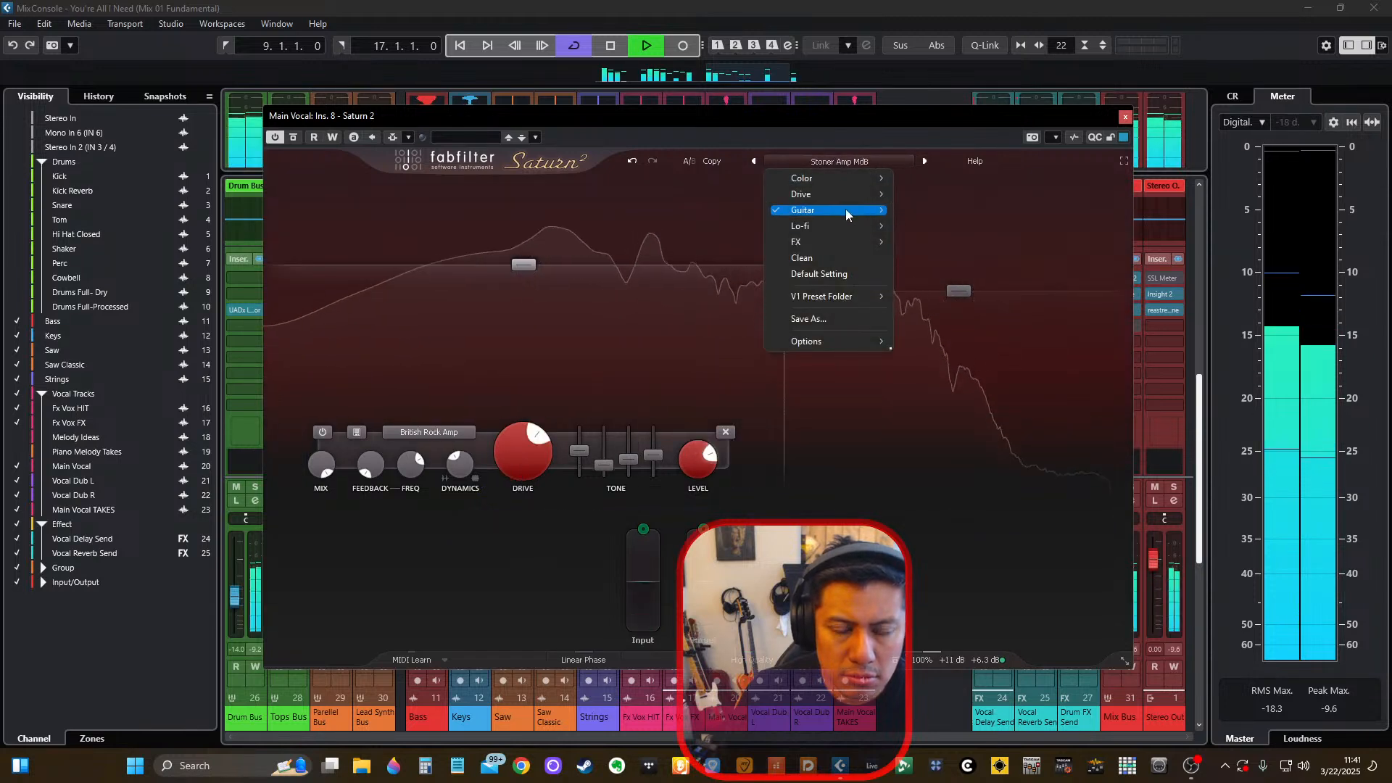
mouse_move(935, 211)
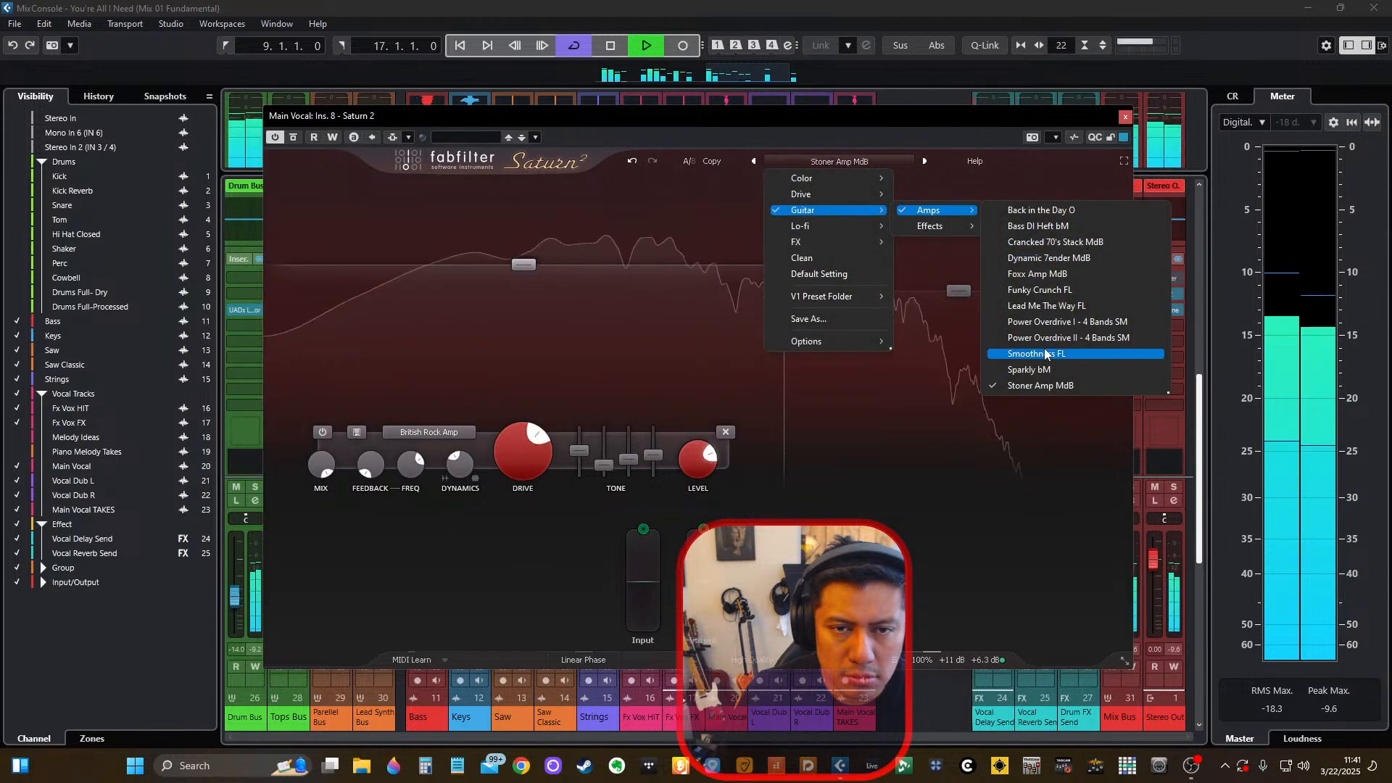
left_click(1089, 242)
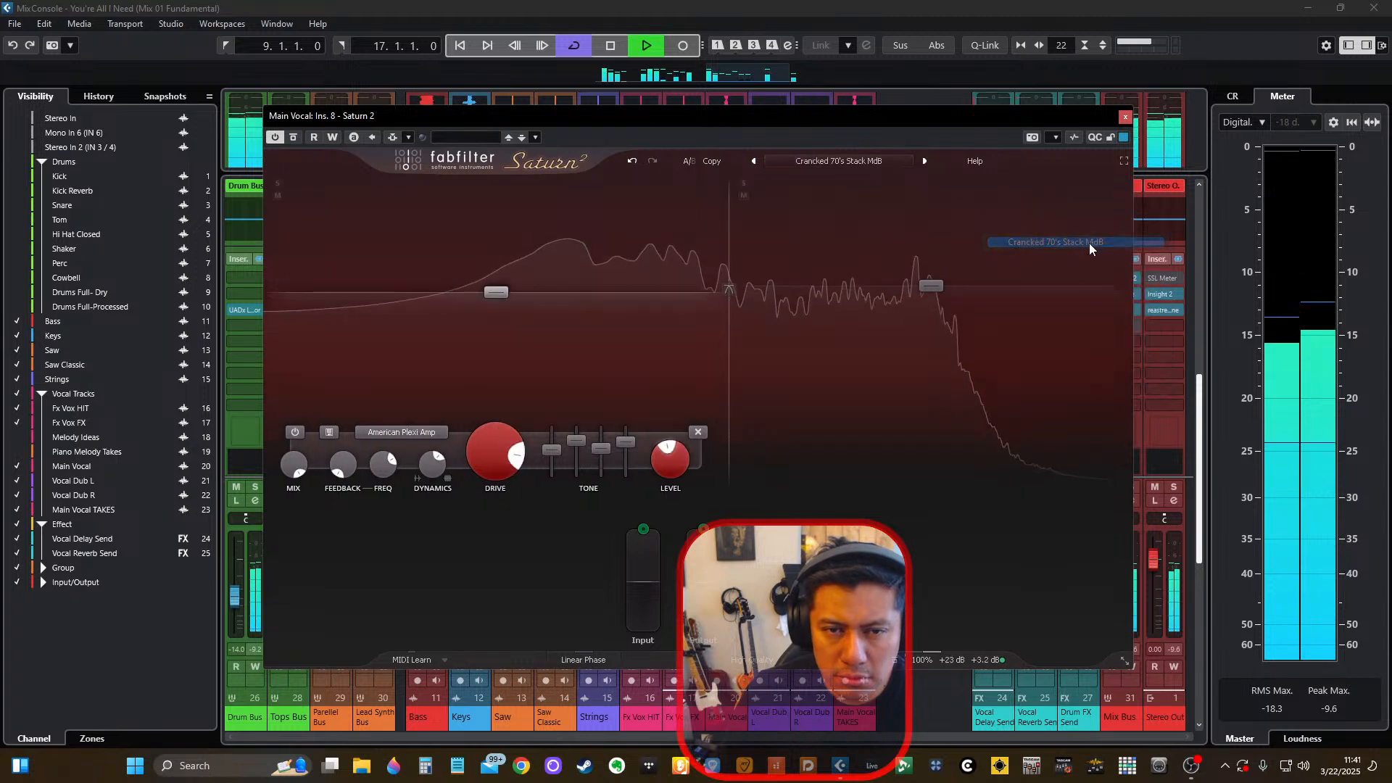
left_click(843, 163)
mouse_move(856, 215)
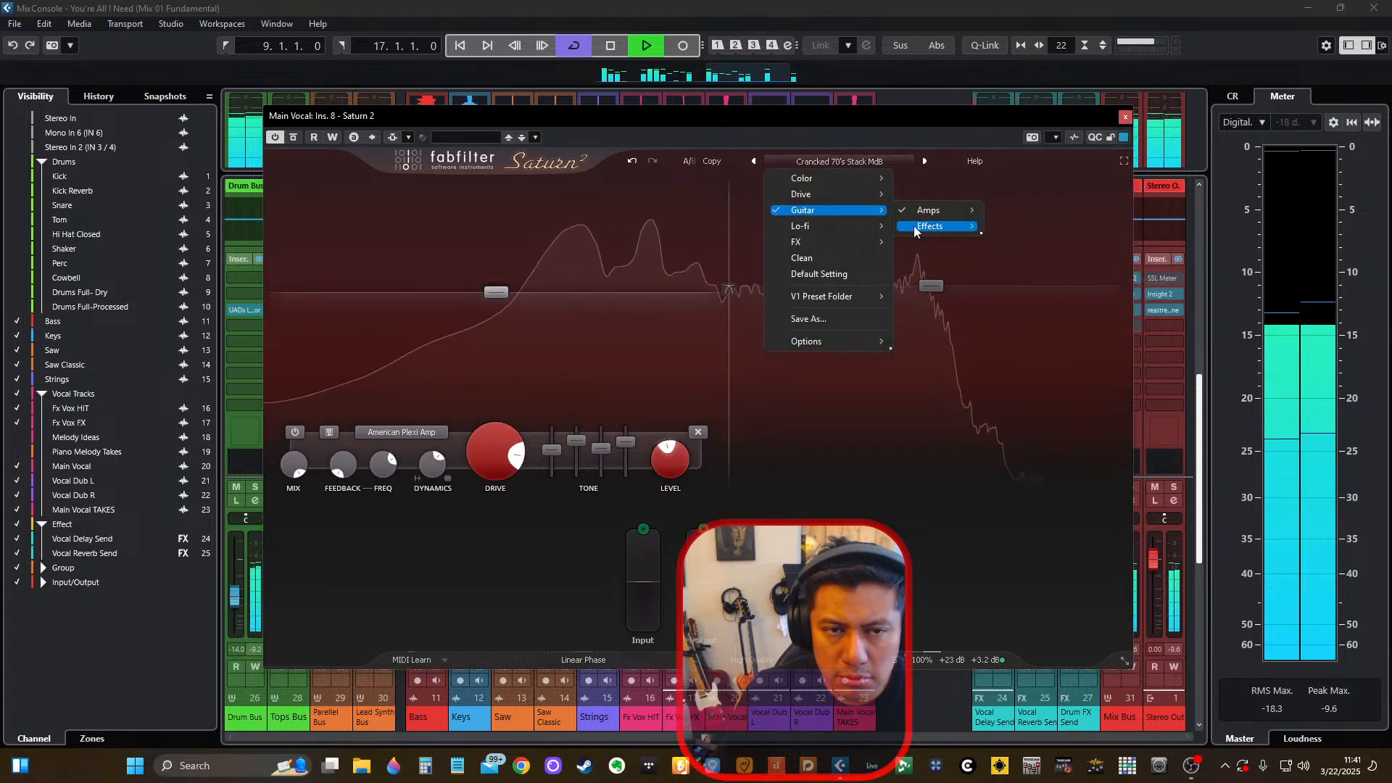
mouse_move(937, 227)
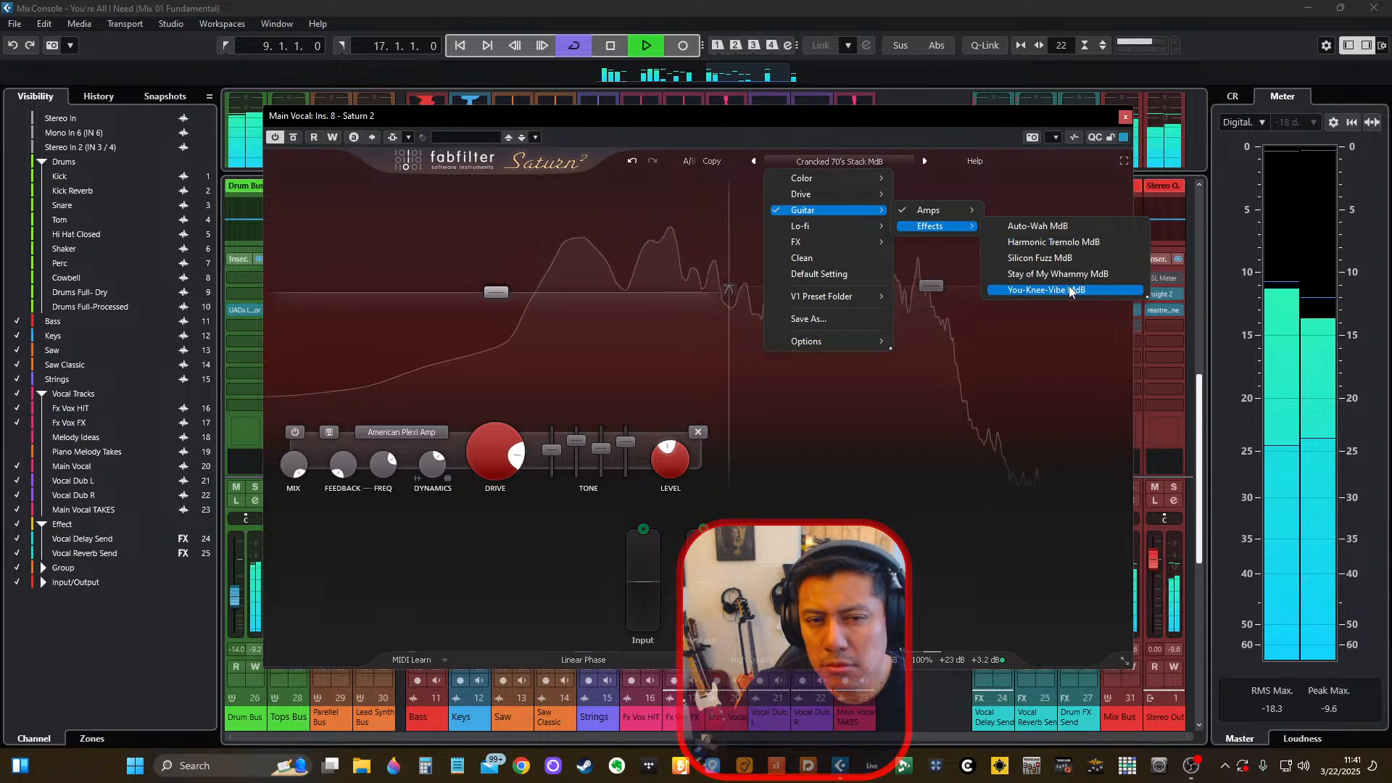
left_click(1046, 289)
Audition Saturn 2's Lo-fi presets A Wobble Pour Toi MdB, Antique Public Address Dax and Granny's Attic Amp MdB on Main Vocal.
left_click(856, 161)
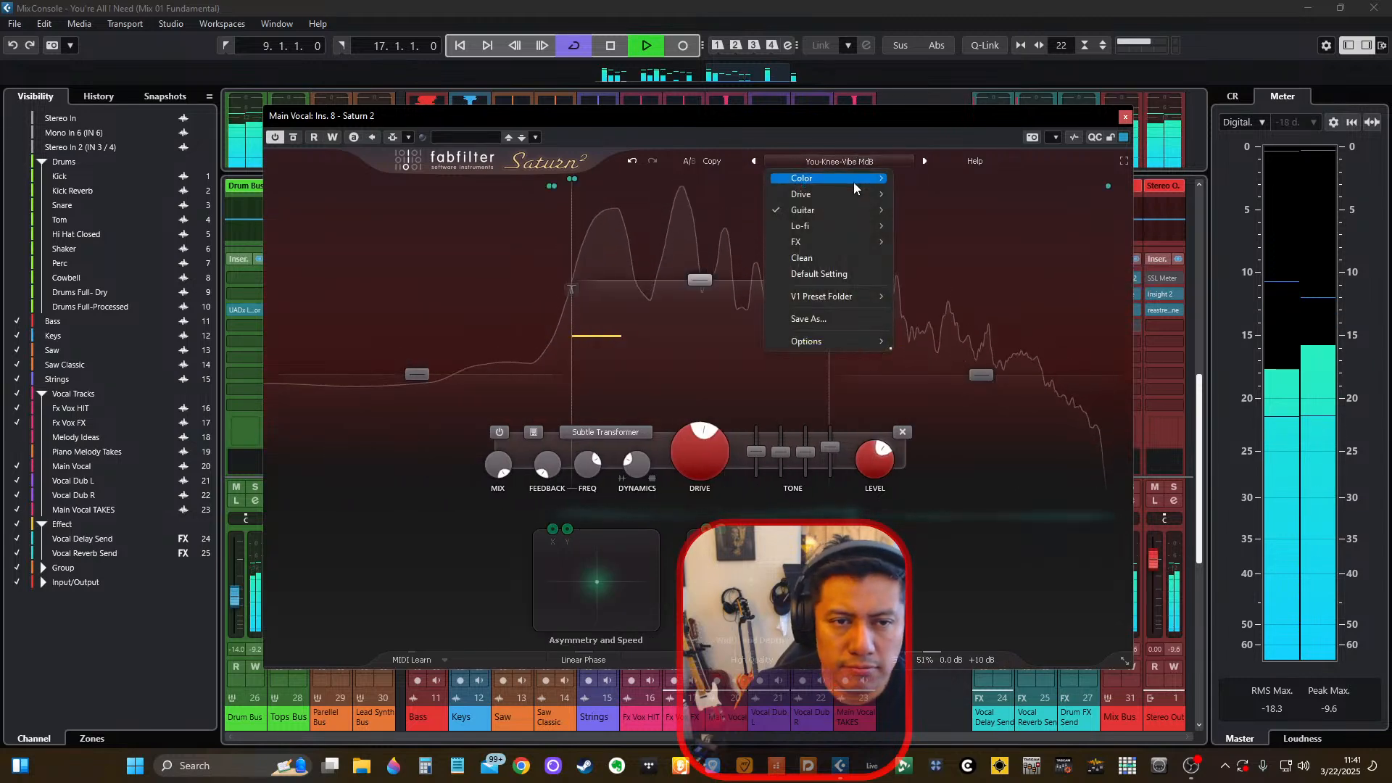
mouse_move(860, 223)
left_click(920, 228)
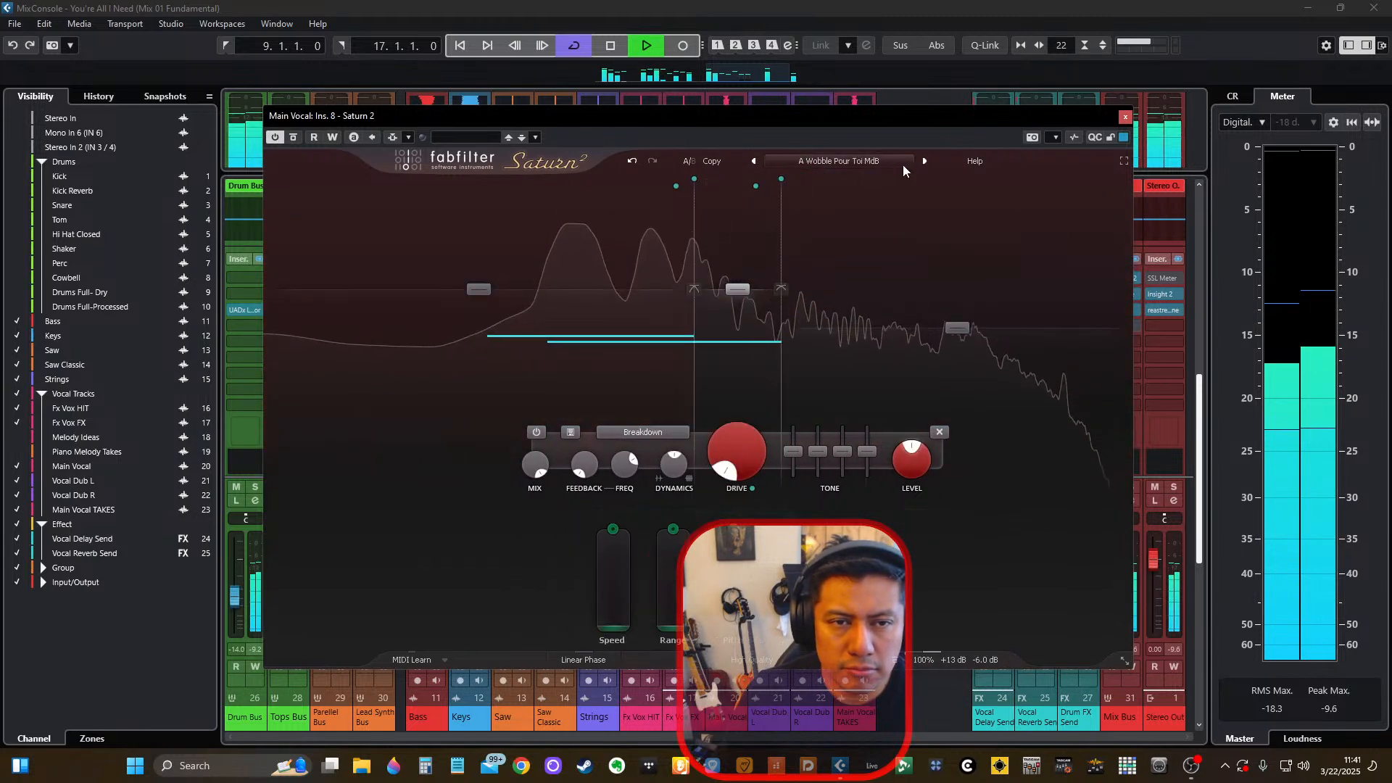
left_click(924, 160)
left_click(925, 161)
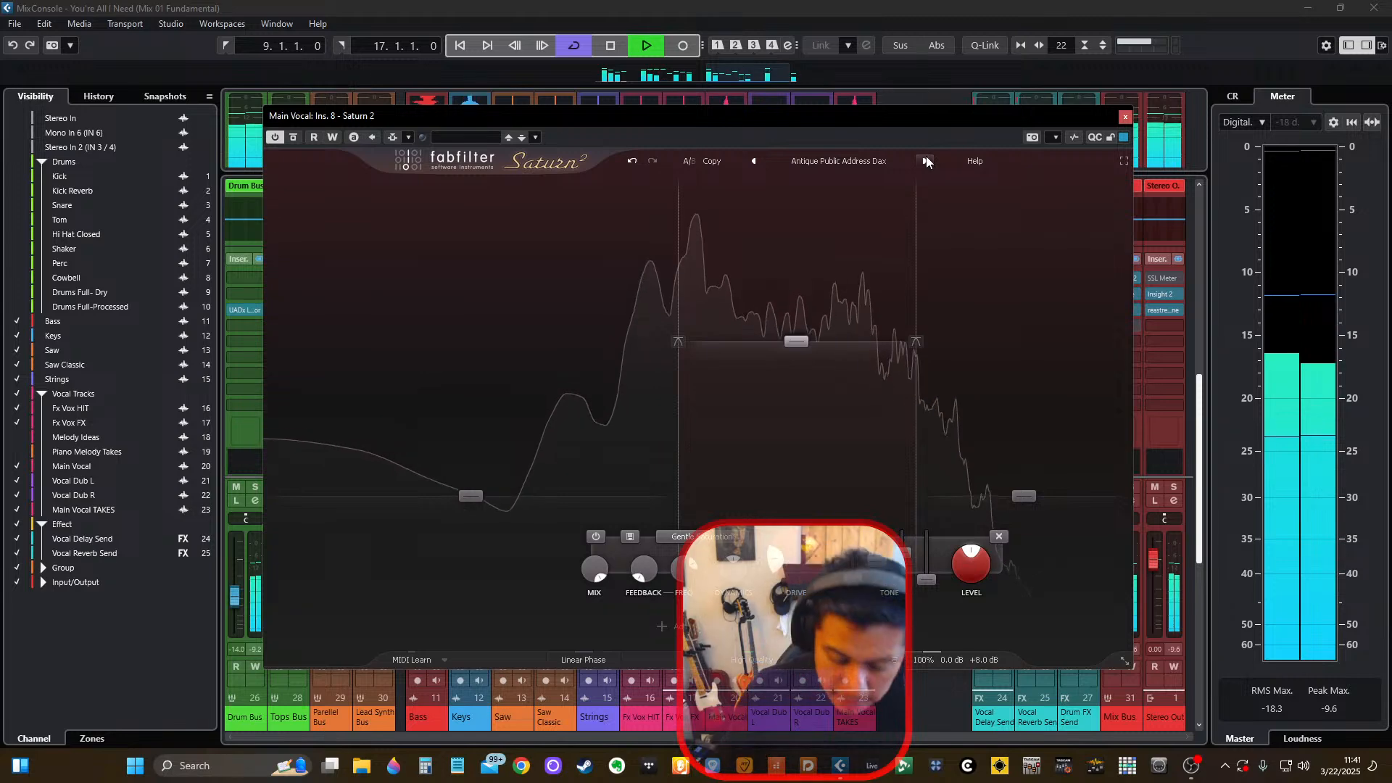
left_click(927, 161)
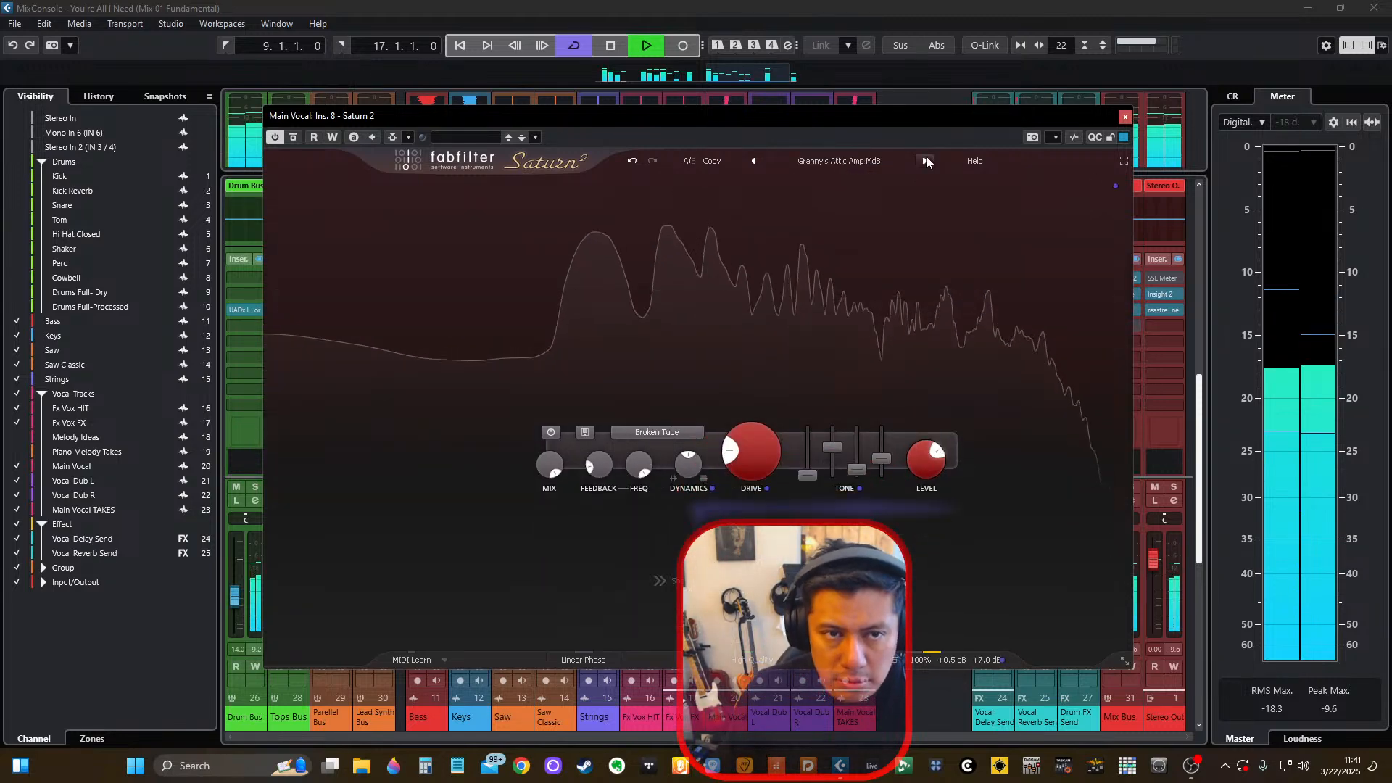
Continue through the Lo-fi presets Lo-Fi Maker bM, LoFi Add I SM, Modern Synth Sand O, Taped Mids I SM and Tascamagic MdB.
left_click(927, 160)
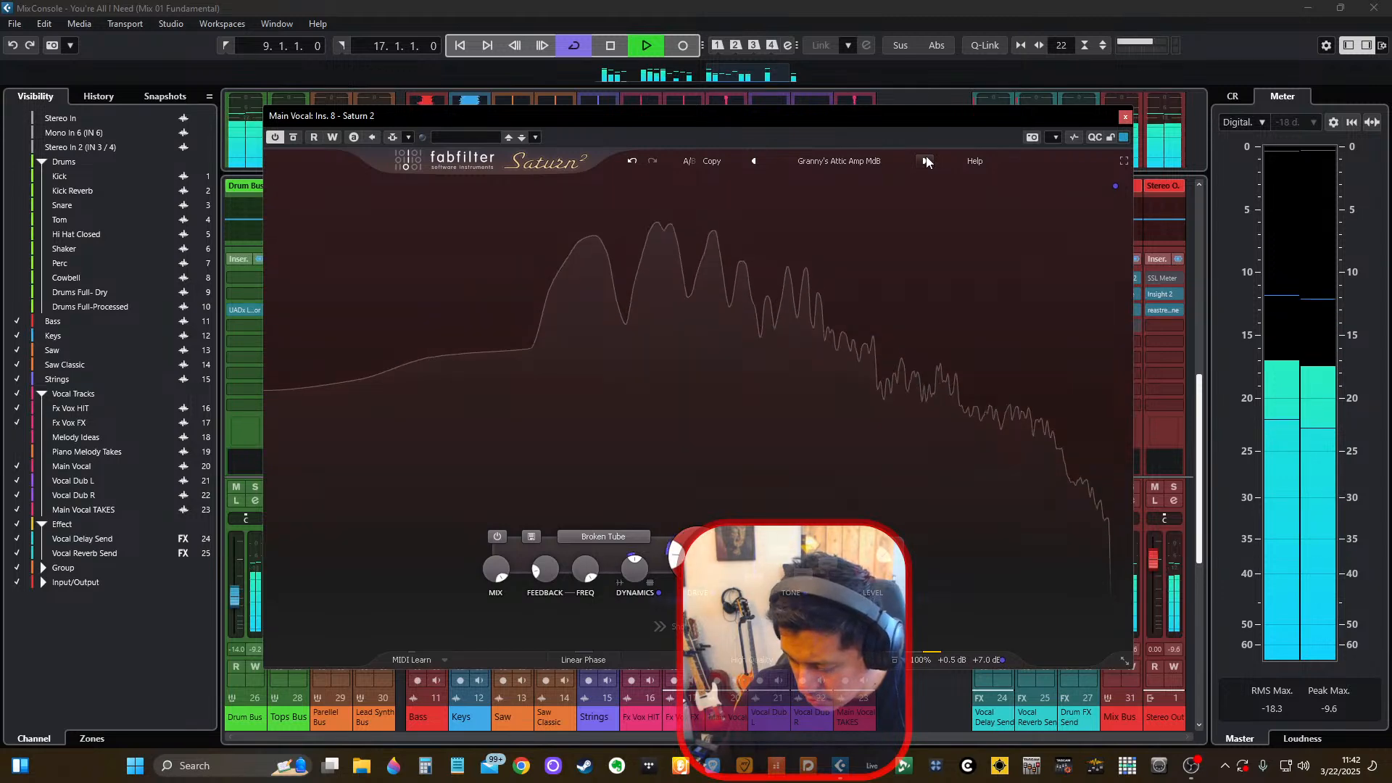
left_click(927, 161)
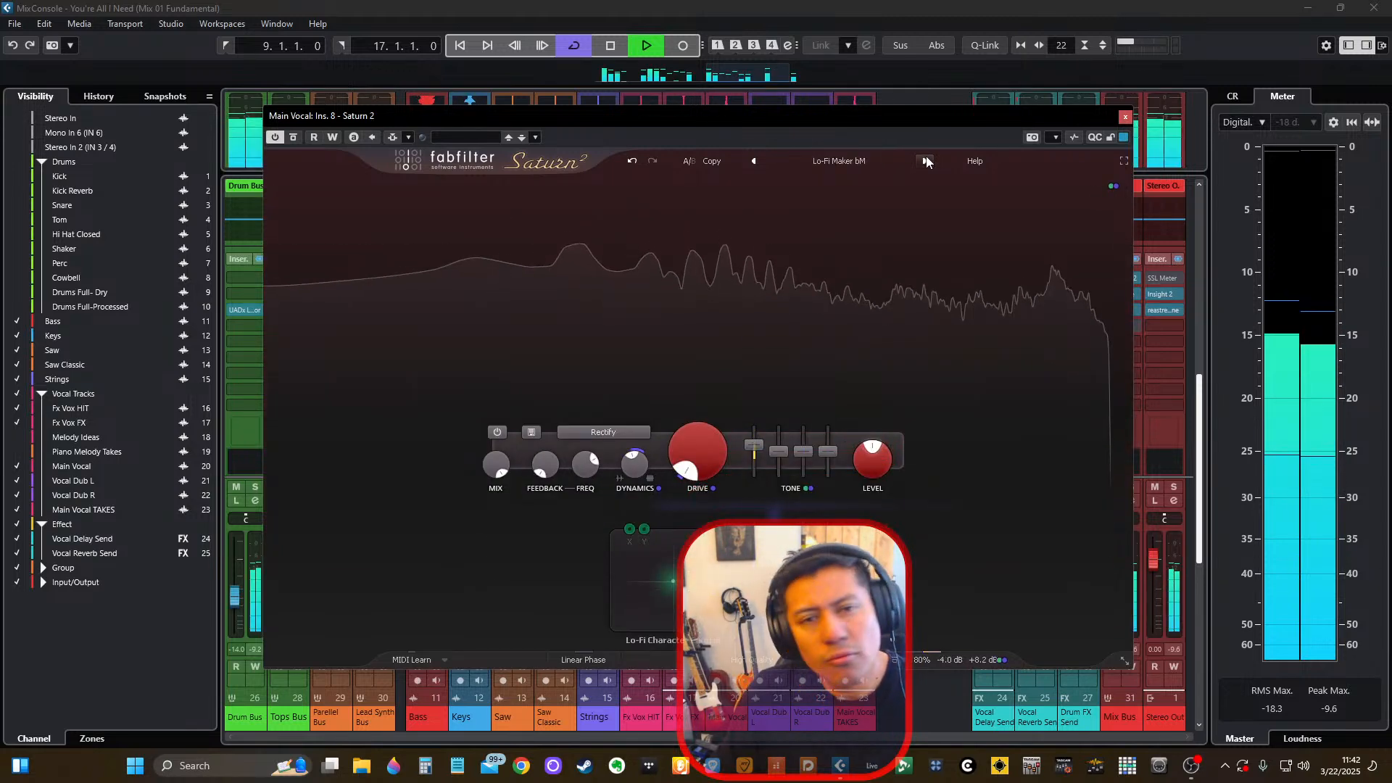
left_click(926, 161)
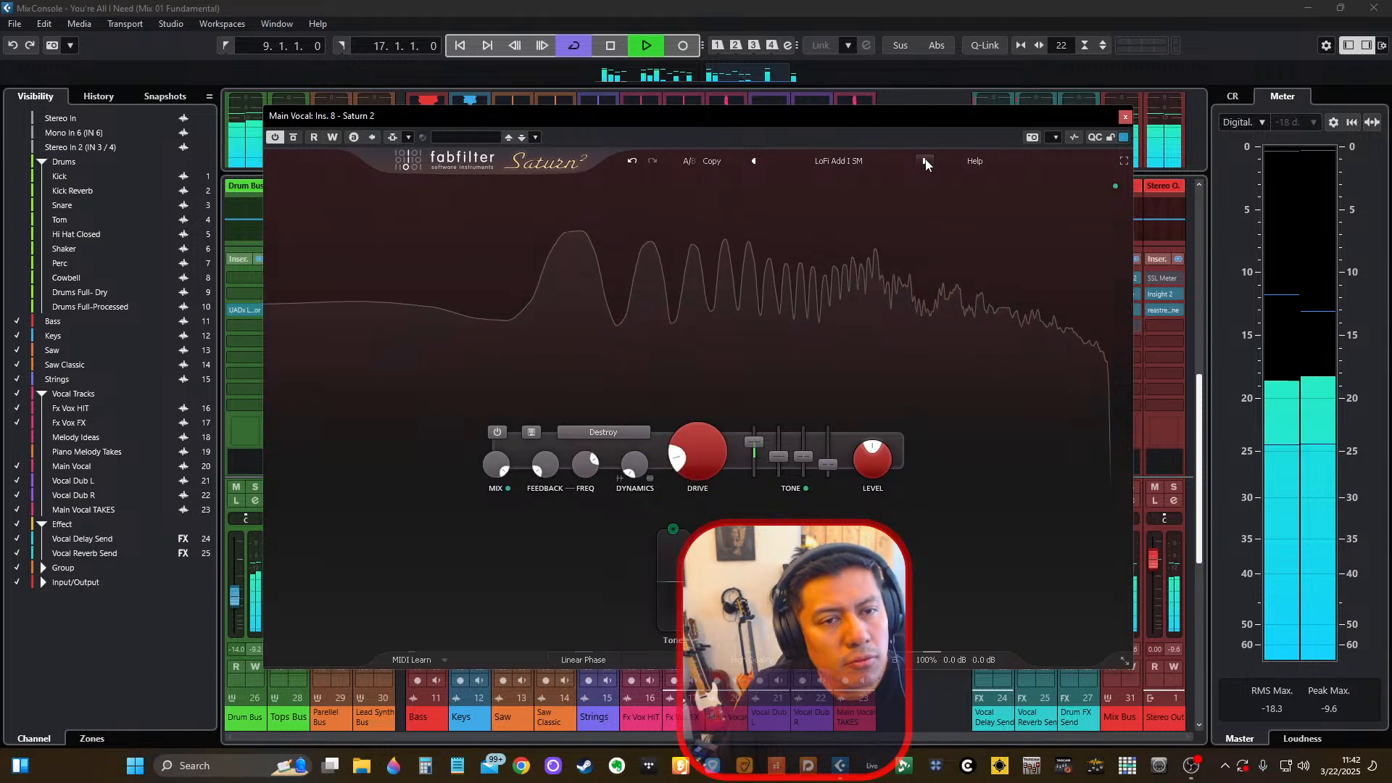
left_click(925, 161)
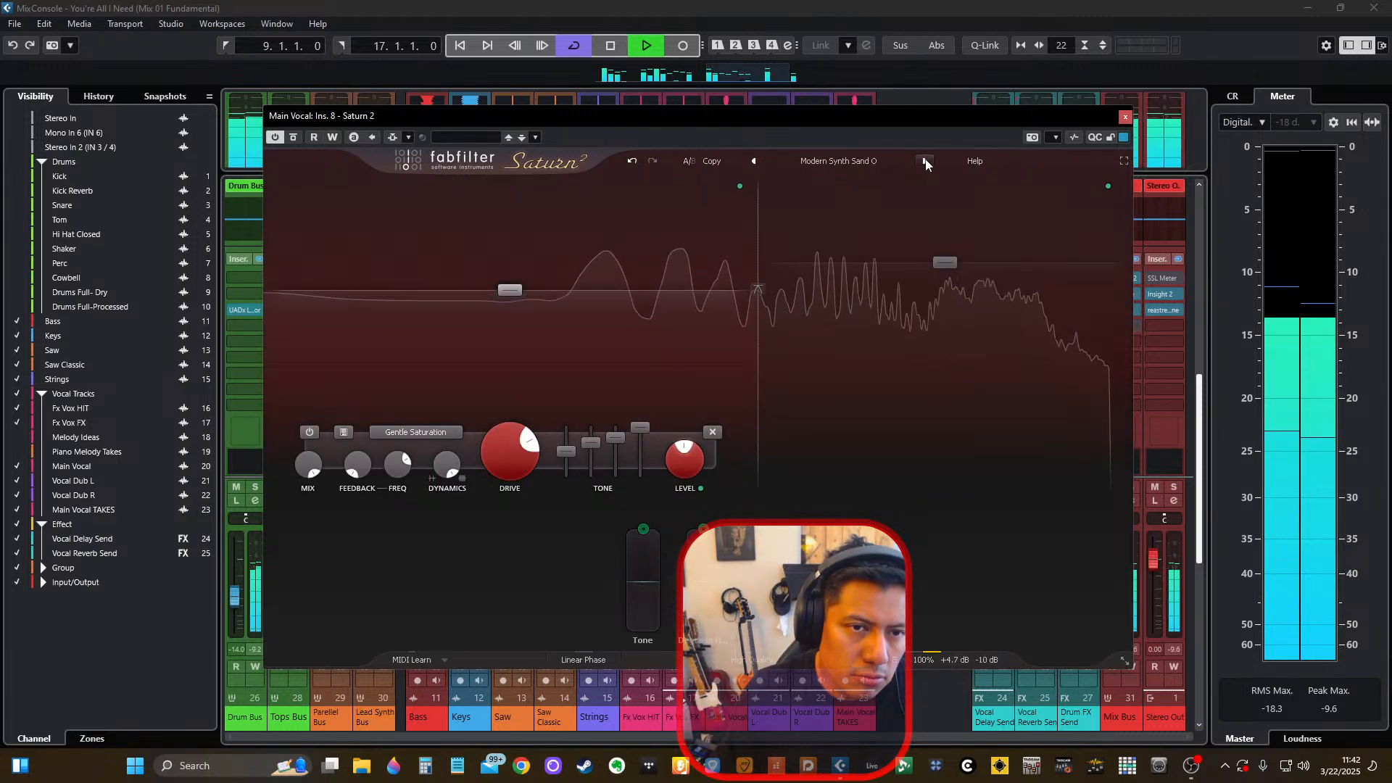
left_click(926, 161)
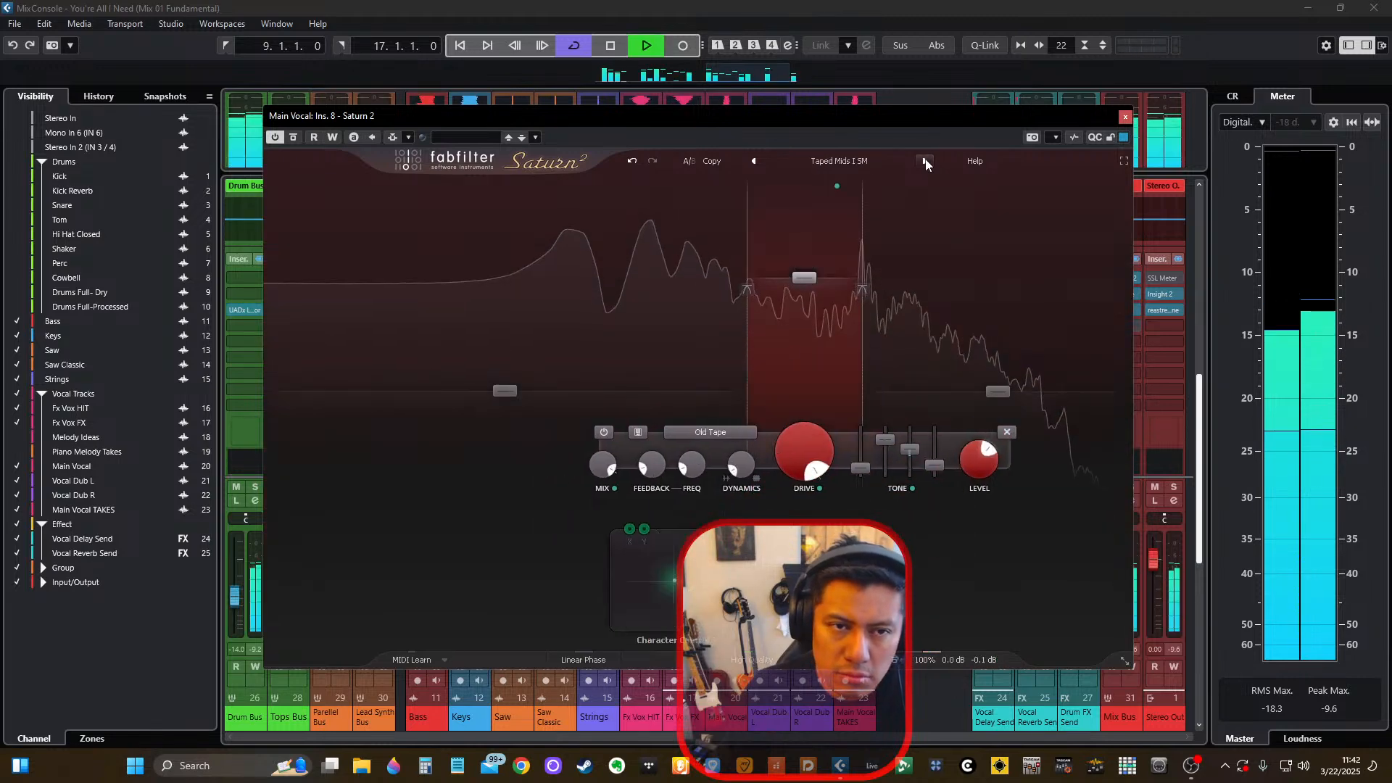
left_click(926, 160)
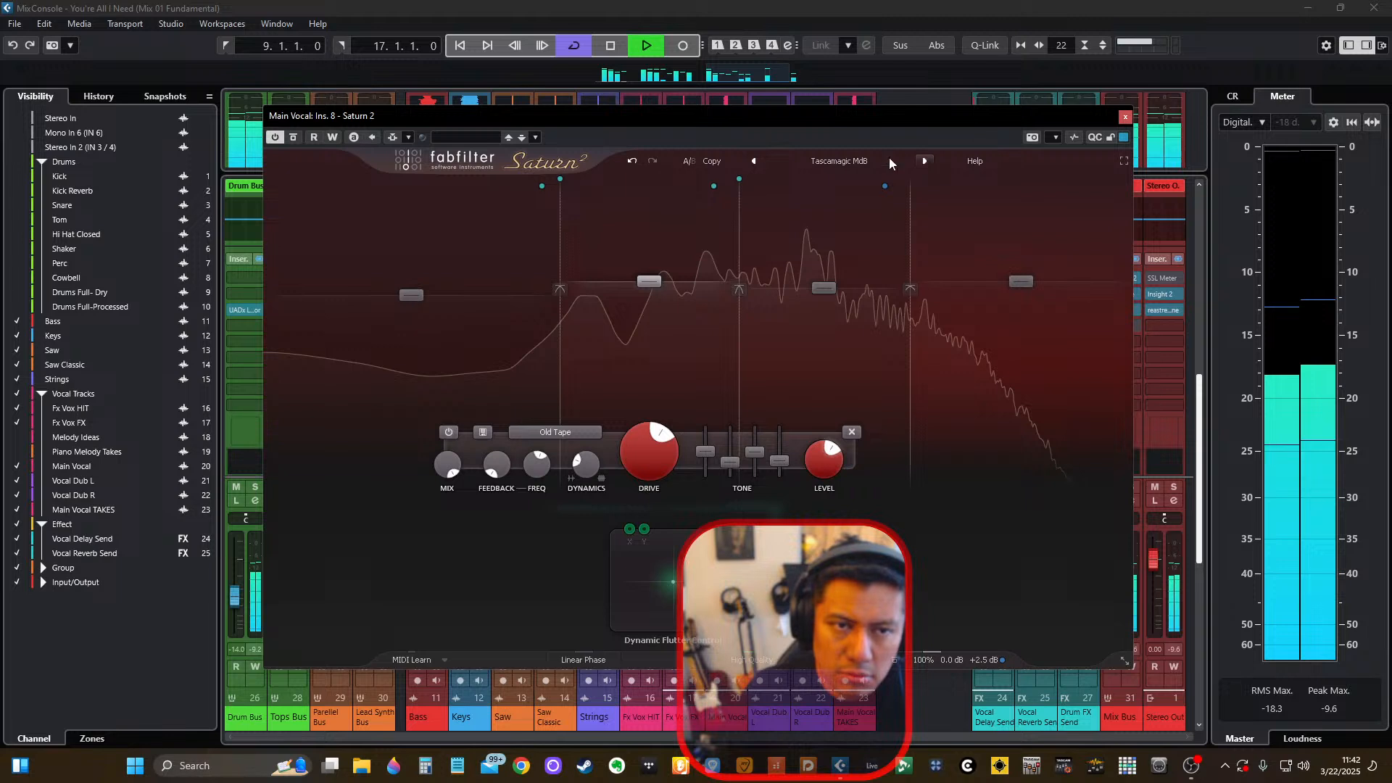
left_click(757, 159)
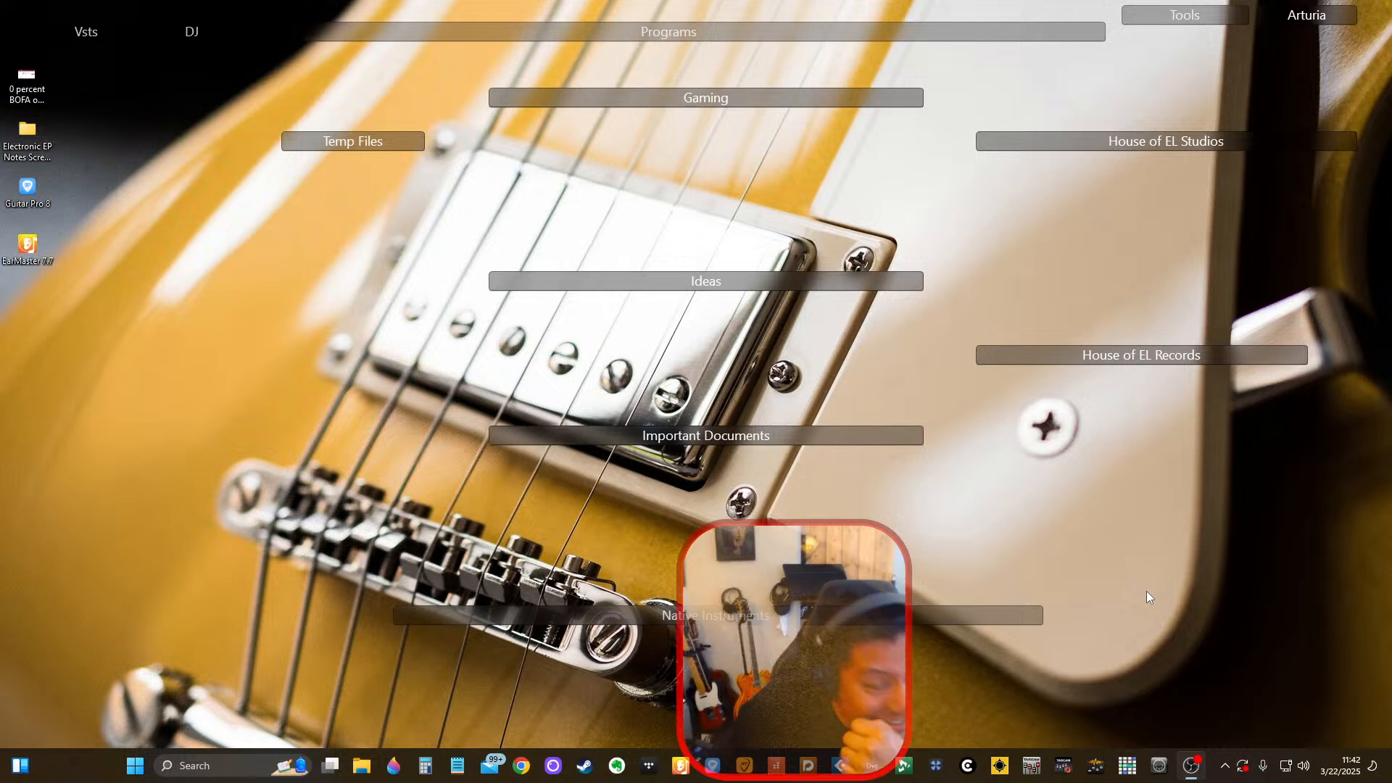
Exit the NVIDIA utility running in the background and check the Windows notifications.
left_click(1224, 767)
right_click(1199, 724)
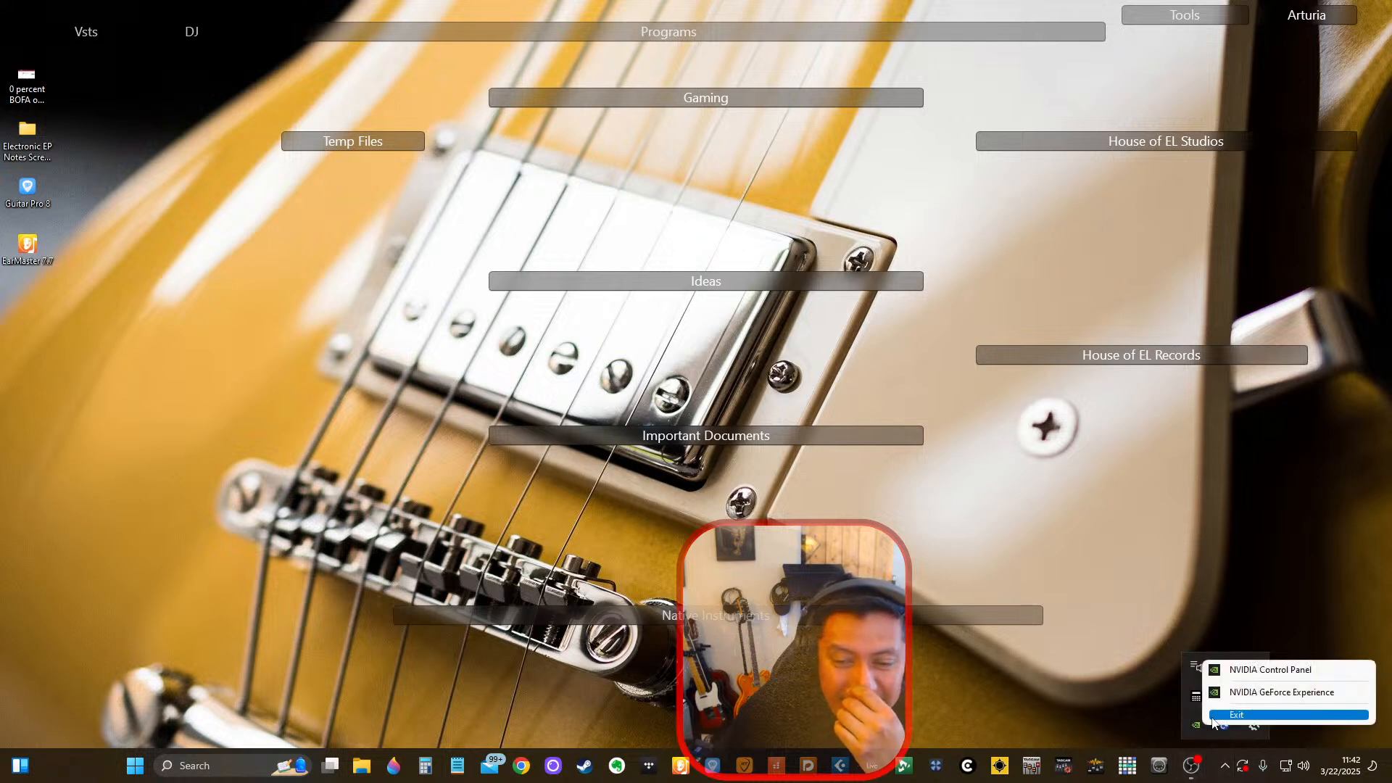
left_click(1219, 719)
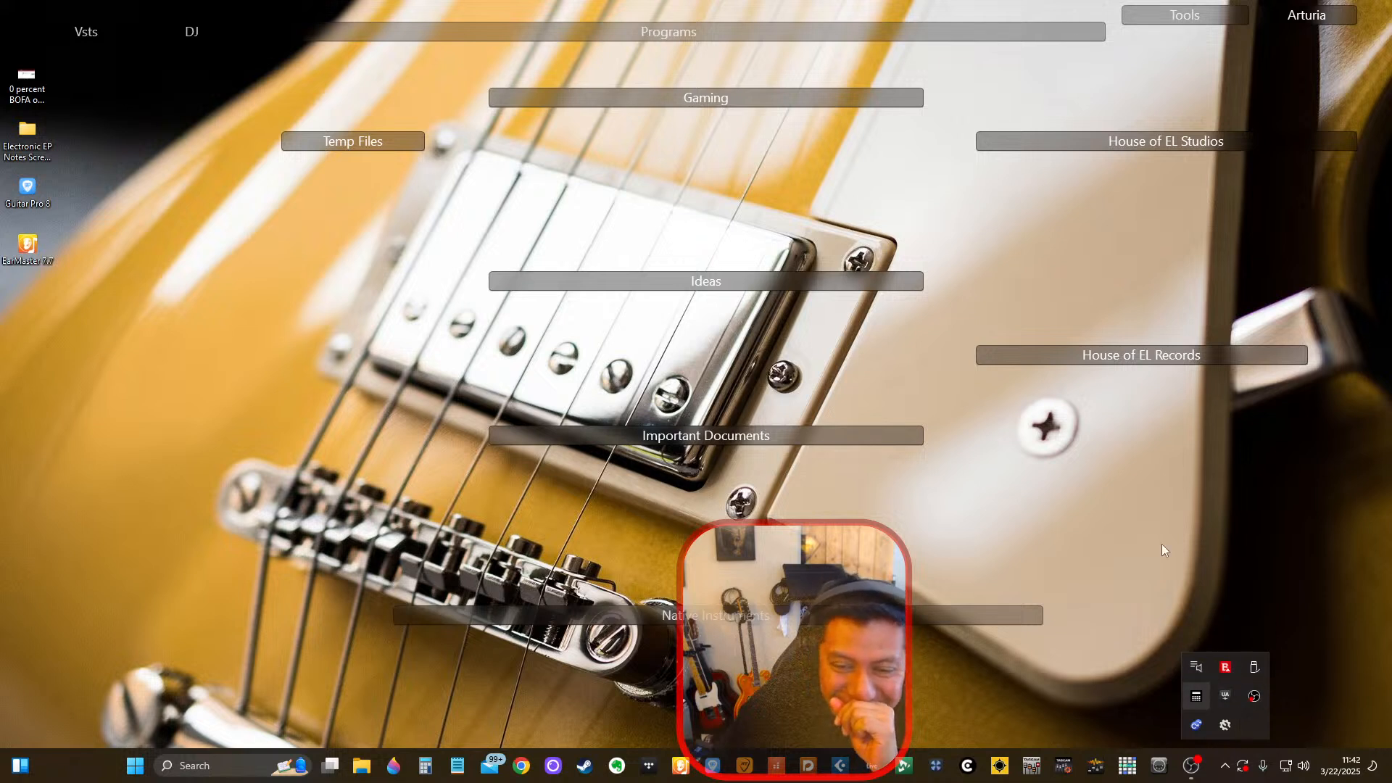
left_click(1133, 723)
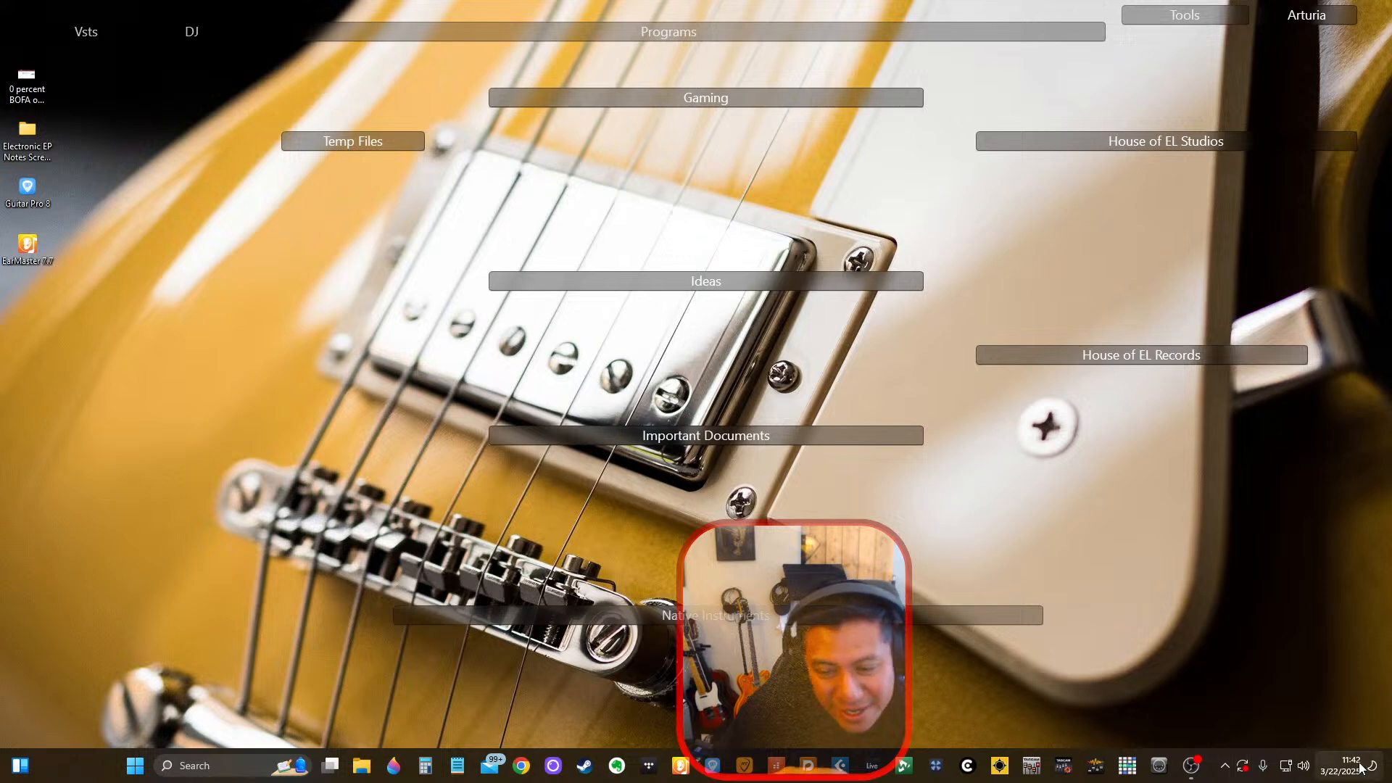
left_click(1325, 763)
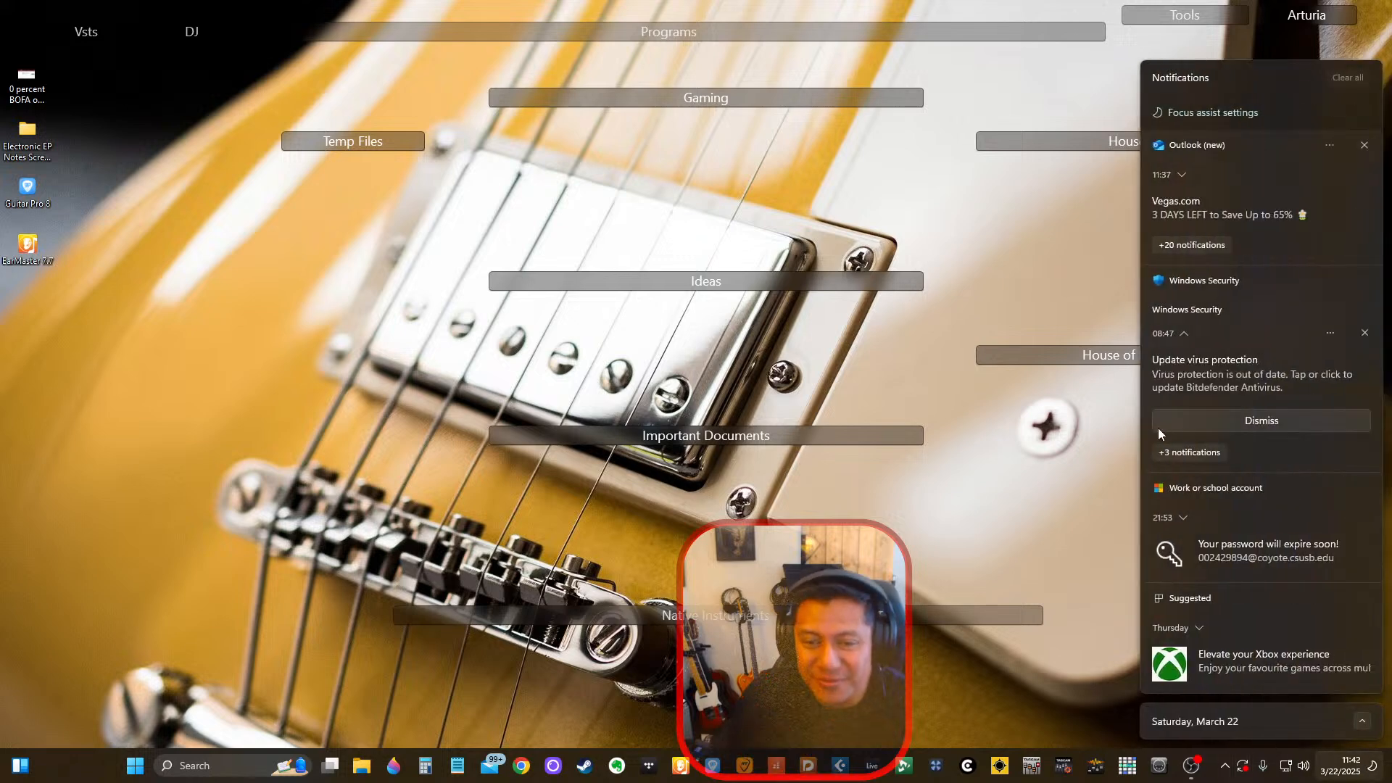
left_click(1054, 466)
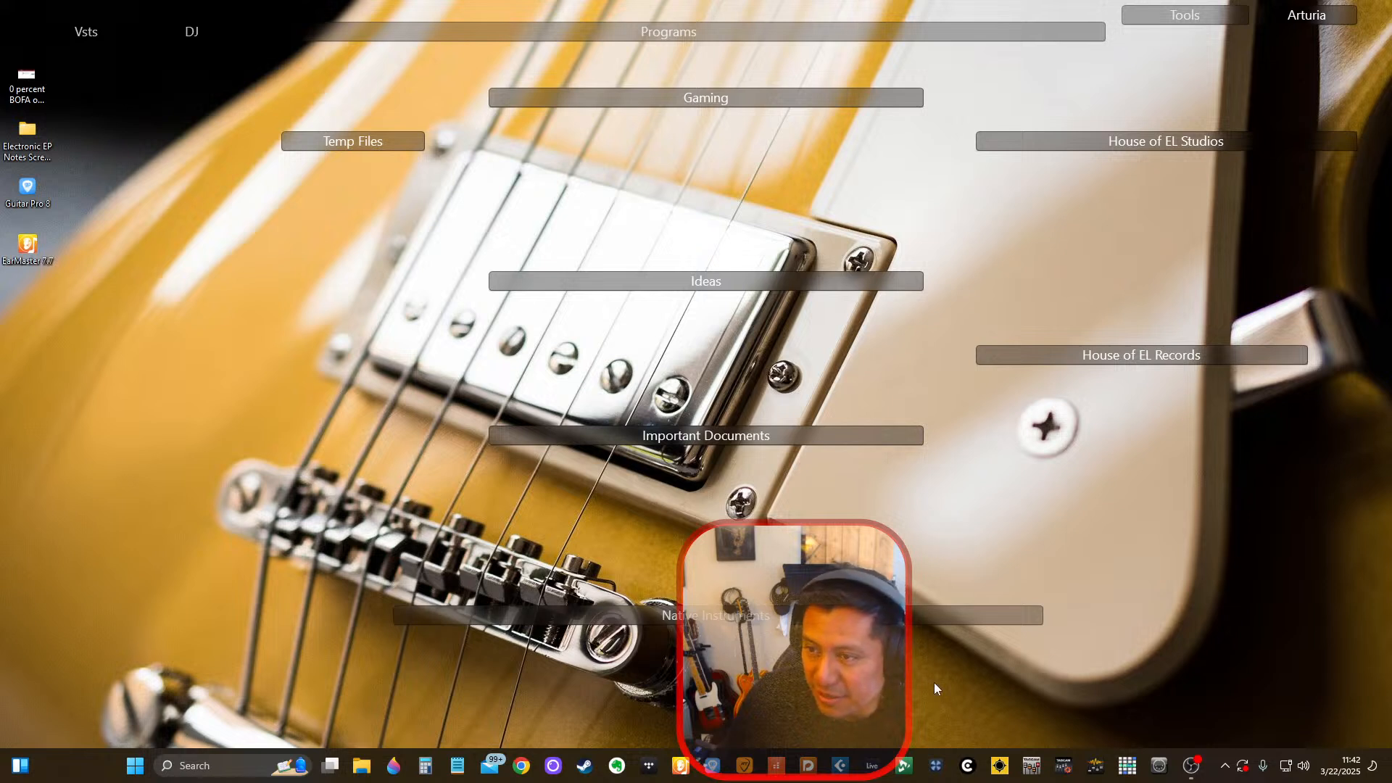
Relaunch Cubase using the current program preferences and reopen the recent project You're All I Need (Mix 01 Fundamental).
left_click(835, 767)
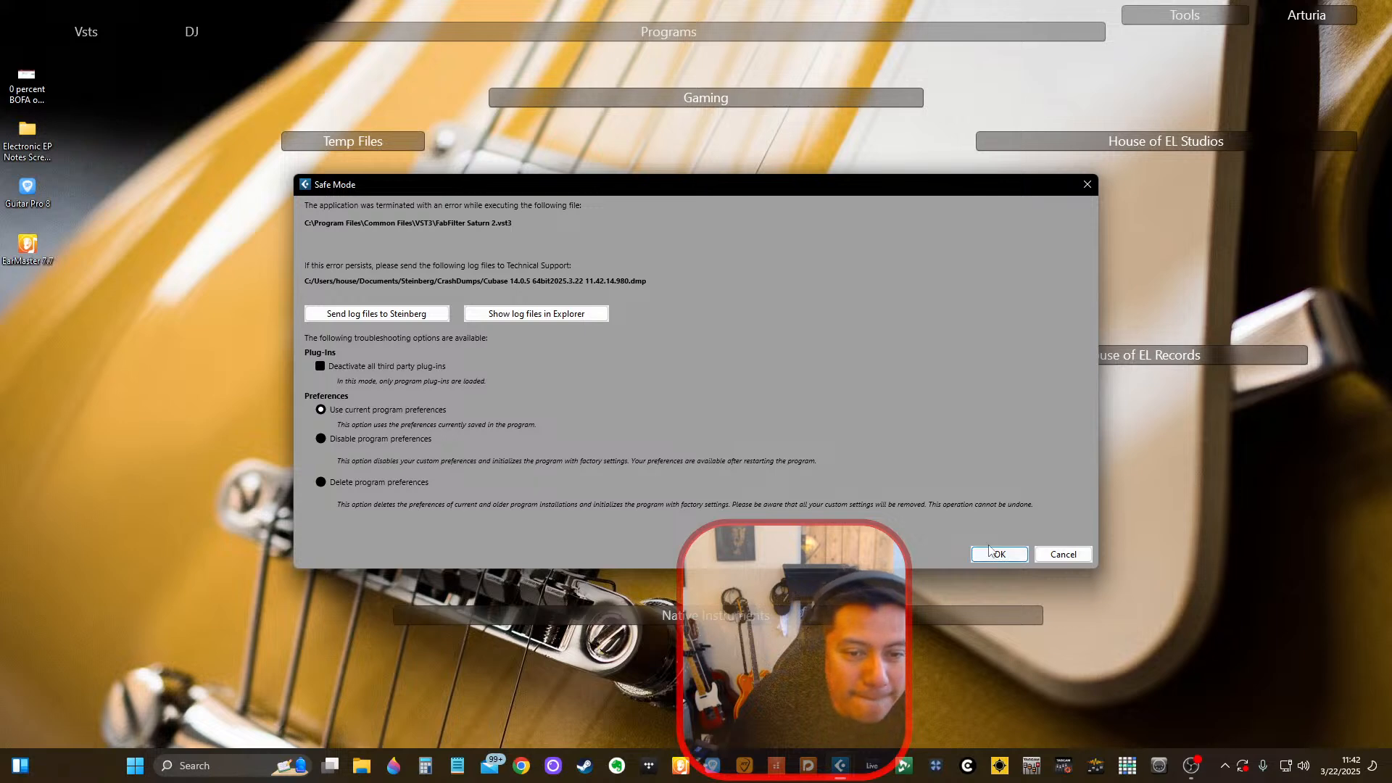
left_click(995, 552)
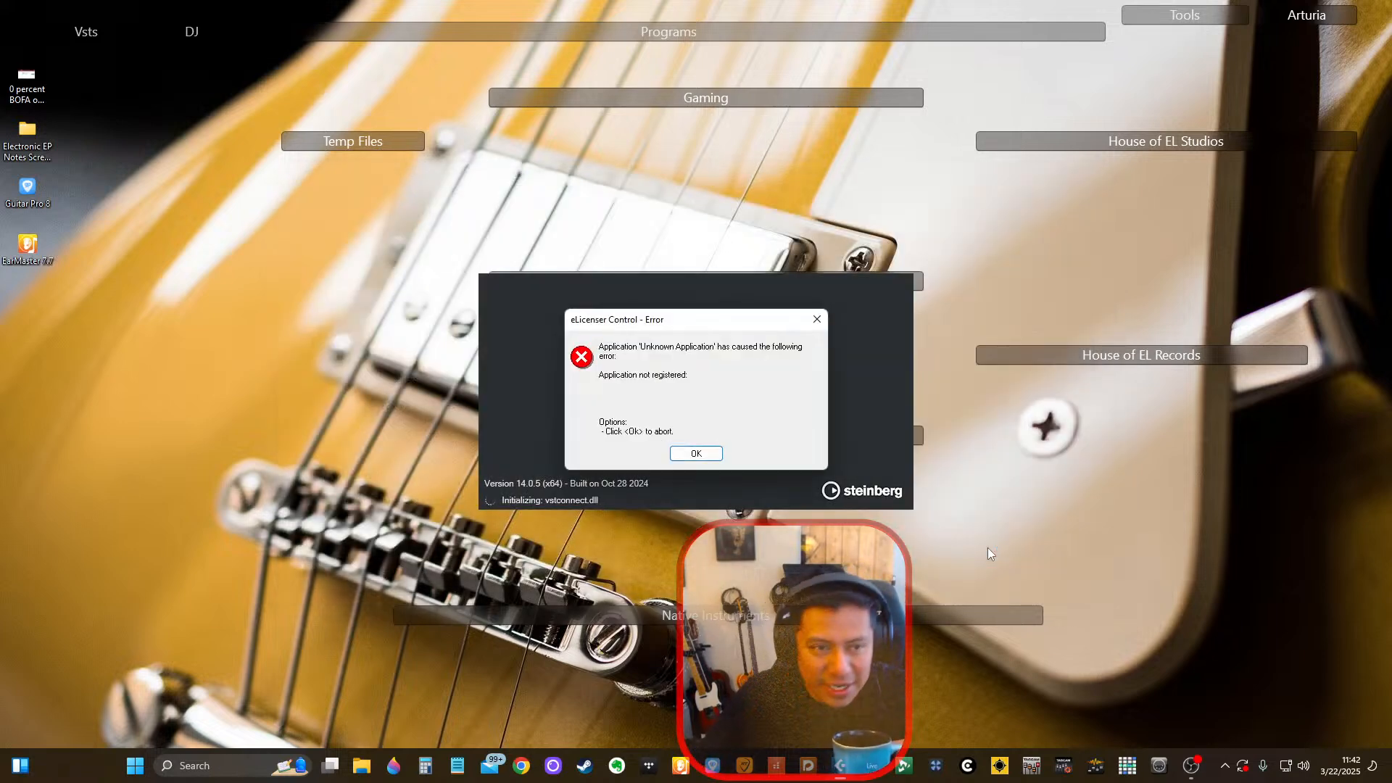
key("Return")
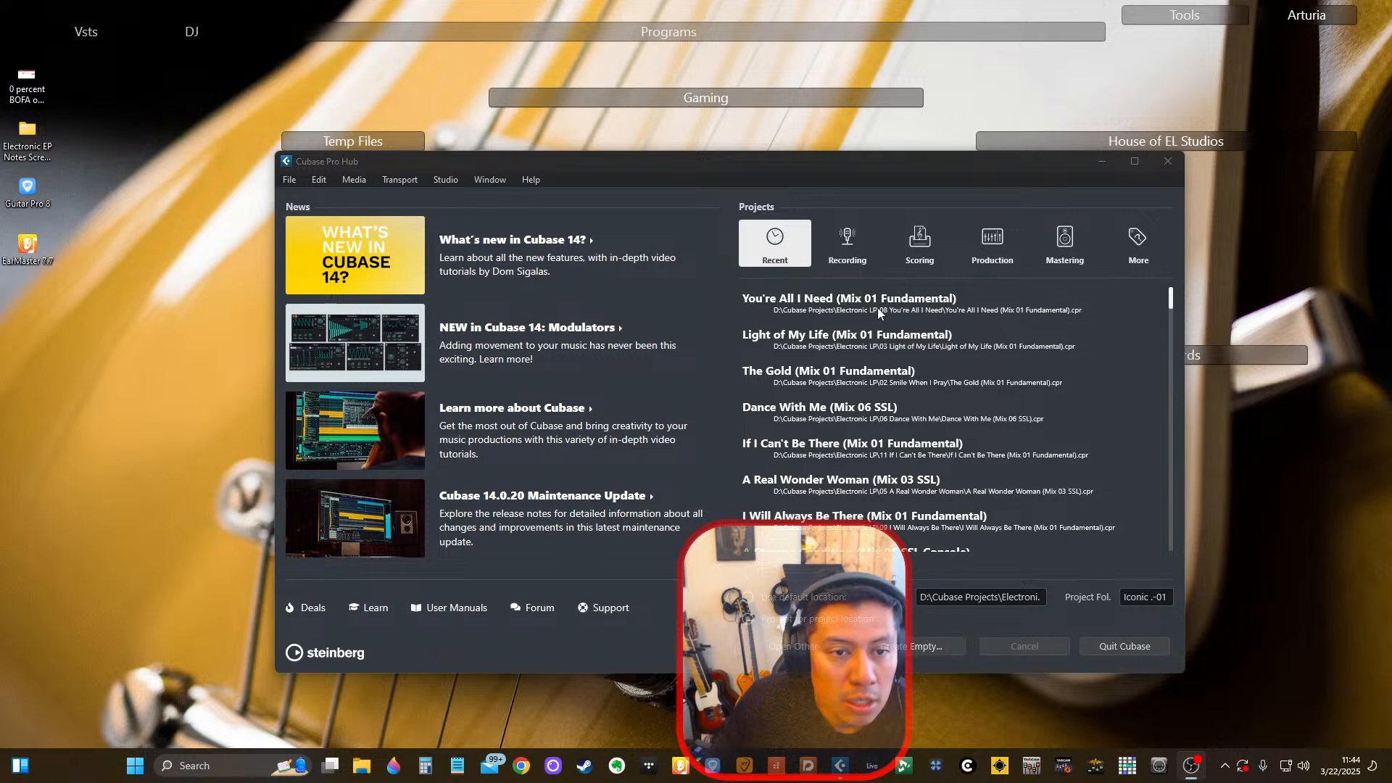
double_click(908, 306)
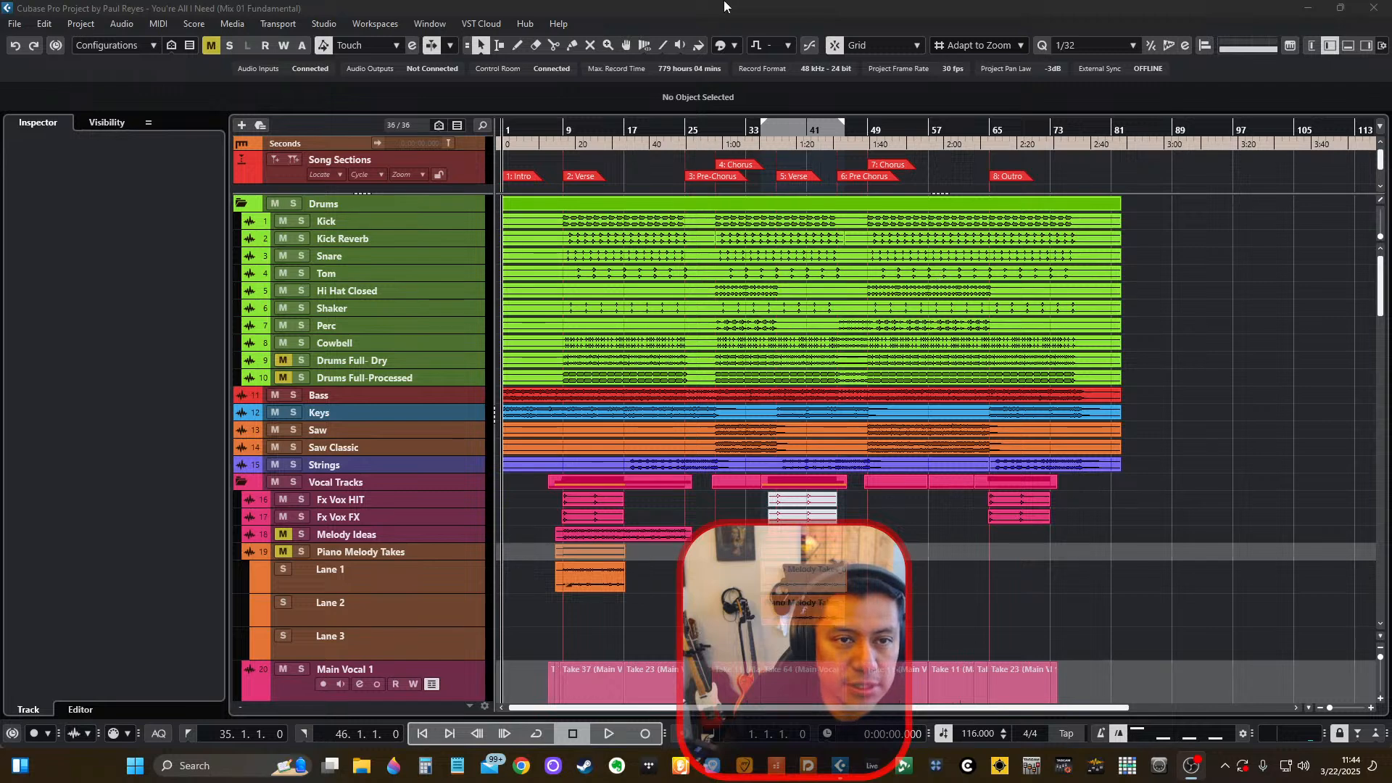
Look through the project's tracks and Main Vocal 1 take lanes to check which vocal edits survived the crash.
scroll(656, 491, "down", 5)
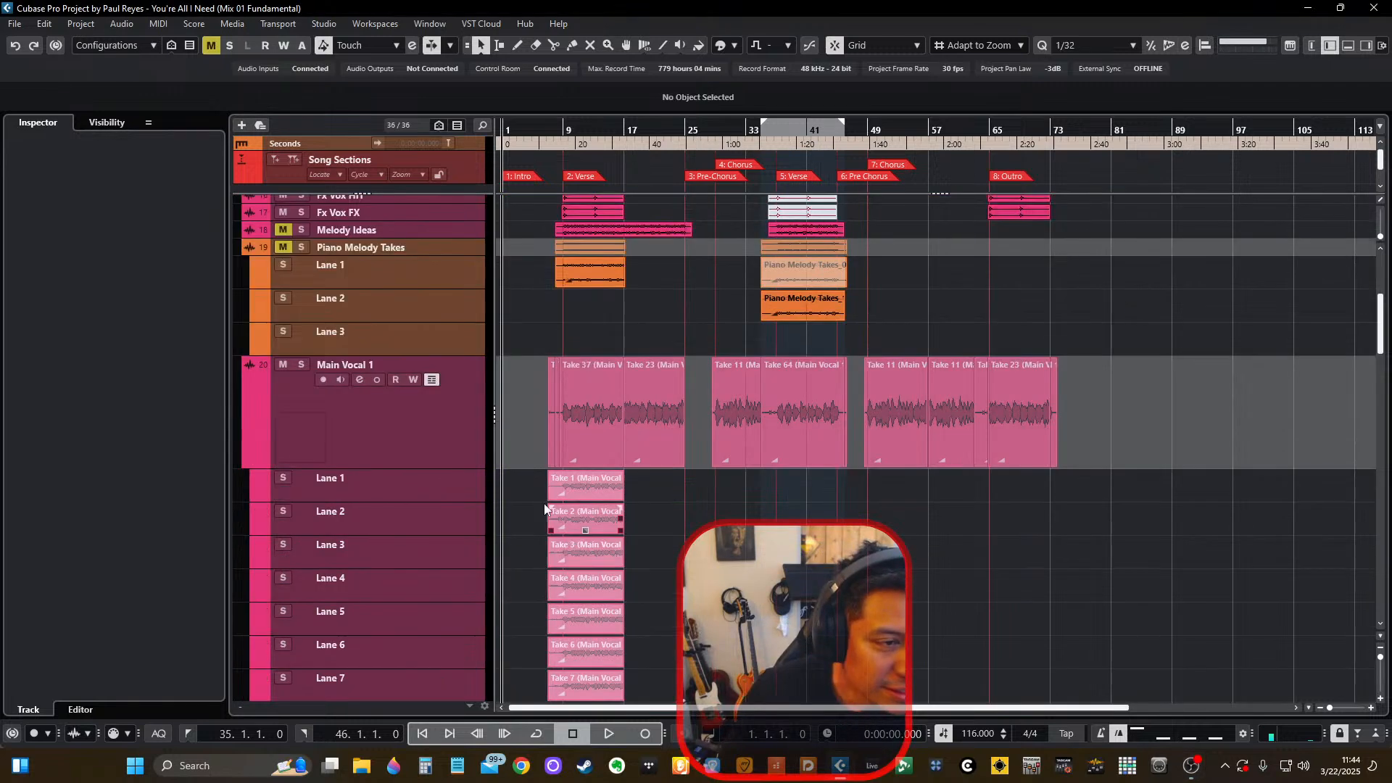
scroll(649, 484, "down", 3)
scroll(694, 536, "down", 8)
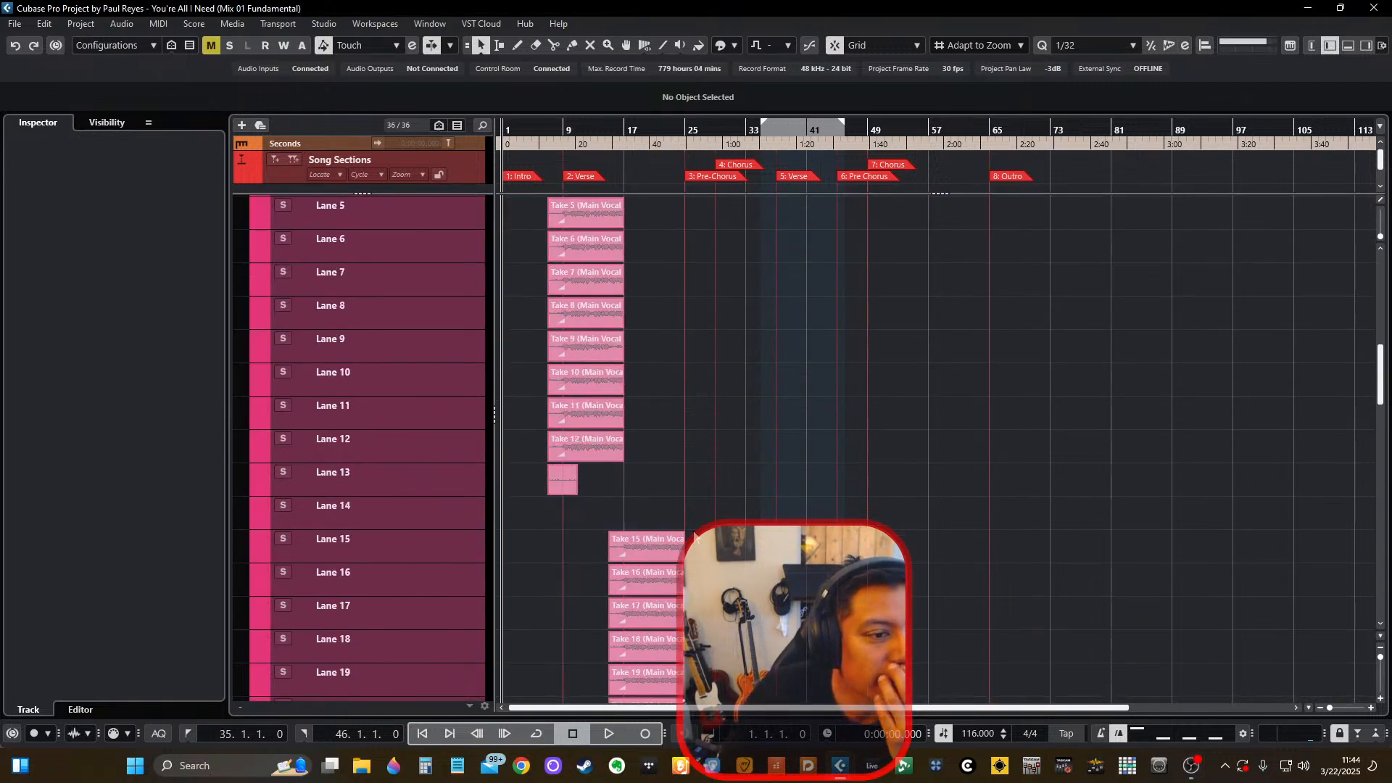
scroll(694, 536, "down", 15)
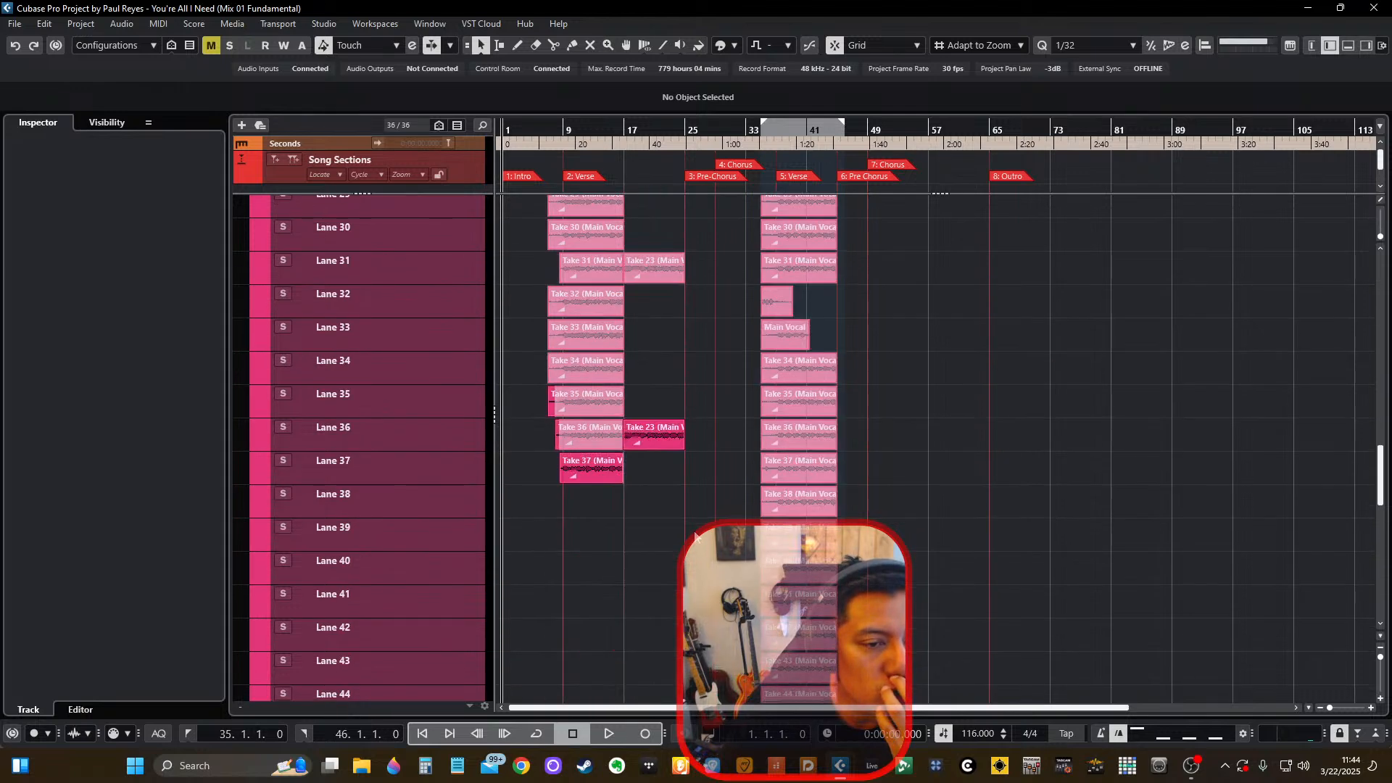
scroll(698, 536, "up", 20)
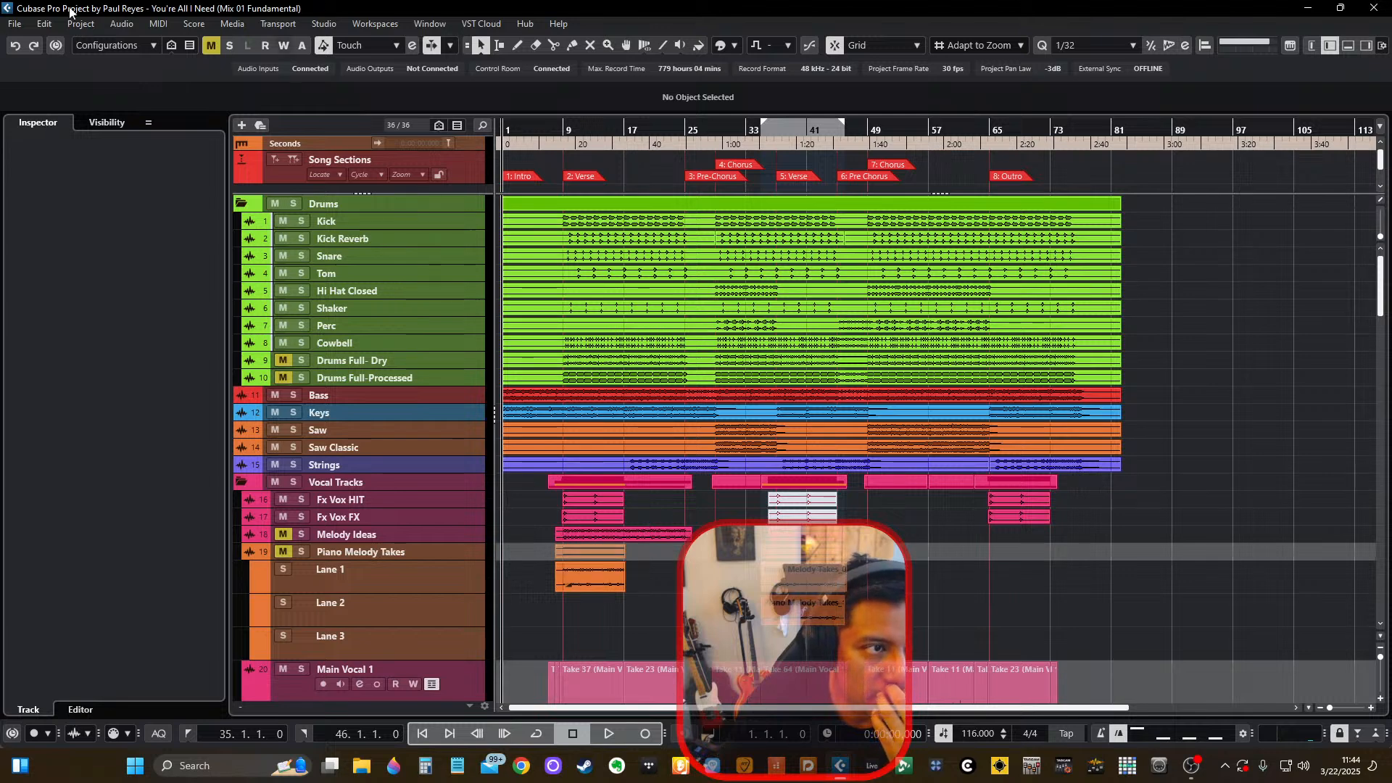
Open and activate the newest backup by date in Auto Saves, You're All I Need (Mix 01 Fundamental)-01-(Size Track Main Vocal - Take 1).bak.
left_click(16, 24)
left_click(53, 72)
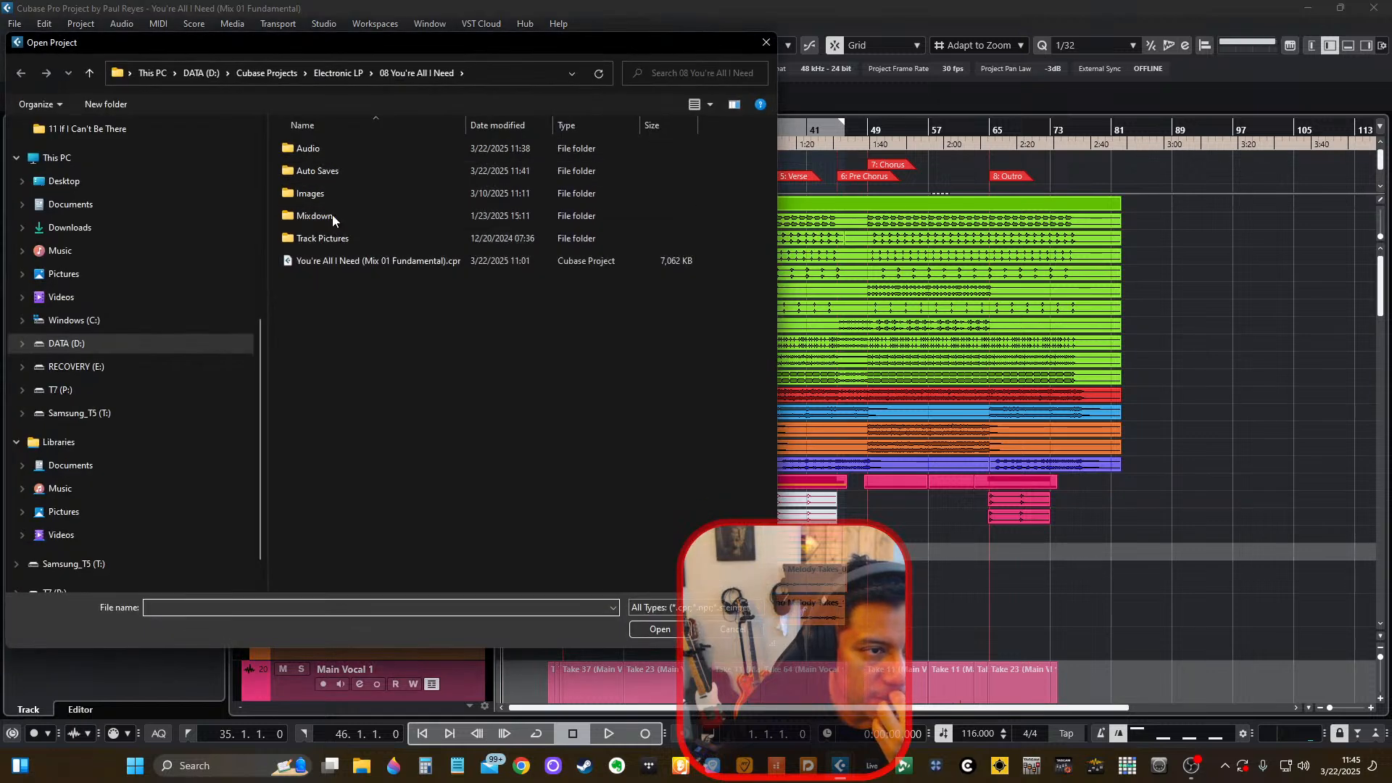
double_click(328, 172)
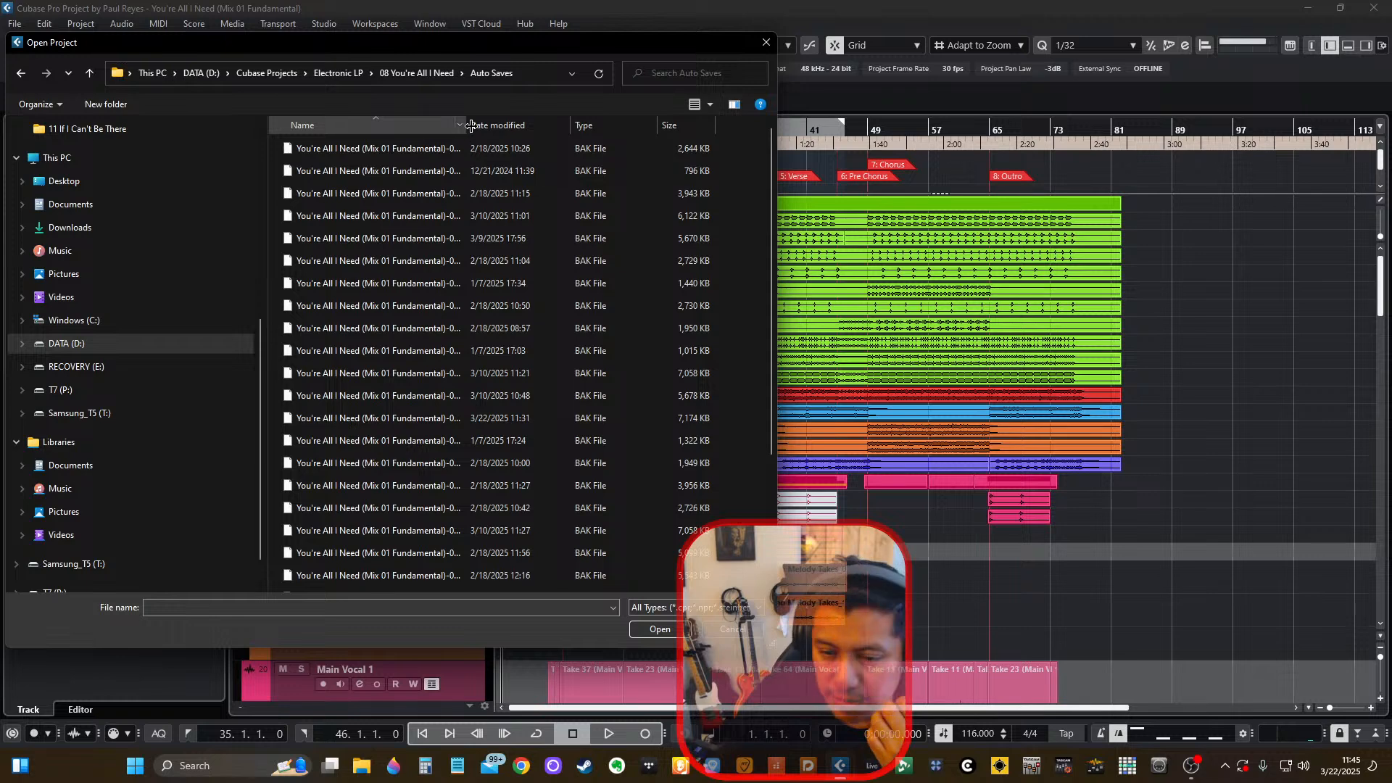
left_click(495, 128)
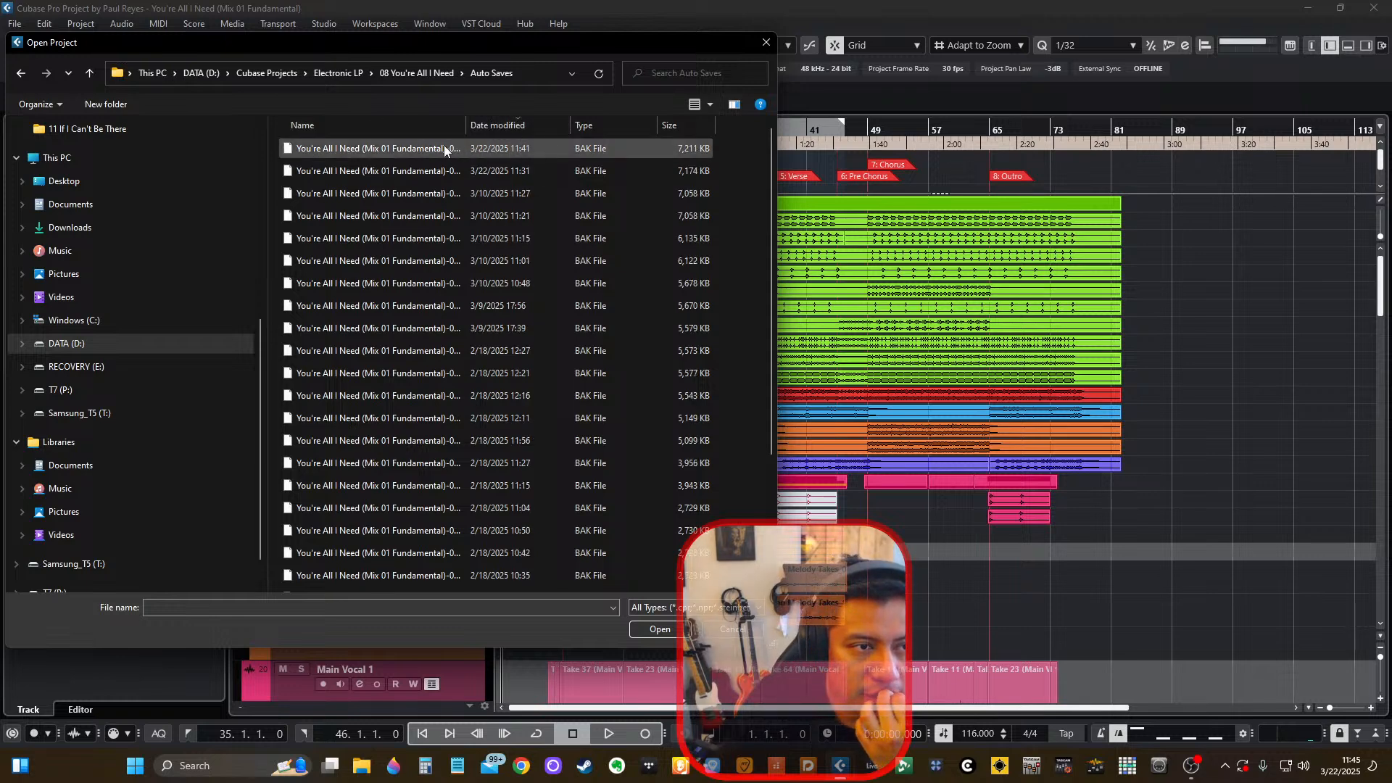
left_click_drag(466, 120, 539, 142)
left_click(482, 148)
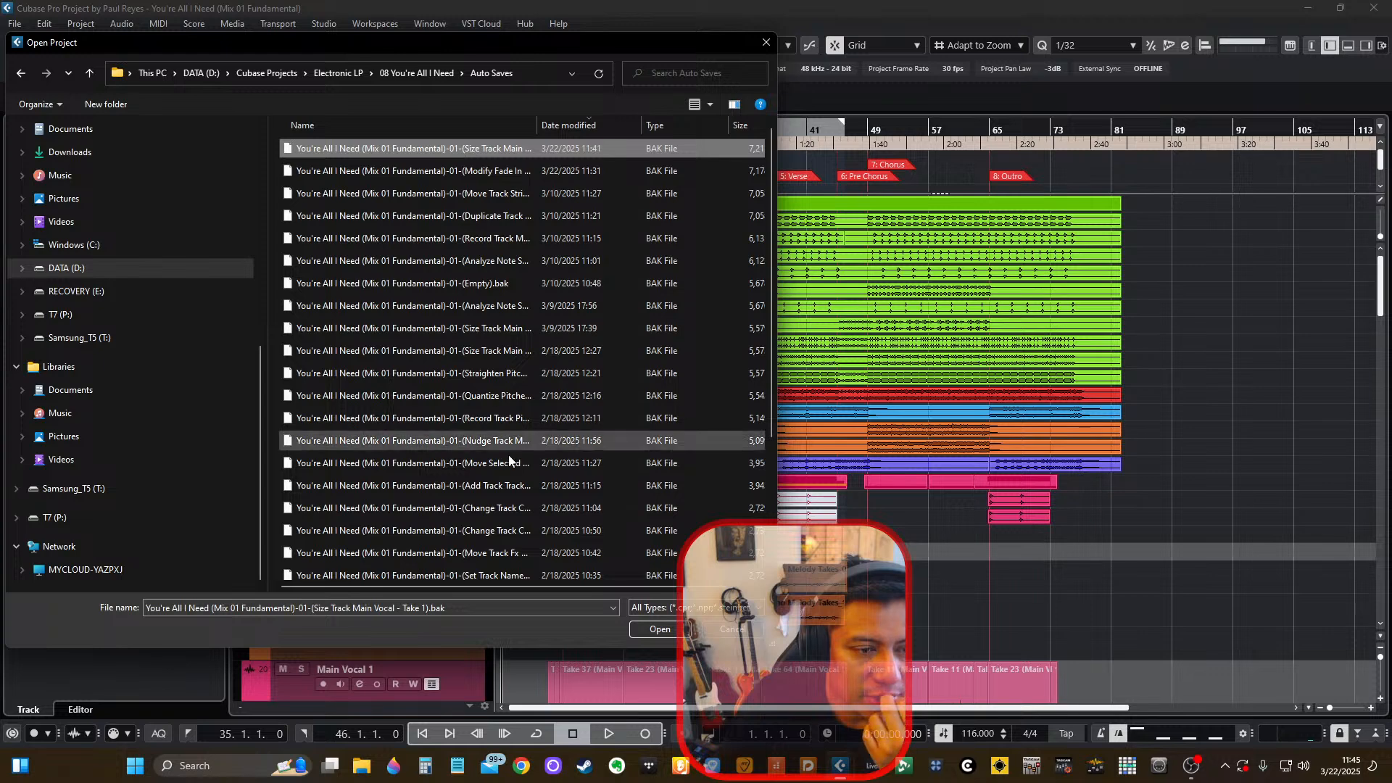
left_click(660, 629)
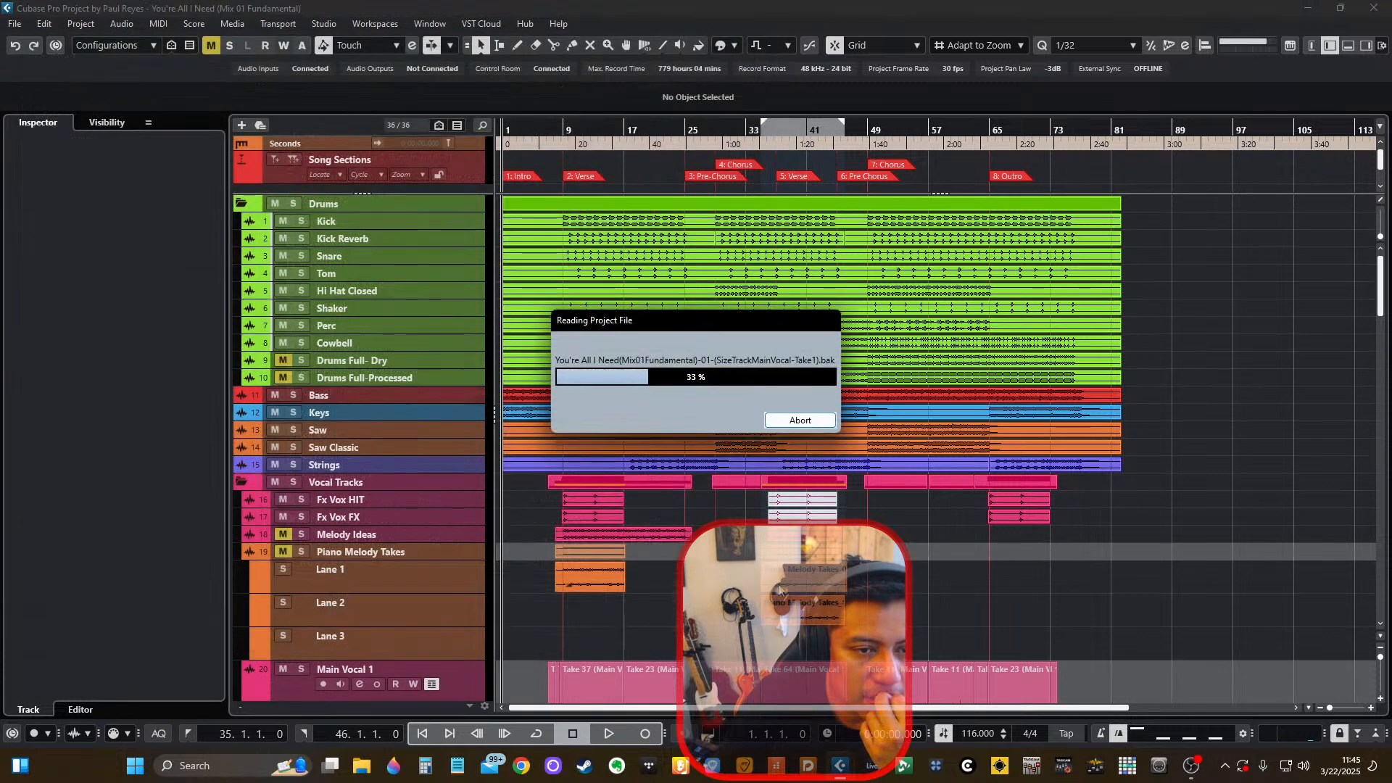
left_click(673, 403)
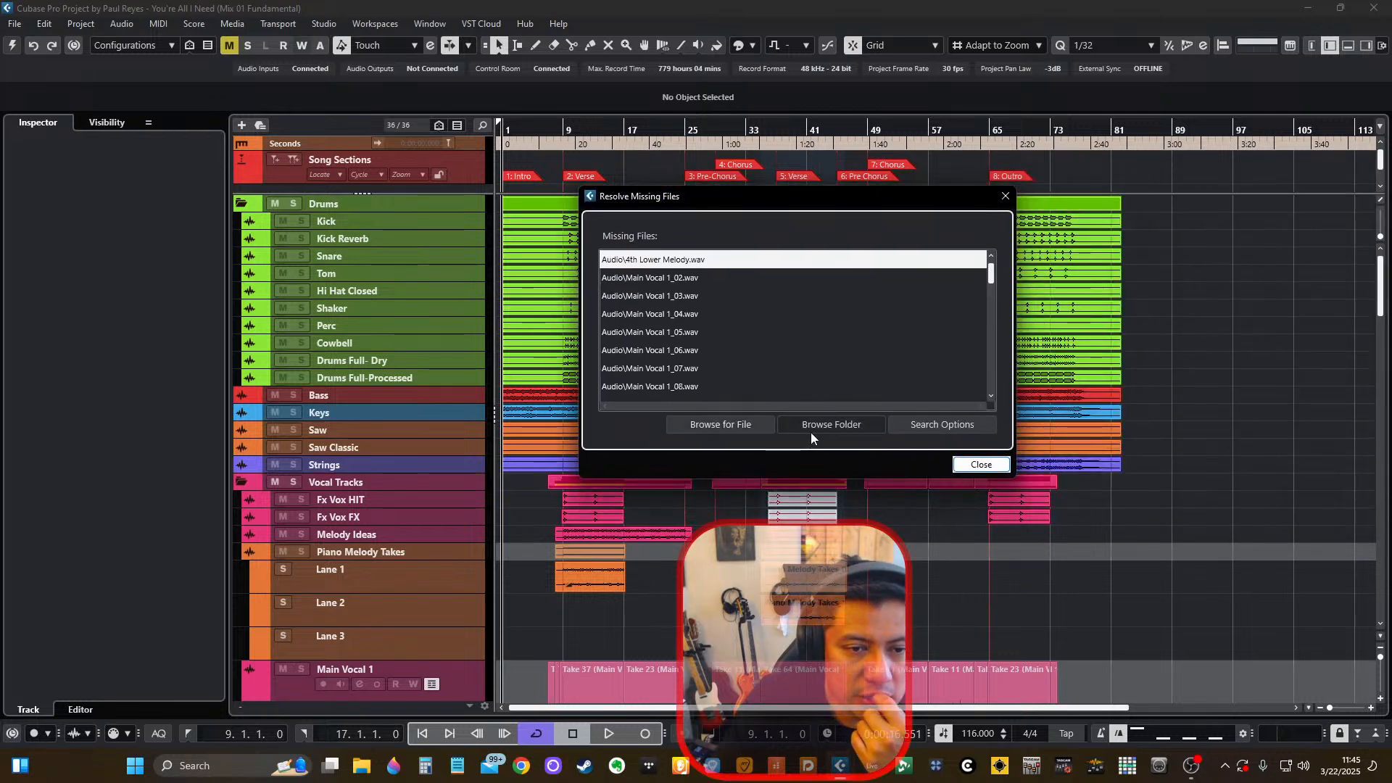
Start browsing for the folder with the missing audio files, cancel it and dismiss the missing files list.
left_click(811, 428)
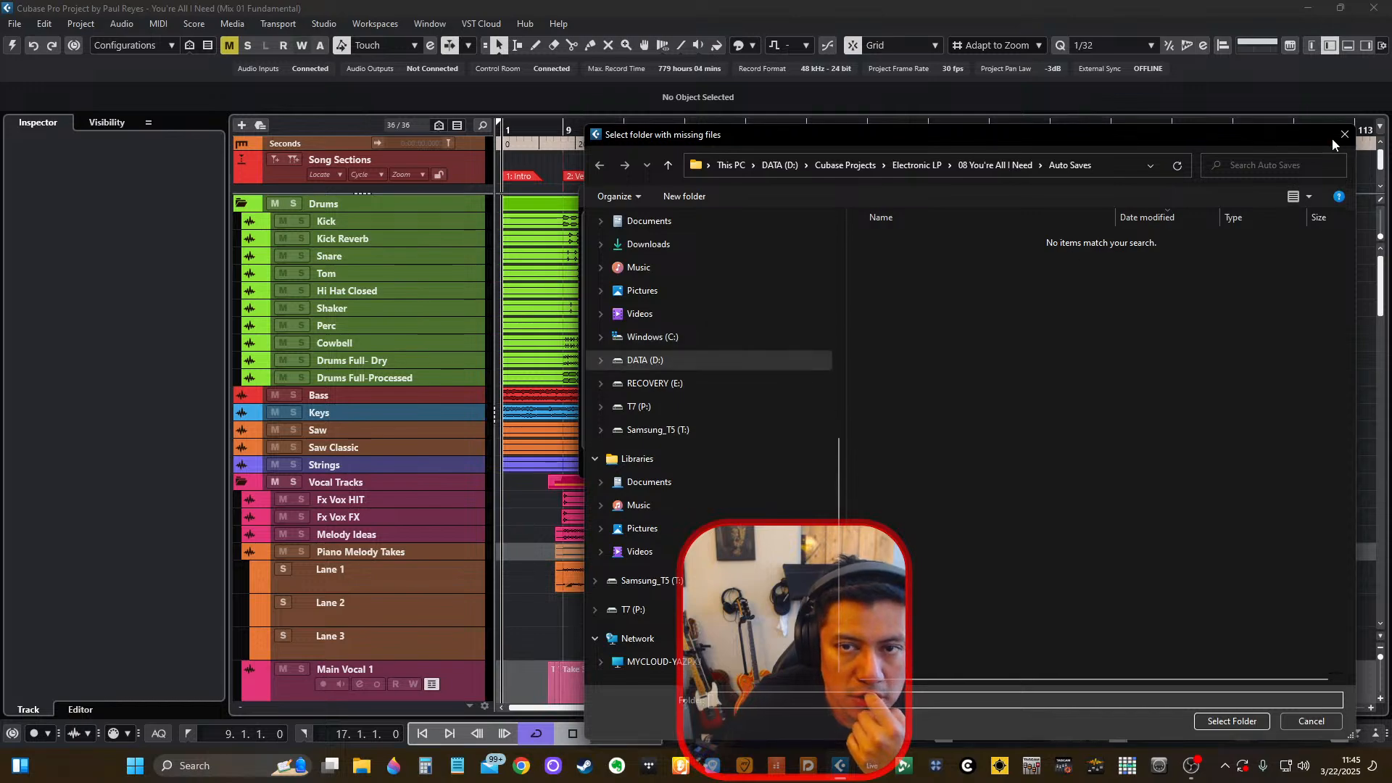
left_click(1343, 136)
left_click(979, 461)
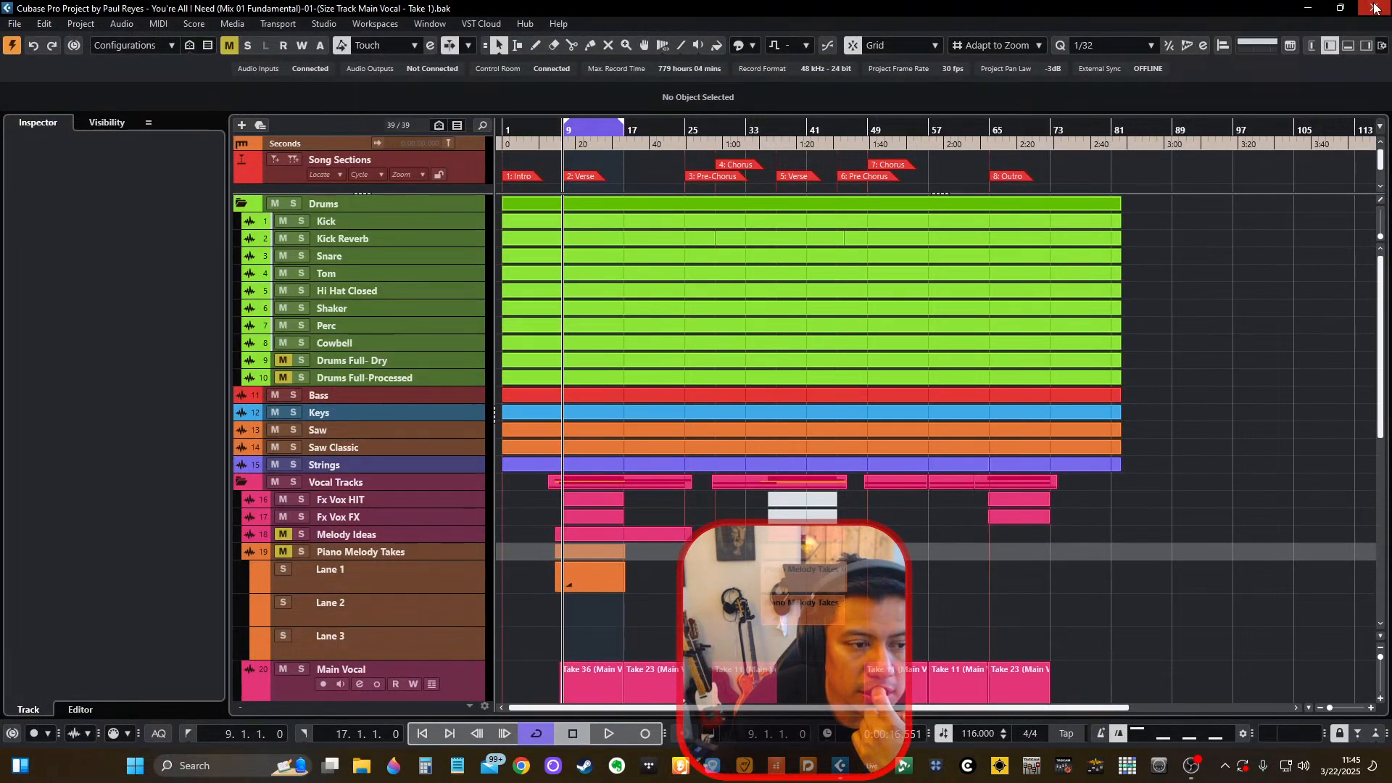
Check the Main Vocal, Vocal Dub and Main Vocal TAKES tracks in the backup and close that project.
scroll(1205, 297, "down", 3)
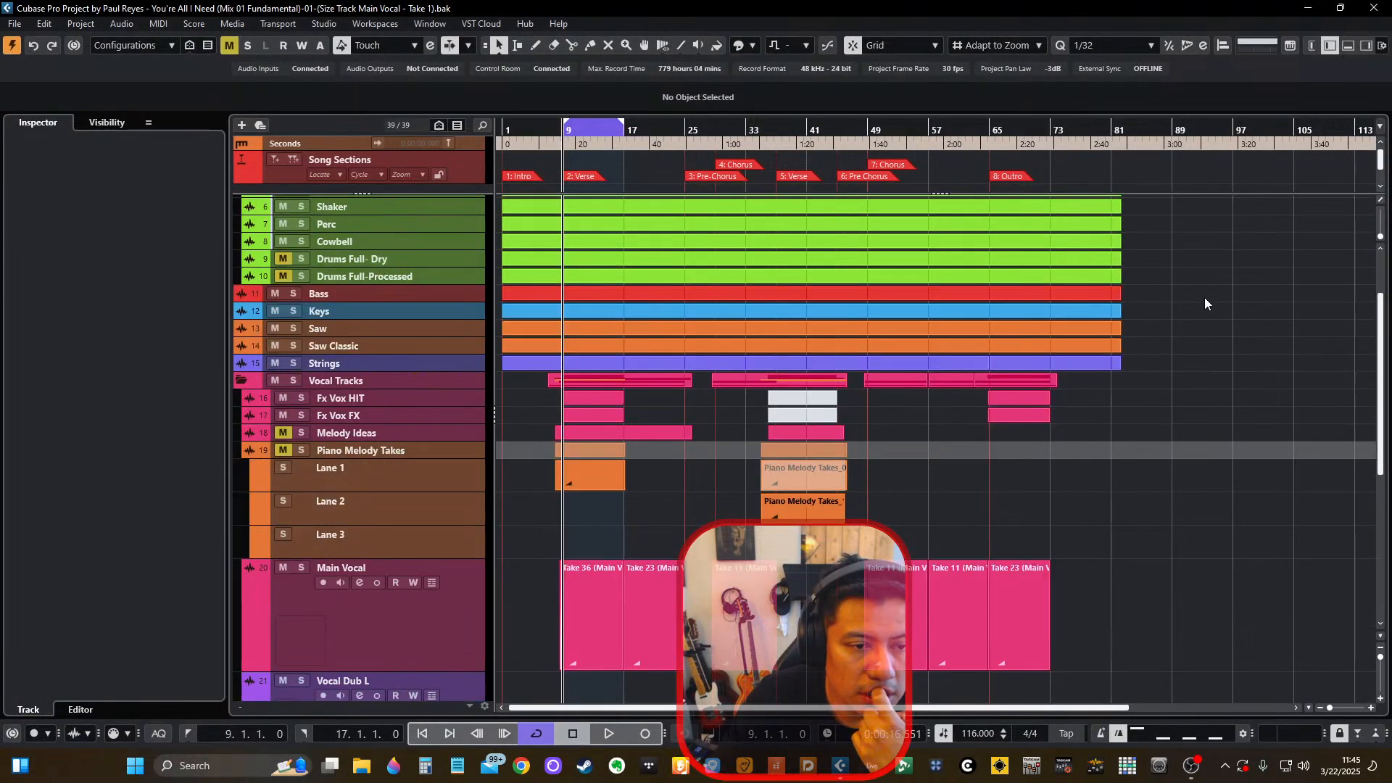
scroll(1204, 297, "down", 8)
scroll(1203, 297, "up", 5)
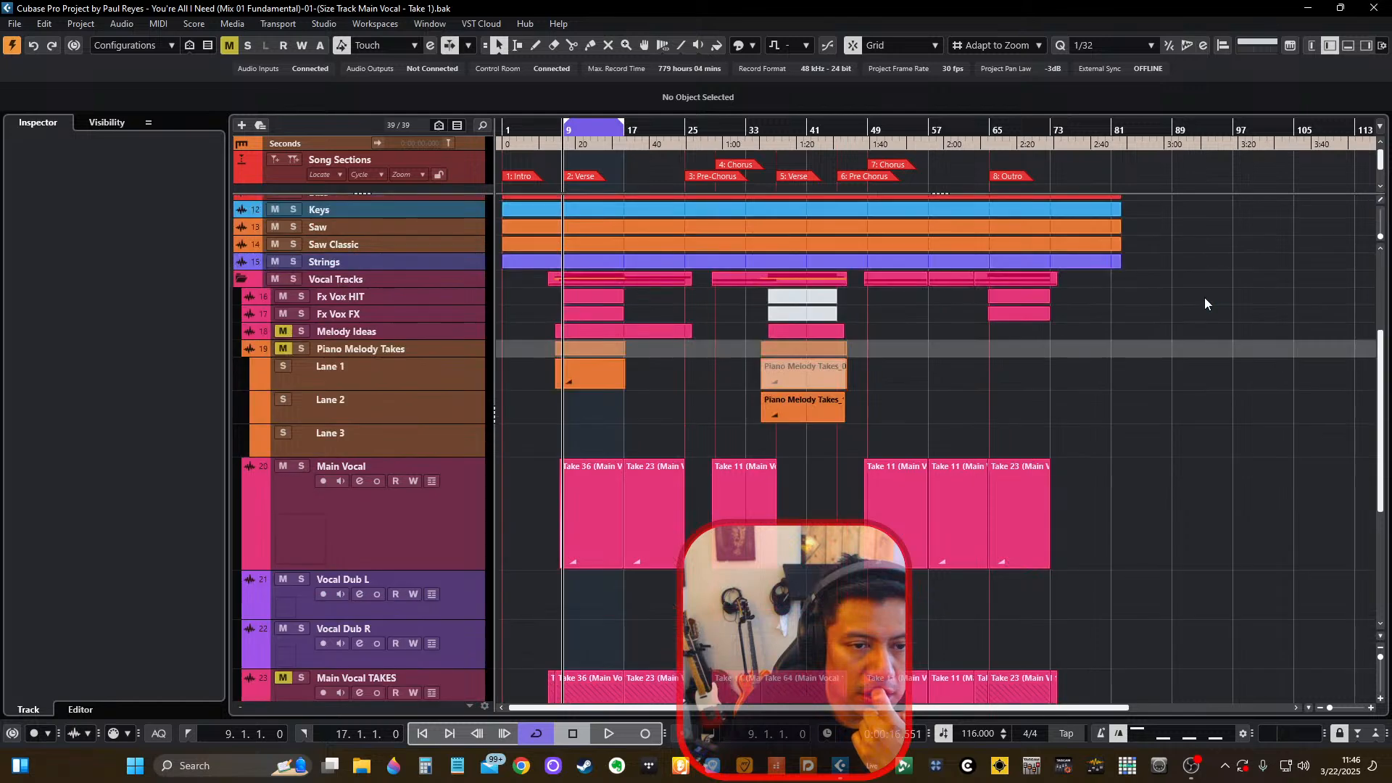
left_click(1385, 7)
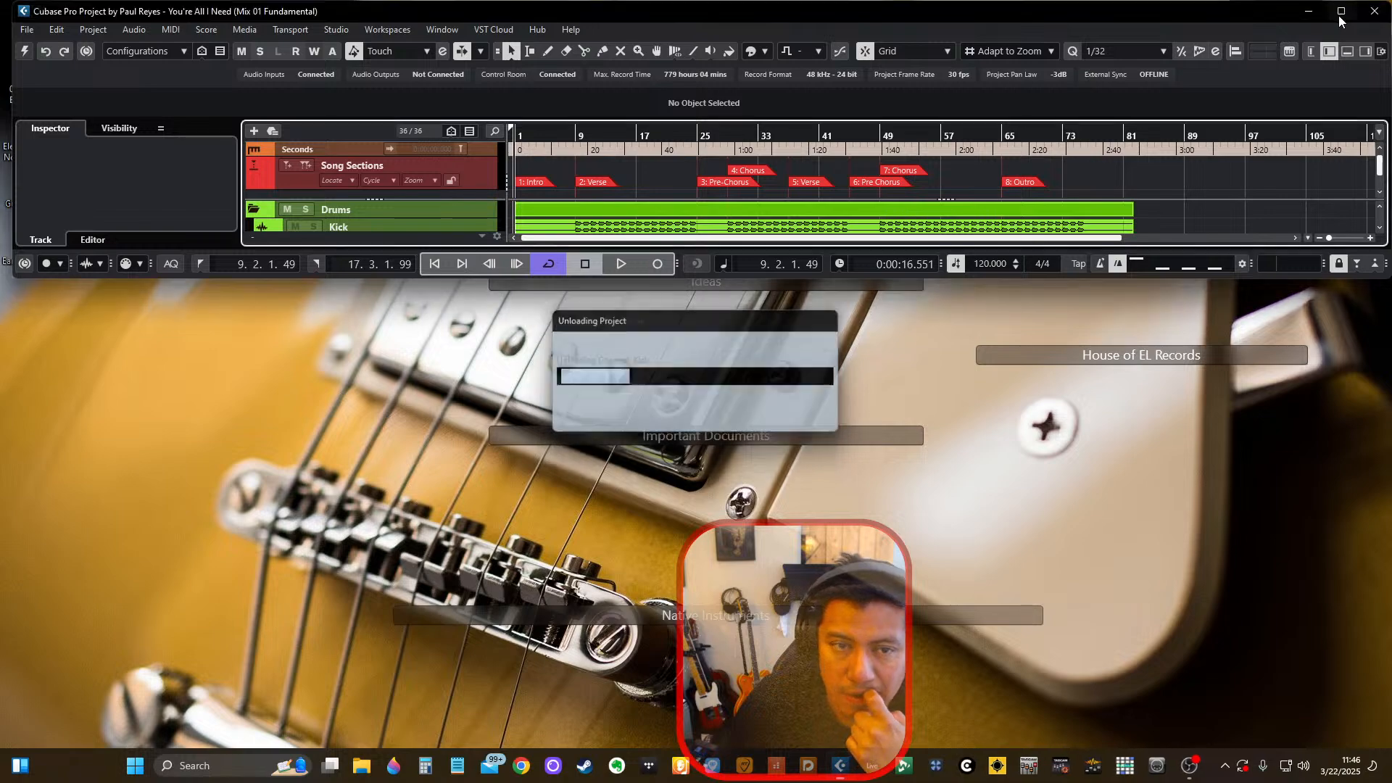
Maximize the original You're All I Need (Mix 01 Fundamental) project and activate it.
left_click(1340, 18)
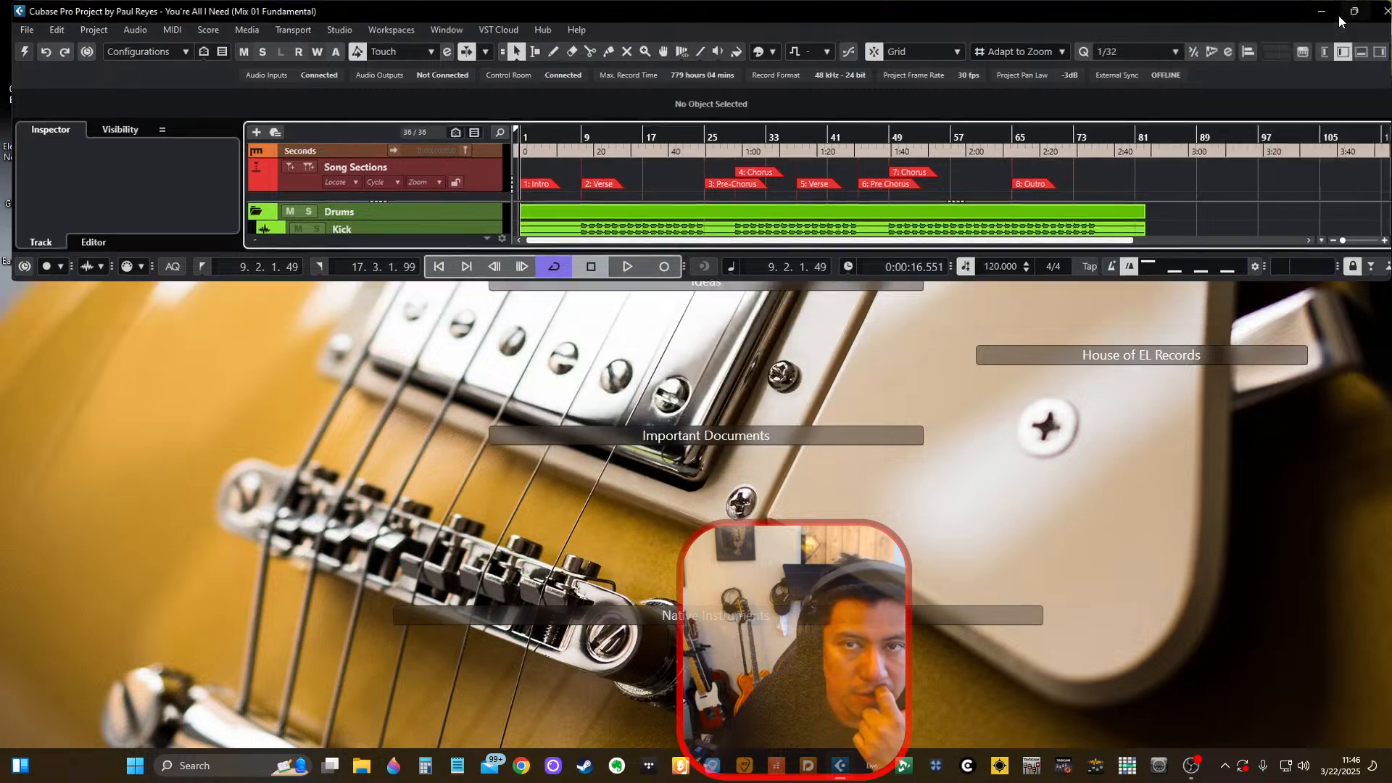
scroll(979, 525, "down", 5)
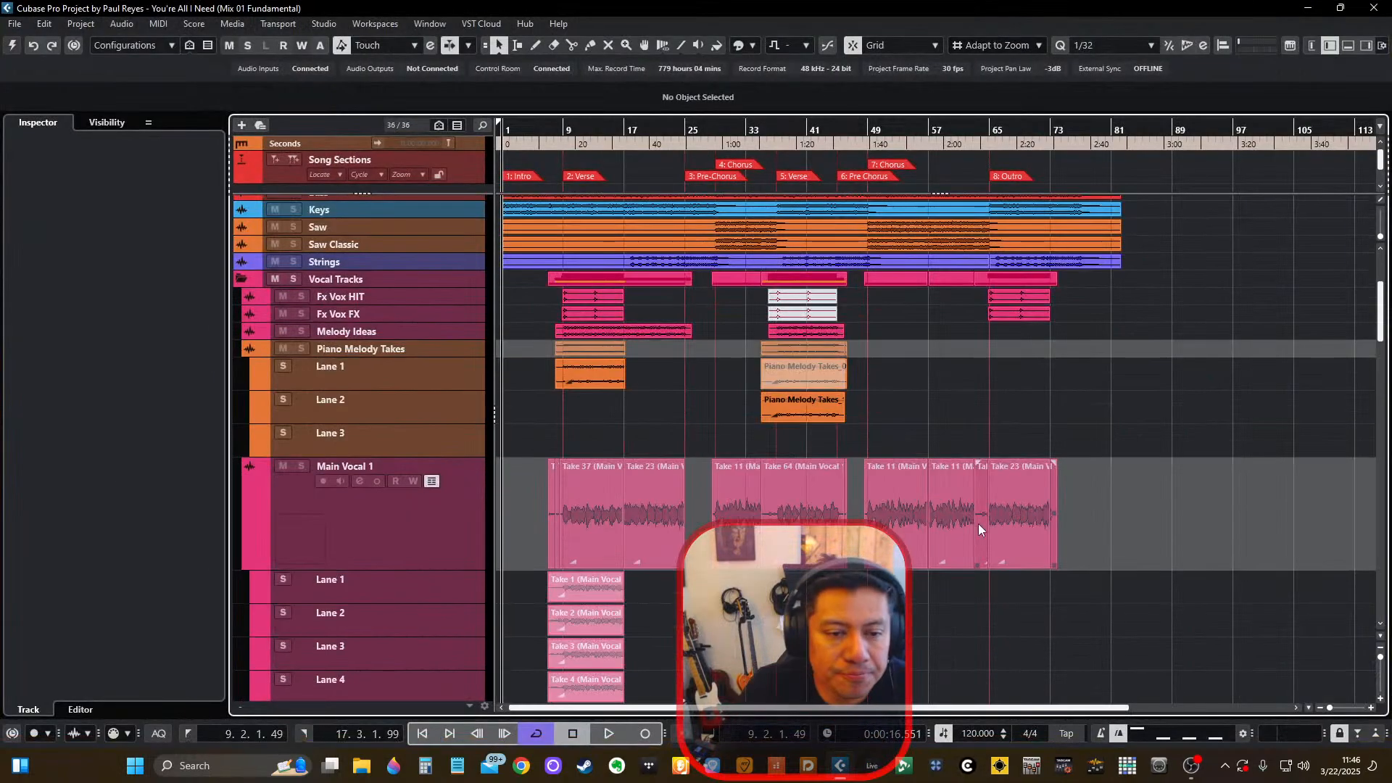
scroll(667, 432, "up", 5)
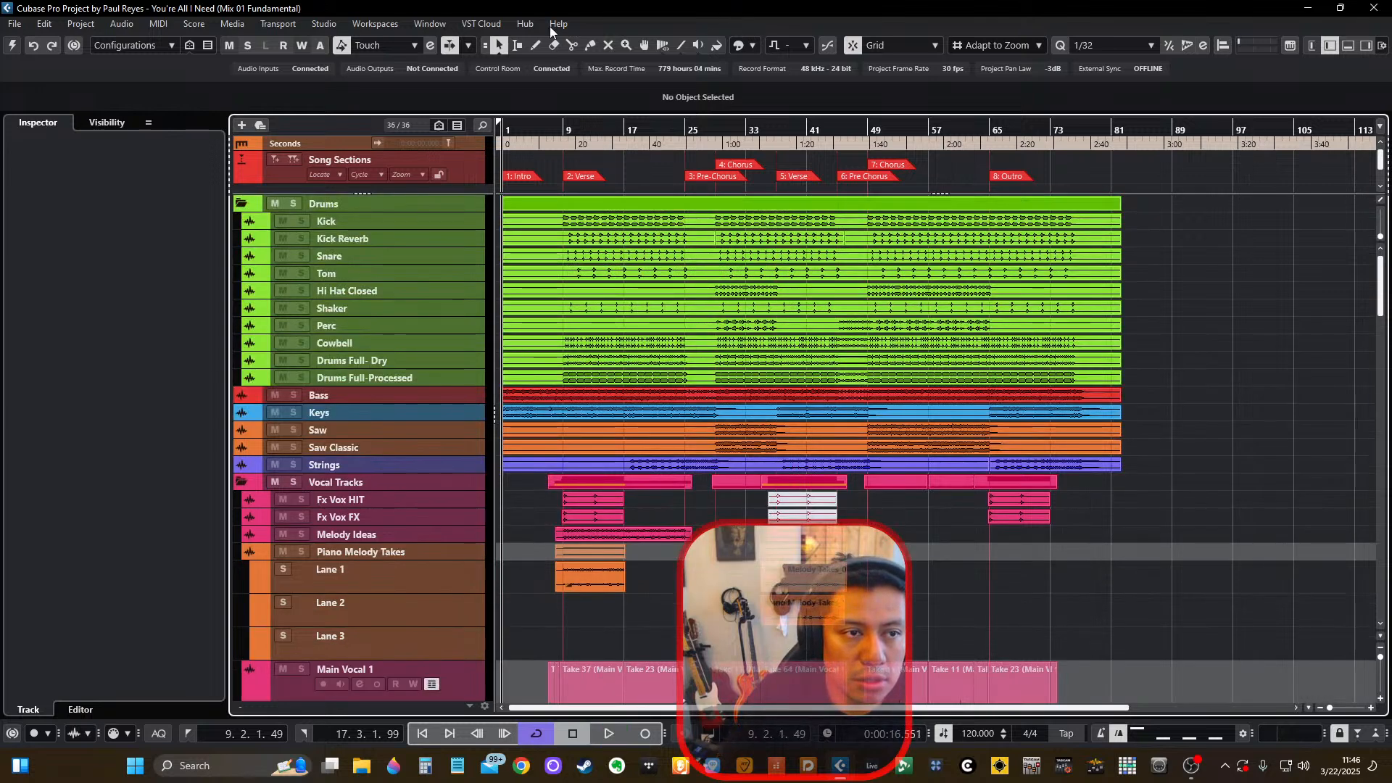
key("space")
left_click(12, 46)
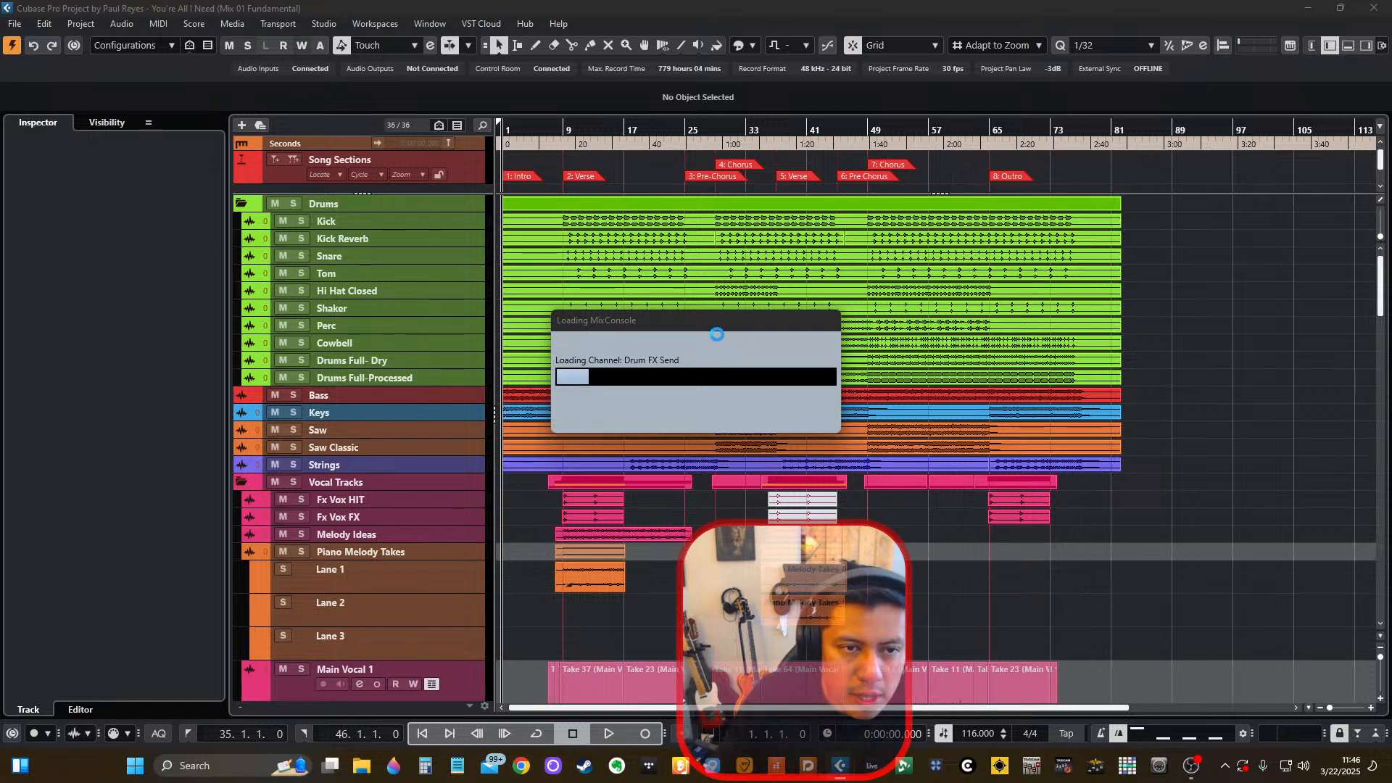
Return focus to the reactivated project and test its playback, leaving the transport stopped.
left_click(1225, 767)
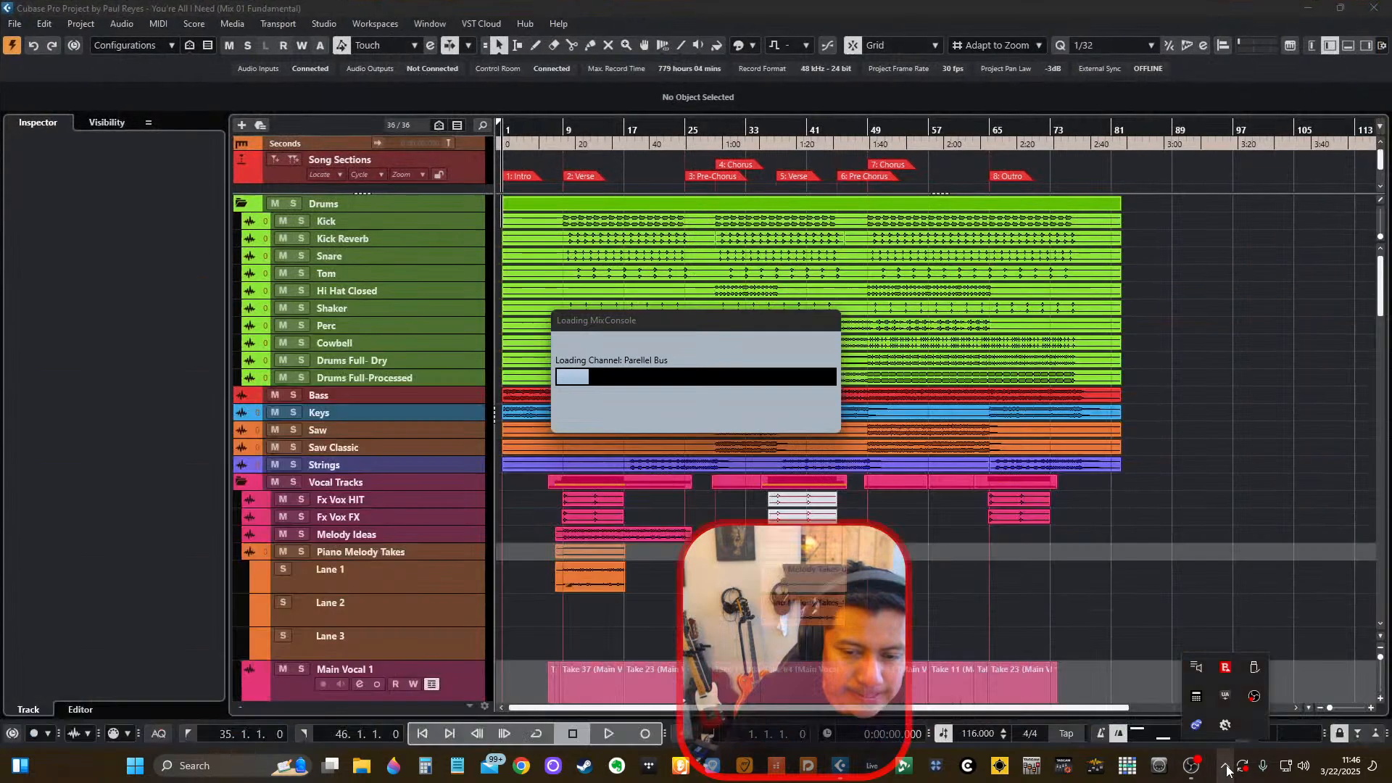
left_click(982, 7)
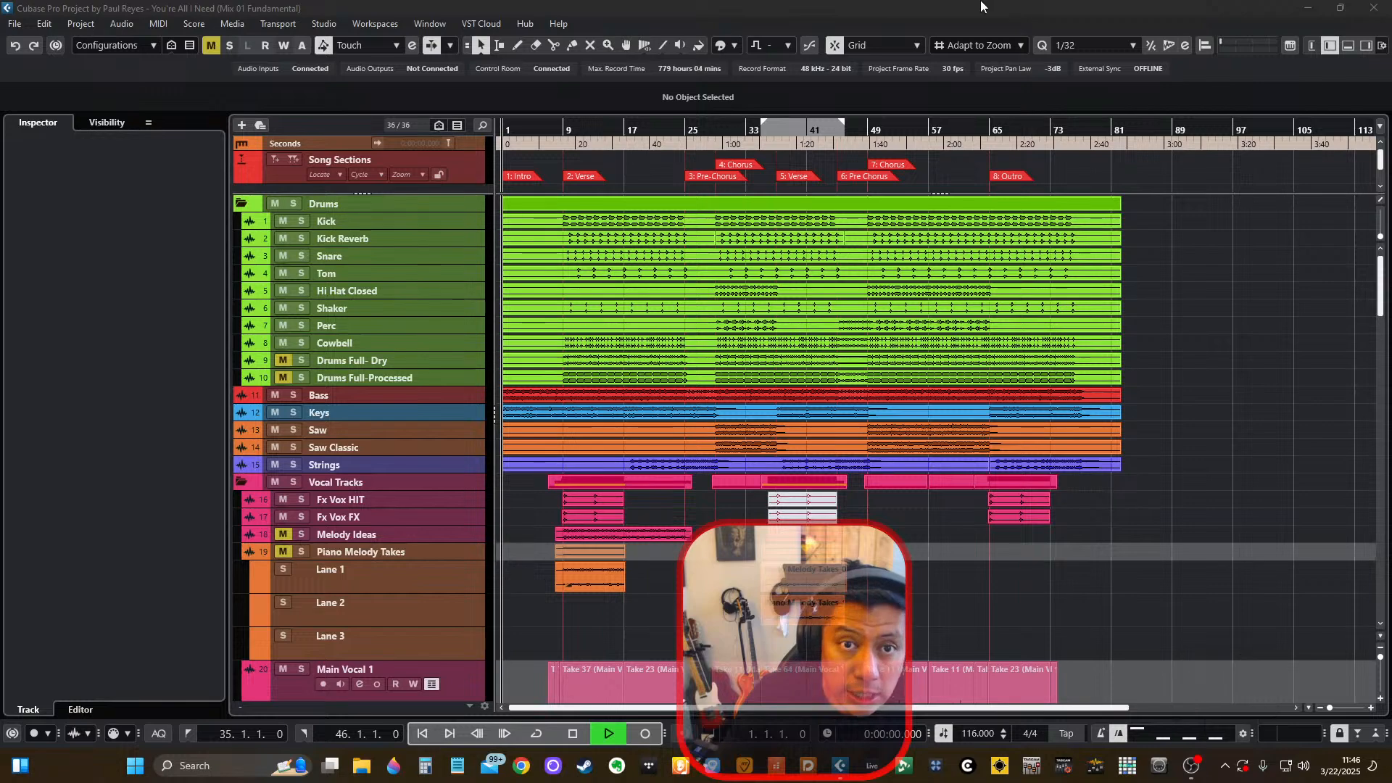
left_click(657, 588)
key("space")
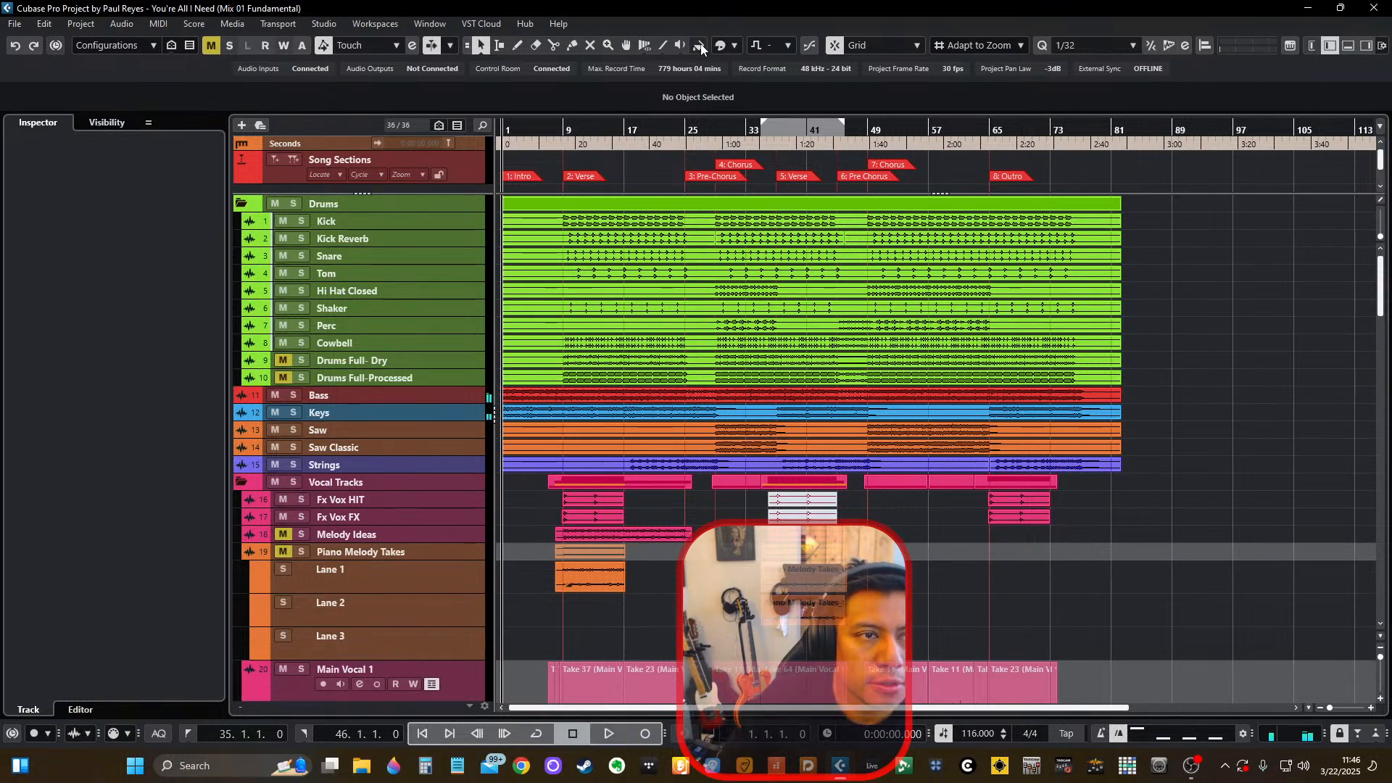
Open the MixConsole, maximize it and test playback while watching the channel meters.
key("F3")
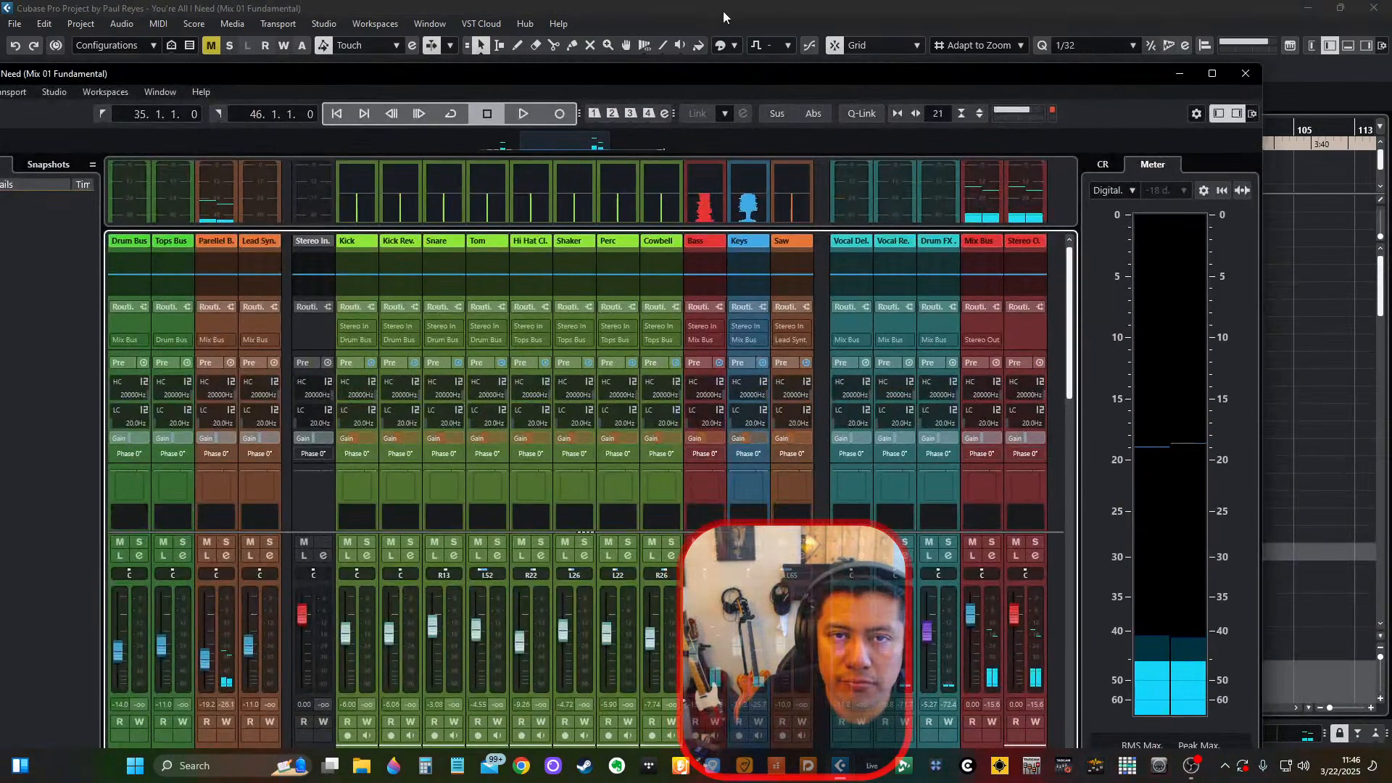
left_click(1211, 73)
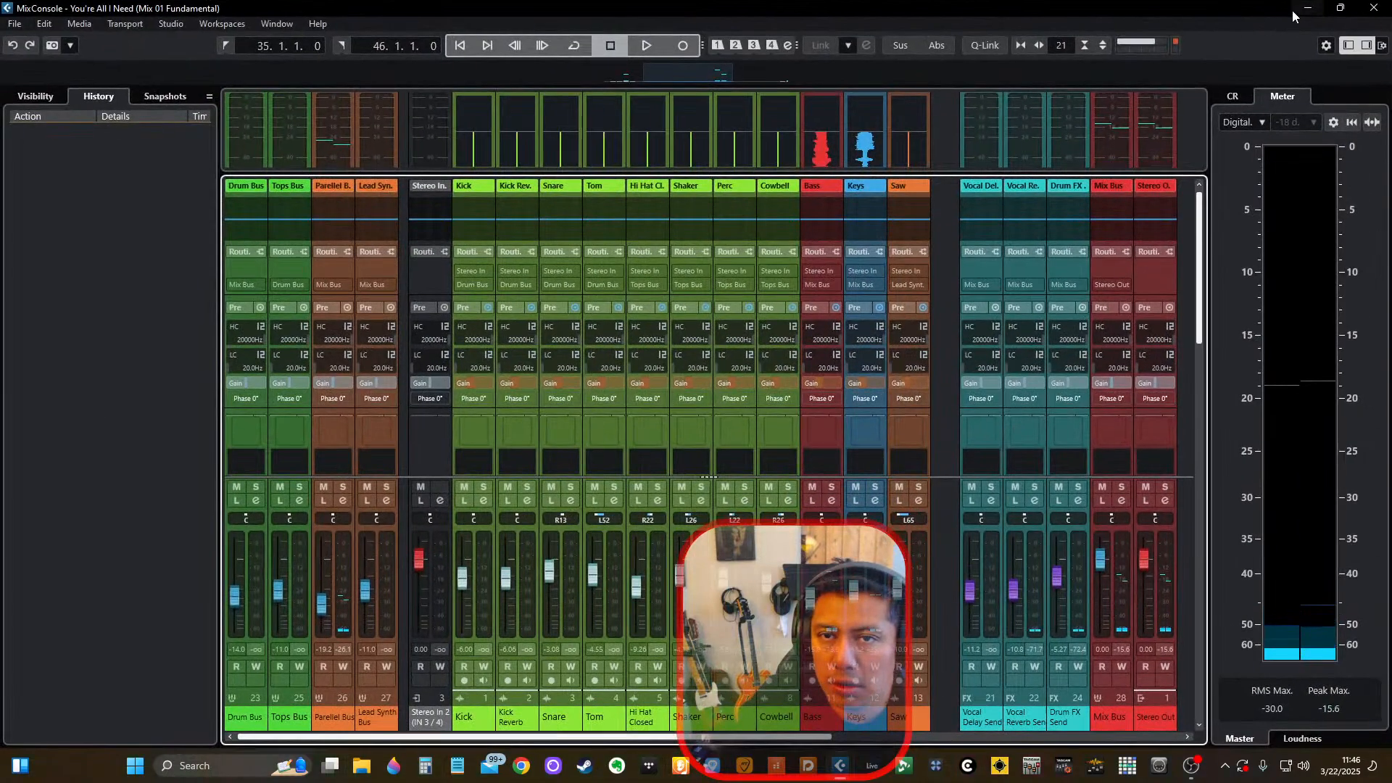
key("space")
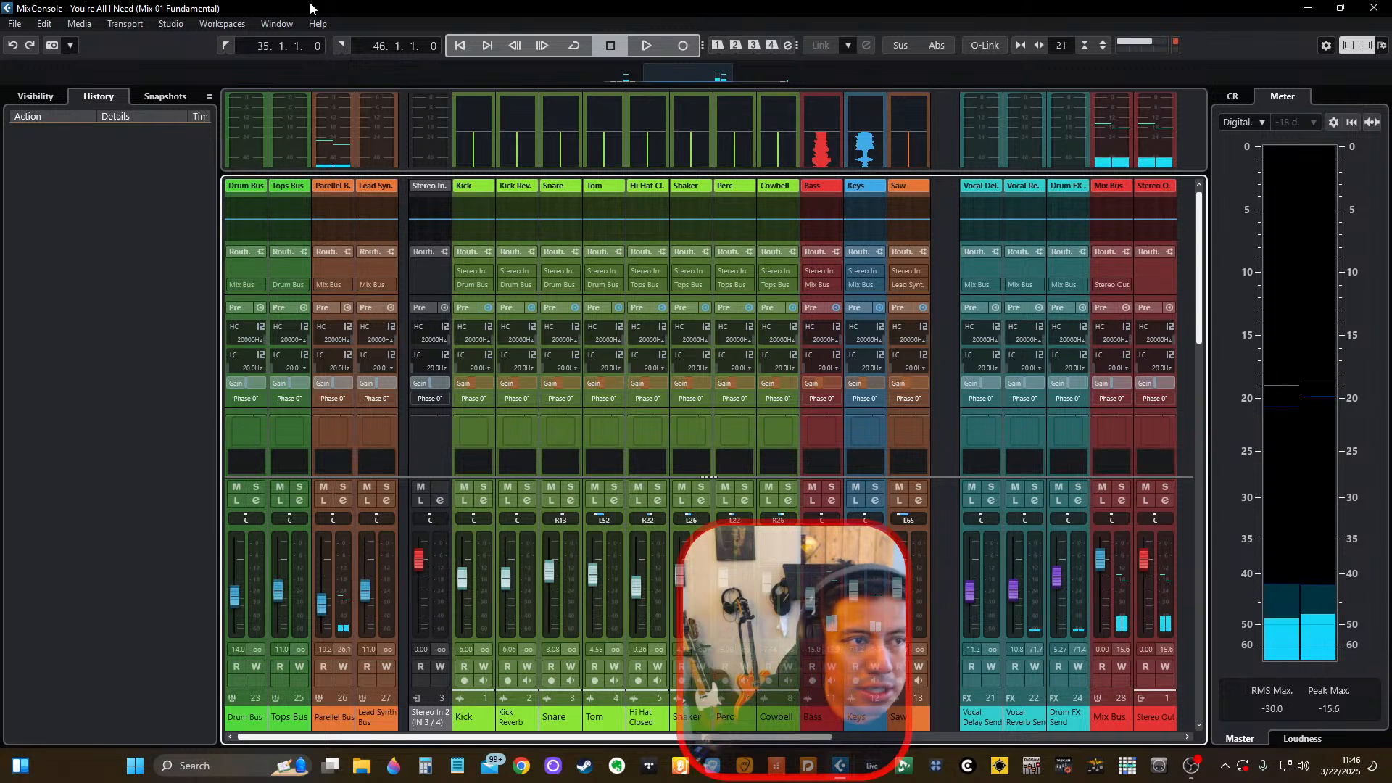
Switch the ASIO driver to No Driver in Studio Setup to release the audio device.
left_click(171, 24)
left_click(217, 332)
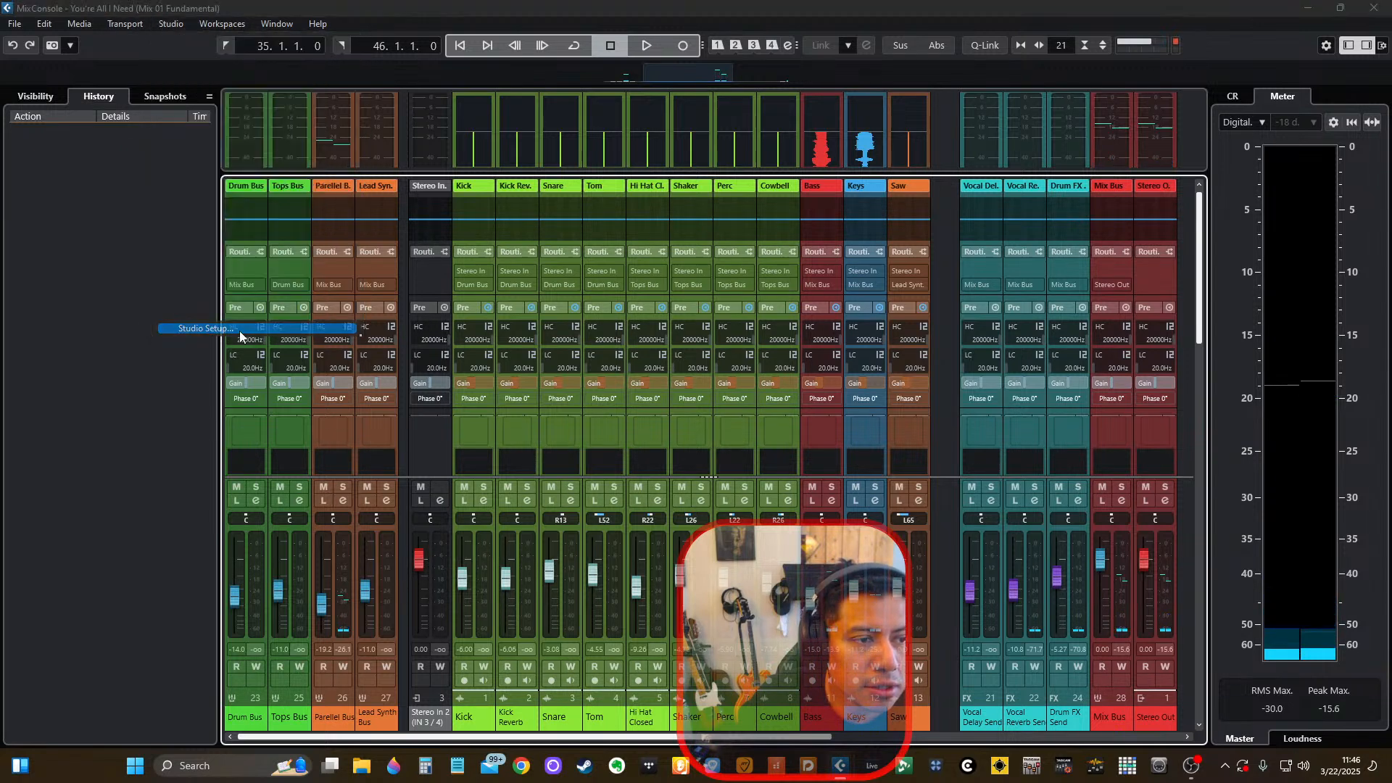
left_click(869, 150)
left_click(873, 171)
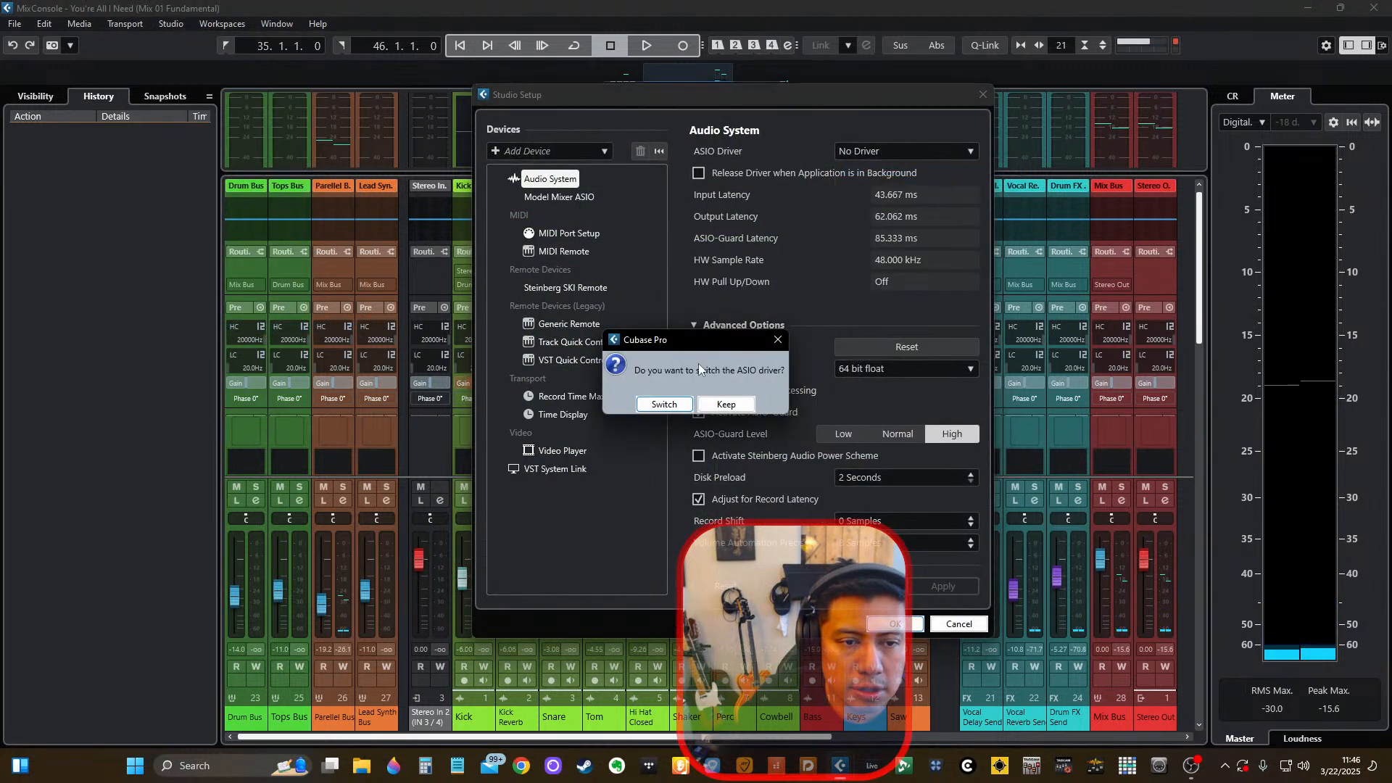
left_click(676, 407)
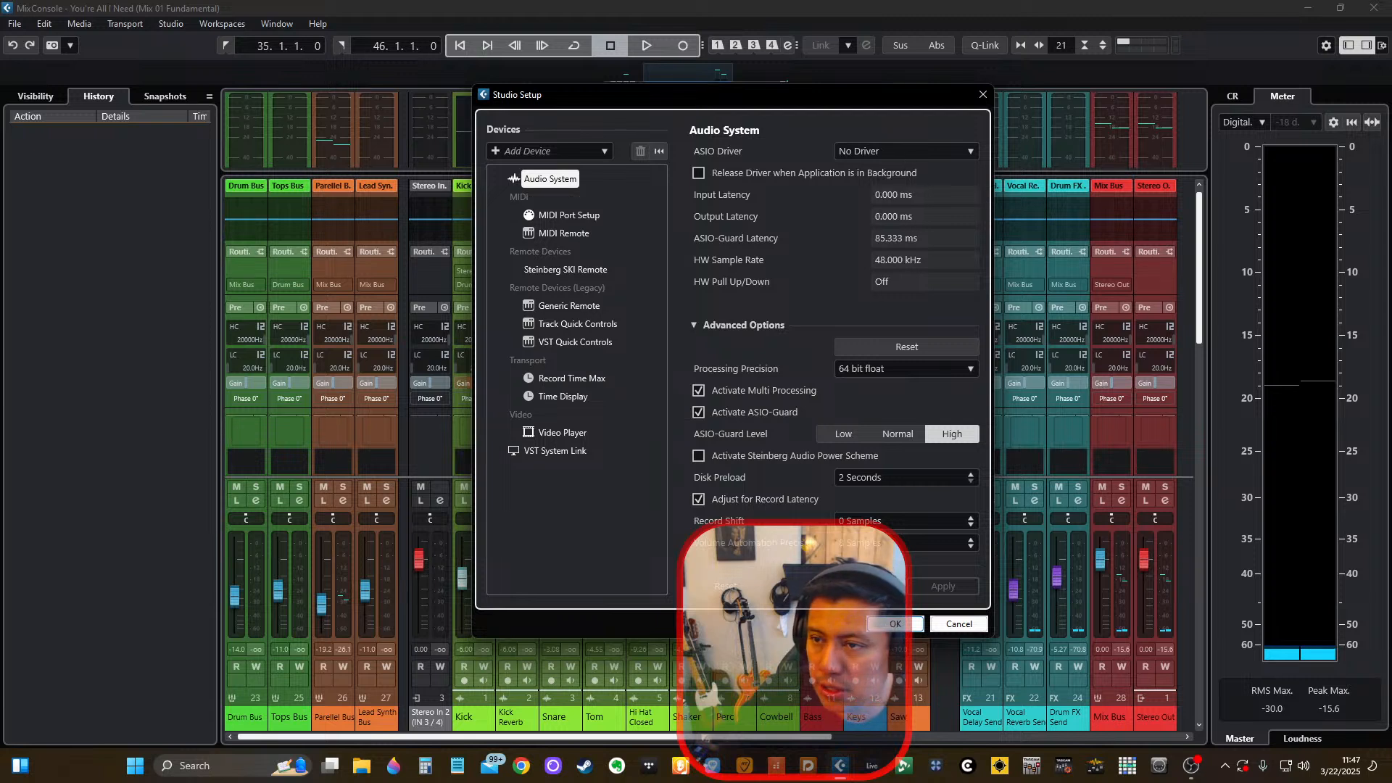
Switch the ASIO driver to Model Mixer ASIO and close Studio Setup.
key("alt+Tab")
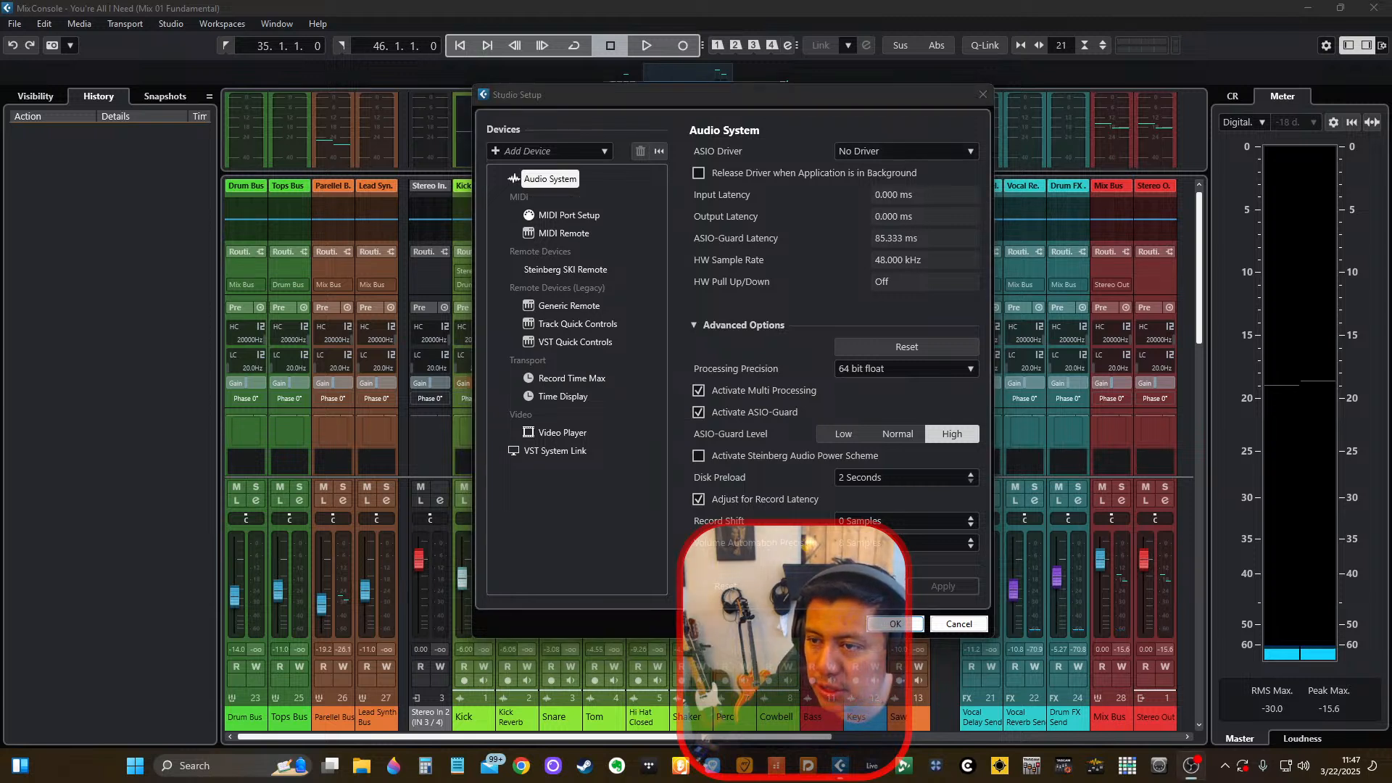
left_click(969, 151)
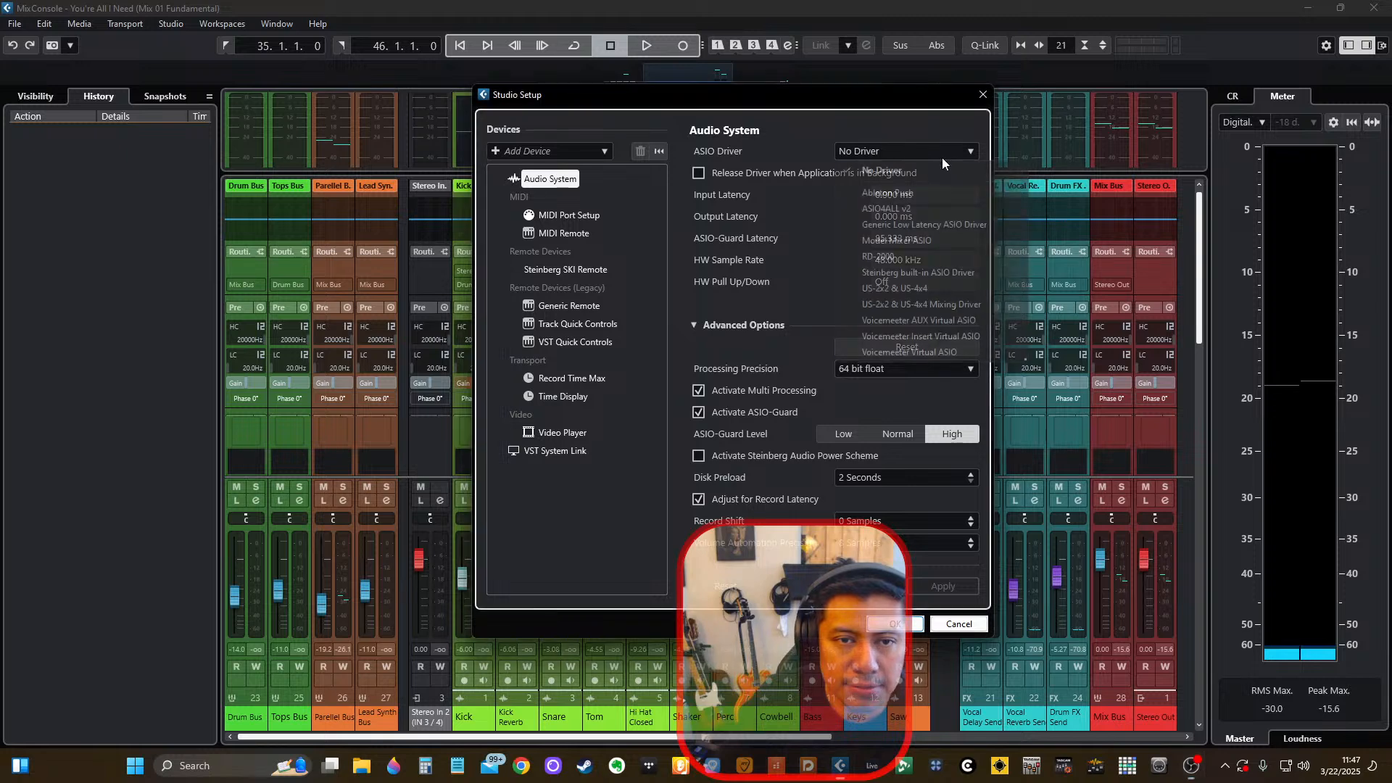
left_click(899, 240)
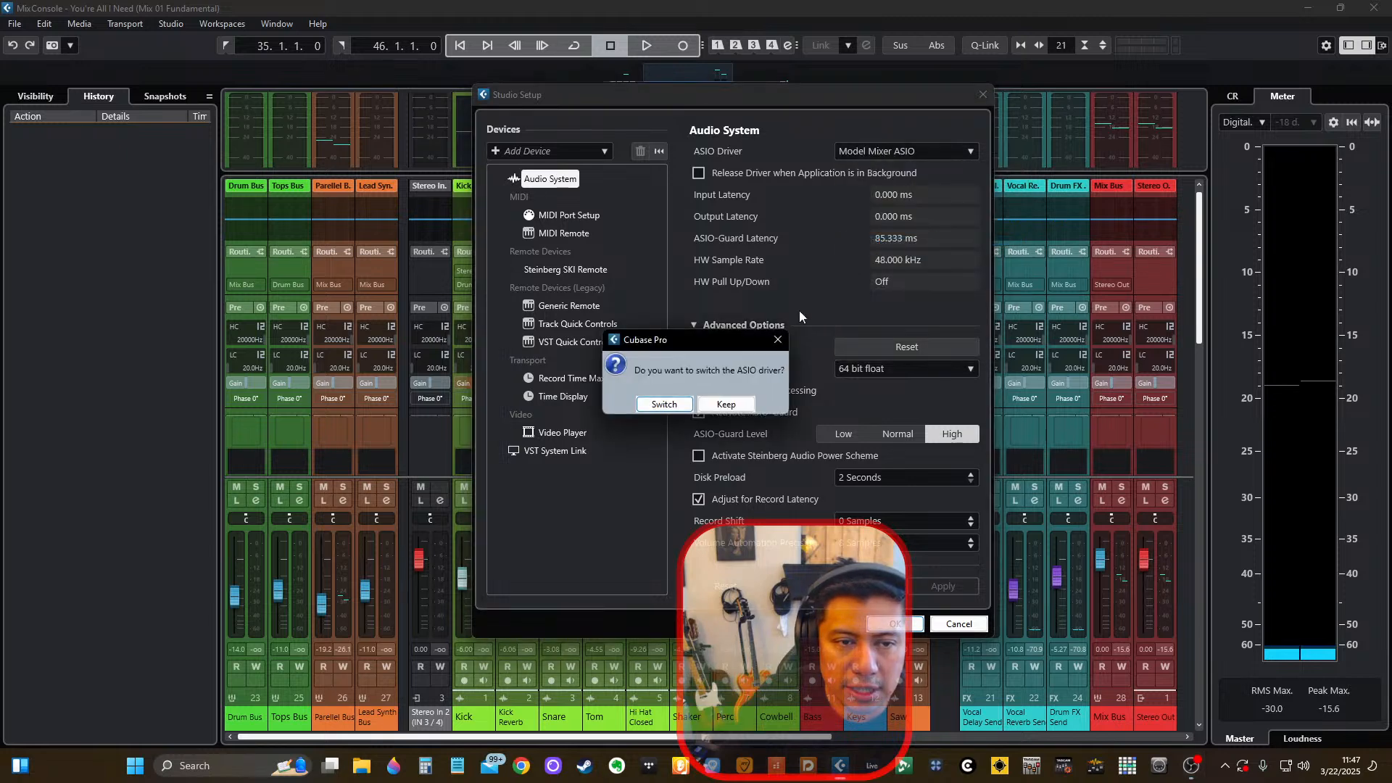
left_click(664, 404)
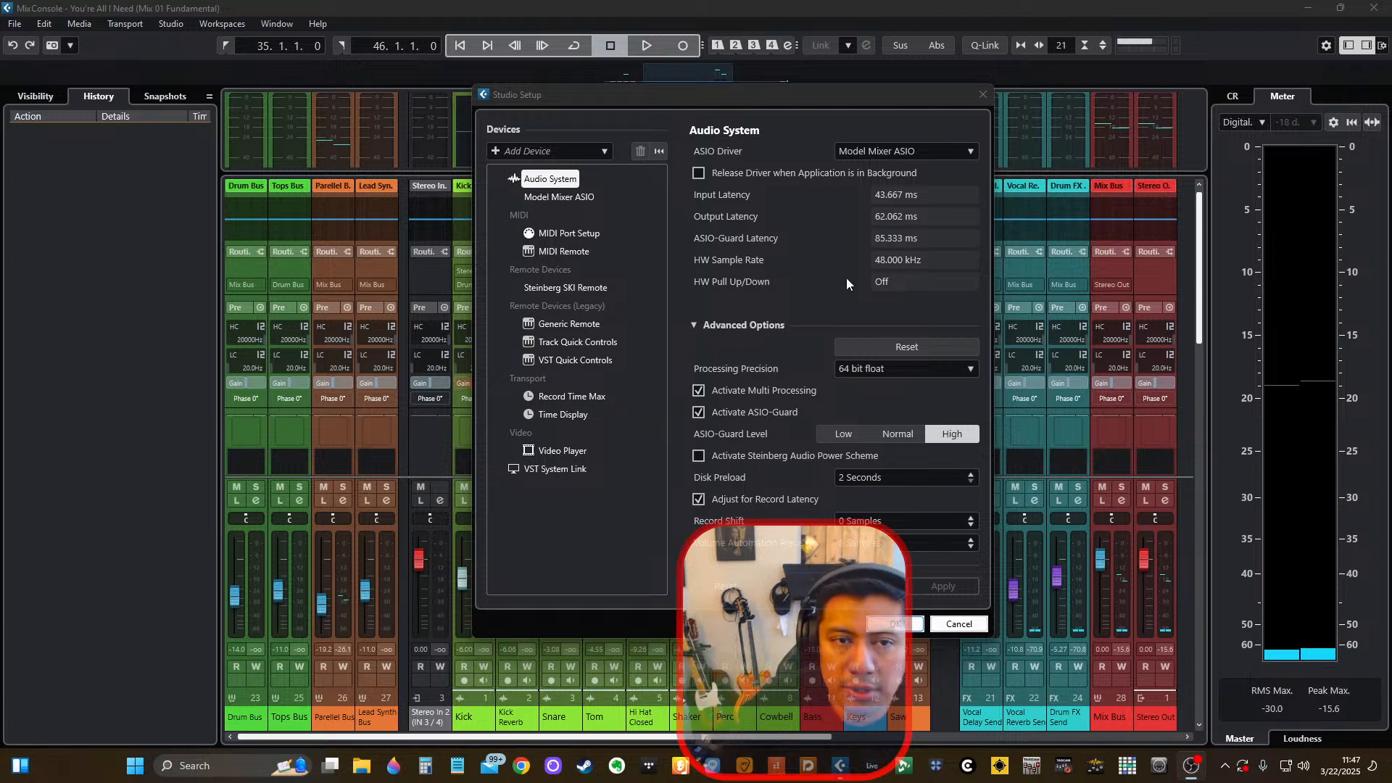
left_click(770, 111)
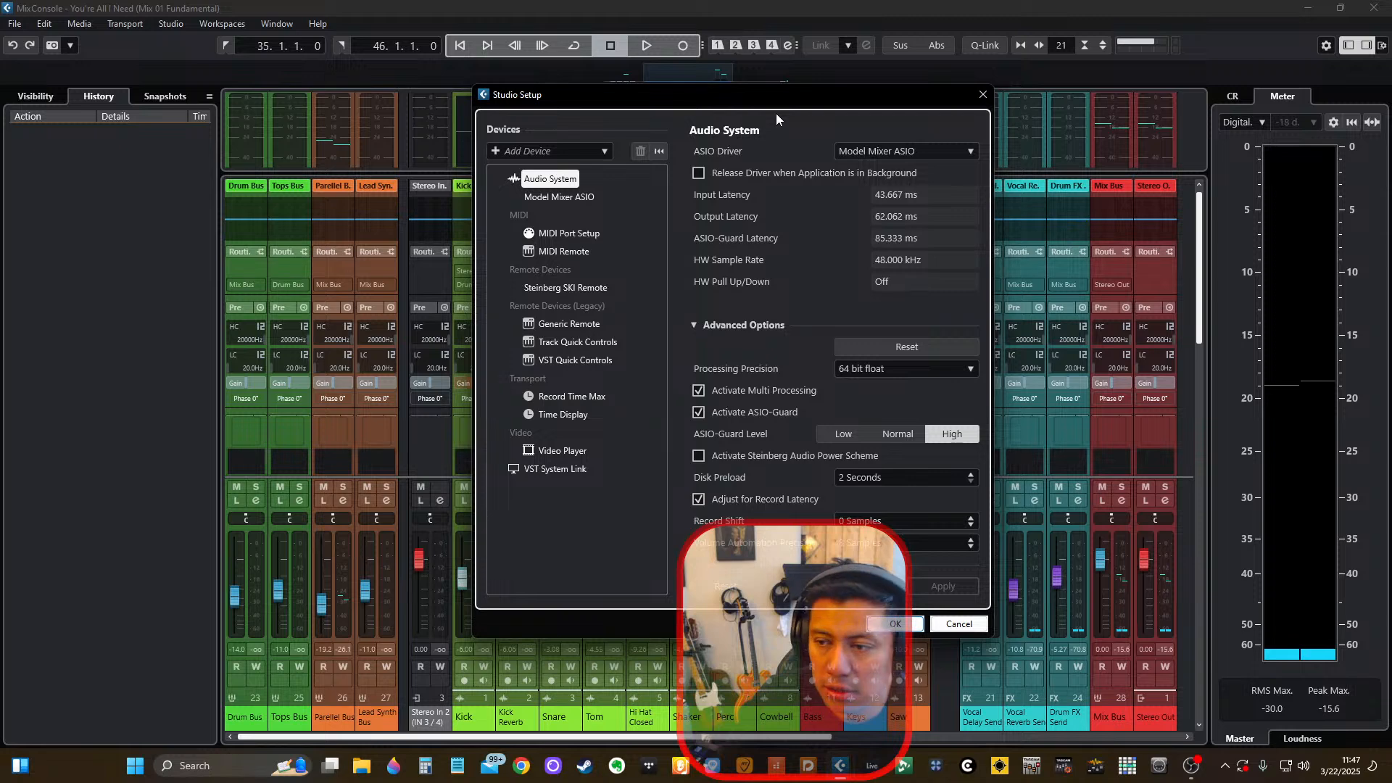
left_click(982, 95)
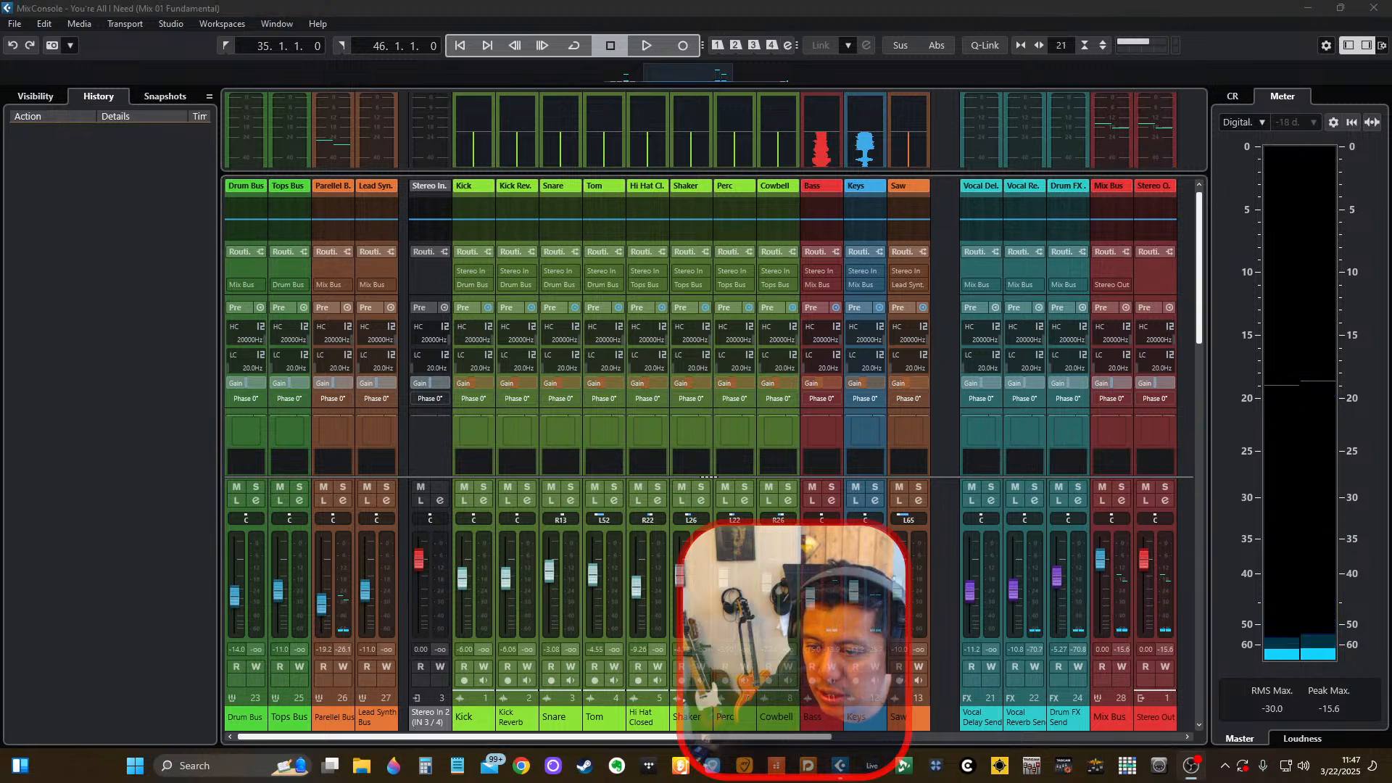
Start and stop playback repeatedly from the MixConsole to test the audio with the reloaded driver.
left_click(802, 6)
key("space")
key("space")
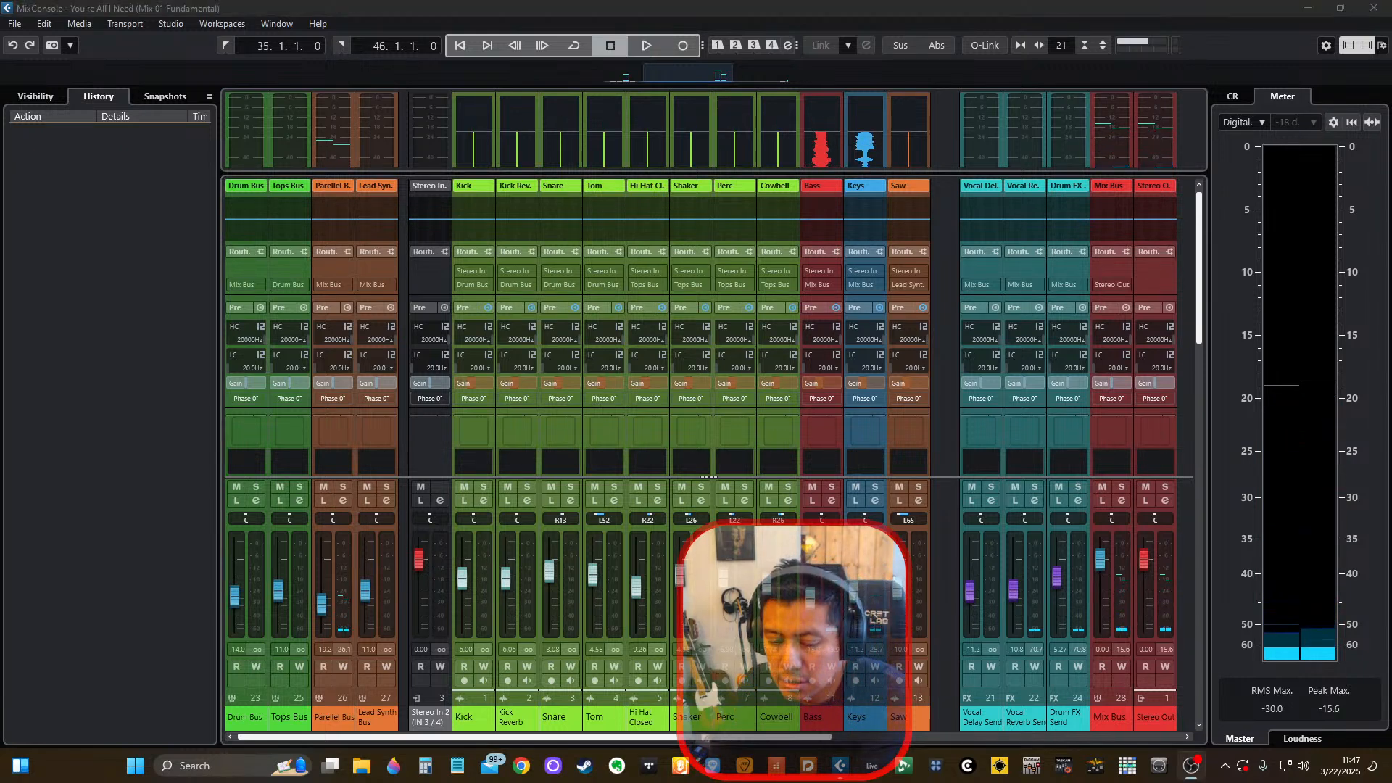
left_click(976, 5)
key("space")
key("space")
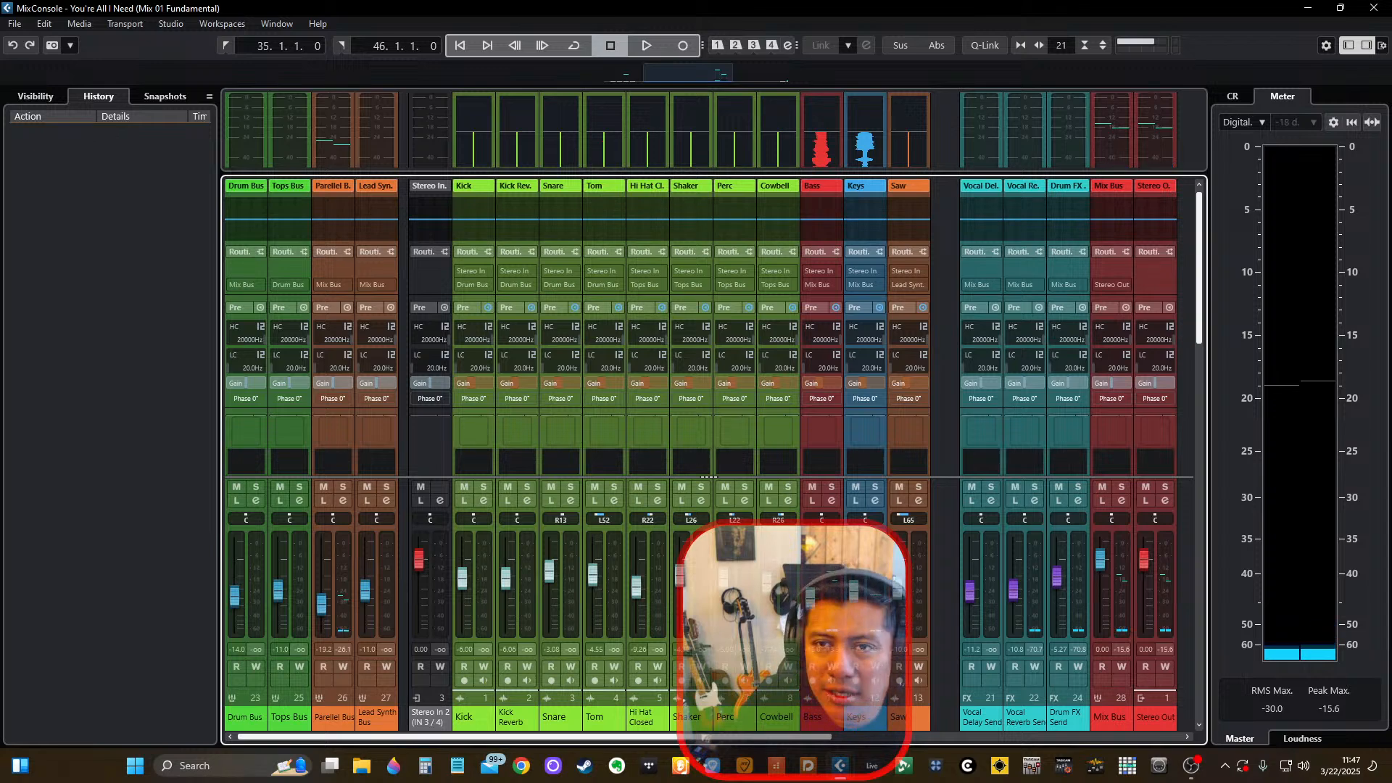
Close the MixConsole and the You're All I Need (Mix 01 Fundamental) project, answering the save prompt.
left_click(1383, 7)
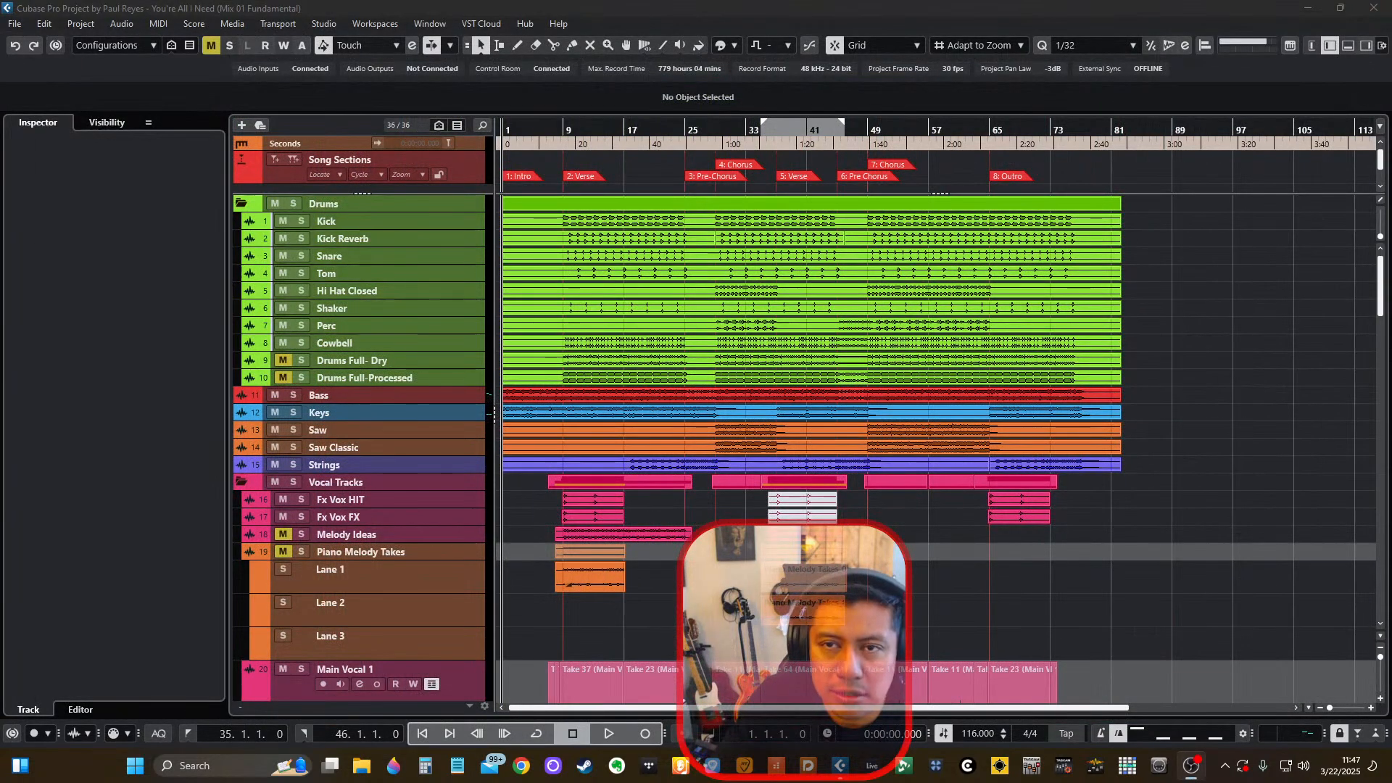
left_click(1371, 10)
left_click(689, 399)
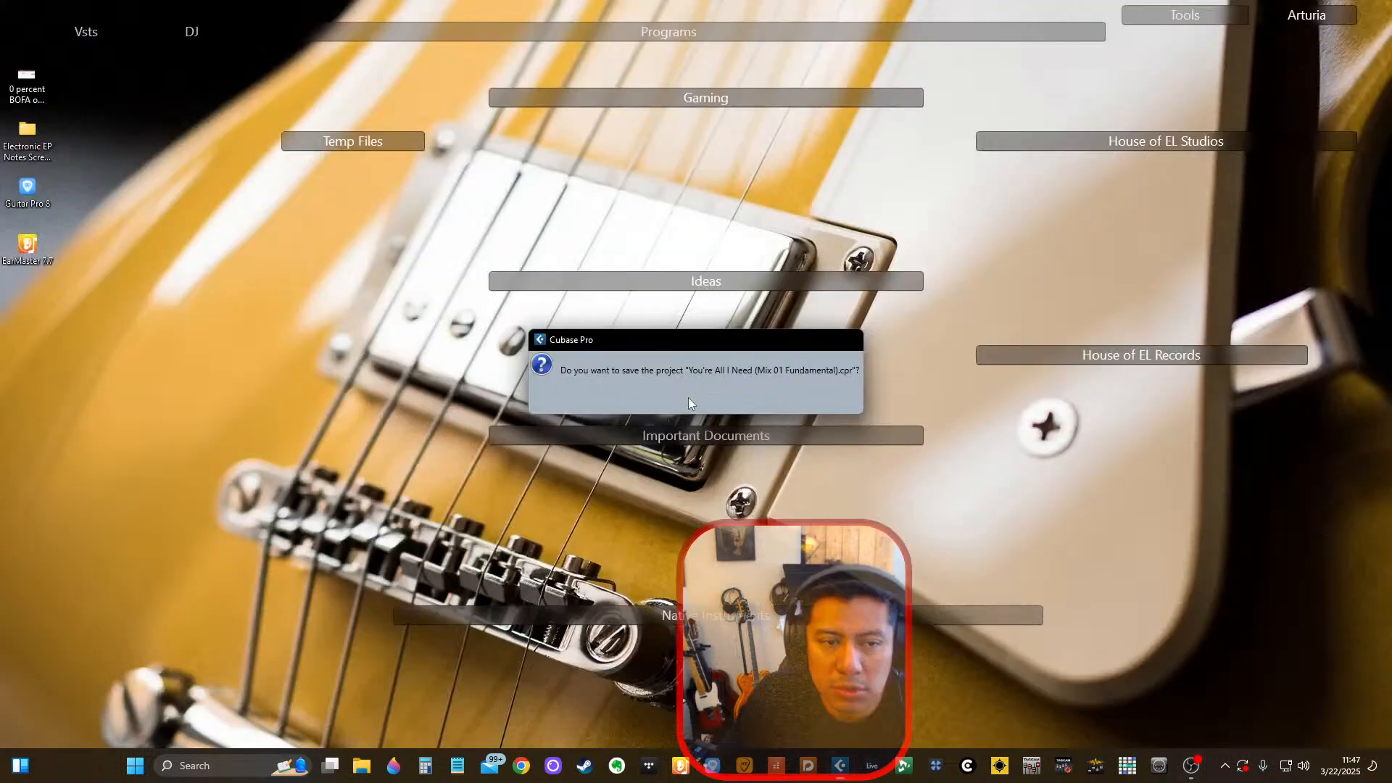